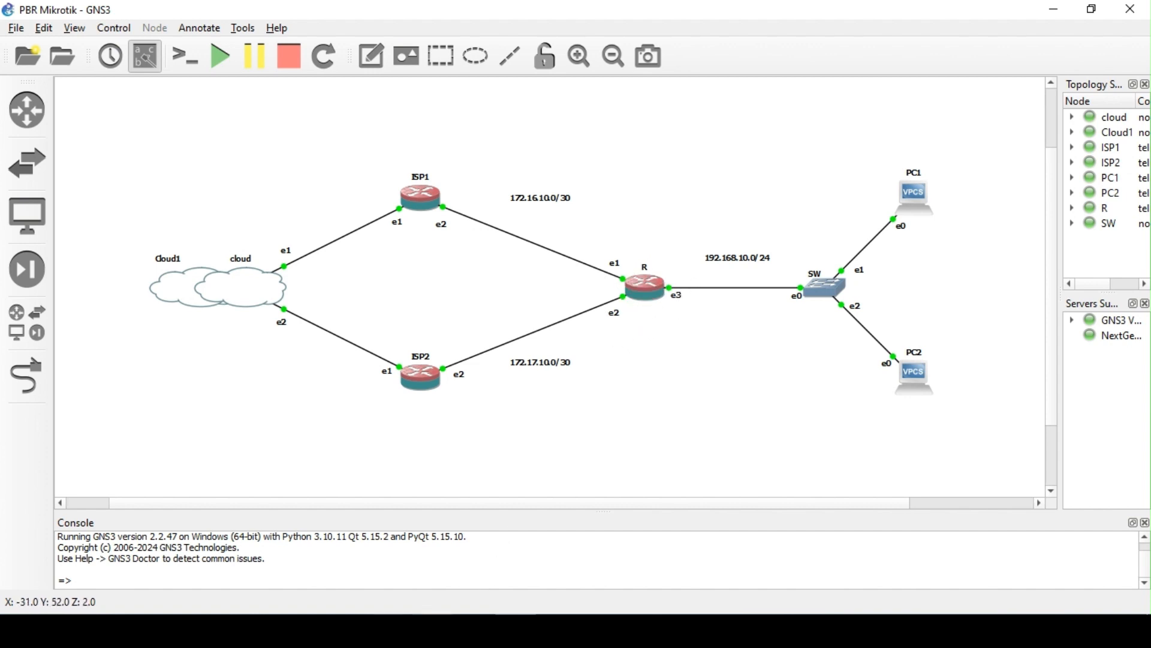
# - Switch to WinBox, connect to RoMON through neighbor ISP1, and open a session on router R, leaving the connection window minimized
pyautogui.click(355, 627)
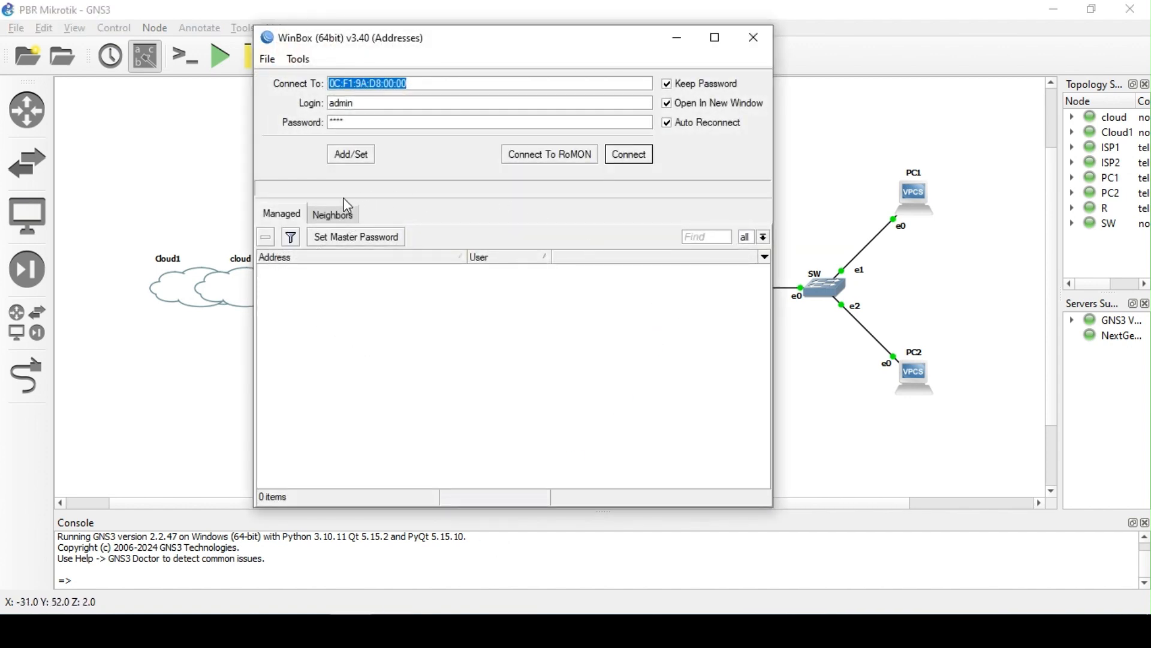
pyautogui.click(333, 215)
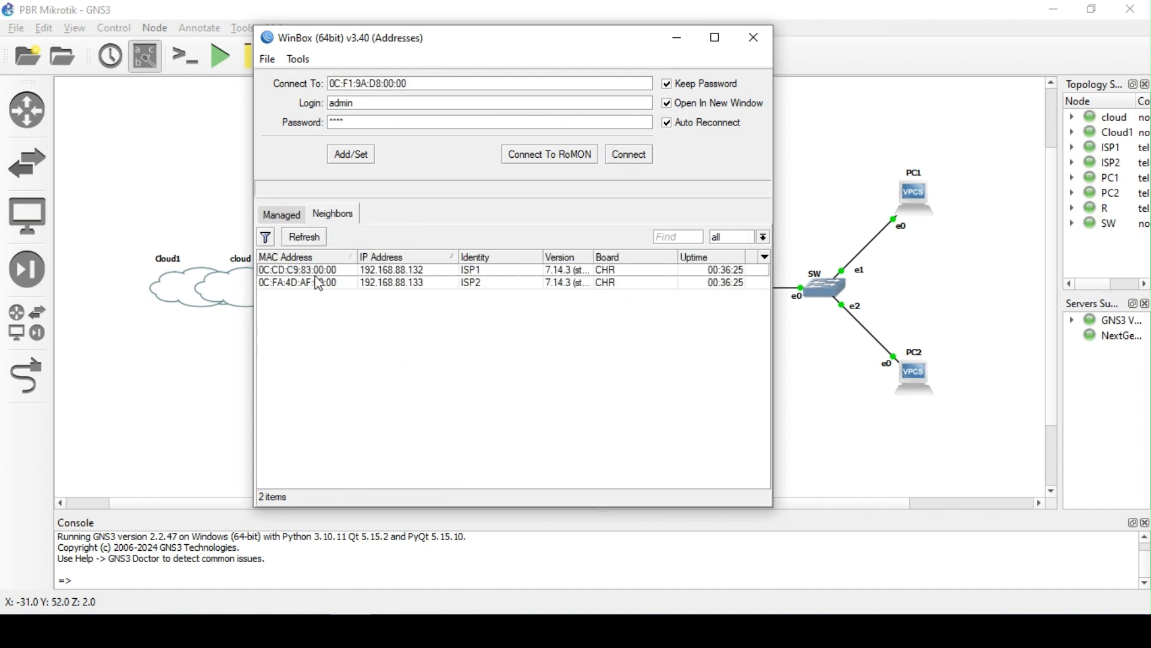
pyautogui.click(333, 271)
pyautogui.click(558, 157)
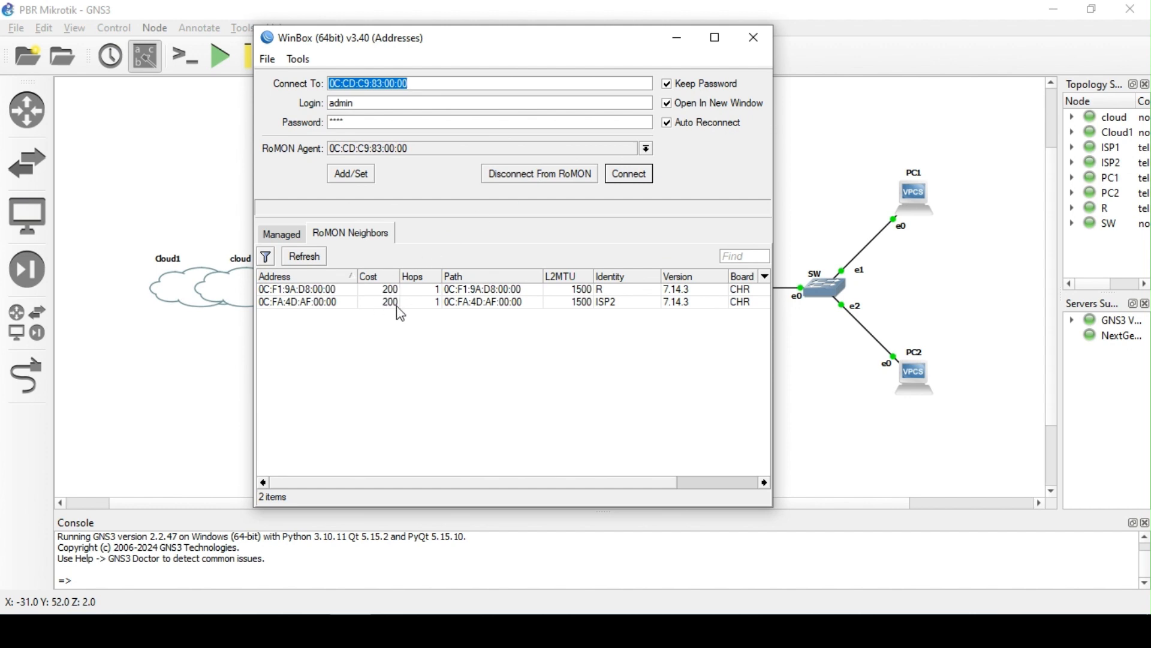
pyautogui.click(518, 291)
pyautogui.click(631, 177)
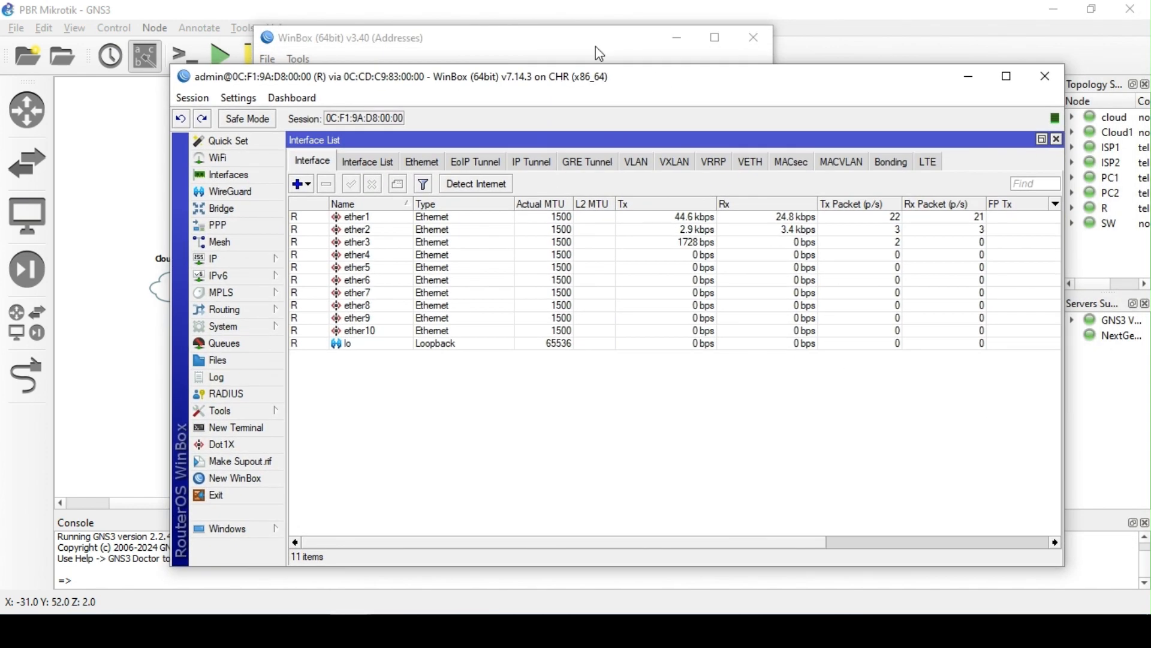
pyautogui.click(678, 37)
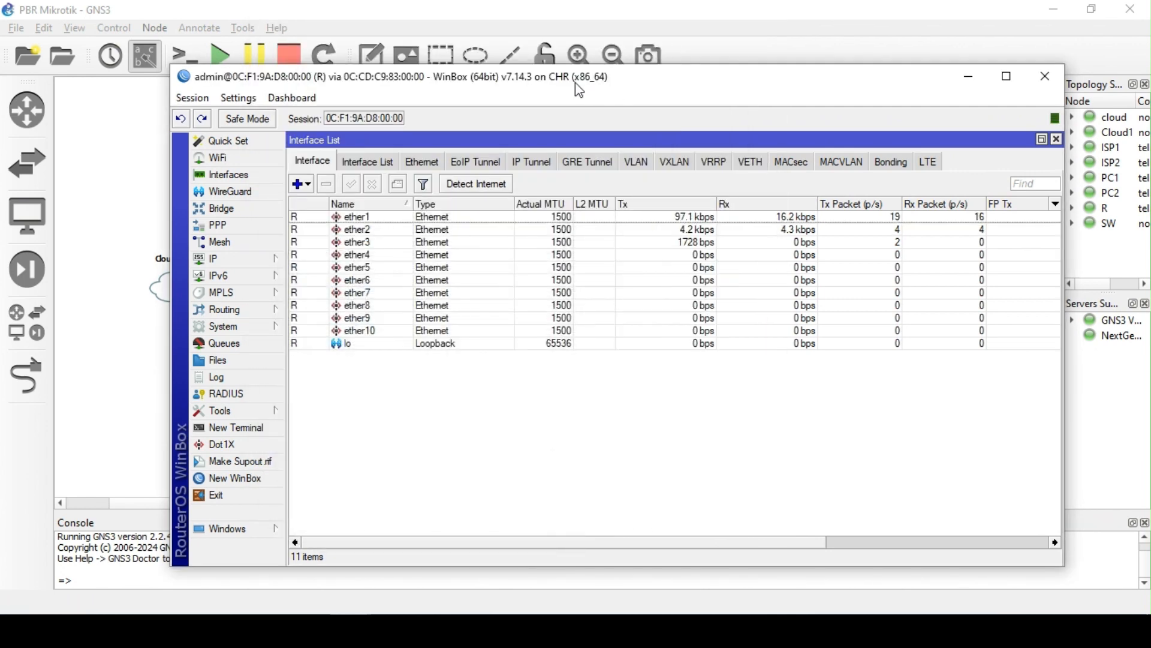
# - Add a static IP route on router R for destination 192.168.10.0/30 with gateway 172.16.10.1
pyautogui.click(220, 260)
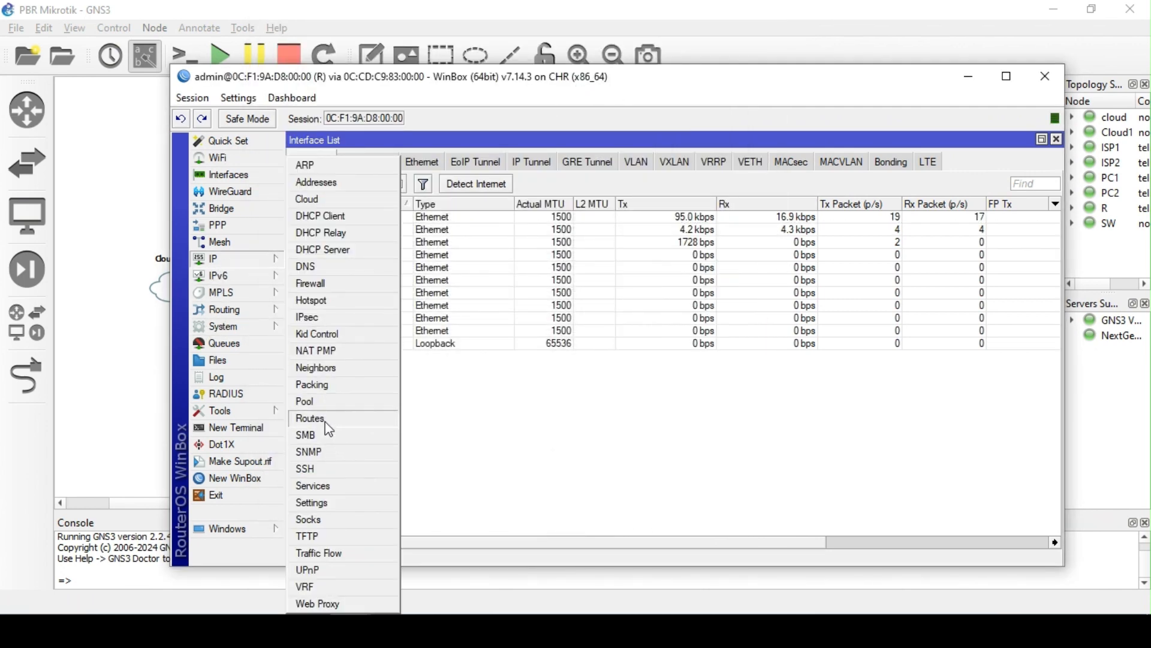
pyautogui.click(324, 420)
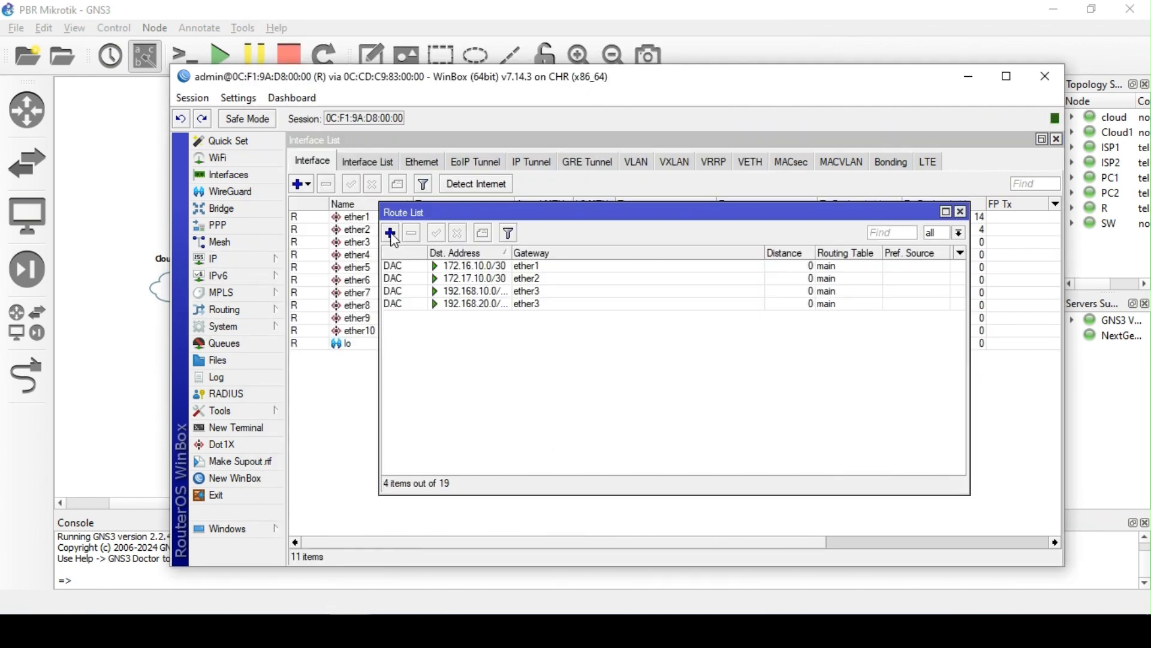
pyautogui.click(391, 233)
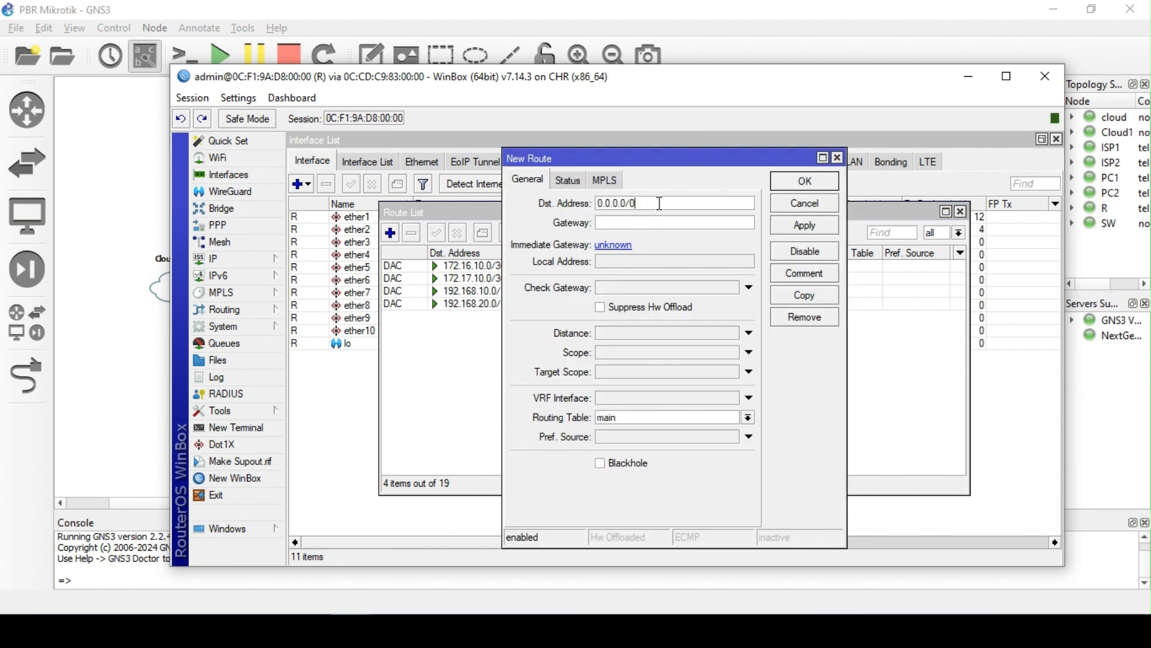
pyautogui.write('192.168.10')
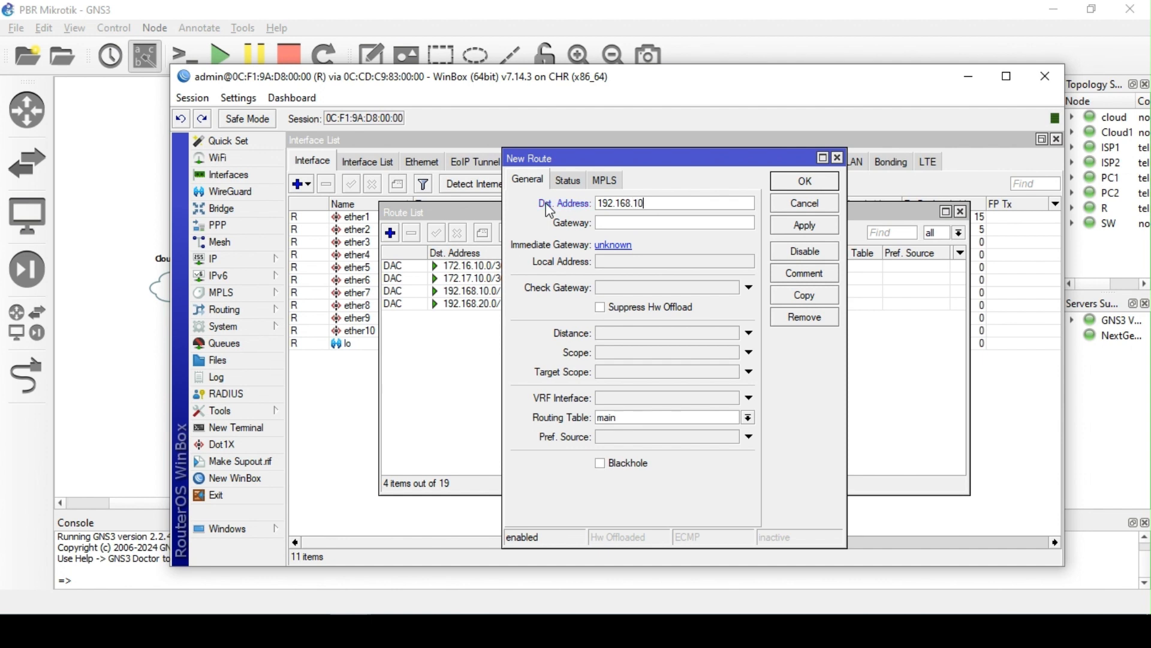
pyautogui.write('.0/30')
pyautogui.click(621, 222)
pyautogui.write('172')
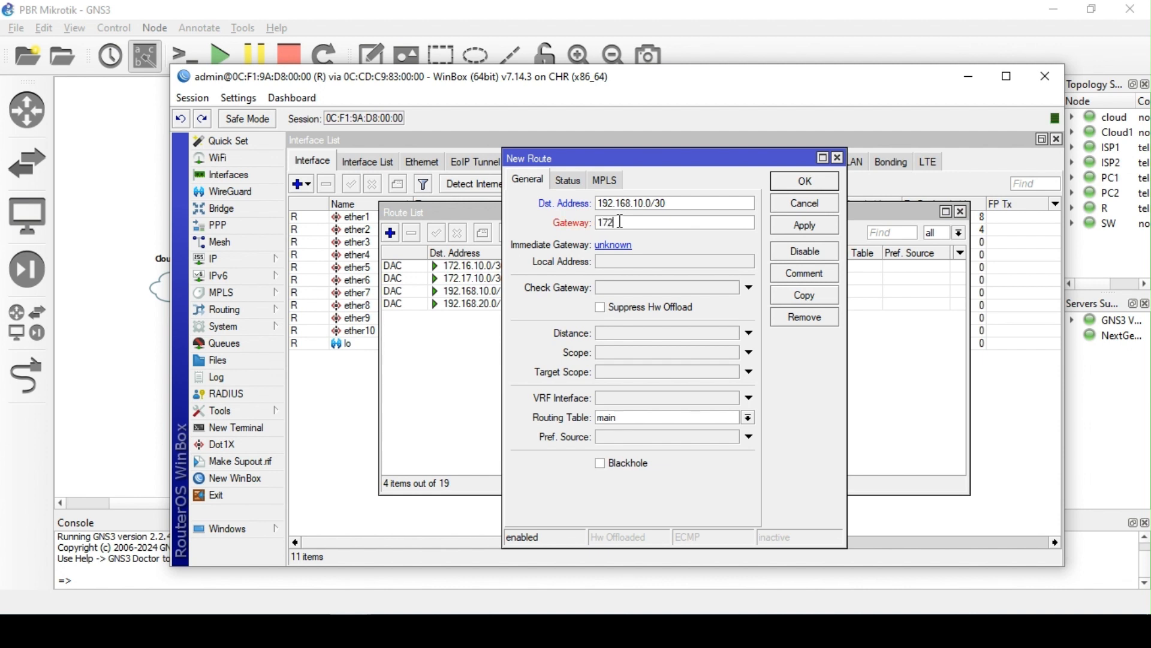
pyautogui.write('.16.10.1')
pyautogui.press('Return')
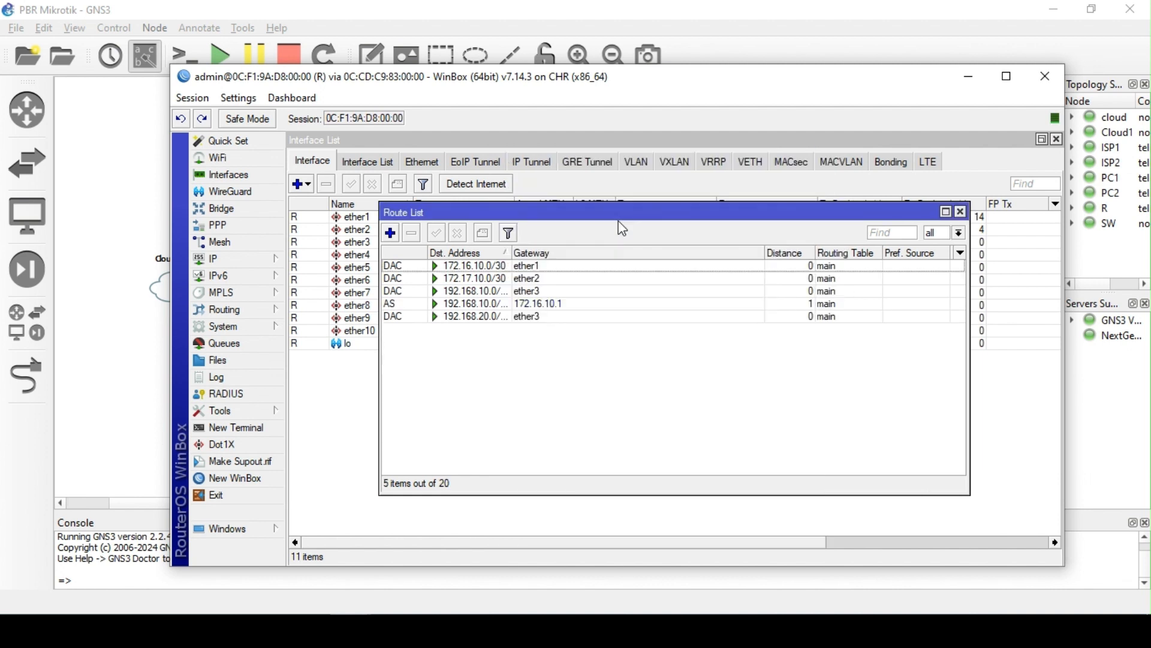
# - Start a second new route in router R's route list
pyautogui.click(390, 232)
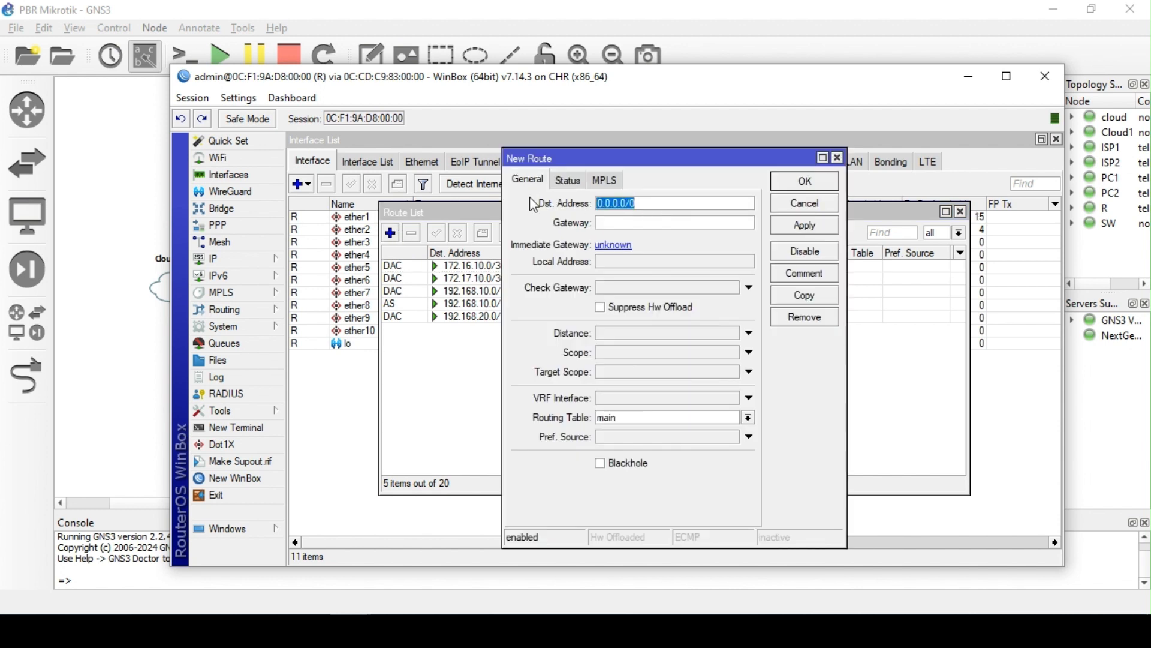
pyautogui.write('8.8.8.8/')
pyautogui.press('BackSpace')
pyautogui.press('BackSpace')
pyautogui.press('BackSpace')
pyautogui.press('BackSpace')
pyautogui.press('BackSpace')
pyautogui.press('BackSpace')
pyautogui.press('BackSpace')
pyautogui.press('BackSpace')
# - Set the new route's destination to 192.168.10.4/30 and its gateway to 172.17.10.1, and save it
pyautogui.write('192.168.10.')
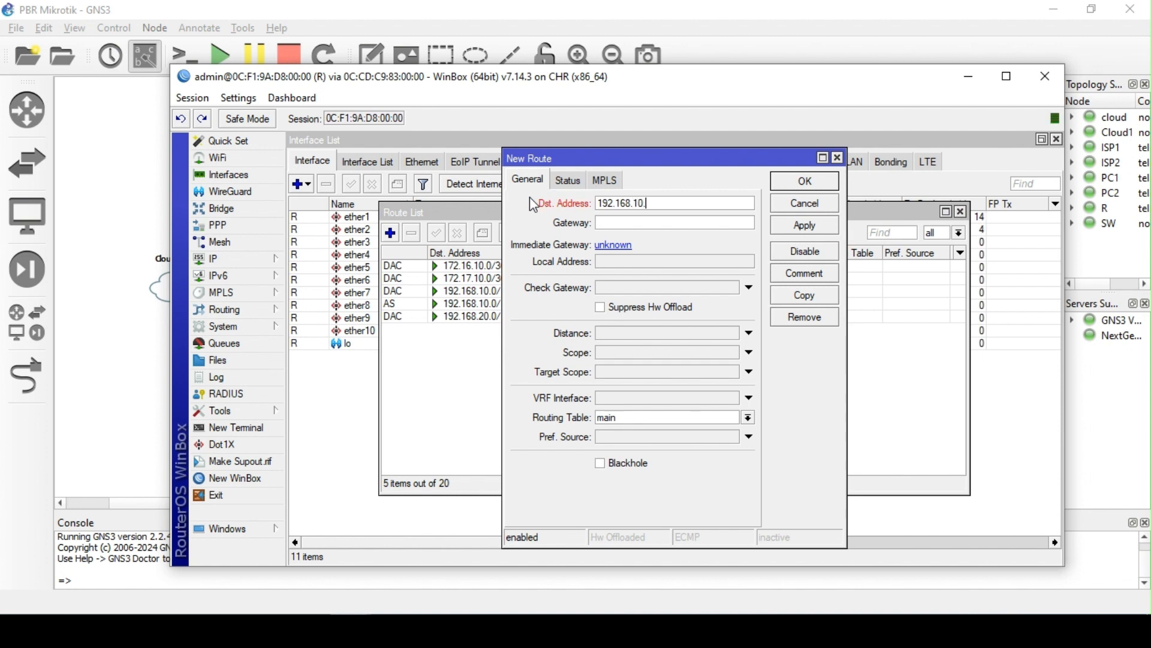
pyautogui.write('4/30')
pyautogui.click(614, 226)
pyautogui.write('172.17.10.1')
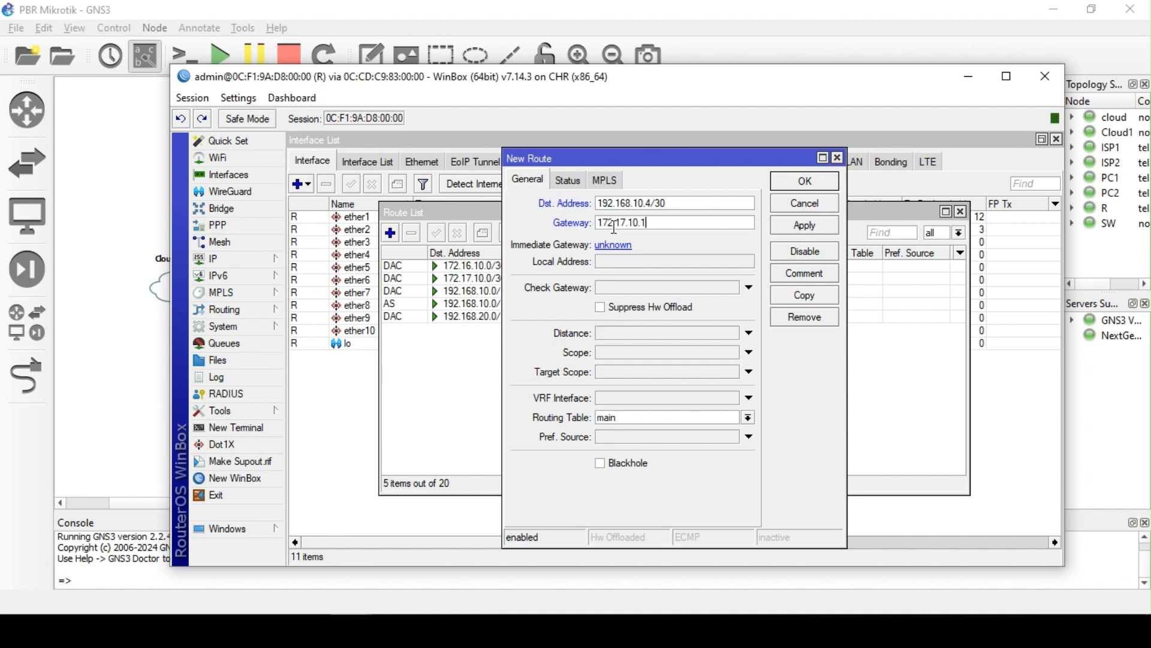
pyautogui.press('Return')
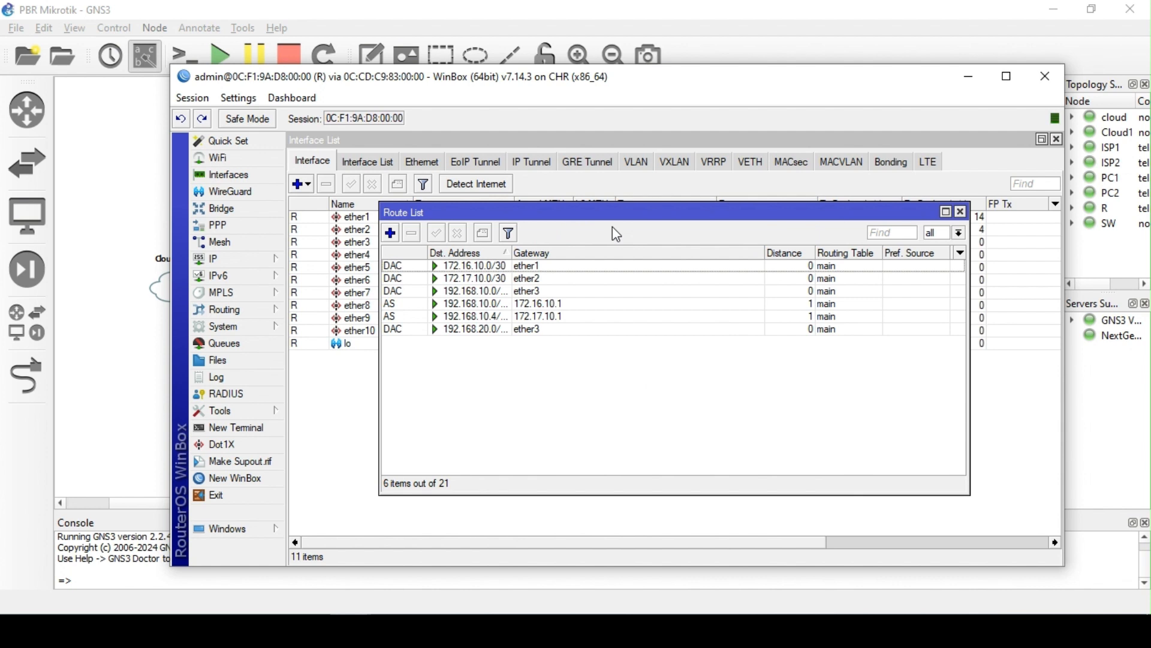
# - Widen the destination address column in the route list and compare the two static routes' destinations and gateways
pyautogui.click(516, 305)
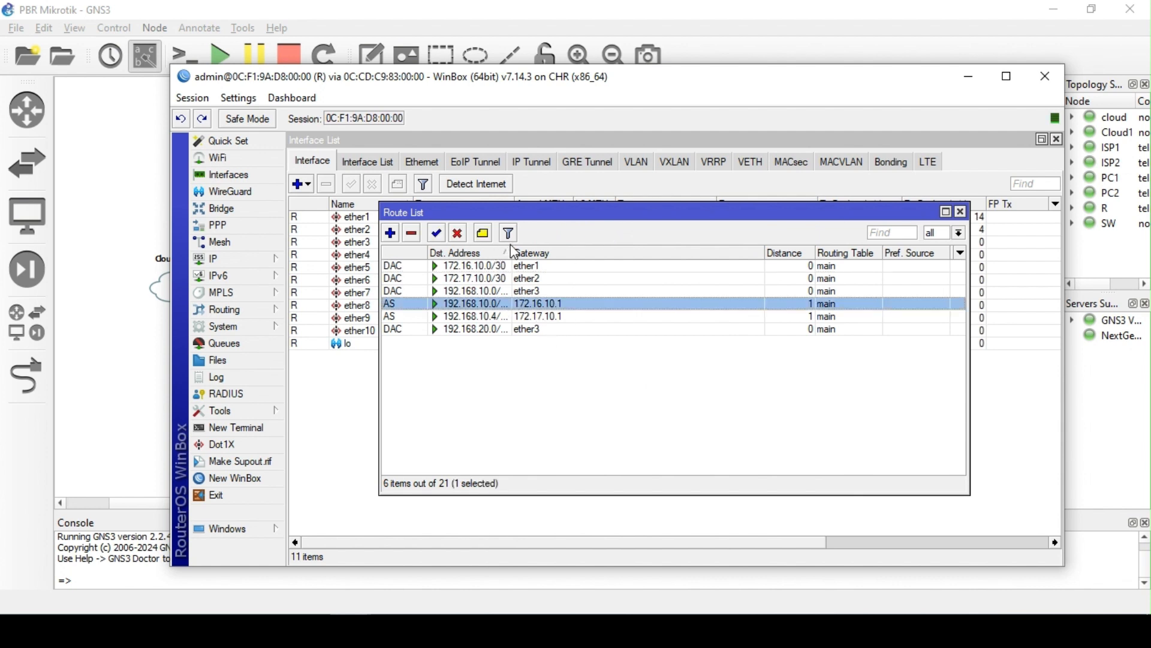
pyautogui.moveTo(512, 252); pyautogui.dragTo(561, 252)
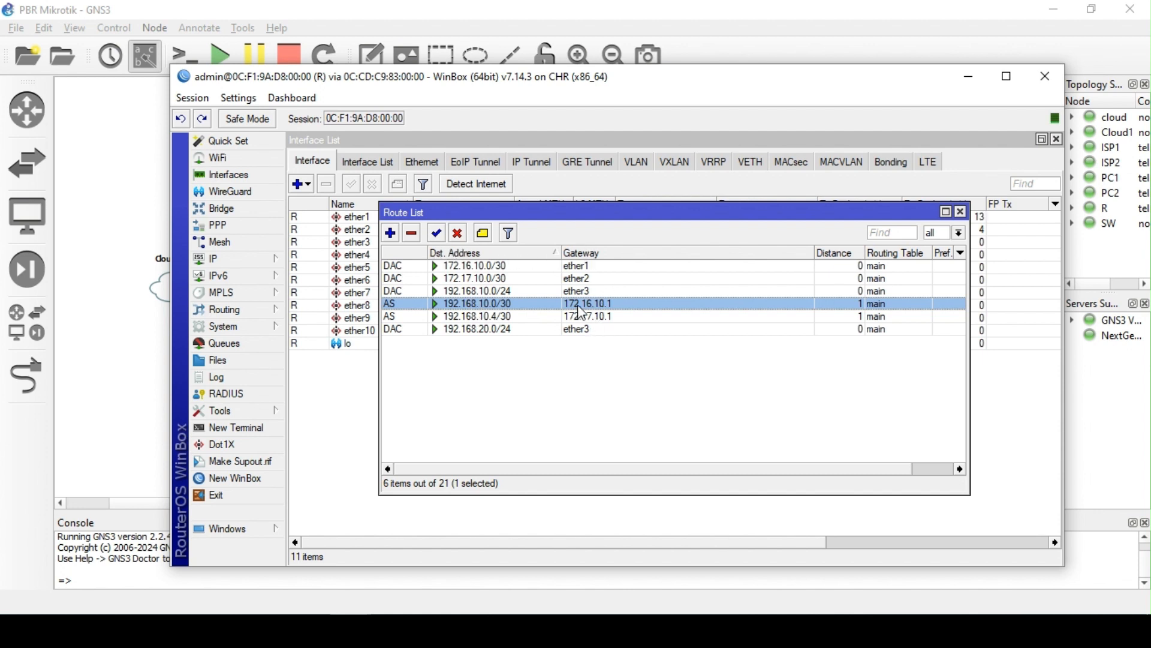
pyautogui.click(499, 318)
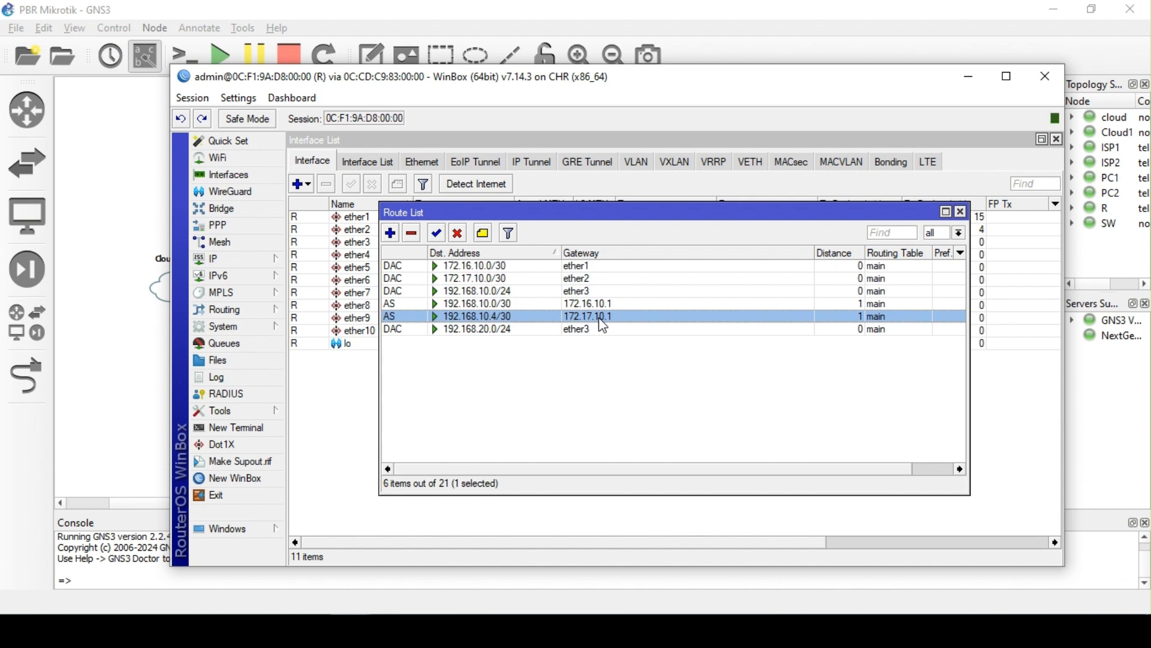
pyautogui.click(602, 307)
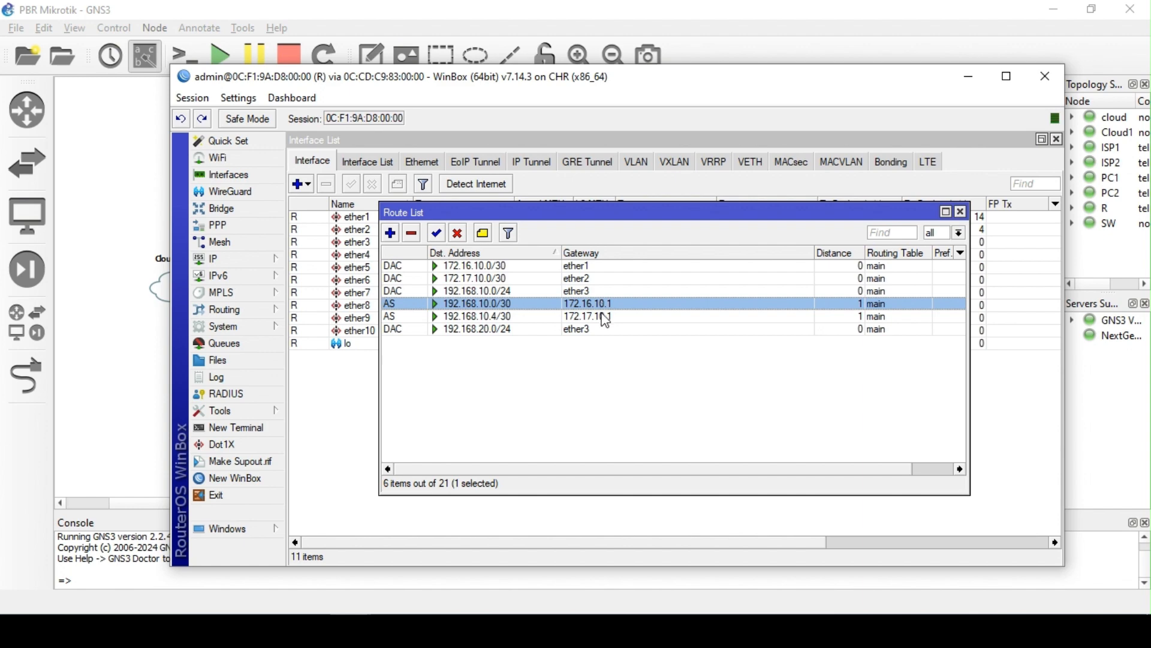
# - Switch to GNS3 to view the network topology, and return to router R's WinBox session
pyautogui.click(231, 259)
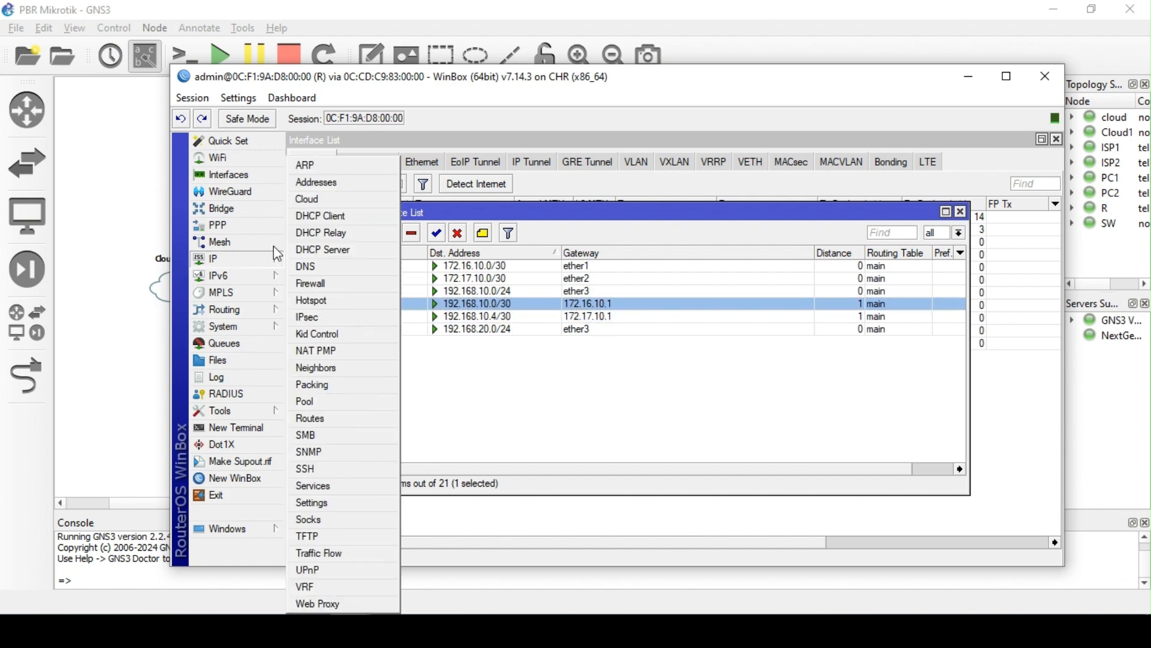
pyautogui.click(968, 76)
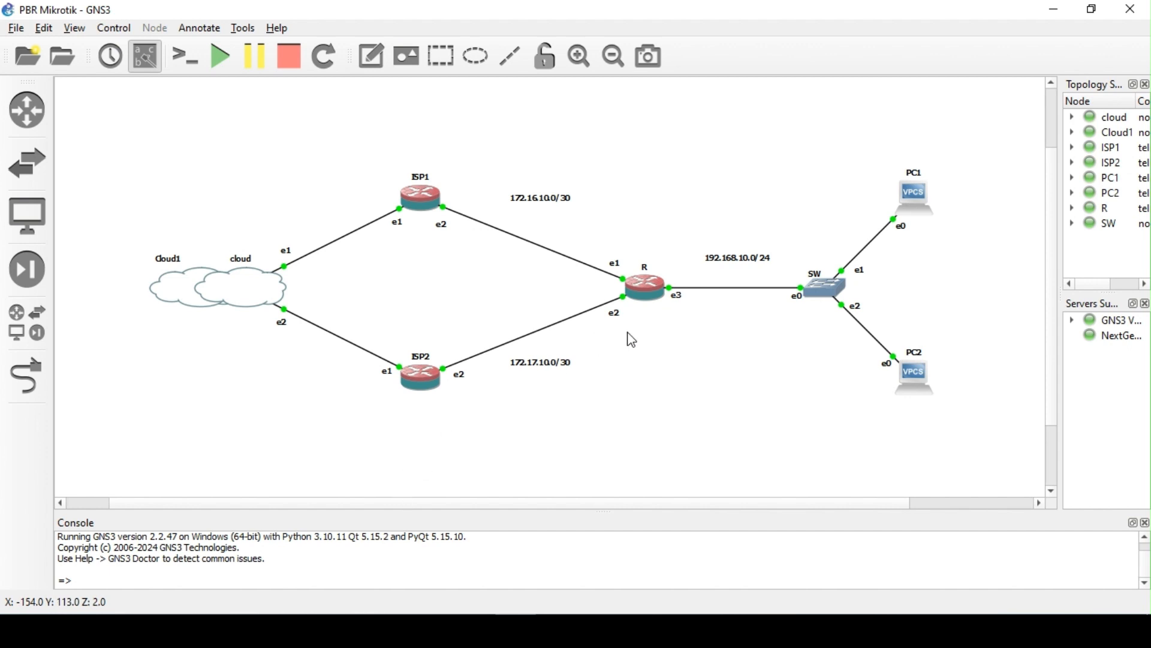
pyautogui.click(418, 631)
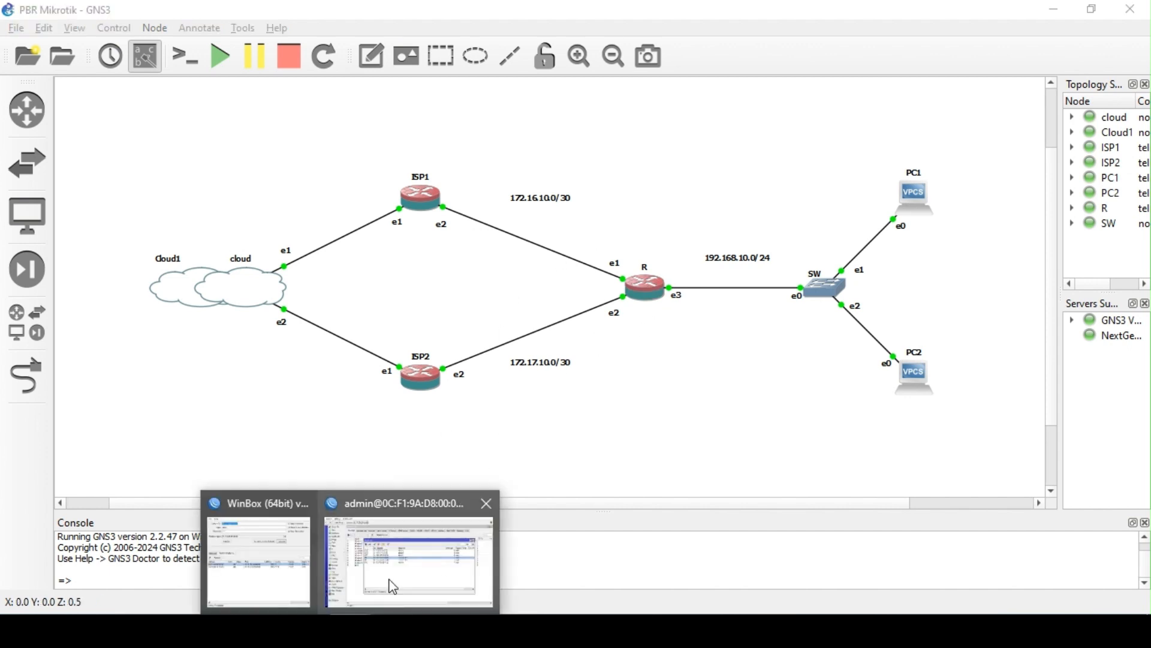
pyautogui.click(390, 584)
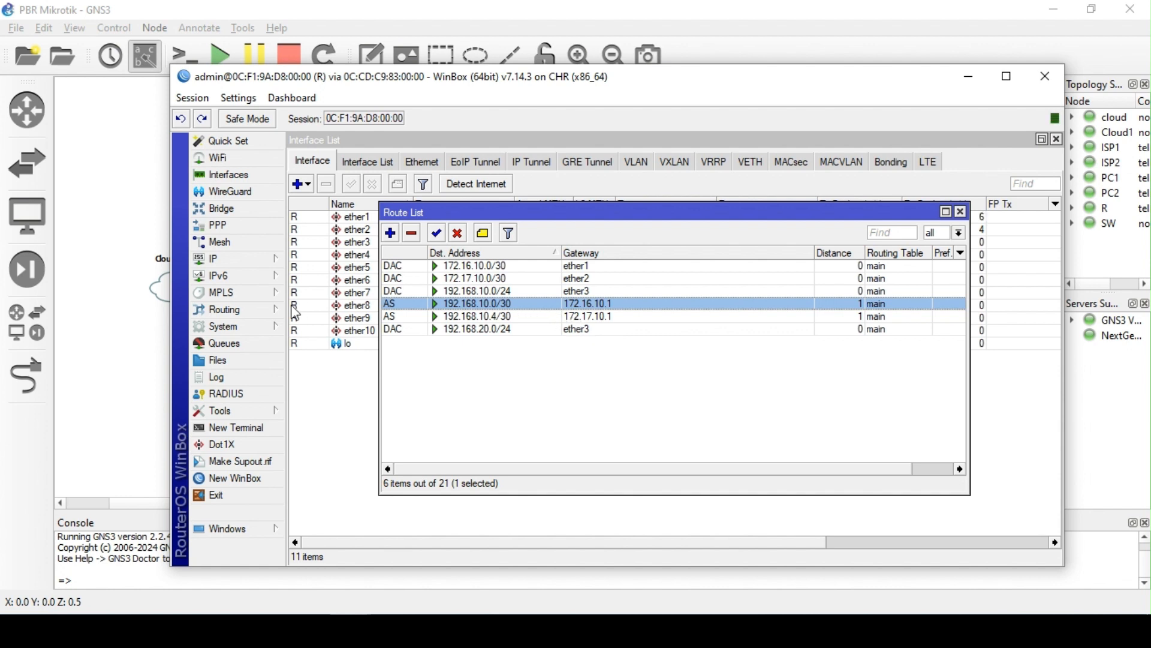
# - Look through router R's firewall filter, mangle and NAT rules, and close the firewall and route list windows
pyautogui.click(222, 258)
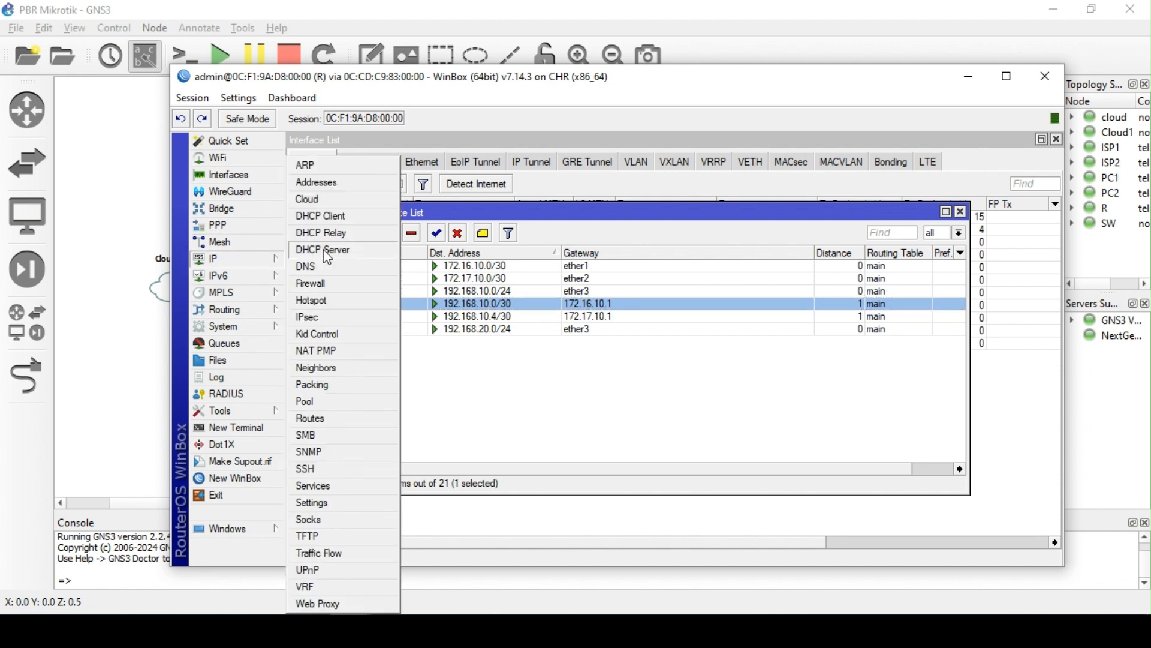
pyautogui.click(321, 283)
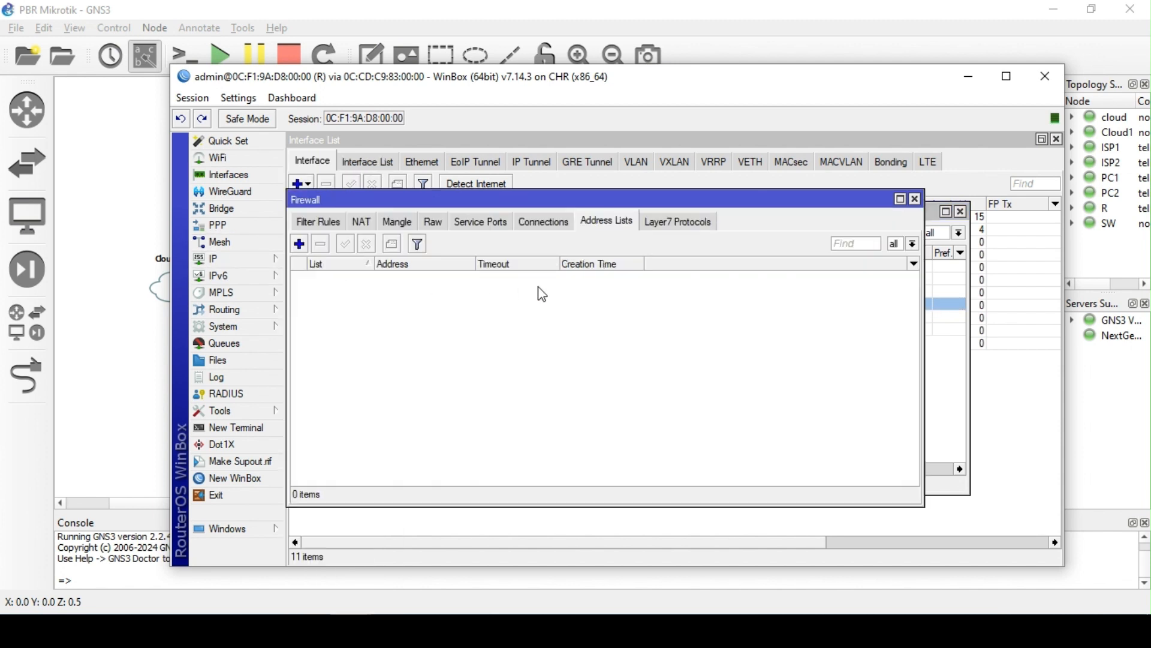
pyautogui.click(312, 223)
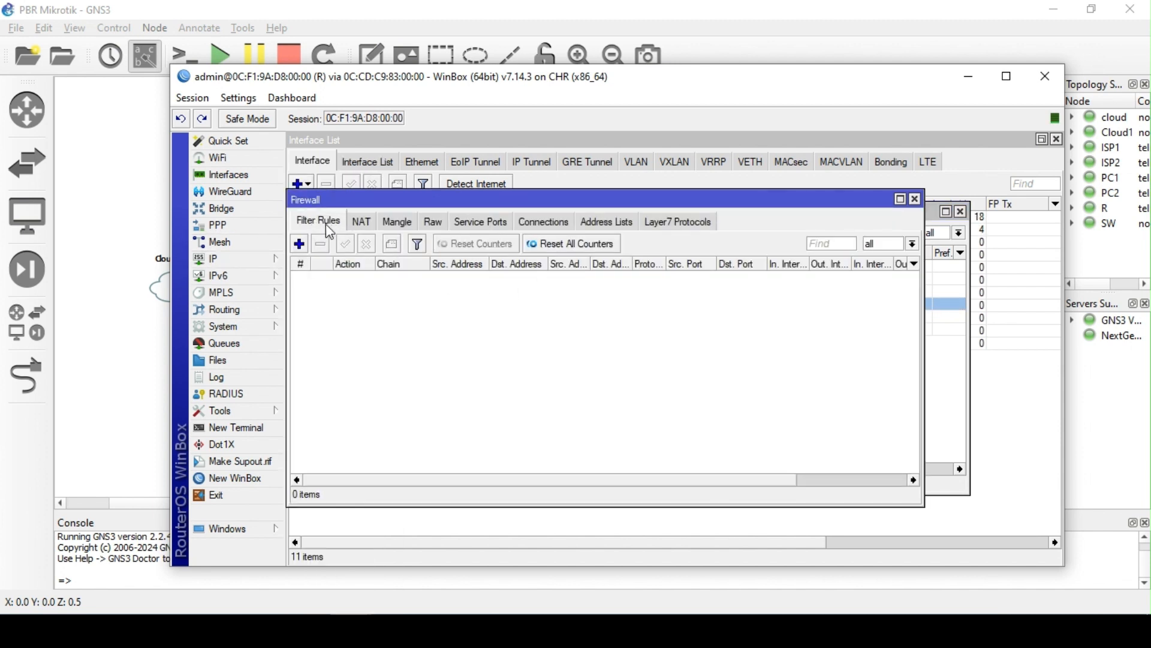
pyautogui.click(397, 223)
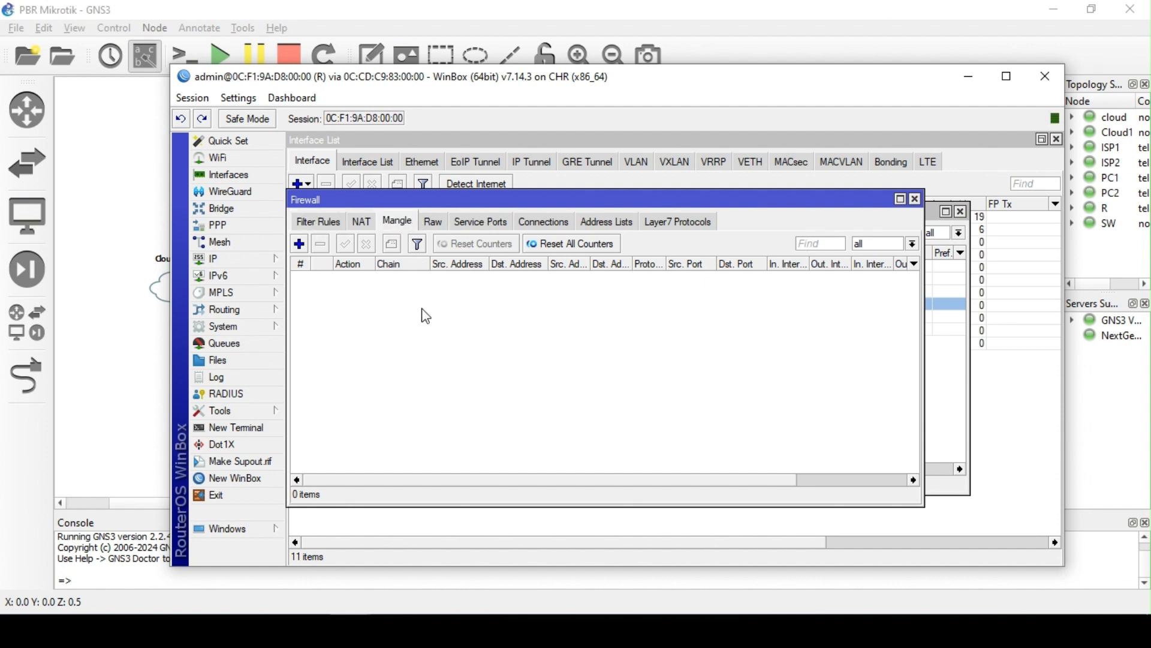
pyautogui.click(363, 222)
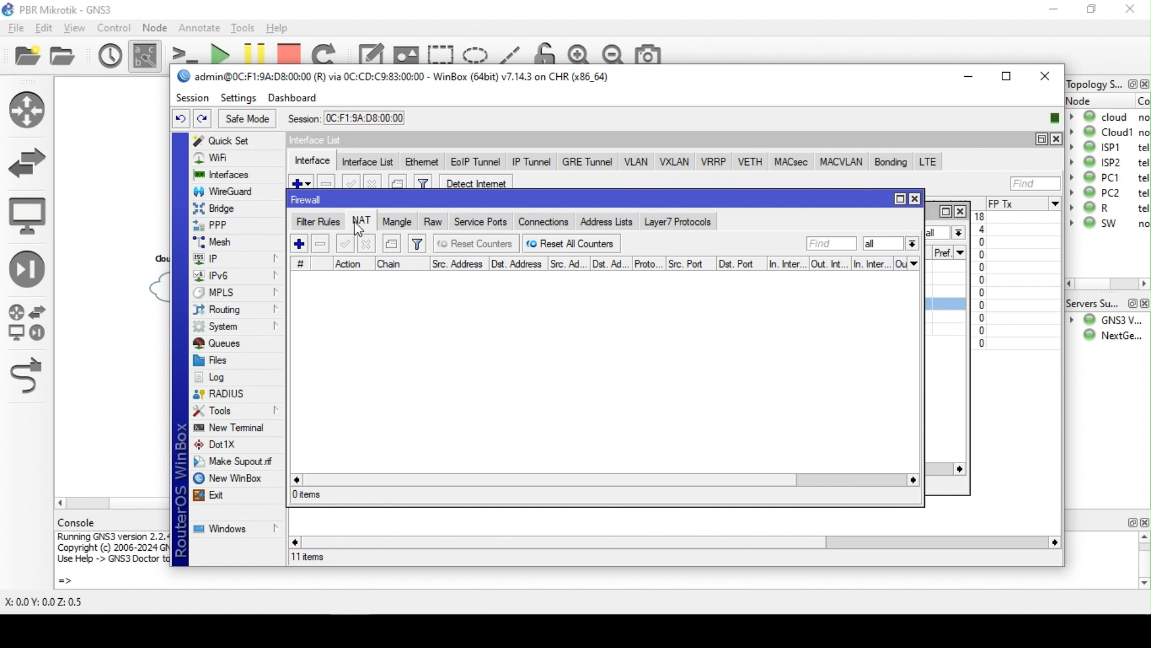
pyautogui.click(915, 200)
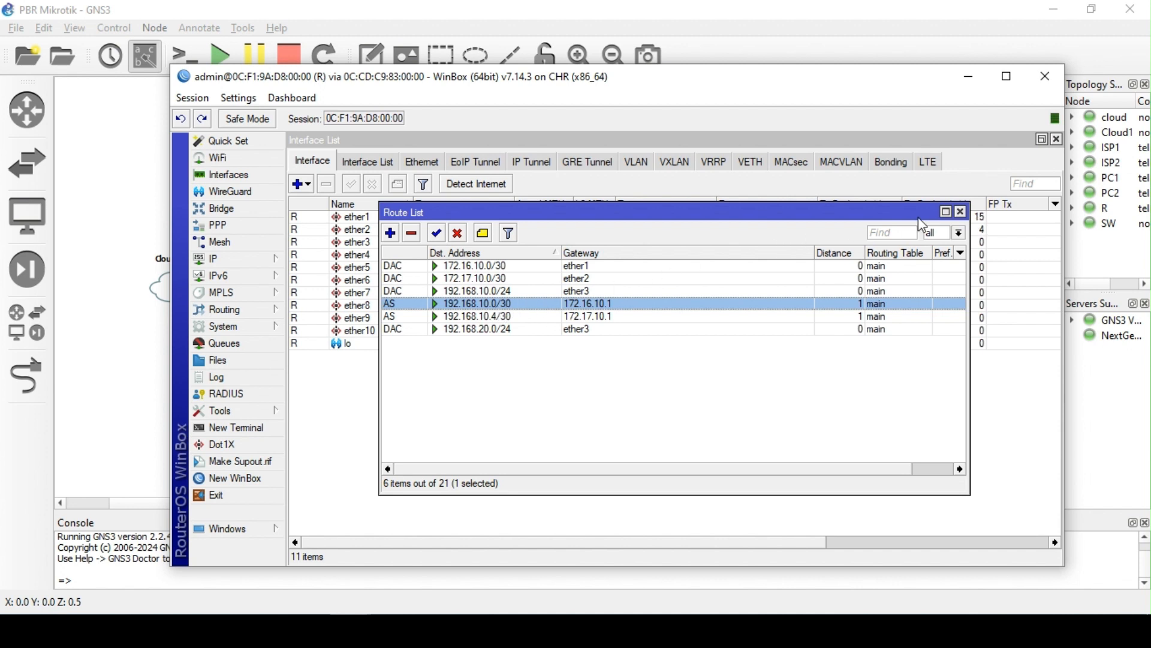
pyautogui.click(961, 212)
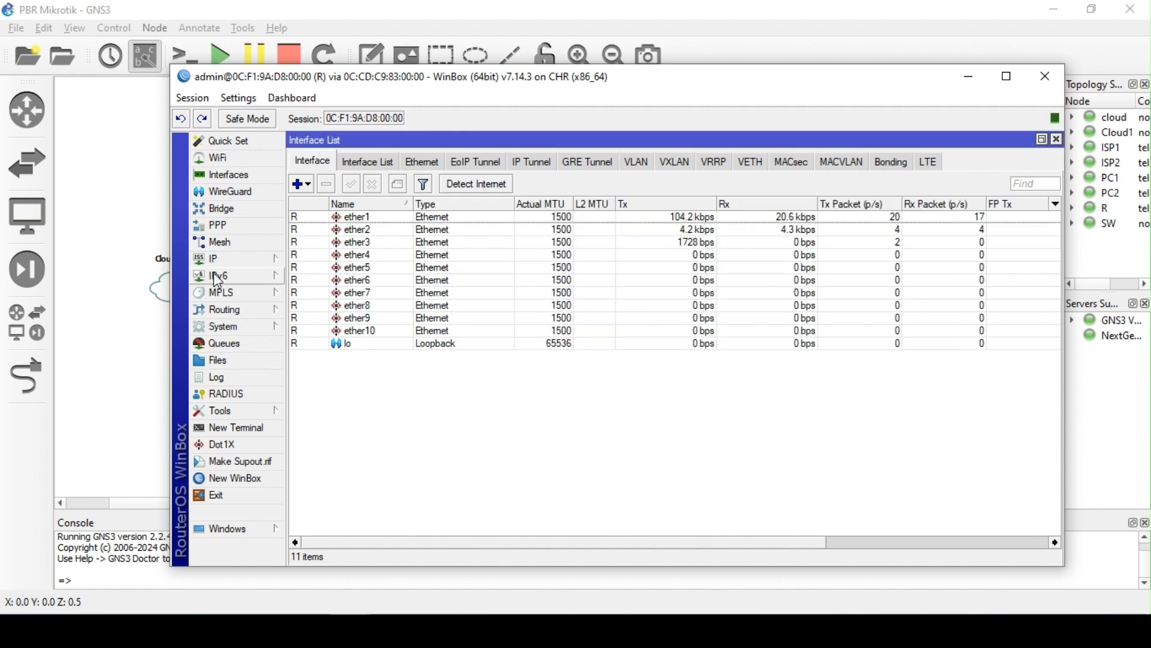
# - Reopen router R's firewall to view its NAT rules, and close it again
pyautogui.click(228, 262)
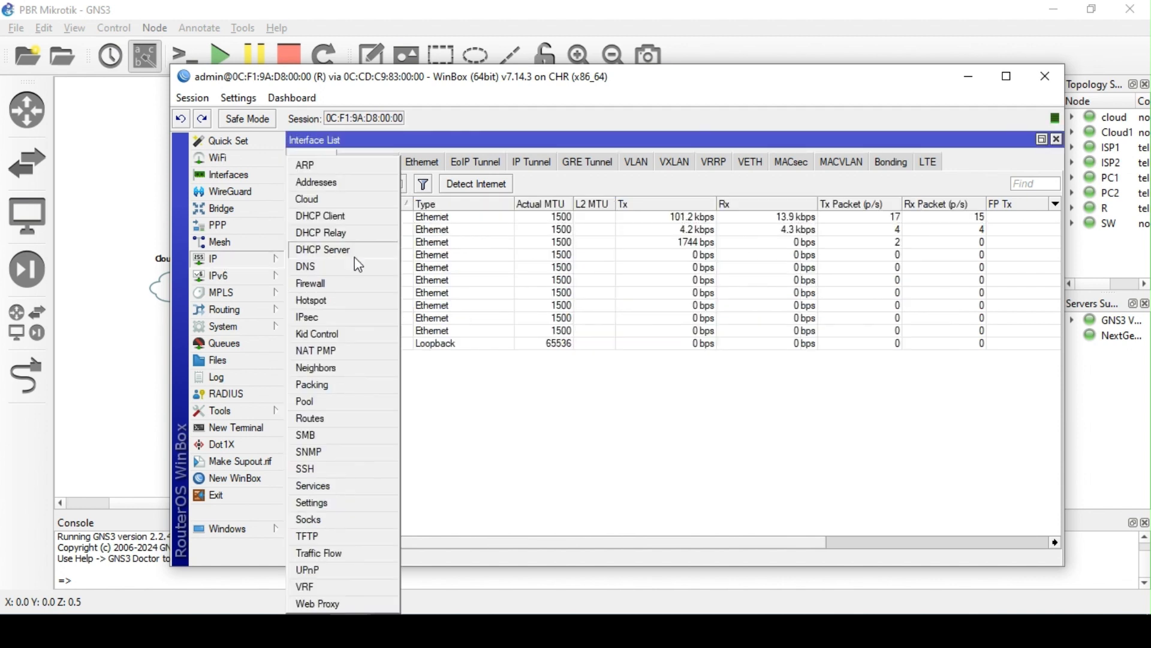
pyautogui.click(330, 282)
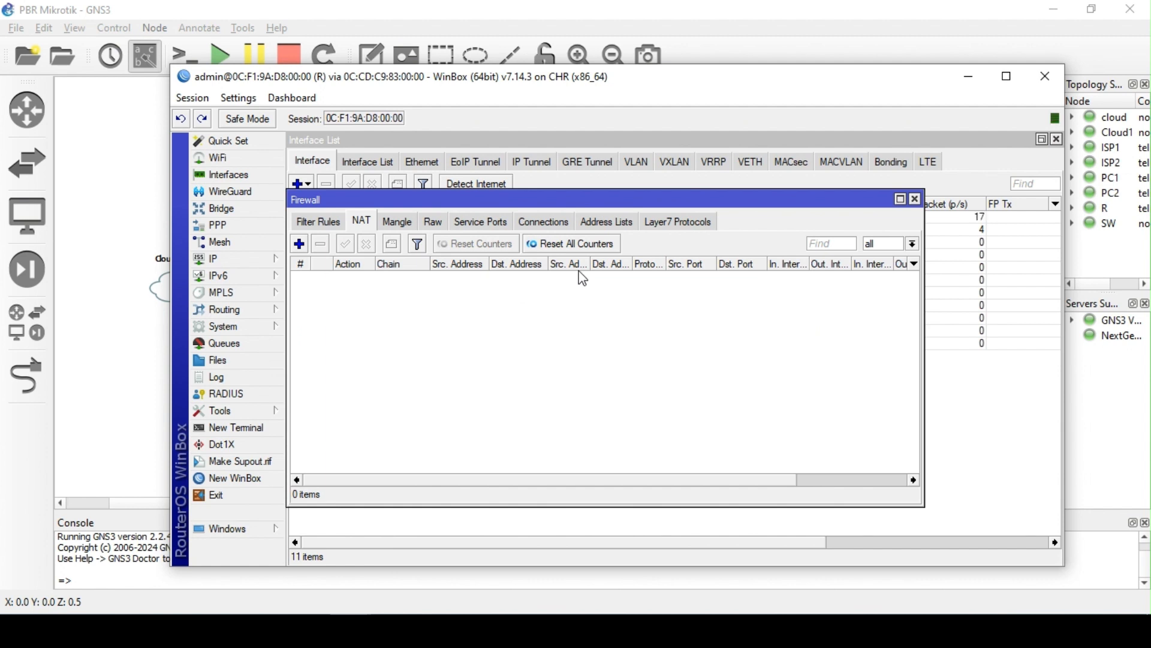
pyautogui.click(916, 199)
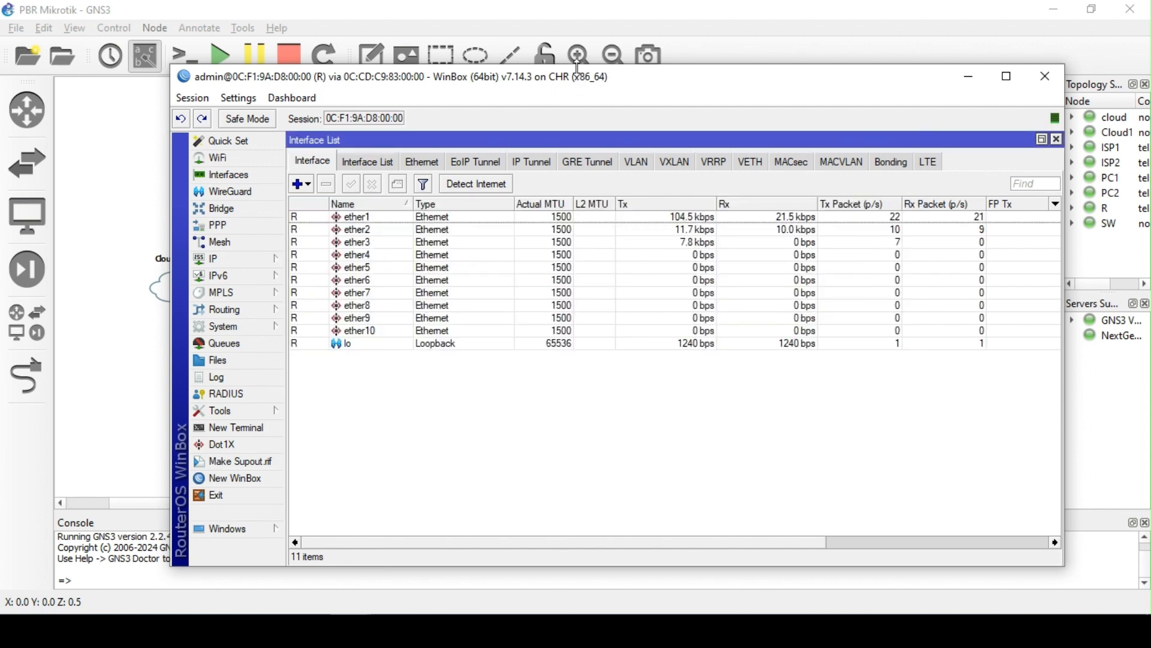
# - Move router R's WinBox window lower, view the GNS3 topology, and bring the WinBox session back to the front
pyautogui.moveTo(579, 76); pyautogui.dragTo(590, 218)
pyautogui.click(641, 121)
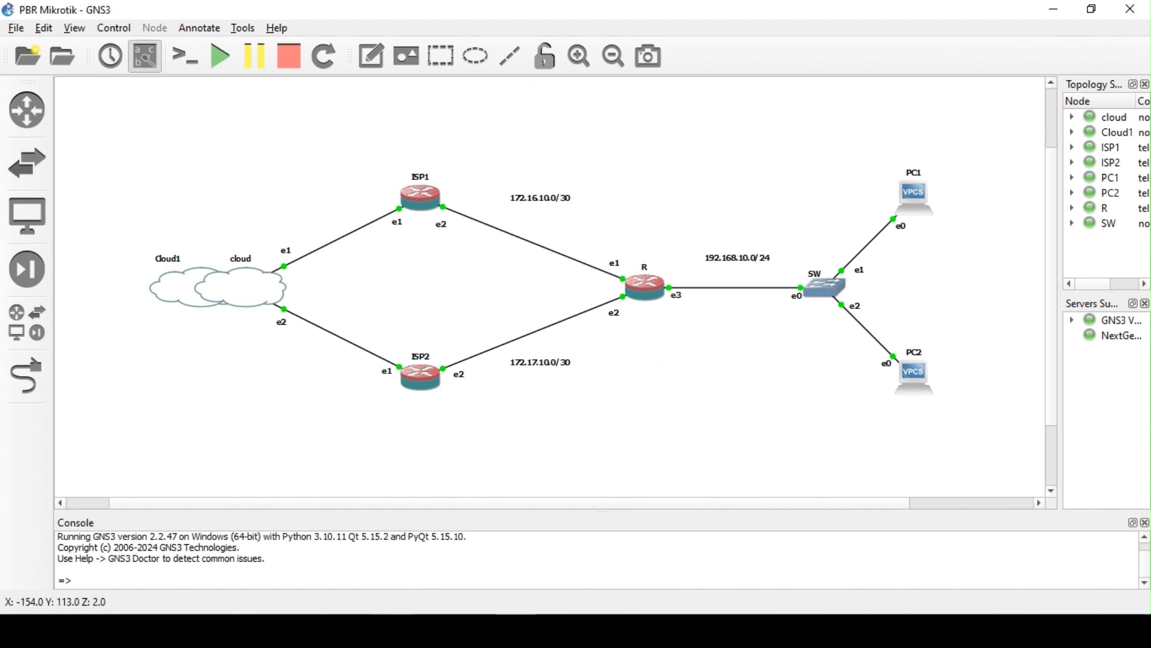
pyautogui.click(399, 614)
pyautogui.click(426, 501)
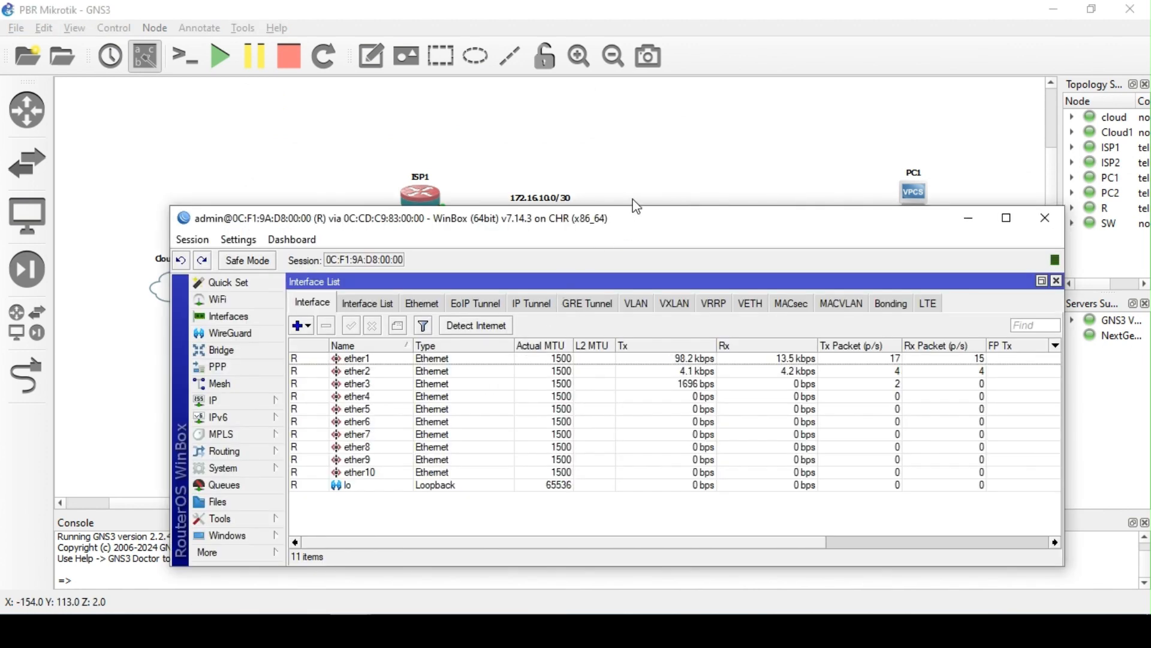
# - Move router R's WinBox window up to show more of the interface list, and comment interface ether1 as ISP1
pyautogui.moveTo(623, 193); pyautogui.dragTo(624, 77)
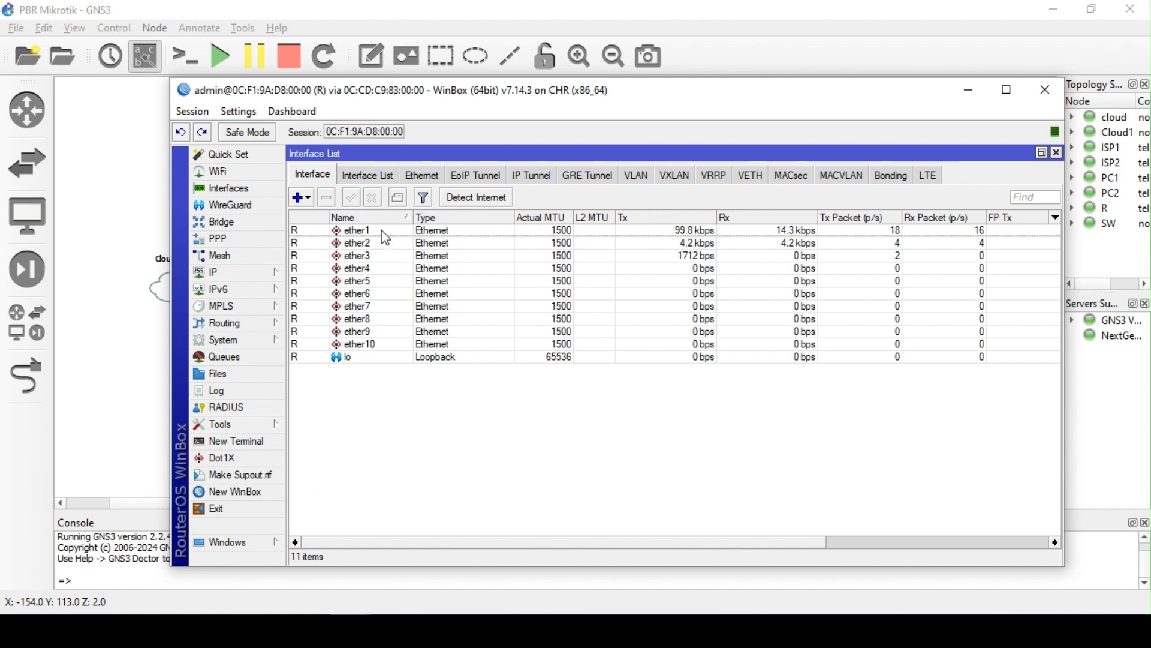
pyautogui.click(383, 232)
pyautogui.click(403, 201)
pyautogui.write('I')
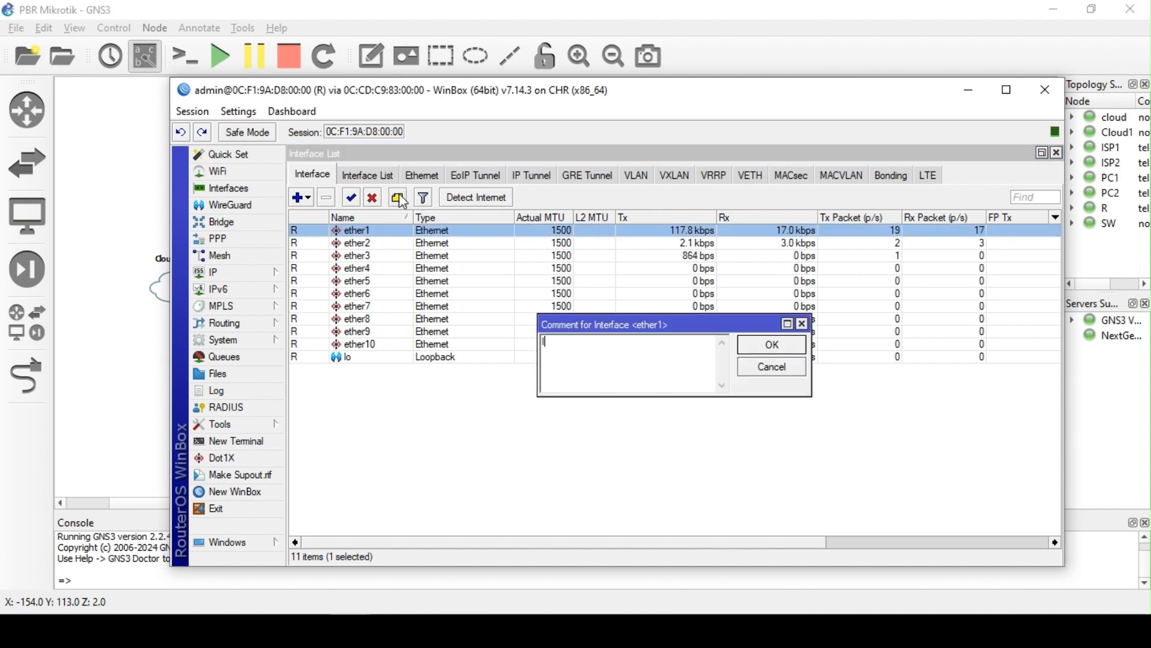
pyautogui.write('SP1')
pyautogui.press('Return')
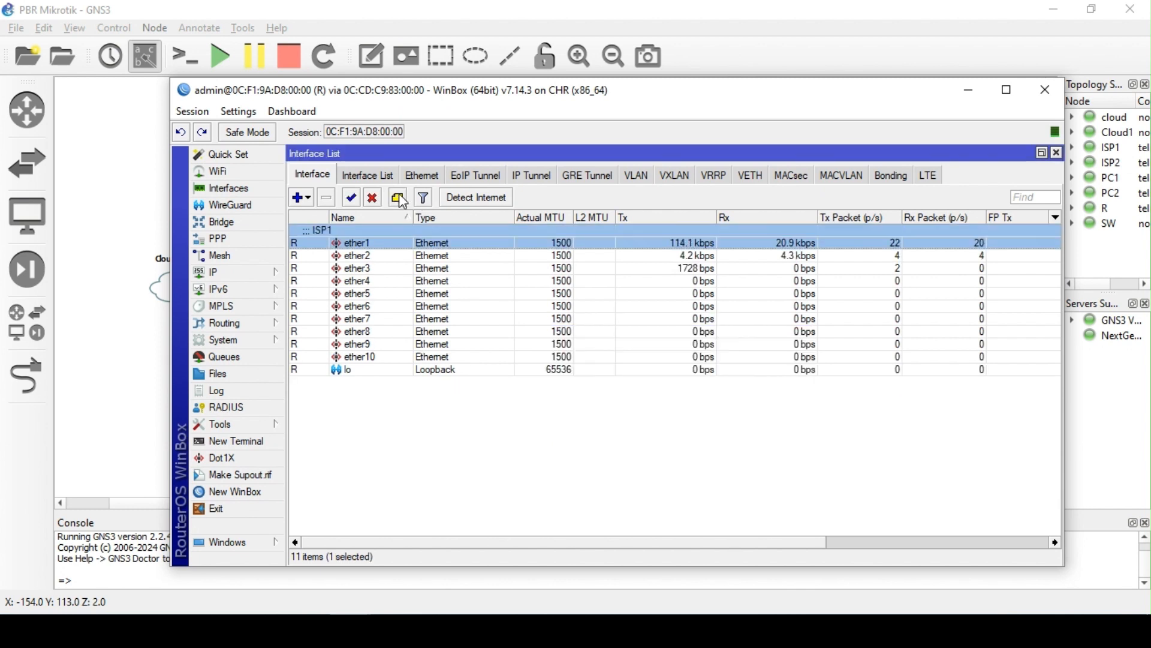
# - Comment interface ether2 as ISP2
pyautogui.click(390, 257)
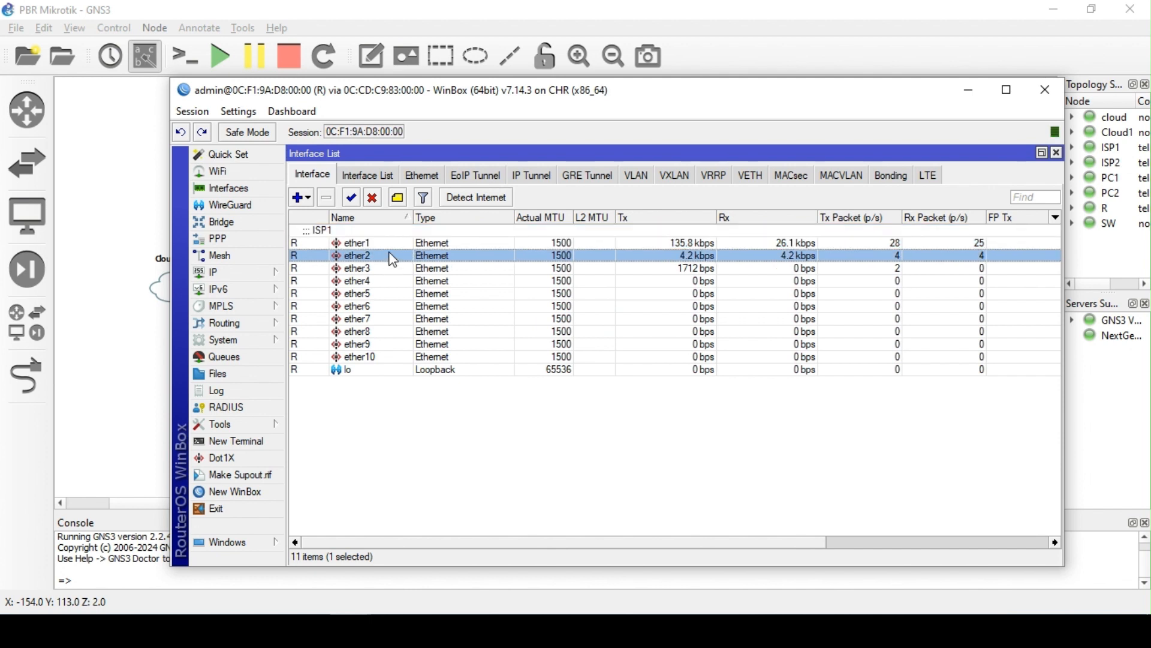
pyautogui.click(399, 199)
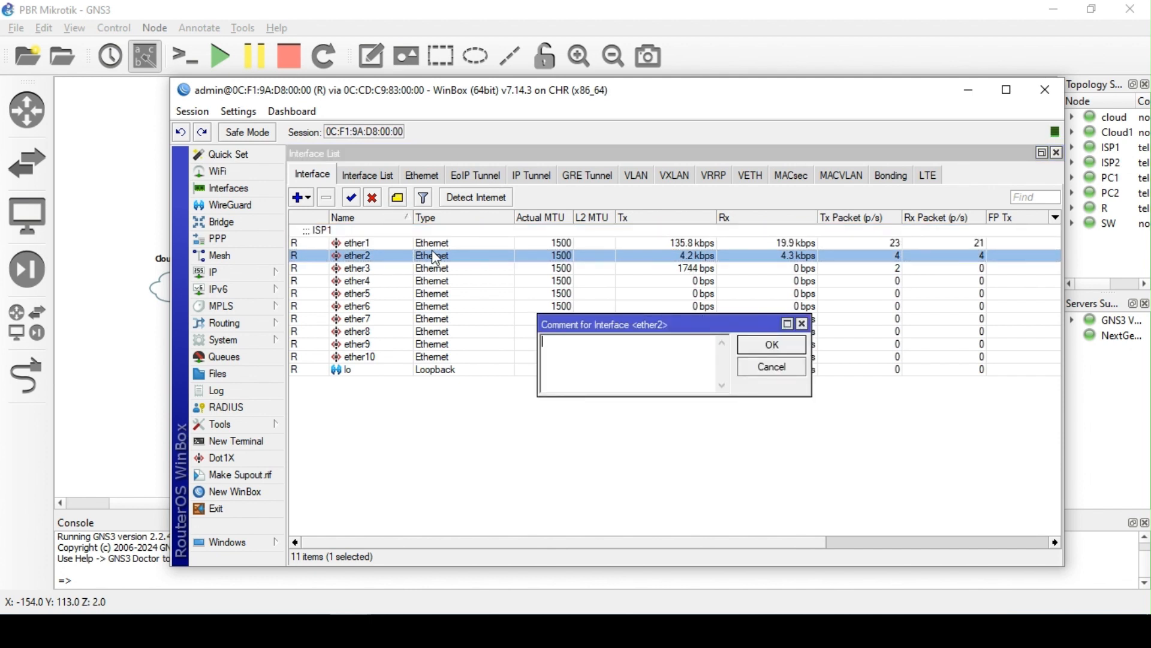
pyautogui.write('ISO')
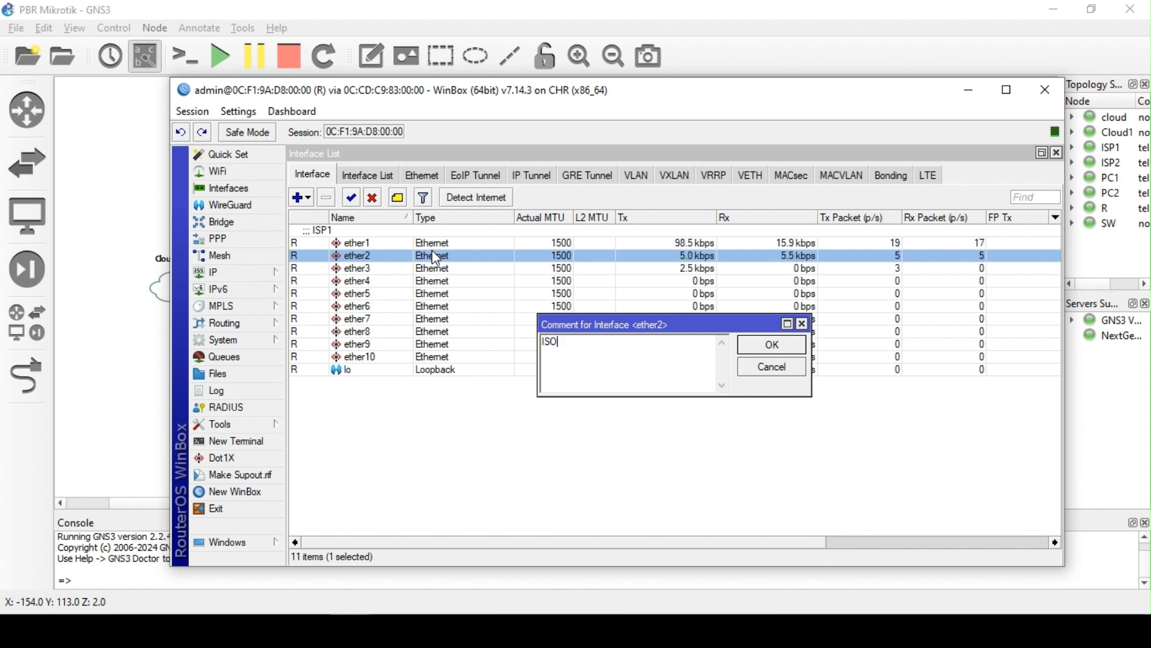
pyautogui.press('BackSpace')
pyautogui.write('P2')
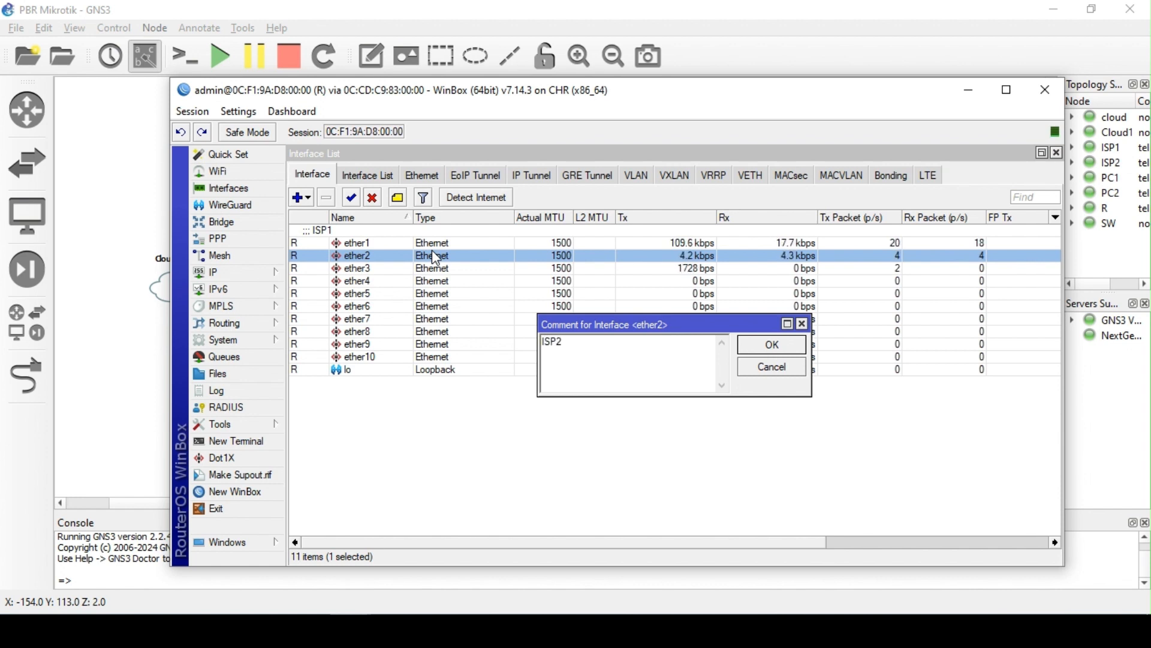
pyautogui.press('Return')
# - Comment interface ether3 as LAN
pyautogui.click(411, 280)
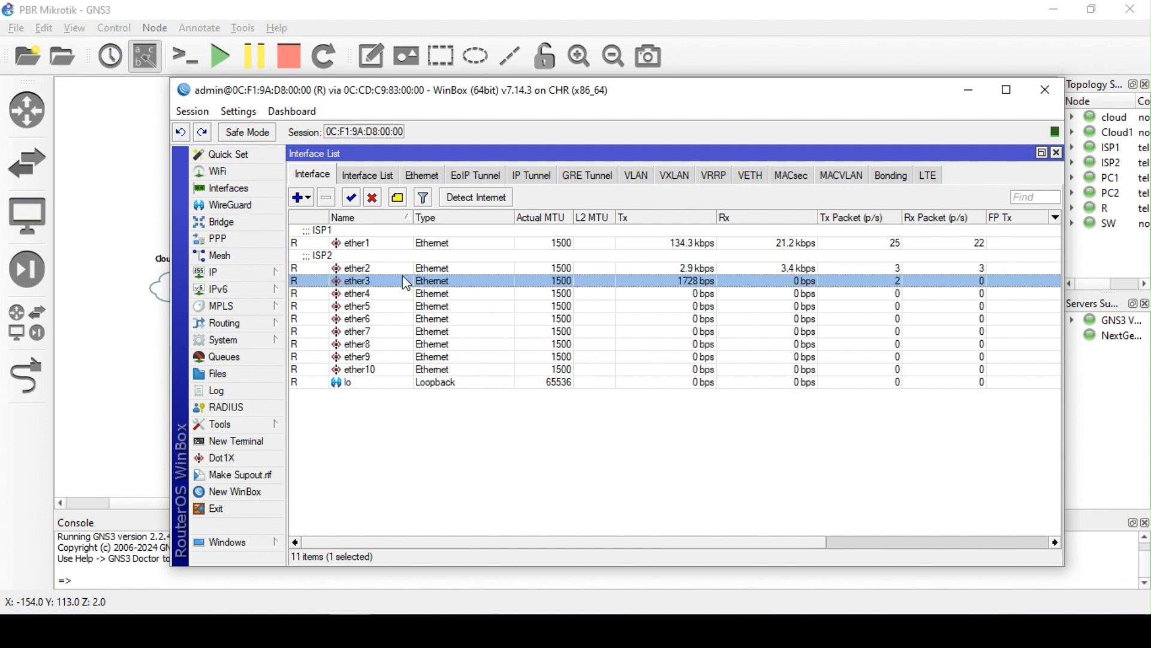
pyautogui.click(397, 197)
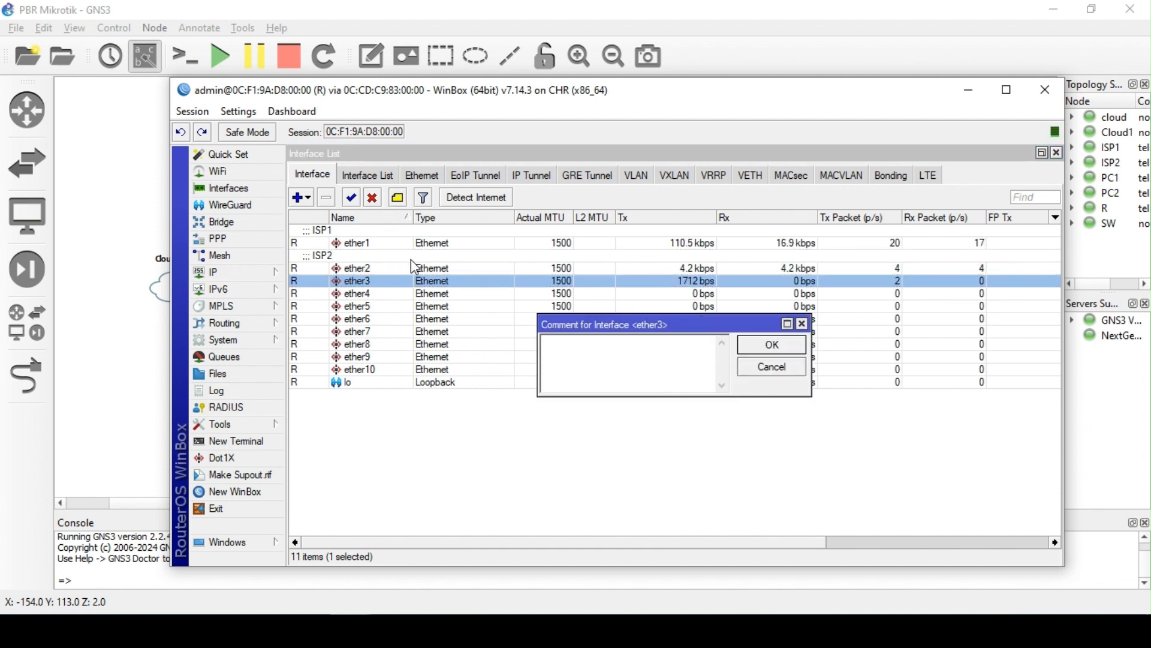
pyautogui.write('LAN')
pyautogui.press('Return')
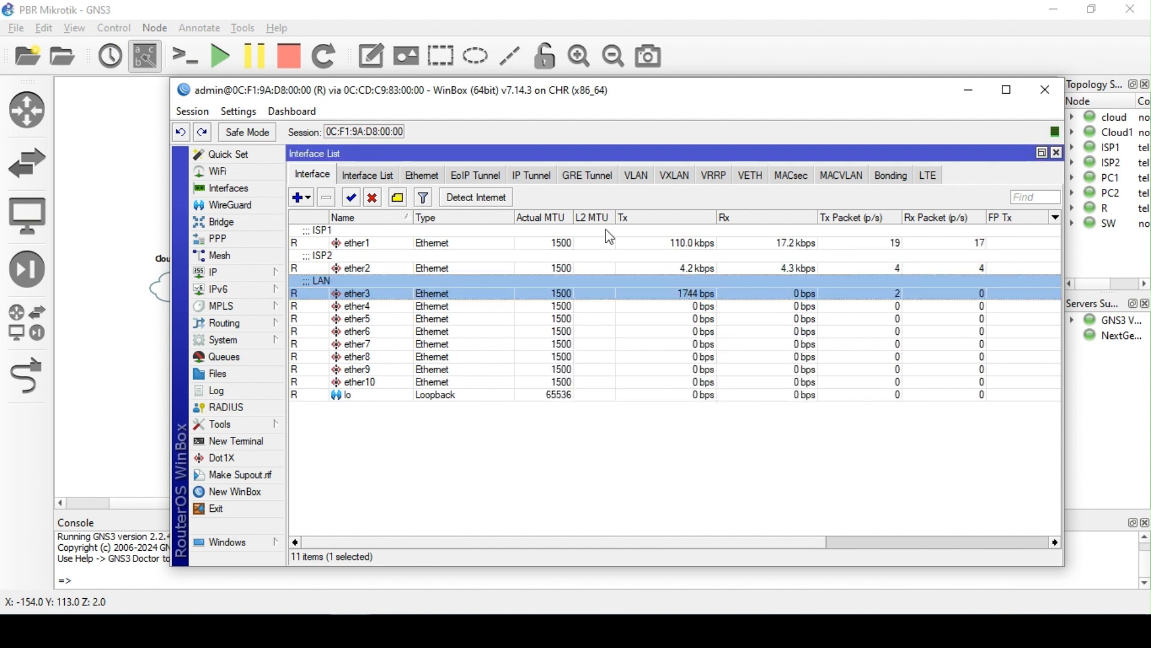
# - Minimize router R's WinBox session to view the GNS3 topology, and bring the session back
pyautogui.click(968, 91)
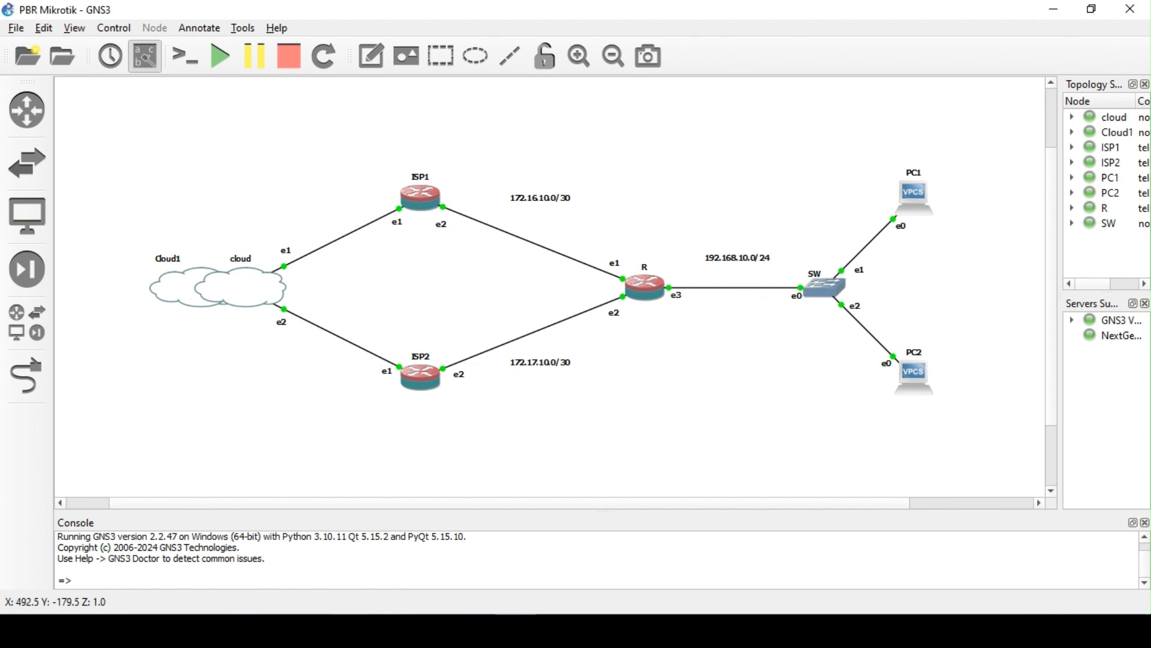
pyautogui.moveTo(384, 629)
pyautogui.click(423, 551)
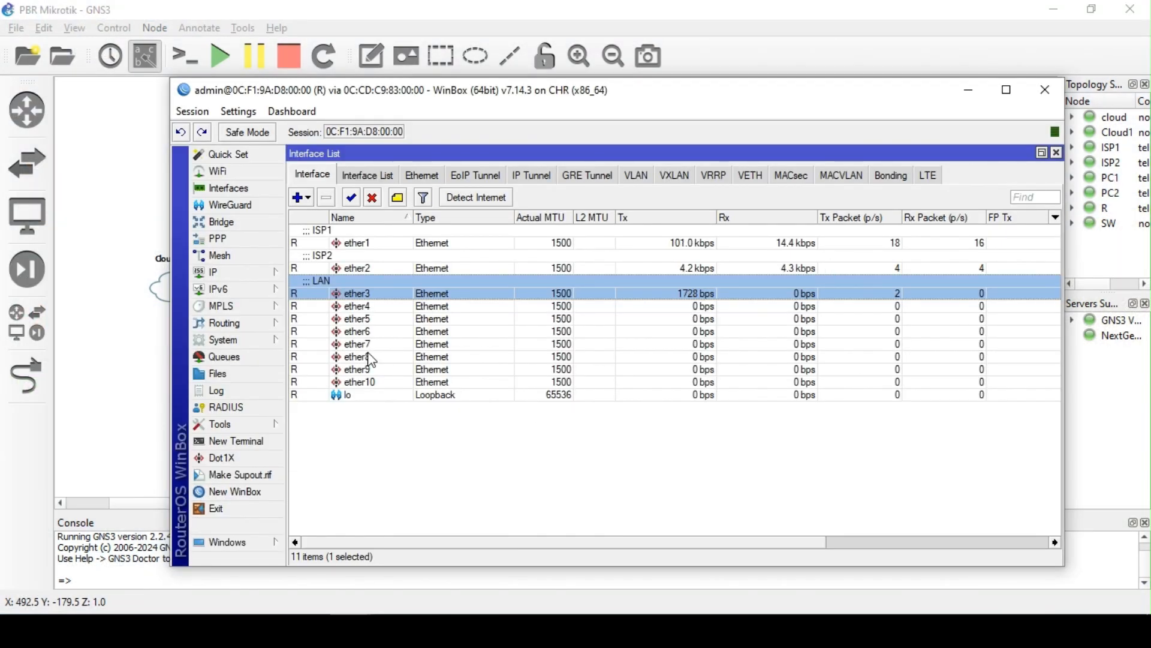
# - Delete the static routes to 192.168.10.0/30 and 192.168.10.4/30 from router R's route list, and widen the list window
pyautogui.click(227, 279)
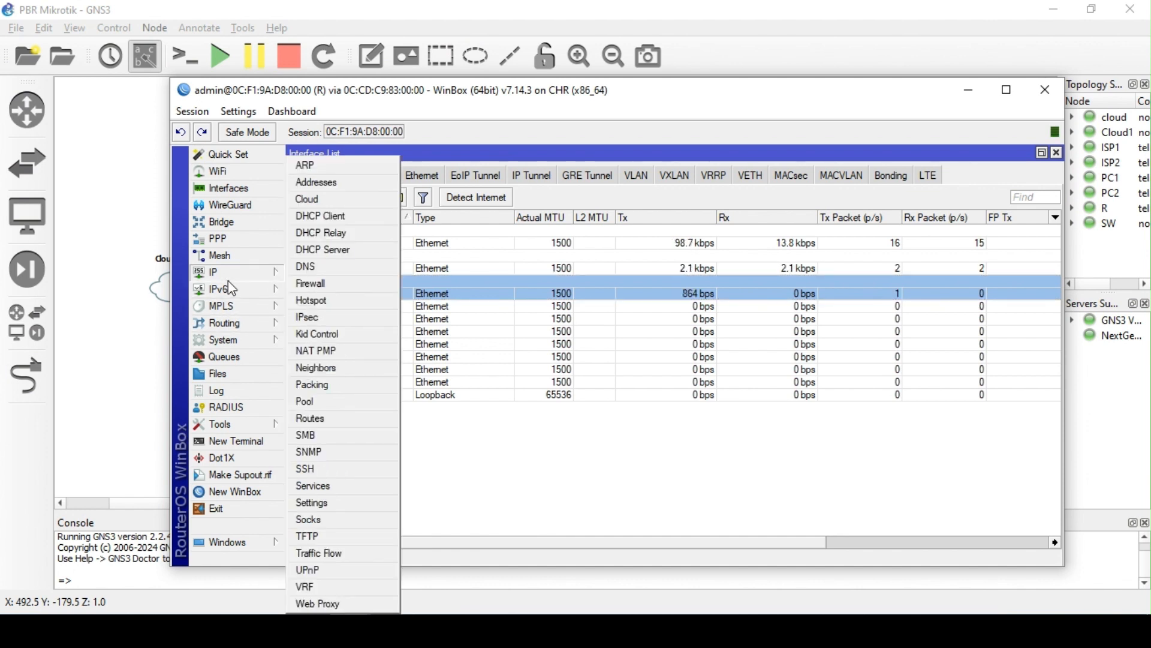
pyautogui.click(324, 419)
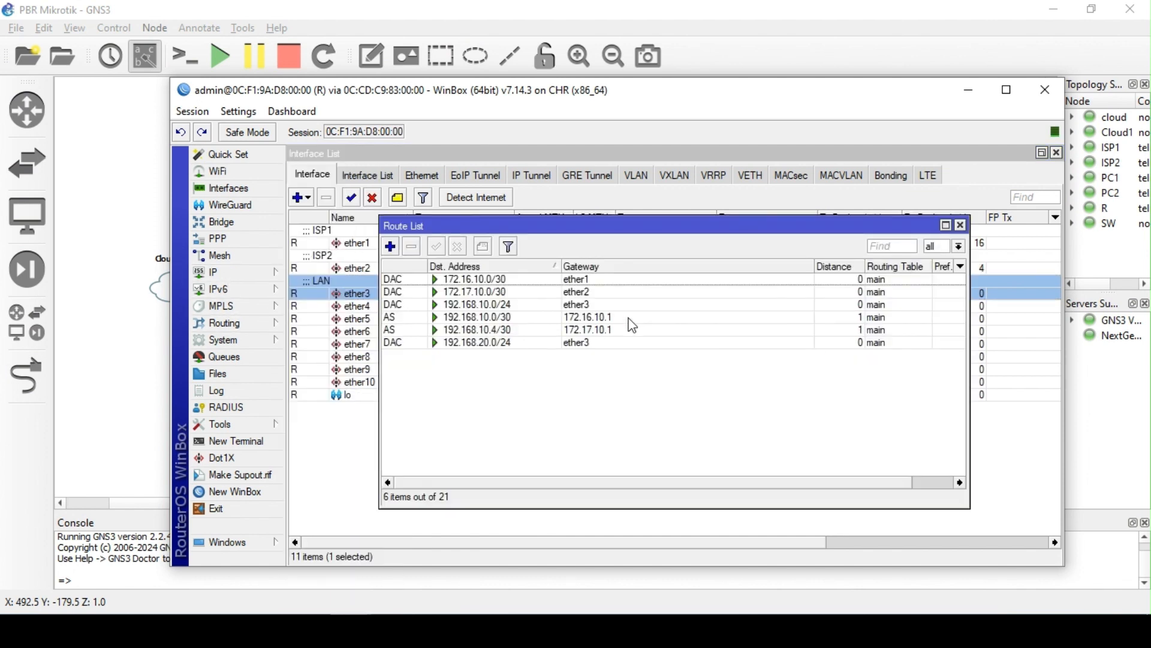
pyautogui.click(475, 317)
pyautogui.keyDown('shift'); pyautogui.click(475, 330); pyautogui.keyUp('shift')
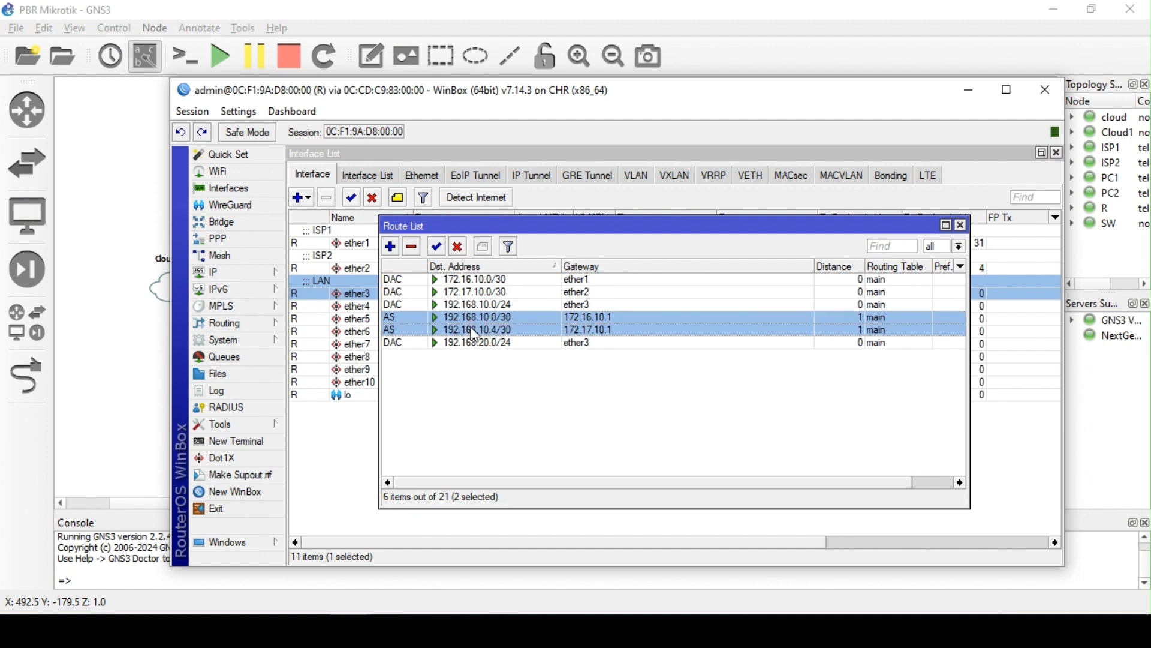
pyautogui.click(412, 246)
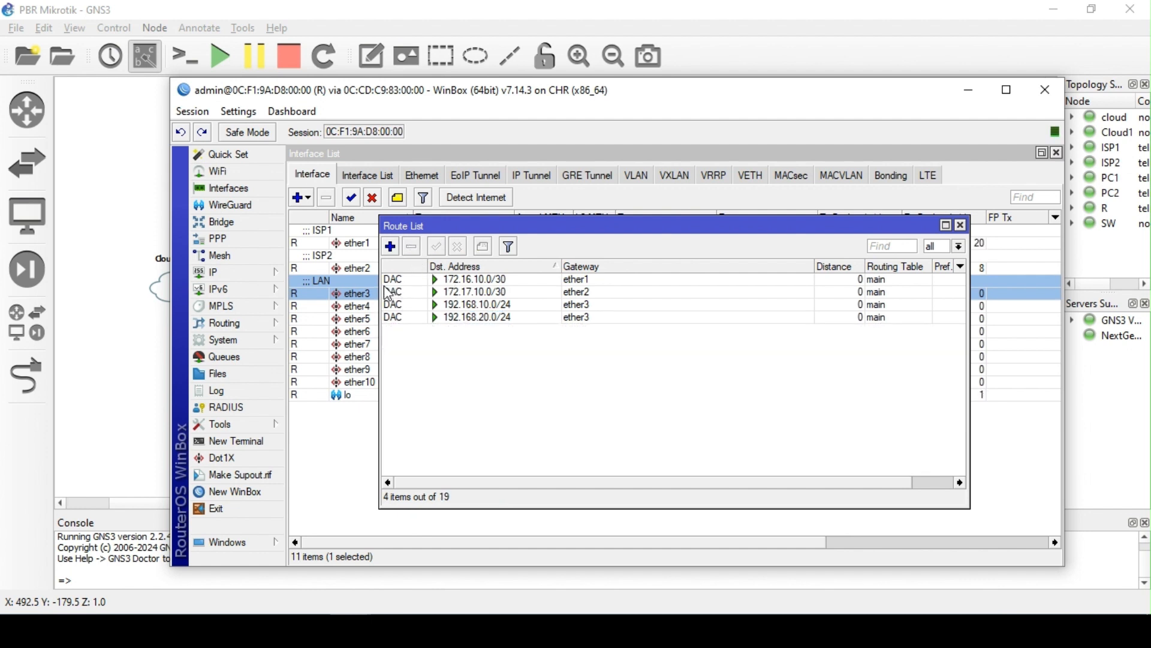
pyautogui.moveTo(381, 294); pyautogui.dragTo(315, 297)
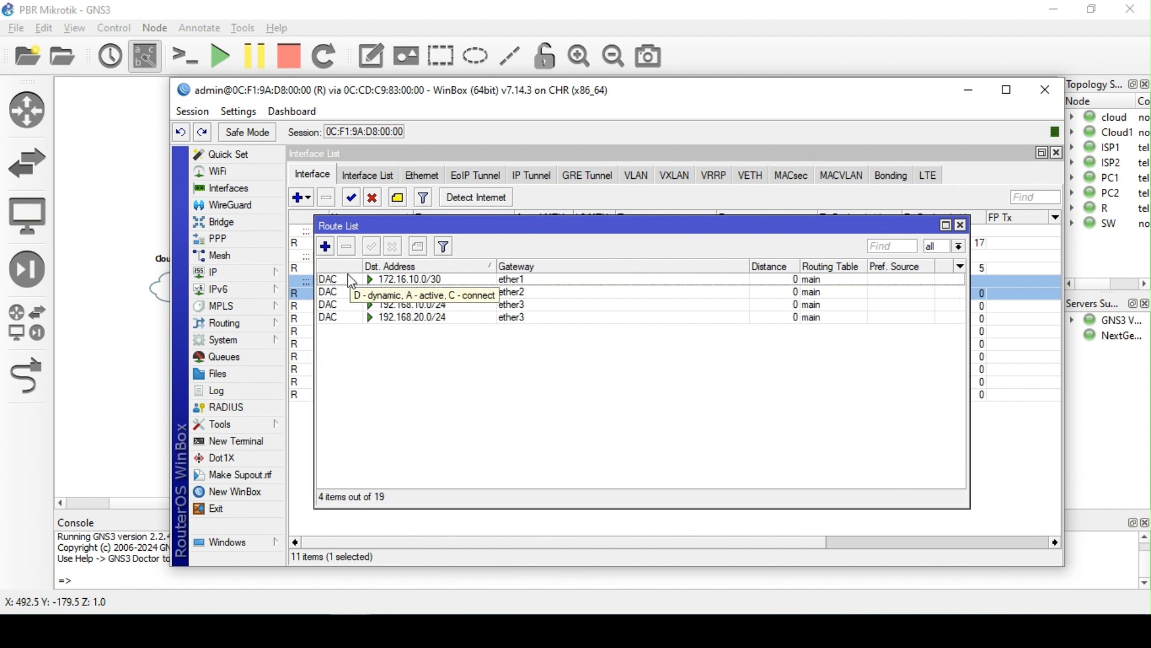
# - View router R's ARP list to check the two ISP gateway addresses, and close it
pyautogui.click(233, 278)
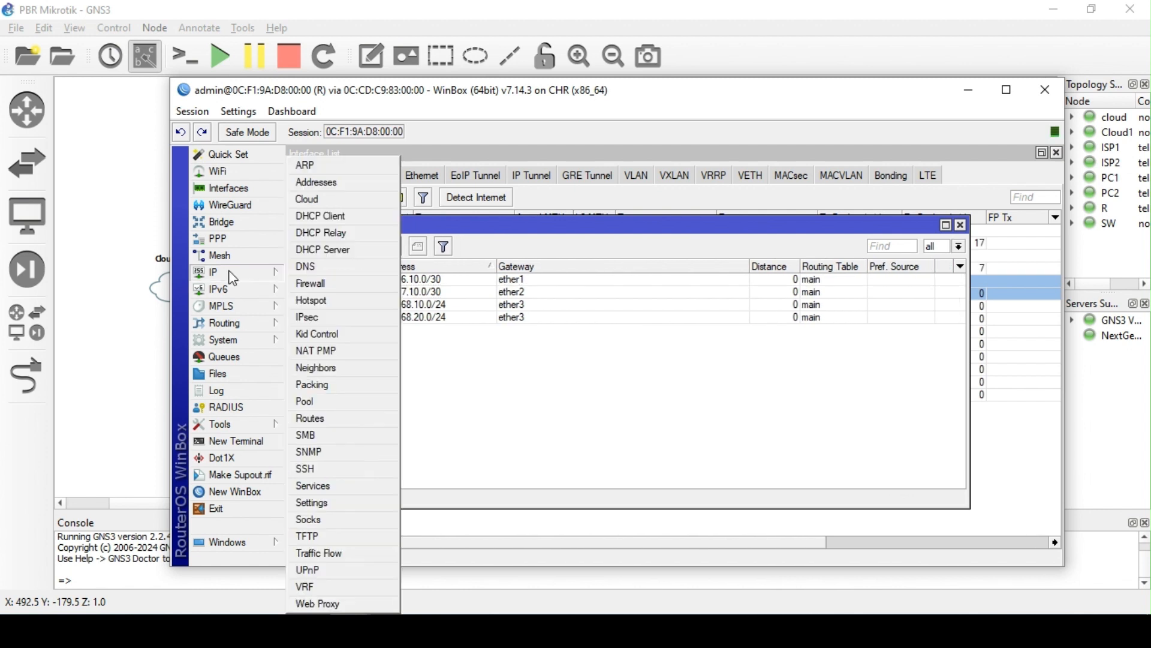
pyautogui.click(322, 164)
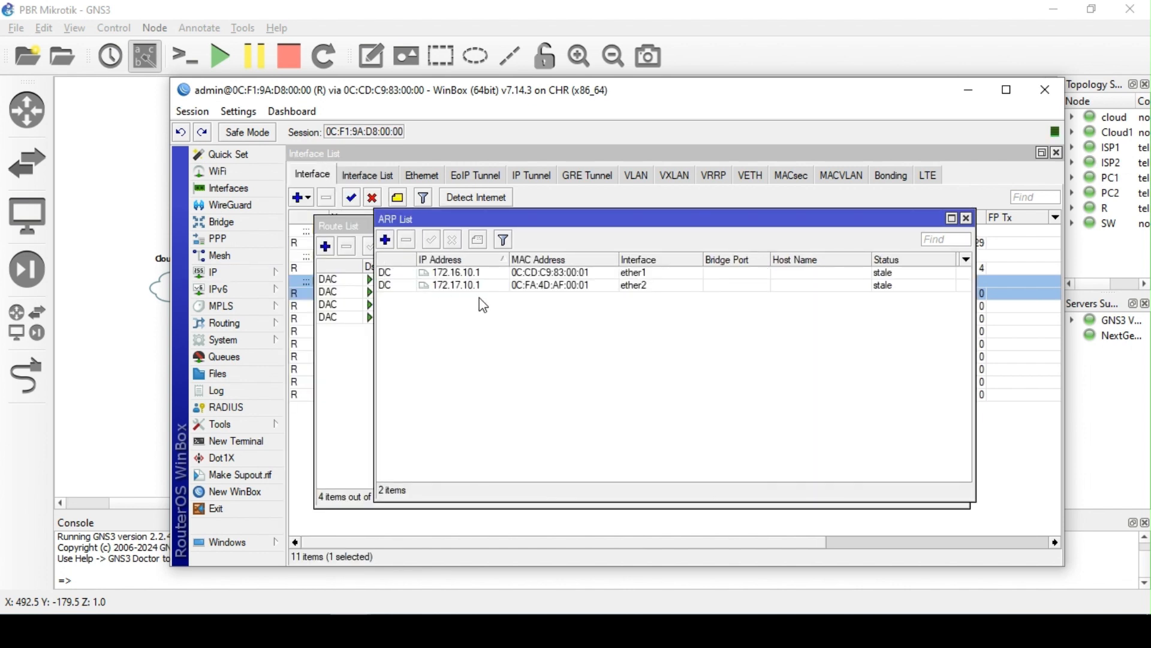
pyautogui.click(968, 218)
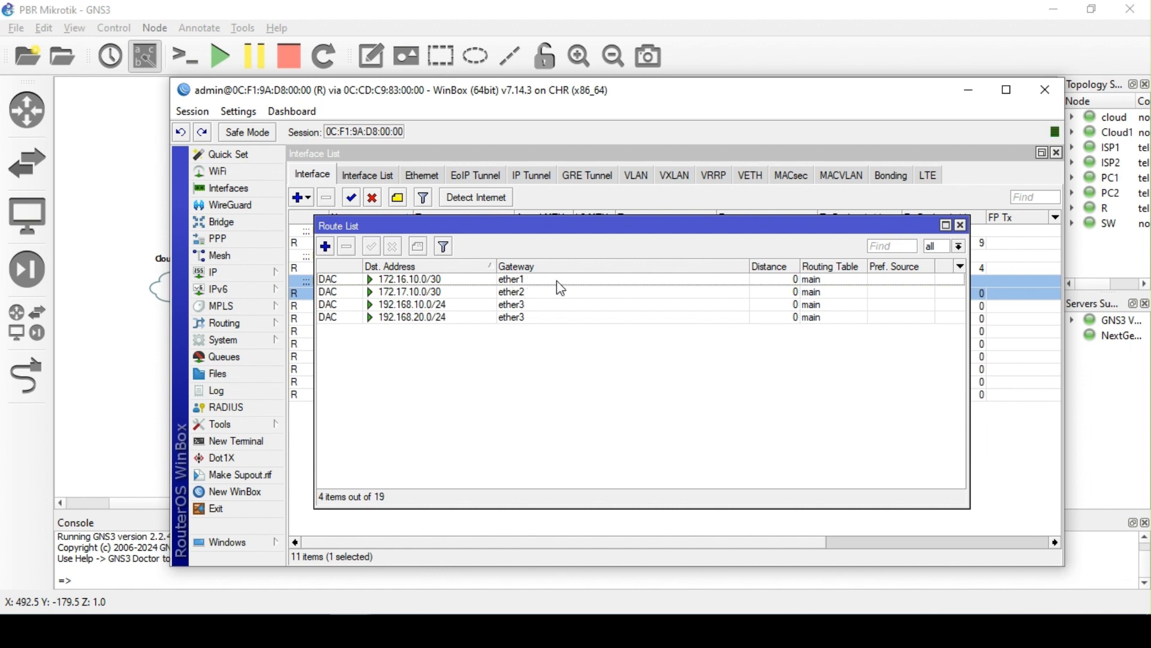
# - Add a default route 0.0.0.0/0 with gateway 172.16.10.1 in the main table, and review its settings
pyautogui.click(325, 246)
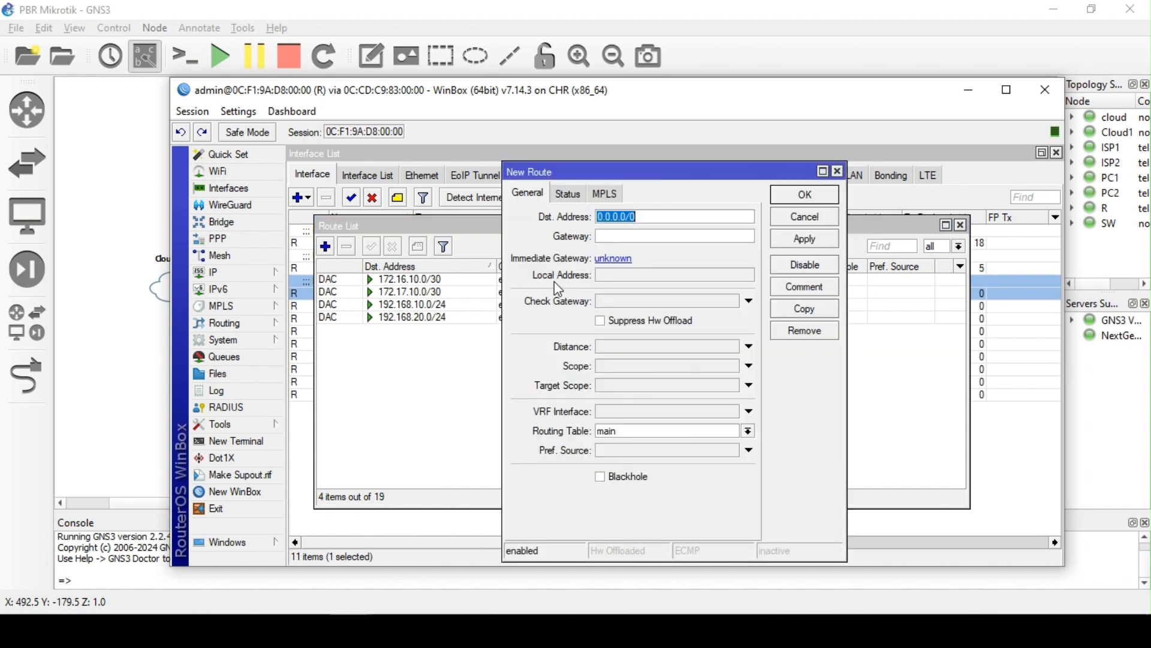
pyautogui.click(637, 235)
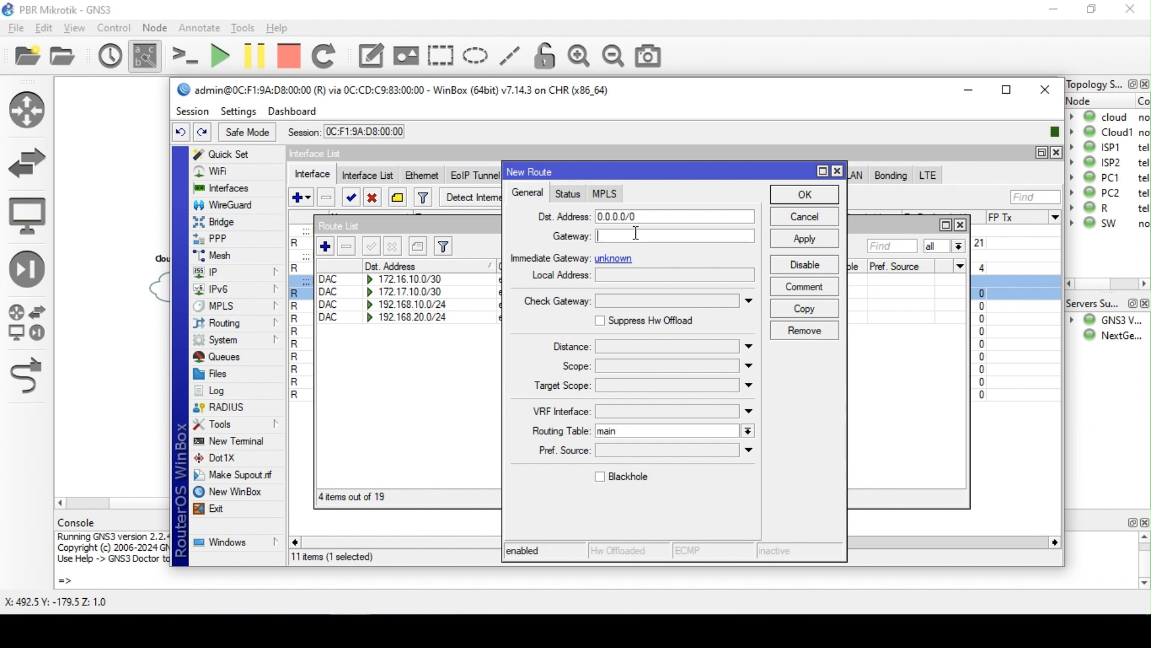
pyautogui.write('172.17.10.1')
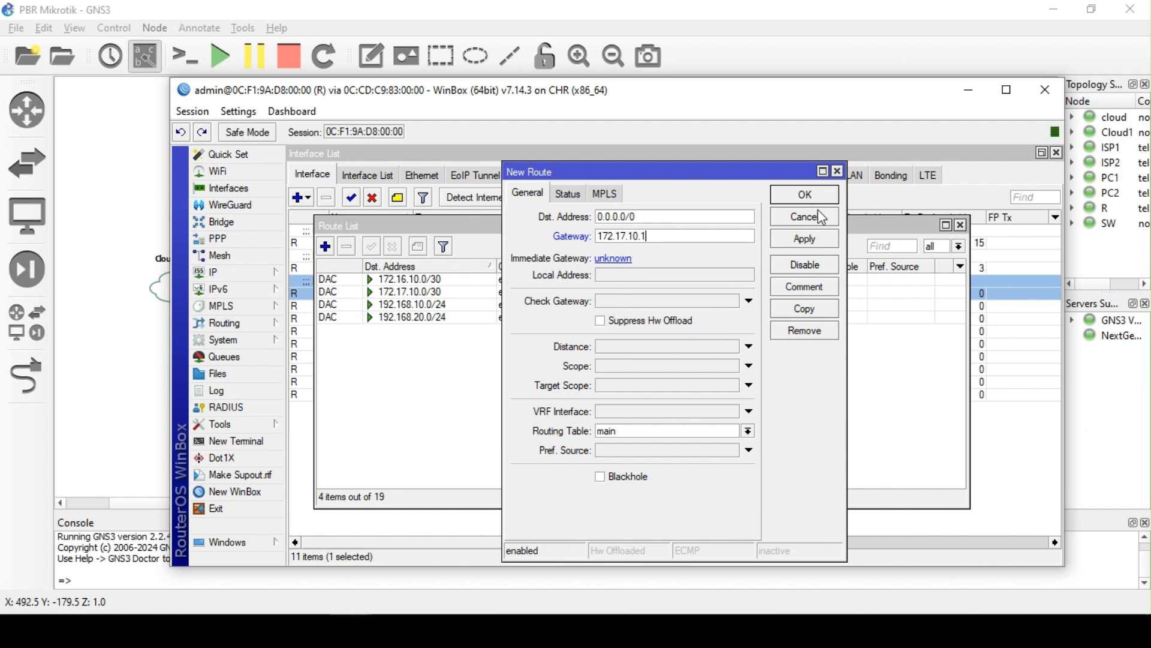
pyautogui.press('BackSpace')
pyautogui.press('BackSpace')
pyautogui.write('.10.1')
pyautogui.click(804, 240)
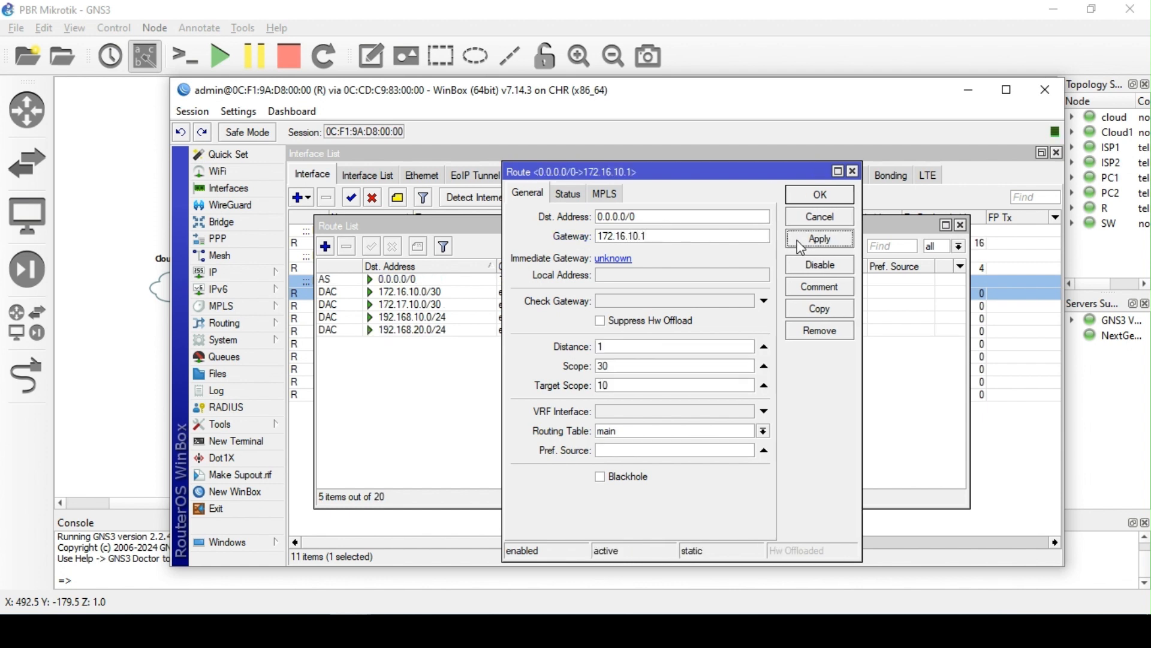
pyautogui.click(817, 194)
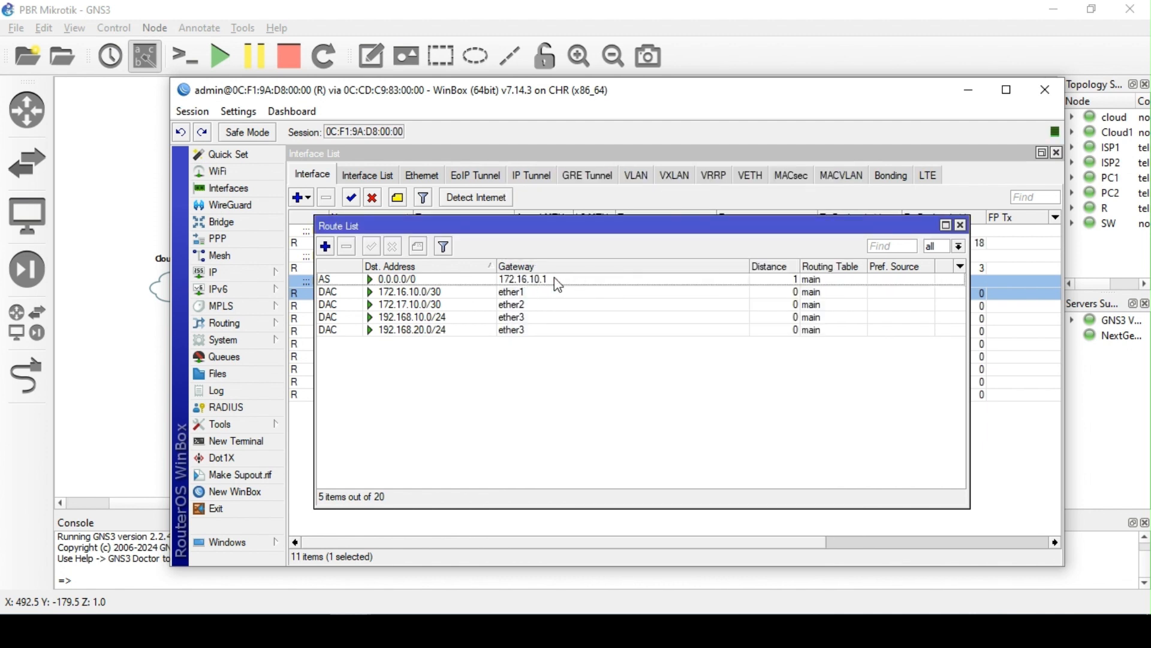
pyautogui.doubleClick(798, 281)
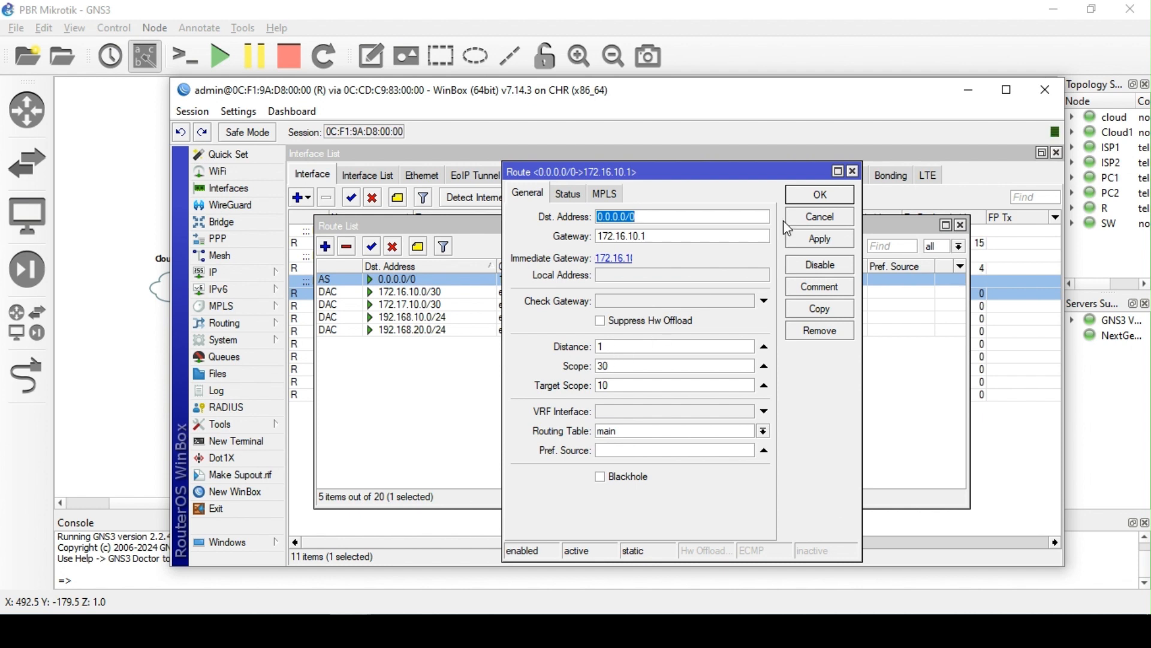
pyautogui.click(818, 195)
# - Add a second default route 0.0.0.0/0 with gateway 172.17.10.1 and distance 2, and close the route list
pyautogui.click(327, 247)
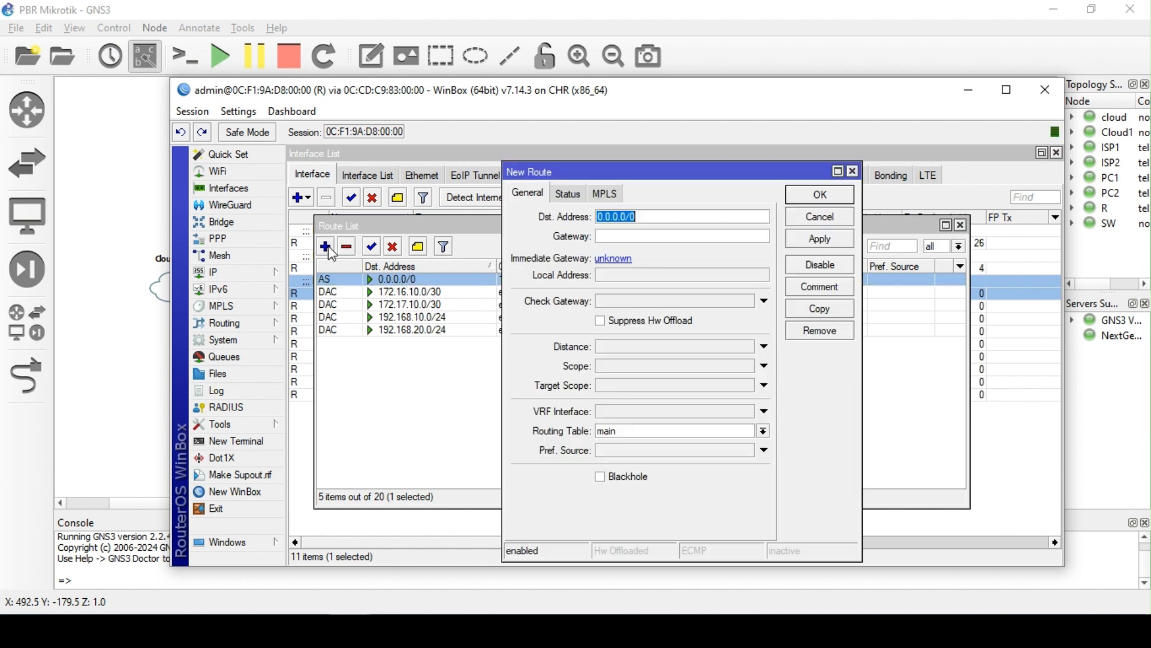
pyautogui.click(646, 240)
pyautogui.write('17')
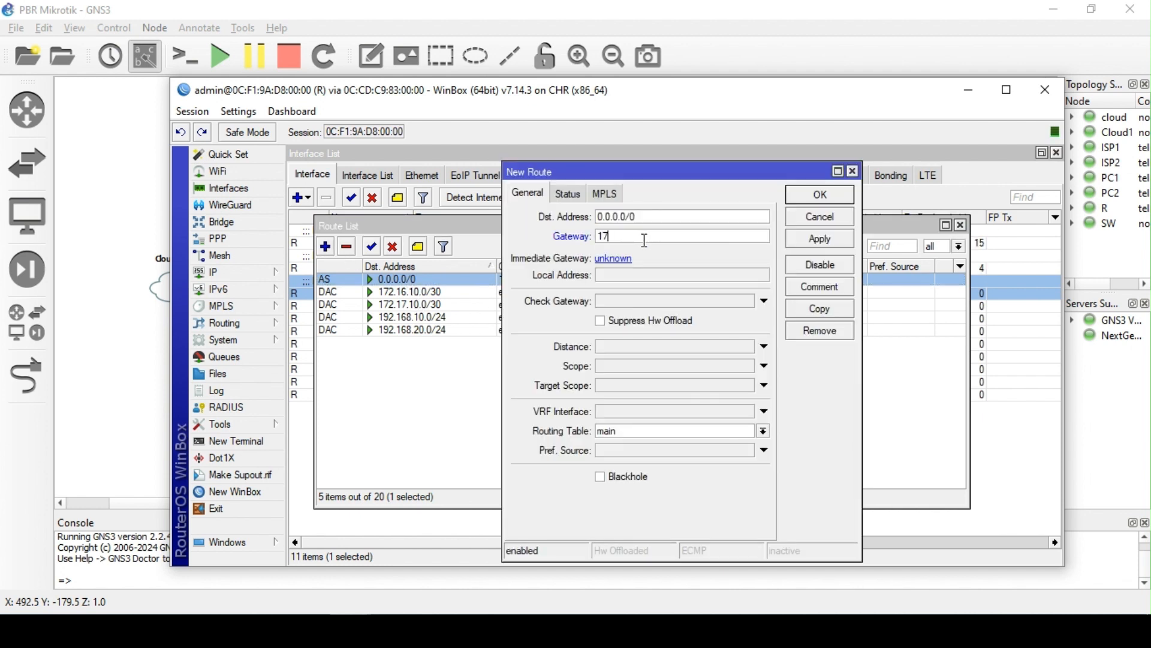
pyautogui.write('2.17.10.1')
pyautogui.click(640, 297)
pyautogui.click(765, 302)
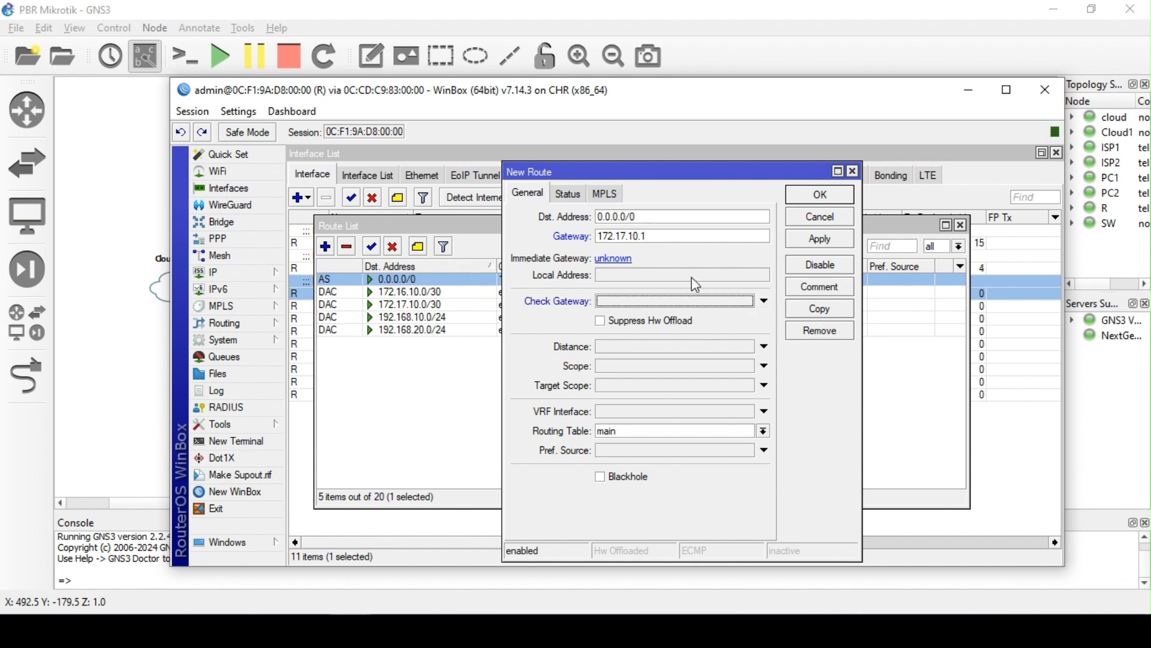
pyautogui.click(660, 278)
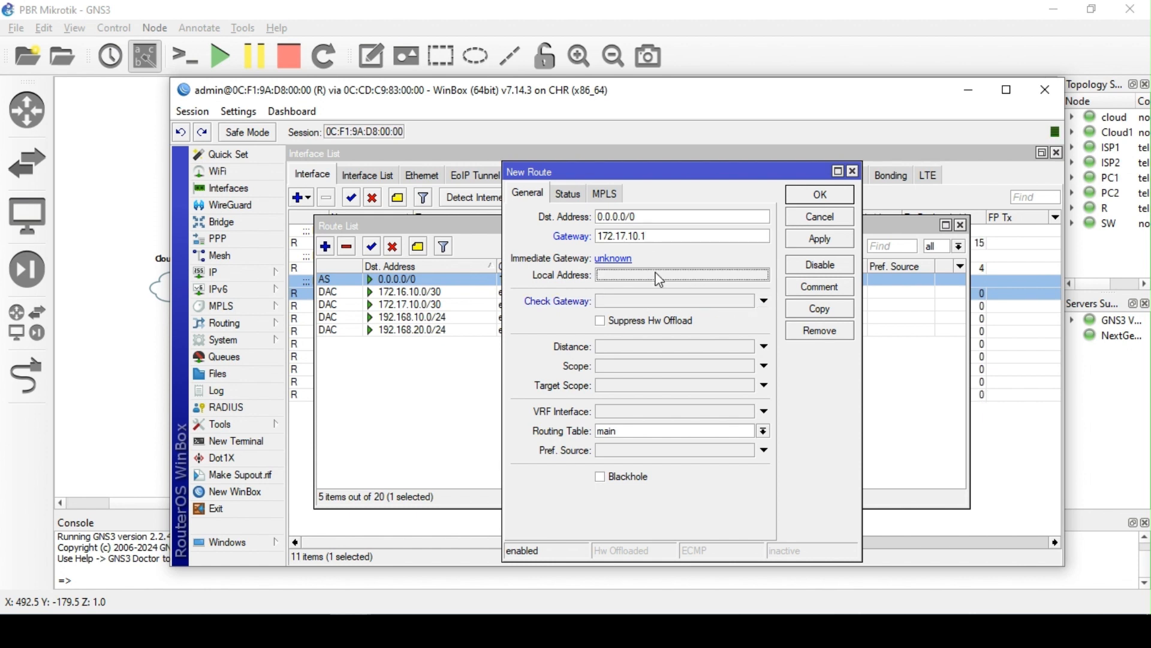
pyautogui.click(620, 350)
pyautogui.write('2')
pyautogui.press('Return')
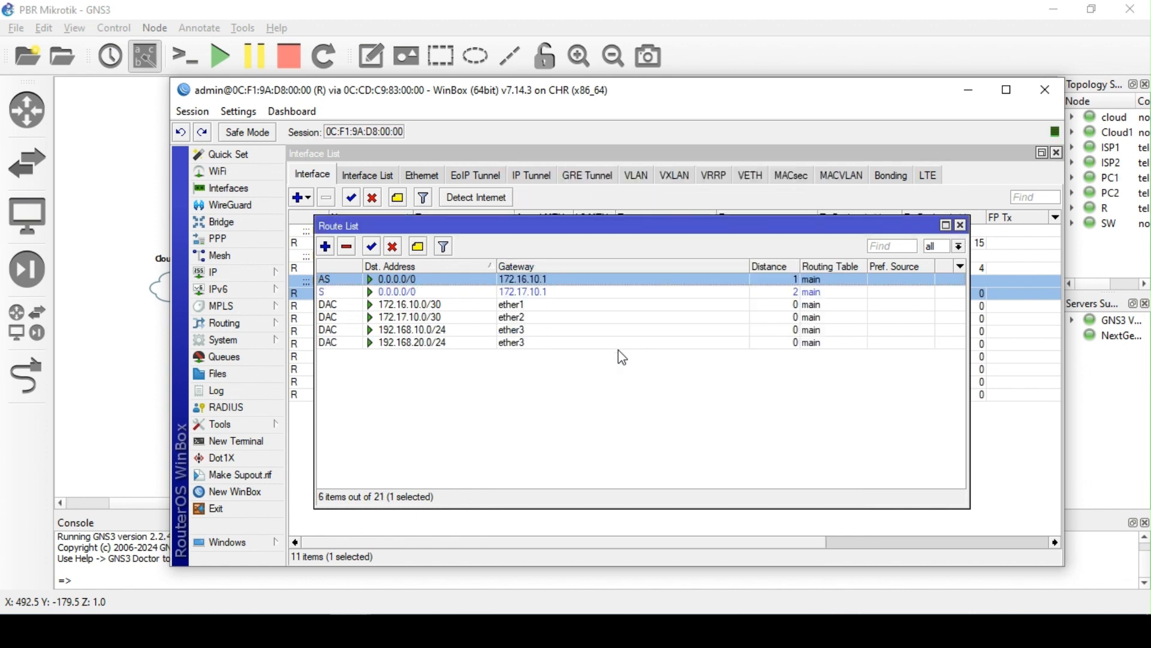
pyautogui.click(533, 293)
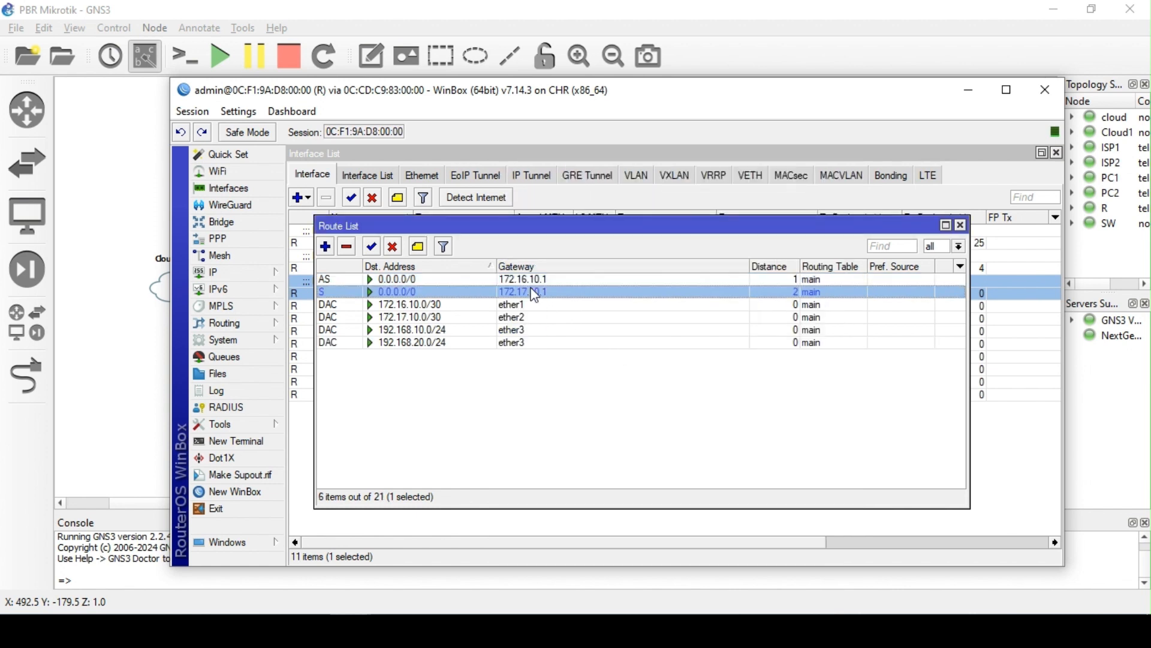
pyautogui.click(962, 225)
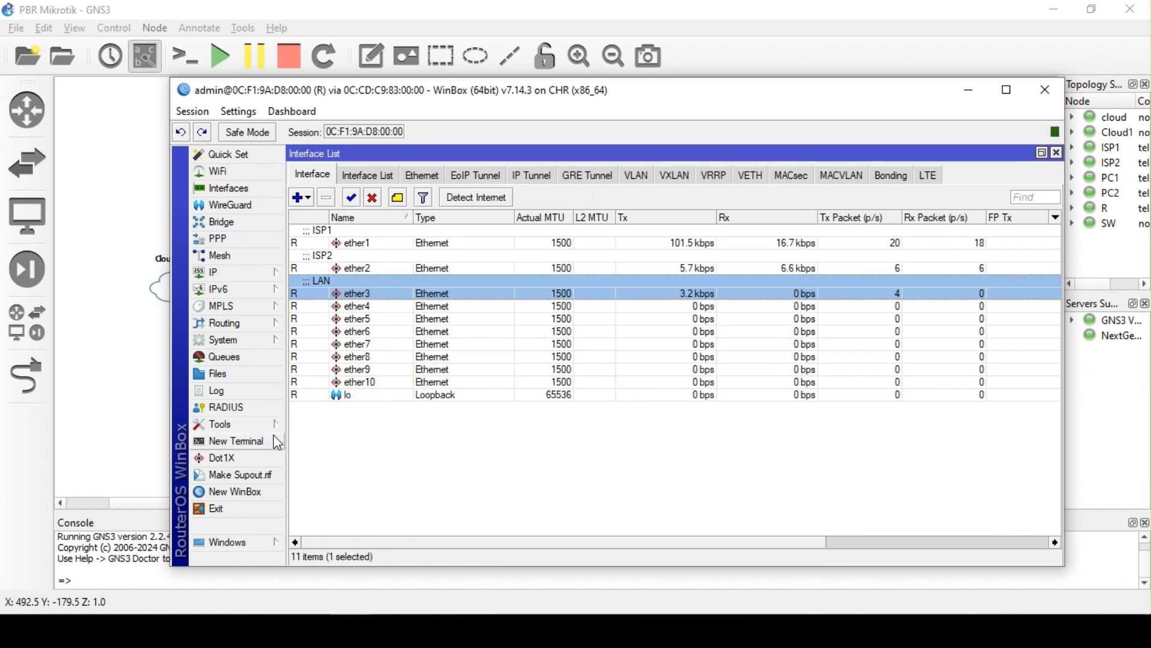
# - Ping 8.8.8.8 from a new terminal on router R to test internet connectivity
pyautogui.click(234, 441)
pyautogui.write('ping 8.8')
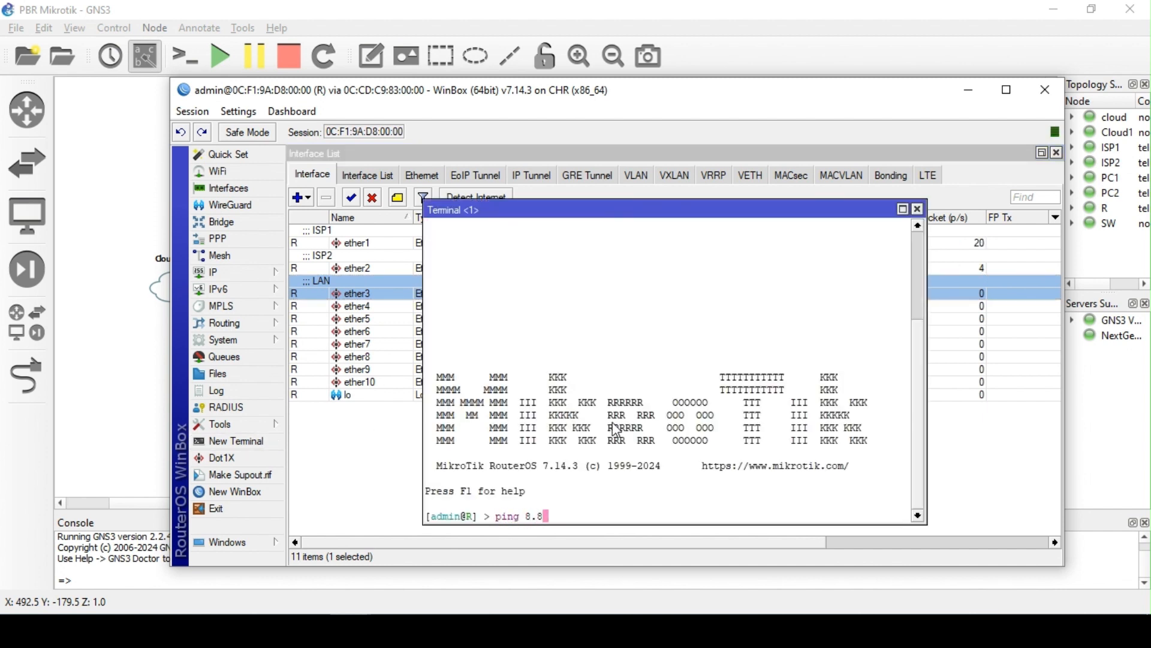
pyautogui.write('.8.8')
pyautogui.press('Return')
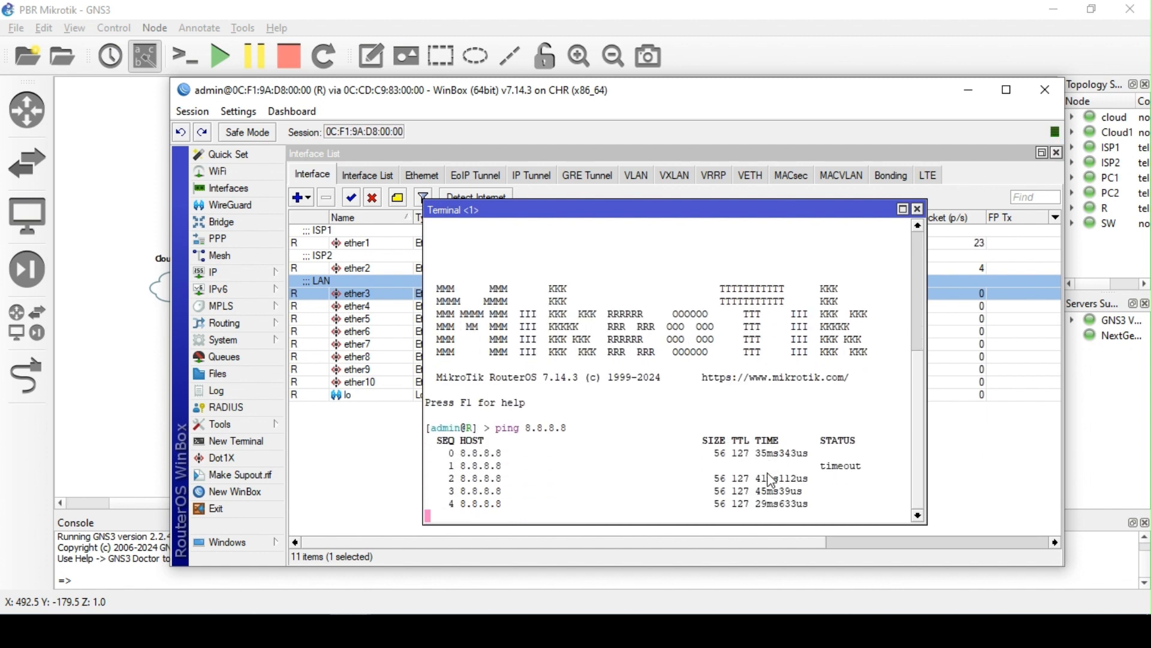
# - Stop the running ping to 8.8.8.8 and close the terminal
pyautogui.hotkey('ctrl', 'c')
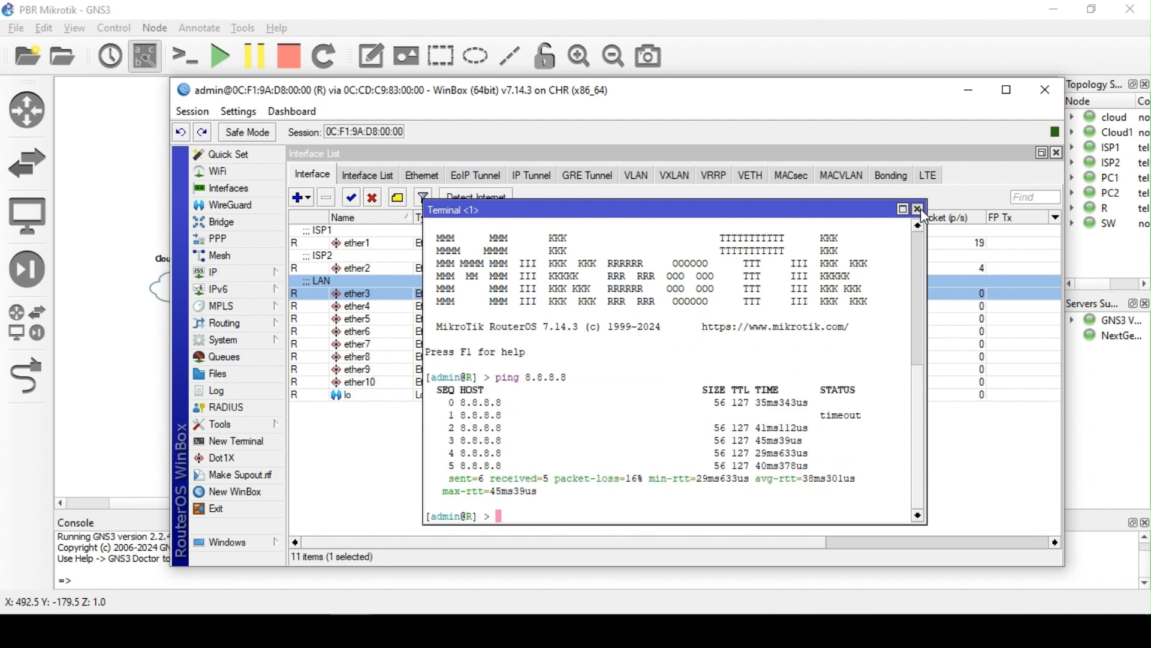
pyautogui.click(917, 209)
# - Start the DHCP server setup wizard on router R with ether3 as the server interface
pyautogui.click(251, 273)
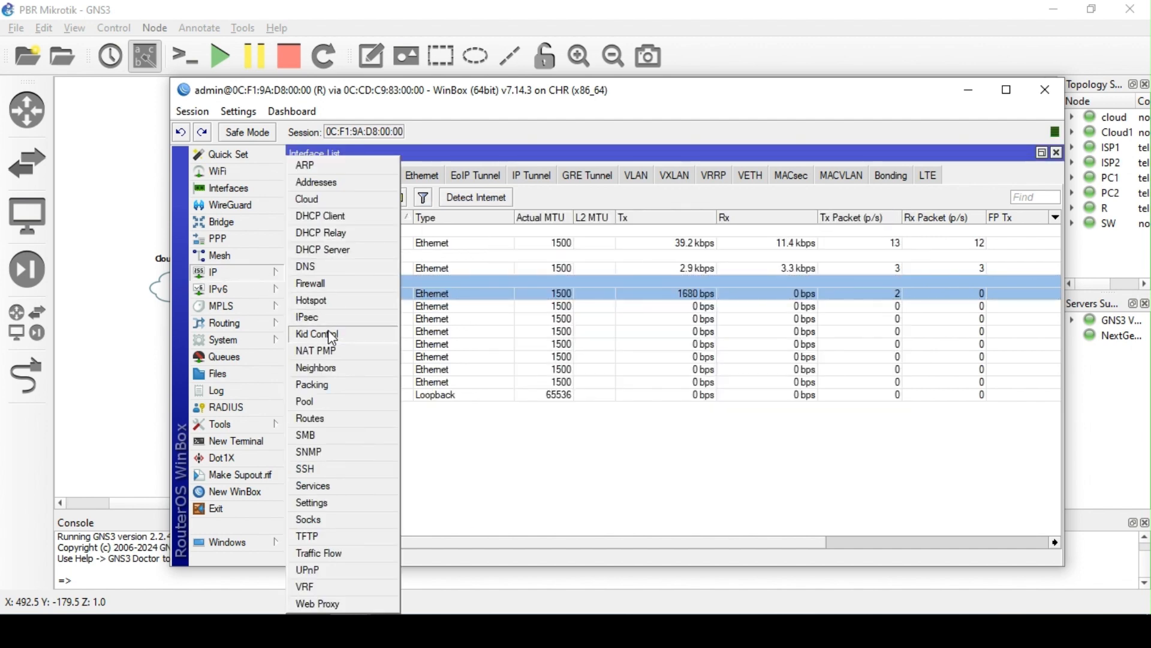
pyautogui.click(336, 252)
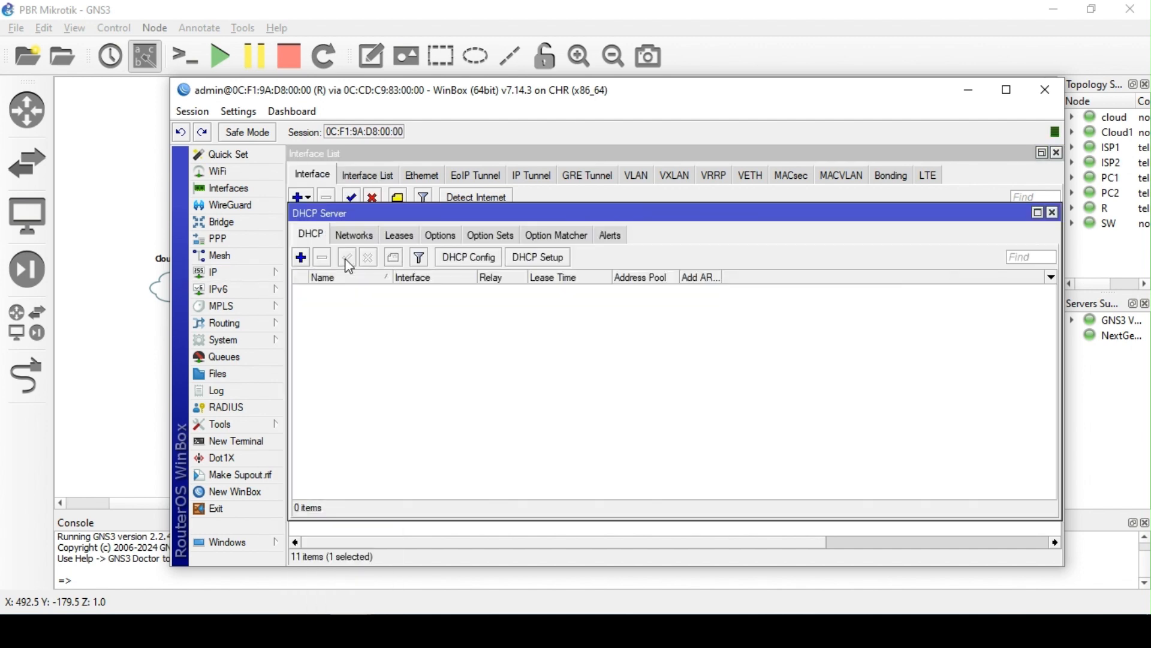
pyautogui.click(551, 262)
pyautogui.click(775, 354)
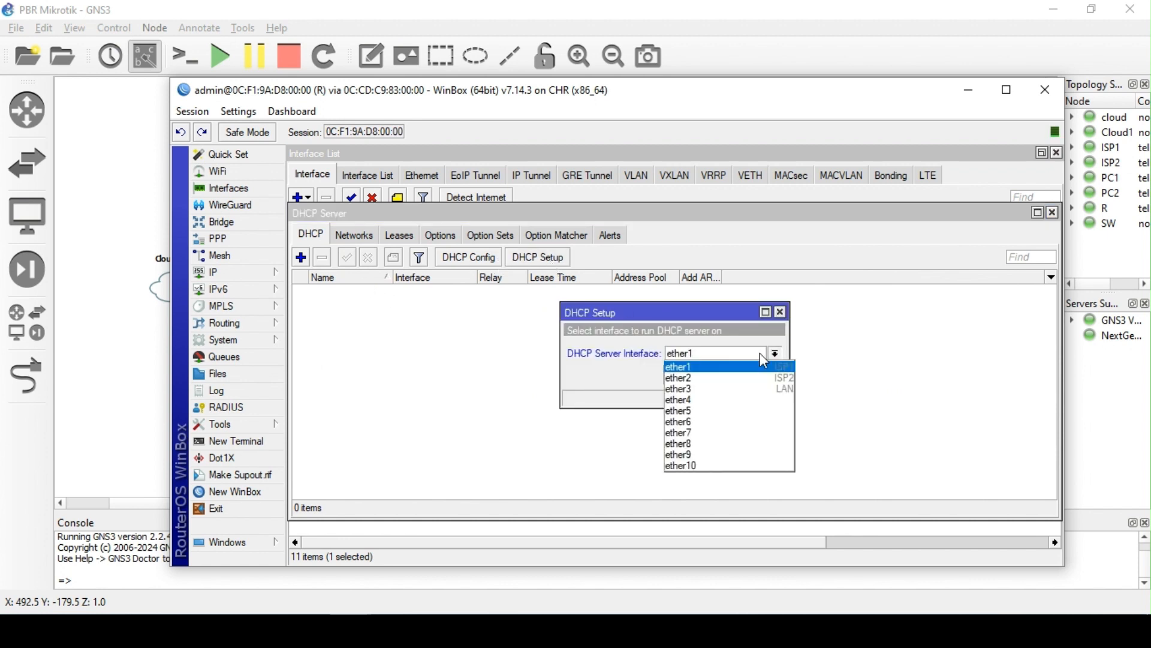
pyautogui.click(719, 389)
# - Remove the 192.168.20.1/24 address from ether3 in the IP address list, and close the list
pyautogui.click(237, 273)
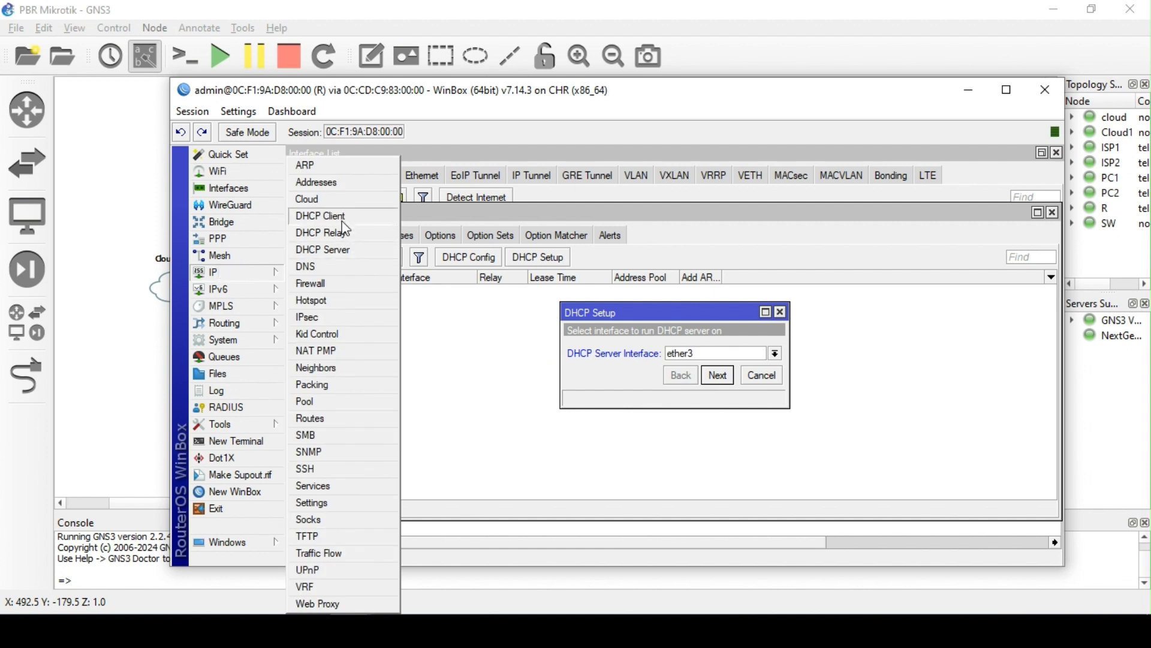
pyautogui.click(336, 184)
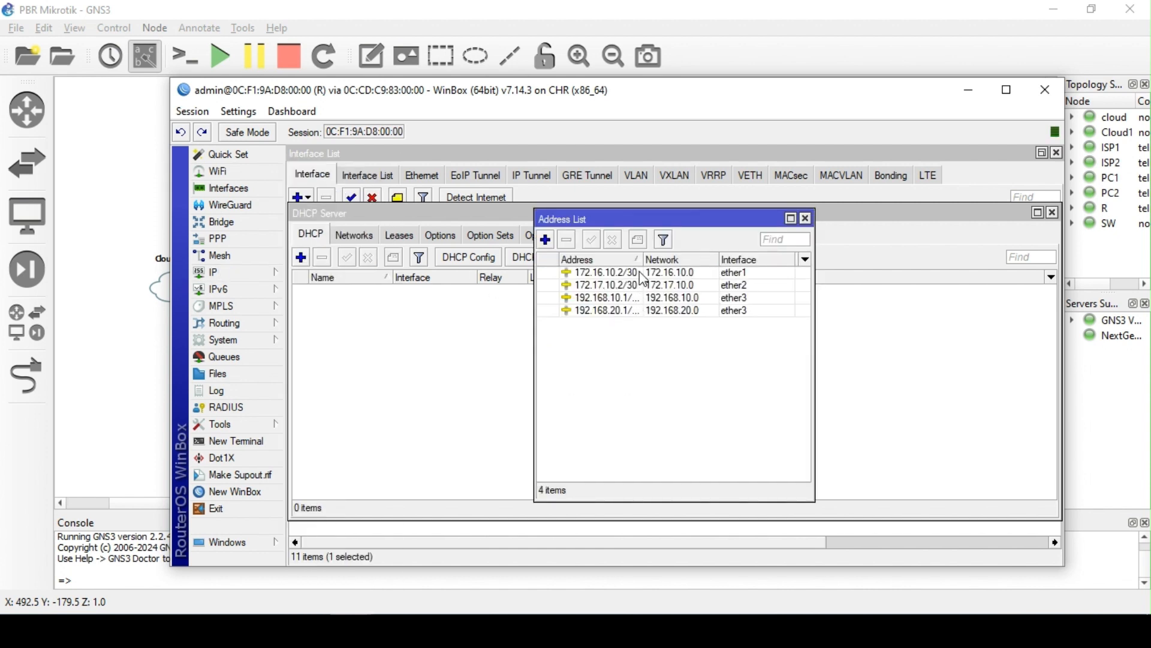
pyautogui.moveTo(536, 286); pyautogui.dragTo(375, 294)
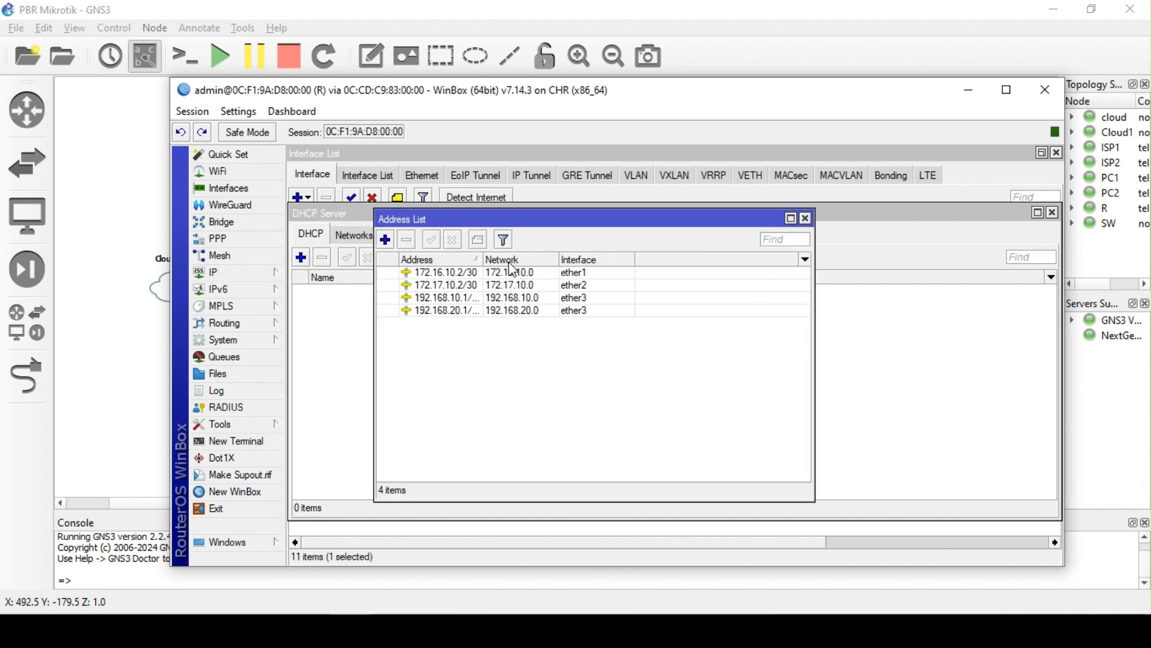
pyautogui.moveTo(483, 260); pyautogui.dragTo(567, 260)
pyautogui.click(489, 311)
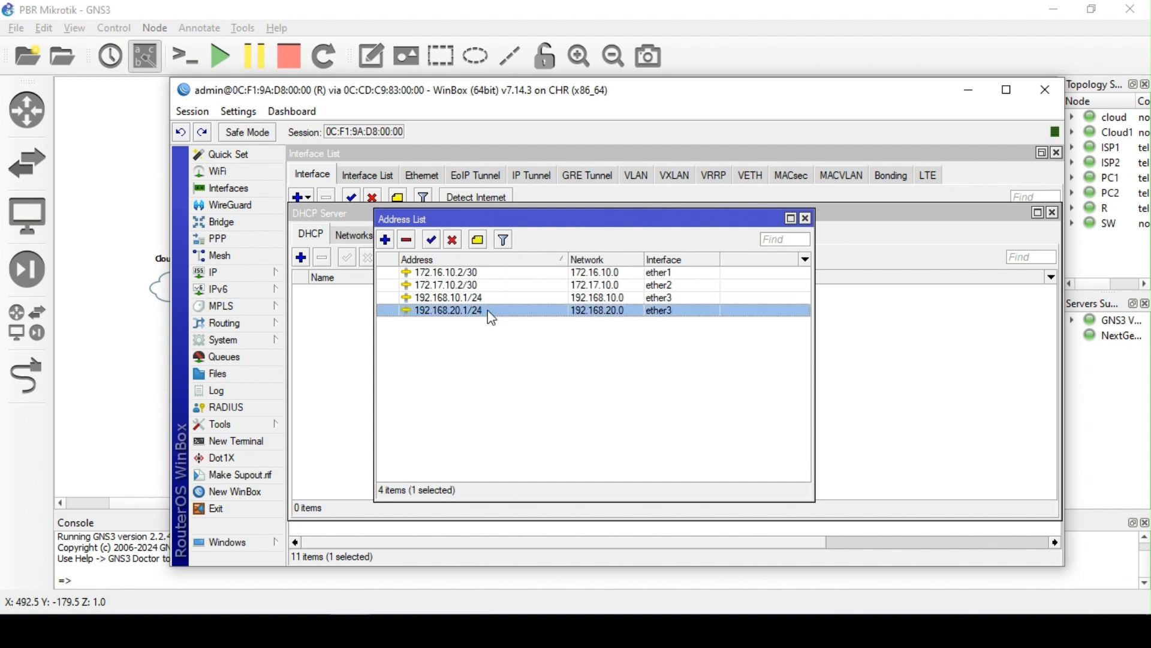
pyautogui.click(407, 239)
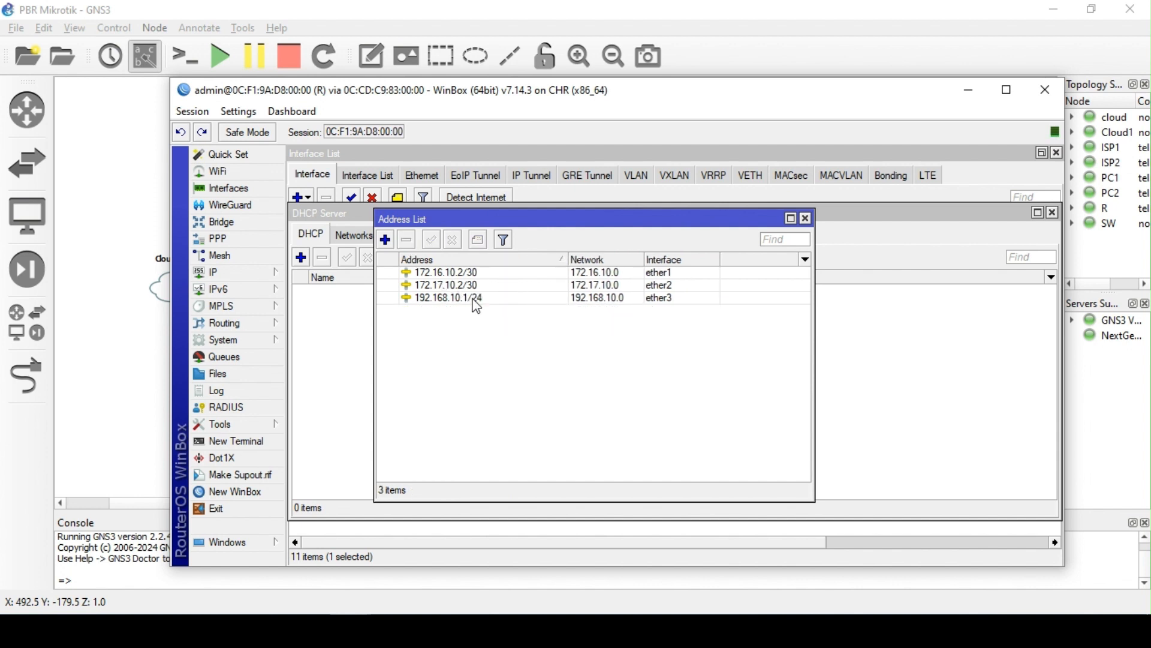
pyautogui.click(470, 299)
pyautogui.click(807, 218)
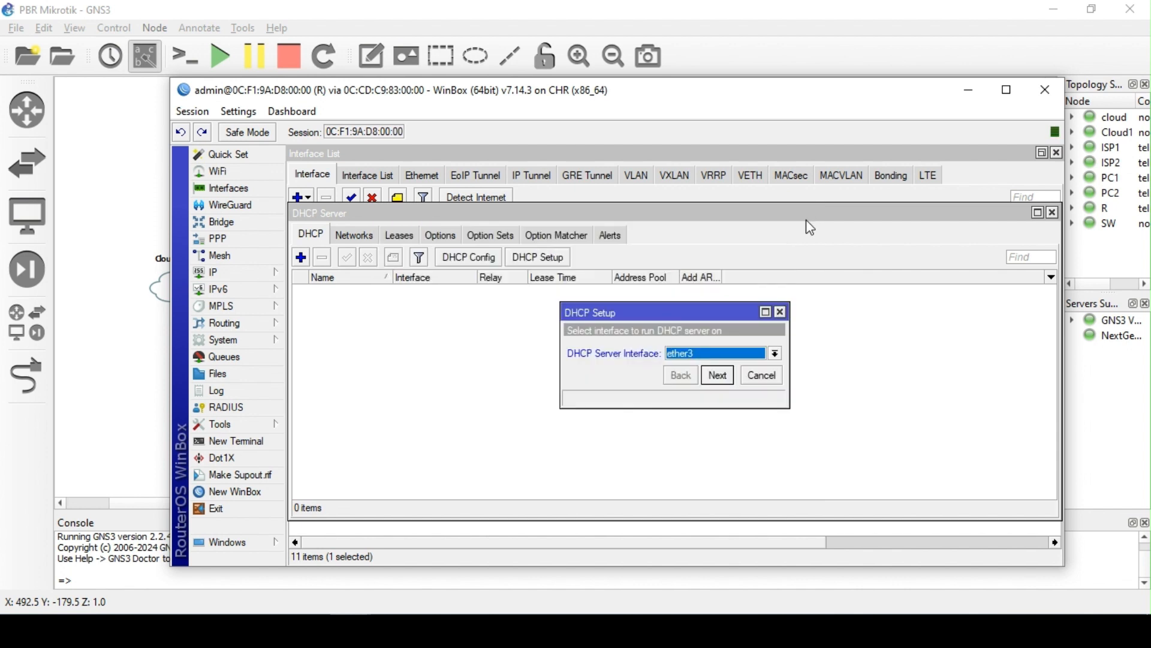
# - Accept ether3, the 192.168.10.0/24 address space and the proposed gateway in the DHCP setup
pyautogui.click(721, 373)
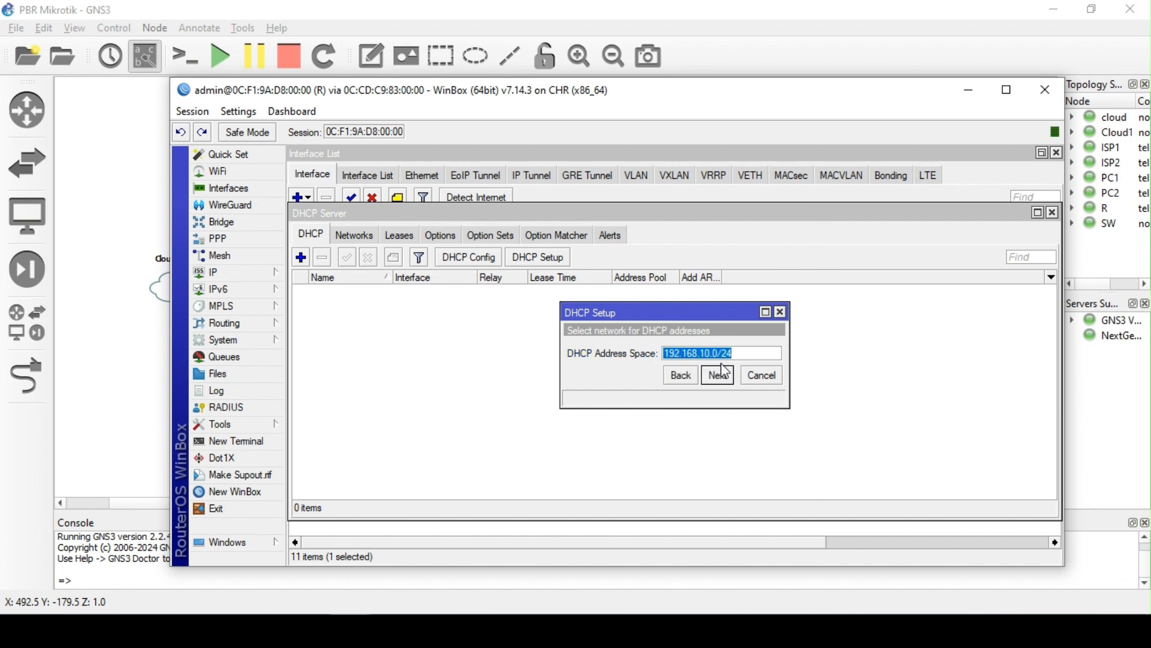
pyautogui.click(726, 375)
pyautogui.click(727, 378)
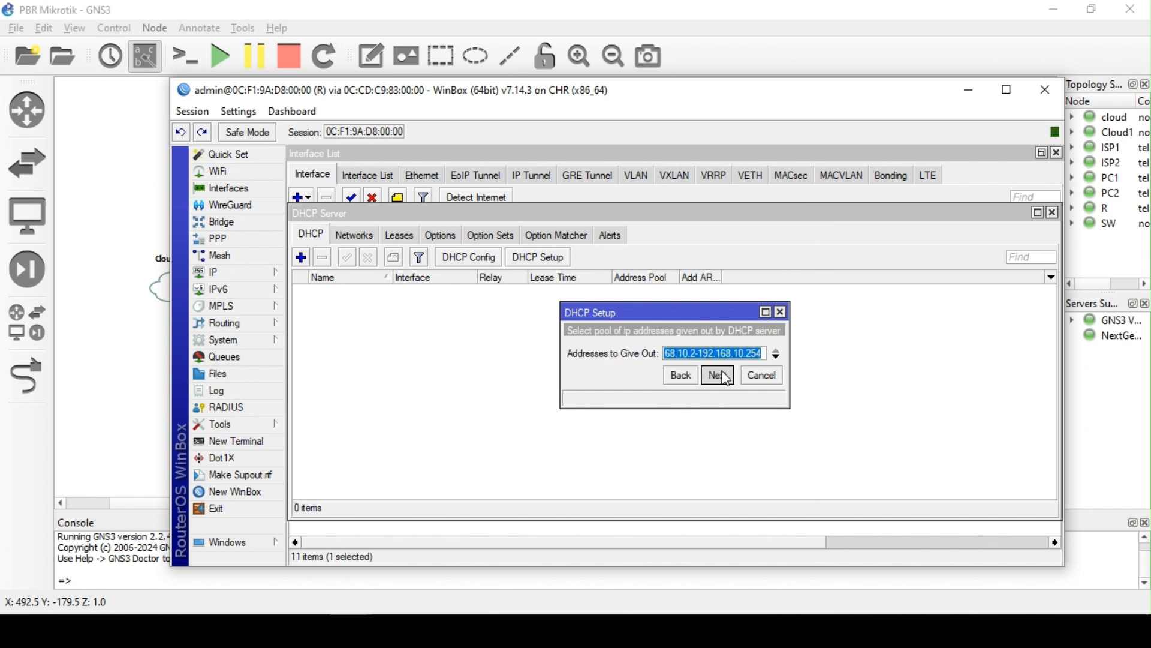
# - Set the DHCP pool to 192.168.10.10-192.168.10.254, accept the 00:30:00 lease time, and finish the DHCP server setup
pyautogui.click(726, 378)
pyautogui.click(661, 373)
pyautogui.click(699, 352)
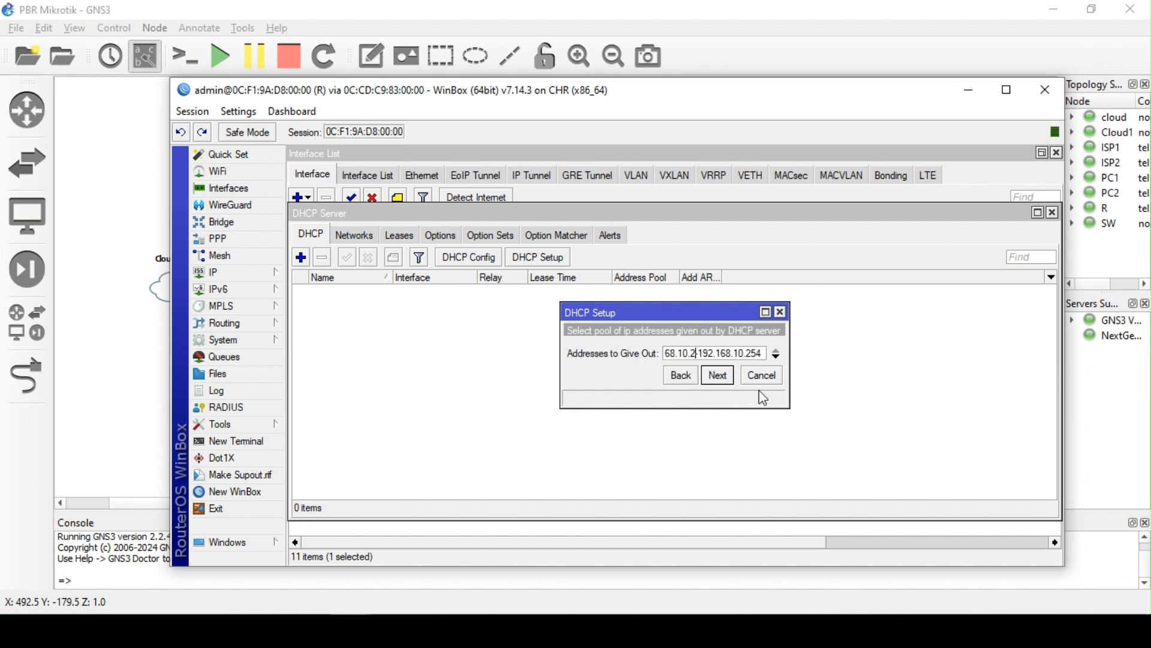
pyautogui.press('BackSpace')
pyautogui.write('10-')
pyautogui.press('Return')
pyautogui.click(709, 375)
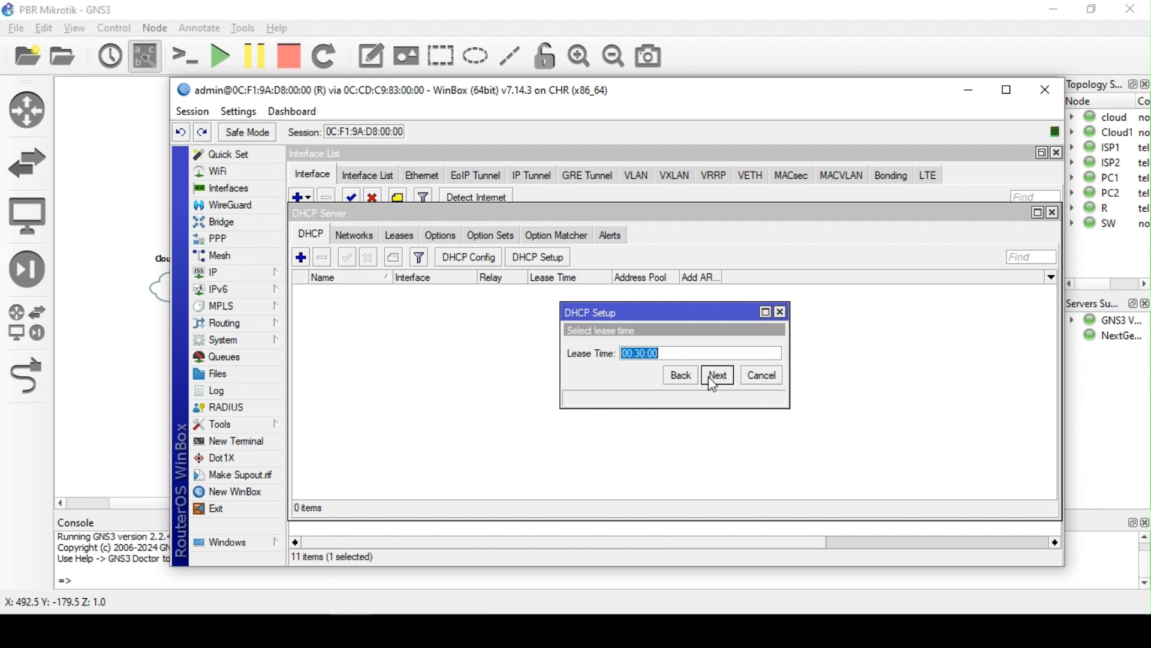
pyautogui.click(711, 376)
pyautogui.click(677, 350)
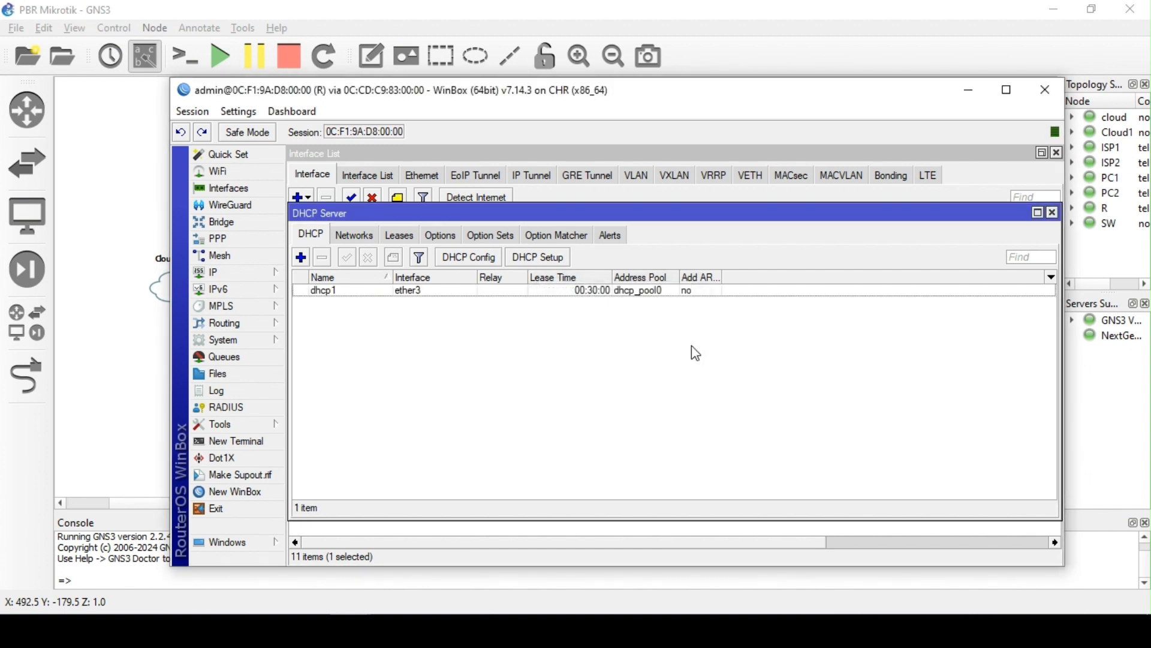
pyautogui.click(1054, 213)
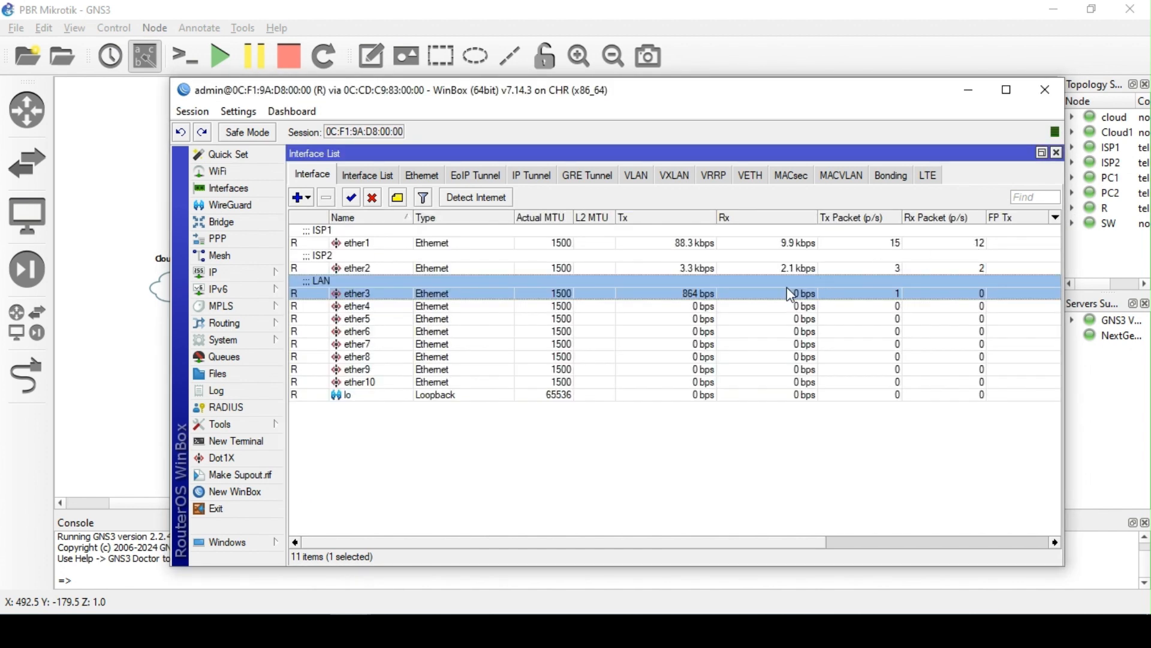
# - Open the firewall's NAT rule list and maximize it within the router window
pyautogui.click(223, 267)
pyautogui.click(278, 258)
pyautogui.click(234, 271)
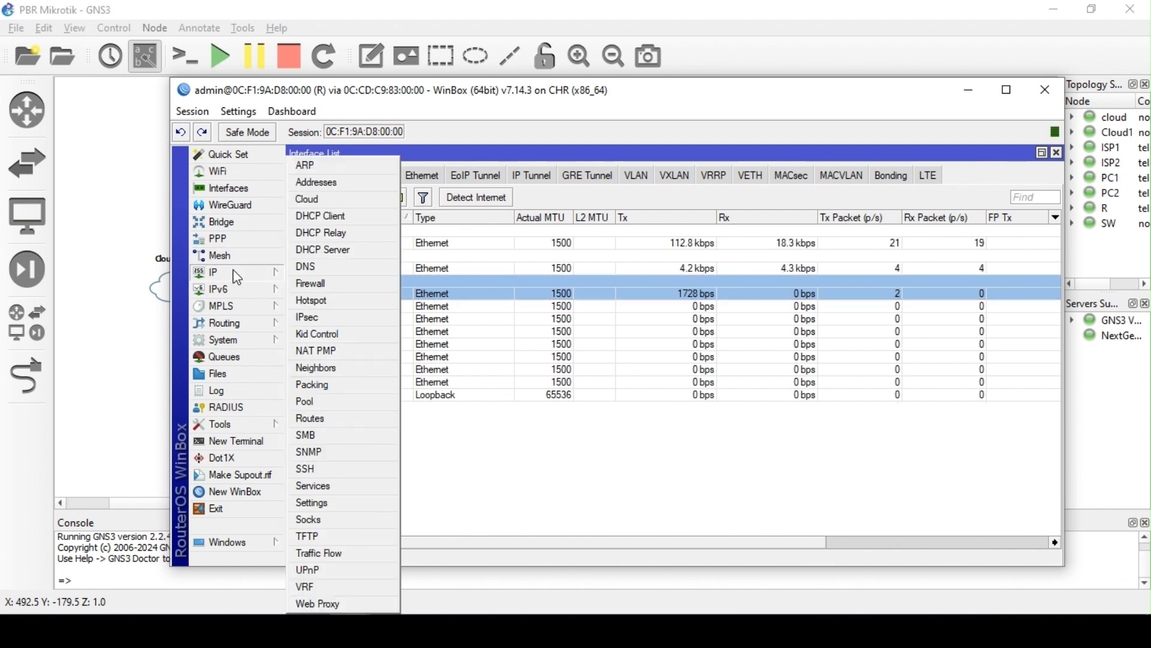
pyautogui.click(335, 284)
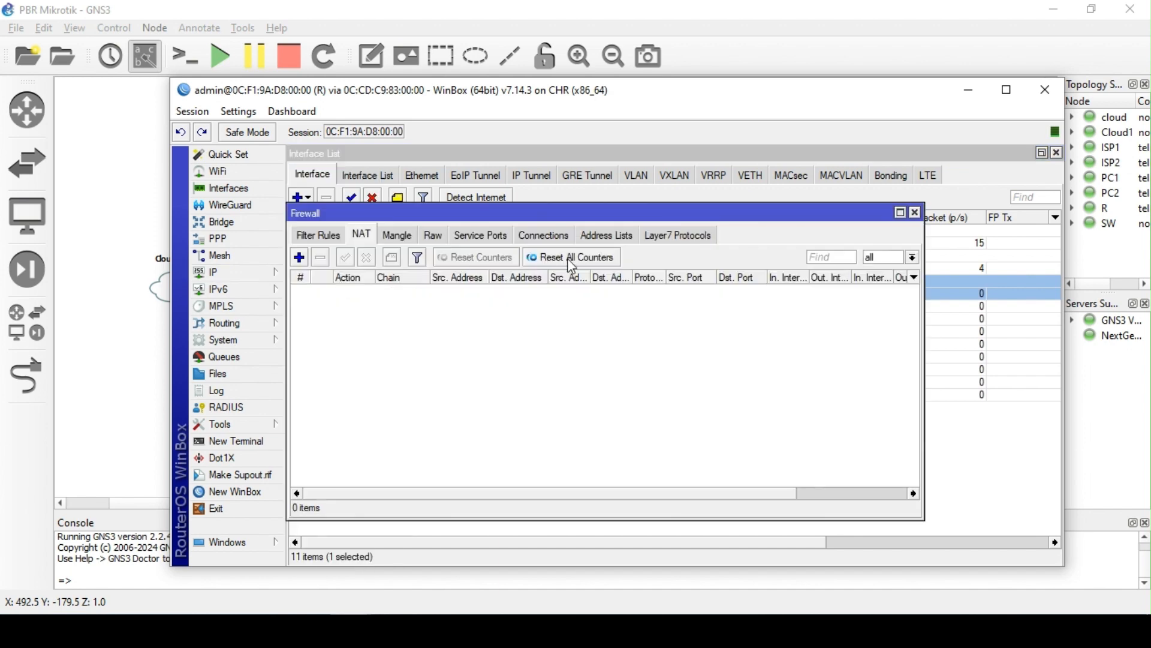
pyautogui.click(900, 213)
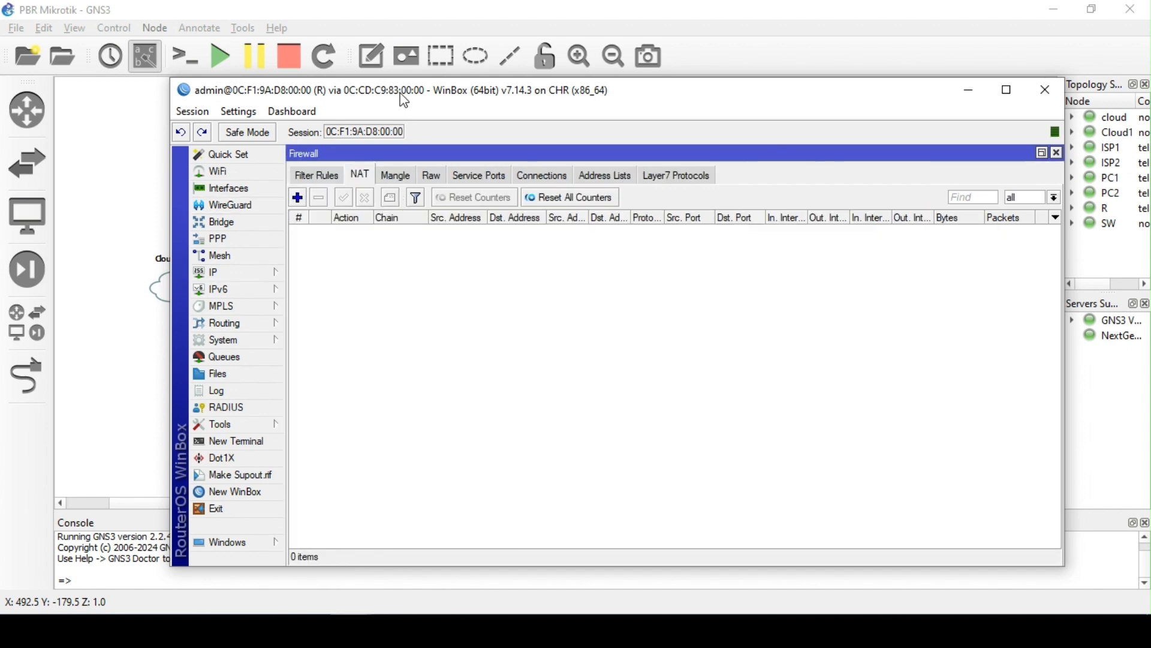
pyautogui.moveTo(405, 101); pyautogui.dragTo(344, 127)
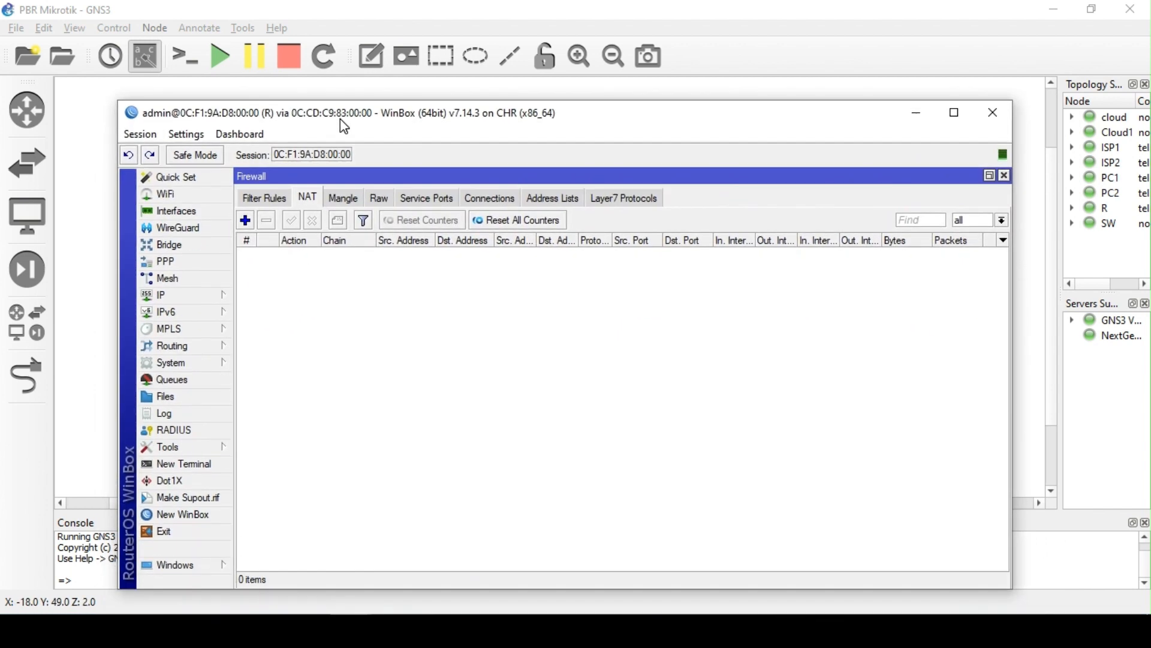
pyautogui.click(246, 220)
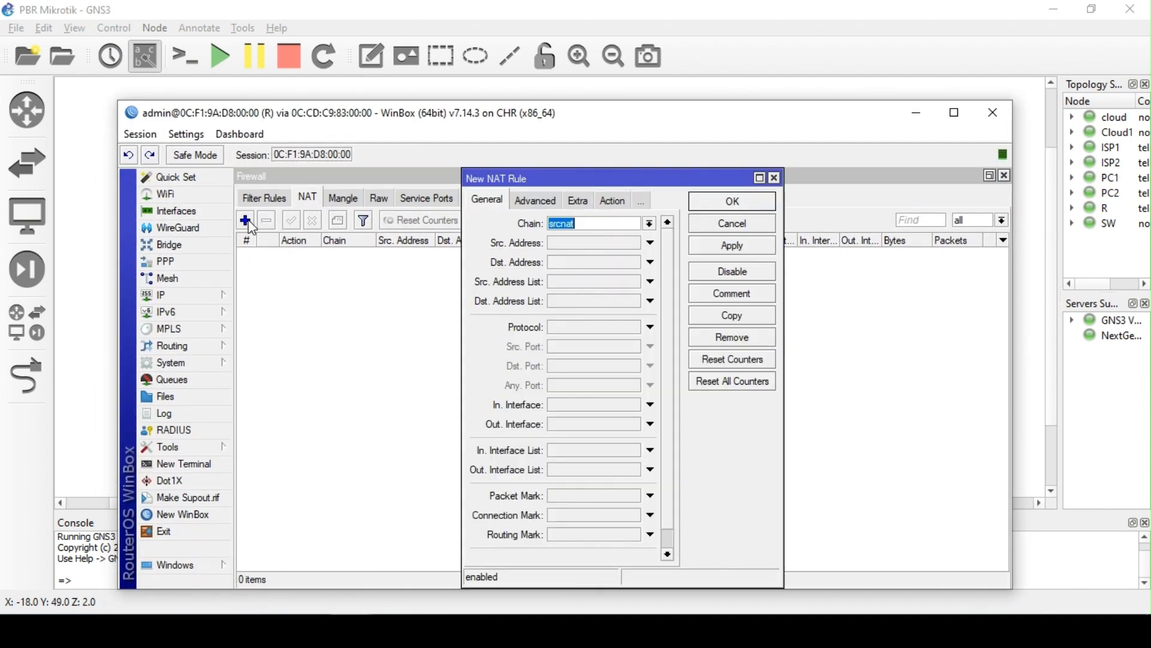
pyautogui.click(775, 178)
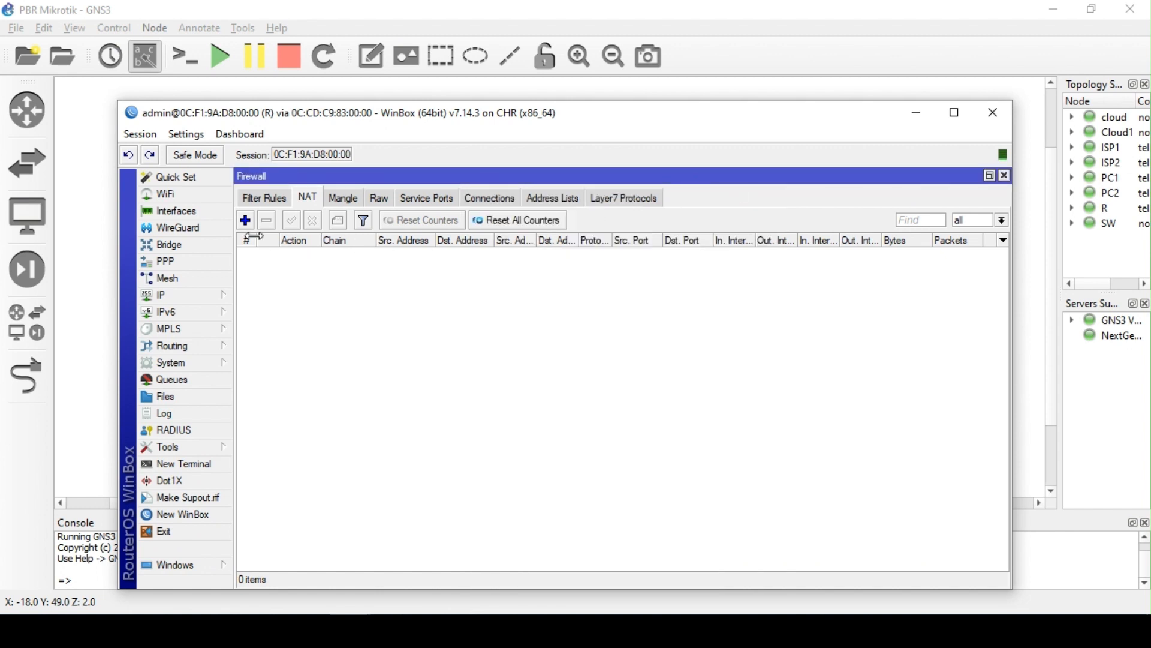
# - Remove the ether1 and ether2 members of the WAN list from the router's interface list
pyautogui.click(180, 211)
pyautogui.click(328, 206)
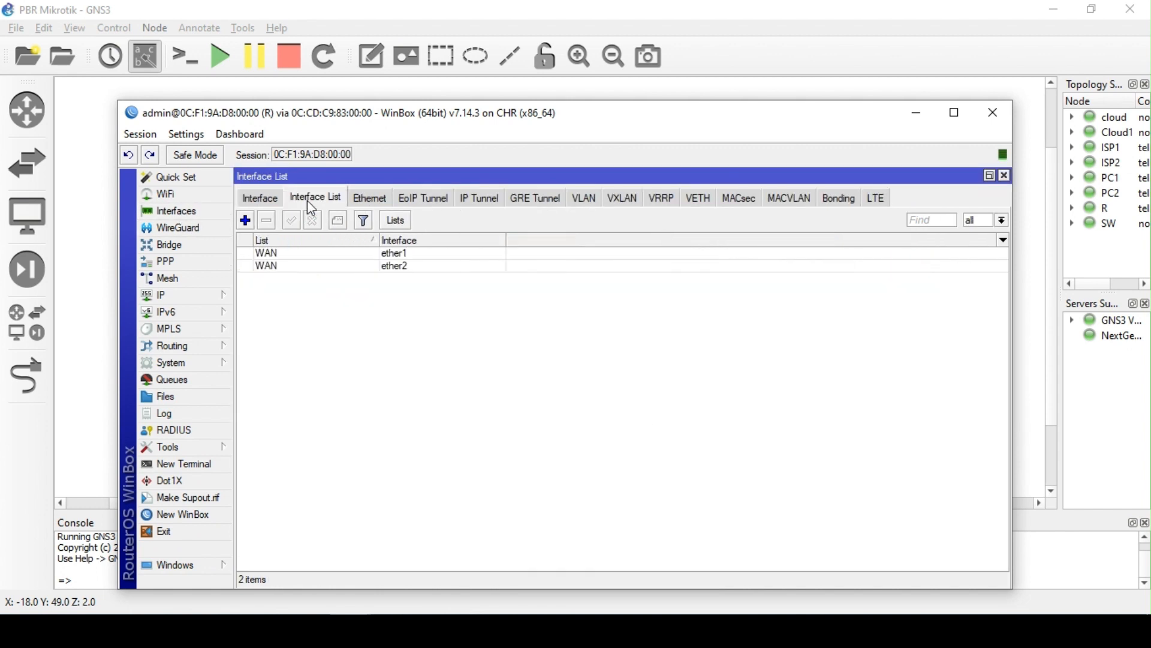
pyautogui.click(292, 255)
pyautogui.click(296, 267)
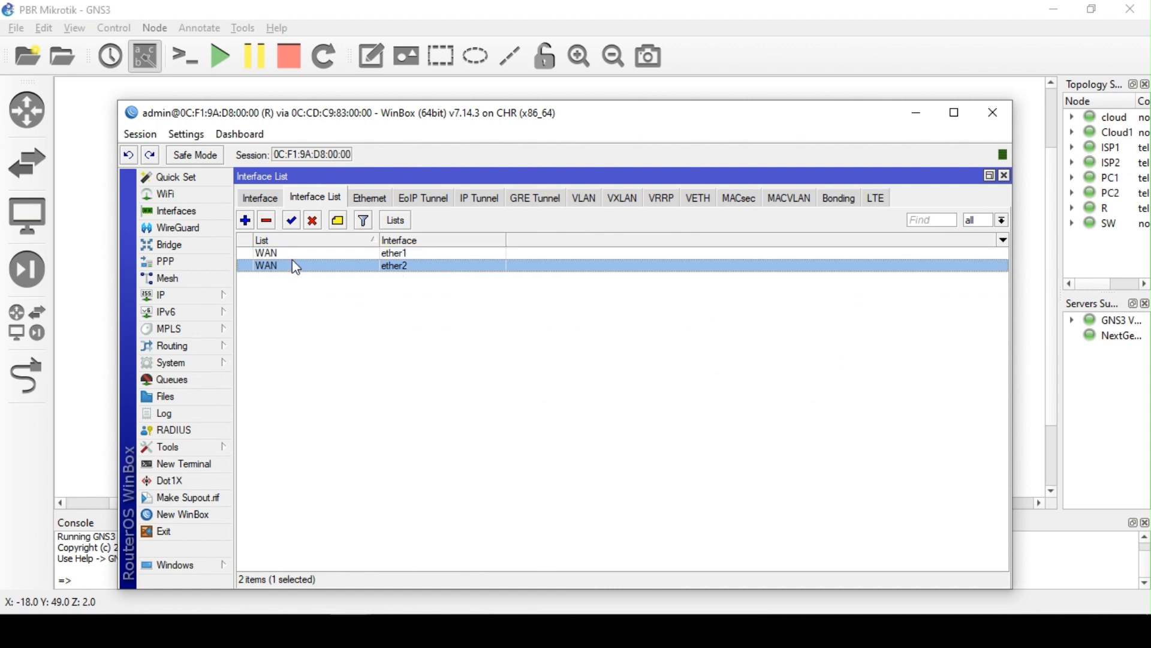
pyautogui.click(280, 252)
pyautogui.click(270, 223)
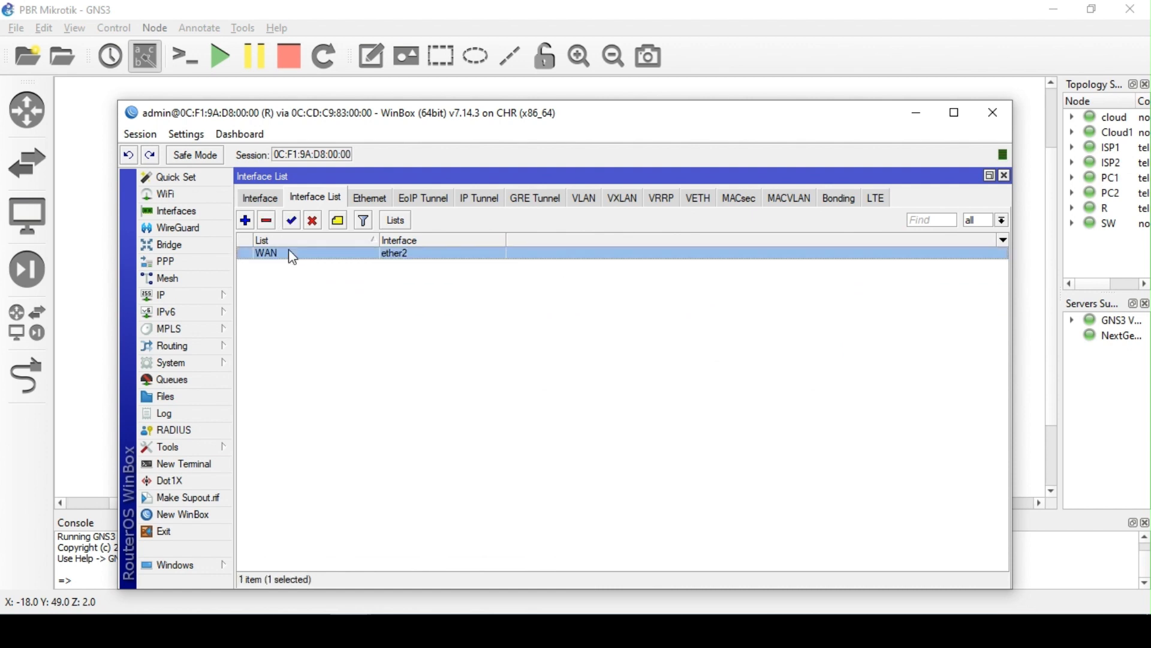
pyautogui.click(267, 221)
# - Delete the WAN entry from the defined interface lists
pyautogui.click(396, 220)
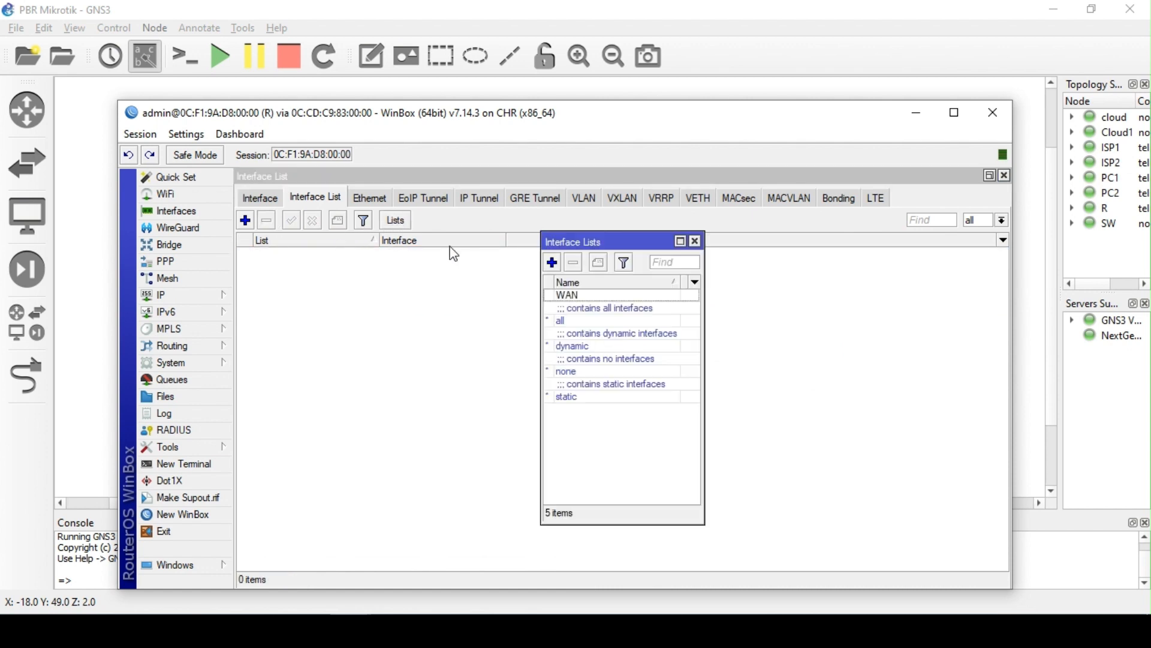
pyautogui.click(590, 293)
pyautogui.click(574, 262)
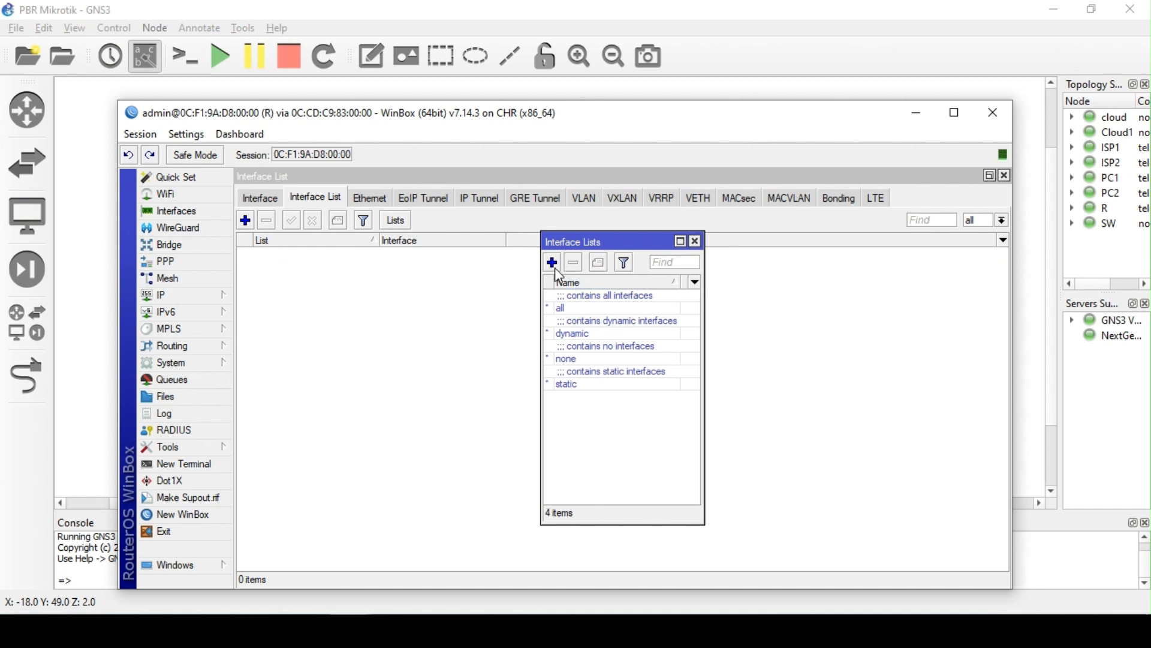
# - Create a new interface list named WAN_LIST and close the list definitions
pyautogui.click(552, 262)
pyautogui.click(621, 324)
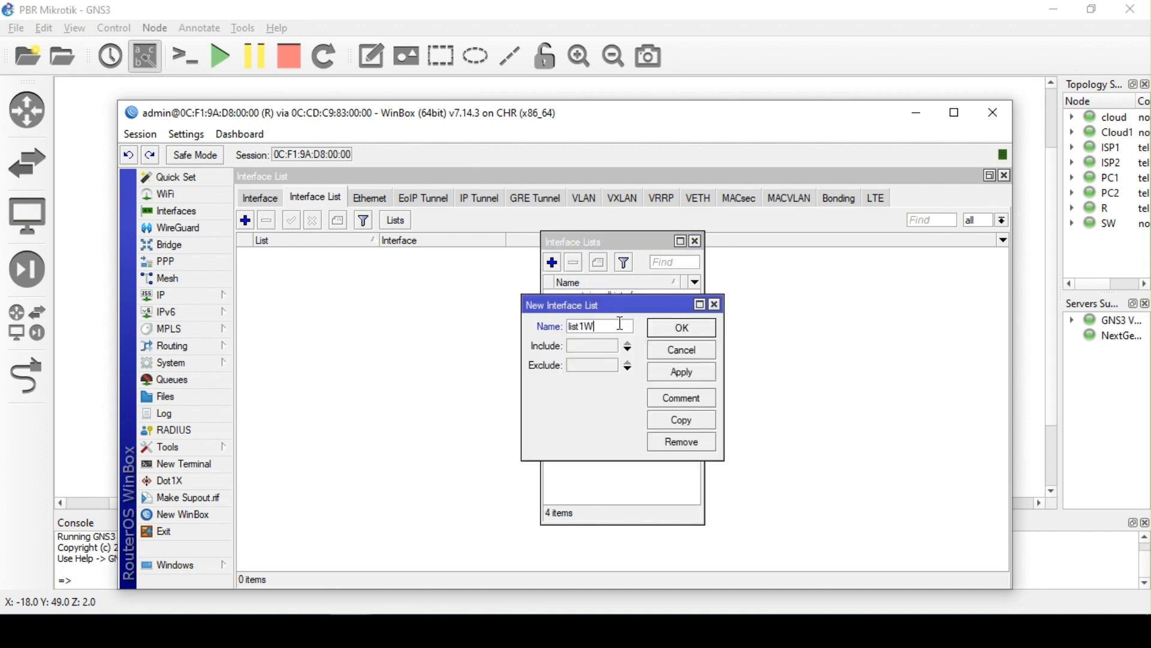
pyautogui.press('BackSpace')
pyautogui.press('BackSpace')
pyautogui.press('BackSpace')
pyautogui.press('BackSpace')
pyautogui.press('BackSpace')
pyautogui.write('WA')
pyautogui.press('Return')
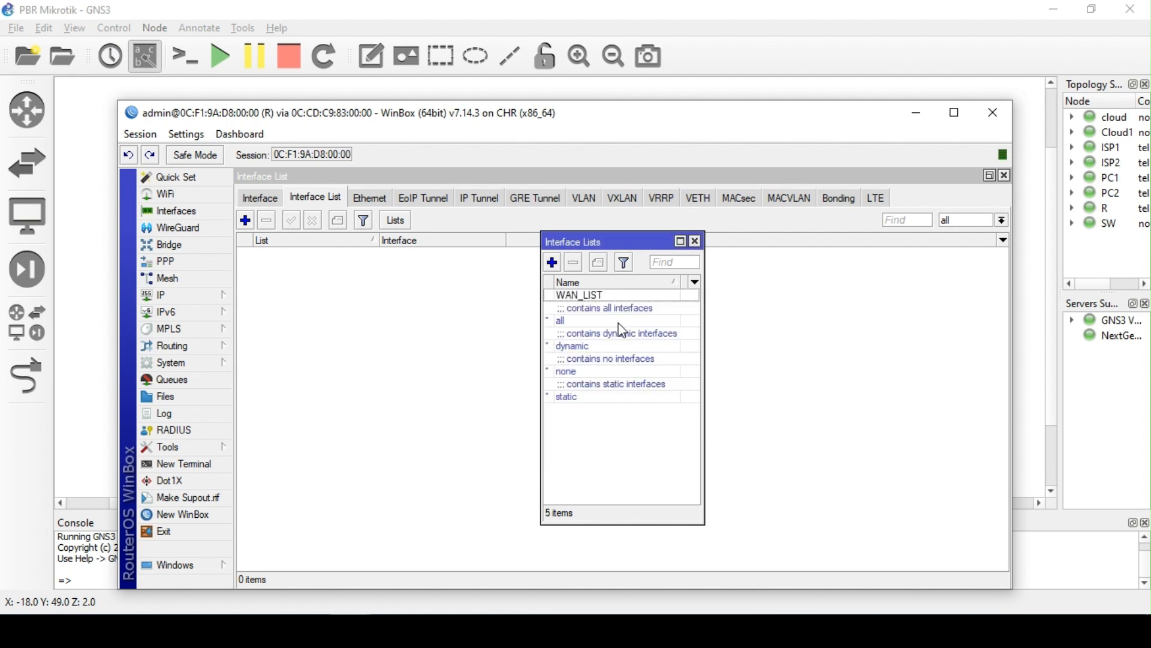
pyautogui.click(695, 240)
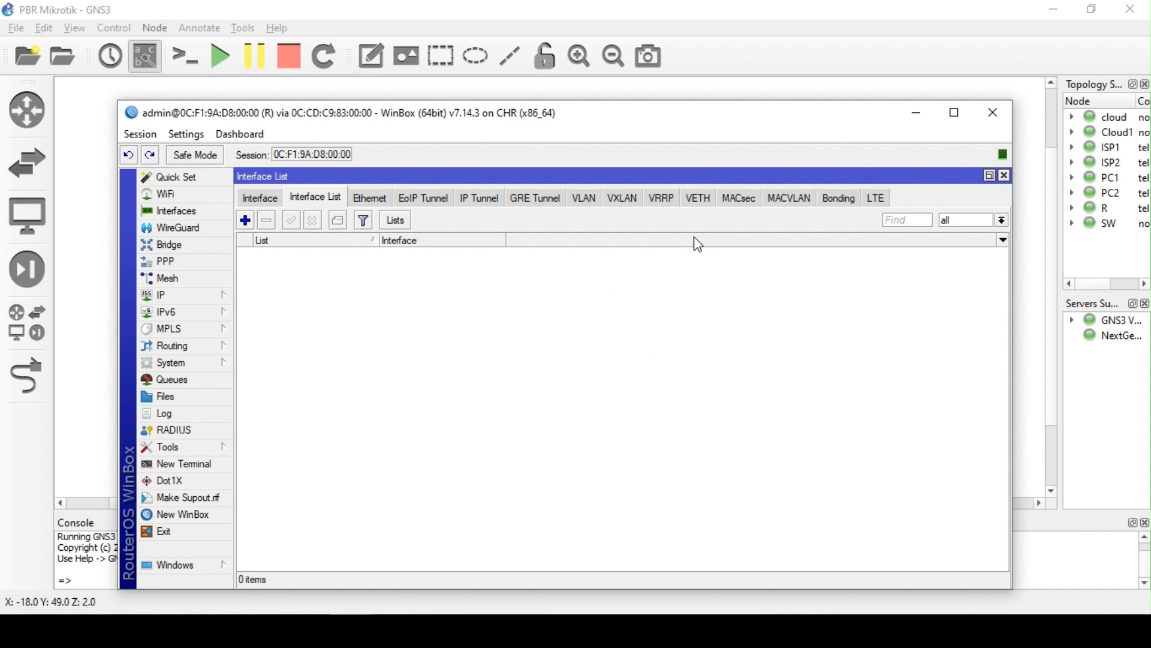
# - Add ether1 as a member of the WAN_LIST interface list
pyautogui.click(246, 221)
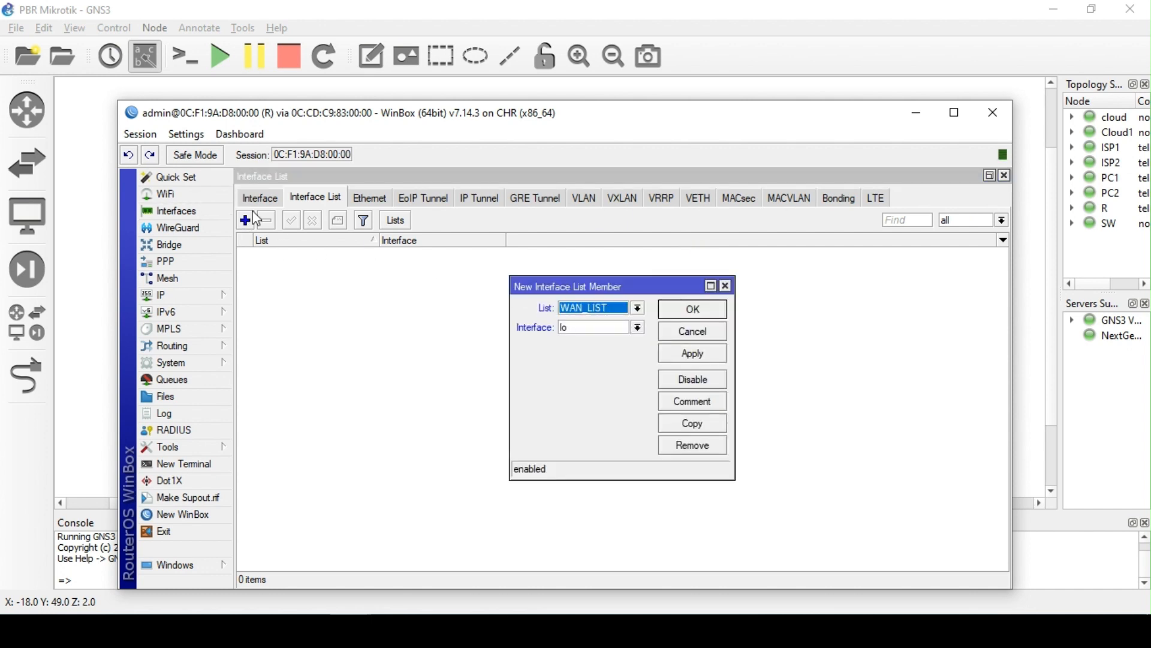
pyautogui.click(638, 327)
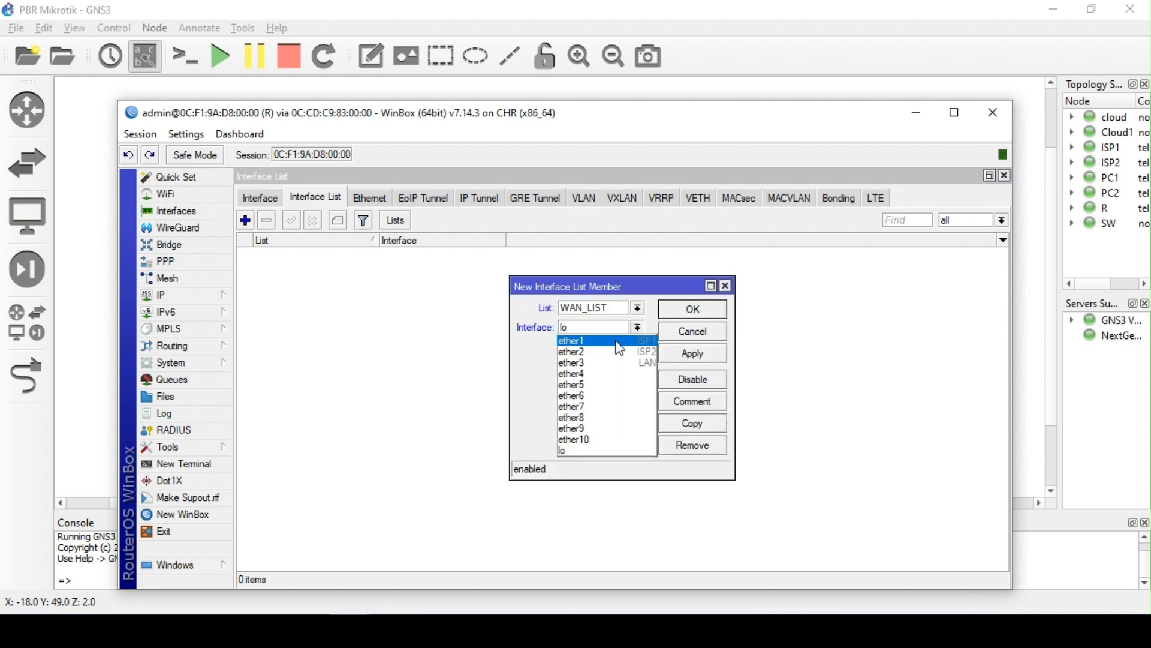
pyautogui.click(616, 341)
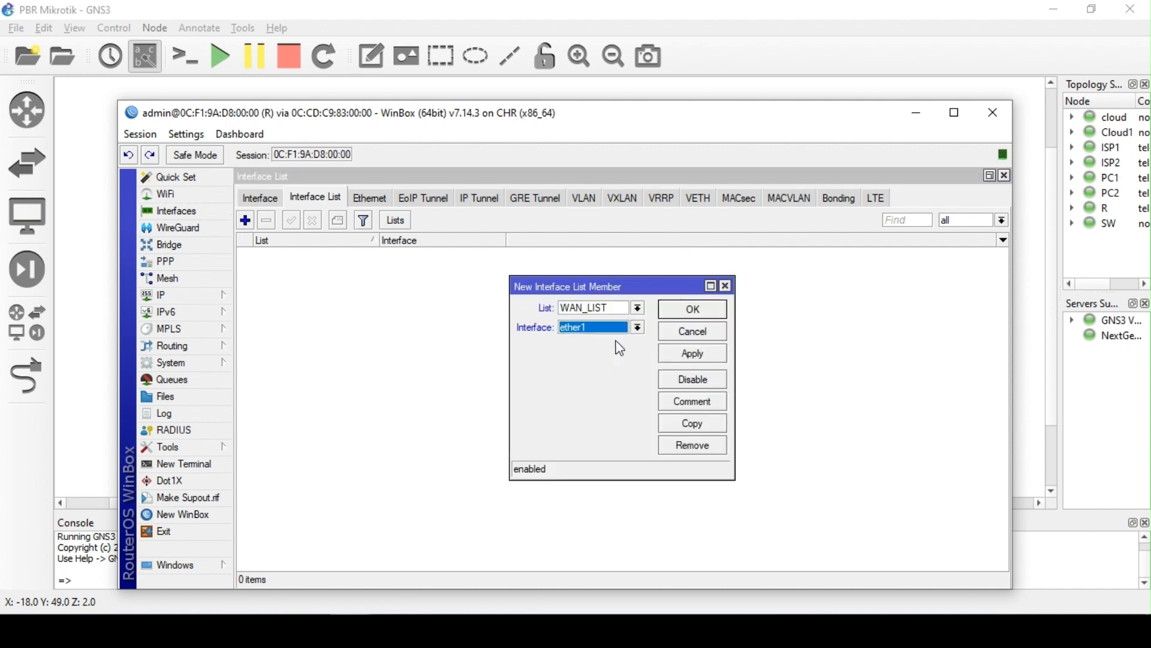
pyautogui.click(709, 359)
# - Copy the ether1 list member to add ether2 to WAN_LIST as well
pyautogui.click(665, 423)
pyautogui.click(659, 348)
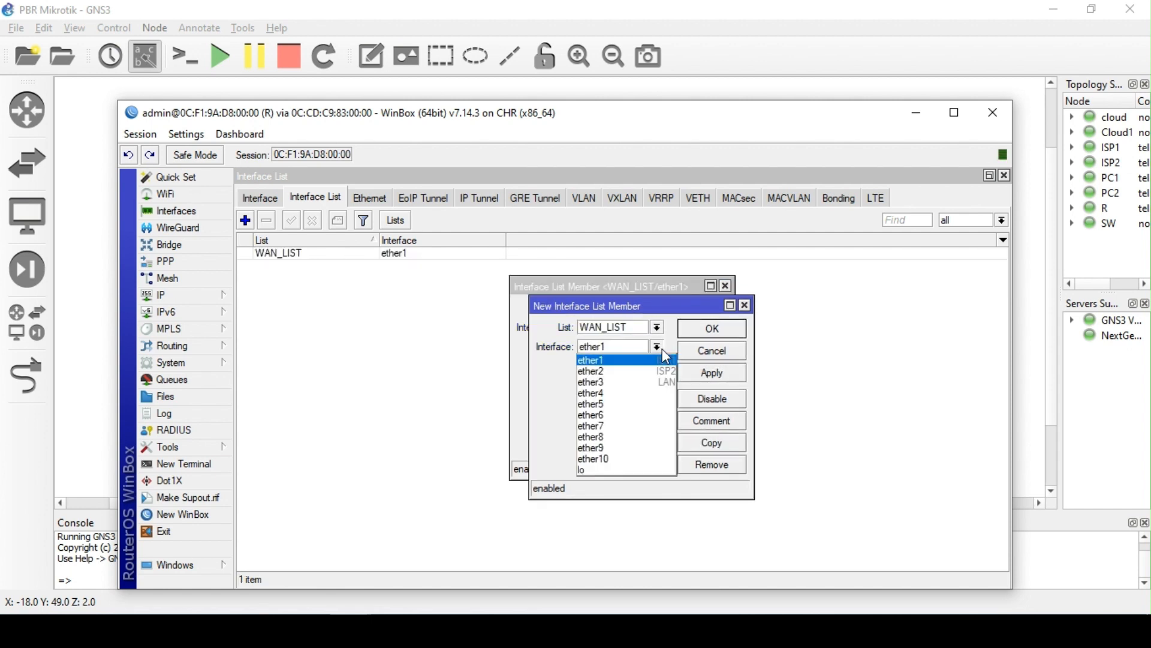
pyautogui.click(611, 371)
pyautogui.click(713, 330)
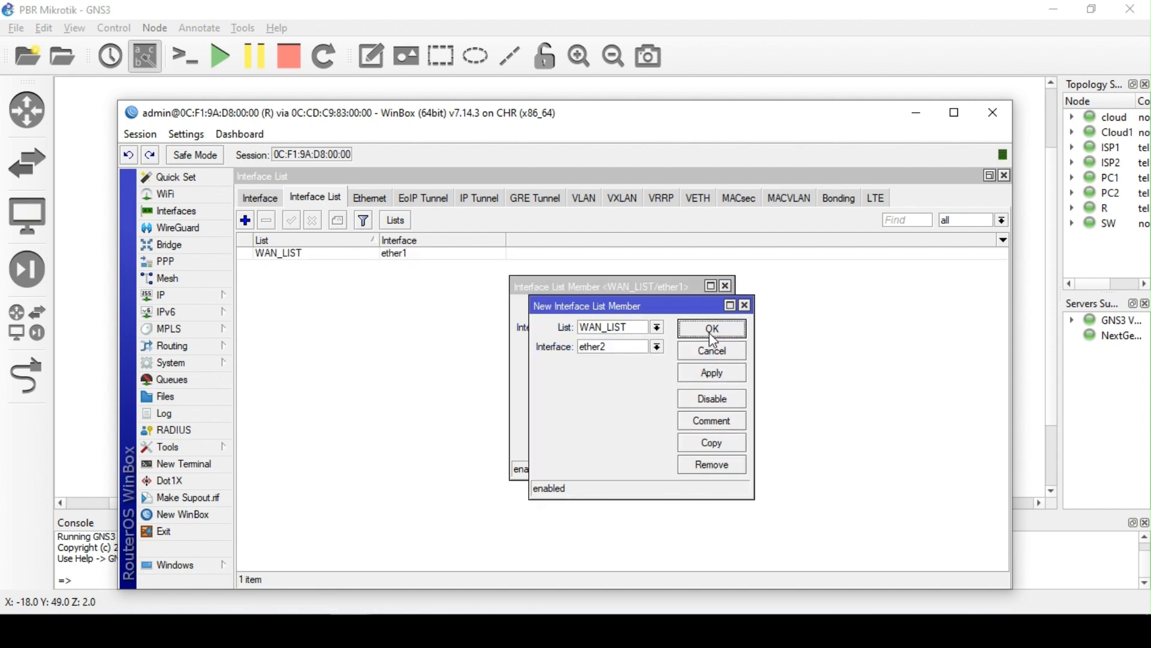
# - Save the ether2 member of WAN_LIST, check both list members and close the interface list
pyautogui.click(708, 315)
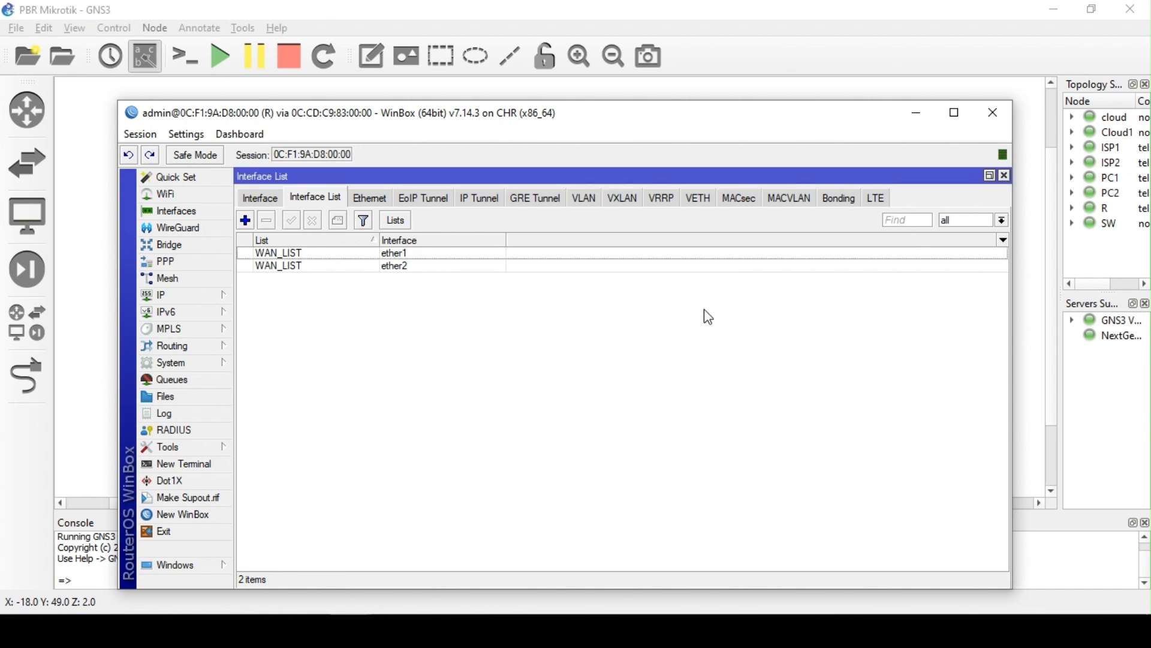
pyautogui.click(401, 252)
pyautogui.click(408, 266)
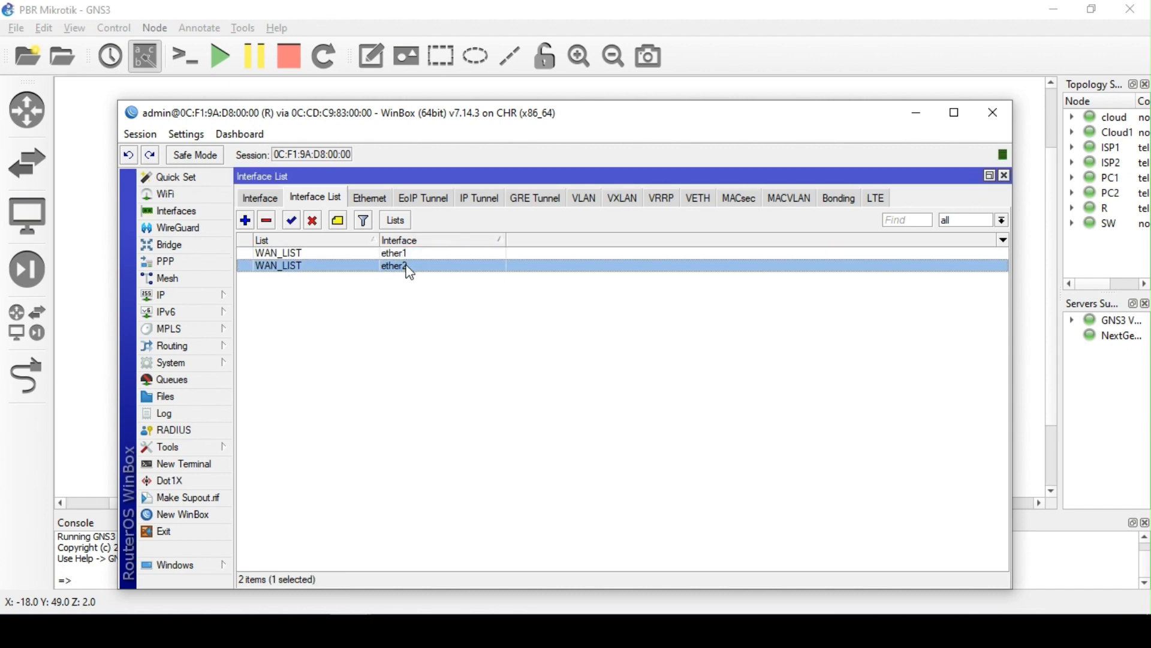
pyautogui.click(1005, 176)
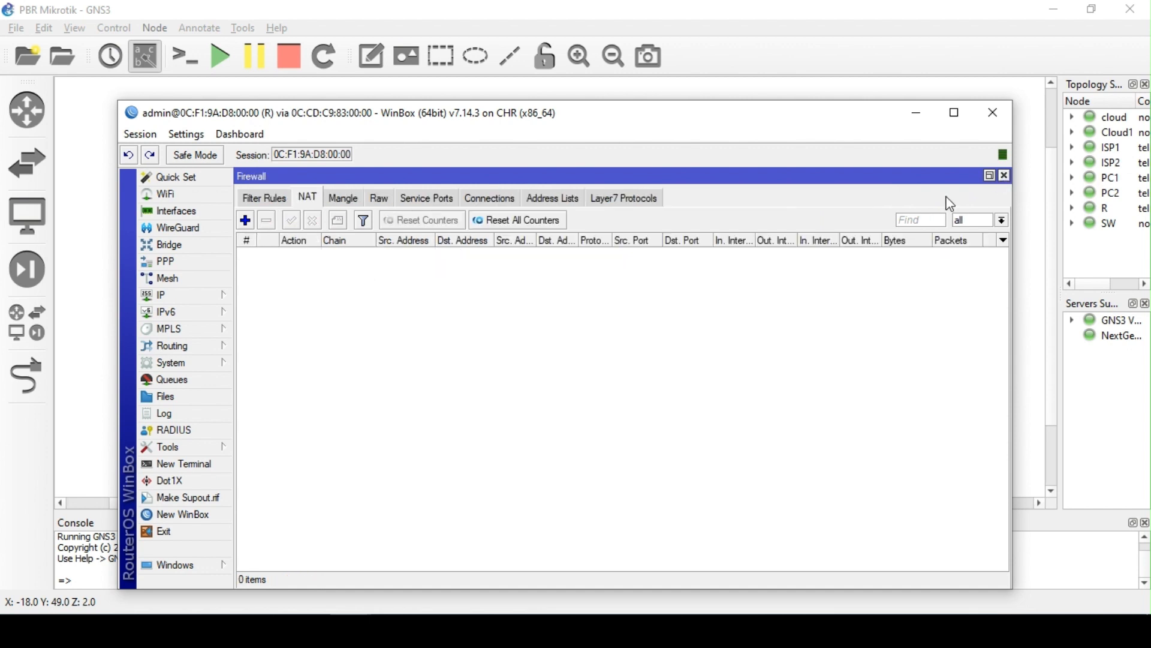
# - Start a new srcnat NAT rule with source address 192.168.10.0/24
pyautogui.click(245, 220)
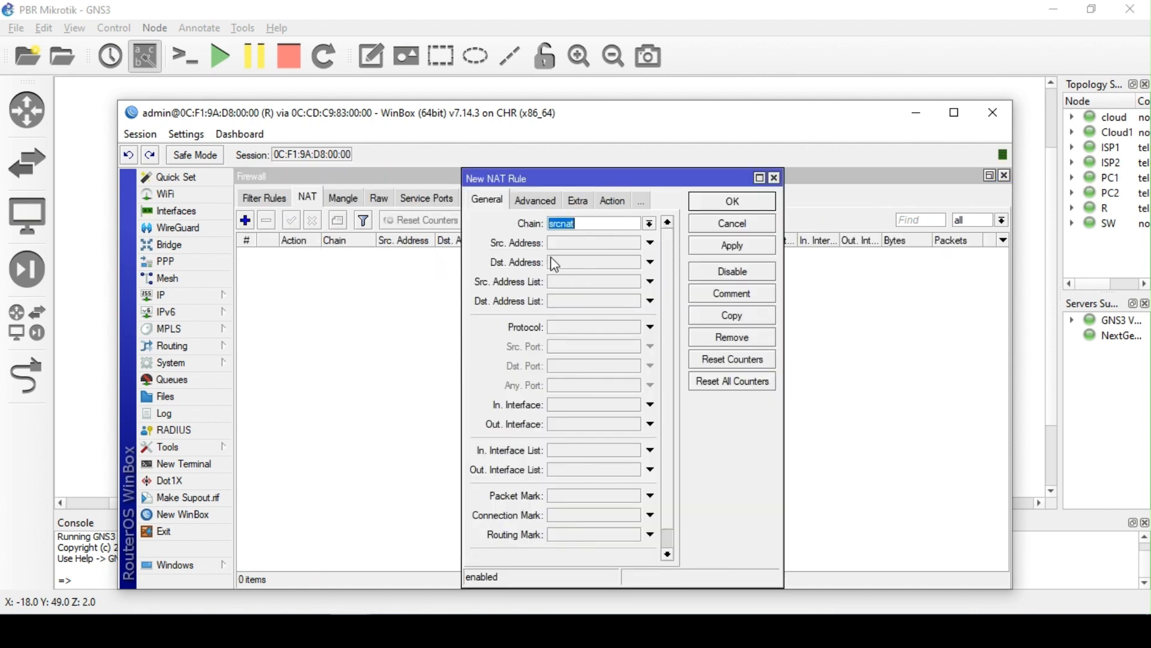
pyautogui.click(600, 249)
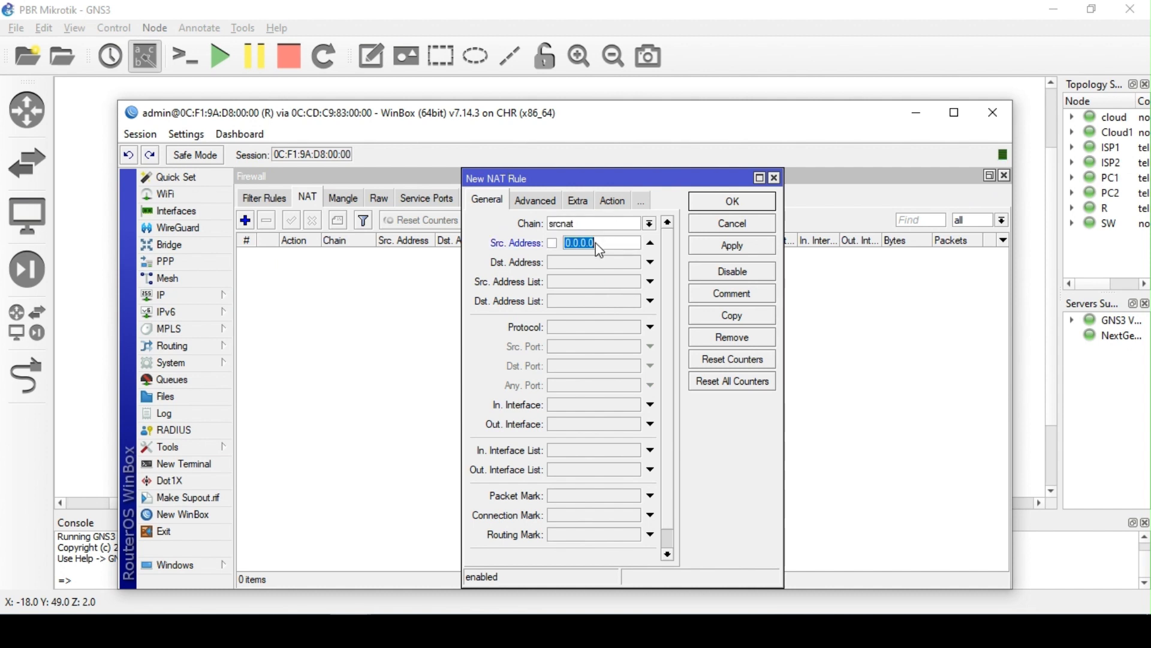
pyautogui.write('192.168.10.0/24')
pyautogui.click(574, 410)
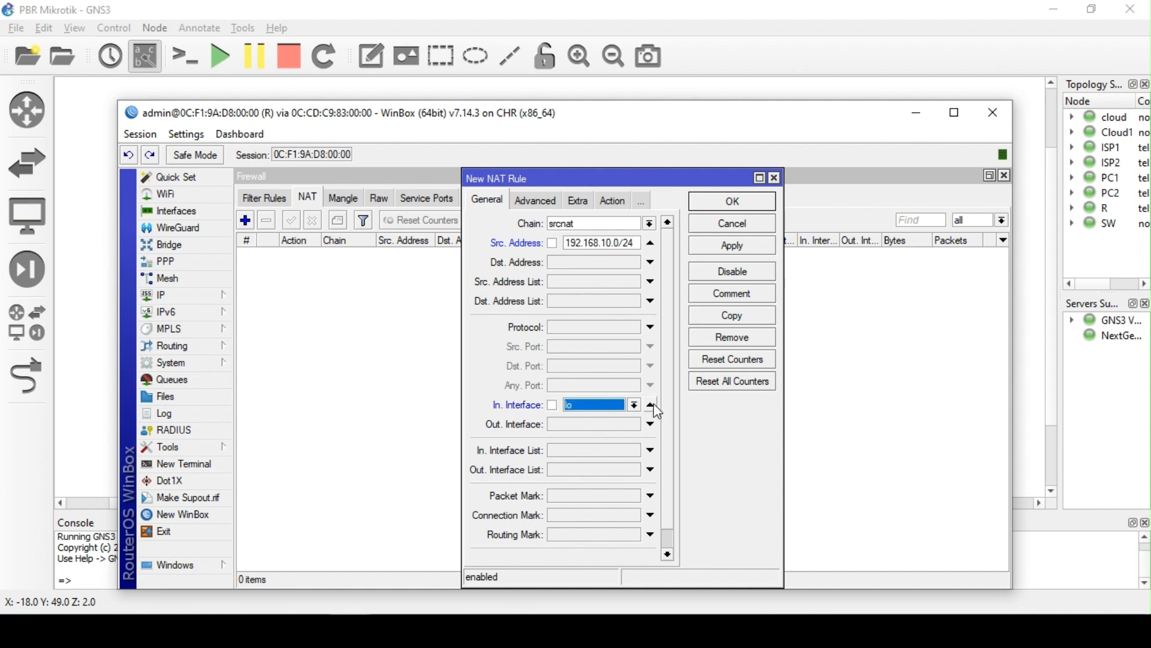
pyautogui.click(652, 405)
pyautogui.click(585, 428)
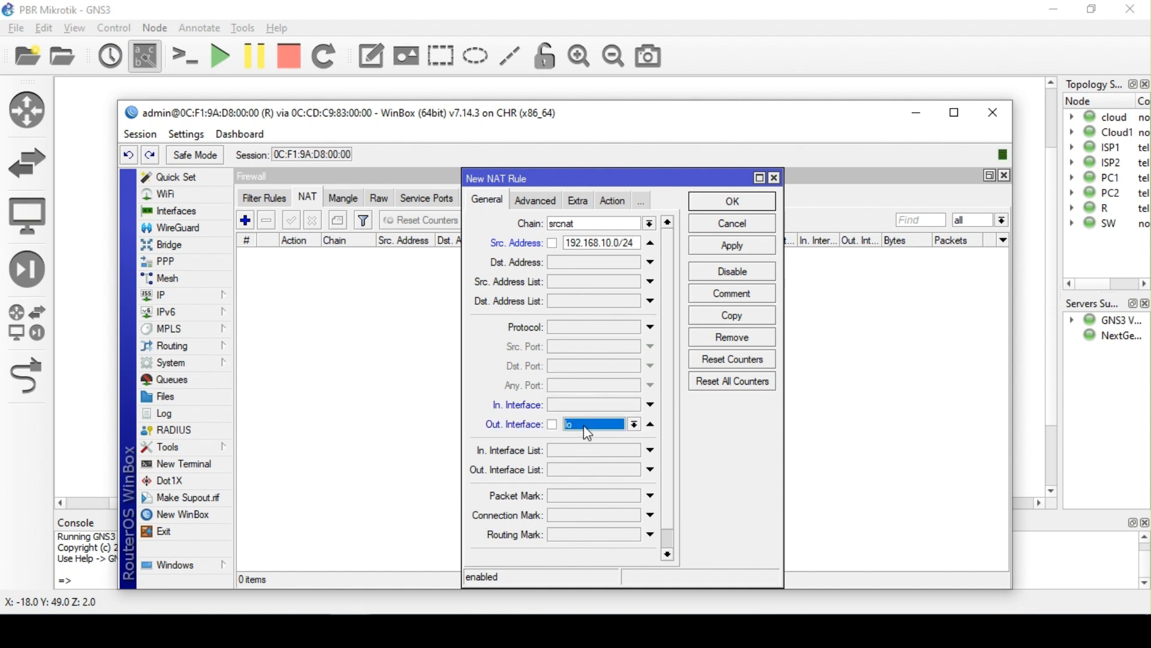
pyautogui.click(632, 425)
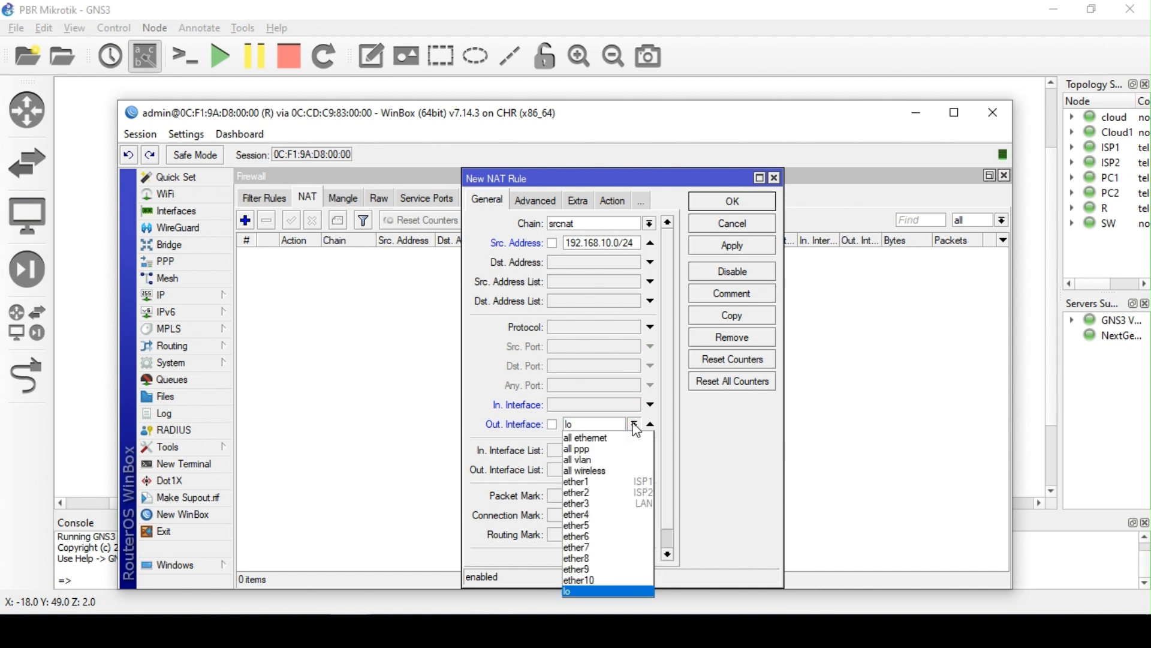
pyautogui.click(609, 492)
pyautogui.click(651, 424)
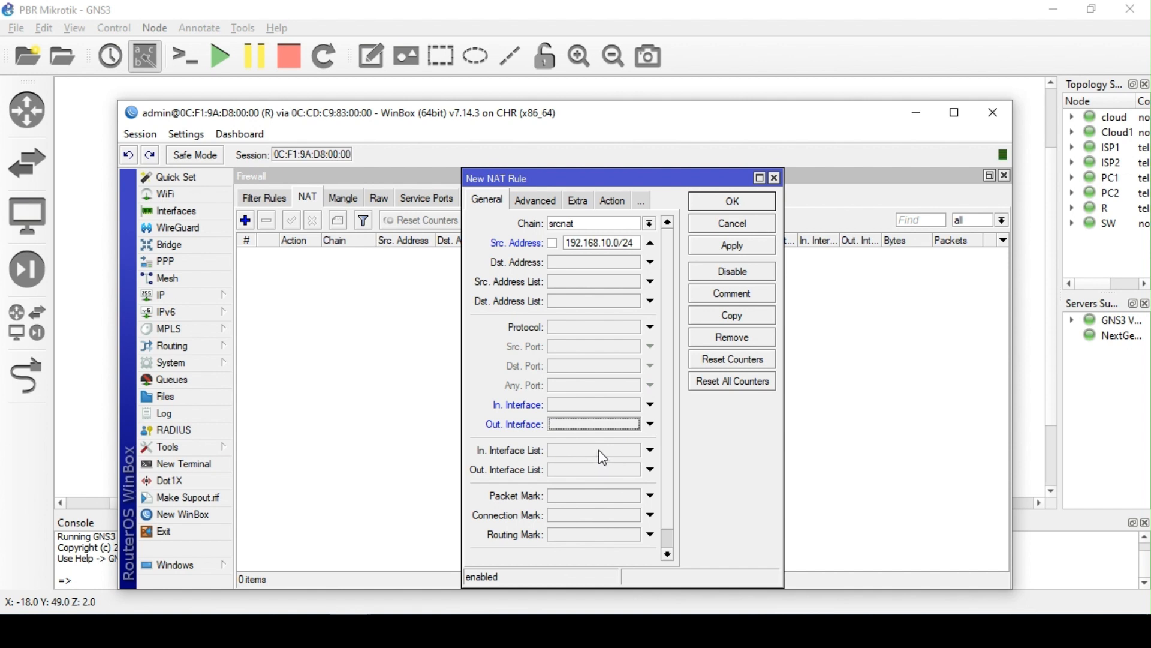
# - Set the NAT rule's outgoing interface list to WAN_LIST
pyautogui.click(605, 470)
pyautogui.click(633, 470)
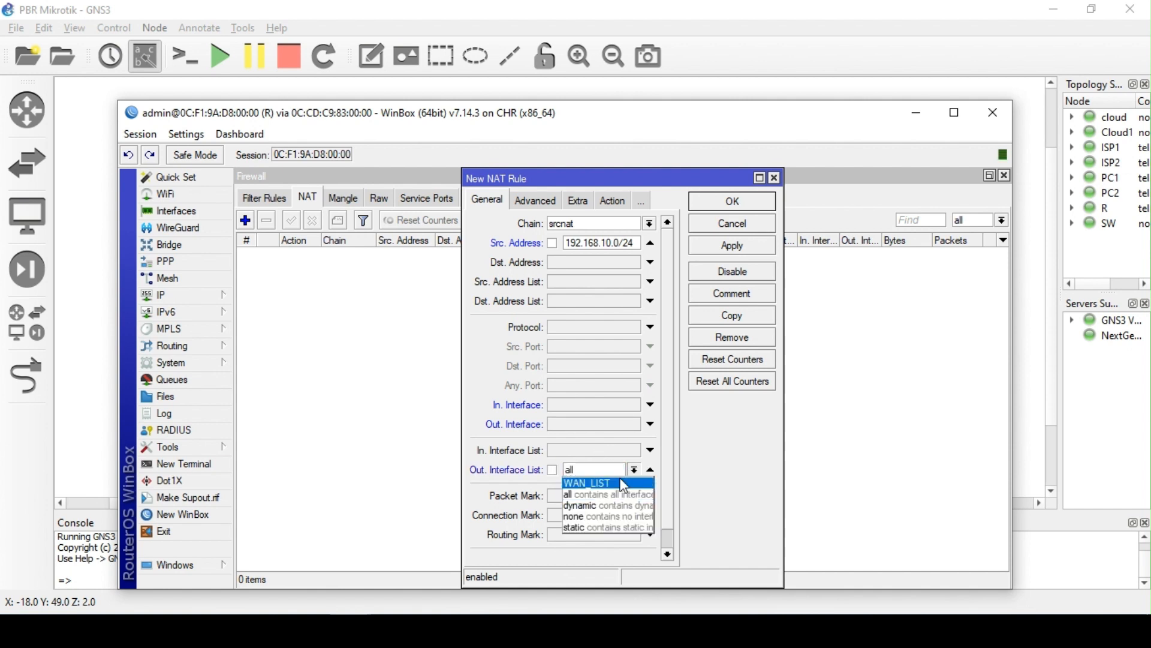
pyautogui.click(623, 484)
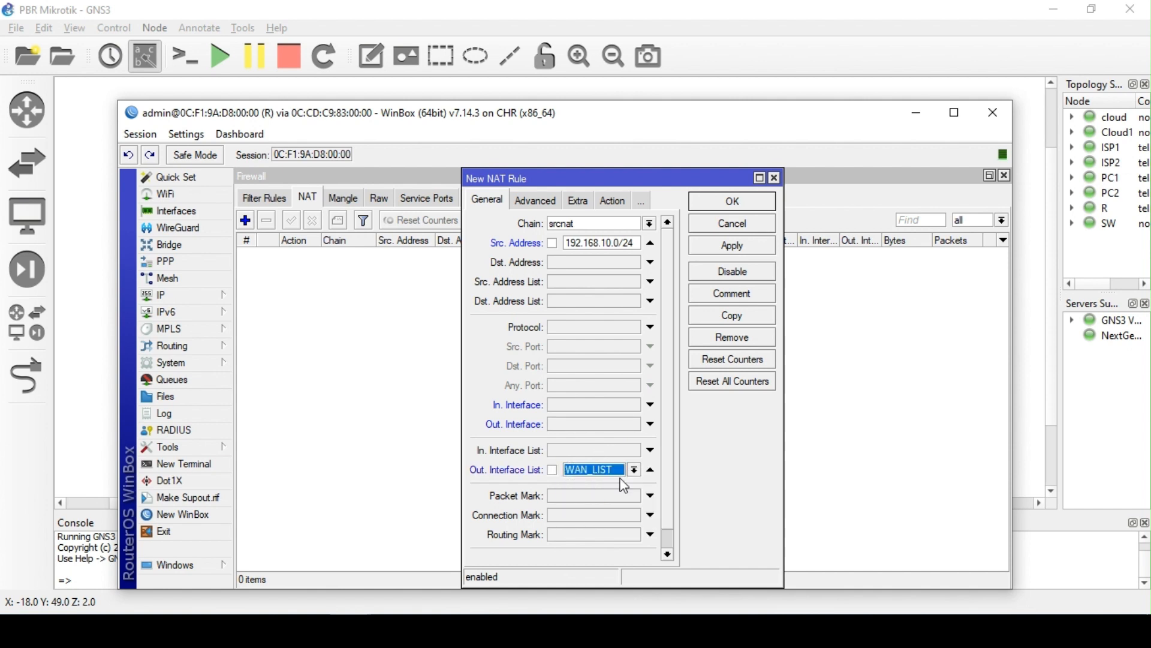
# - Set the NAT rule's action to masquerade, then apply and save the rule
pyautogui.click(584, 205)
pyautogui.click(588, 203)
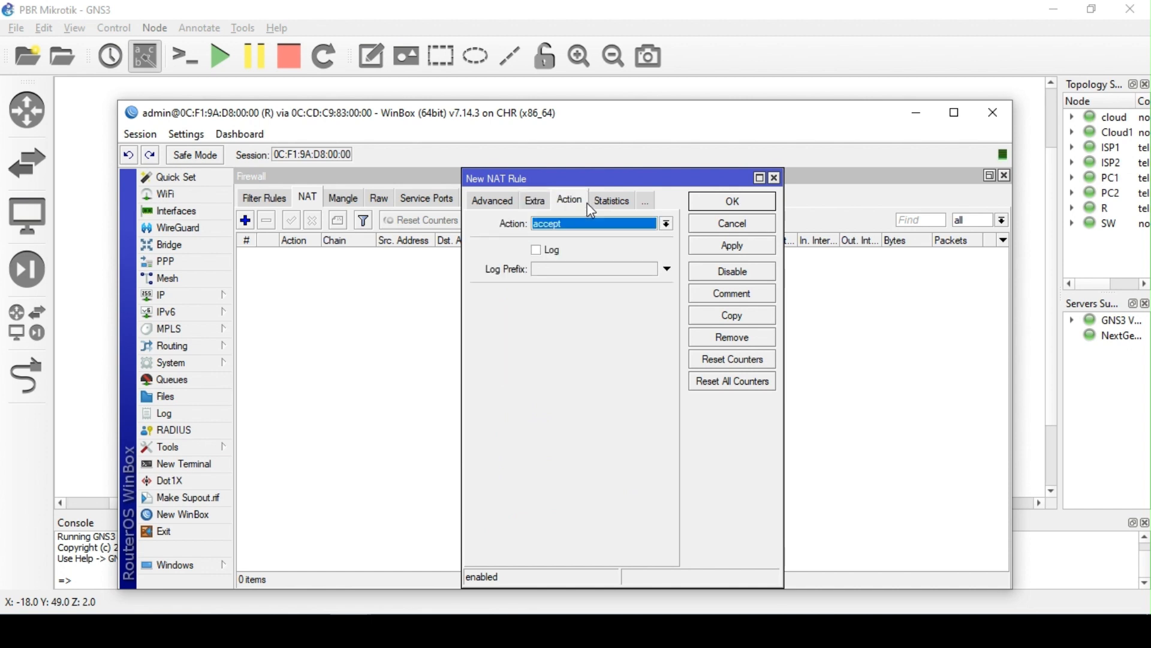
pyautogui.click(616, 227)
pyautogui.click(581, 312)
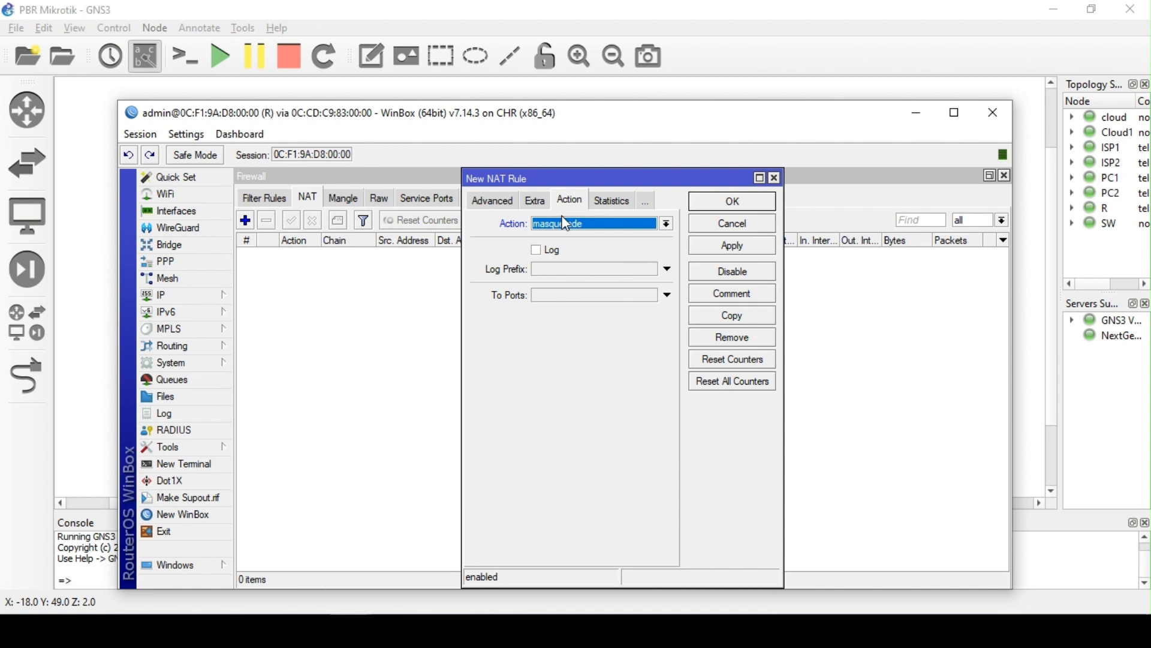
pyautogui.click(750, 246)
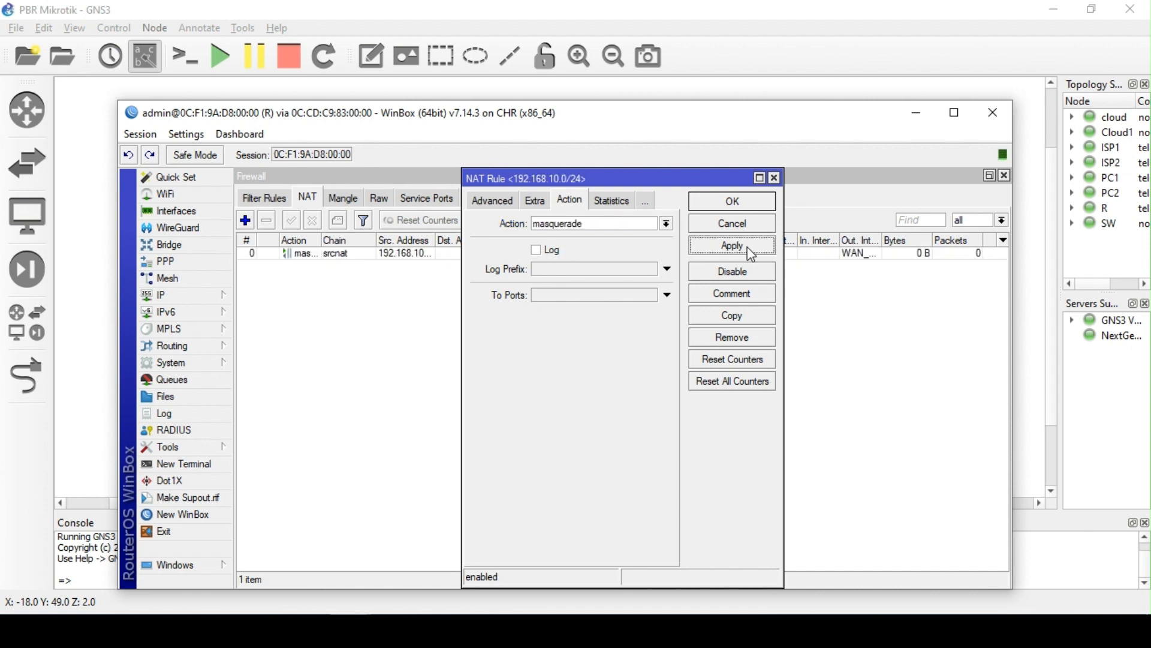
pyautogui.click(733, 202)
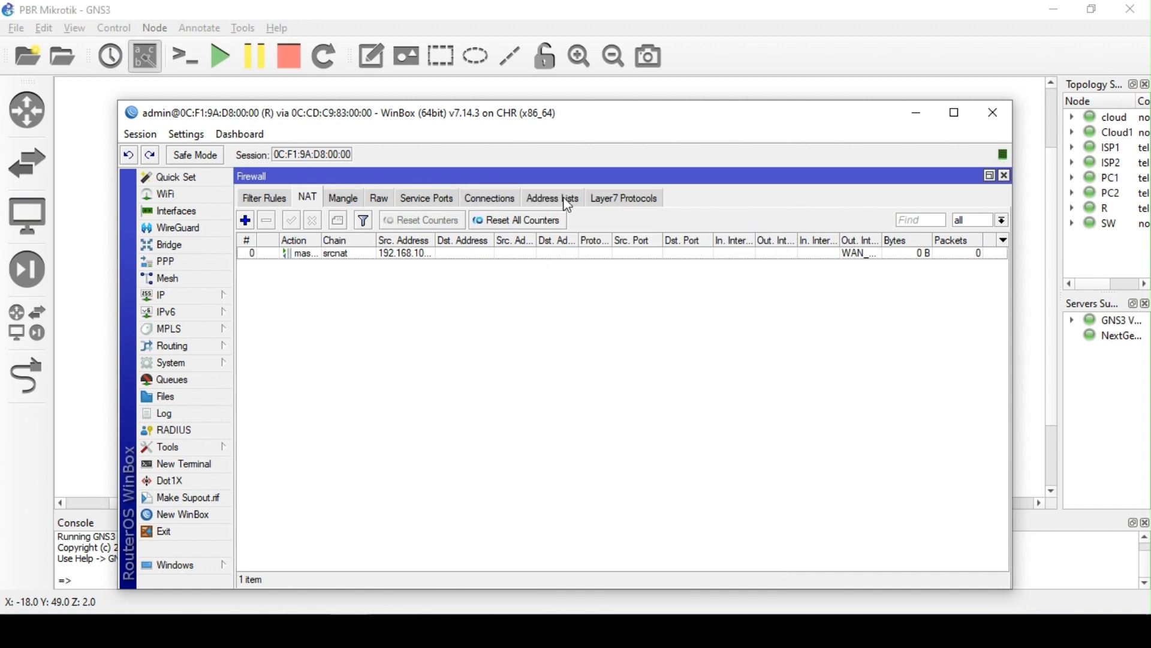
# - Show the firewall's tracked connections and open a new router terminal
pyautogui.click(494, 204)
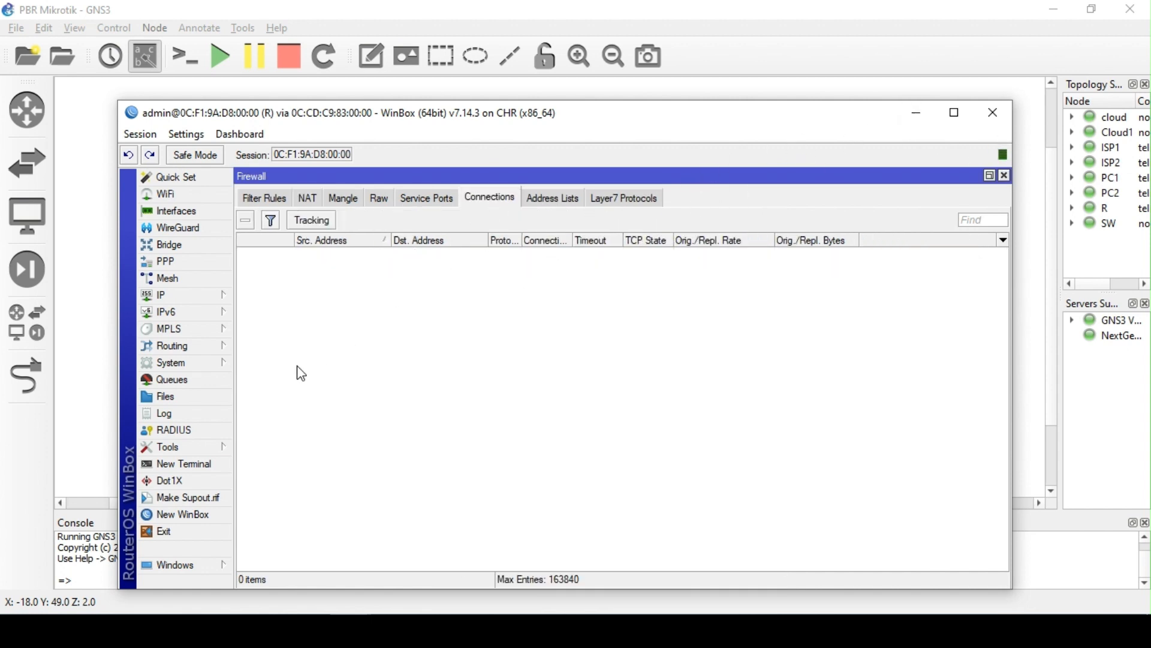
pyautogui.click(182, 463)
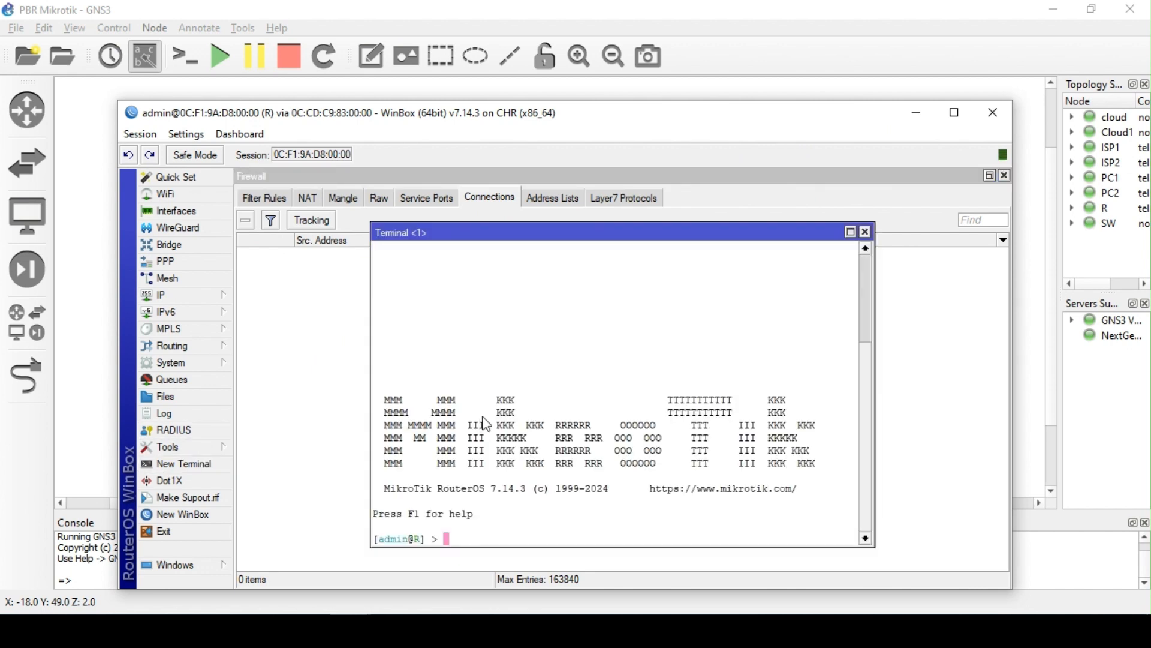
# - Switch to the GNS3 topology and open console sessions for PC1 and PC2
pyautogui.click(916, 113)
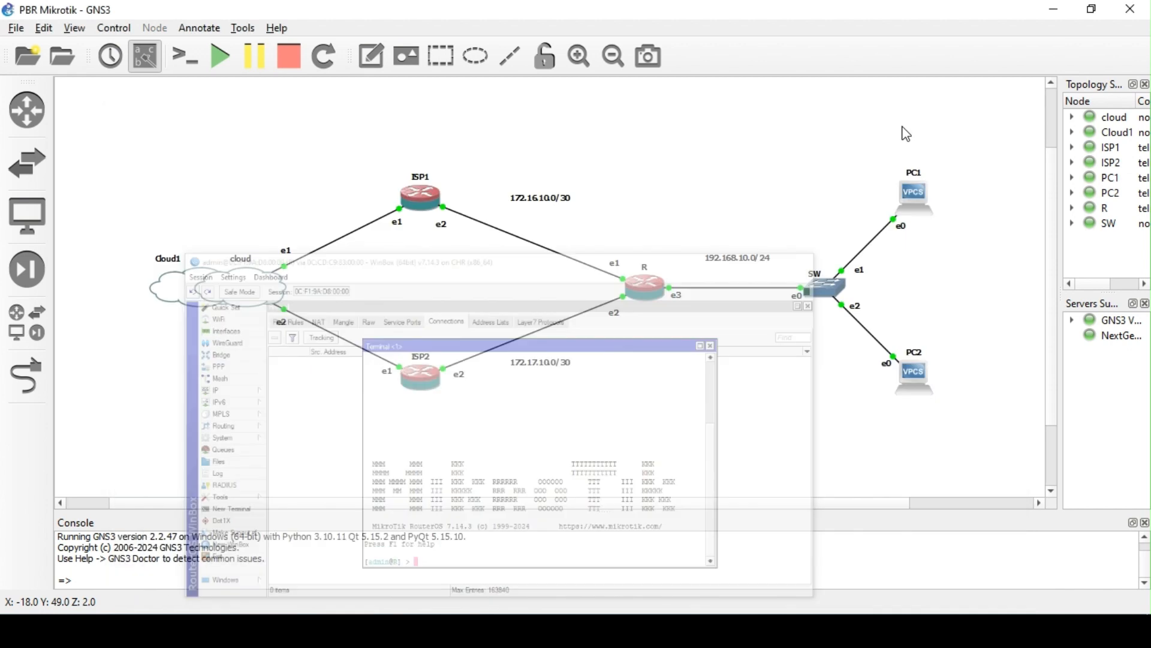
pyautogui.doubleClick(917, 199)
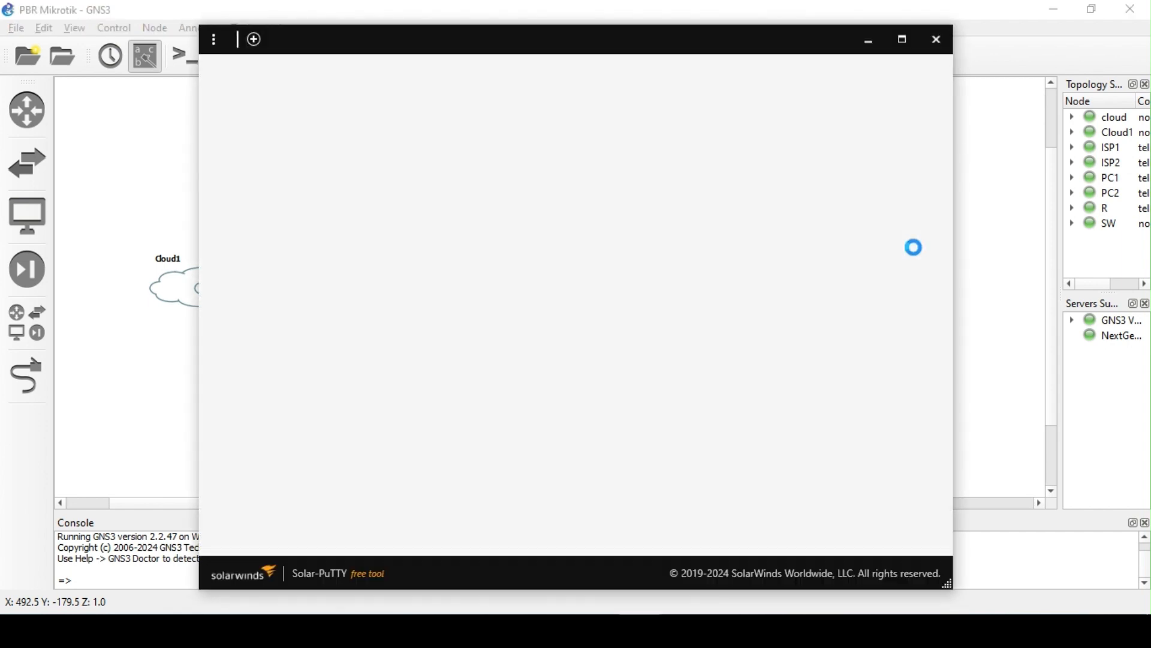
pyautogui.click(984, 310)
pyautogui.doubleClick(920, 368)
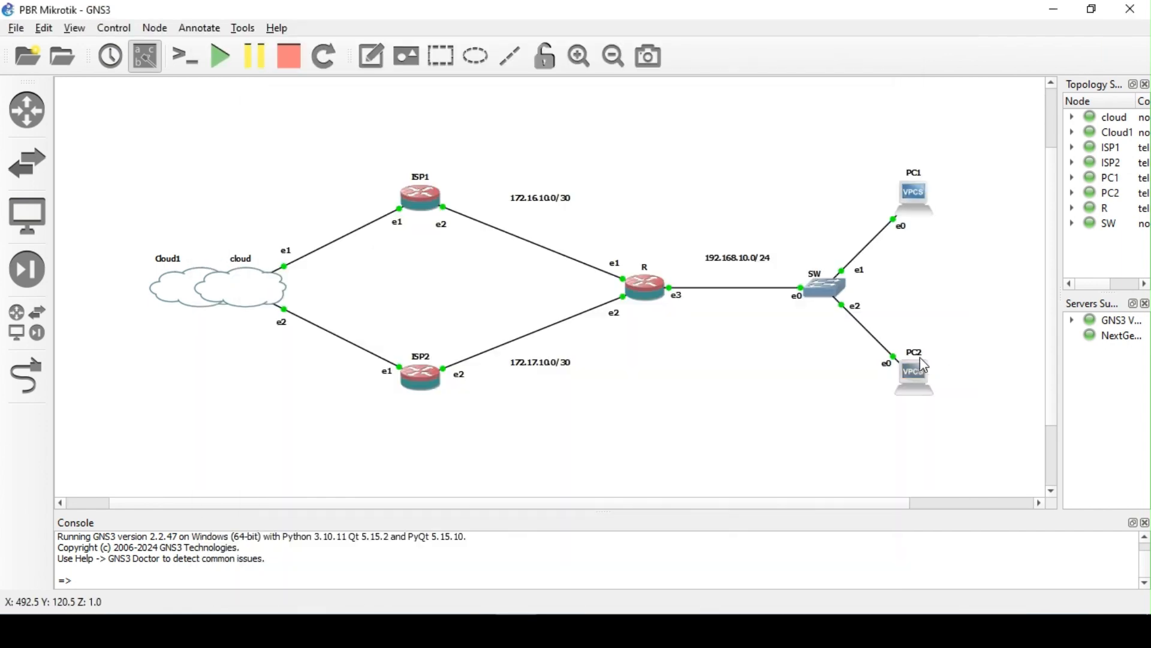
pyautogui.click(640, 629)
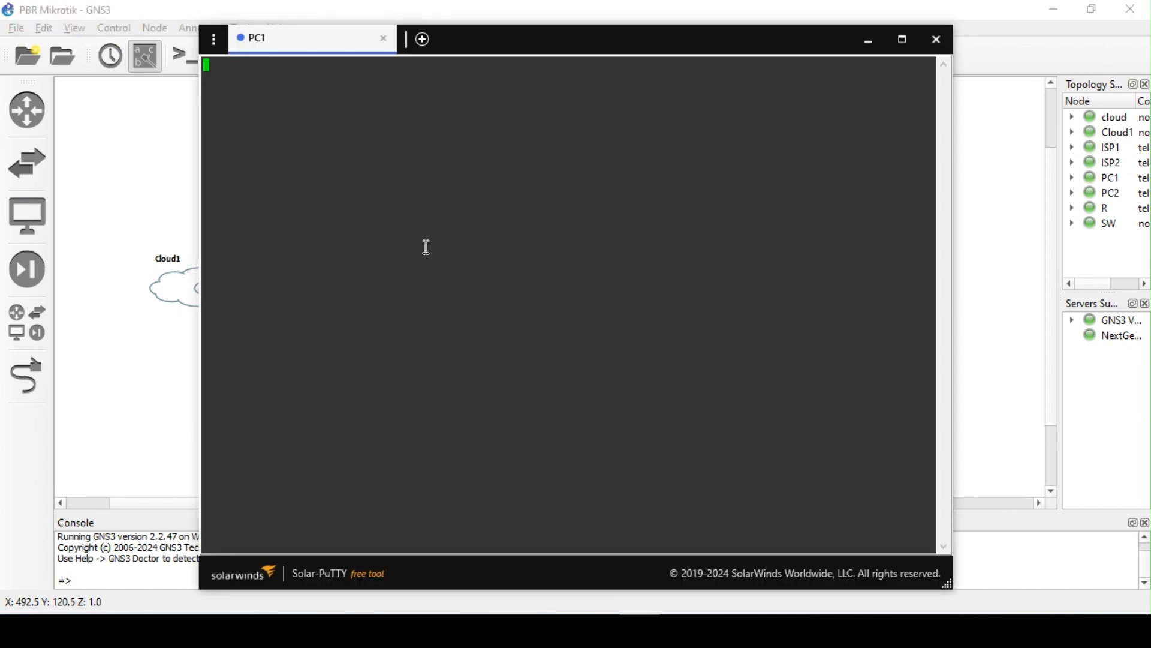
# - Request an IP address by DHCP on PC1 and on PC2 with the dhcp command
pyautogui.click(334, 48)
pyautogui.write('dhcp')
pyautogui.press('Return')
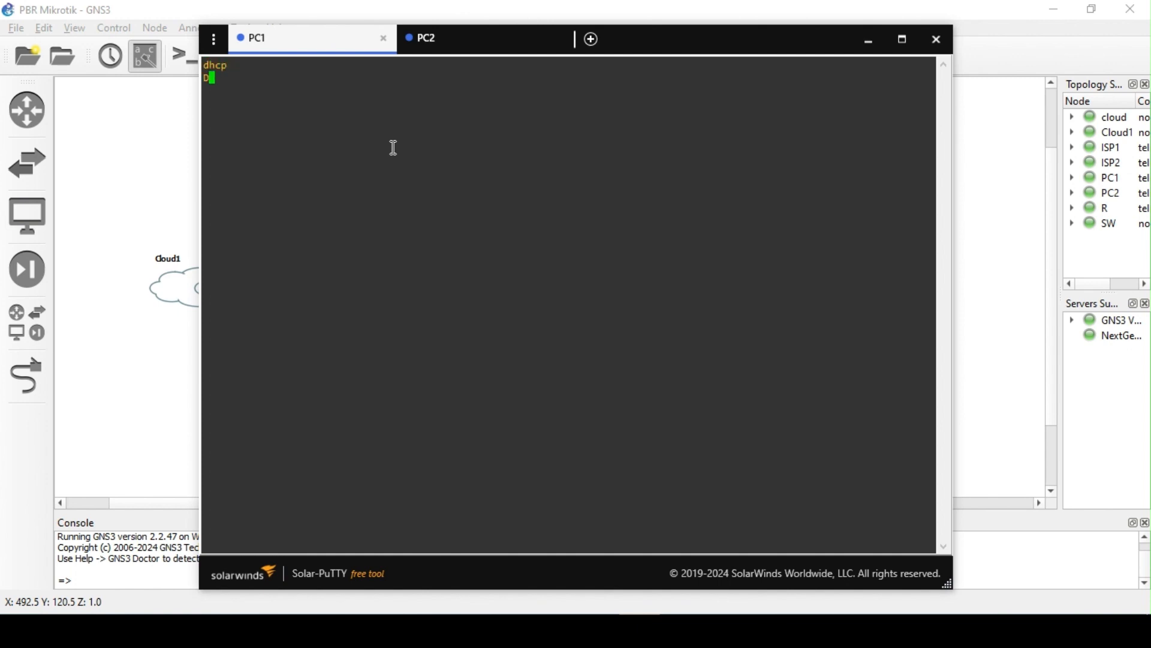
pyautogui.click(465, 44)
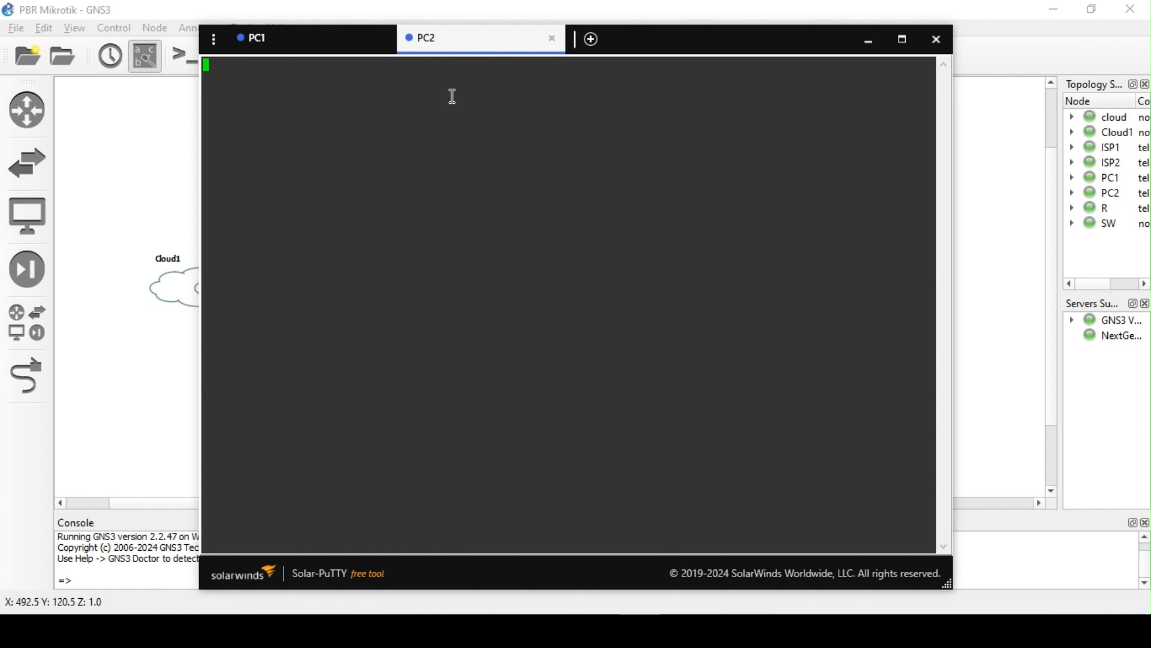
pyautogui.write('dhcp')
pyautogui.press('Return')
# - Ping 8.8.8.8 from PC1 and from PC2 to test their internet access
pyautogui.click(303, 50)
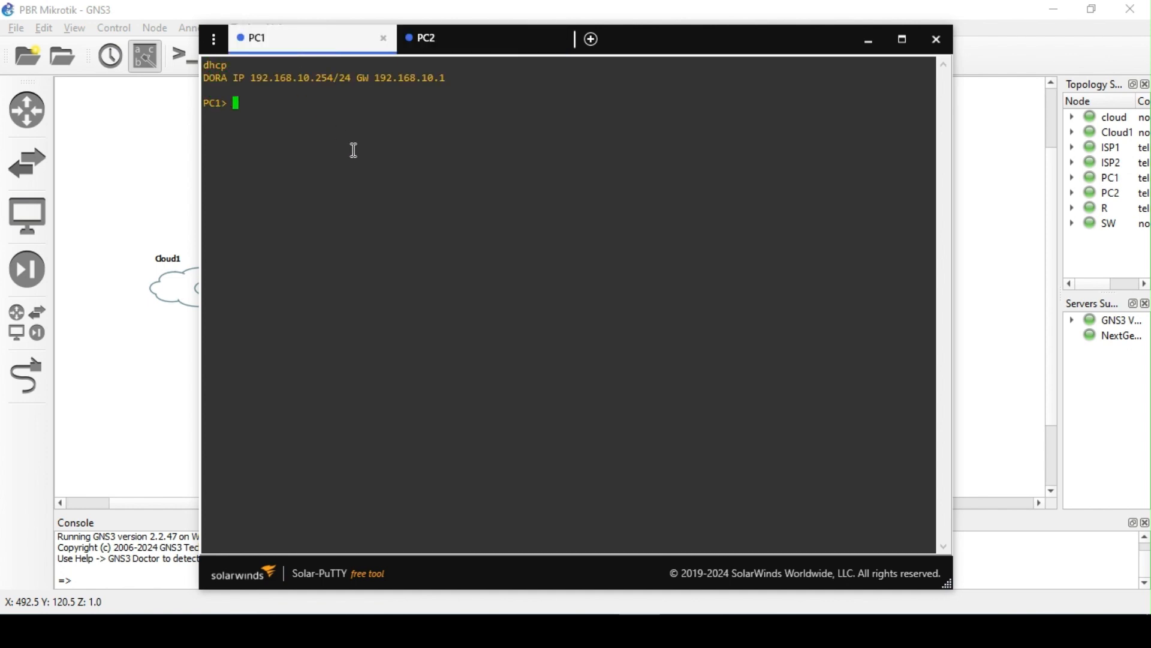
pyautogui.write('ping 8.8.8.8')
pyautogui.press('Return')
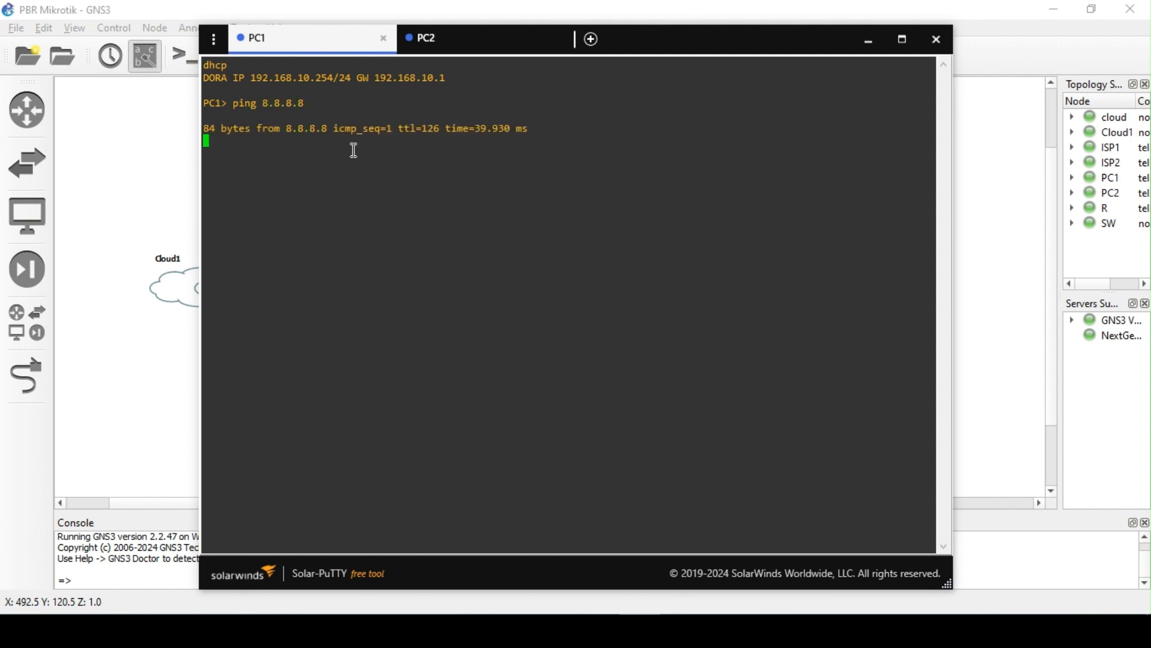
pyautogui.click(425, 38)
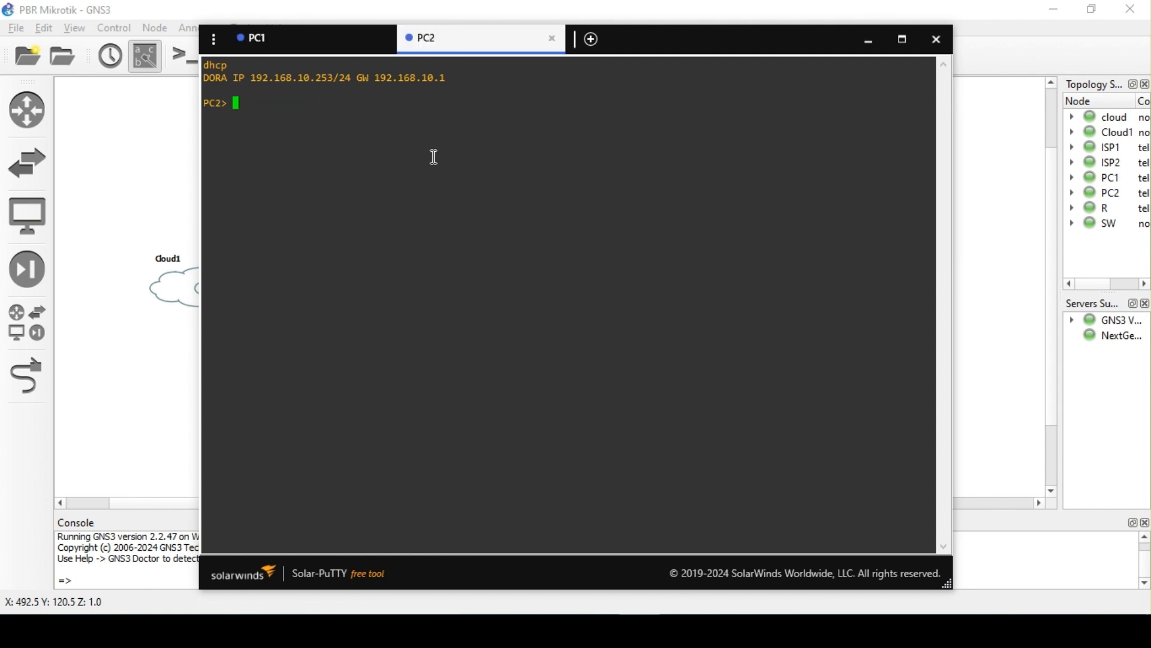
pyautogui.write('ping 8.8.8.8')
pyautogui.press('Return')
pyautogui.hotkey('ctrl', 'c')
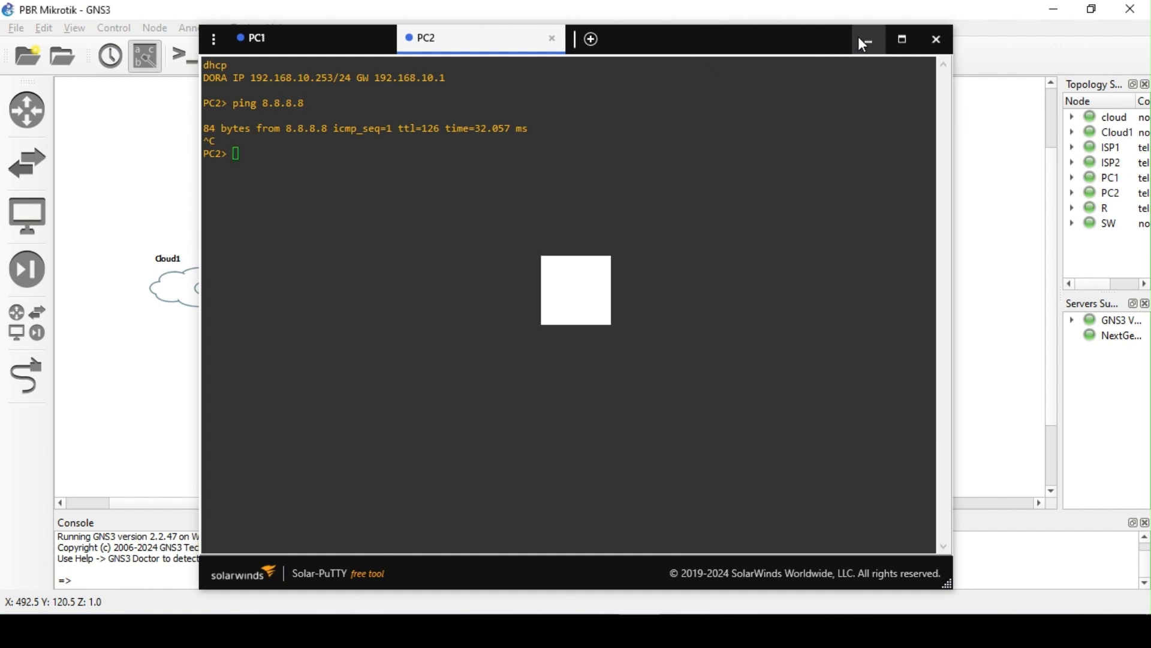
# - Return to router R's WinBox session, close the terminal and examine the firewall's tracked connections
pyautogui.click(868, 41)
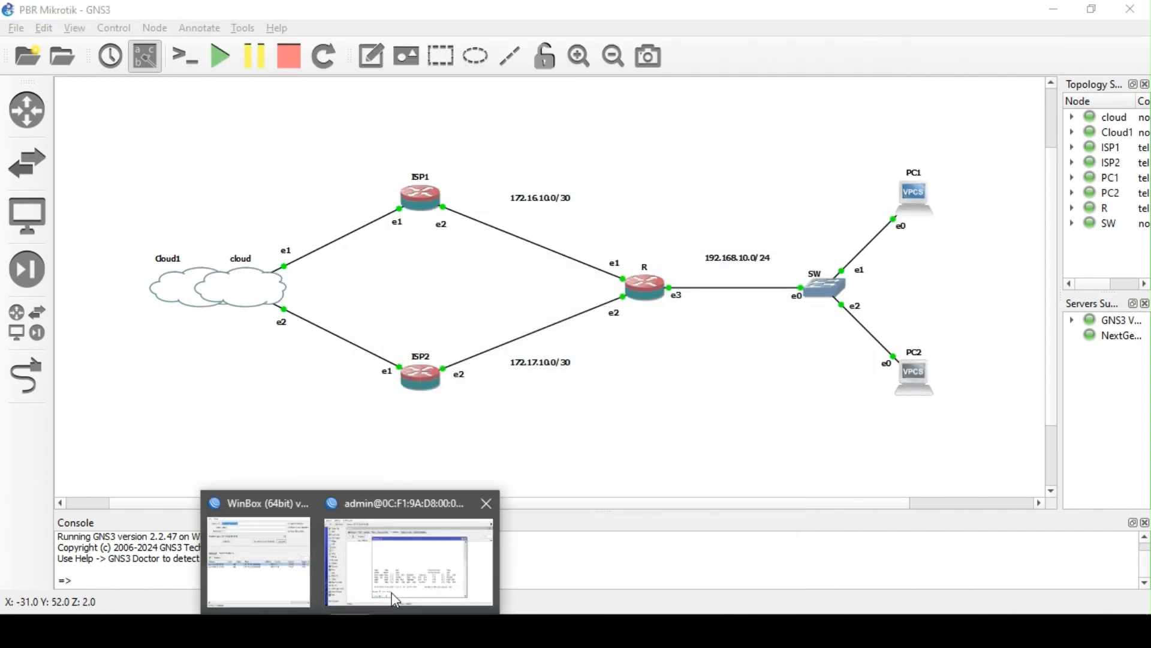
pyautogui.click(409, 575)
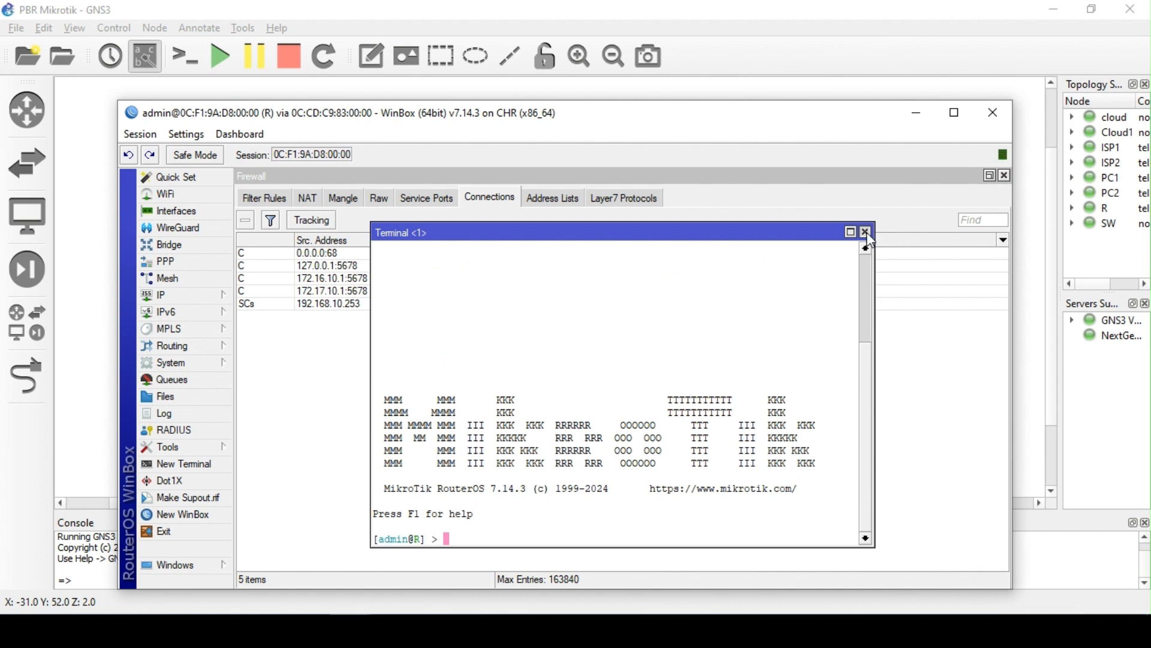
pyautogui.click(865, 232)
pyautogui.click(420, 306)
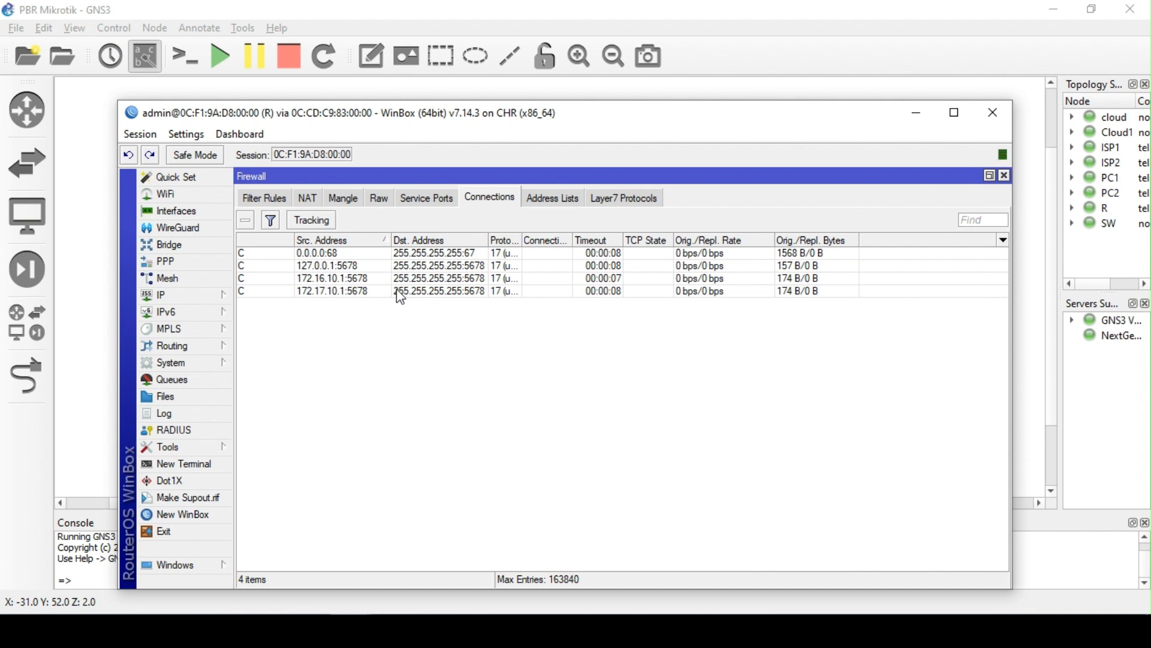
# - Switch back to PC1's console and trace the route to 8.8.8.8, stopping the trace after the first hops
pyautogui.click(919, 114)
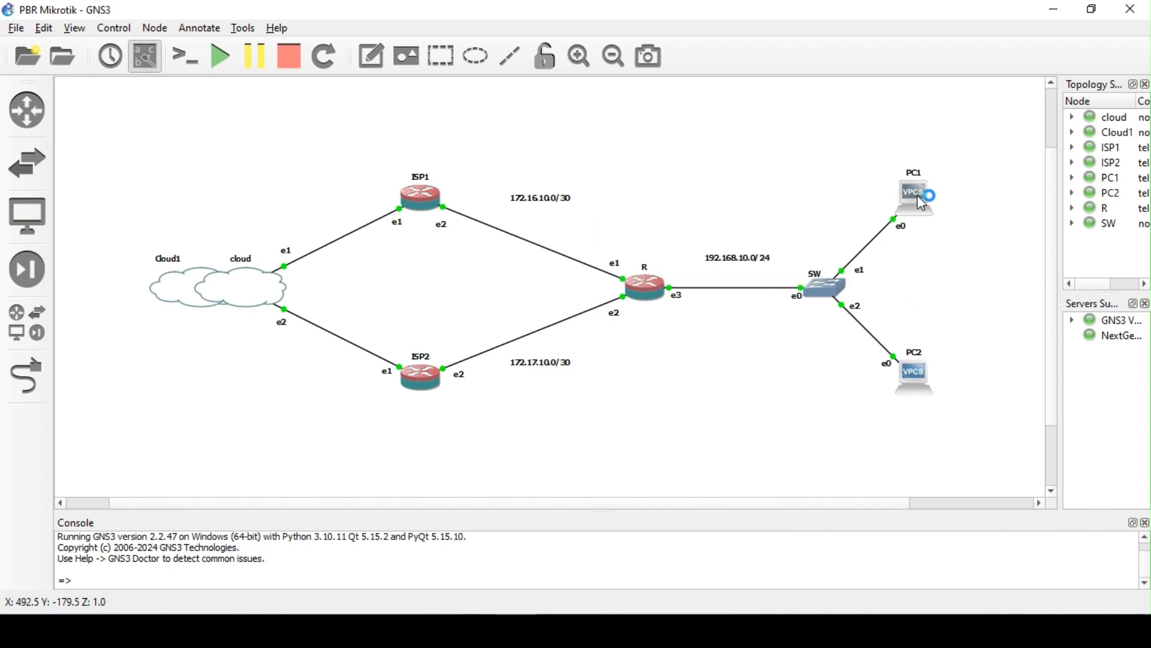
pyautogui.click(640, 631)
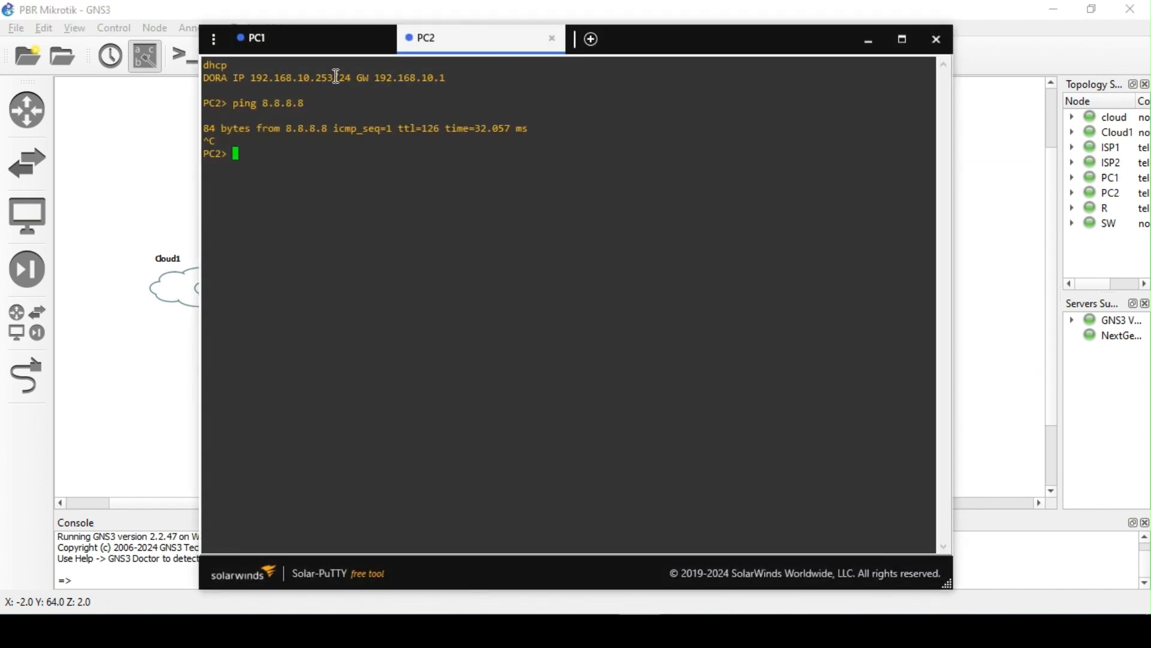
pyautogui.click(280, 36)
pyautogui.write('t')
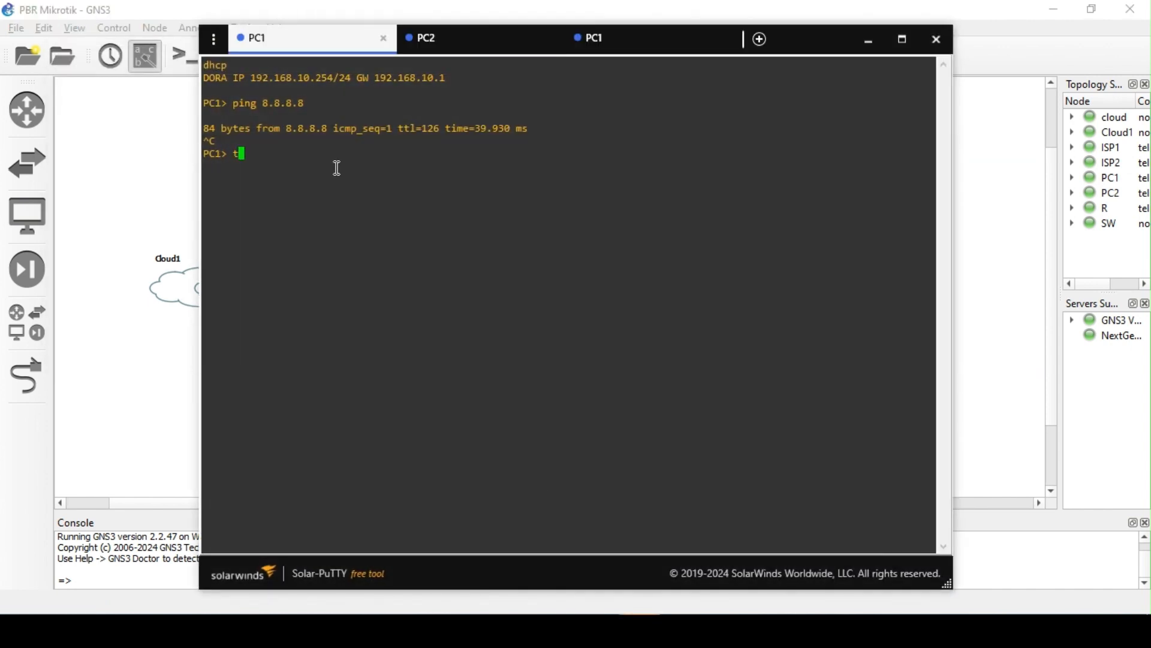
pyautogui.write('race 8.8.8.8')
pyautogui.press('Return')
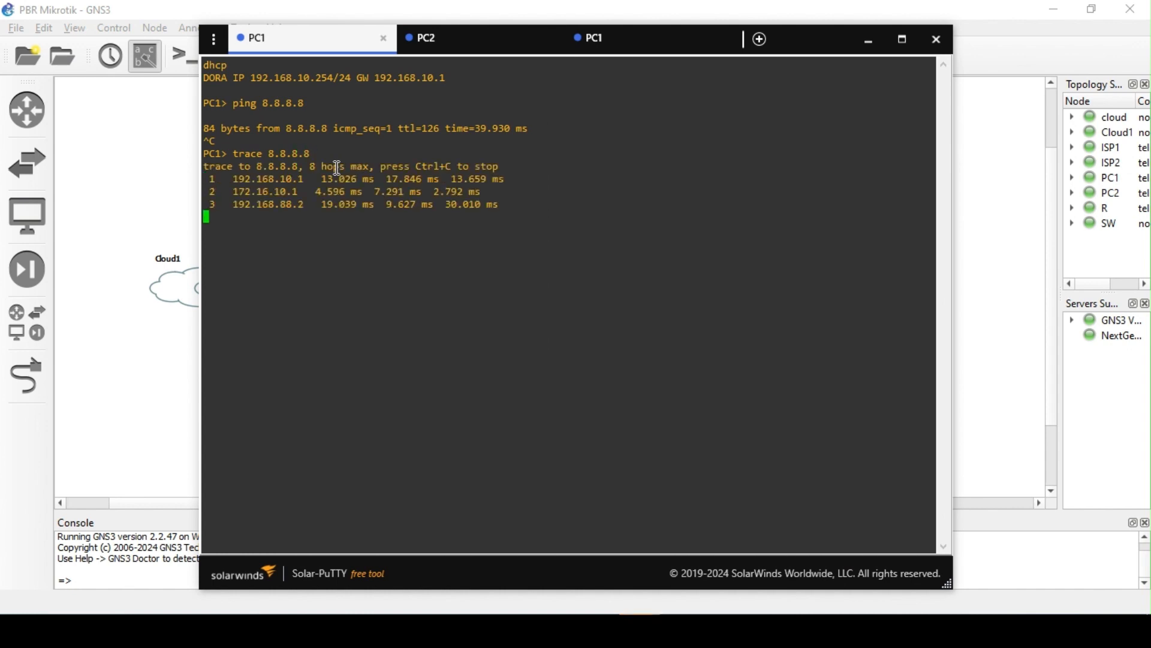
pyautogui.hotkey('ctrl', 'c')
# - Switch to PC2's console, close the duplicate PC1 session and trace the route to 8.8.8.8, stopping the trace after the first hops
pyautogui.click(436, 53)
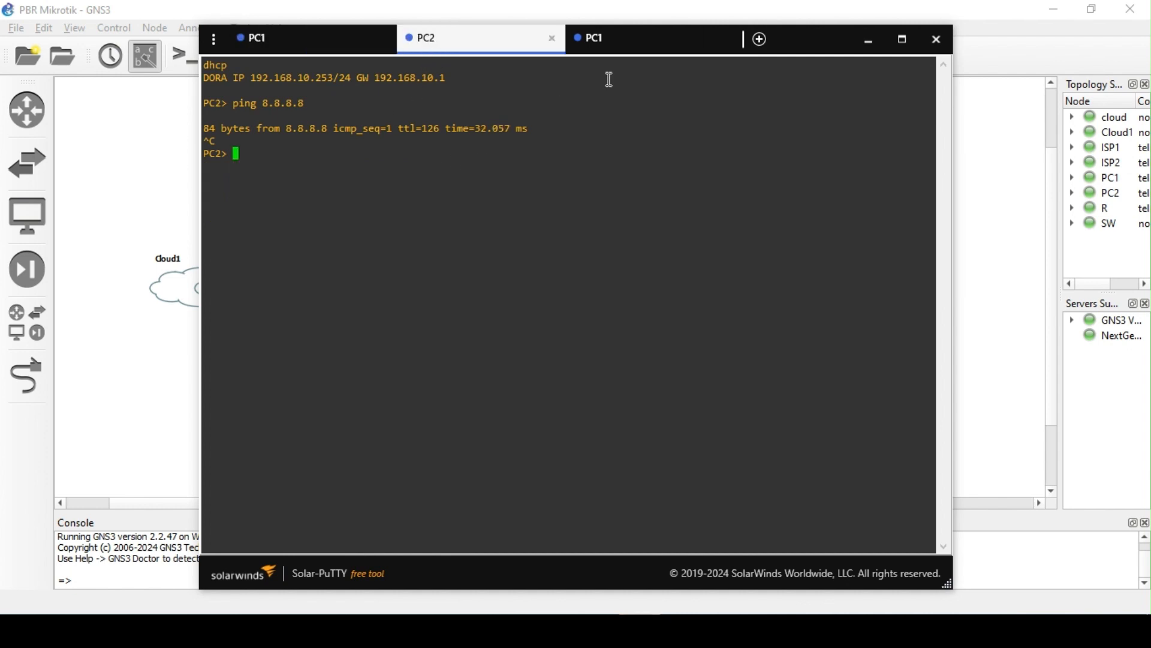
pyautogui.click(723, 40)
pyautogui.write('tra')
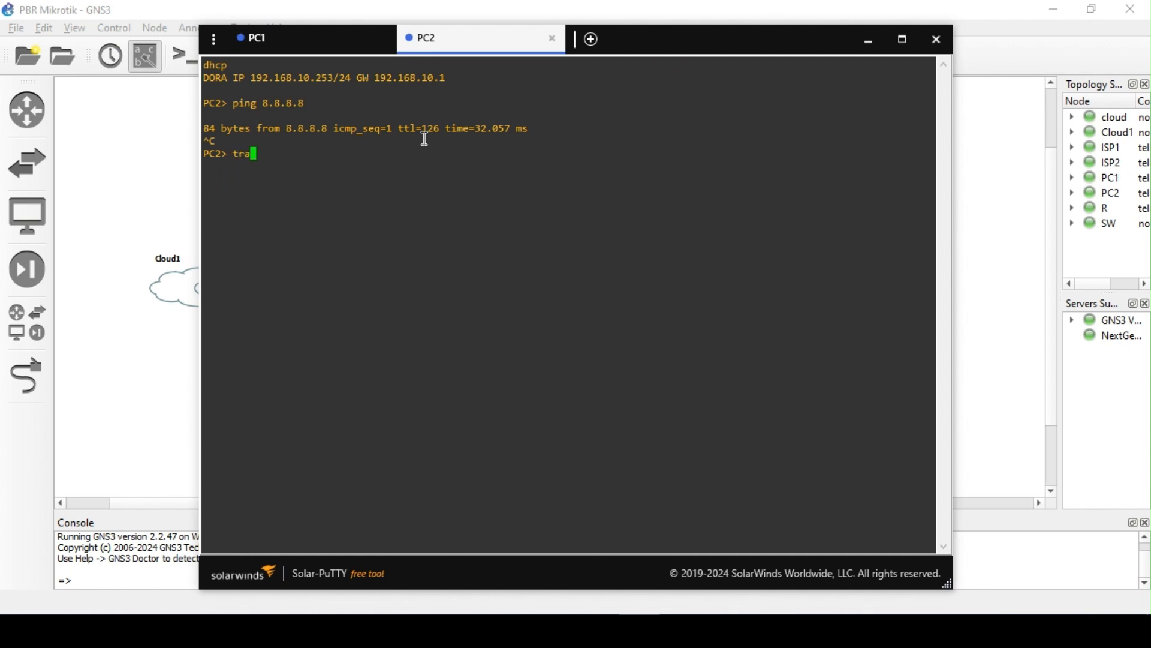
pyautogui.write('ce 8.8.8.8')
pyautogui.press('Return')
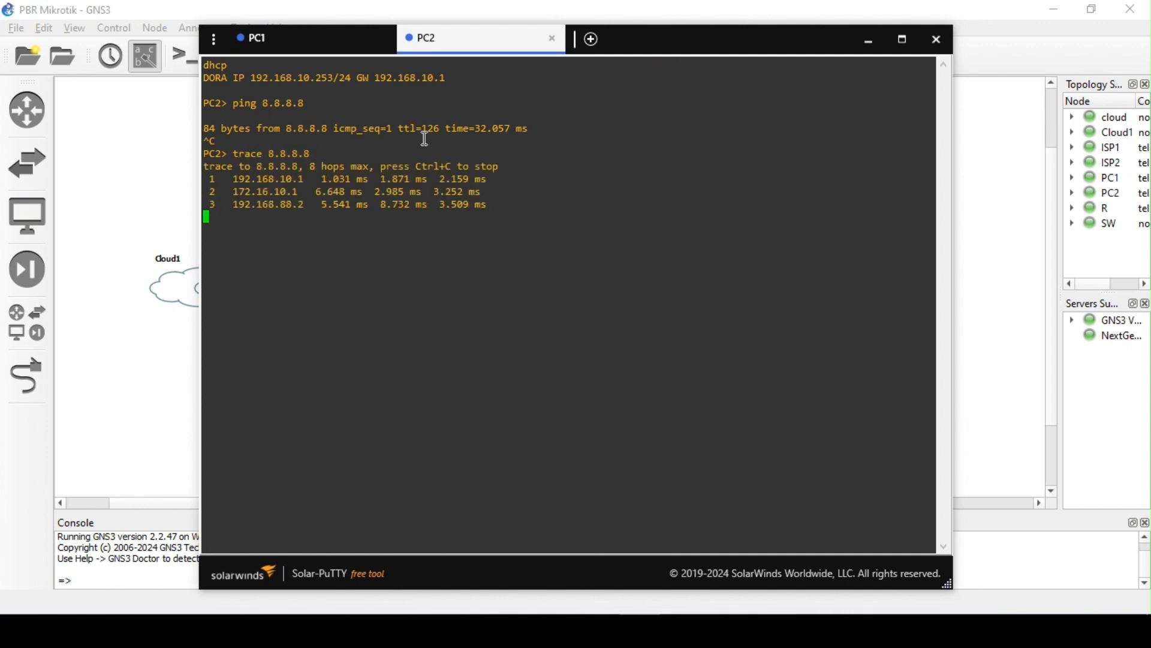
pyautogui.hotkey('ctrl', 'c')
# - Recheck PC1's trace, then return to router R's WinBox session and examine the default routes in the maximized route list
pyautogui.click(306, 50)
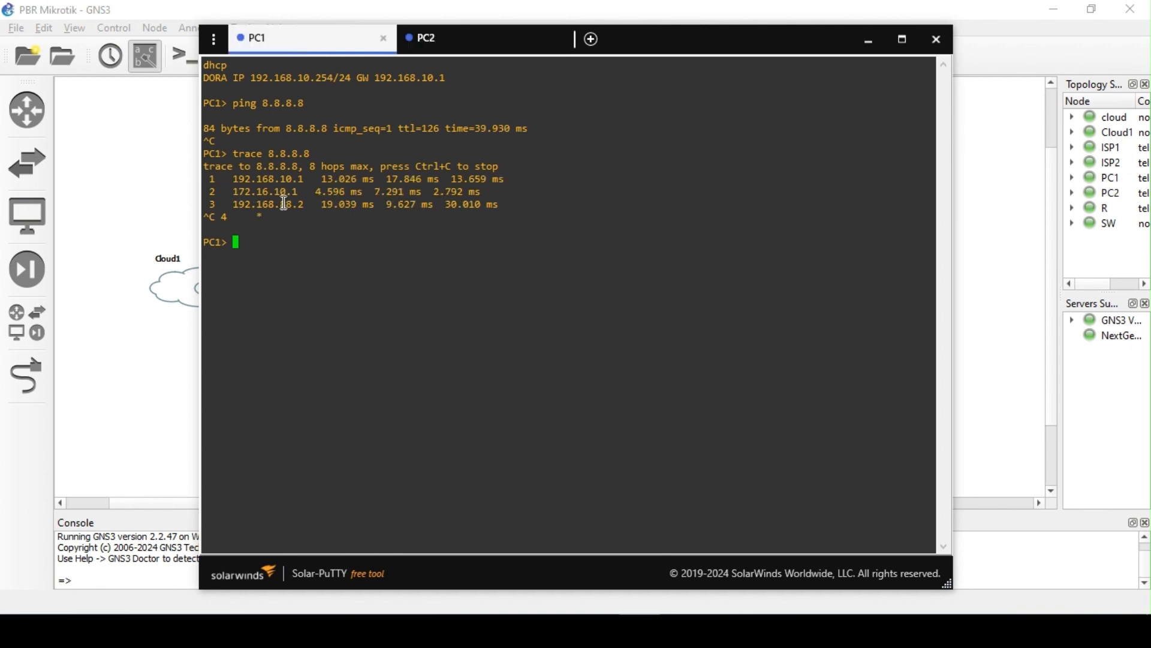
pyautogui.click(868, 46)
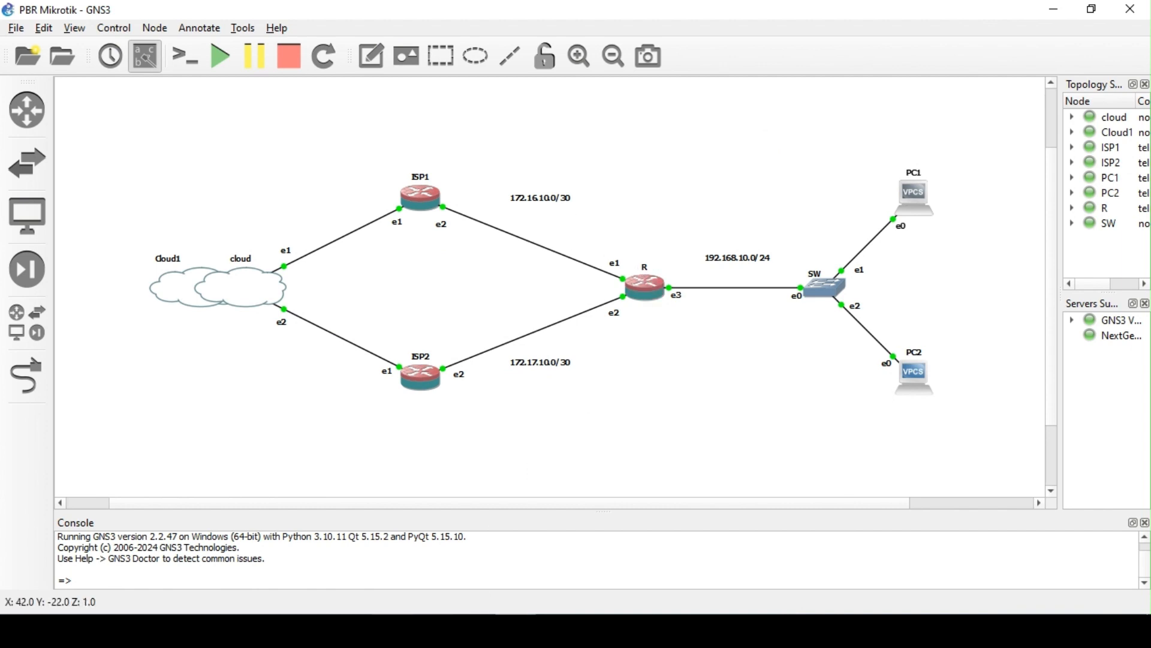
pyautogui.click(423, 569)
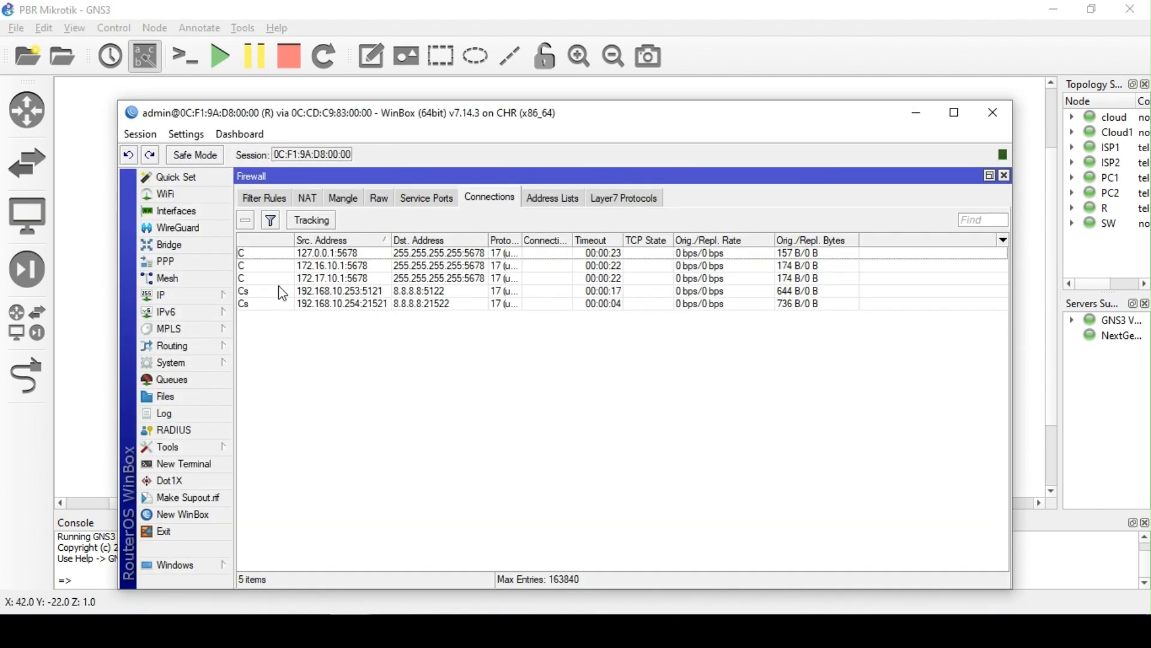
pyautogui.click(180, 297)
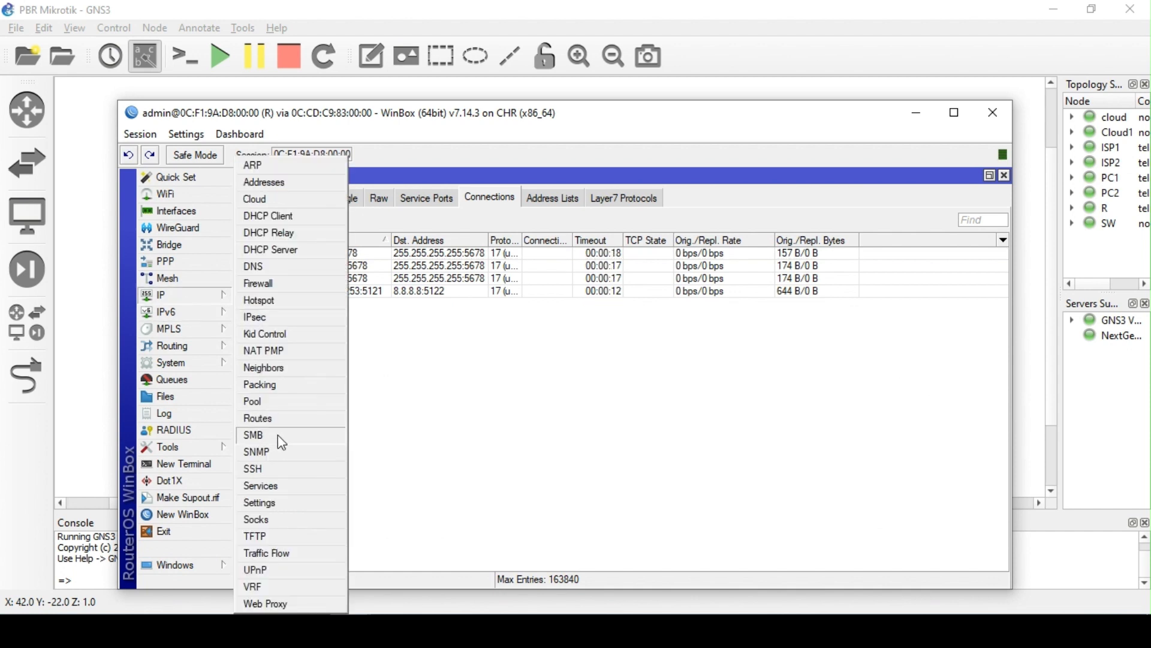
pyautogui.click(273, 418)
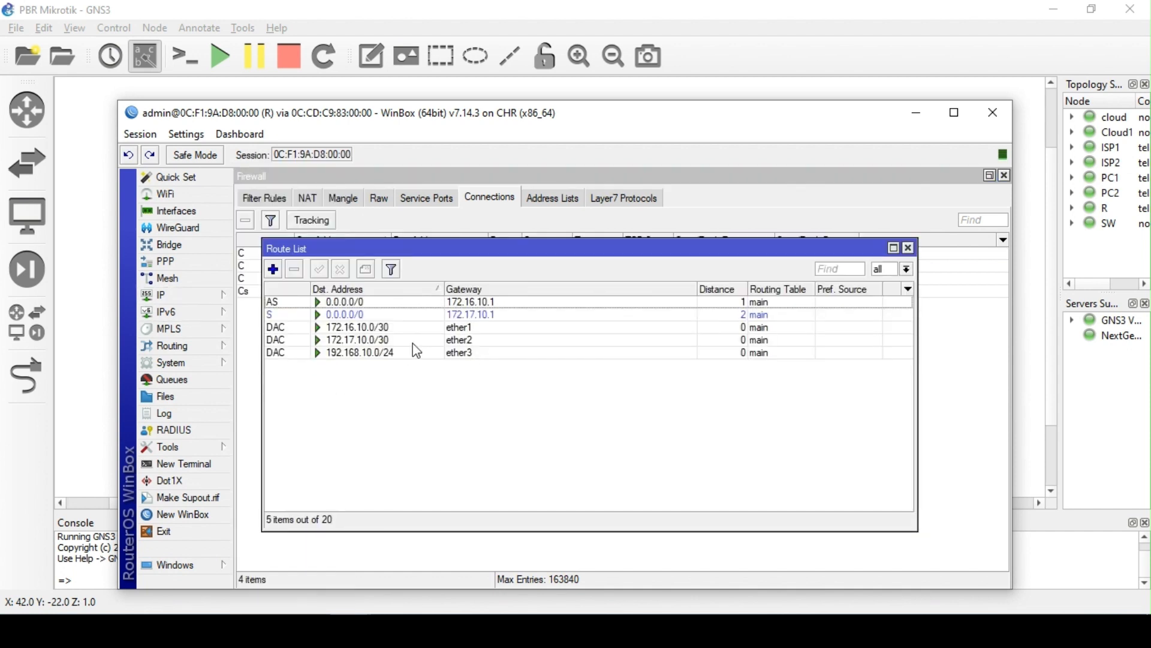
pyautogui.click(363, 306)
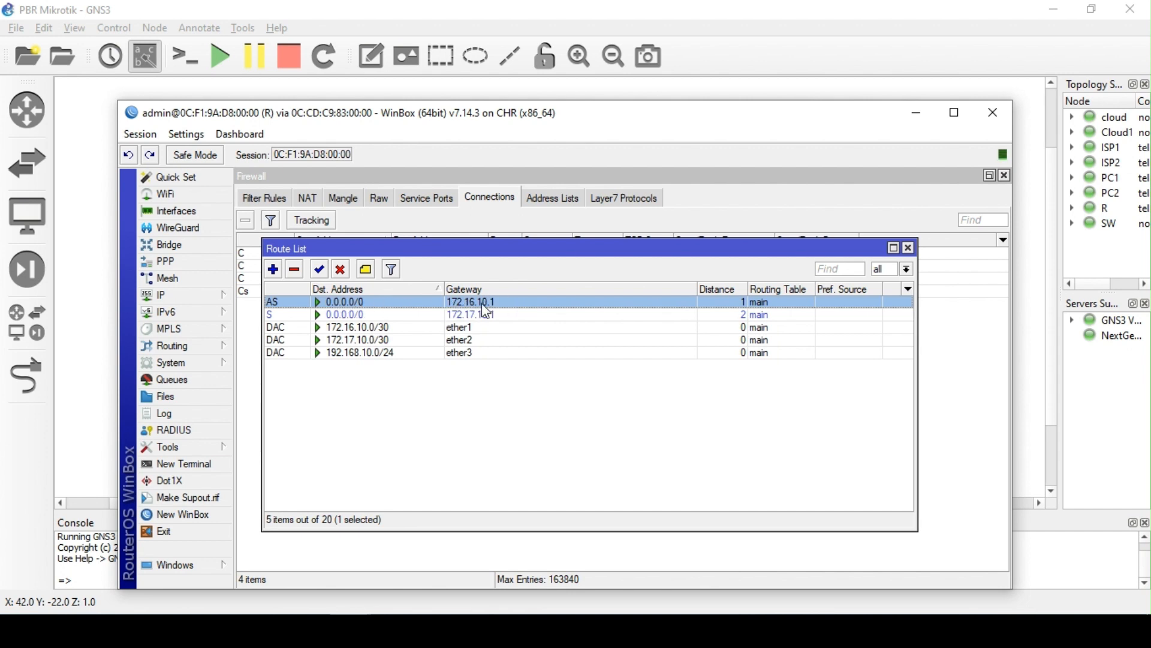
pyautogui.moveTo(519, 130); pyautogui.dragTo(596, 180)
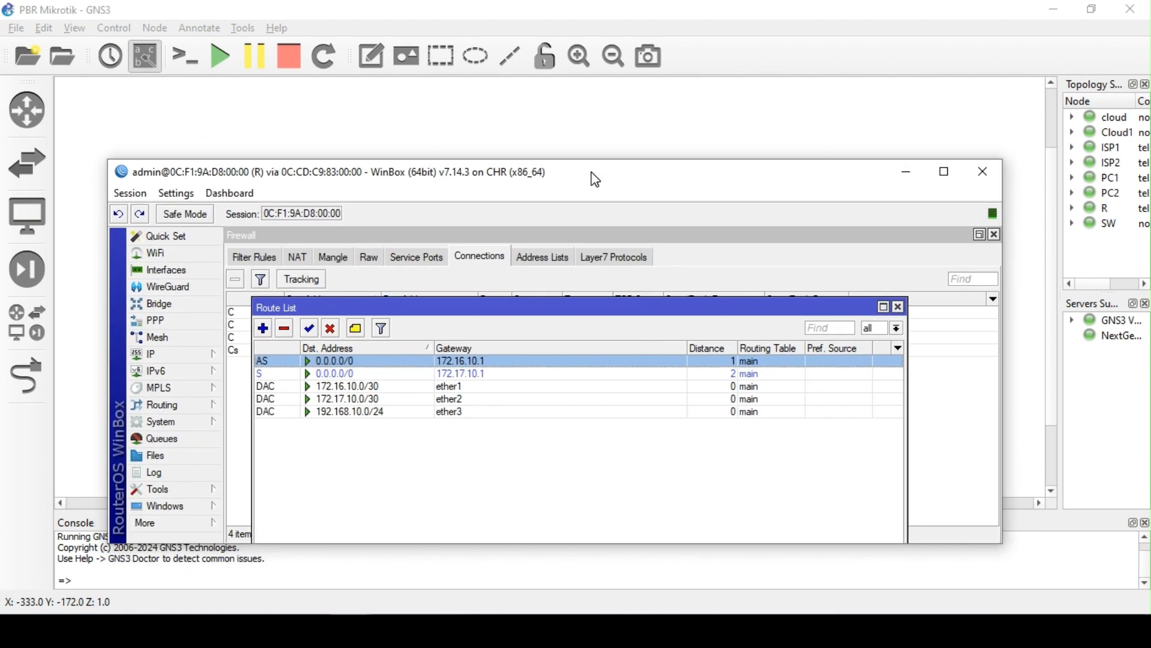
pyautogui.click(883, 307)
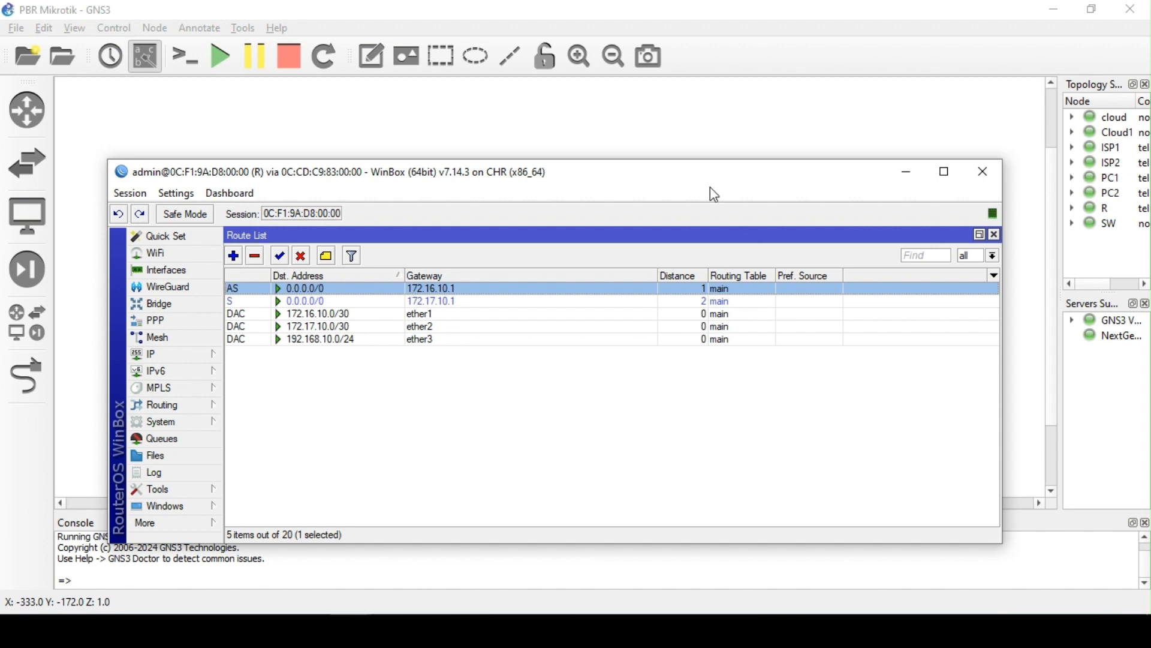
pyautogui.moveTo(579, 165); pyautogui.dragTo(580, 116)
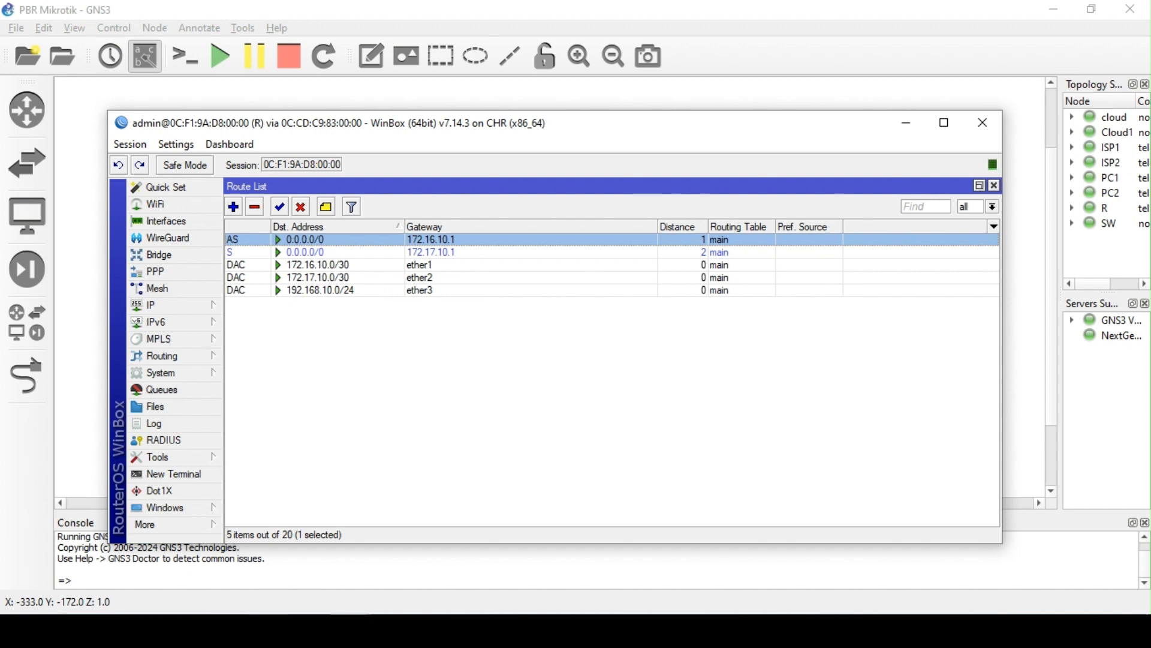
# - Switch to an enlarged, blank Notepad window and write the note "mangle rules and routing table" on the third line
pyautogui.click(268, 630)
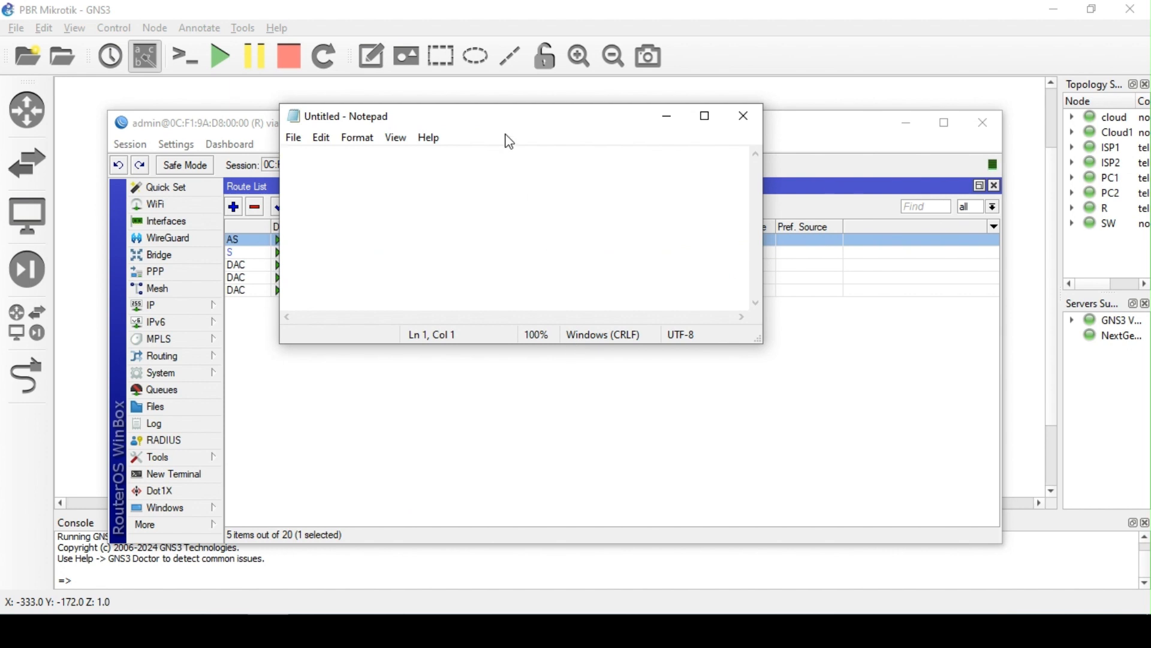
pyautogui.moveTo(771, 216); pyautogui.dragTo(897, 217)
pyautogui.moveTo(588, 345); pyautogui.dragTo(590, 398)
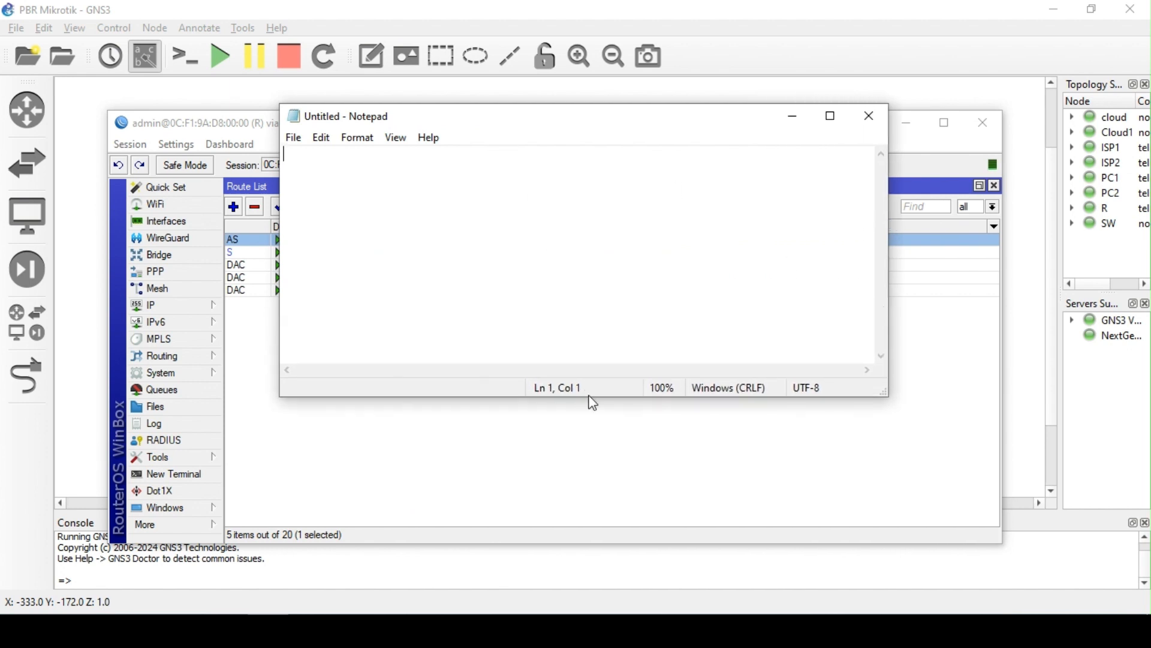
pyautogui.press('Return')
pyautogui.press('Return')
pyautogui.write('mang')
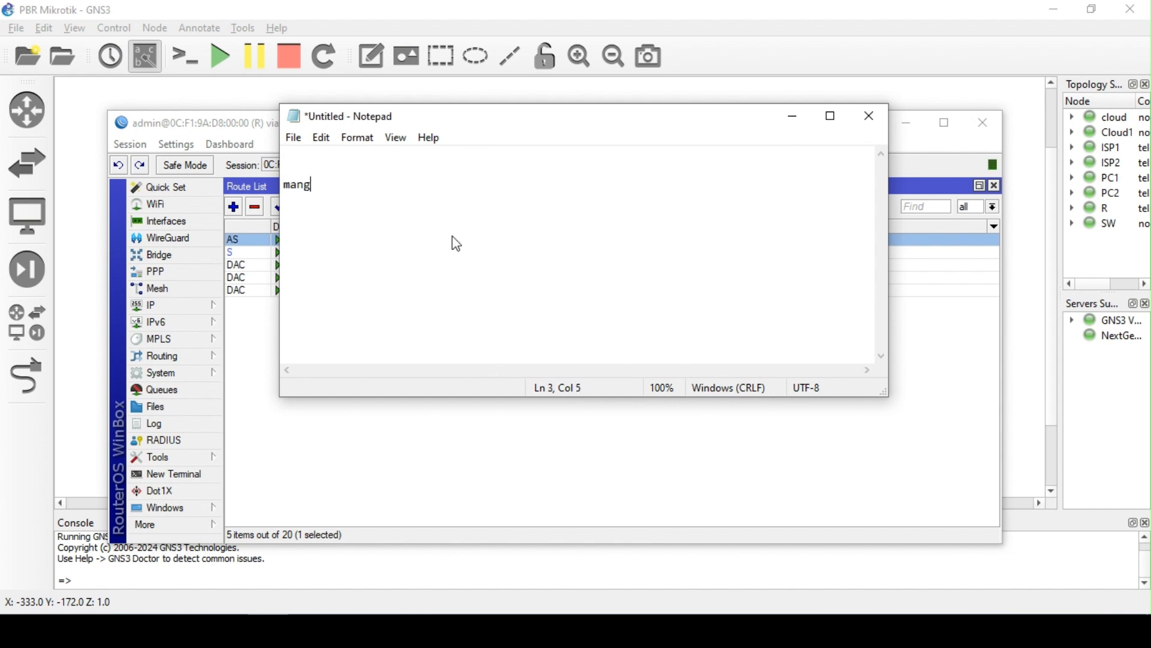
pyautogui.write('le rul')
pyautogui.press('BackSpace')
pyautogui.write('les and routing table')
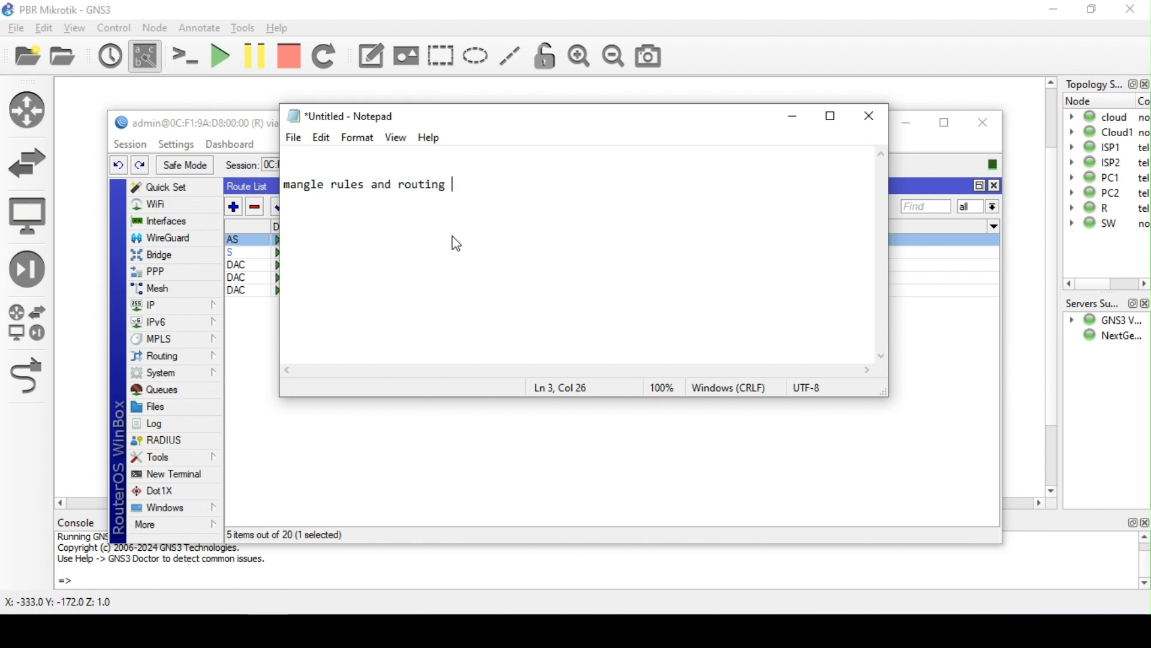
# - Add the line "routing rule and routing table" below a blank line in the note and minimize Notepad
pyautogui.press('Return')
pyautogui.press('Return')
pyautogui.write('routing rule and routing table')
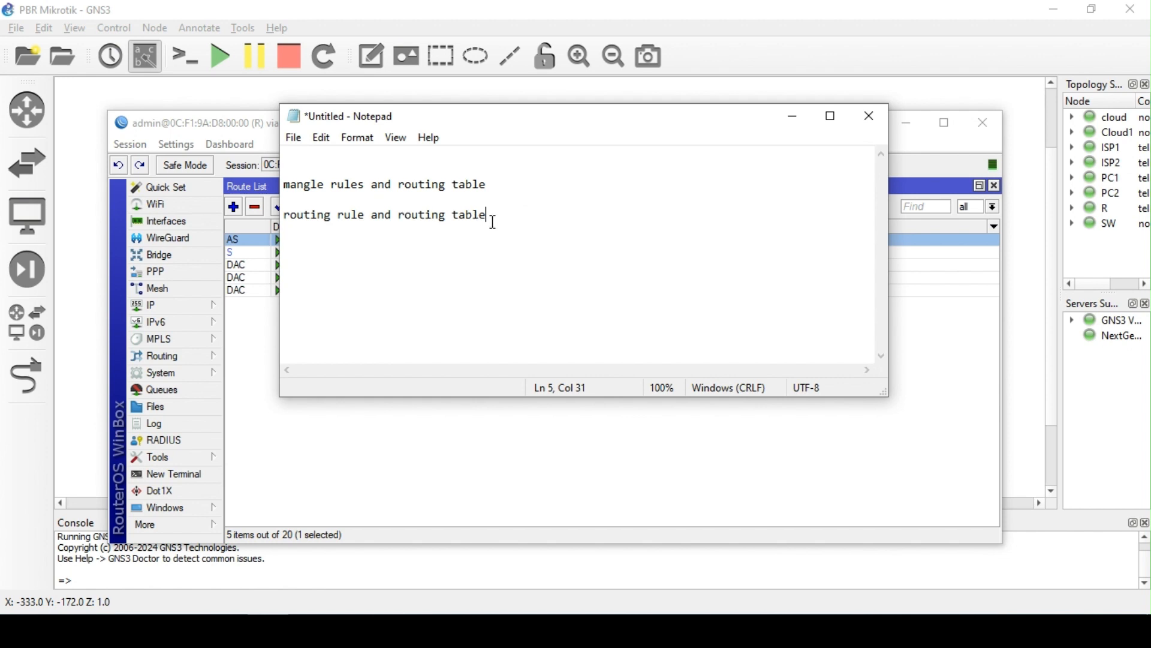
pyautogui.click(792, 117)
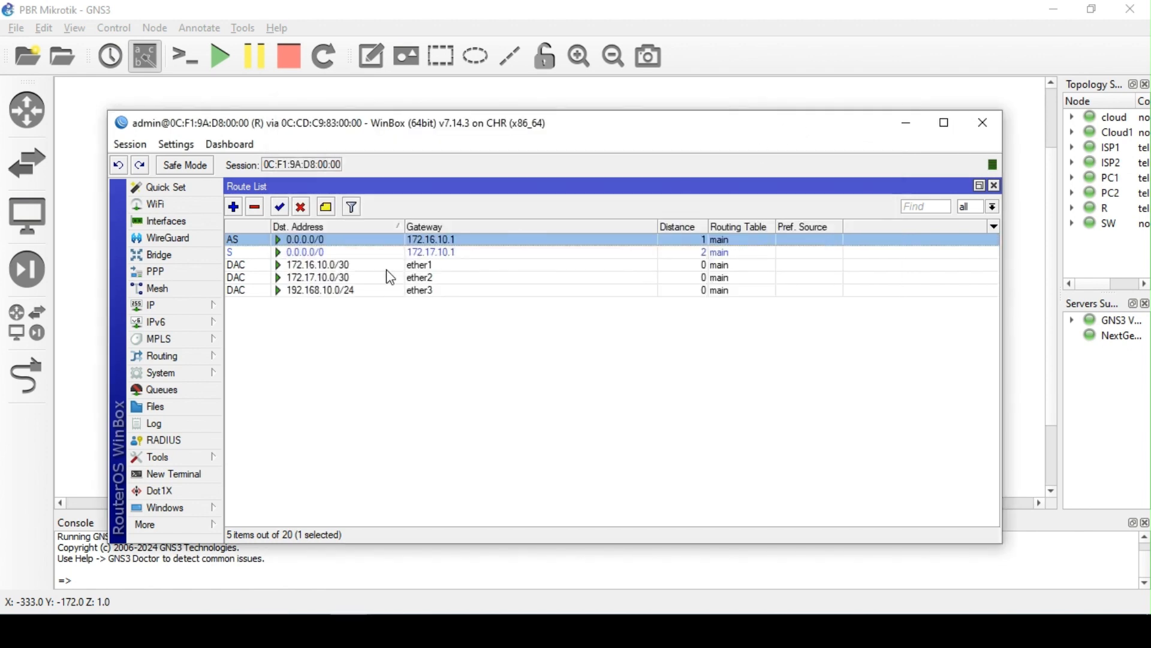
# - Open router R's policy routing rules and remove the existing rule with the 192.168.20 source address
pyautogui.click(155, 307)
pyautogui.click(451, 132)
pyautogui.click(192, 307)
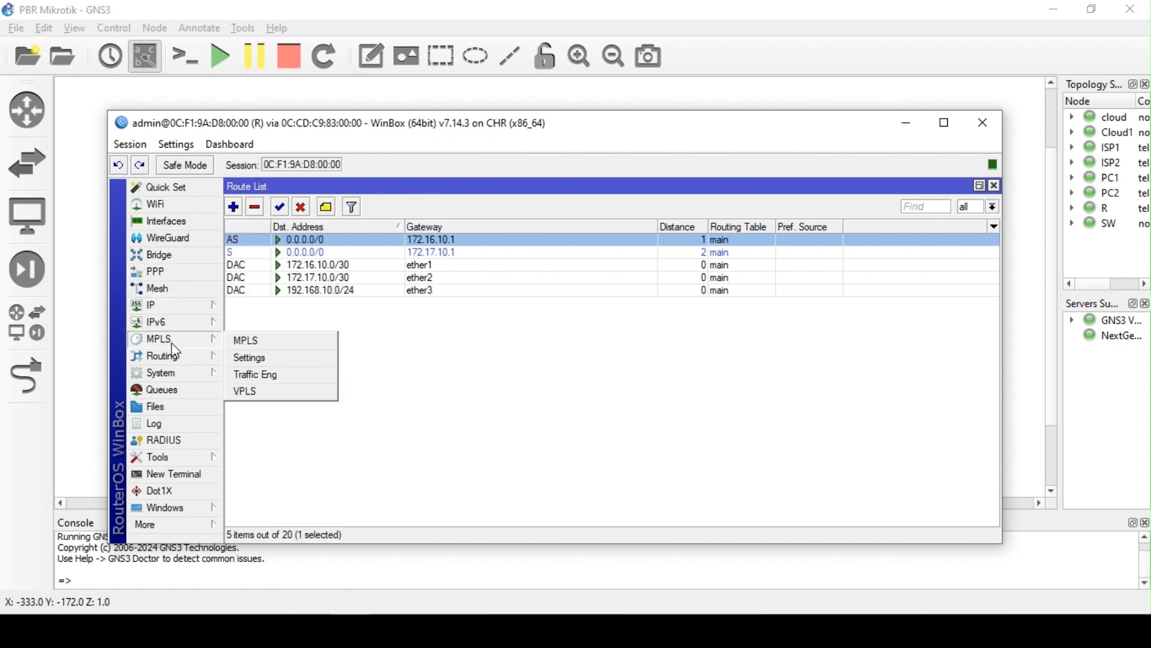
pyautogui.moveTo(176, 357)
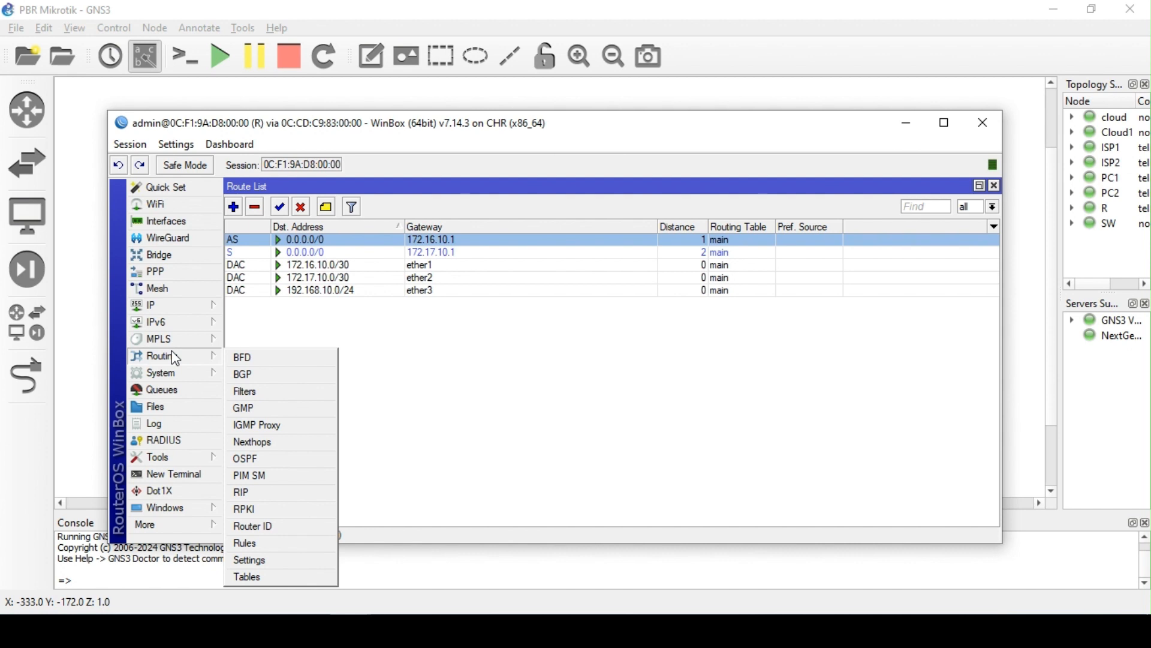
pyautogui.click(255, 544)
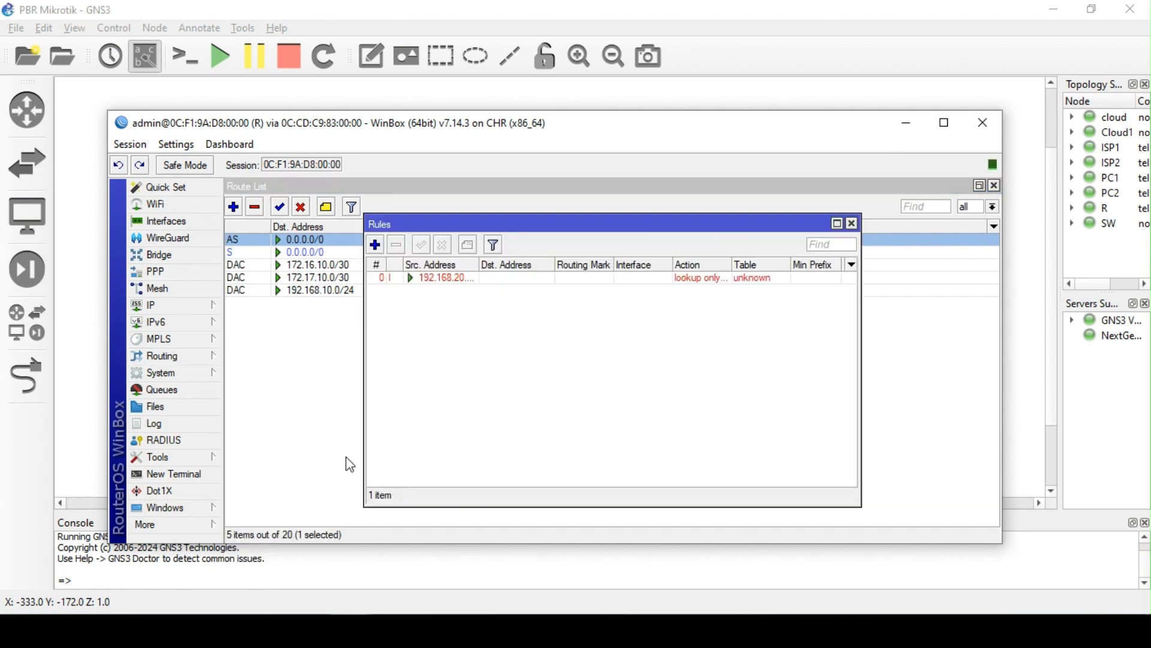
pyautogui.click(438, 278)
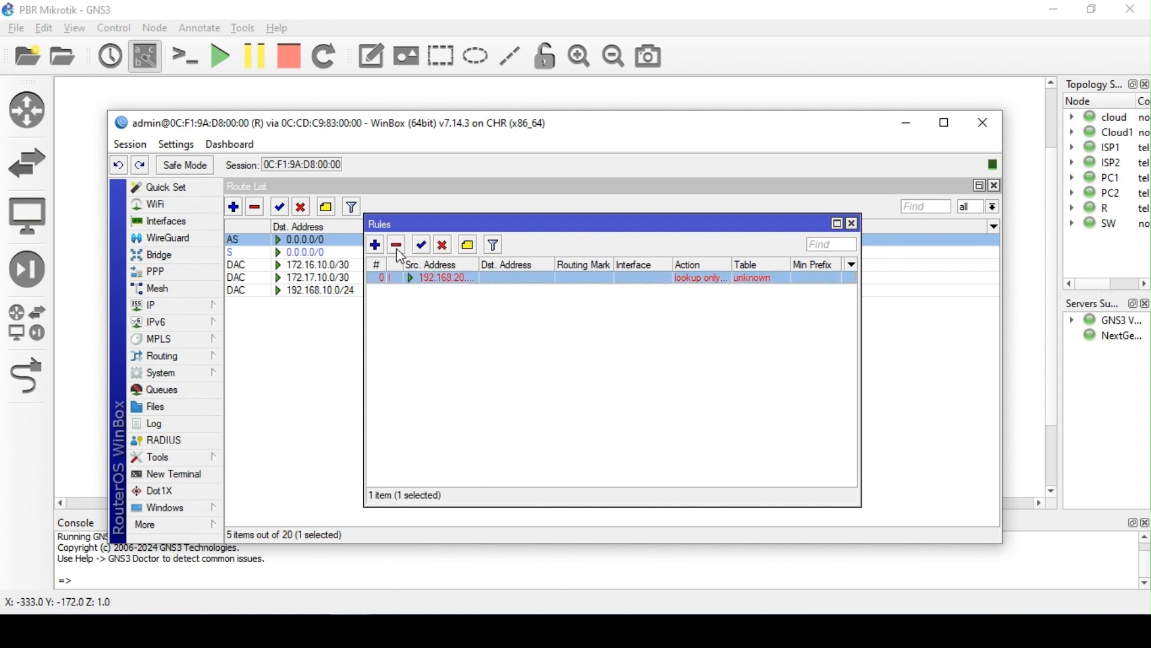
pyautogui.click(397, 245)
pyautogui.click(375, 245)
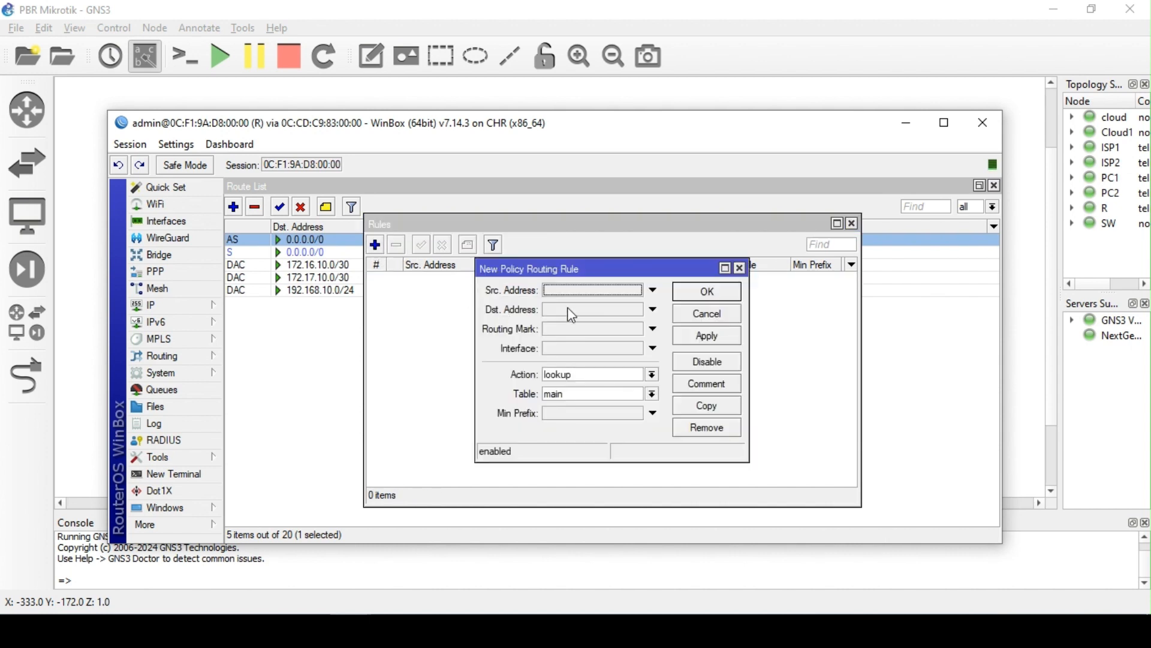
pyautogui.click(573, 292)
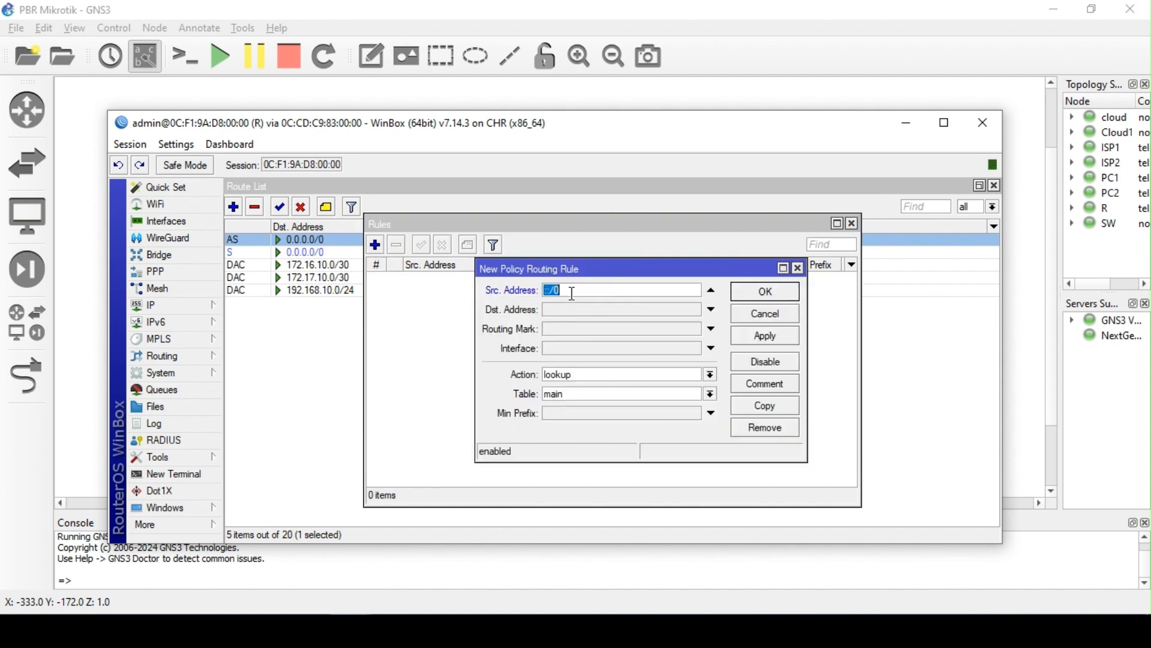
pyautogui.click(618, 310)
pyautogui.write('8.8.')
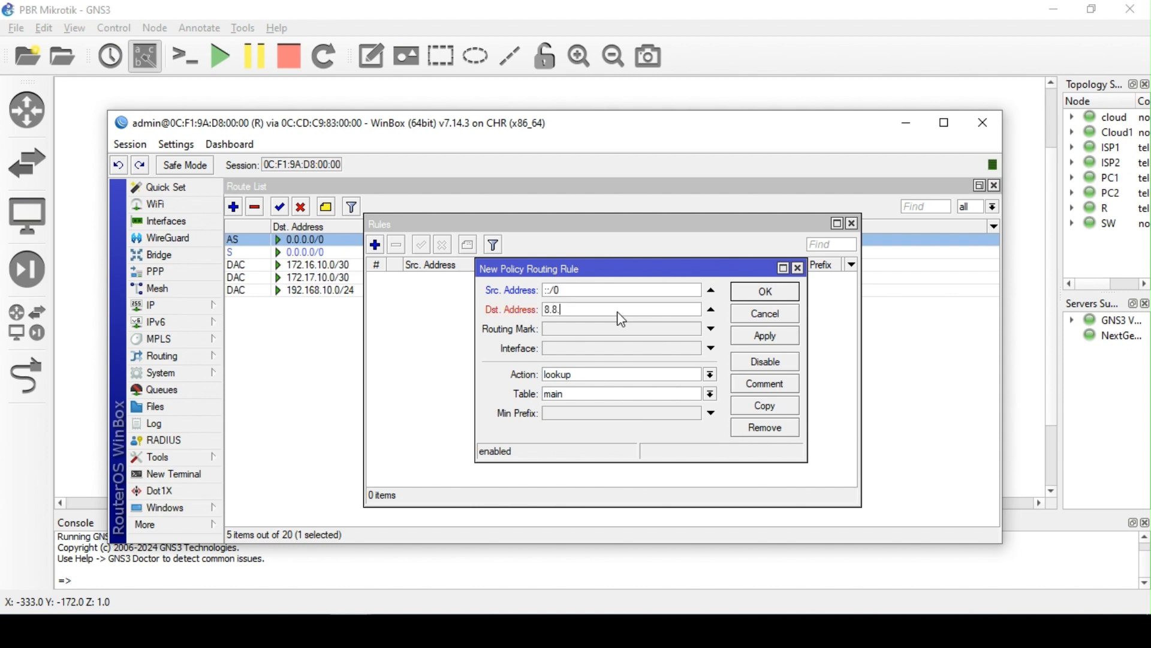
pyautogui.write('8.8')
pyautogui.click(644, 394)
pyautogui.click(644, 394)
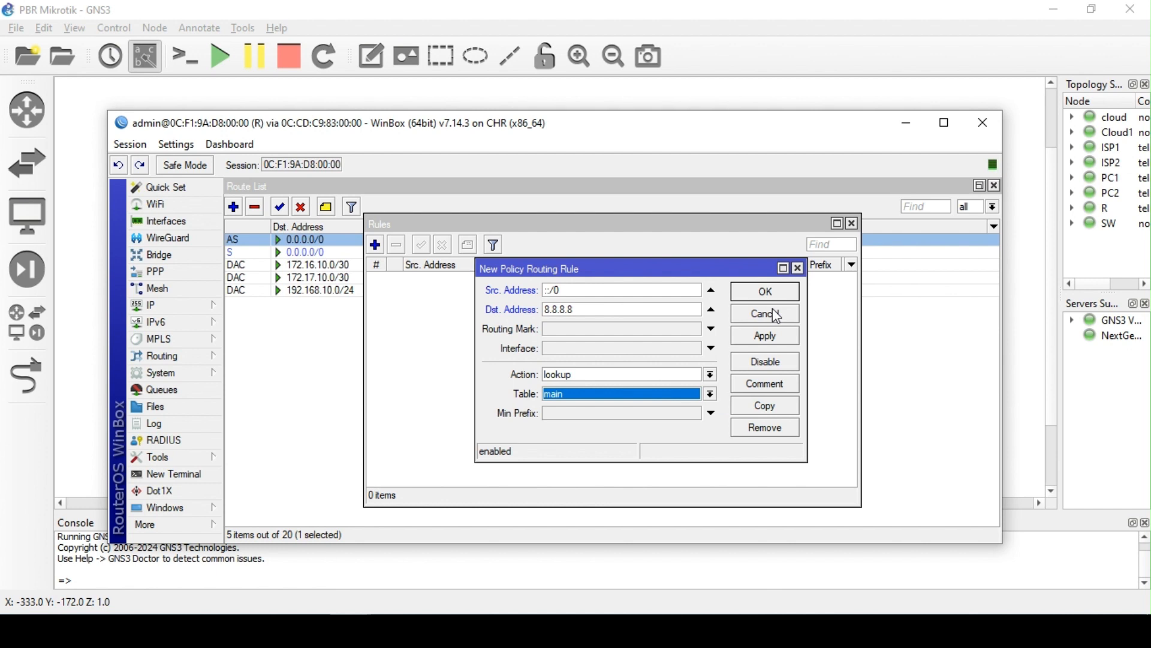
pyautogui.click(798, 268)
pyautogui.click(854, 222)
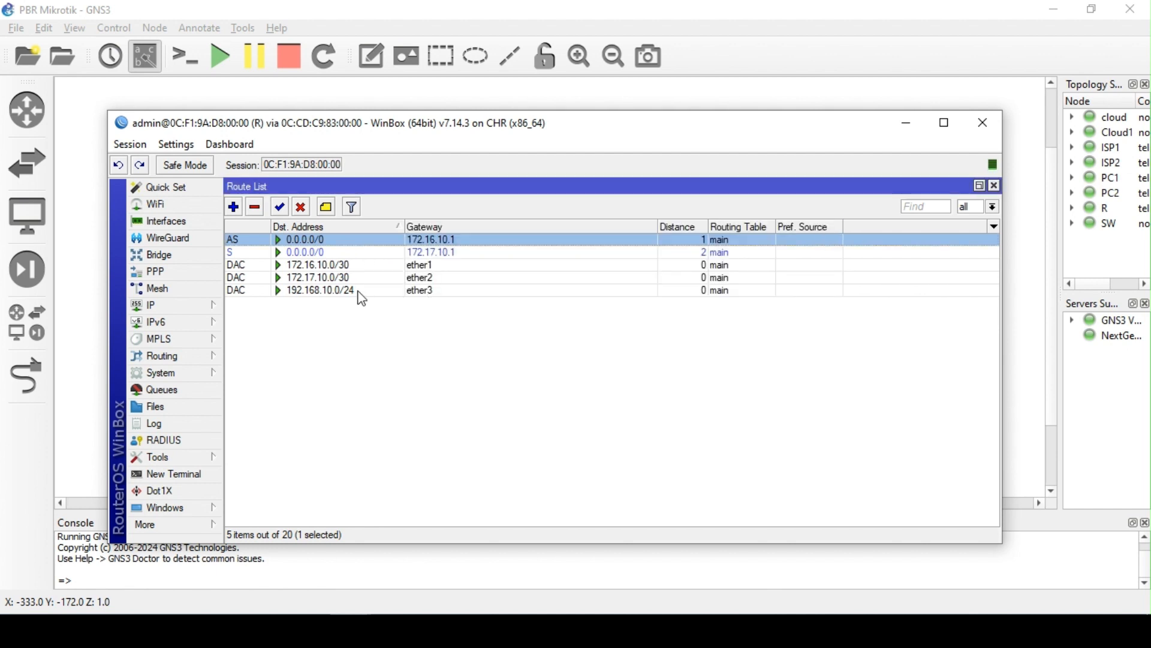
# - Create a routing table named rtab-1 with FIB enabled on router R and close the routing tables list
pyautogui.click(202, 365)
pyautogui.click(266, 576)
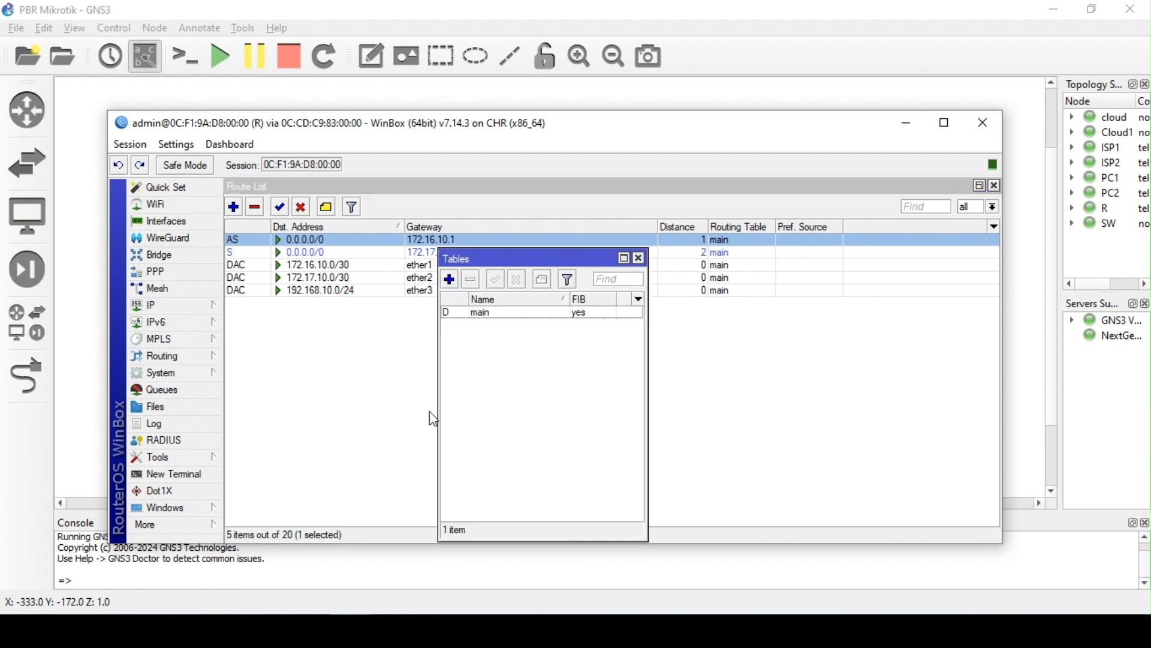
pyautogui.click(478, 315)
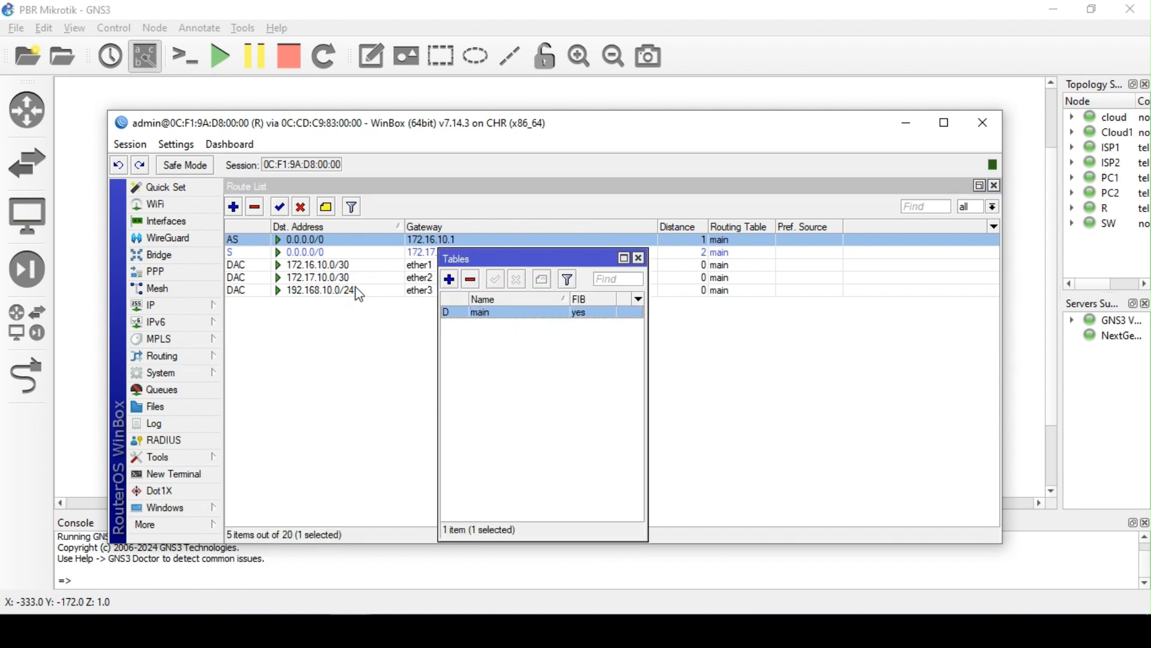
pyautogui.click(450, 279)
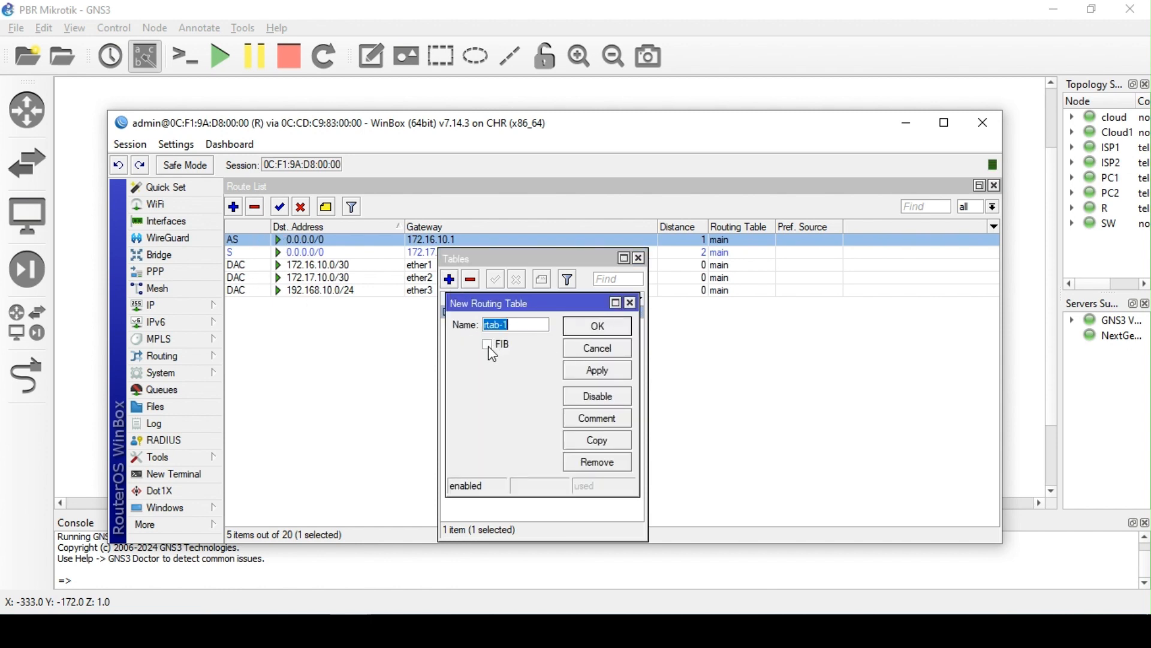
pyautogui.press('Tab')
pyautogui.click(606, 369)
pyautogui.click(599, 326)
pyautogui.click(515, 326)
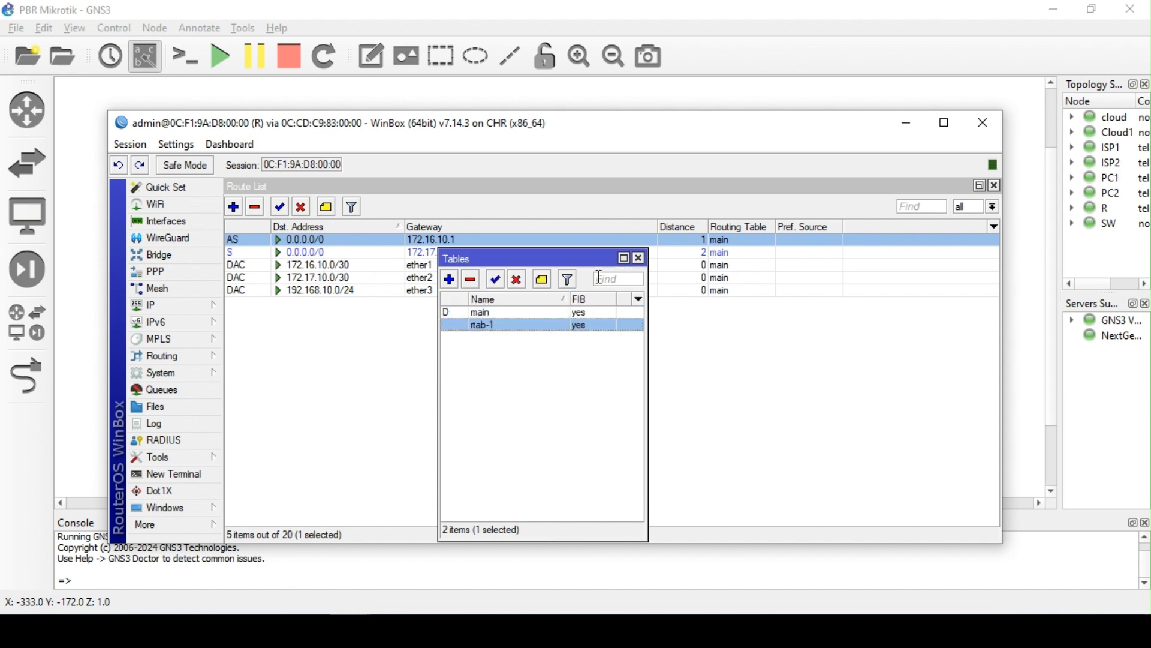
pyautogui.click(639, 258)
pyautogui.click(178, 309)
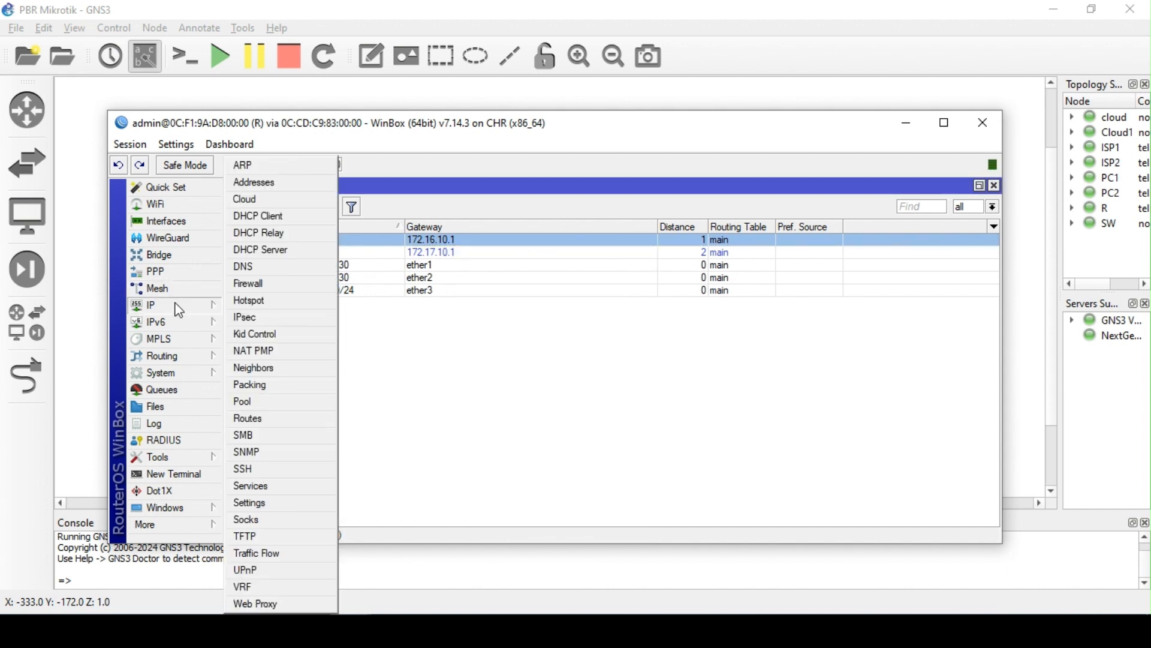
pyautogui.click(259, 417)
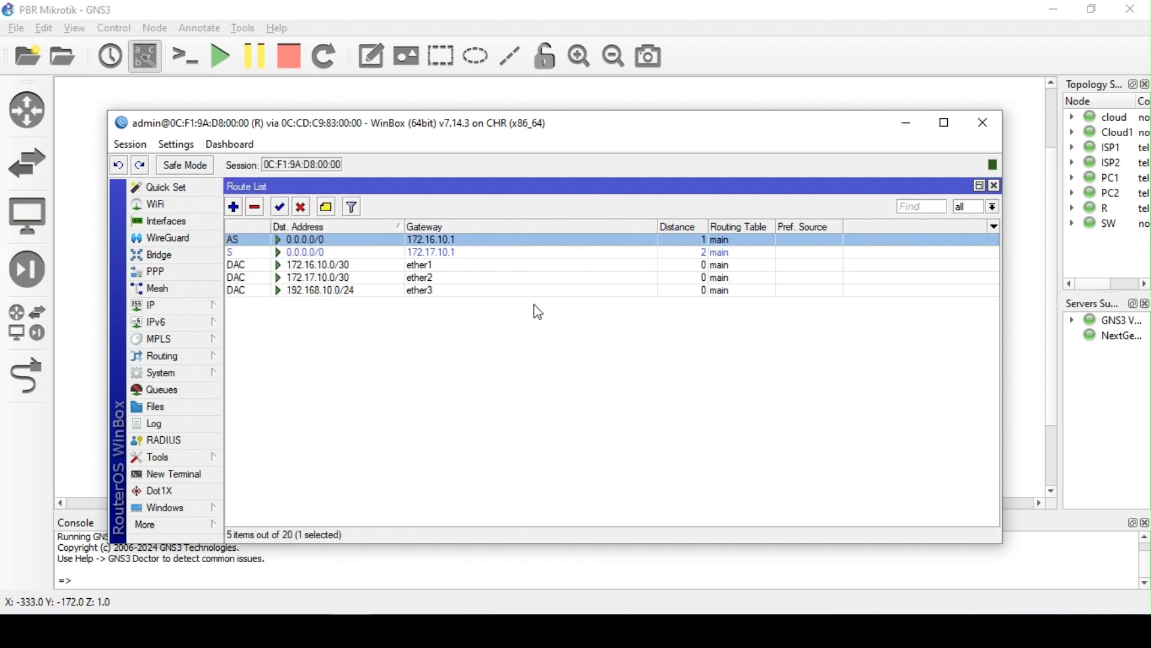
pyautogui.click(182, 310)
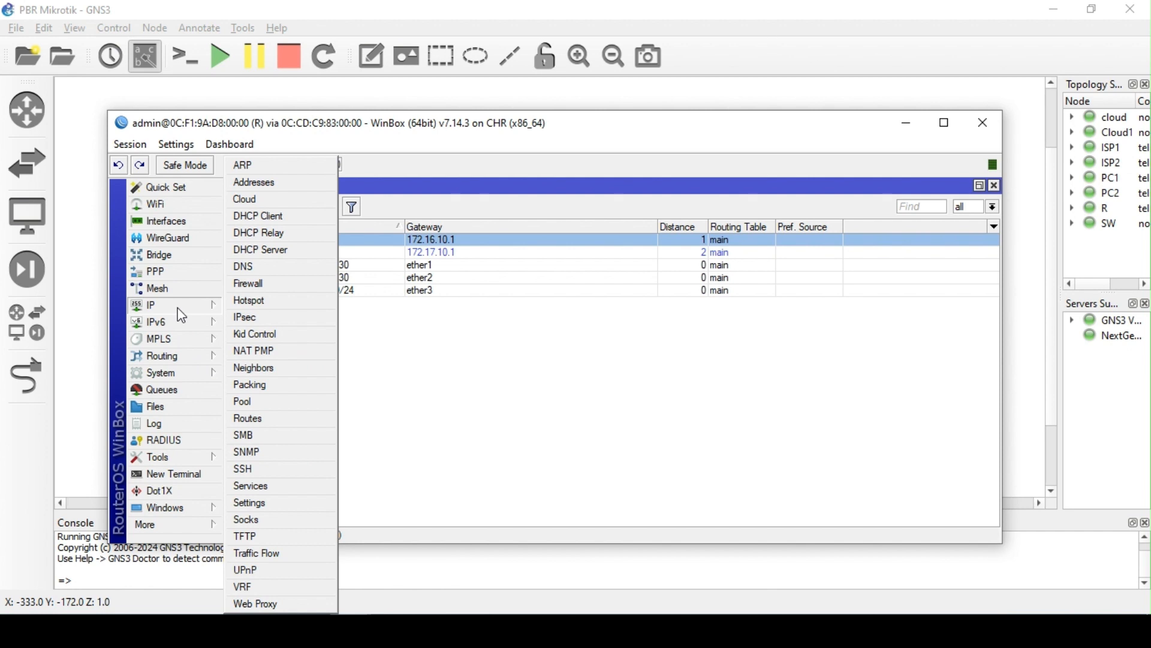
pyautogui.moveTo(178, 355)
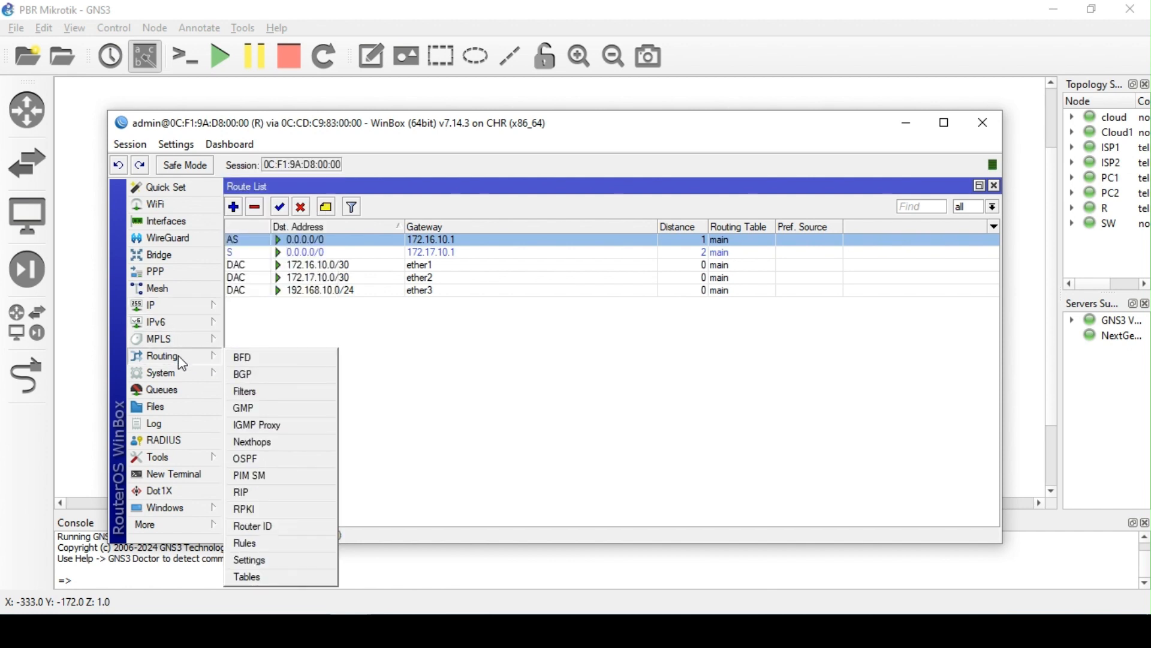
# - Start a new policy routing rule on router R with table rtab-1, source address 192.168.20.0/24 and destination address 8.8.8.8
pyautogui.click(265, 543)
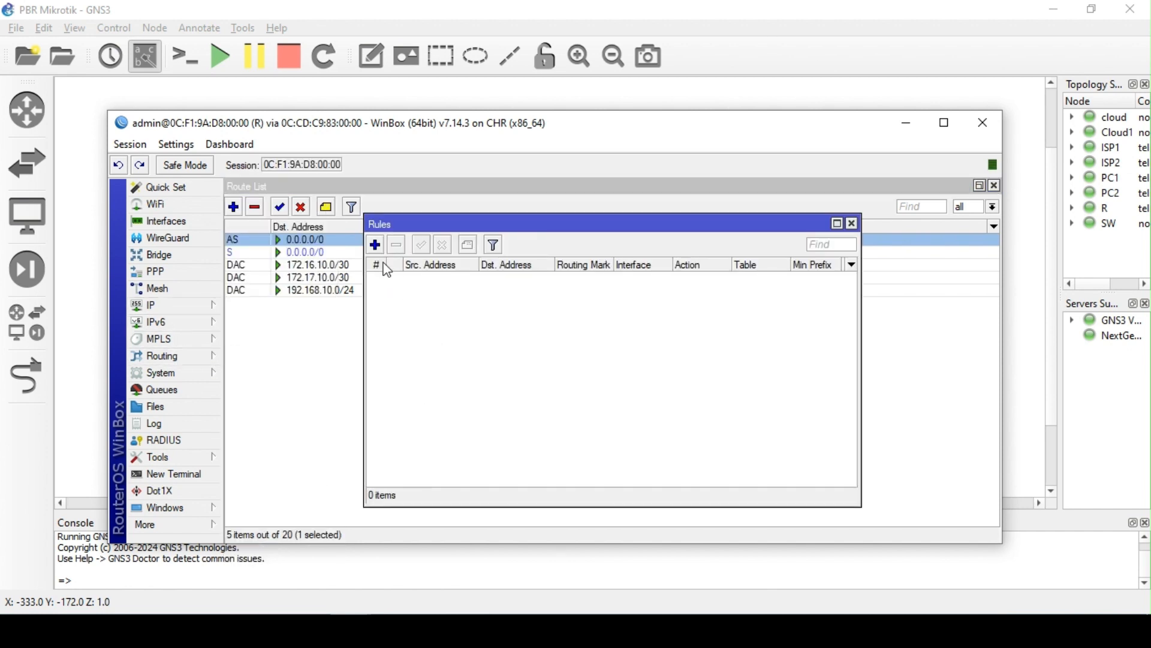
pyautogui.click(376, 246)
pyautogui.click(679, 394)
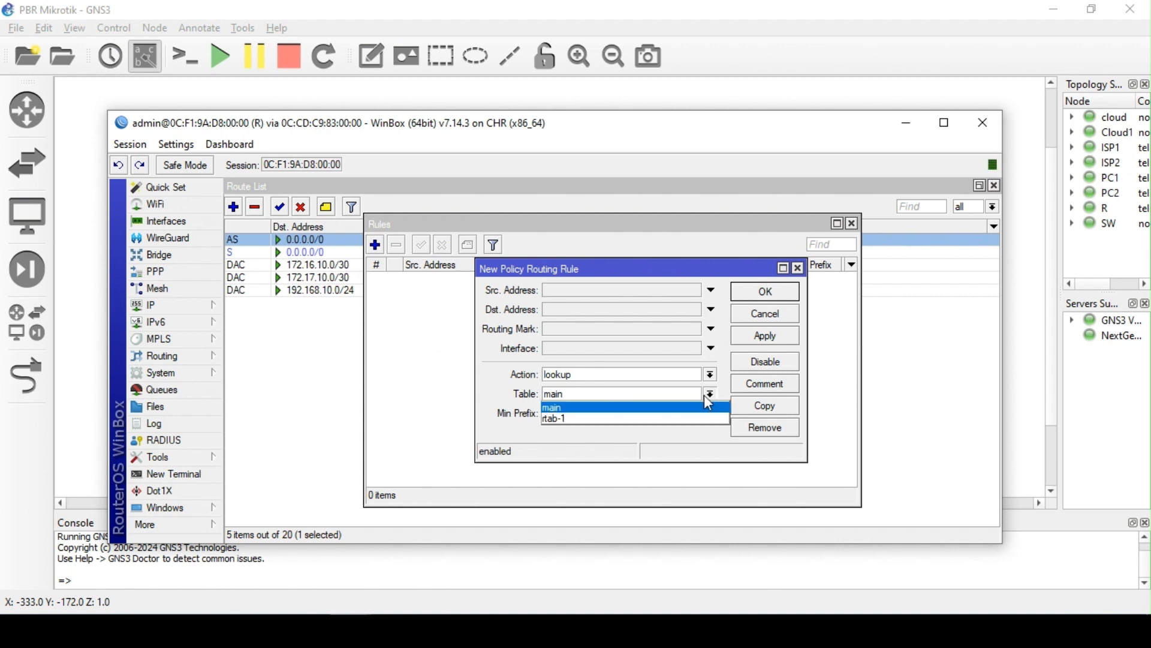
pyautogui.click(592, 413)
pyautogui.click(586, 294)
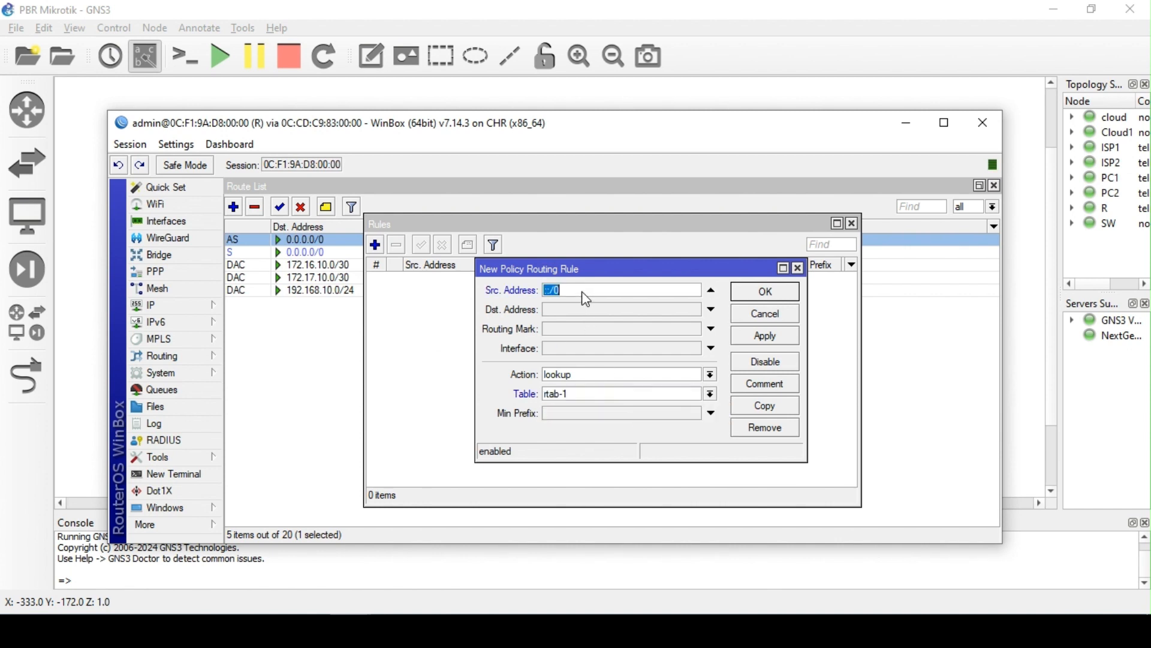
pyautogui.write('192.168.20.0/24')
pyautogui.click(596, 312)
pyautogui.write('8.8.8.8')
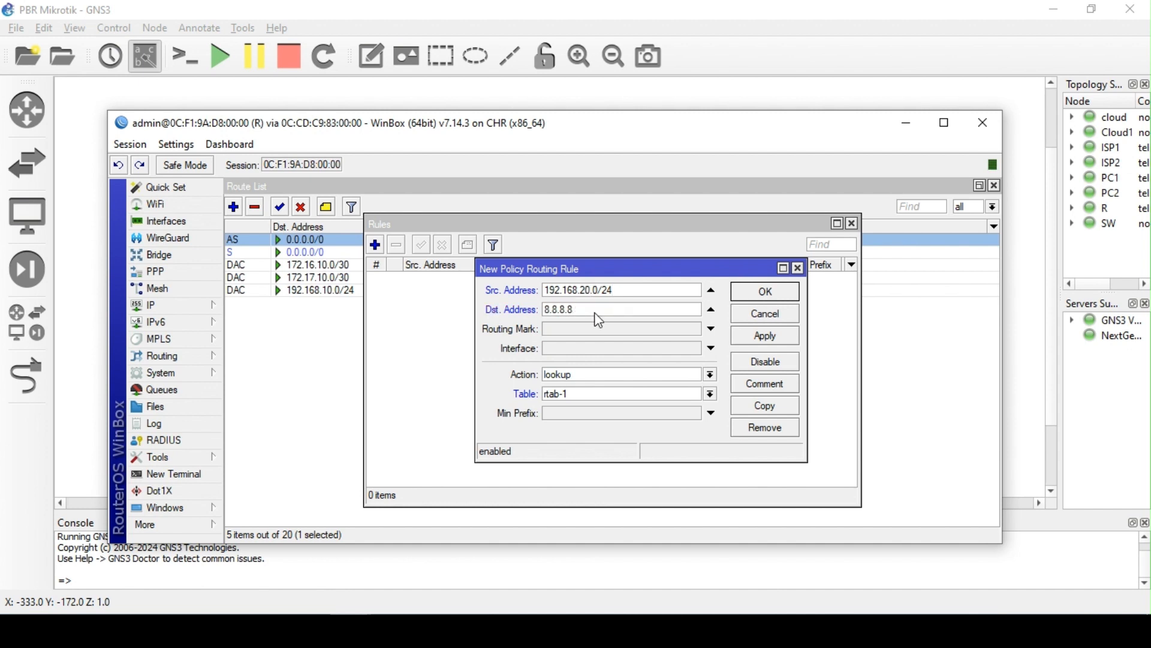
pyautogui.click(634, 358)
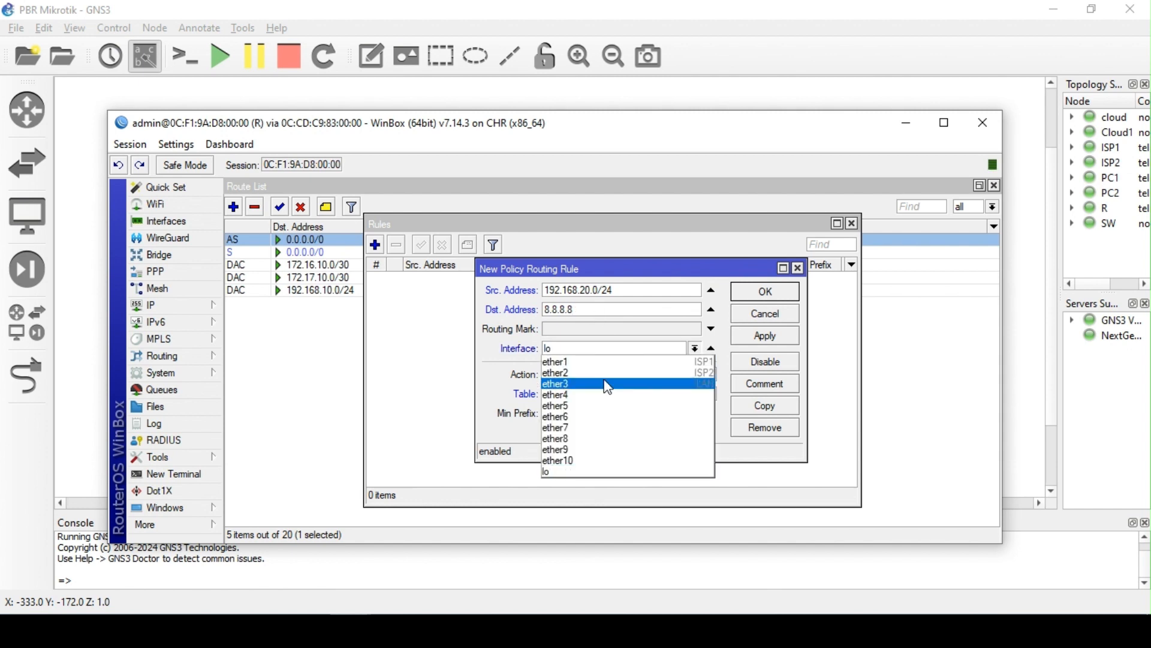
pyautogui.click(608, 384)
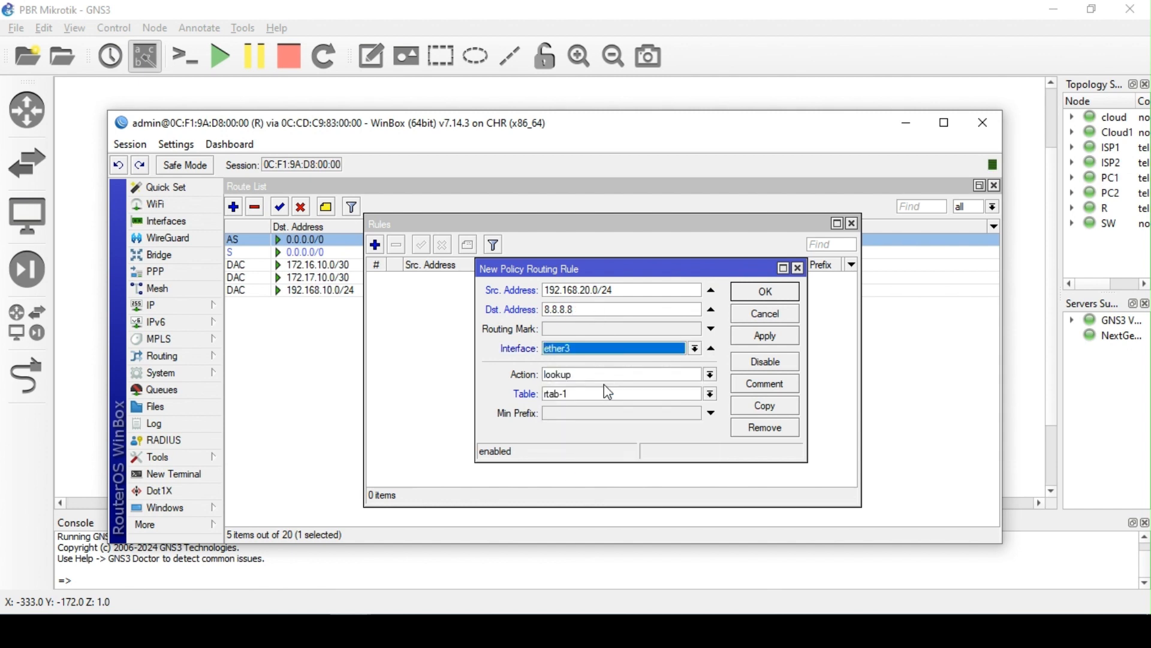
pyautogui.click(712, 349)
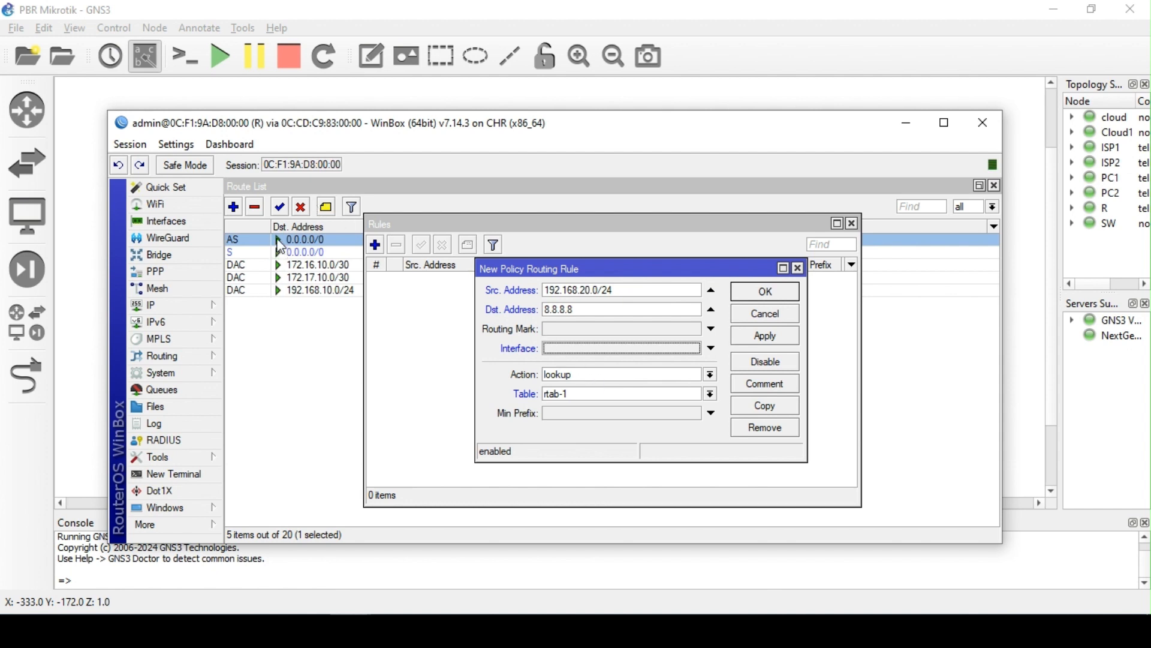
# - Set the rule's action to lookup only in table, correct its source address to 192.168.10.0/24, save it and close the rules list
pyautogui.click(711, 375)
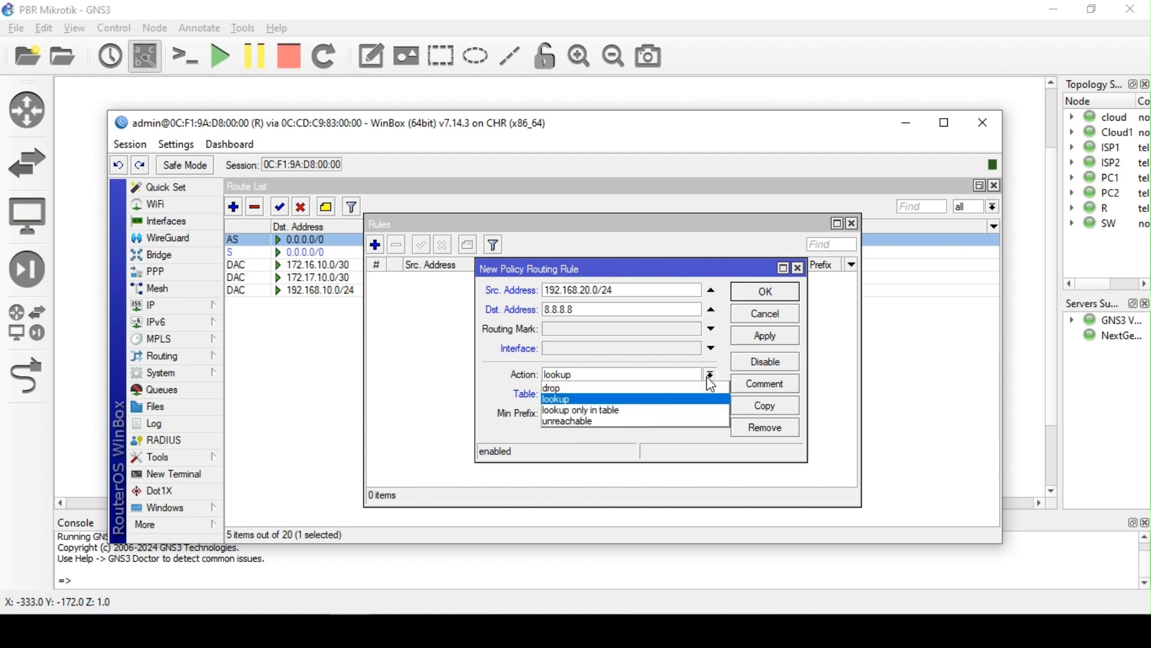
pyautogui.click(652, 410)
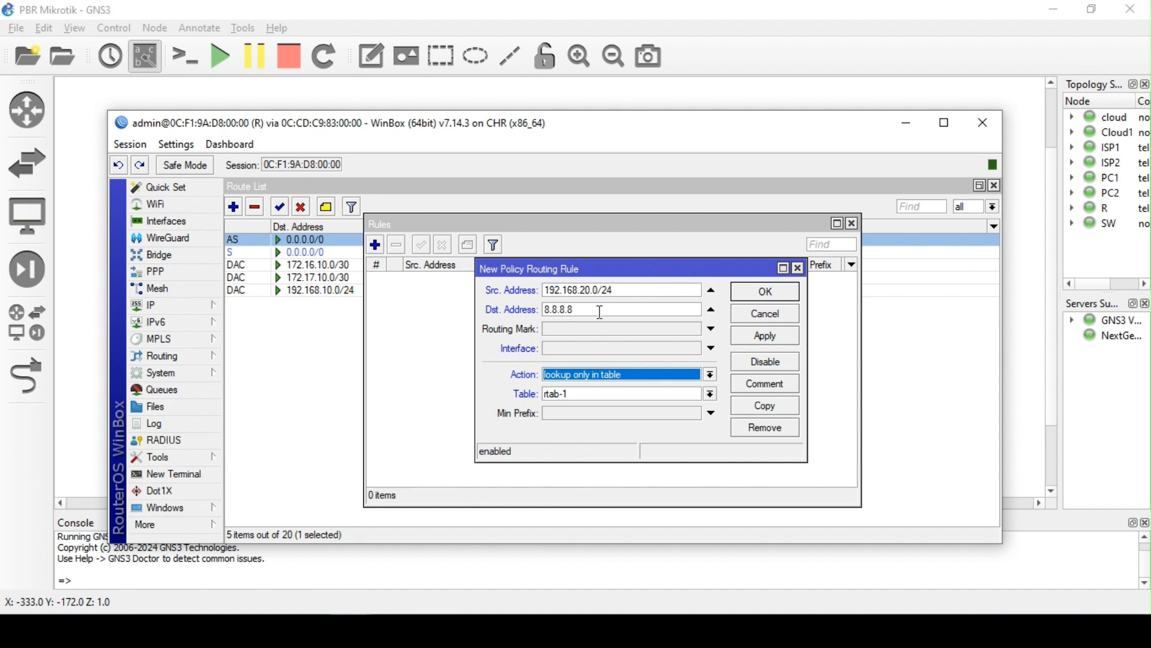
pyautogui.click(587, 291)
pyautogui.press('BackSpace')
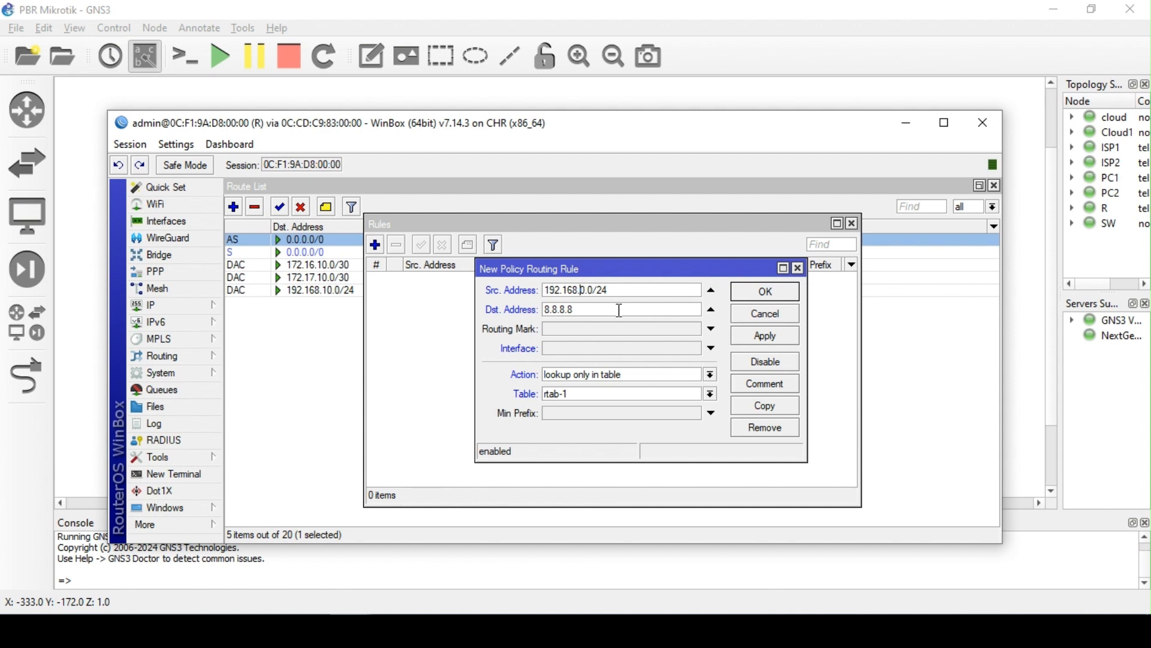
pyautogui.write('1')
pyautogui.click(599, 312)
pyautogui.click(765, 336)
pyautogui.click(767, 292)
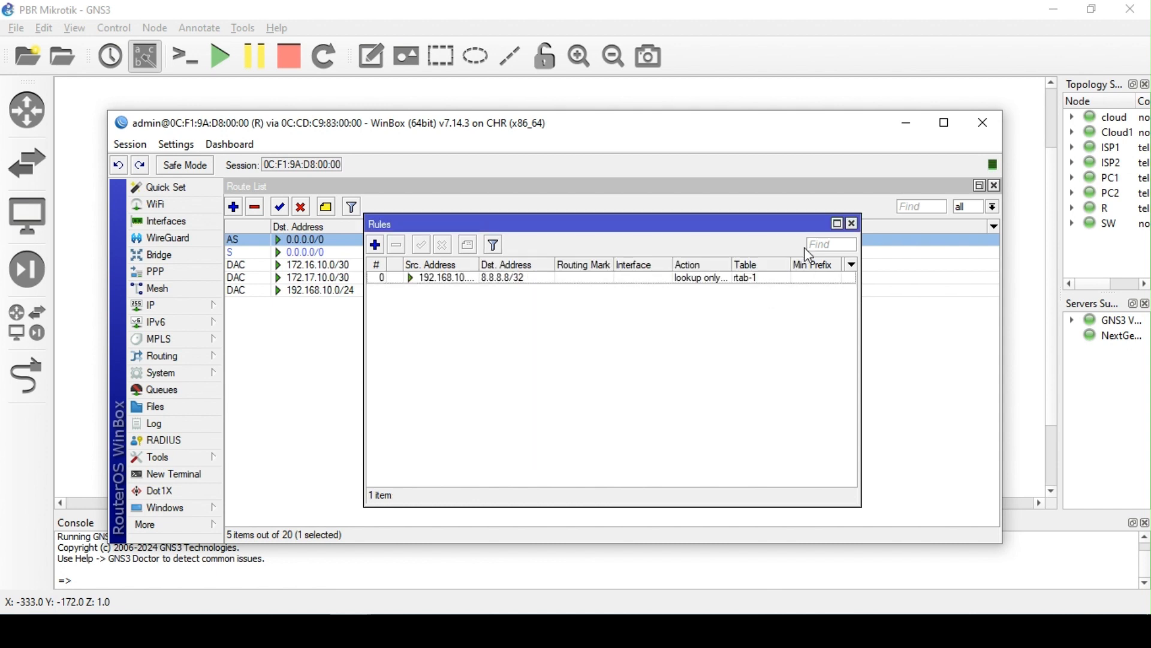
pyautogui.click(853, 224)
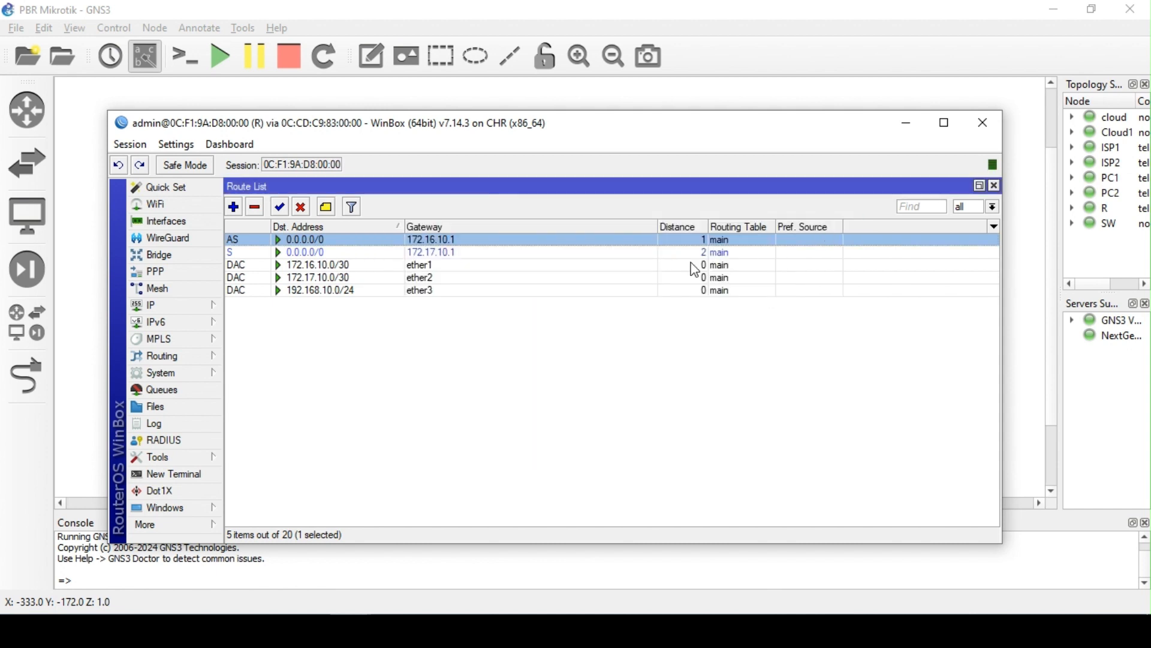
# - Assign the default route through gateway 172.17.10.1 to routing table rtab-1 and save it
pyautogui.click(316, 254)
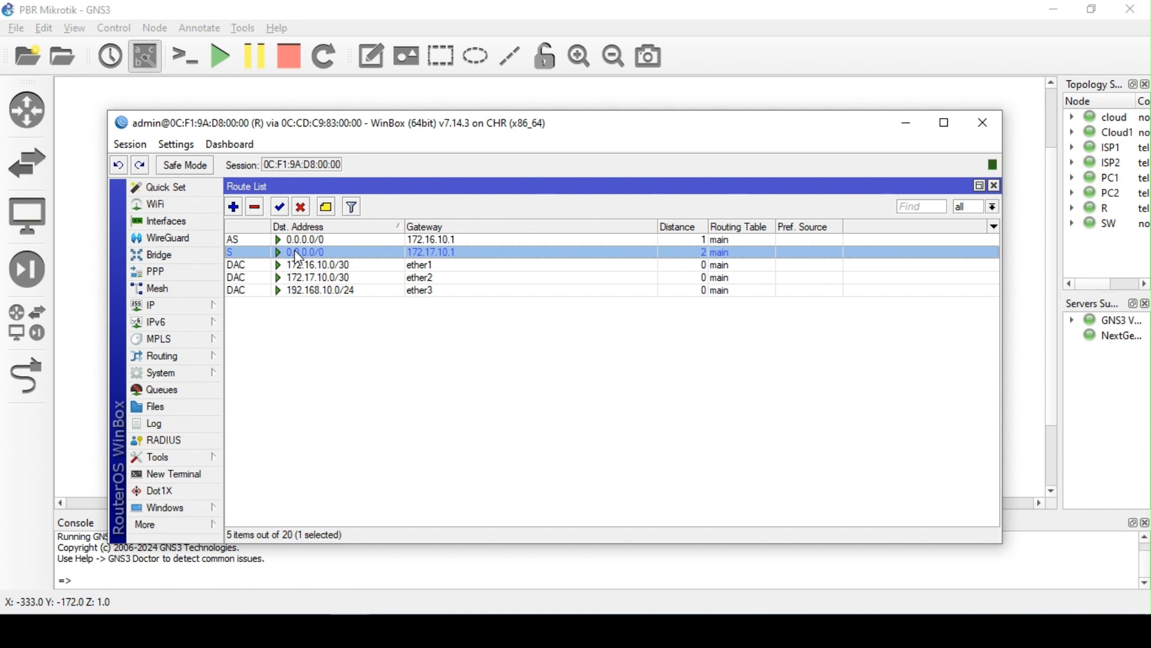
pyautogui.doubleClick(427, 251)
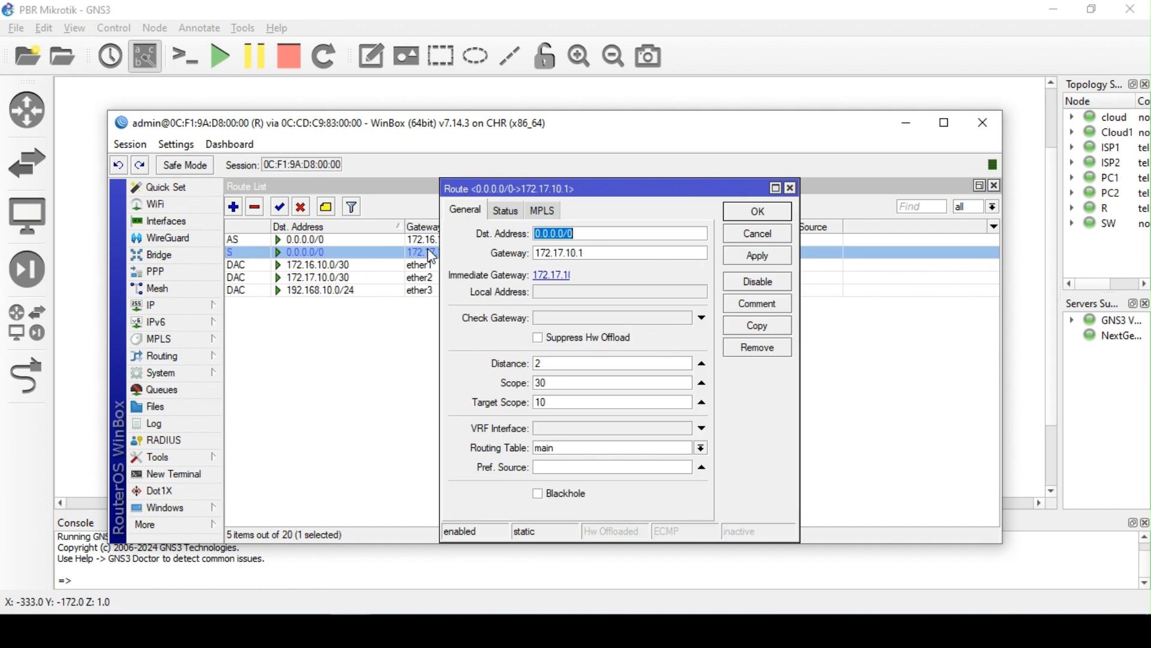
pyautogui.click(701, 447)
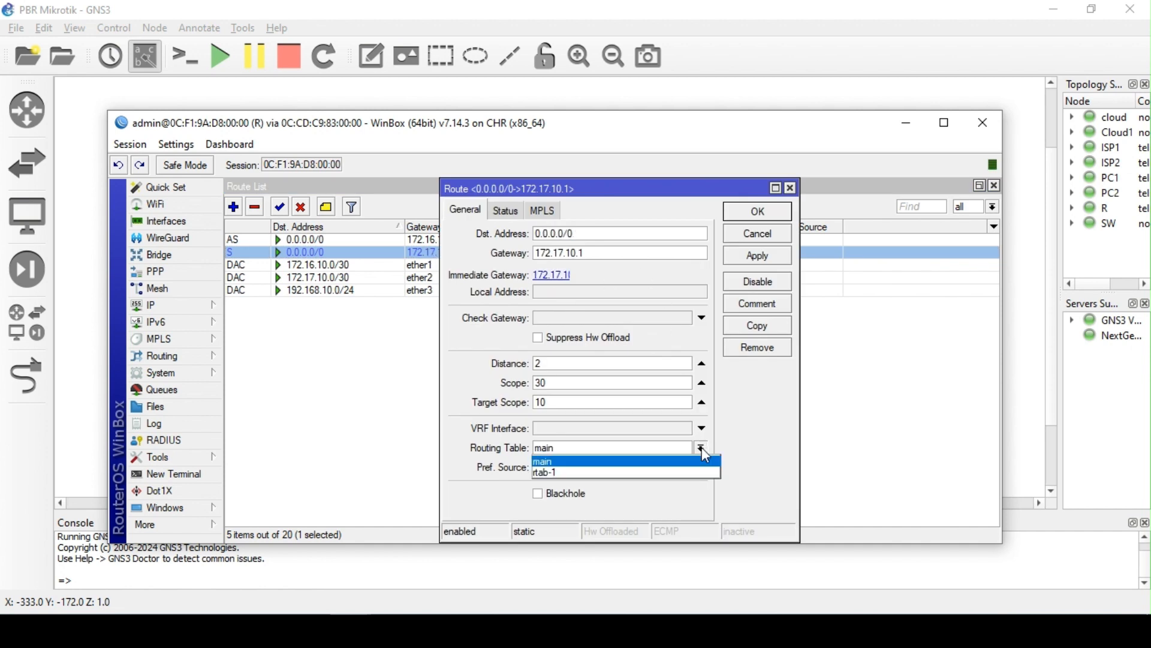
pyautogui.click(595, 469)
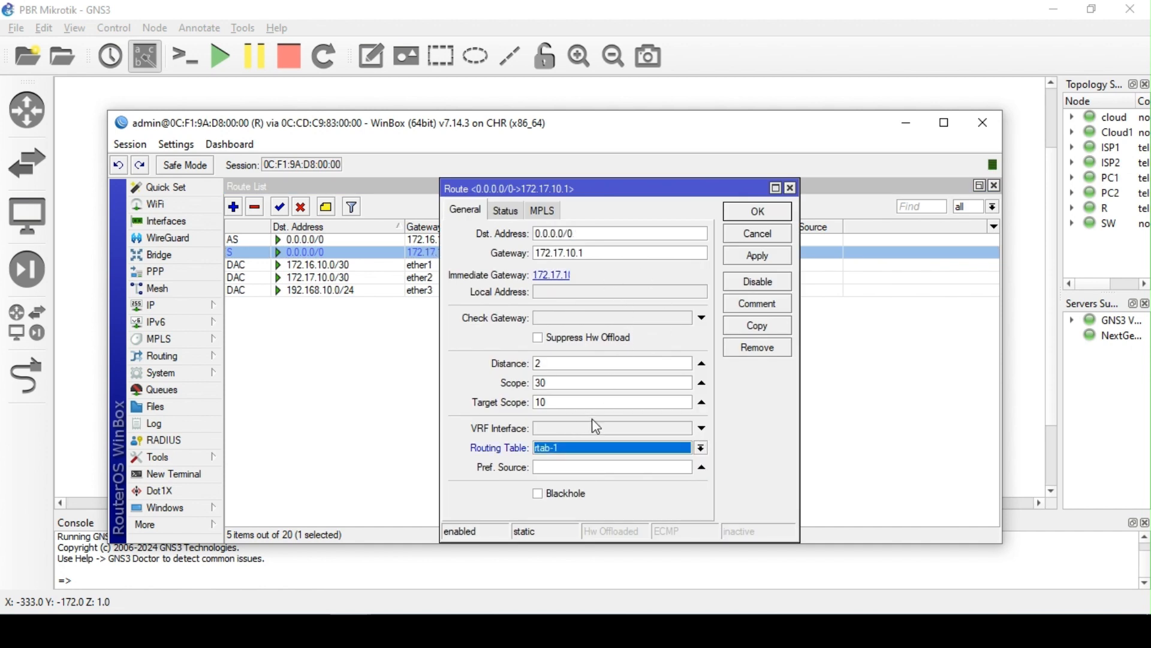
pyautogui.click(758, 258)
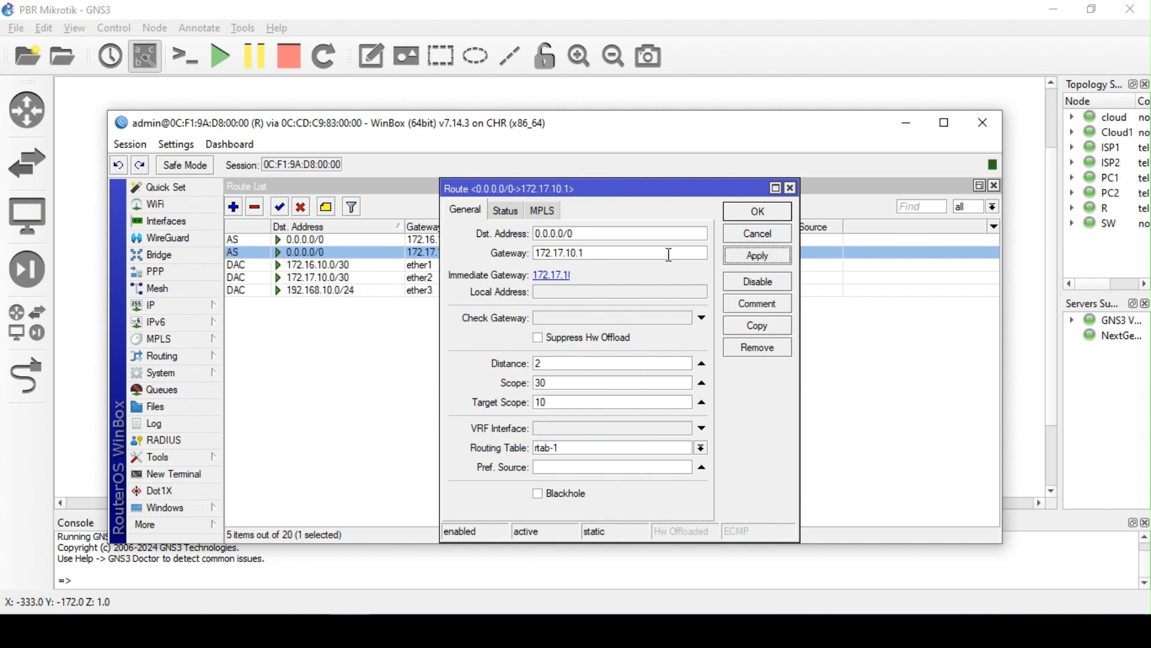
pyautogui.click(758, 213)
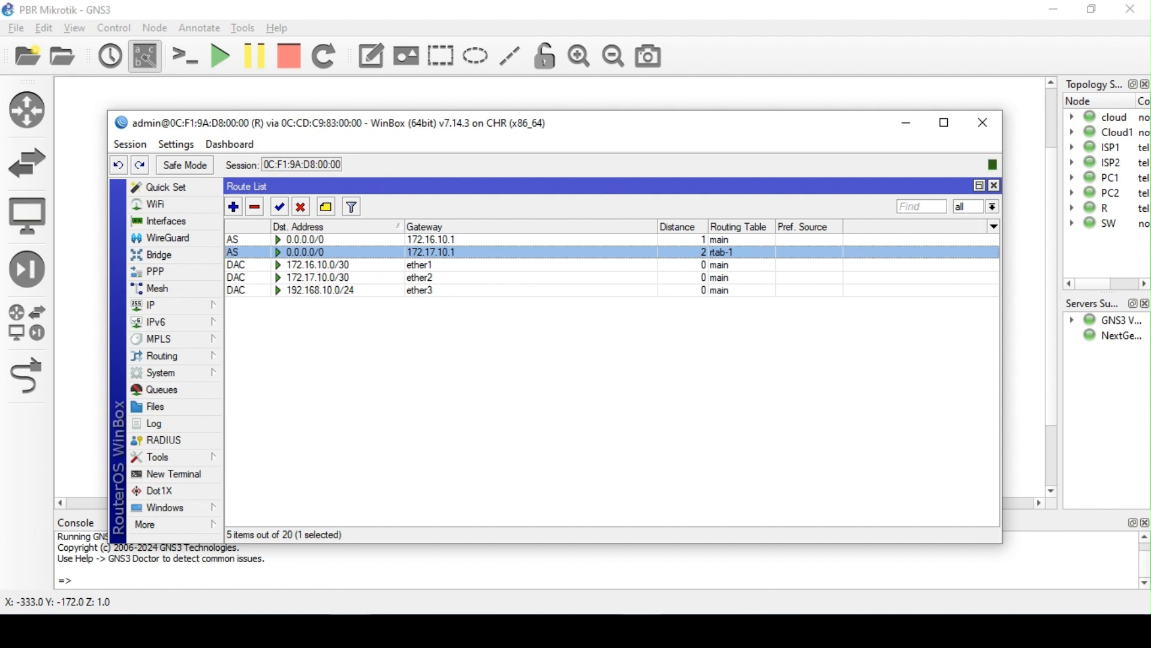
# - Switch to the PC1 console, rerun the trace to 8.8.8.8 and stop it after the first few hops
pyautogui.click(639, 630)
pyautogui.press('Up')
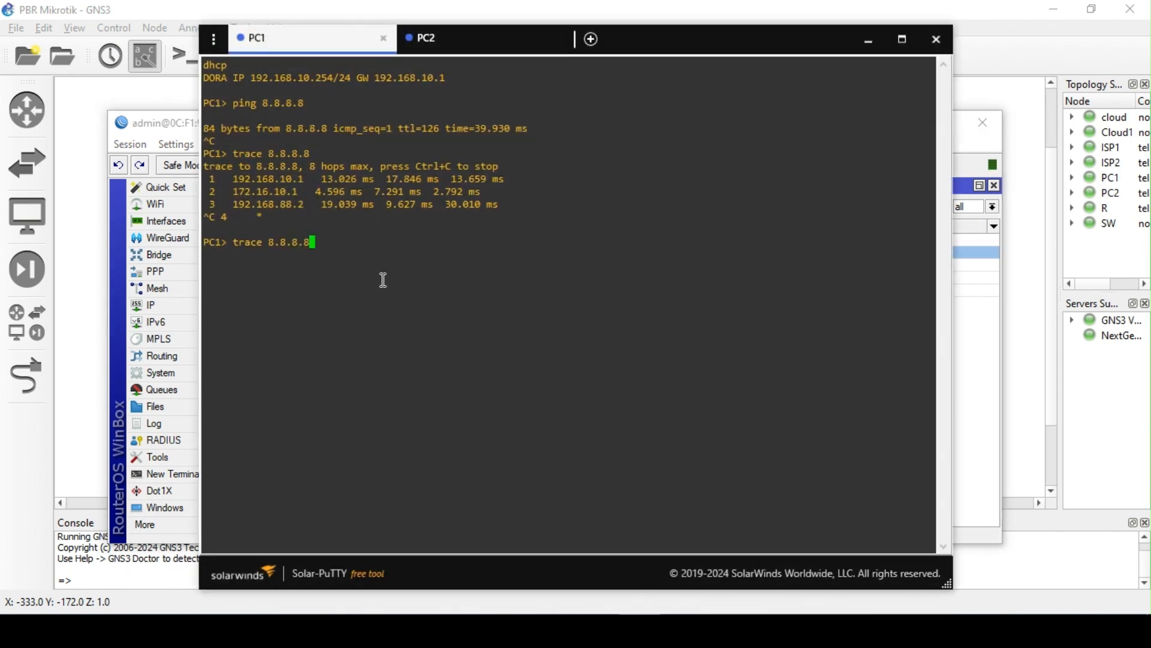
pyautogui.press('Return')
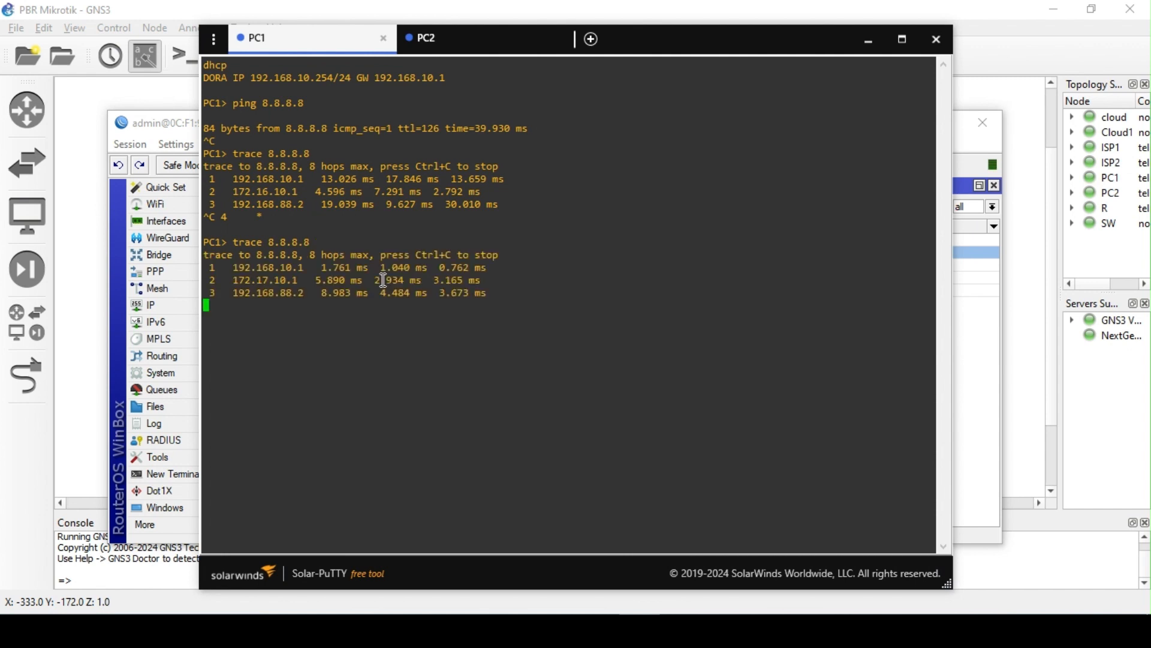
pyautogui.hotkey('ctrl', 'c')
# - Return to WinBox and review the settings of the 172.17.10.1 default route and of the policy routing rule for 8.8.8.8
pyautogui.click(965, 294)
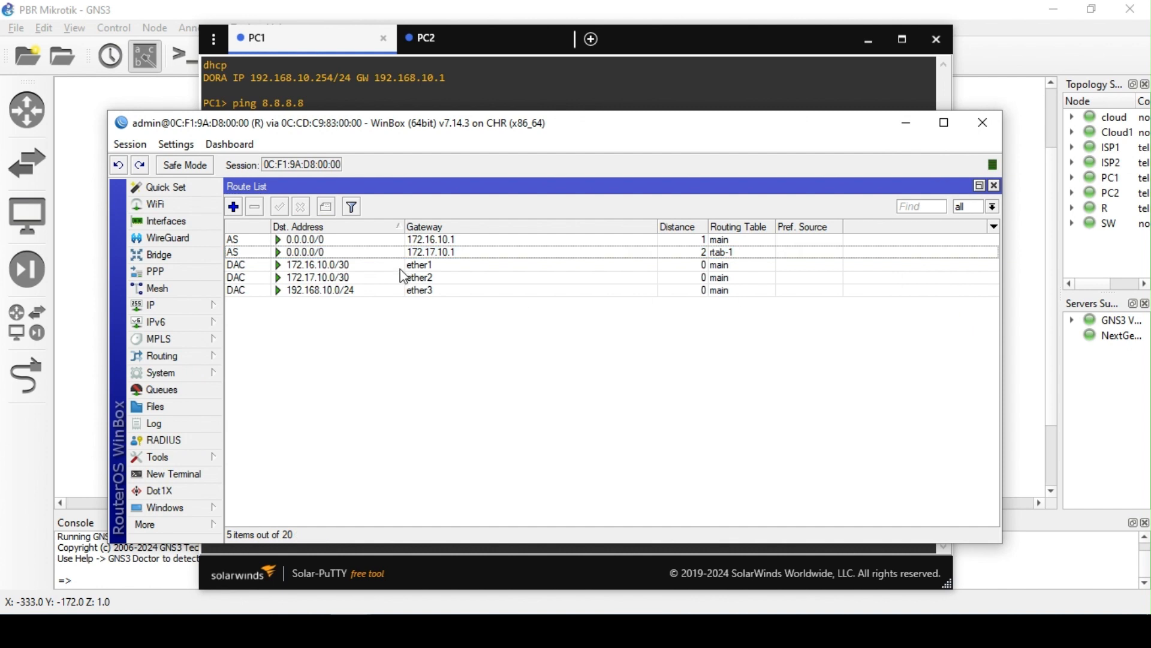
pyautogui.doubleClick(345, 254)
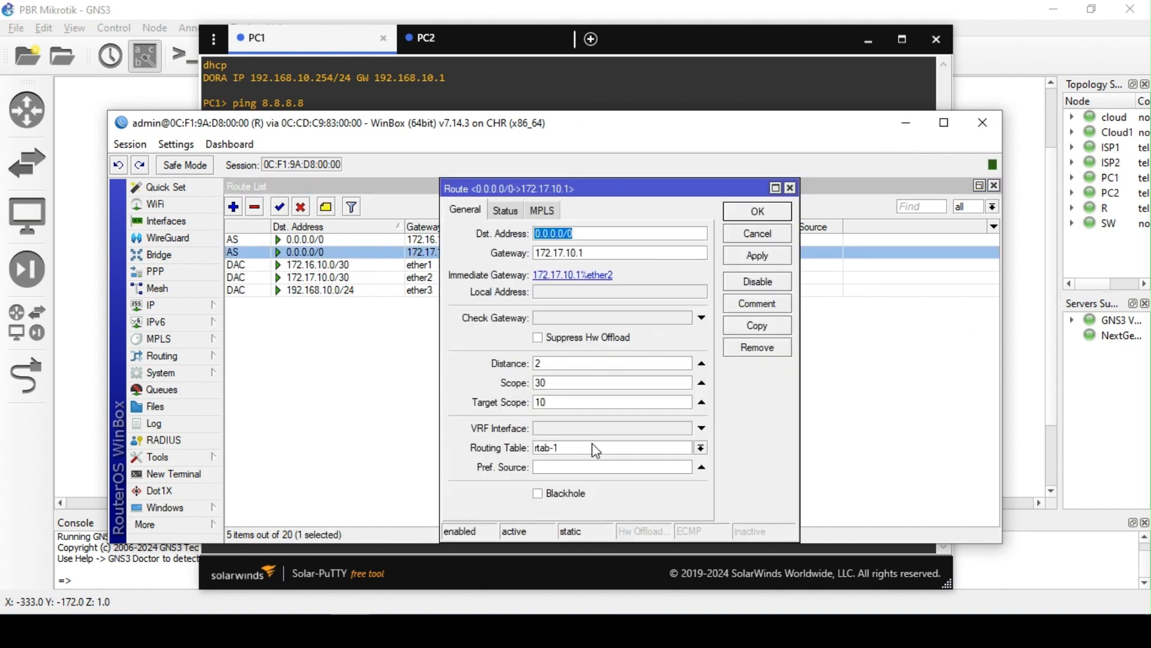
pyautogui.click(749, 212)
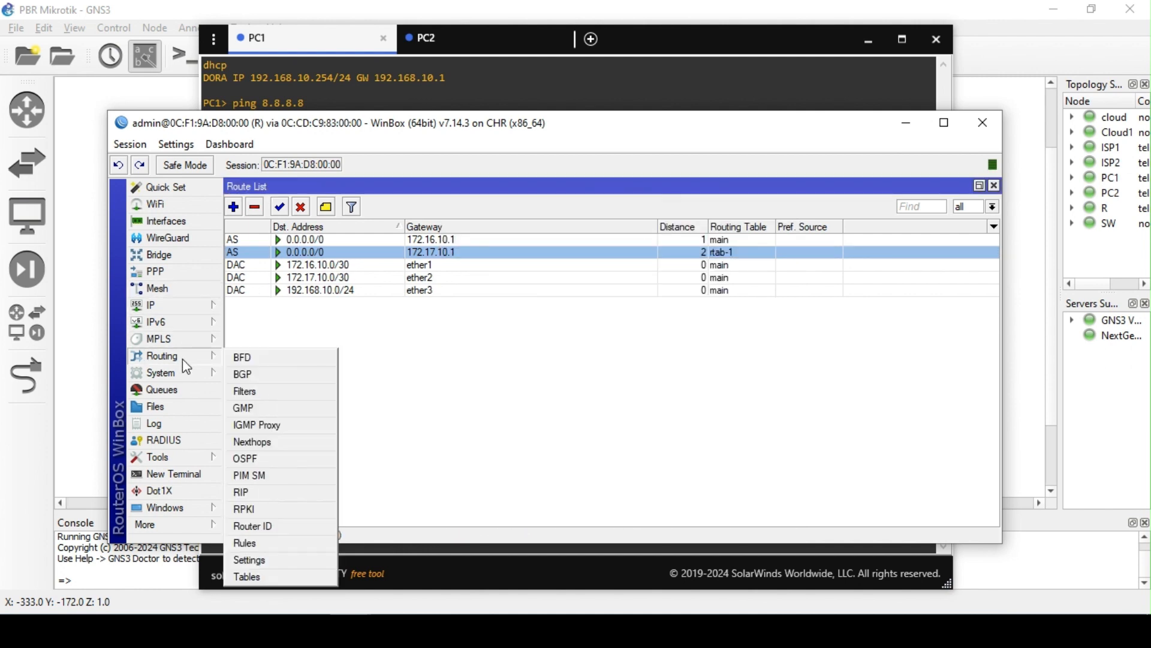
pyautogui.click(247, 543)
pyautogui.doubleClick(522, 277)
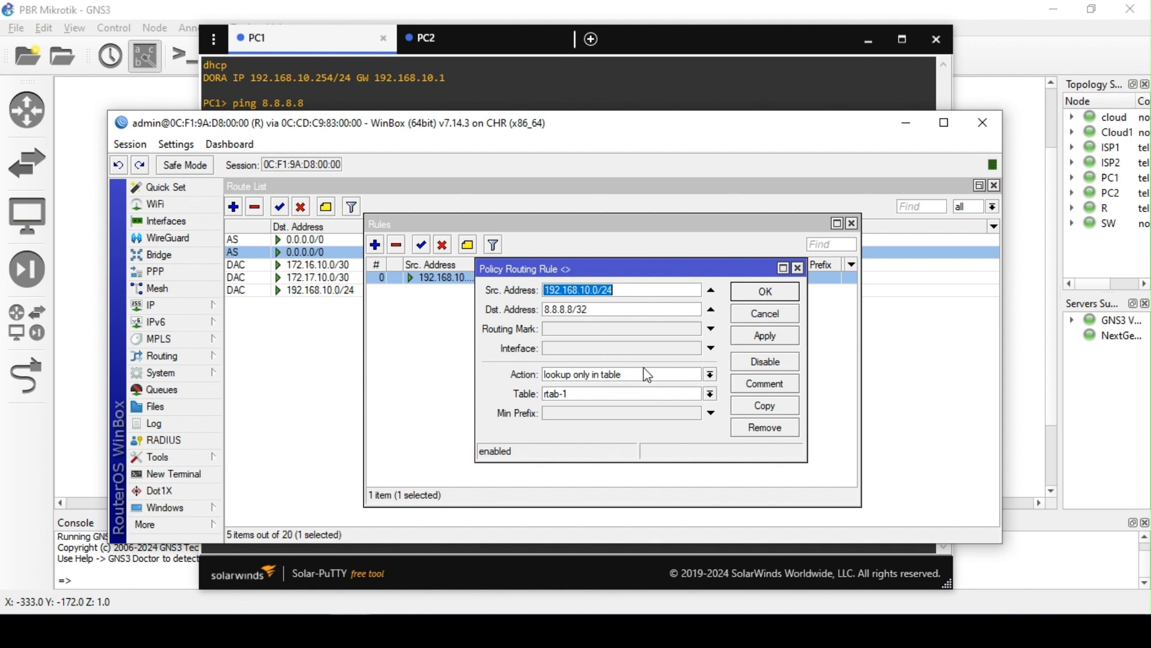
pyautogui.click(765, 291)
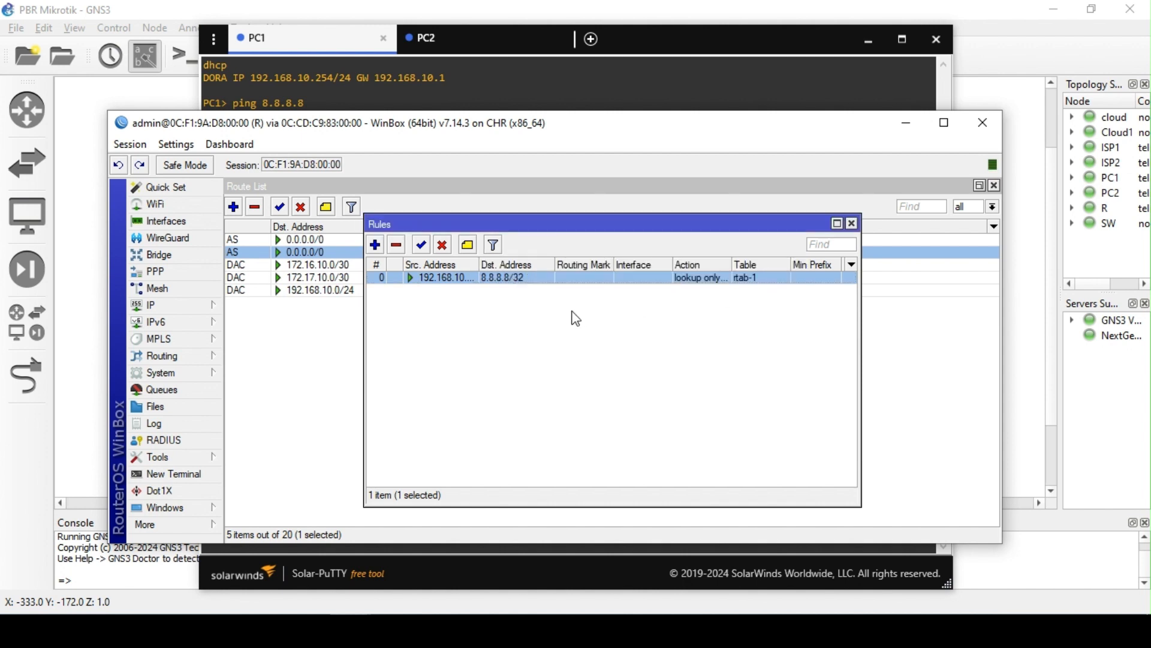
# - Recheck PC1's trace output and inspect the default route through gateway 172.16.10.1 in router R's route list
pyautogui.click(447, 77)
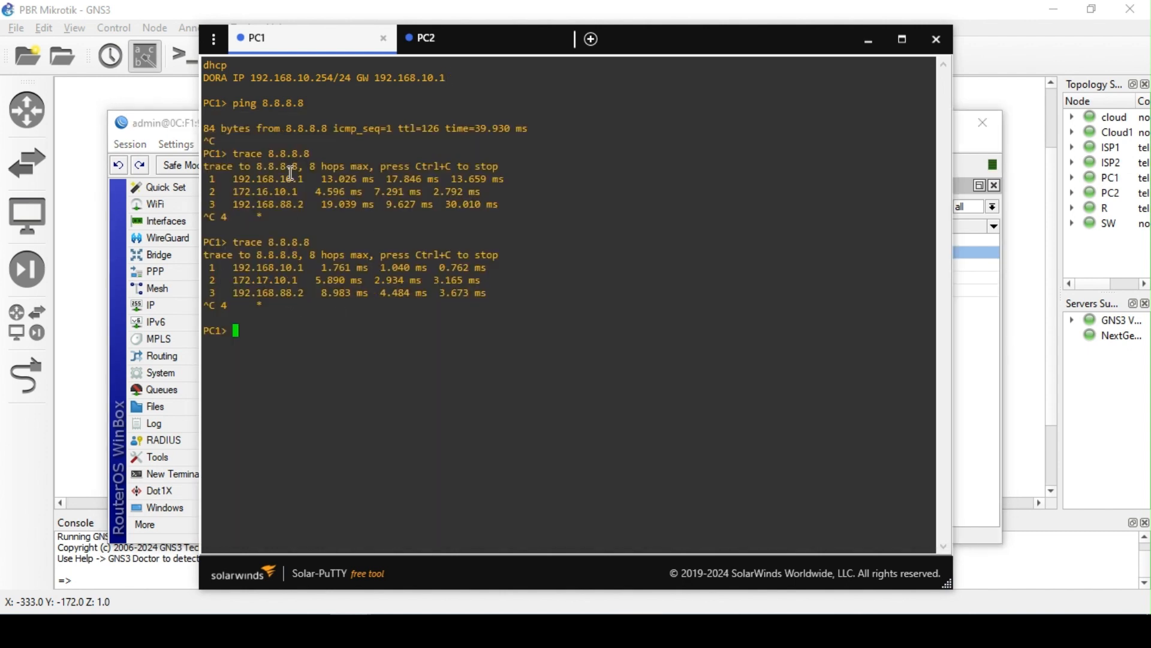
pyautogui.click(173, 126)
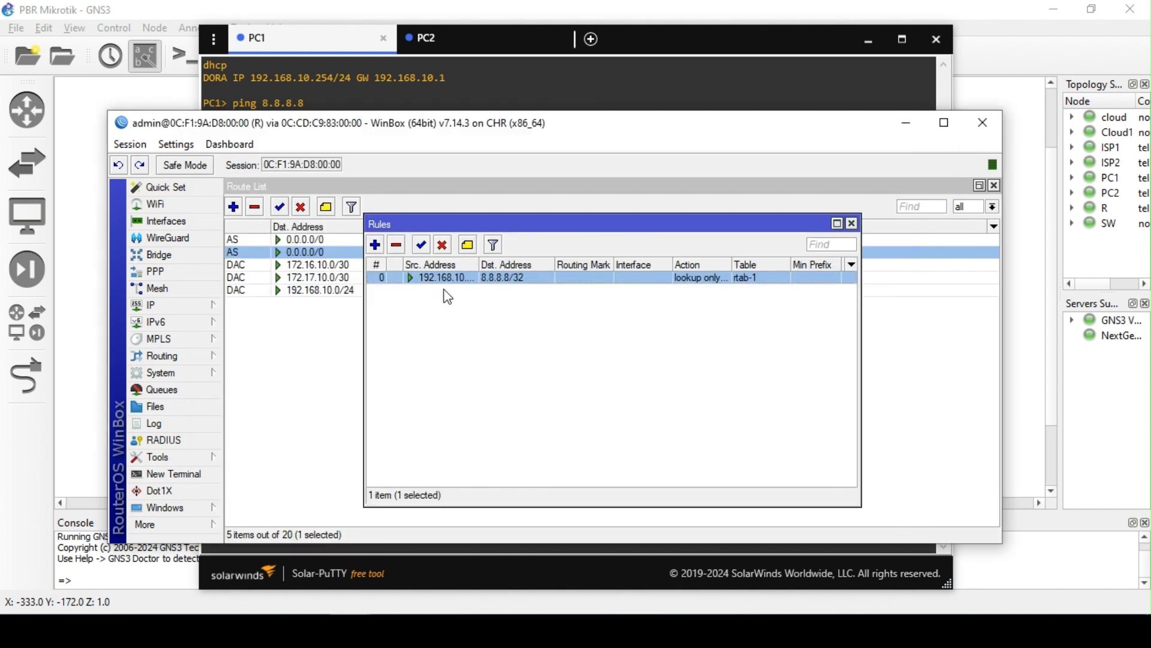
pyautogui.click(310, 240)
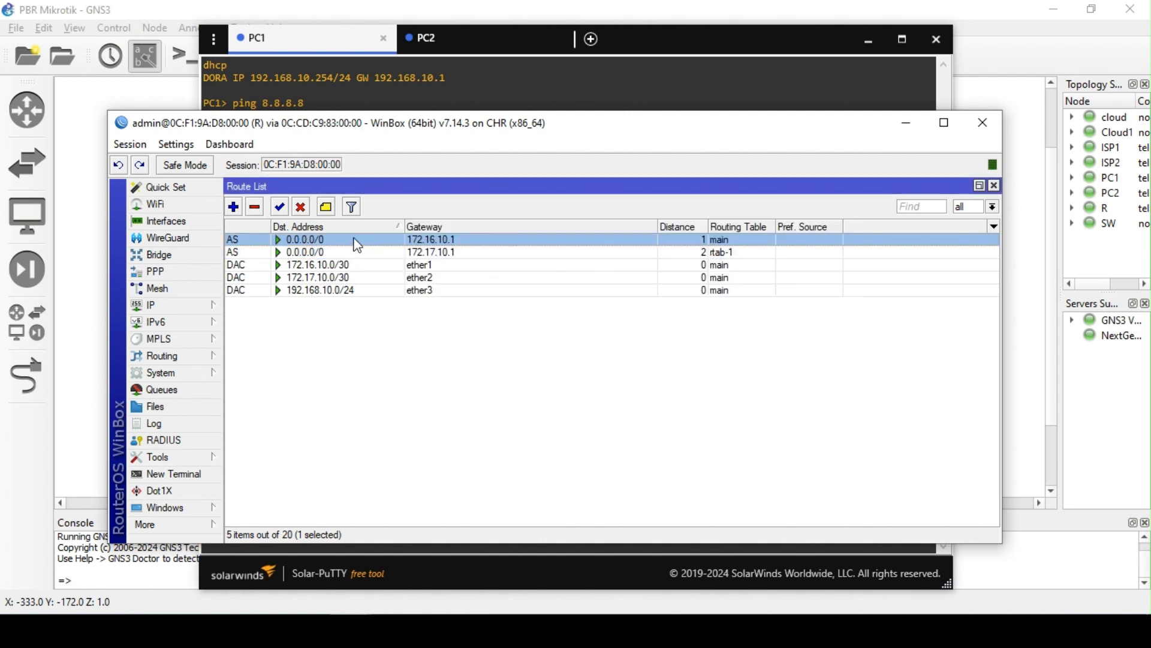
pyautogui.doubleClick(358, 239)
pyautogui.click(787, 213)
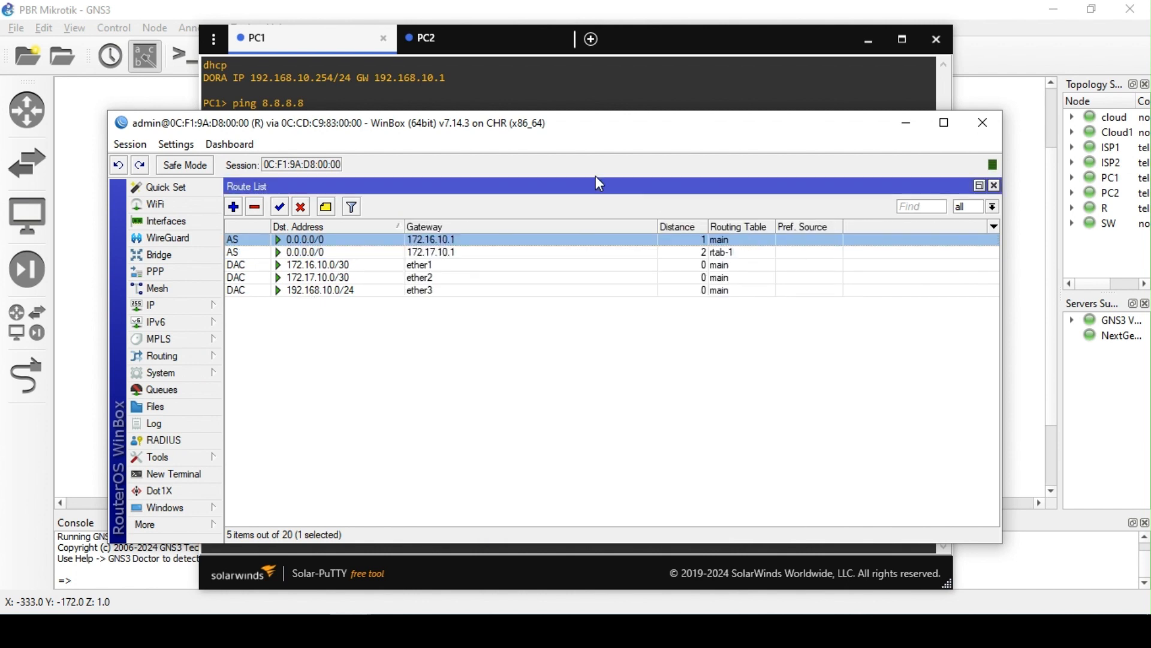
# - Switch to the PC2 console, rerun the trace to 8.8.8.8 and stop it after the first few hops
pyautogui.click(507, 41)
pyautogui.press('Up')
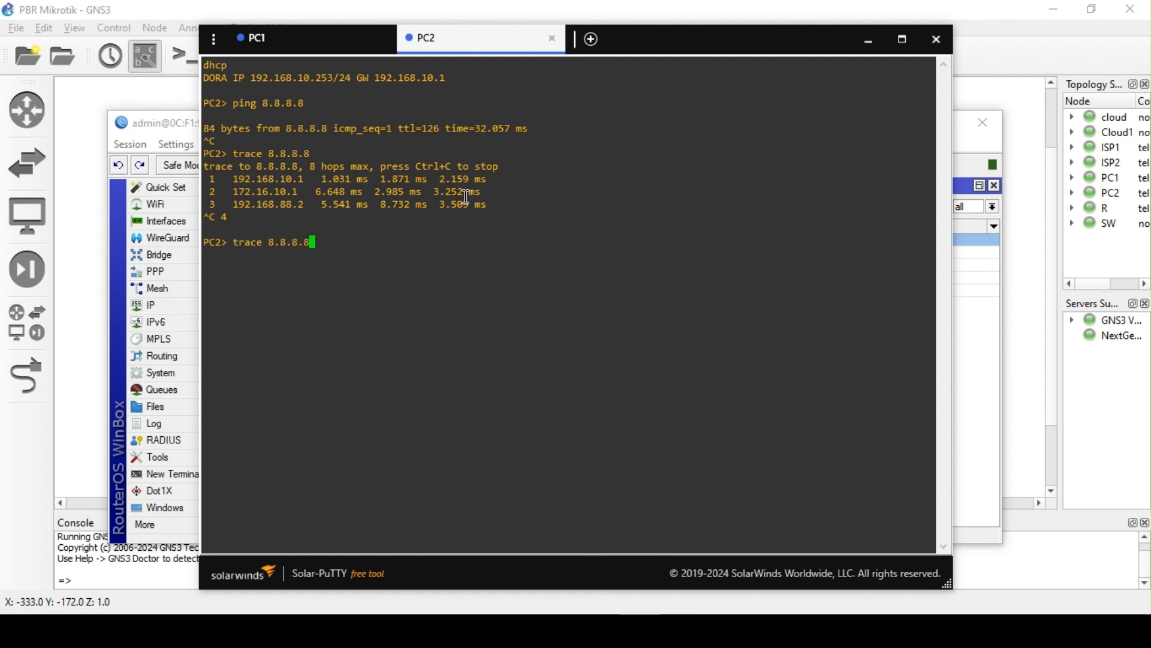
pyautogui.press('Return')
pyautogui.hotkey('ctrl', 'c')
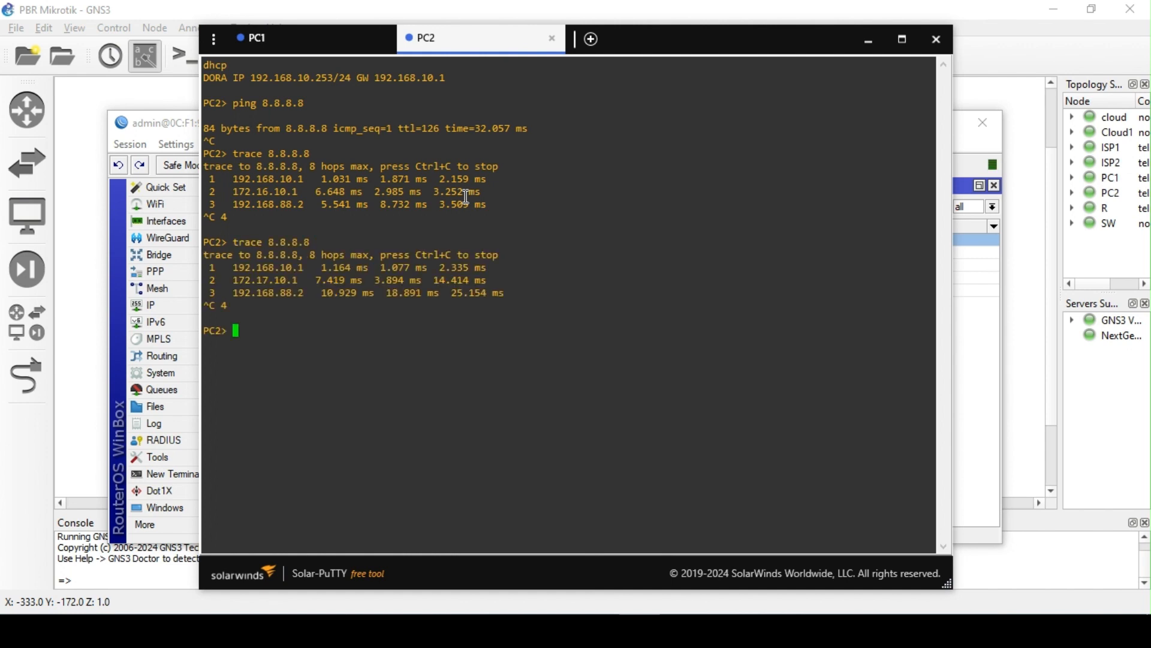
# - Return to WinBox and set the routing table of the 172.17.10.1 default route to main
pyautogui.click(148, 127)
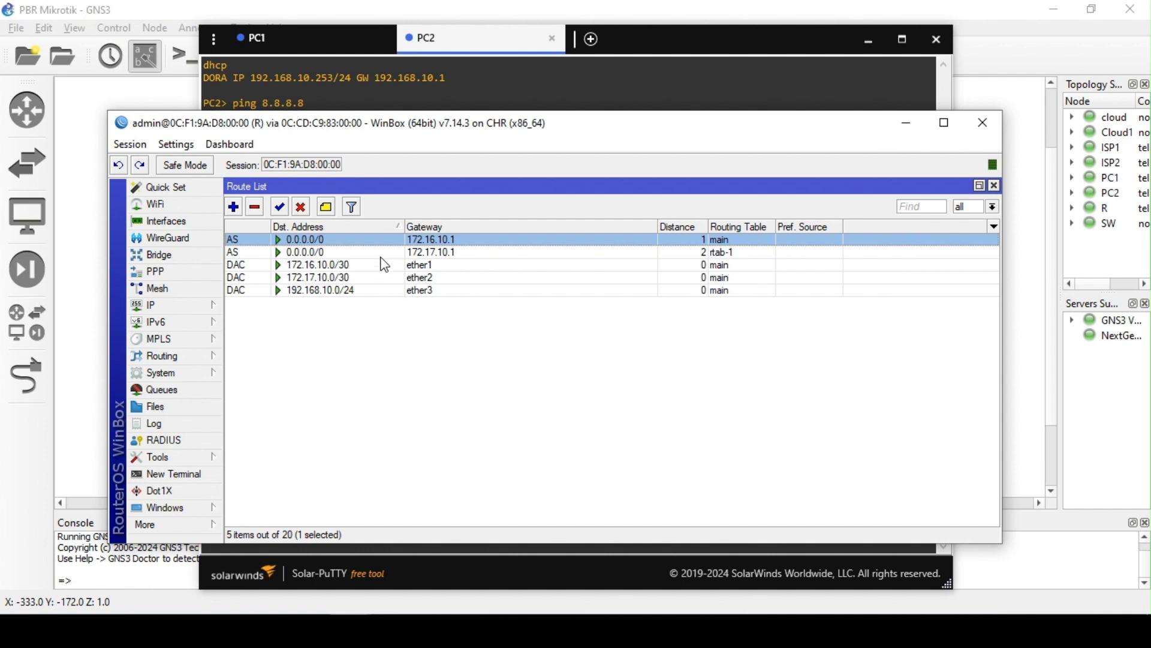
pyautogui.doubleClick(345, 252)
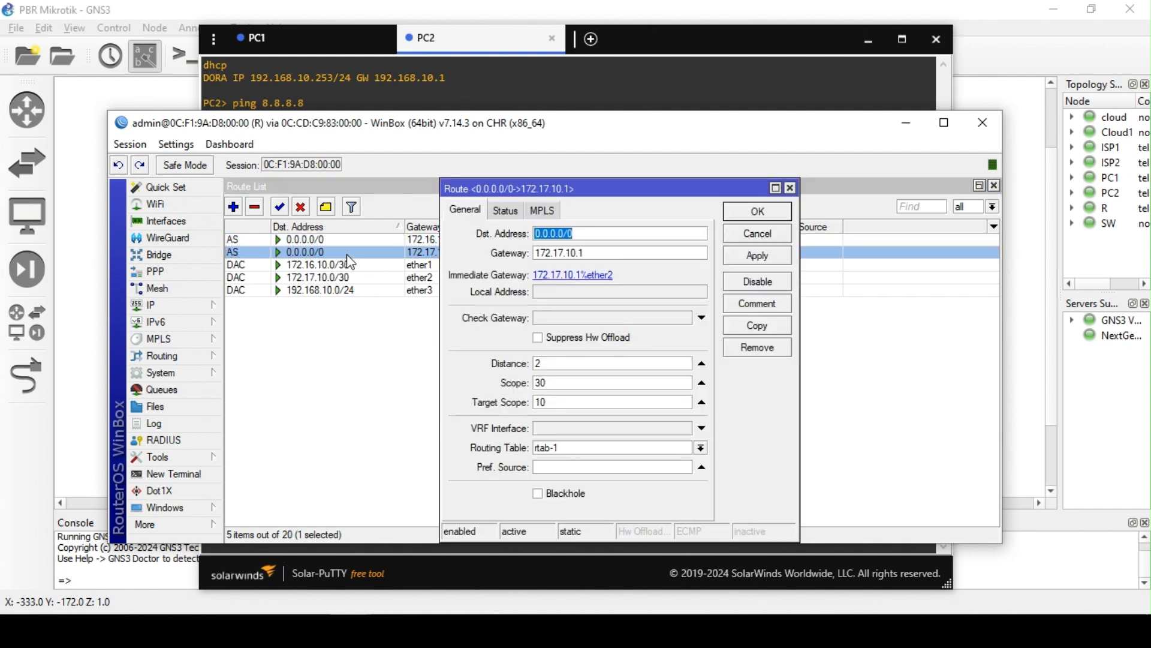
pyautogui.click(702, 448)
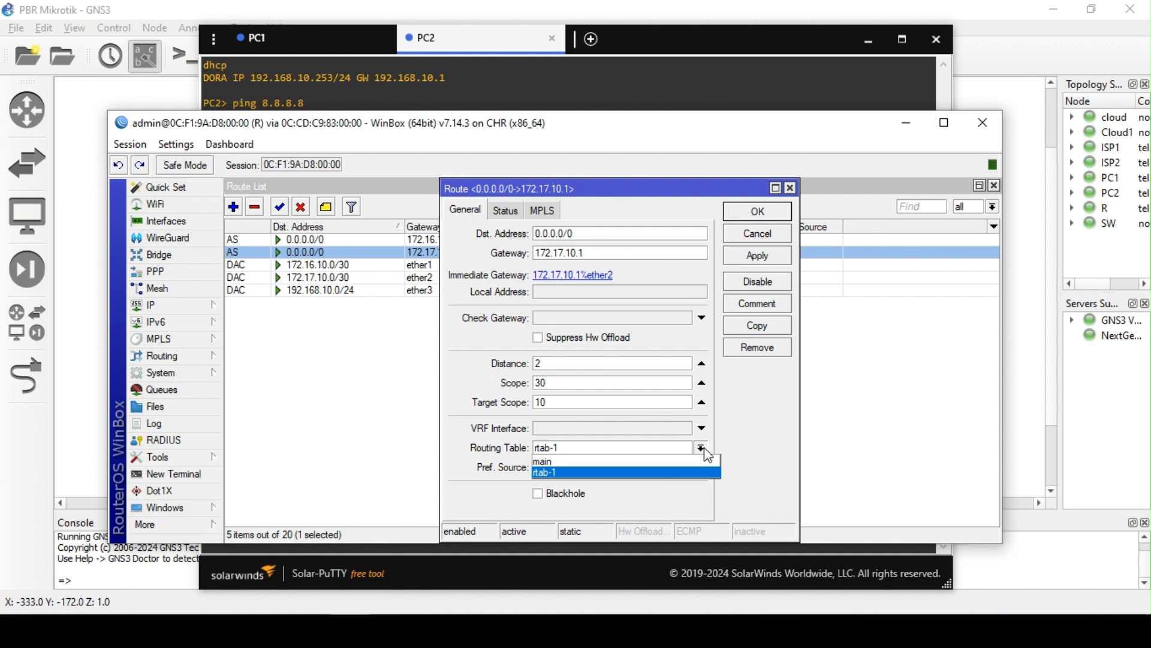
pyautogui.click(672, 462)
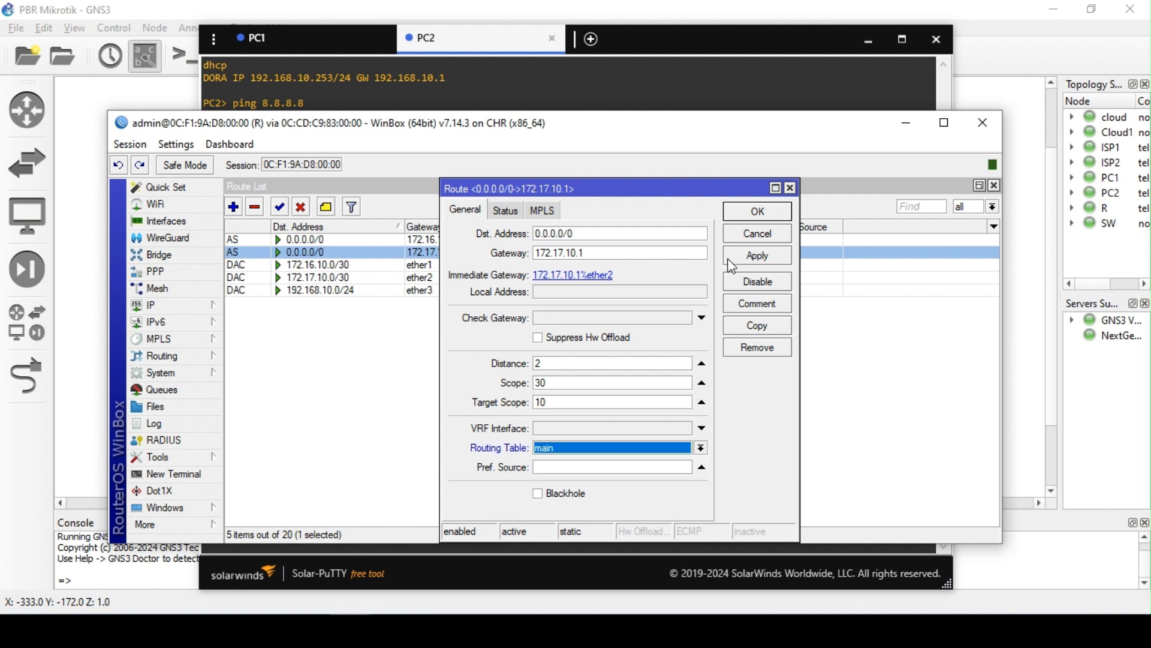
pyautogui.click(765, 256)
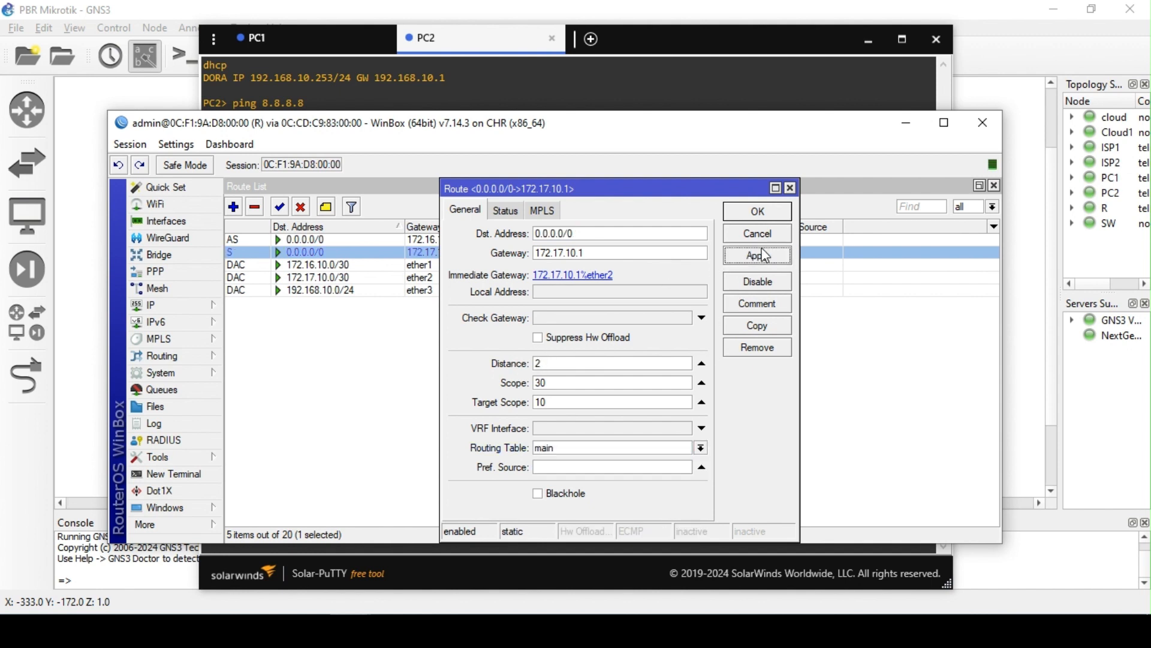
pyautogui.click(759, 212)
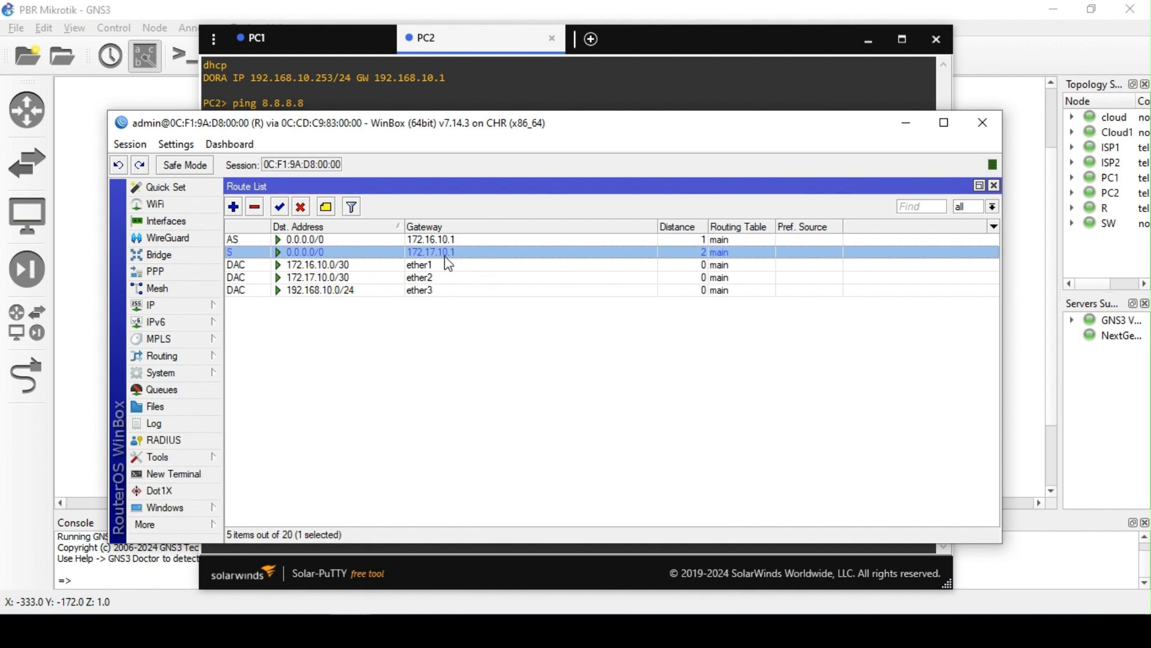
# - Switch to the PC1 console and rerun the trace to 8.8.8.8
pyautogui.click(335, 94)
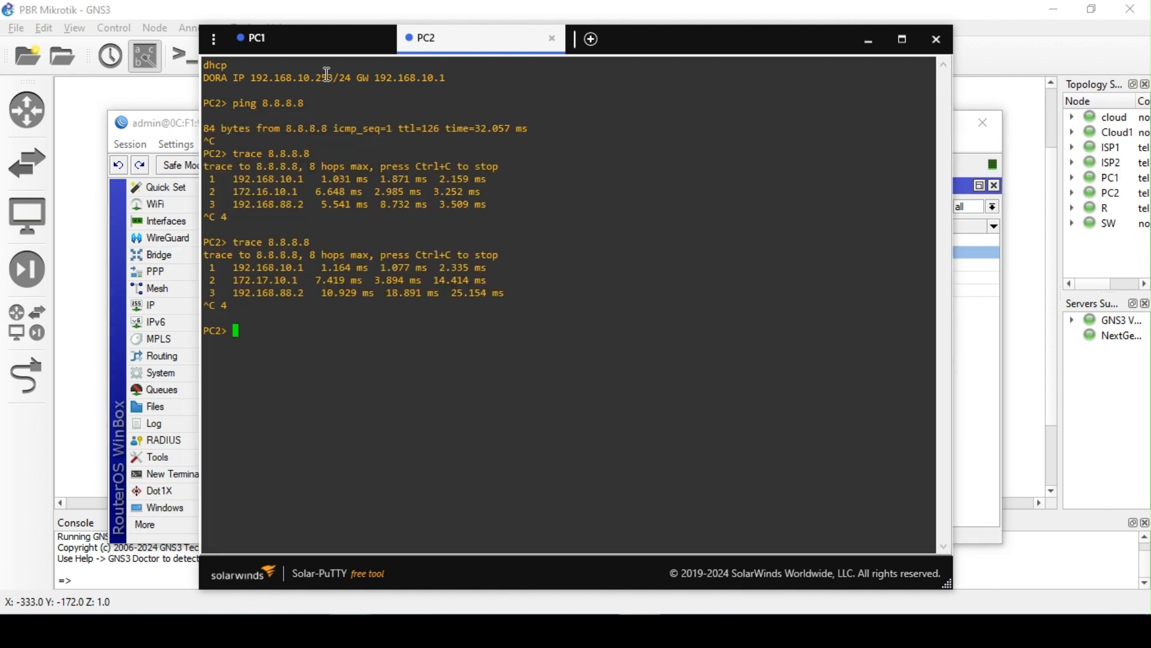
pyautogui.click(301, 41)
pyautogui.press('Up')
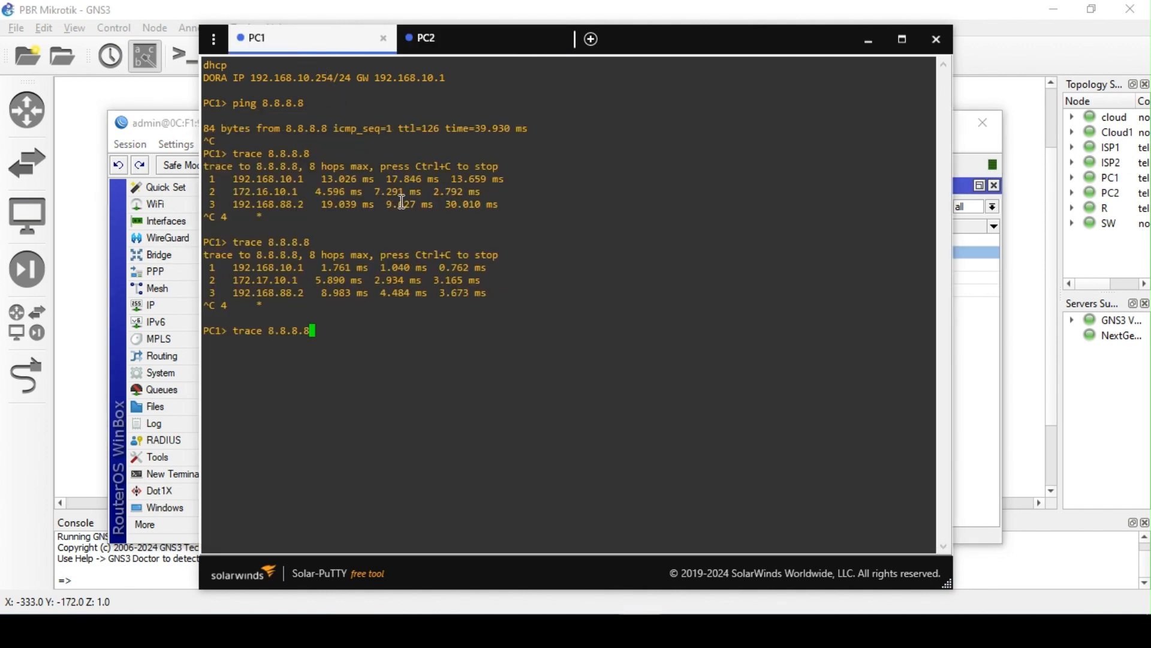
pyautogui.press('Return')
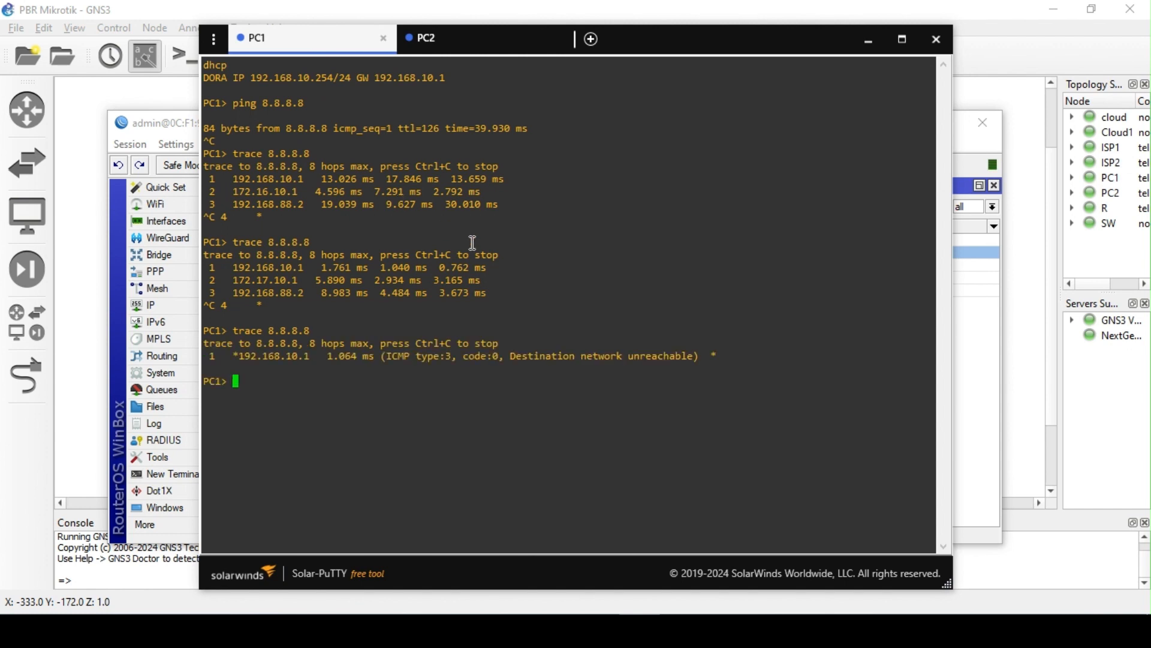
pyautogui.press('Return')
# - Return to WinBox and set the action of the policy routing rule for 8.8.8.8 to lookup
pyautogui.click(957, 397)
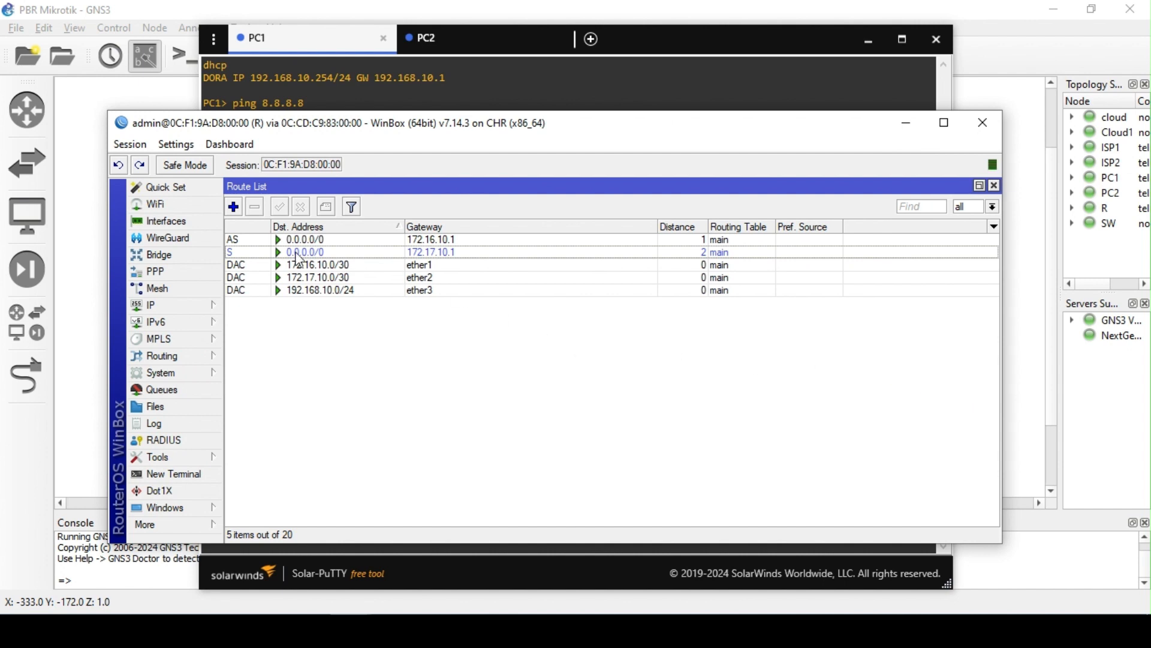
pyautogui.click(178, 355)
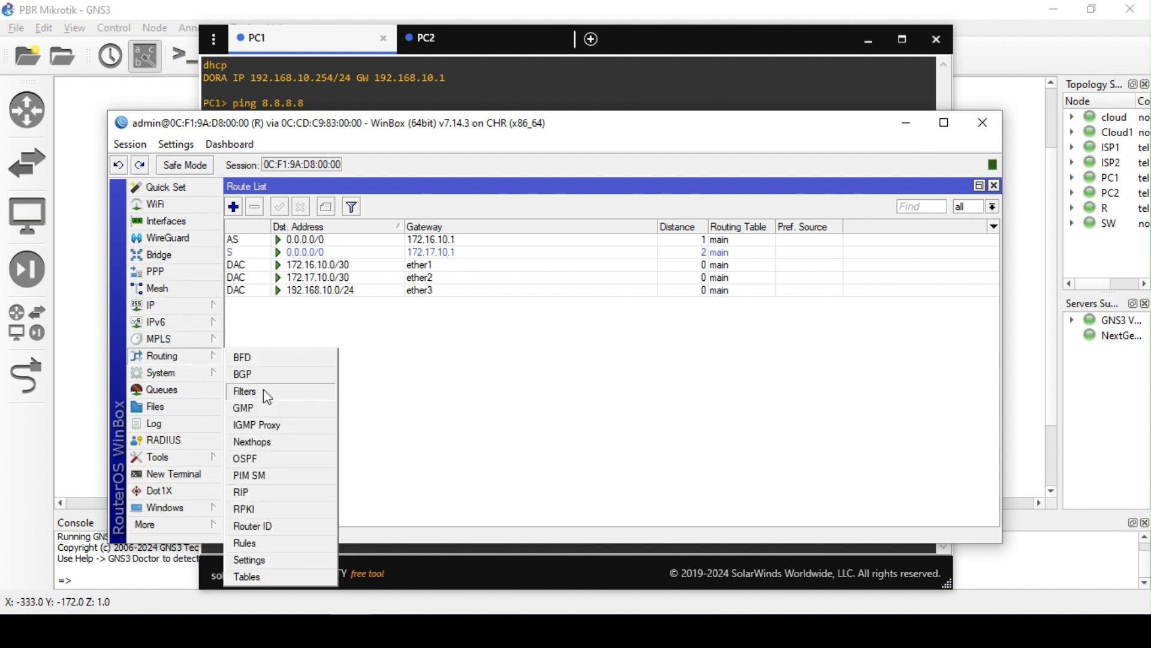
pyautogui.click(270, 548)
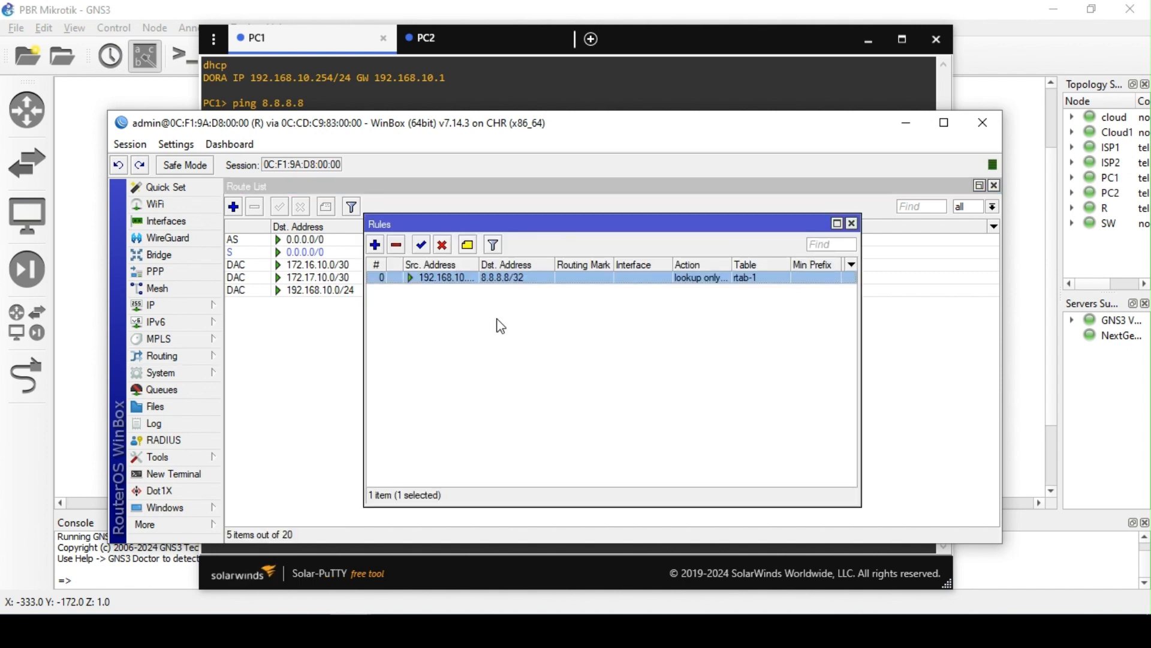
pyautogui.doubleClick(496, 278)
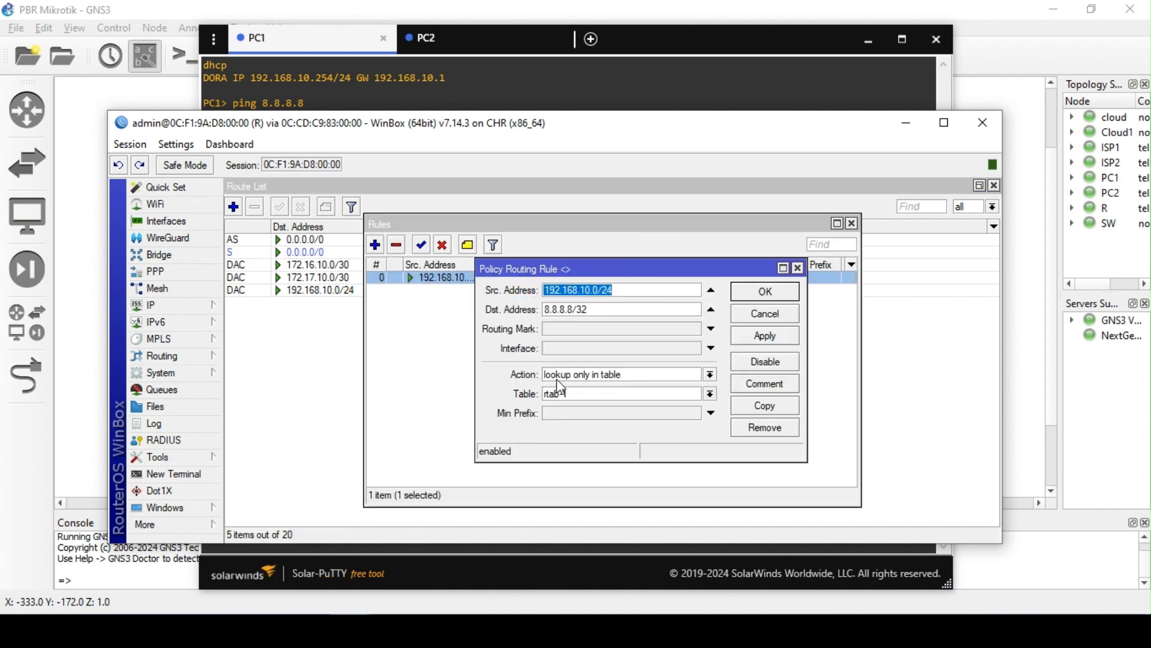
pyautogui.click(708, 375)
pyautogui.click(678, 399)
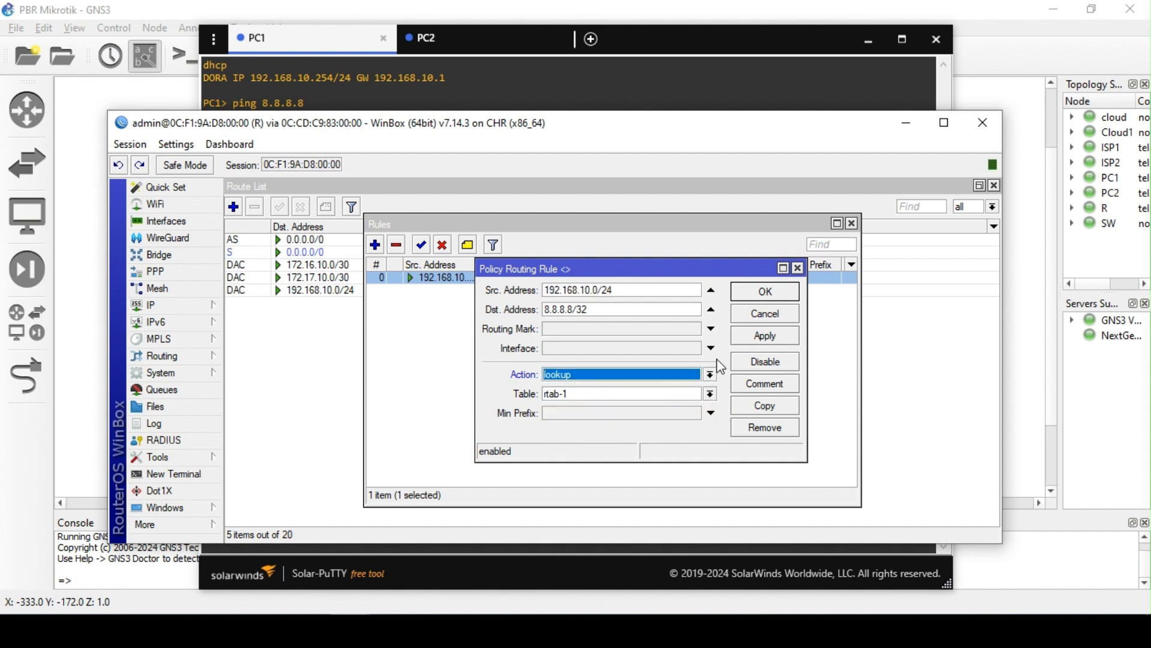
pyautogui.click(767, 339)
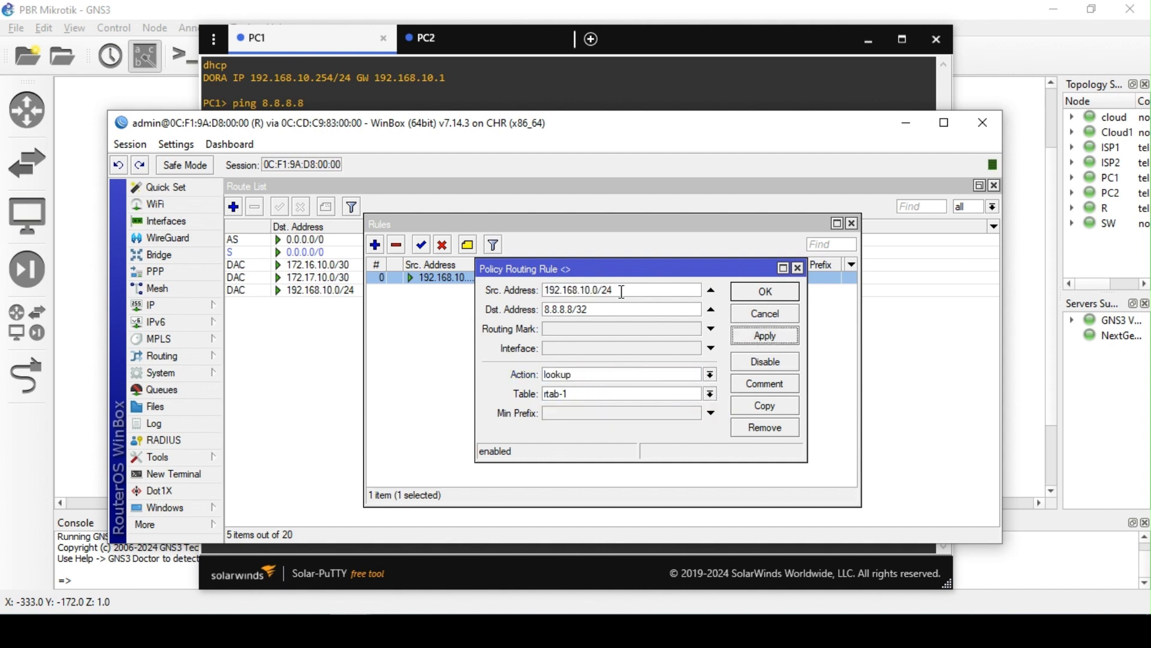
pyautogui.click(774, 293)
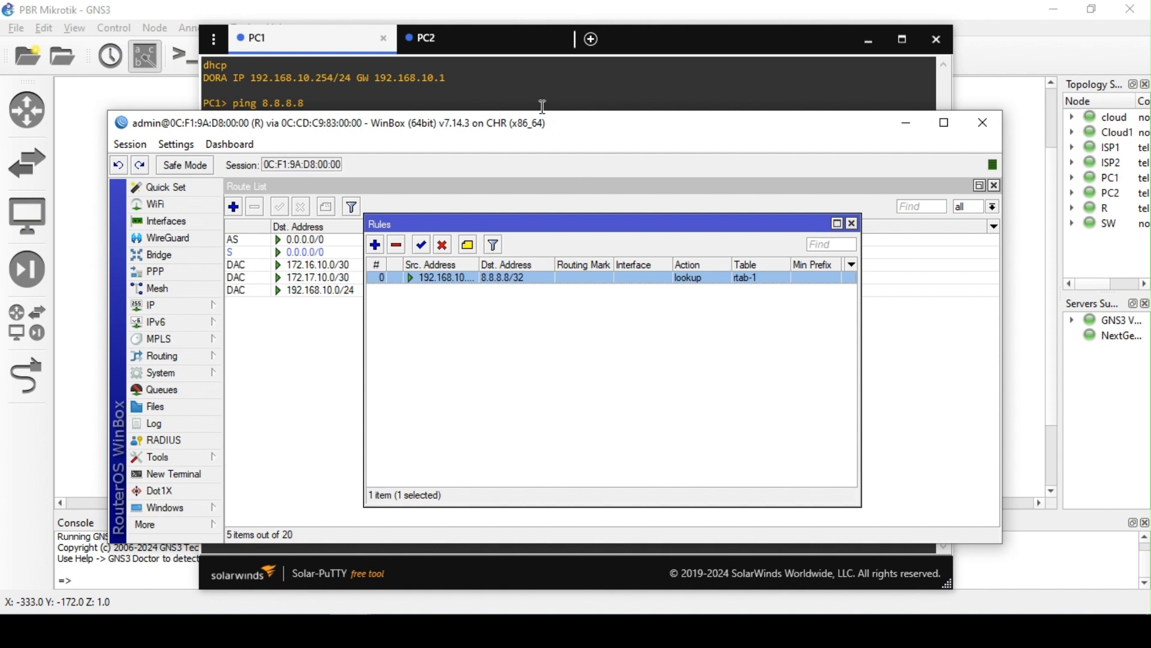
# - Switch back to the PC1 console, trace 8.8.8.8 again and stop it after the first few hops
pyautogui.click(525, 83)
pyautogui.press('Up')
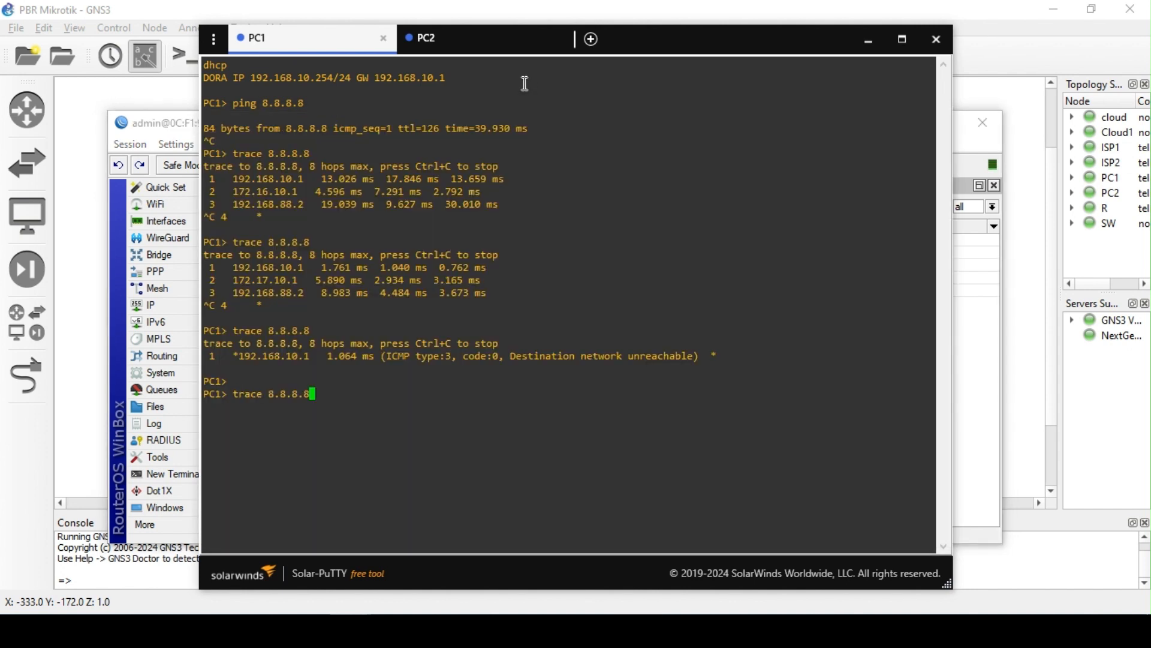
pyautogui.press('Return')
pyautogui.hotkey('ctrl', 'c')
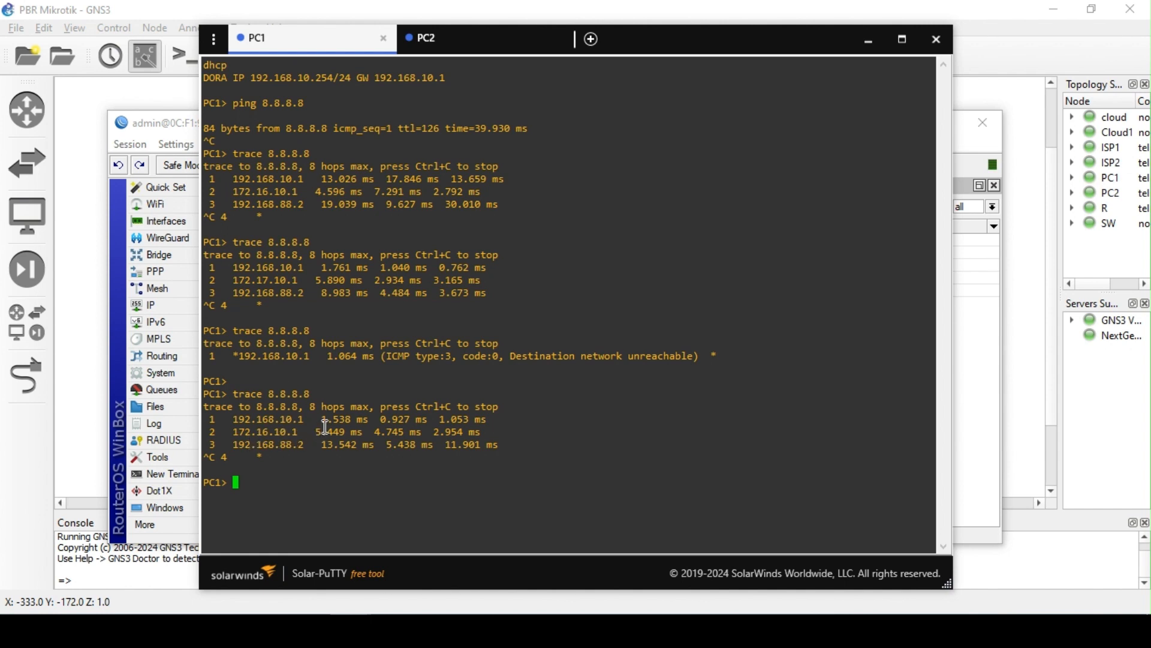
# - Review the policy routing rule's action and table in WinBox, and compare them with PC1's latest trace output
pyautogui.click(155, 128)
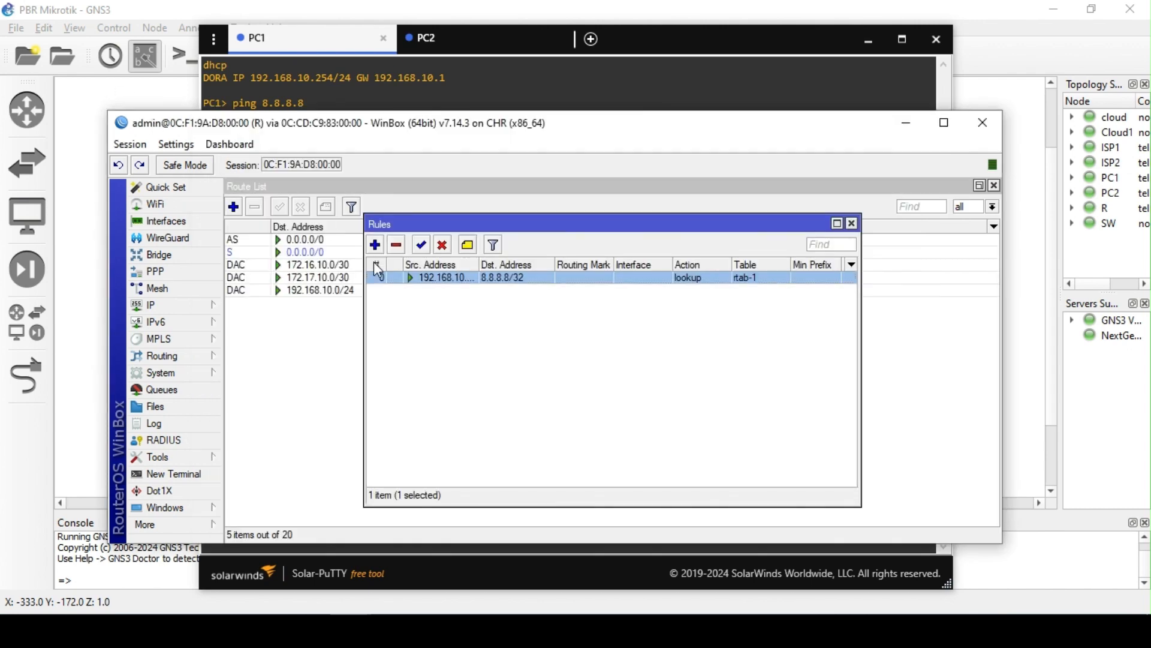
pyautogui.doubleClick(428, 278)
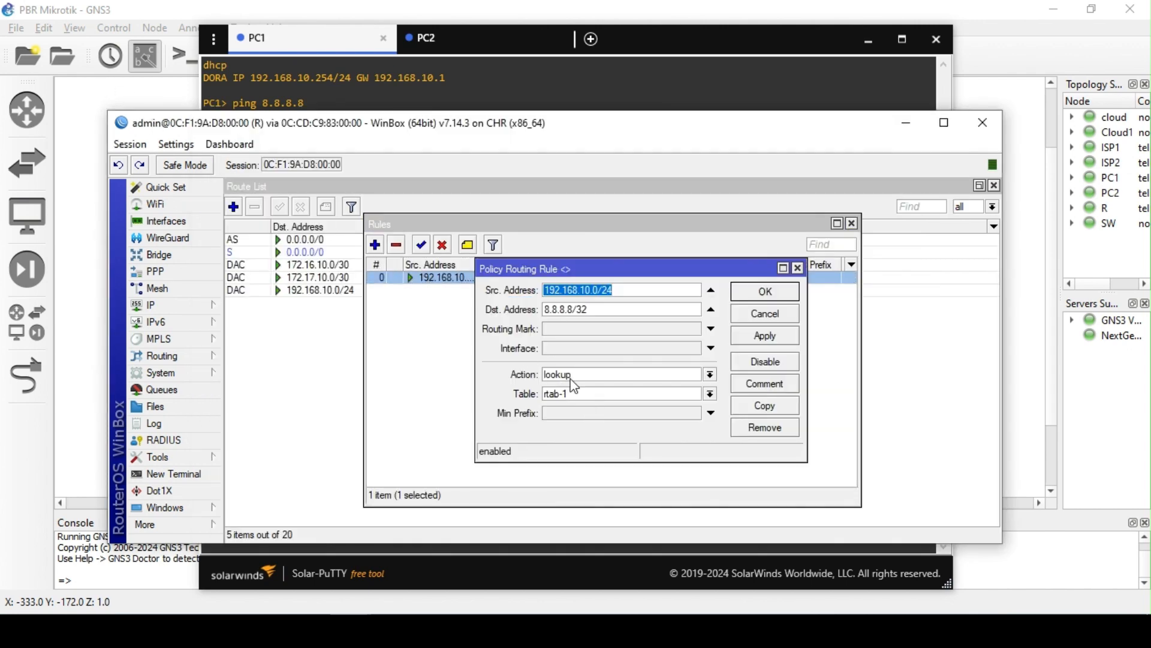
pyautogui.click(766, 291)
pyautogui.click(478, 92)
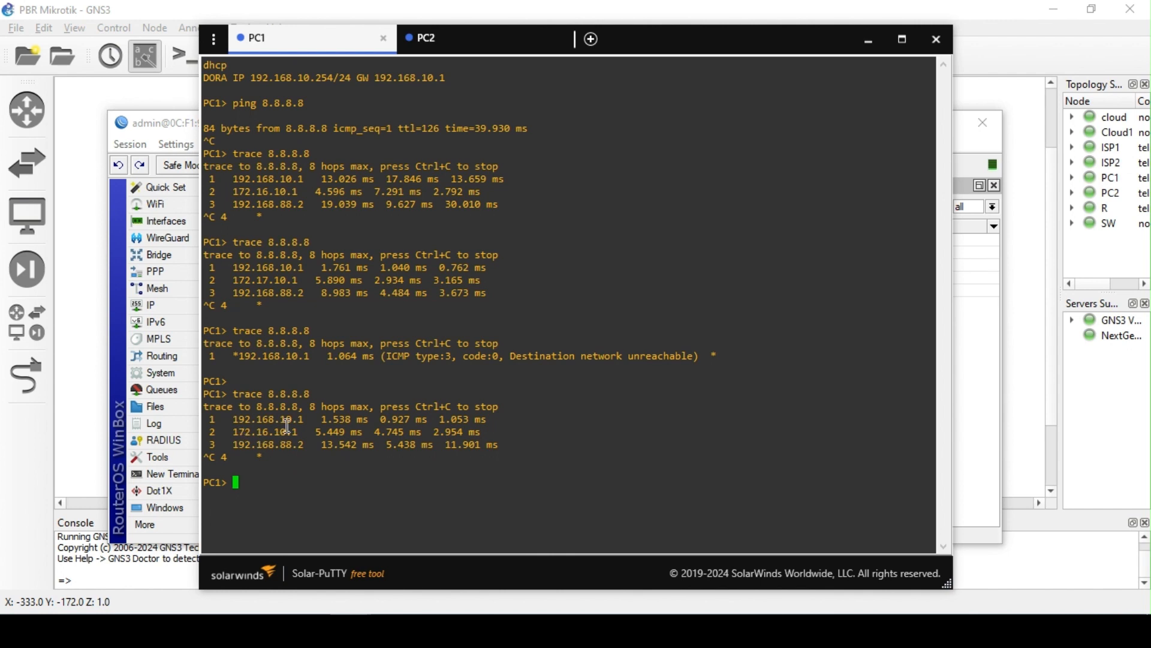
# - Rerun the trace to 8.8.8.8 from the PC2 console and stop it after the first few hops
pyautogui.click(435, 46)
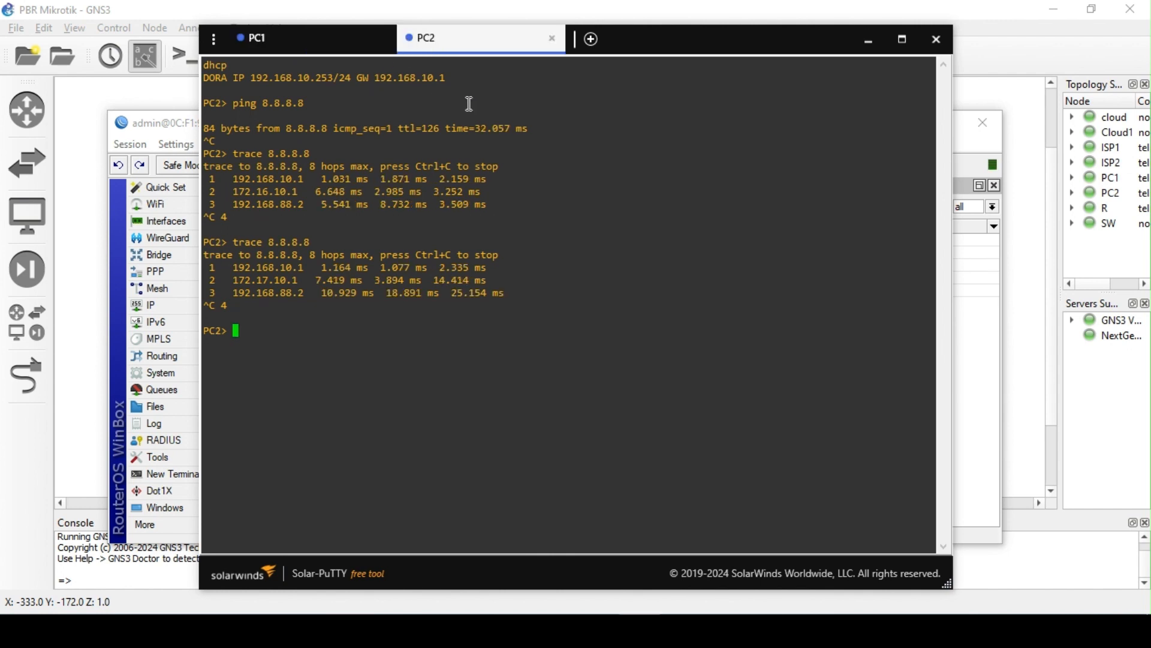
pyautogui.press('Up')
pyautogui.press('Return')
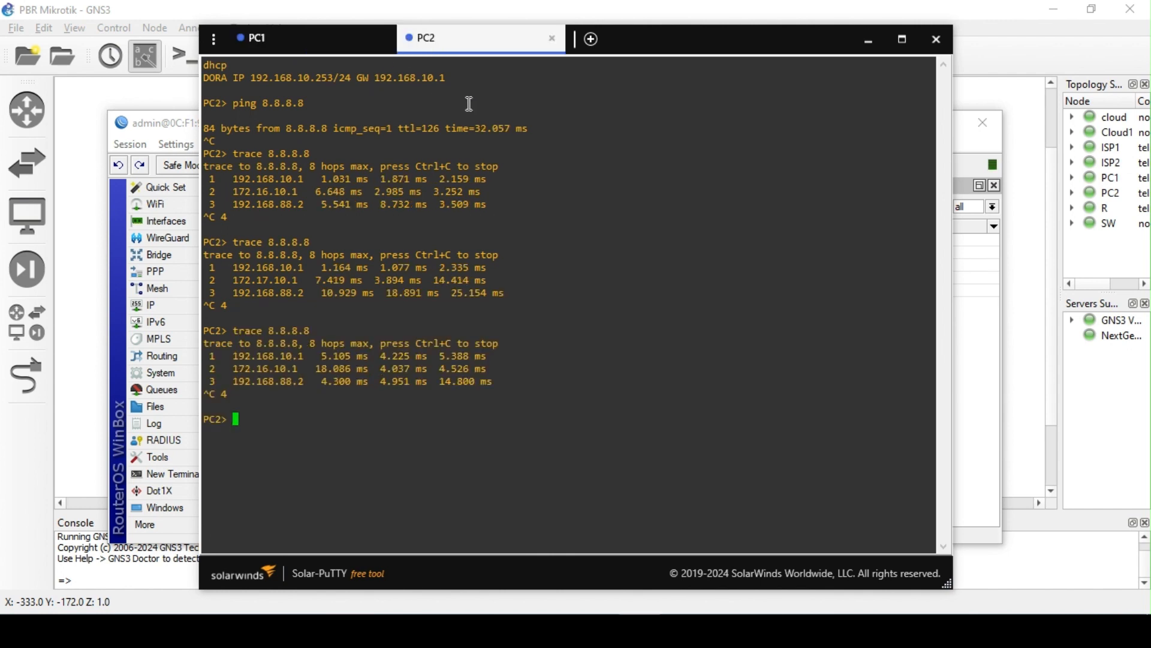
# - Return to WinBox, delete the policy routing rule for 8.8.8.8 and close the rules list
pyautogui.click(179, 127)
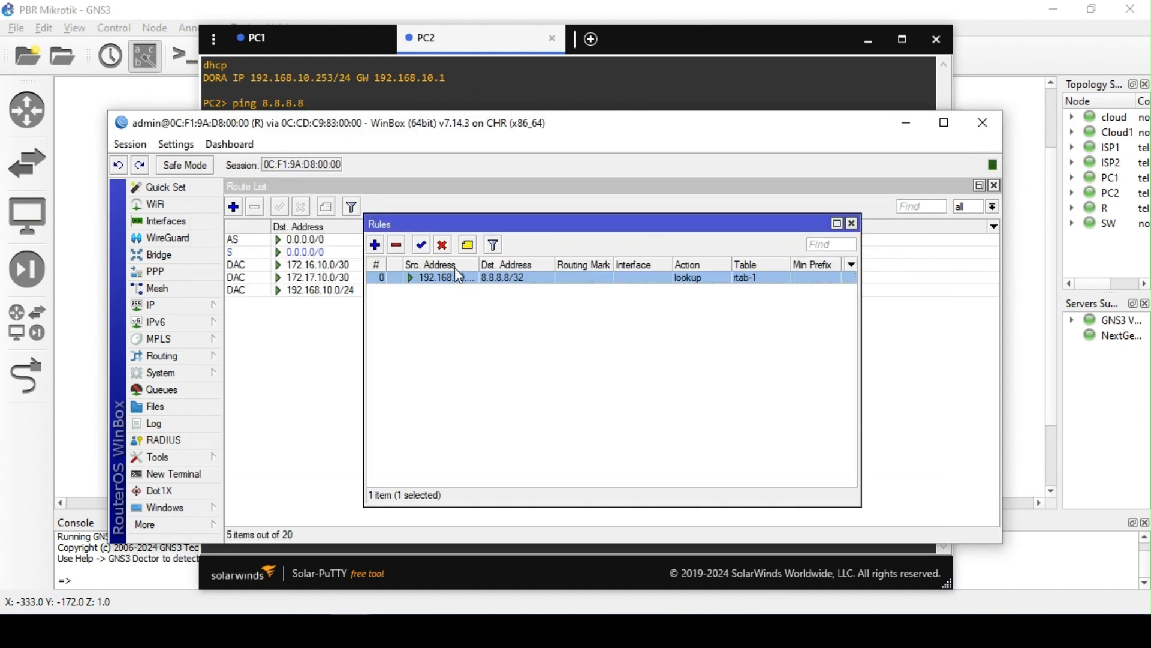
pyautogui.click(396, 245)
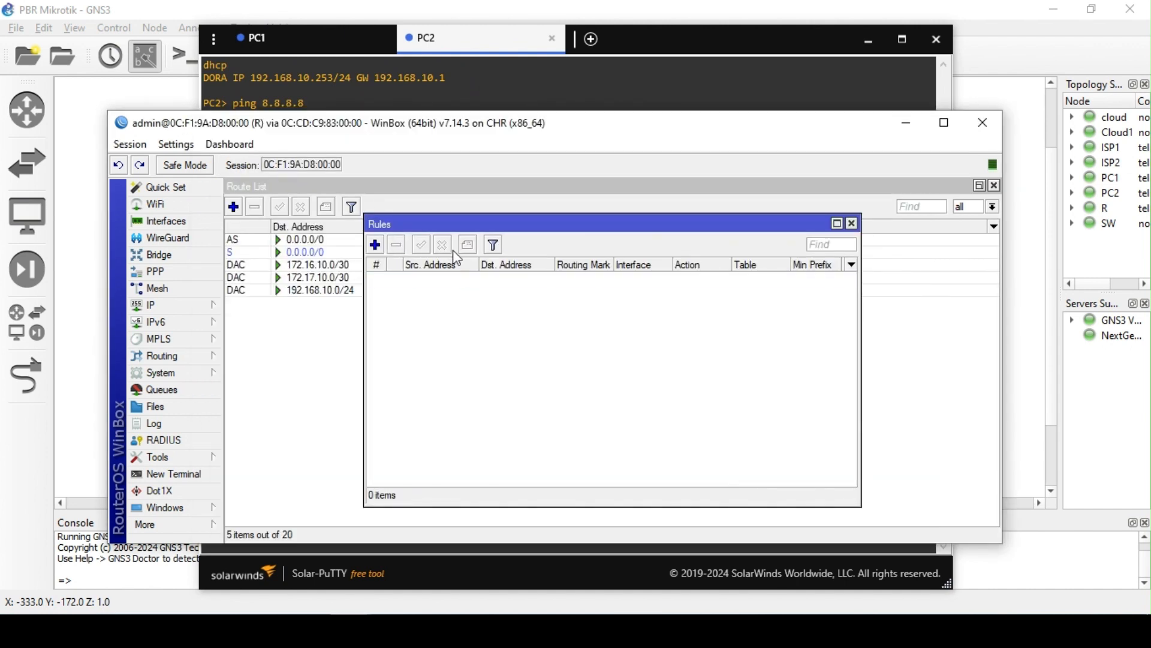
pyautogui.click(852, 223)
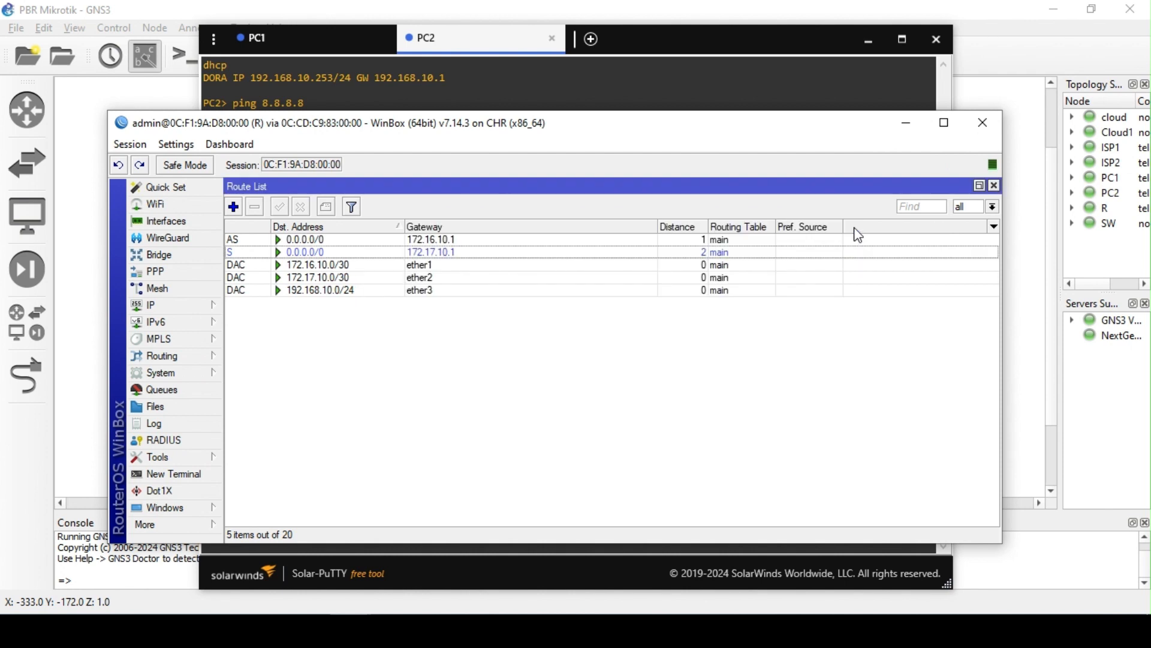
# - Switch to Notepad, highlight the "mangle rules and routing table" note, and close the untitled file without saving
pyautogui.hotkey('alt', 'Tab')
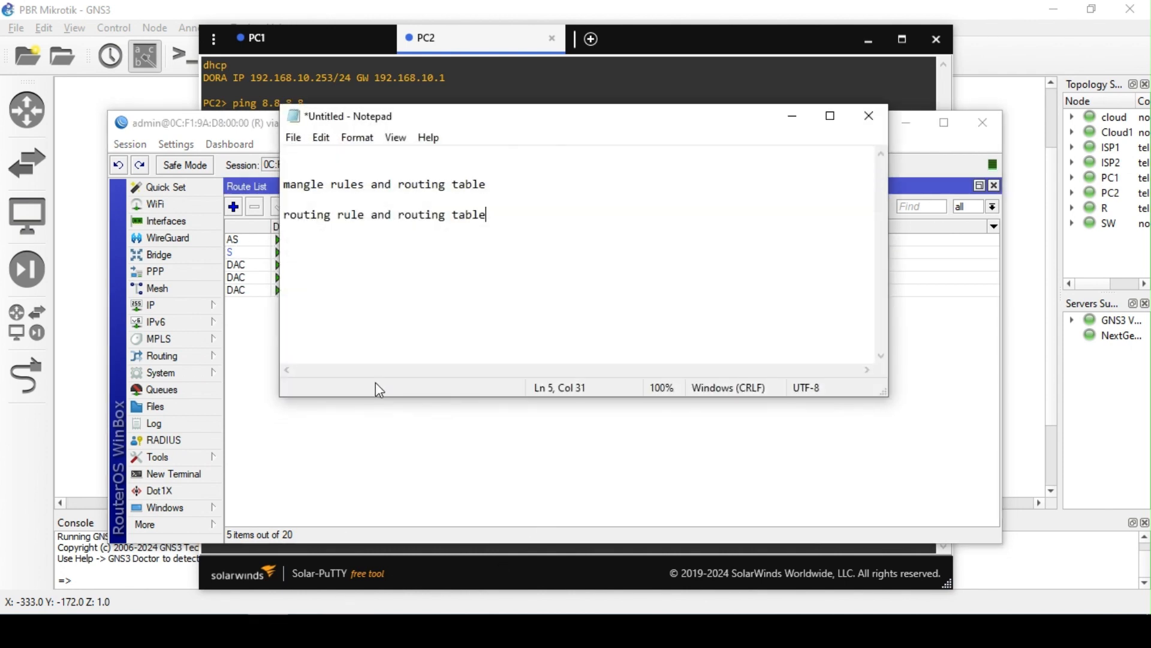
pyautogui.moveTo(497, 182); pyautogui.dragTo(284, 183)
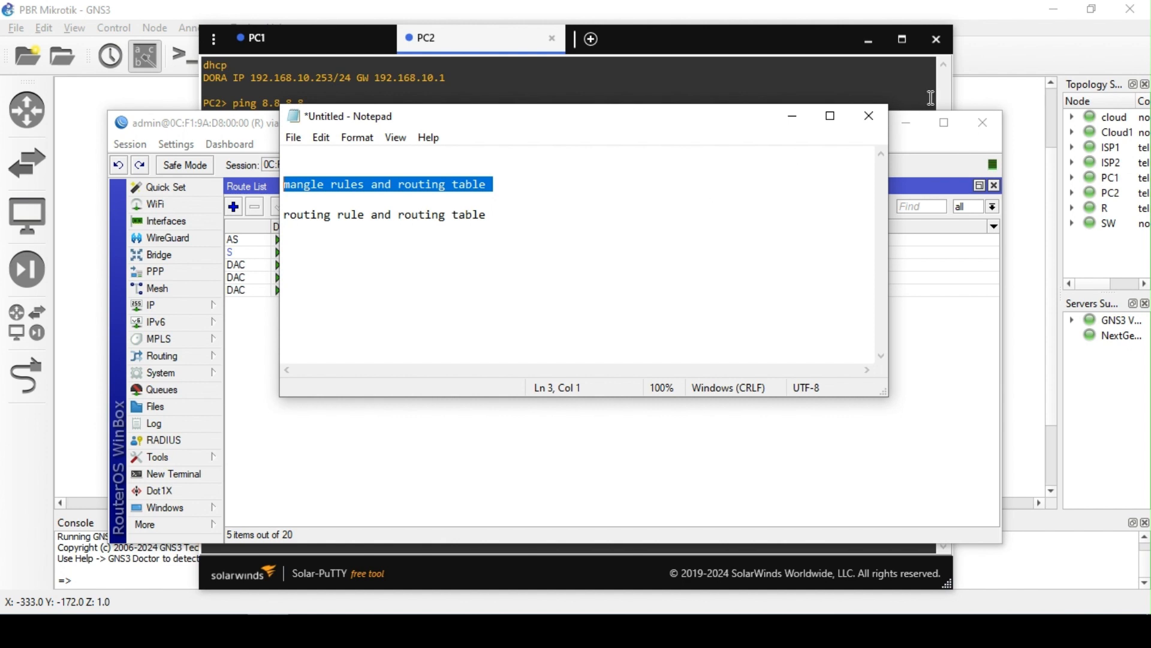
pyautogui.click(867, 115)
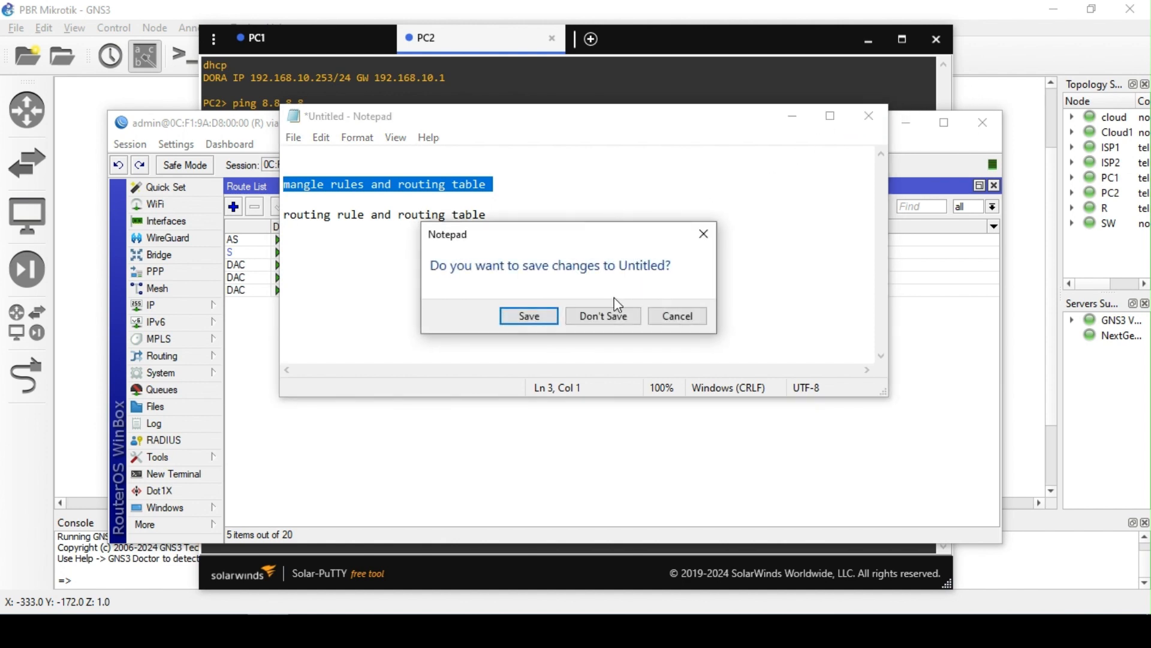
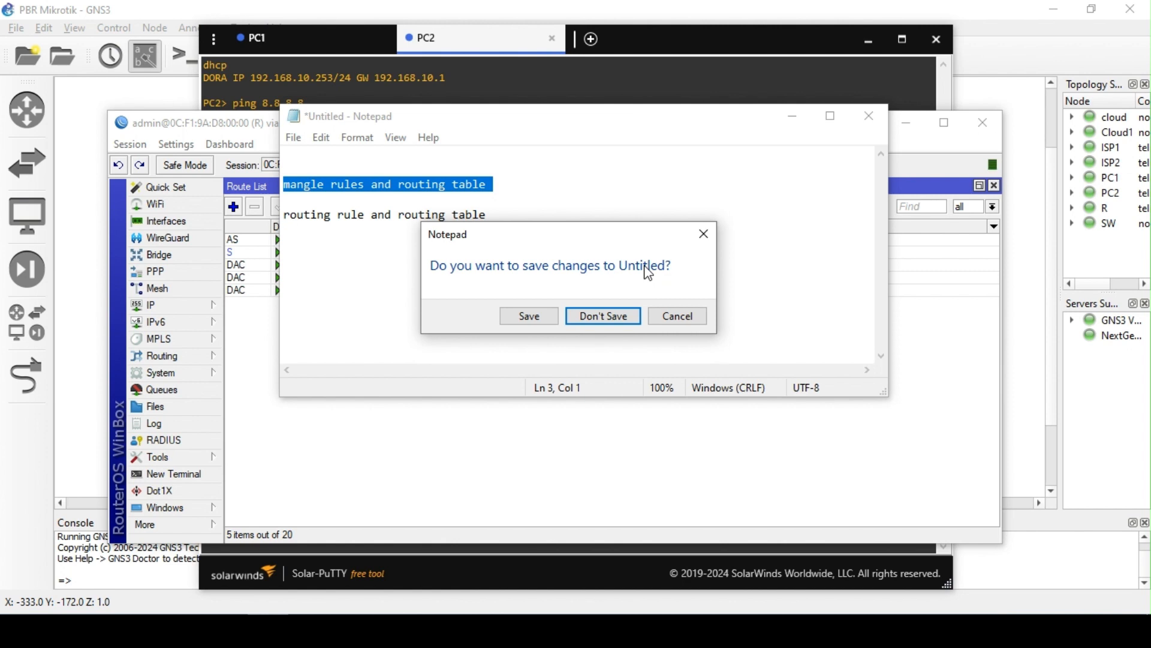
pyautogui.click(693, 321)
pyautogui.click(884, 125)
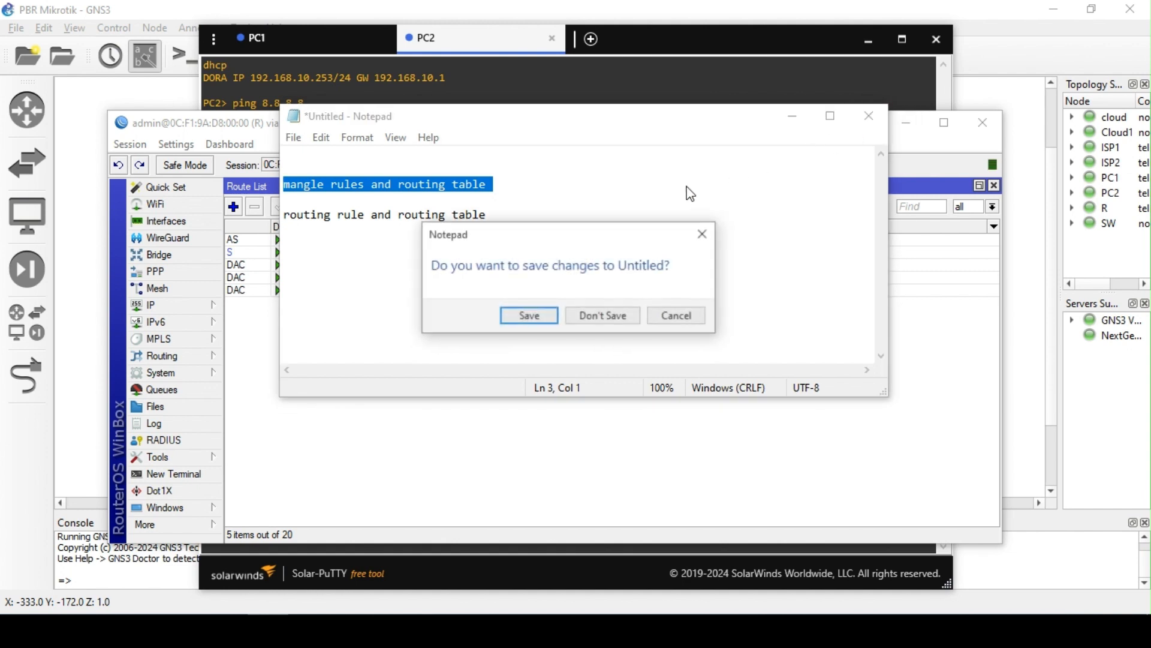
pyautogui.click(596, 309)
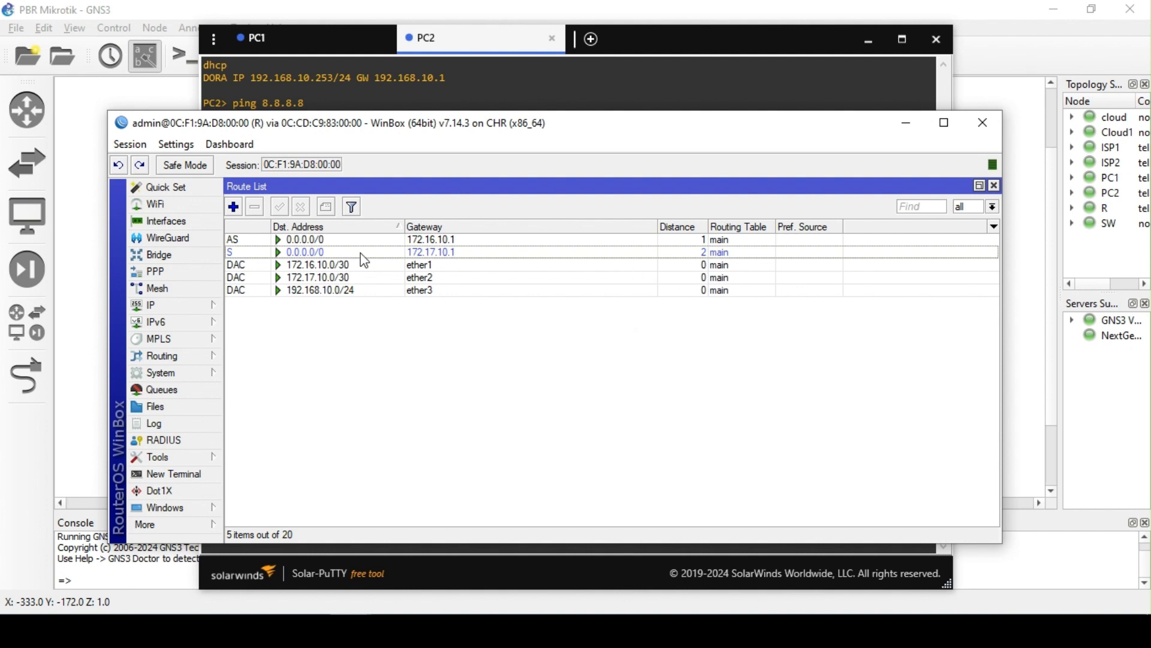
# - Delete both default routes, via 172.16.10.1 and 172.17.10.1, from router R and close the route list
pyautogui.click(433, 252)
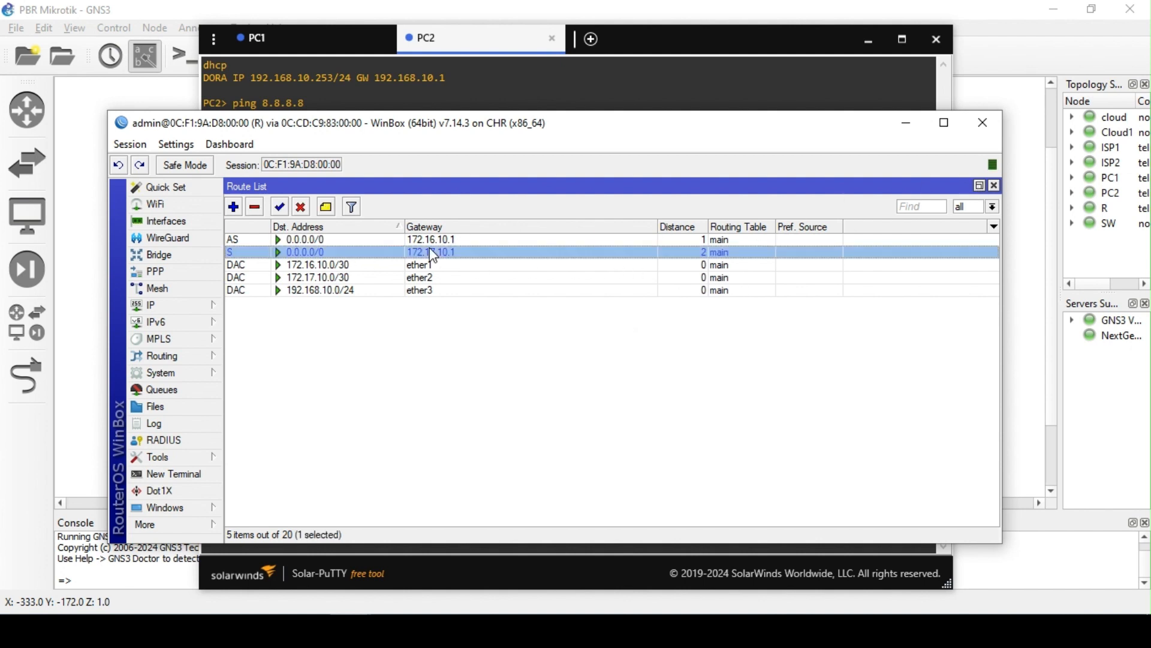
pyautogui.keyDown('ctrl'); pyautogui.click(431, 241); pyautogui.keyUp('ctrl')
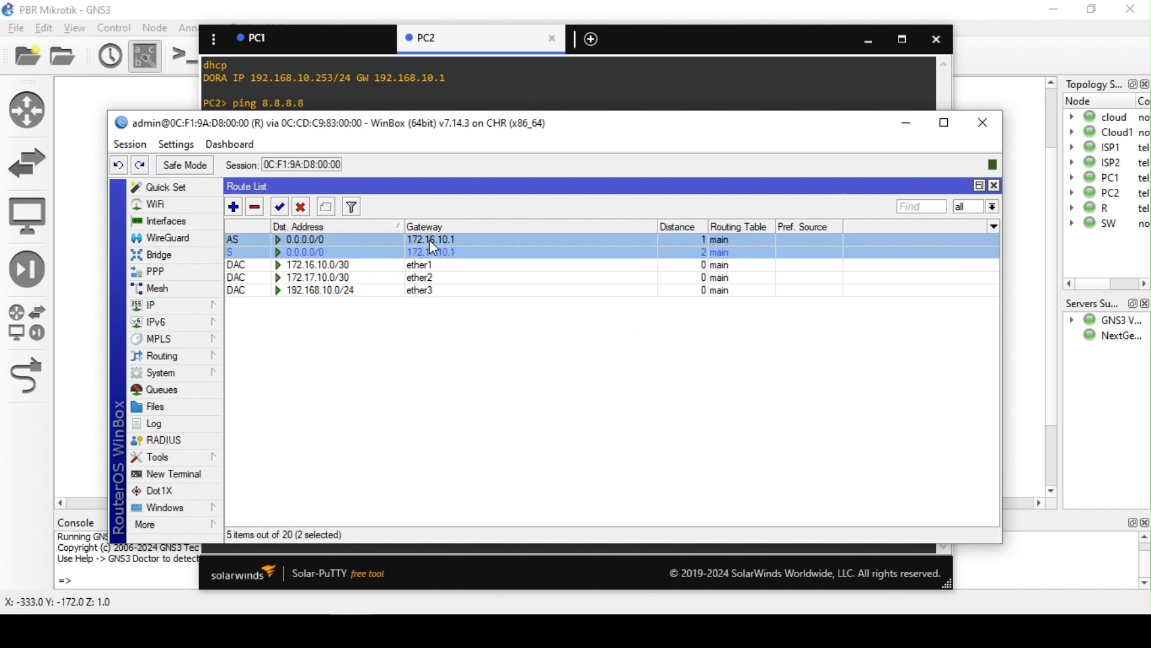
pyautogui.click(254, 206)
pyautogui.click(994, 186)
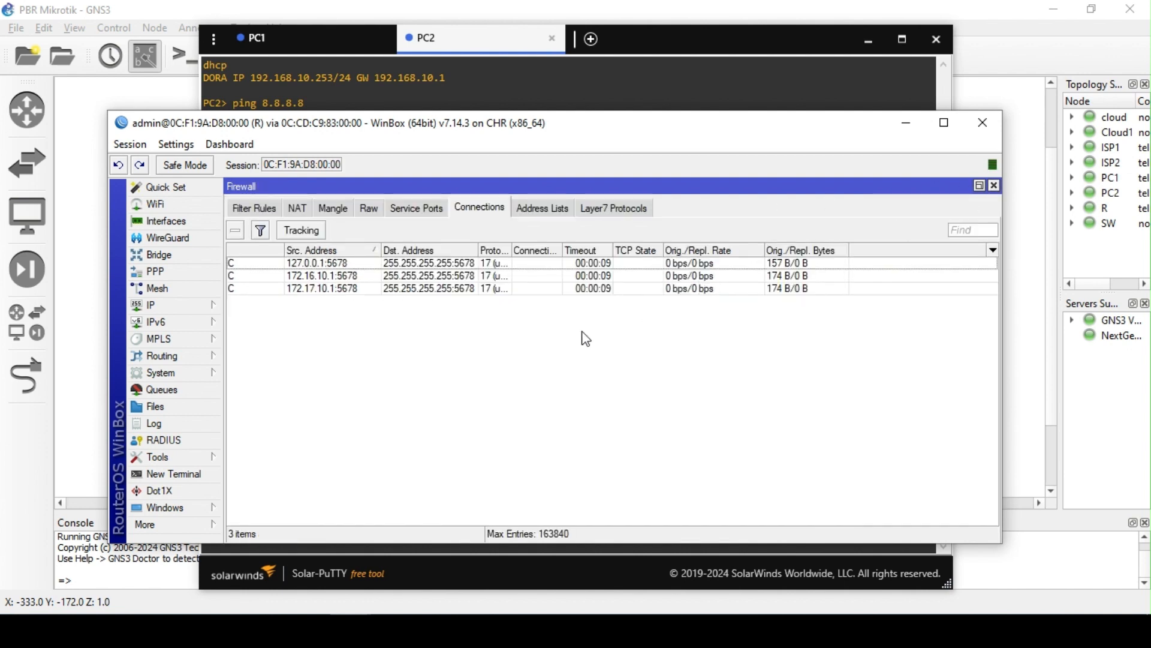
# - Open the firewall's mangle rules, check the trace output in the PC2 console and return to WinBox
pyautogui.click(330, 210)
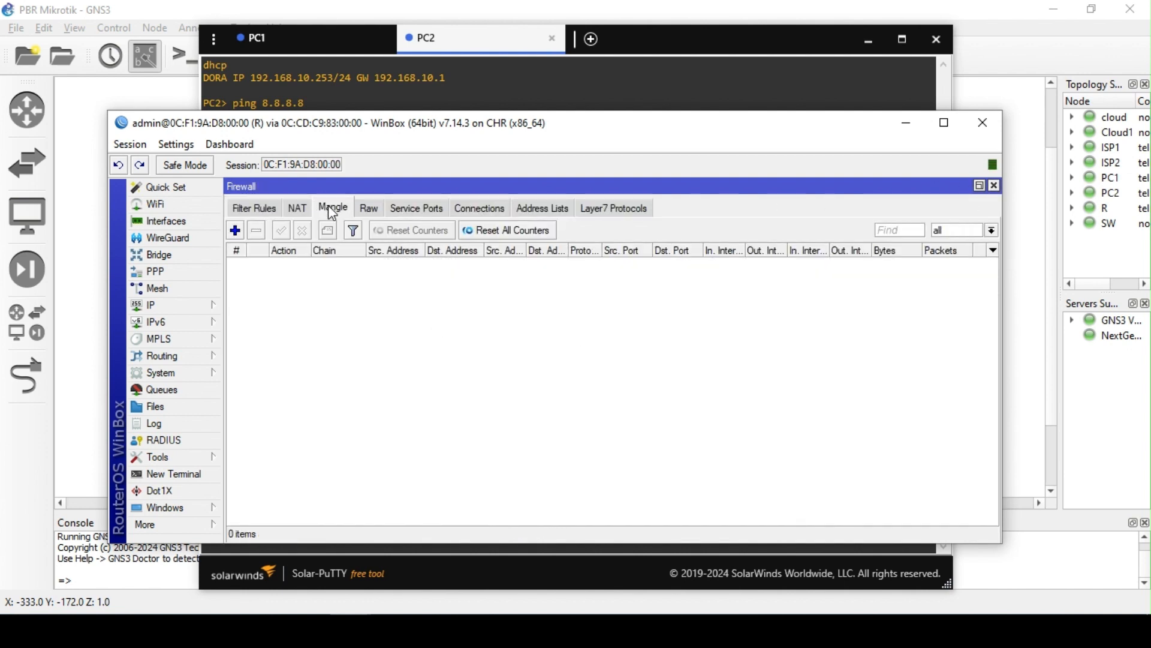
pyautogui.click(409, 77)
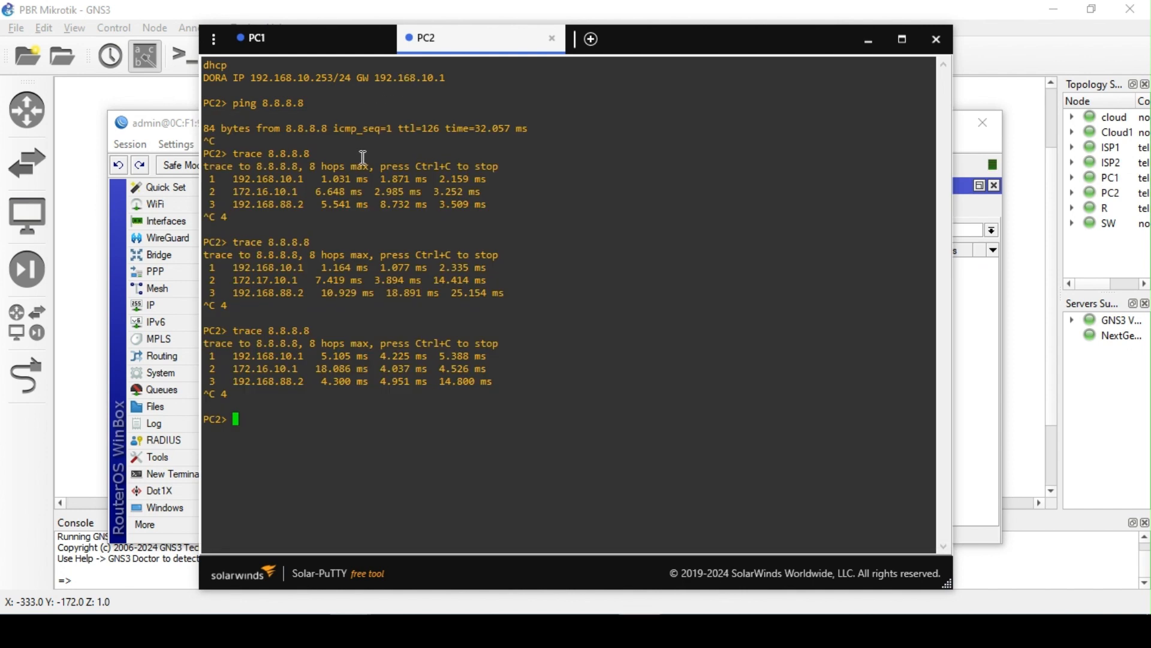
pyautogui.click(178, 127)
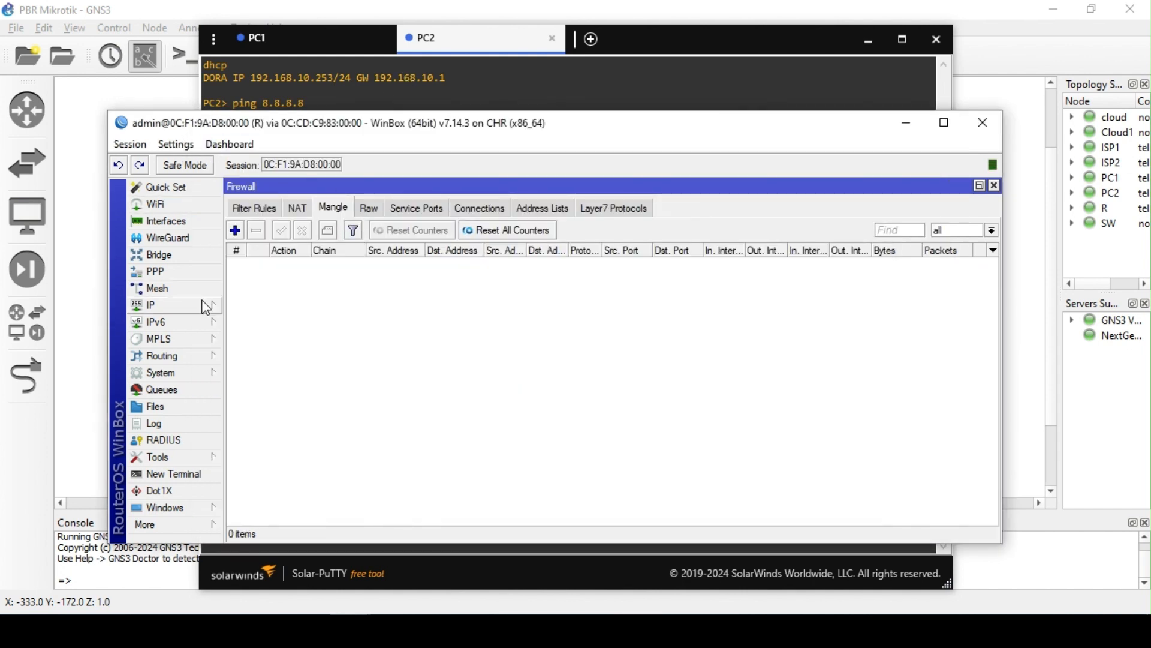
# - Make the DHCP leases of PC1 and PC2 on router R static
pyautogui.click(186, 304)
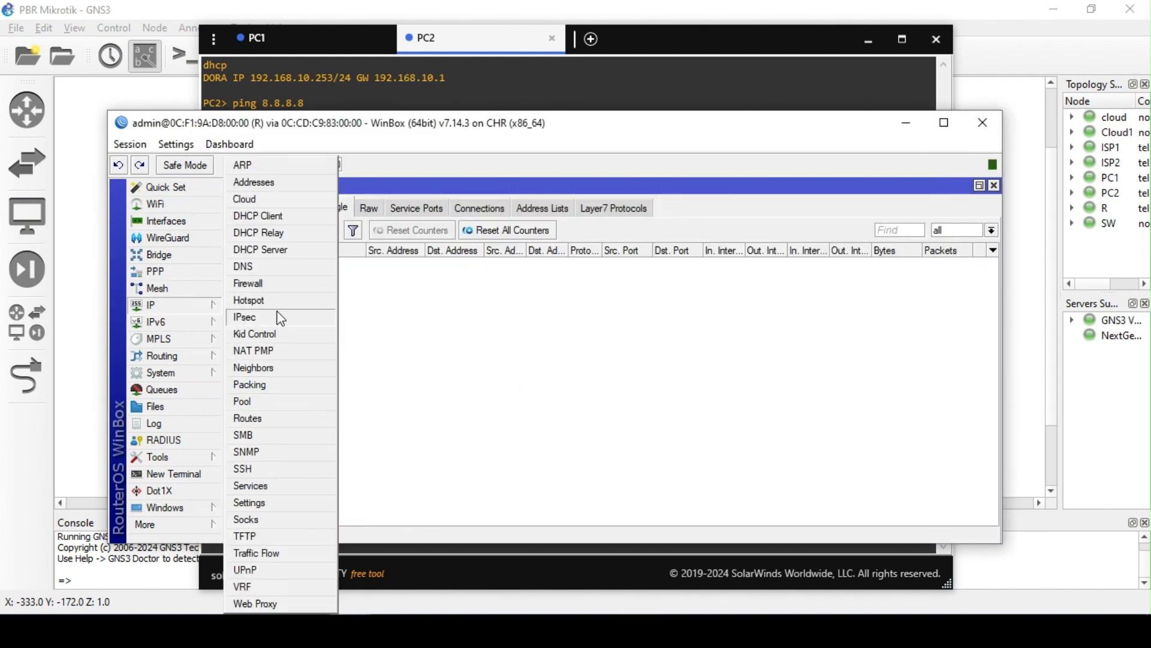
pyautogui.click(274, 250)
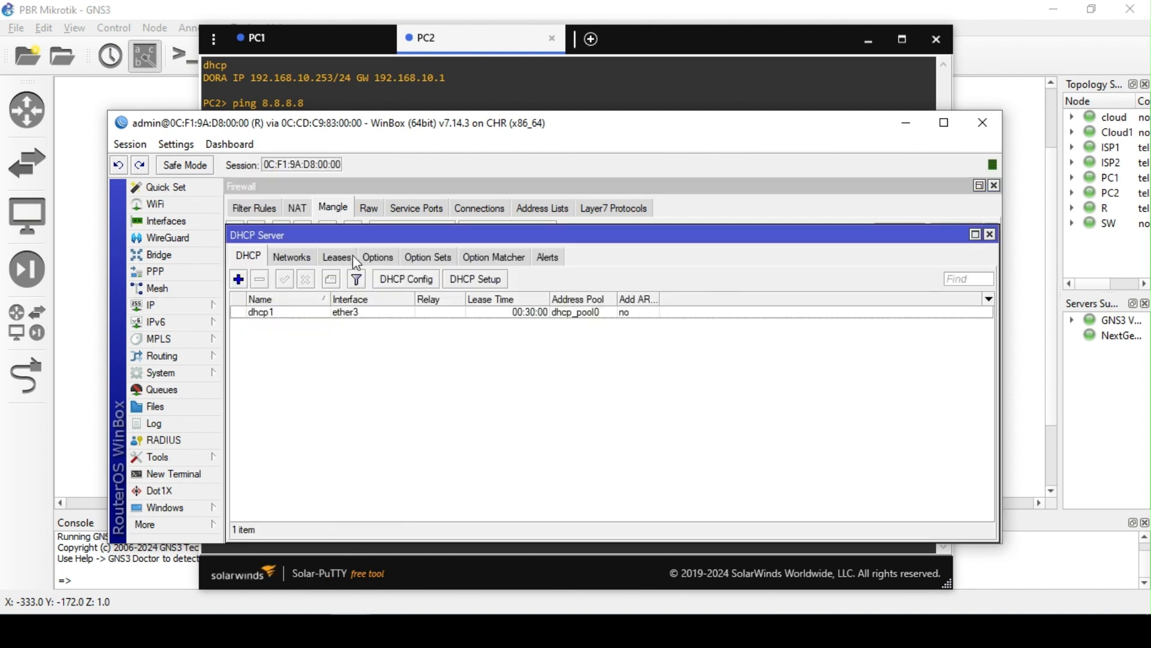
pyautogui.click(336, 256)
pyautogui.click(343, 315)
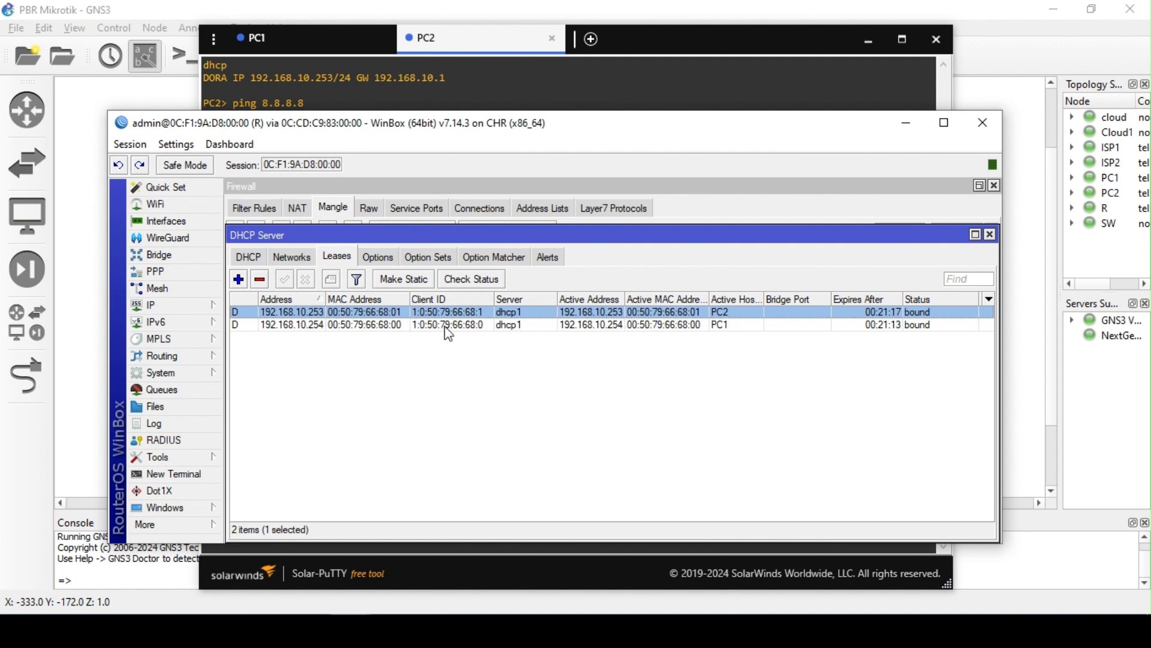
pyautogui.click(407, 326)
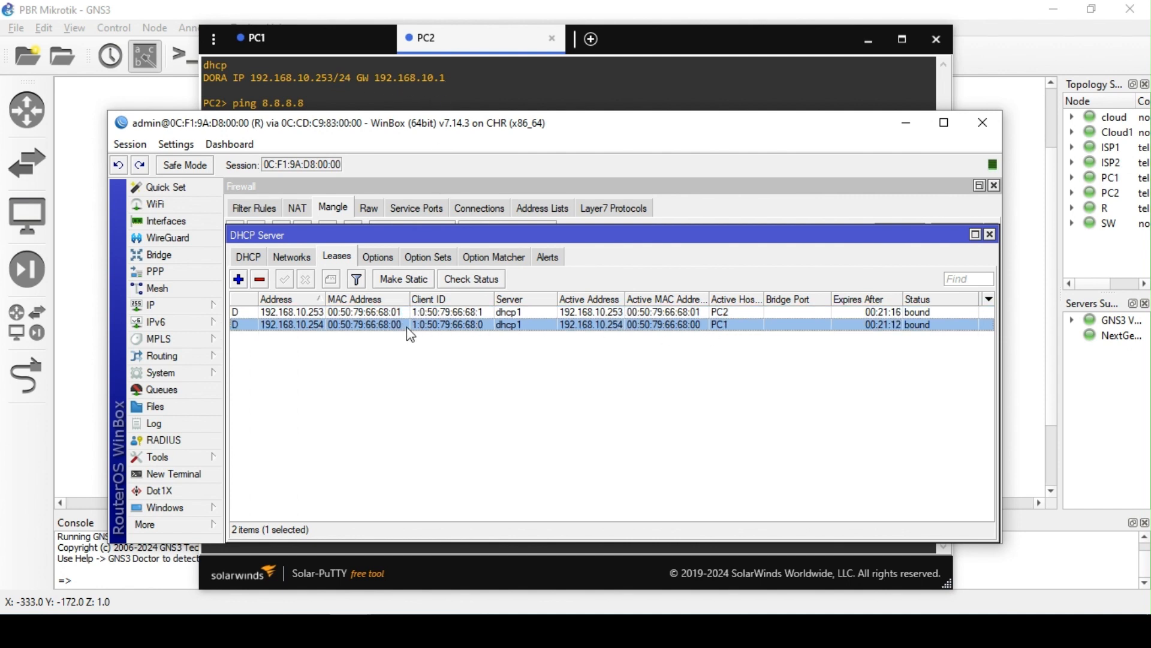
pyautogui.click(370, 316)
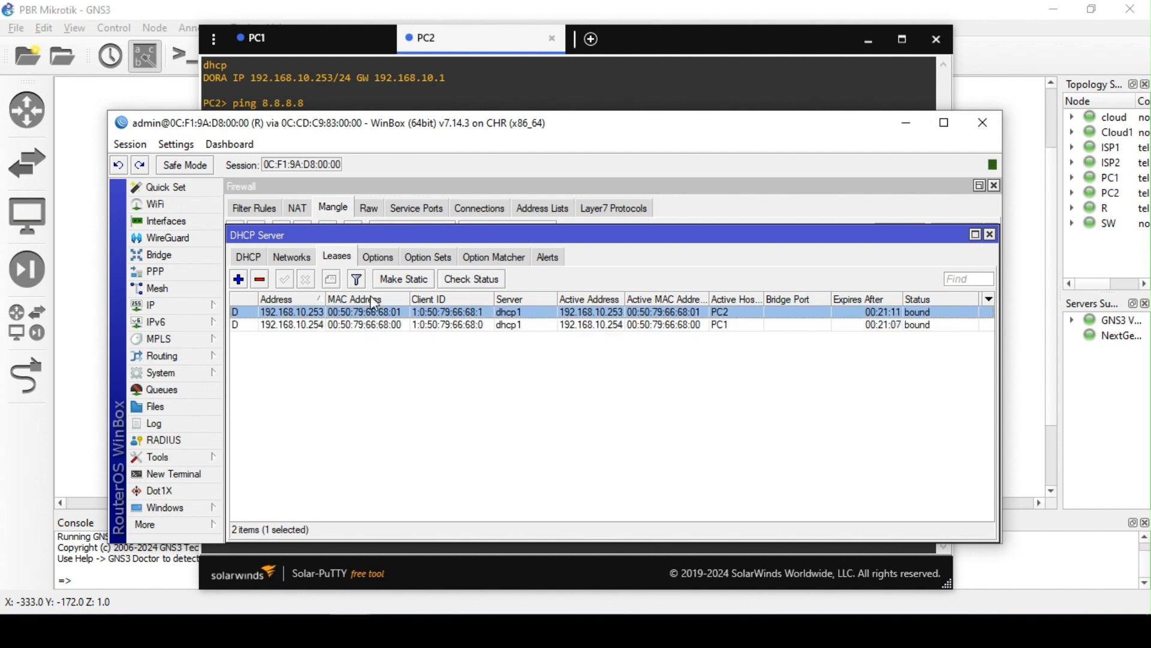
pyautogui.click(386, 324)
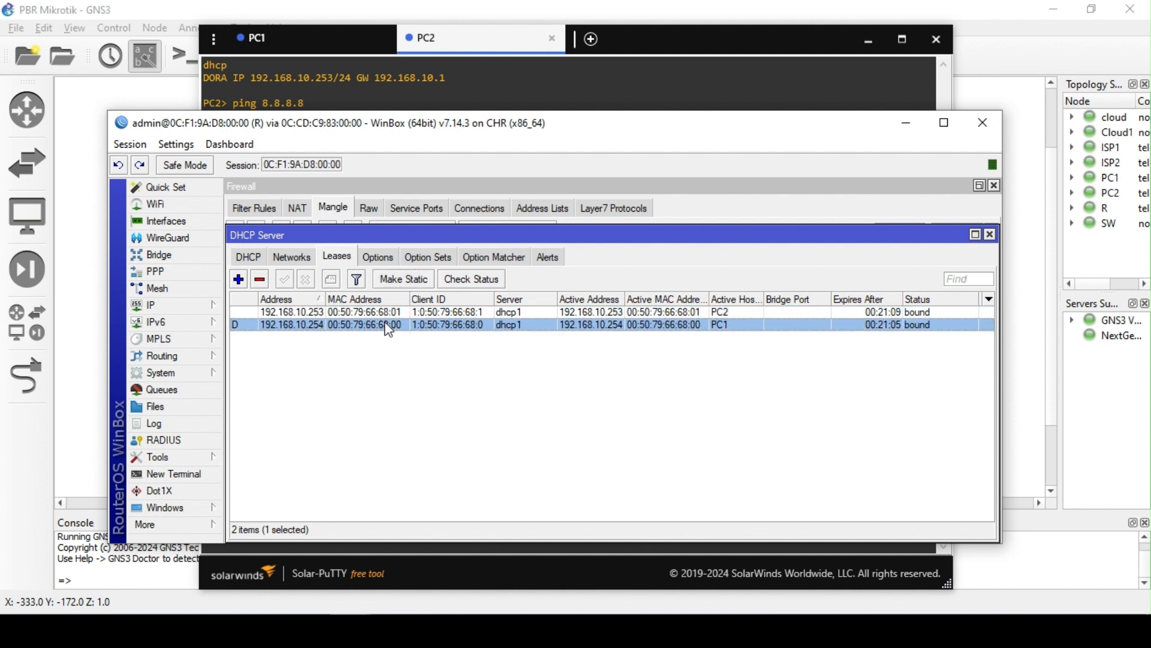
pyautogui.click(398, 280)
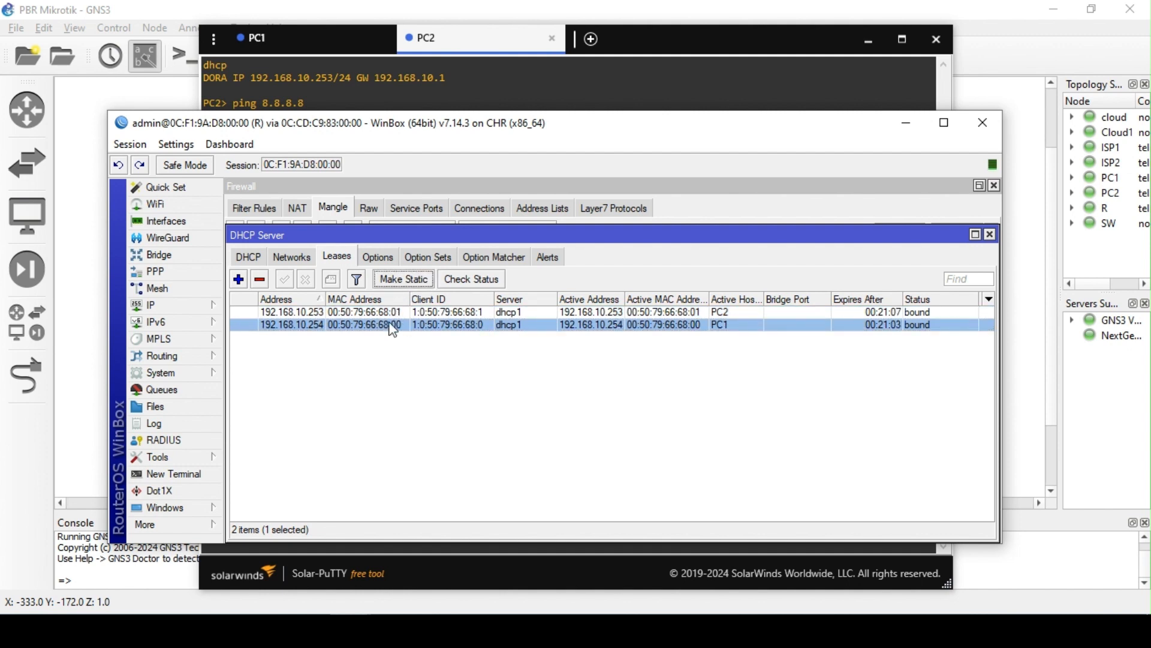
# - Assign PC1's static lease, 192.168.10.254, to address list LAN1 and save it
pyautogui.doubleClick(392, 328)
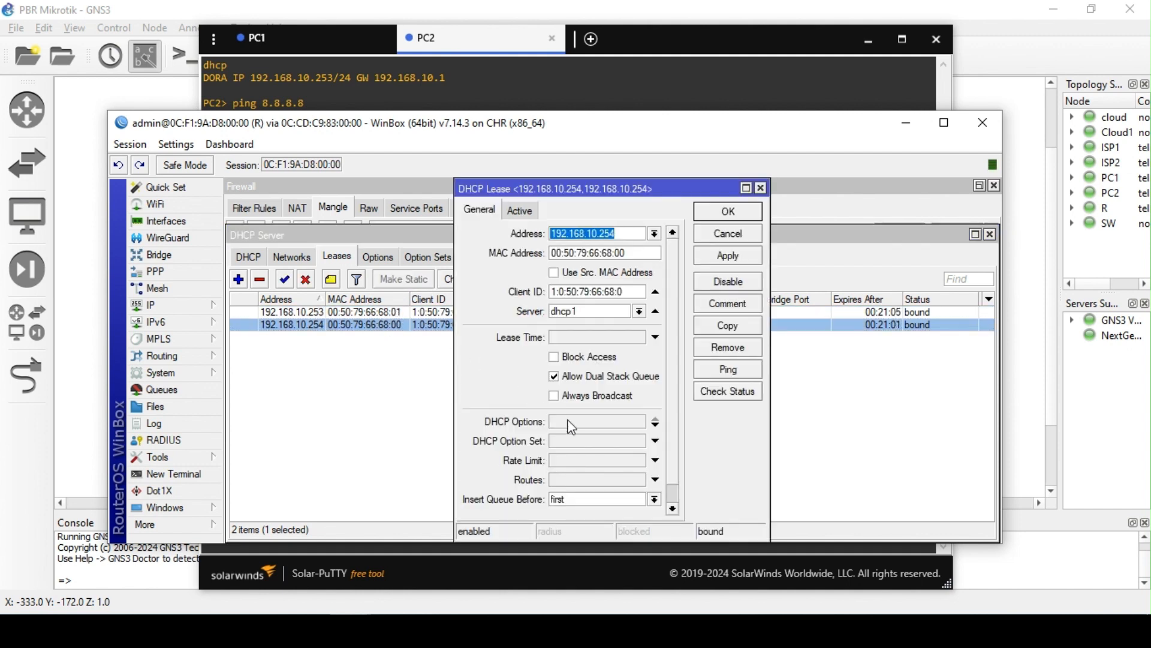
pyautogui.scroll(-1, 612, 432)
pyautogui.click(618, 502)
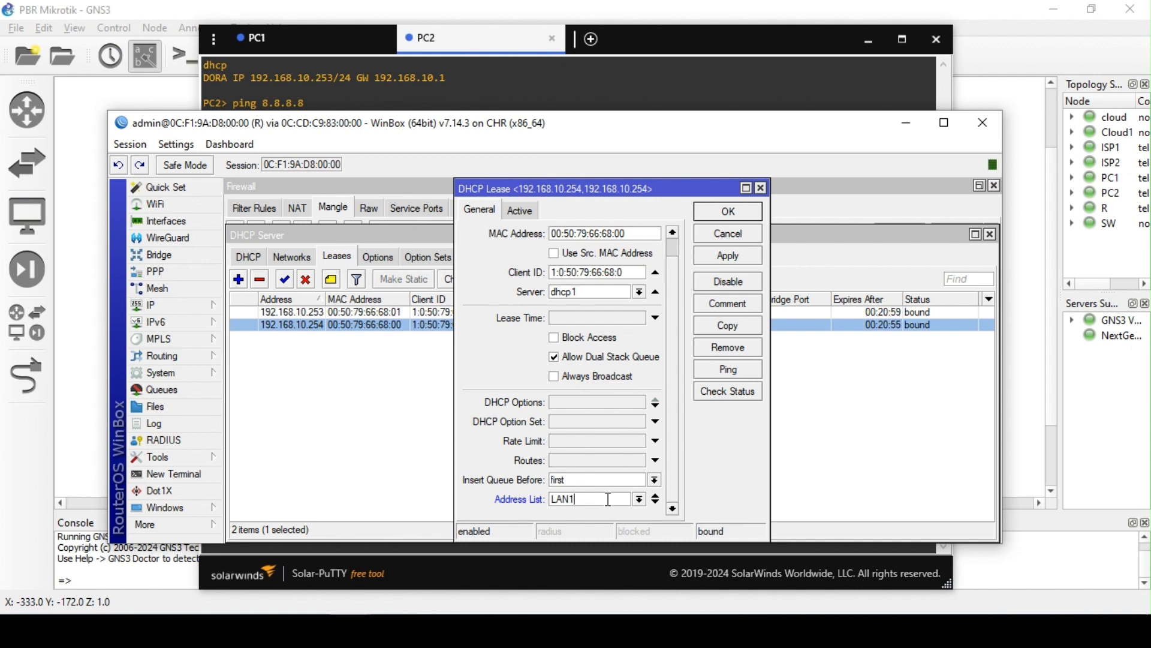
pyautogui.press('Return')
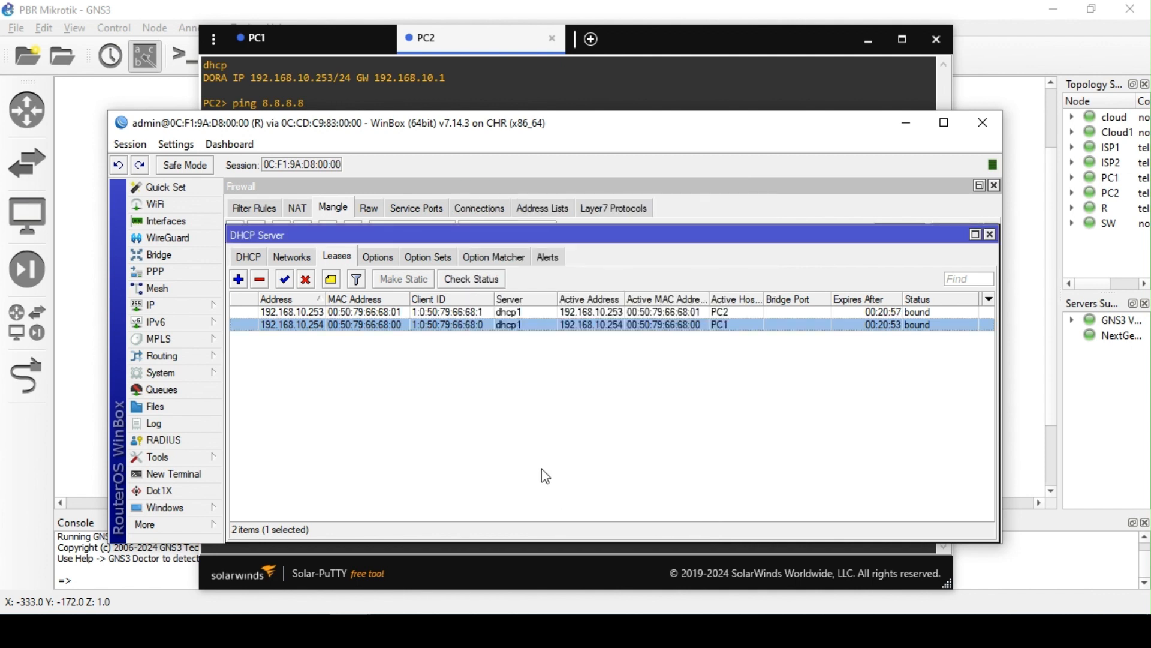
# - Assign PC2's static lease, 192.168.10.253, to address list LAN2 and save it
pyautogui.doubleClick(376, 314)
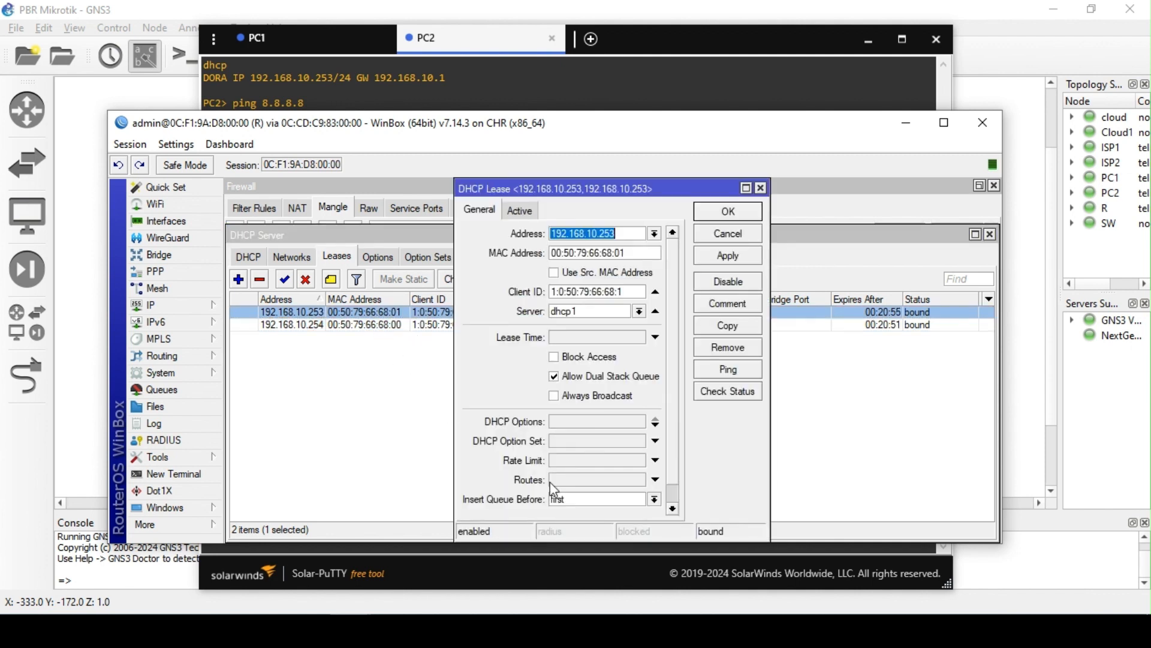
pyautogui.scroll(-1, 596, 500)
pyautogui.click(594, 498)
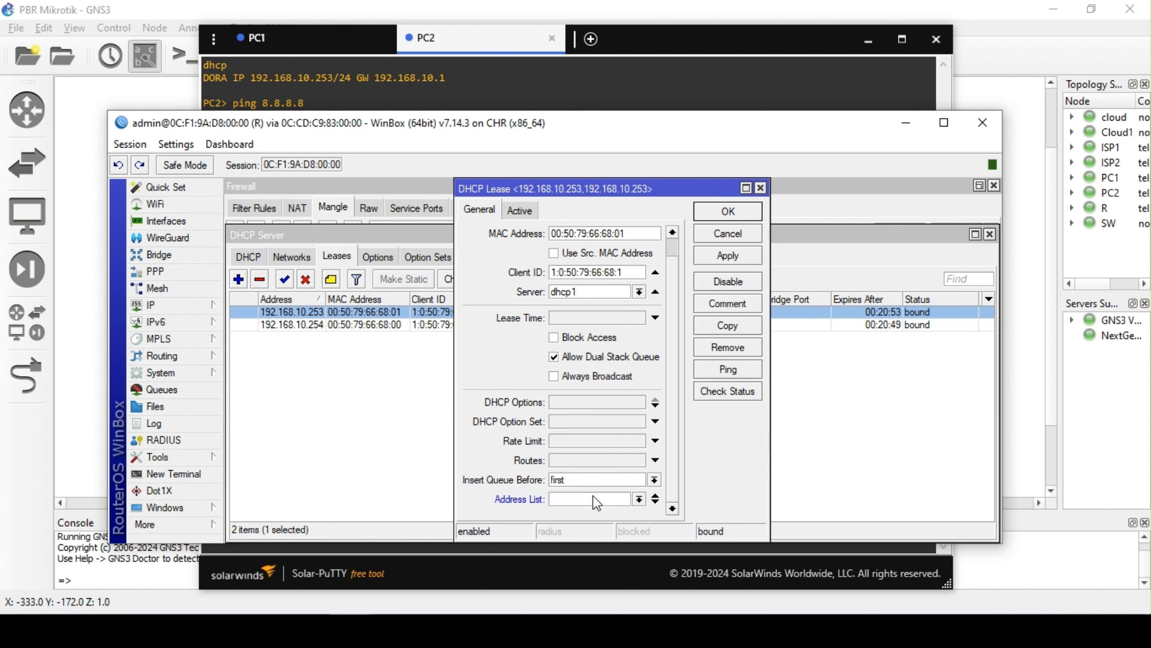
pyautogui.write('LAN2')
pyautogui.press('Return')
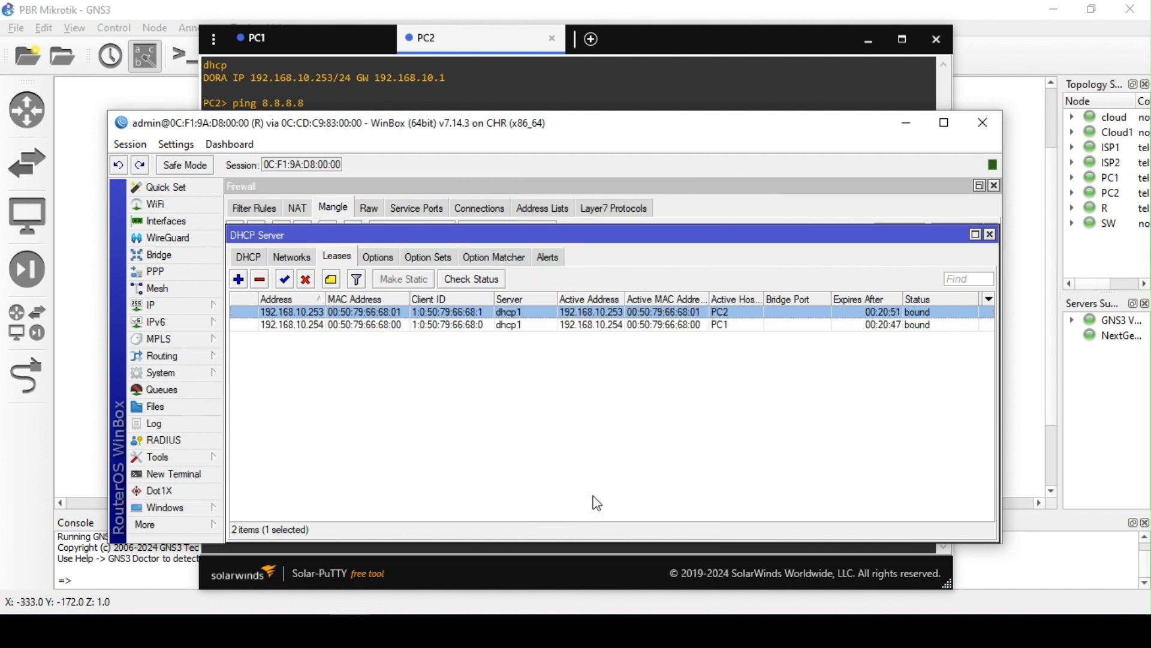
# - Close the DHCP server window and review the LAN1 and LAN2 entries in the firewall's address lists
pyautogui.click(990, 233)
pyautogui.click(543, 207)
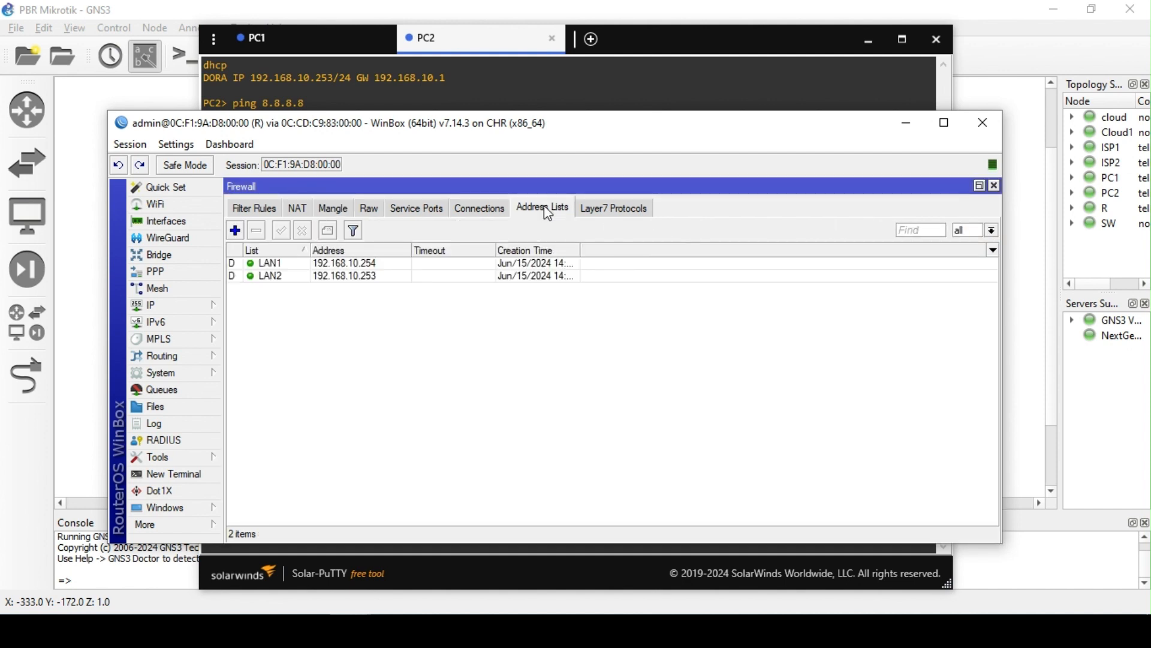
pyautogui.click(336, 265)
pyautogui.click(335, 276)
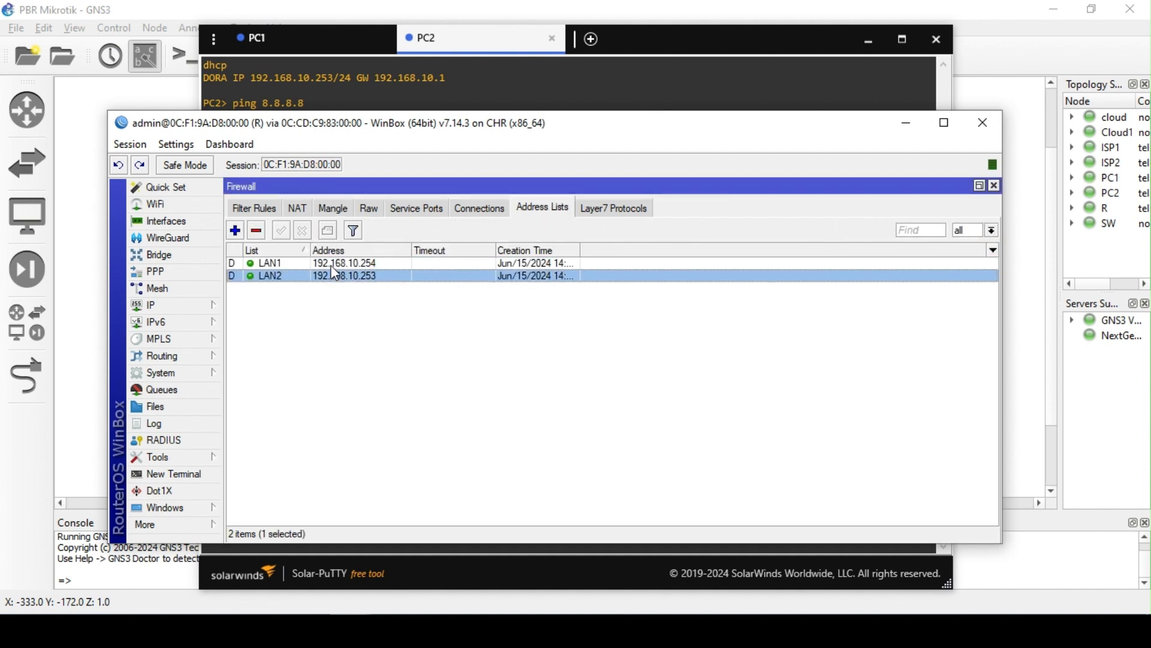
pyautogui.click(334, 264)
pyautogui.click(334, 277)
pyautogui.click(338, 263)
pyautogui.click(338, 274)
# - Start a new firewall mangle rule in the prerouting chain
pyautogui.click(330, 210)
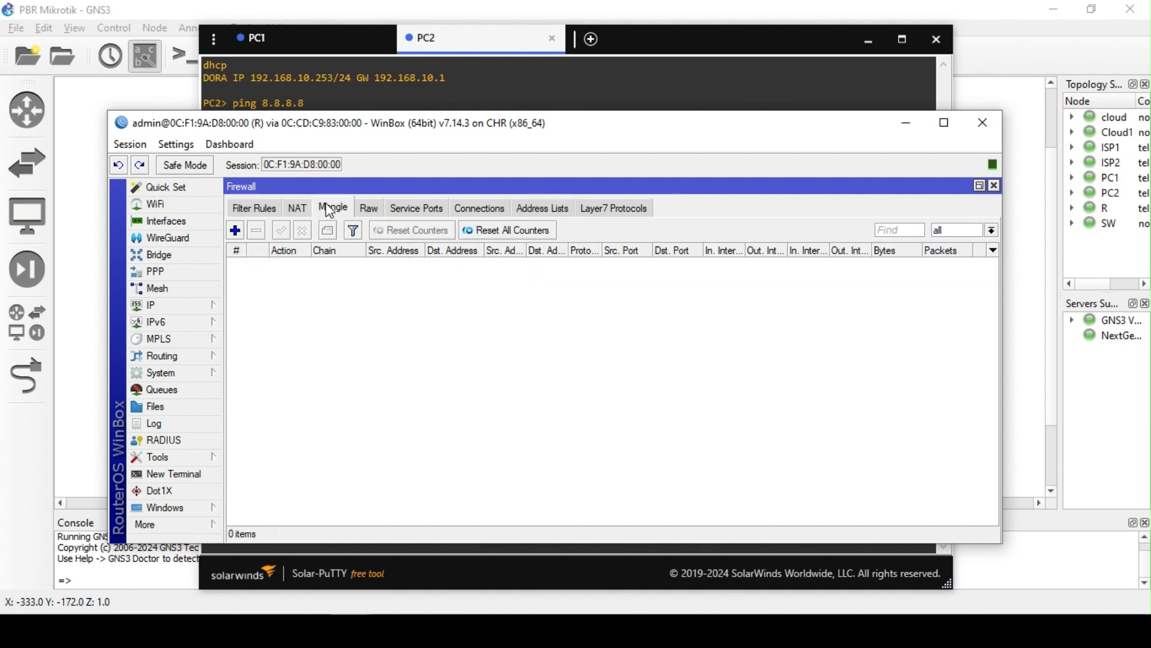
pyautogui.click(235, 230)
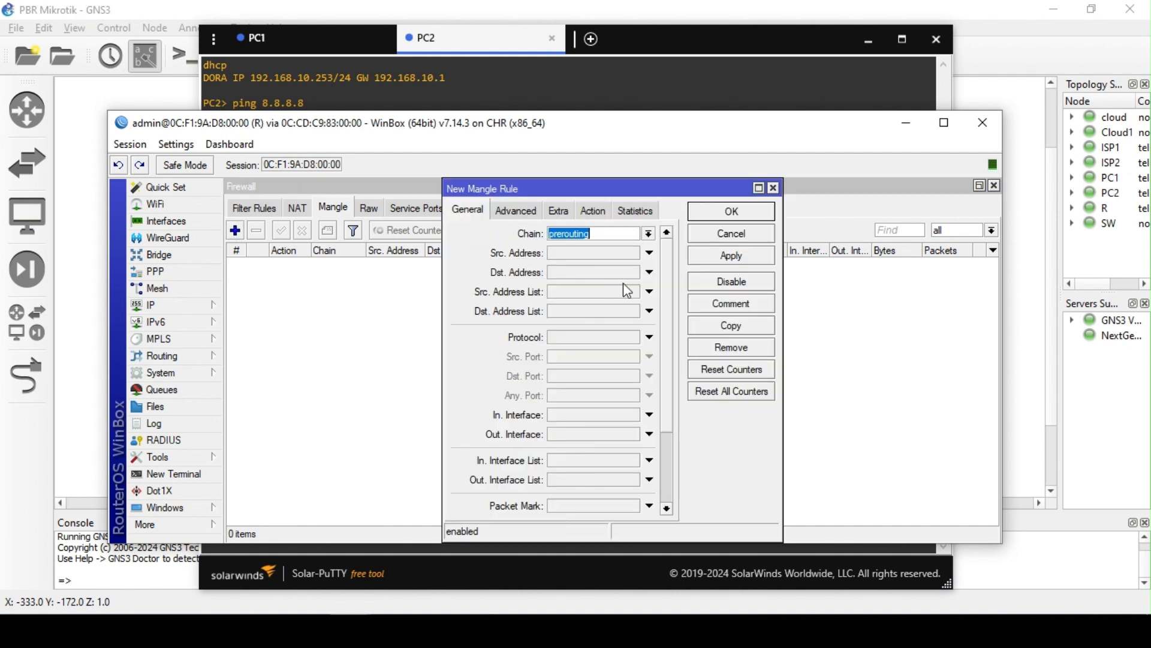
pyautogui.click(649, 235)
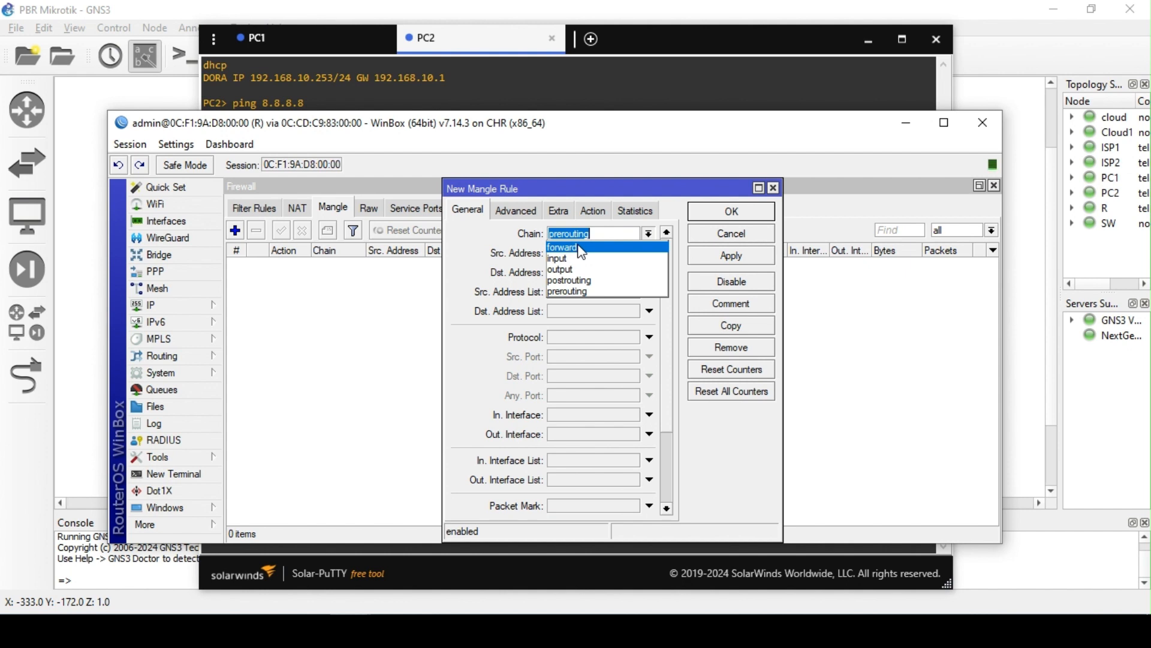
pyautogui.click(594, 292)
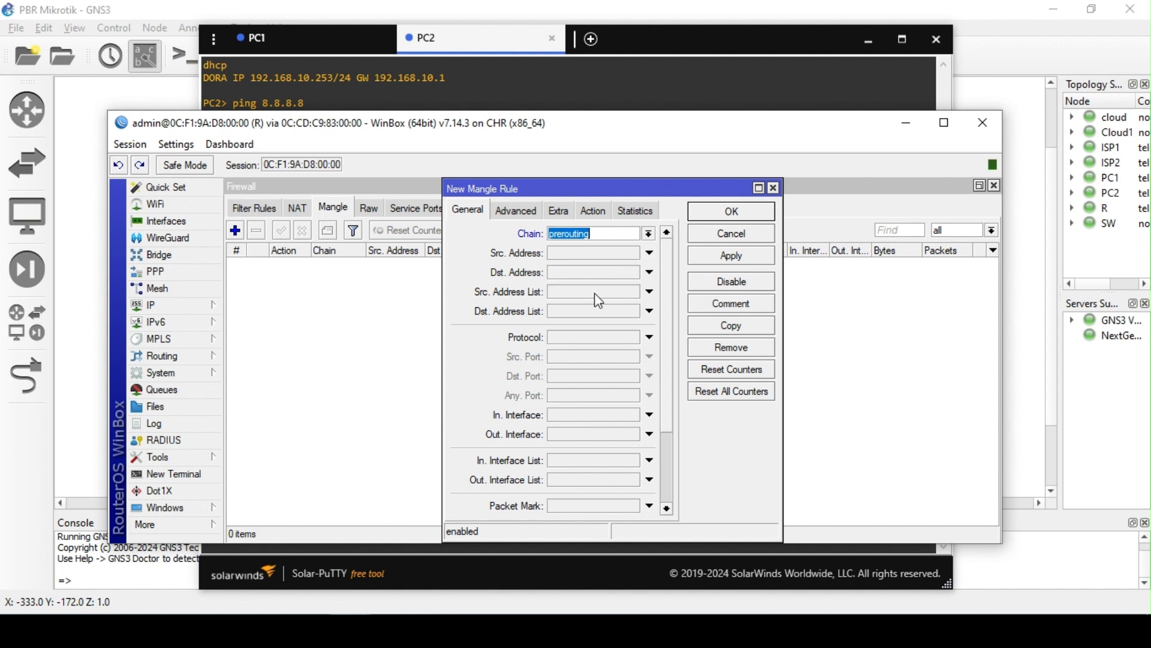
pyautogui.moveTo(552, 547); pyautogui.dragTo(551, 567)
pyautogui.moveTo(522, 126); pyautogui.dragTo(516, 93)
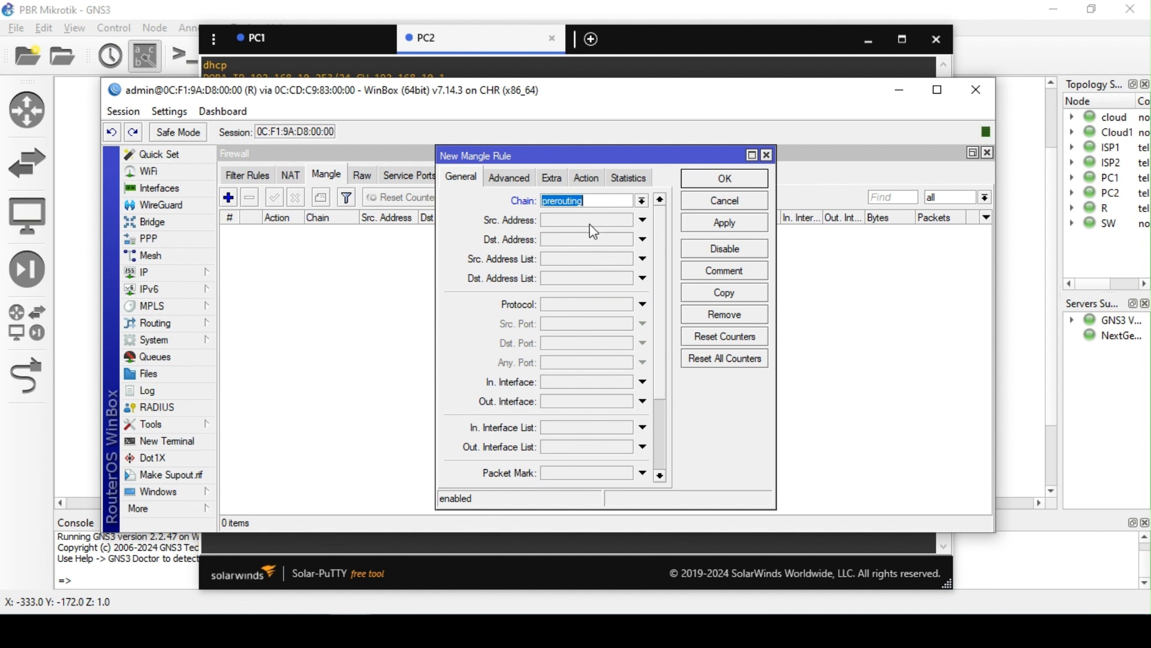
# - Set the mangle rule's source address list to LAN1
pyautogui.click(596, 261)
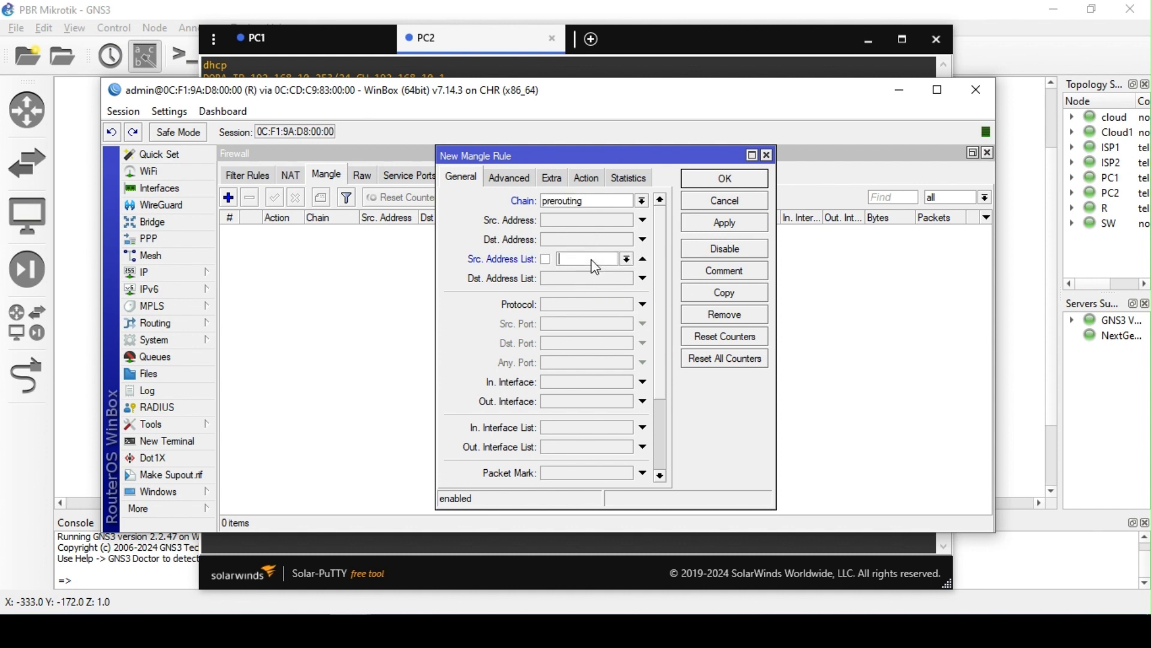
pyautogui.click(626, 260)
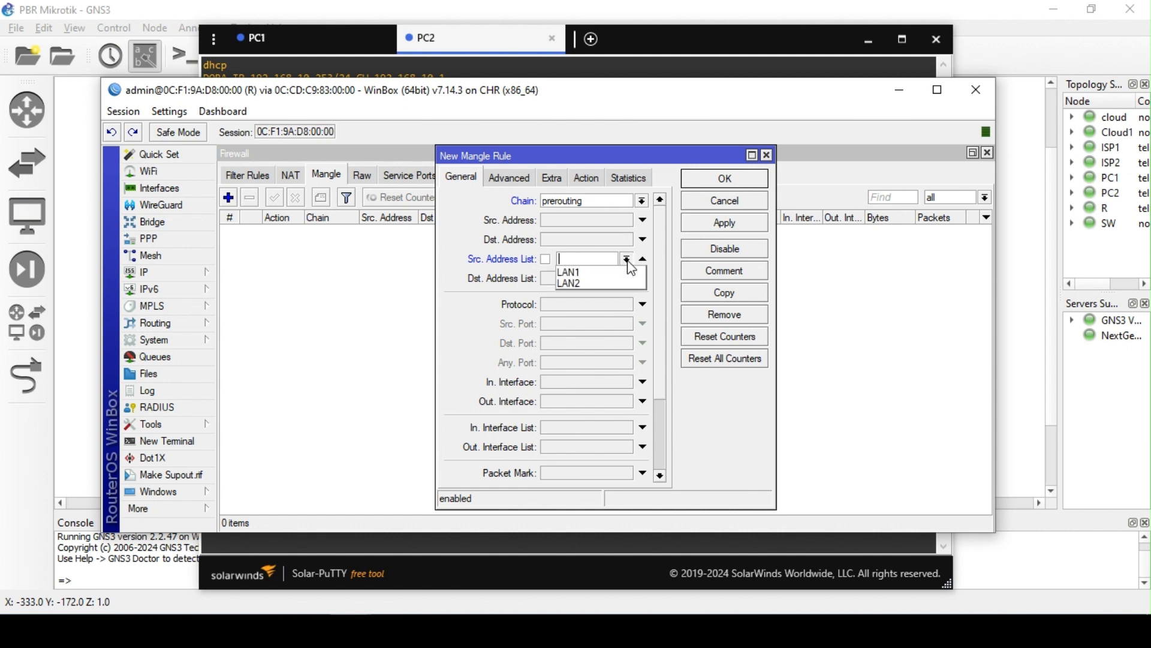
pyautogui.click(596, 271)
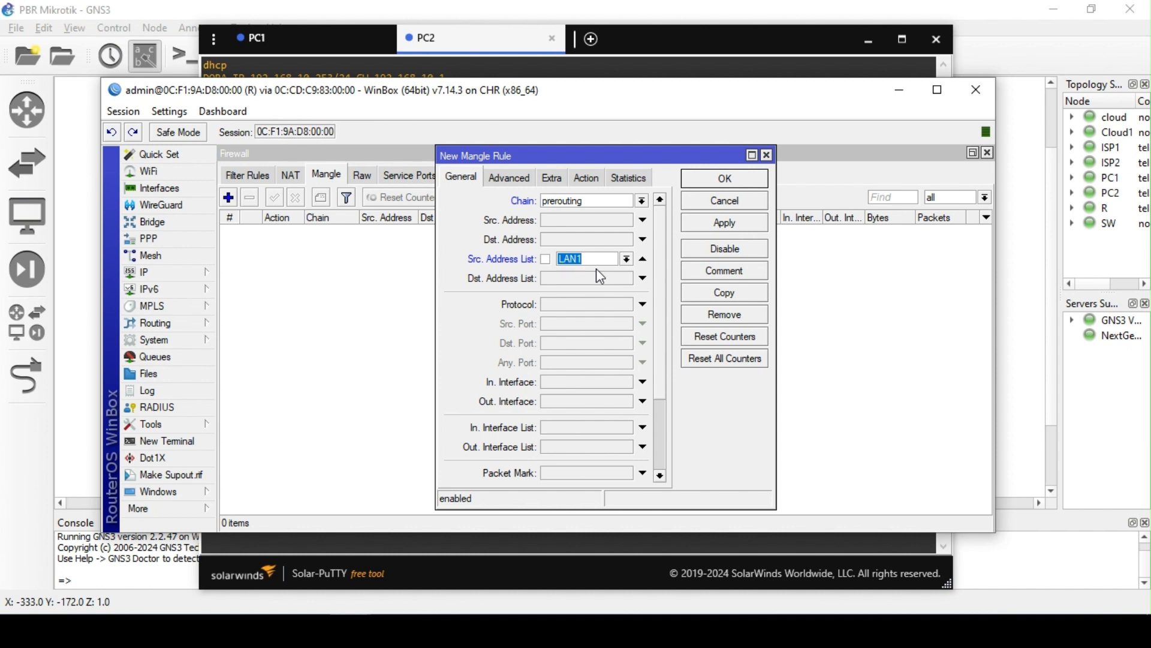
pyautogui.click(630, 258)
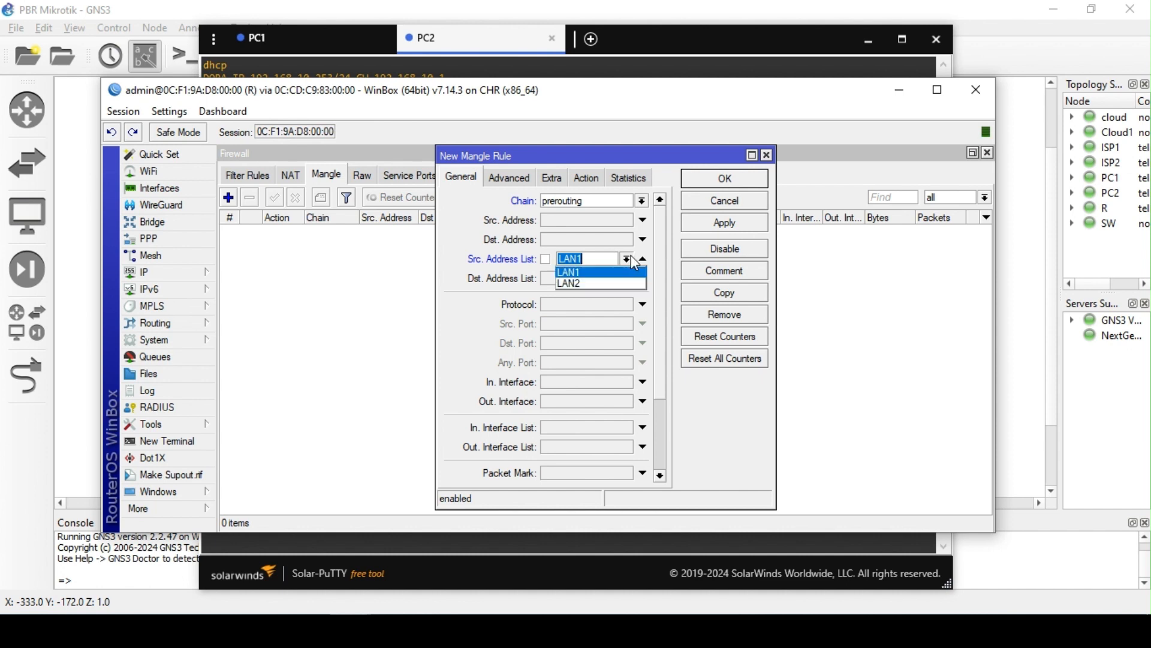
pyautogui.click(582, 271)
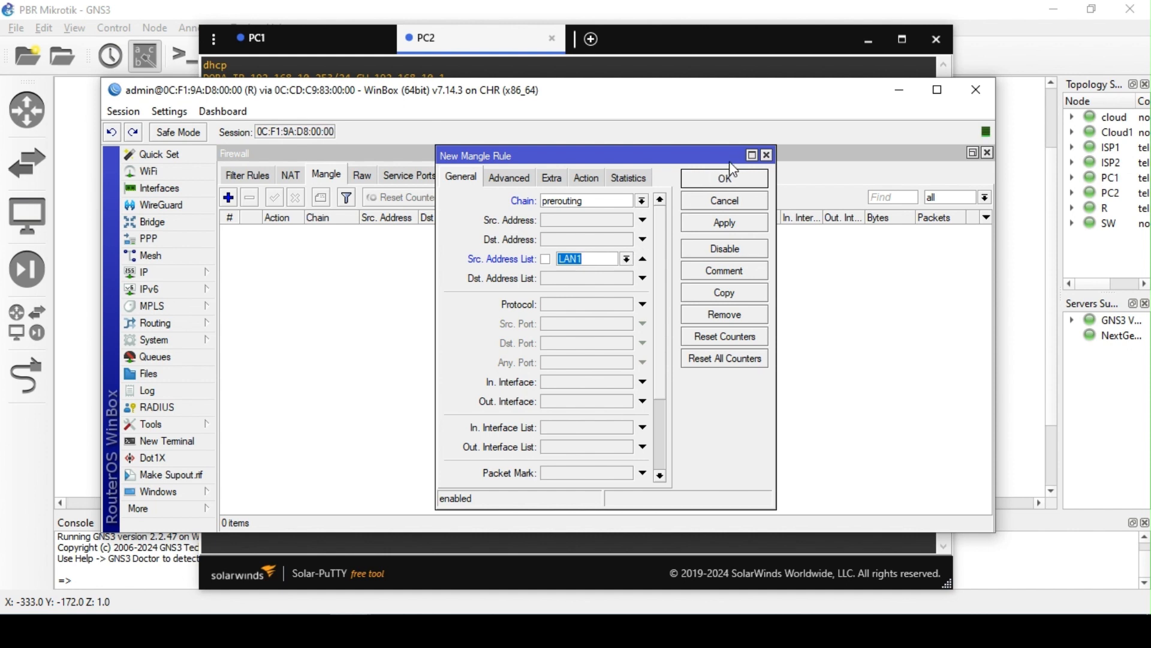
# - Restrict the mangle rule to TCP protocol traffic with destination ports 443 and 80
pyautogui.moveTo(707, 153); pyautogui.dragTo(609, 167)
pyautogui.click(548, 320)
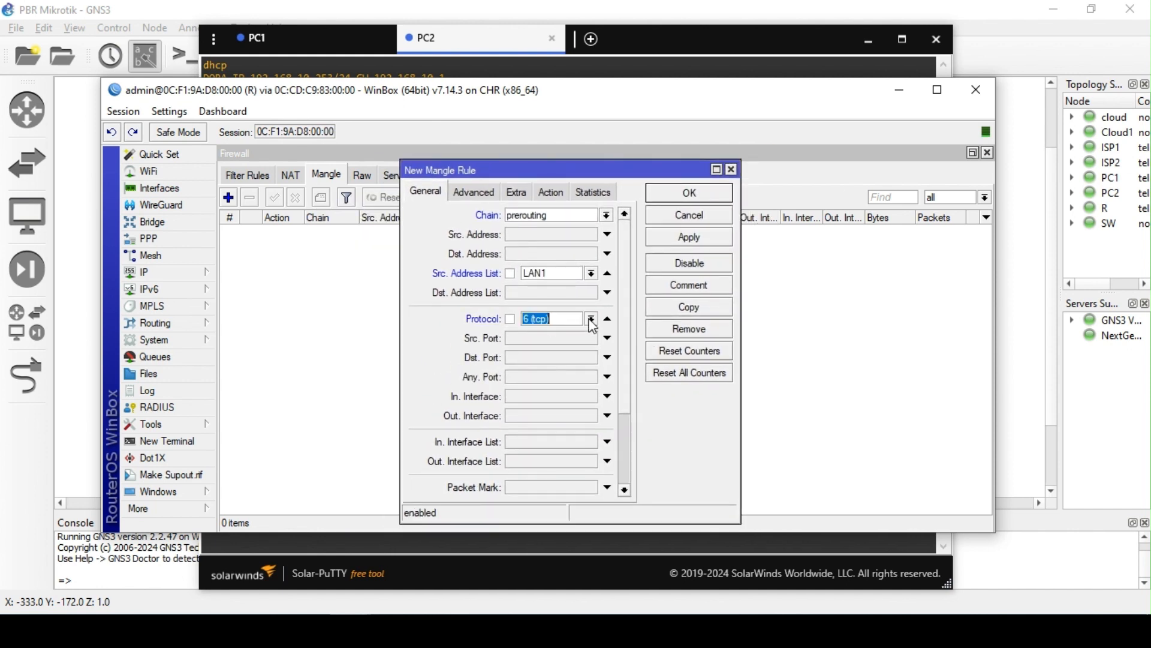
pyautogui.click(591, 318)
pyautogui.click(592, 318)
pyautogui.click(539, 358)
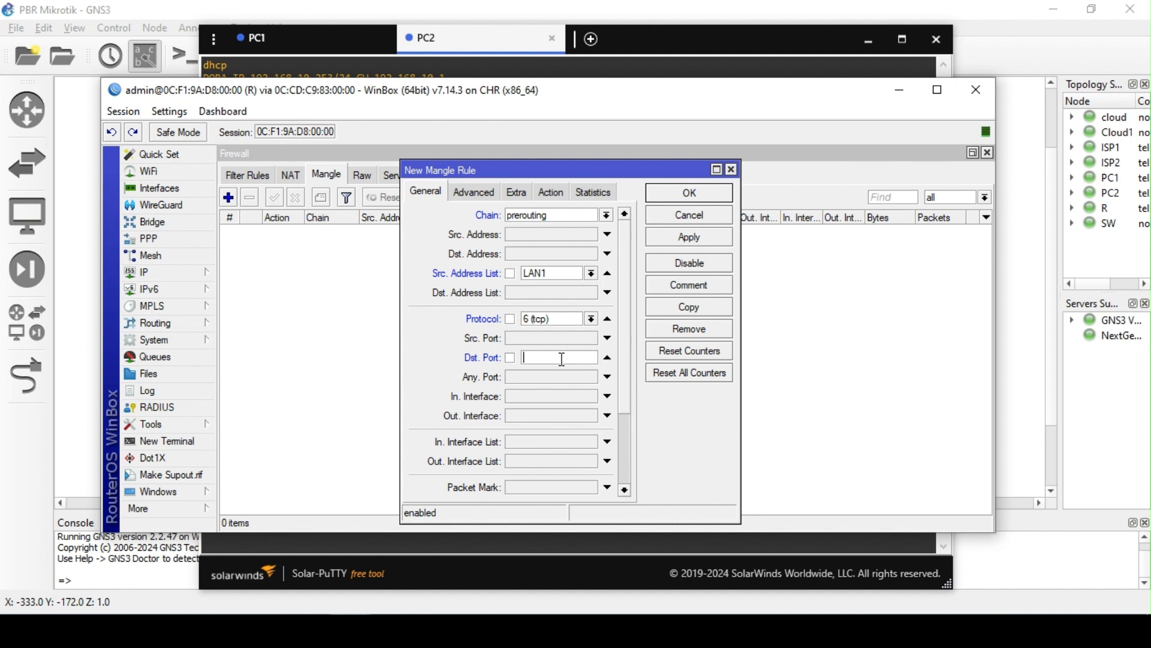
pyautogui.write('443')
pyautogui.write(',80')
# - Set the rule's action to mark routing with new routing mark rtab-1, disable passthrough and apply the rule
pyautogui.click(563, 193)
pyautogui.click(573, 218)
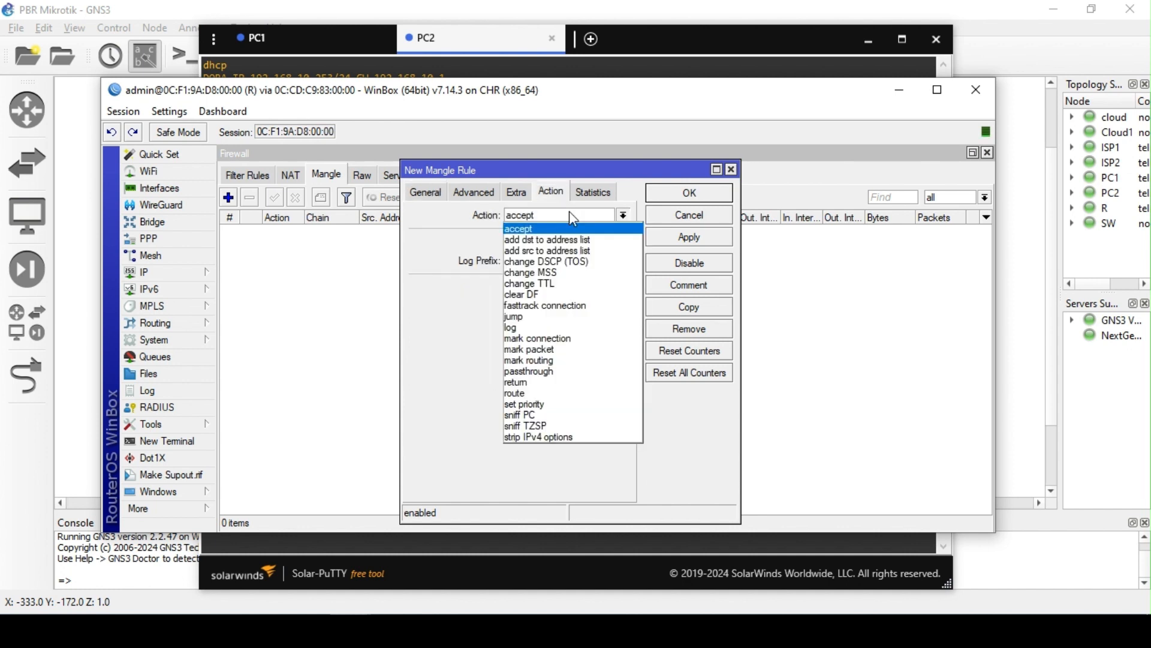
pyautogui.click(558, 361)
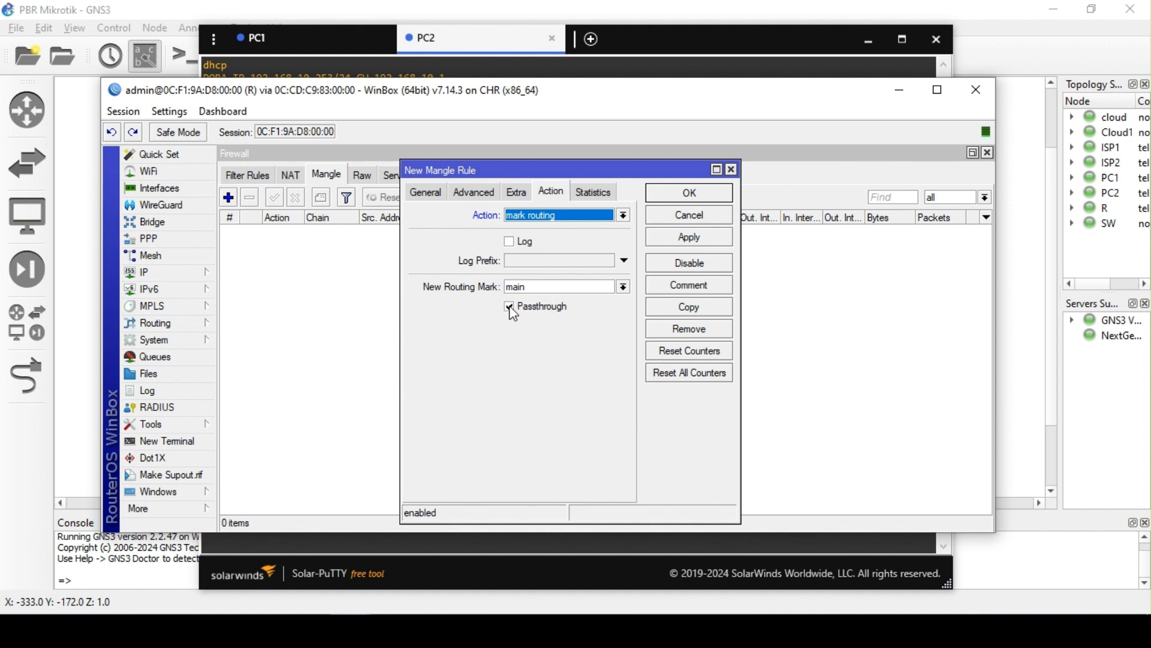
pyautogui.click(509, 306)
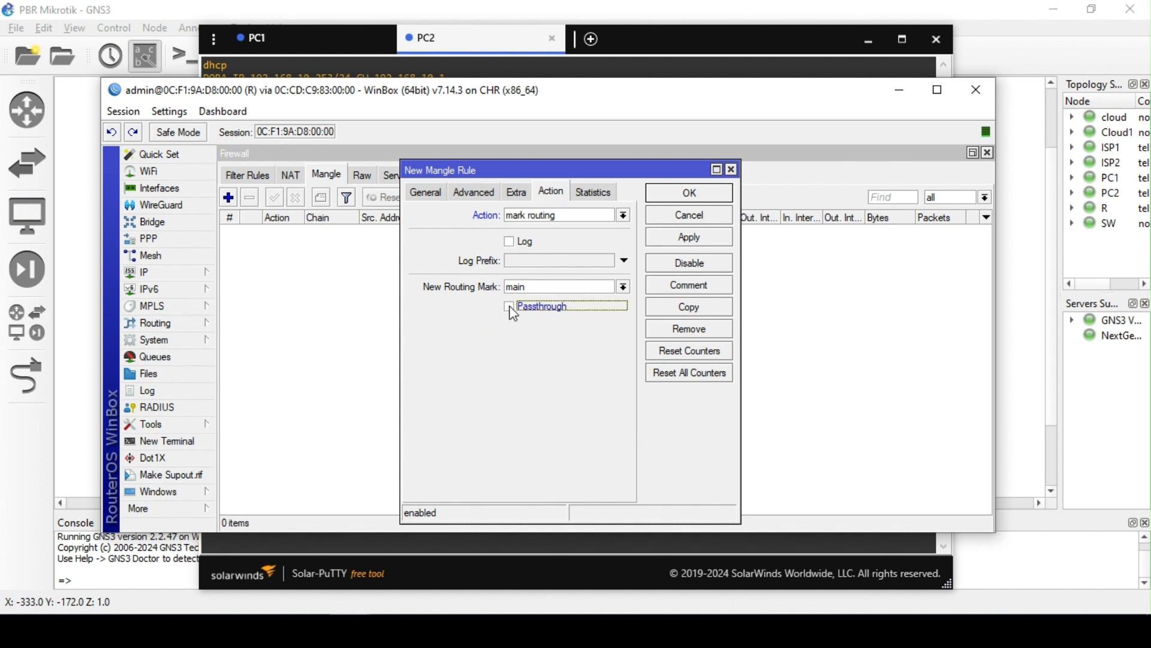
pyautogui.click(571, 289)
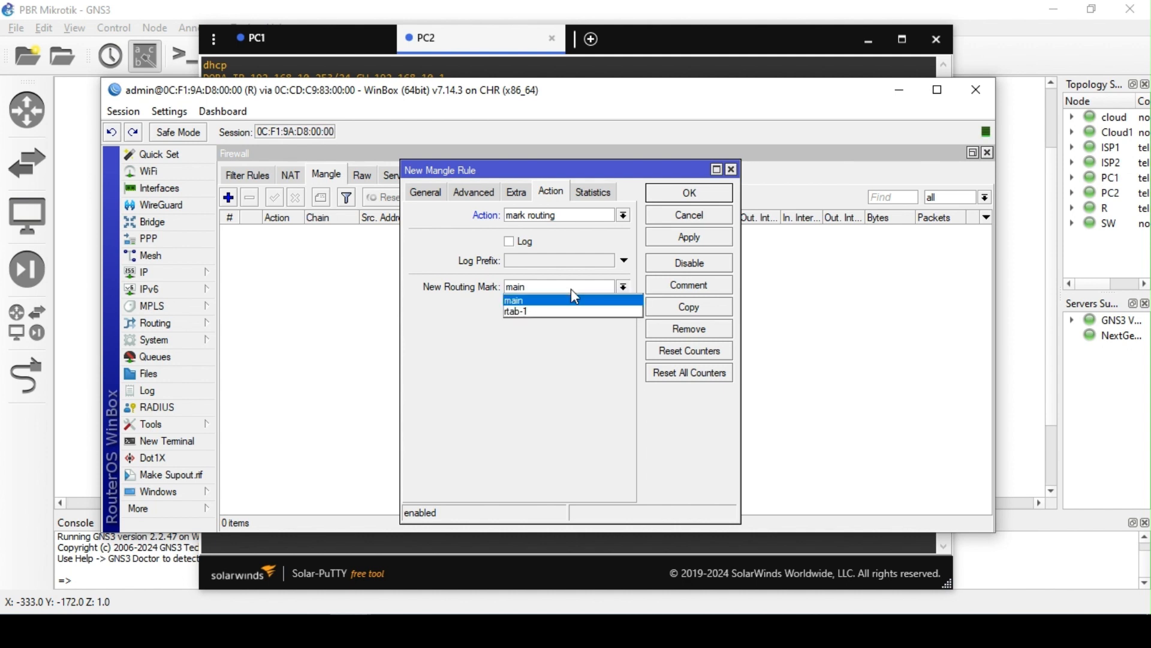
pyautogui.click(533, 311)
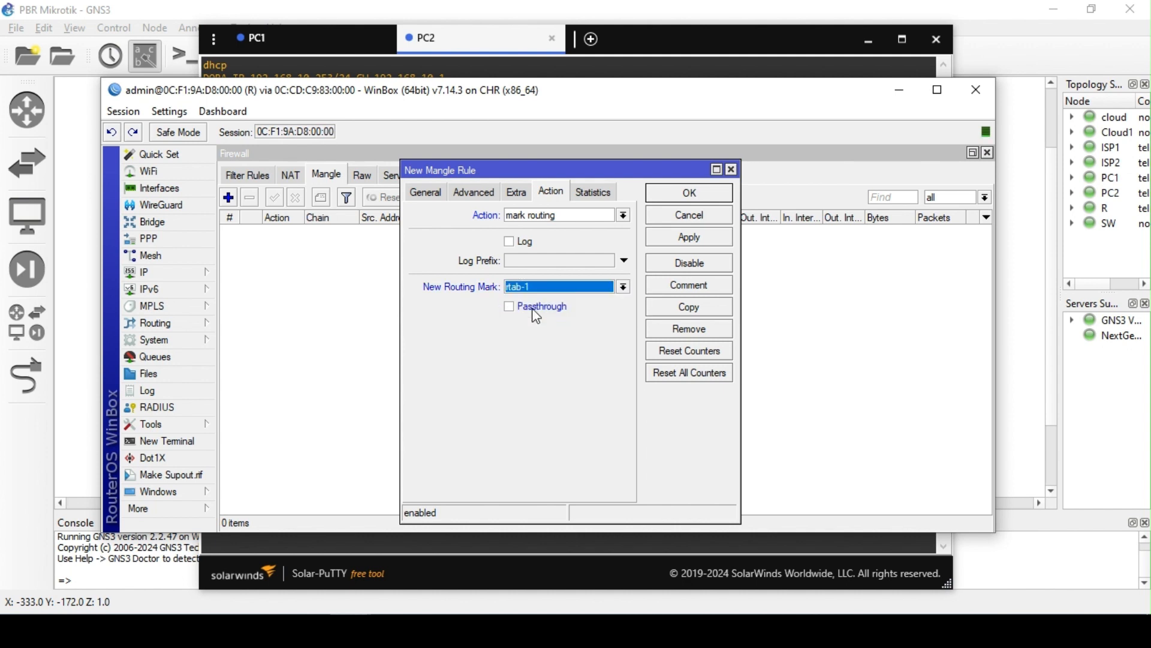
pyautogui.click(693, 237)
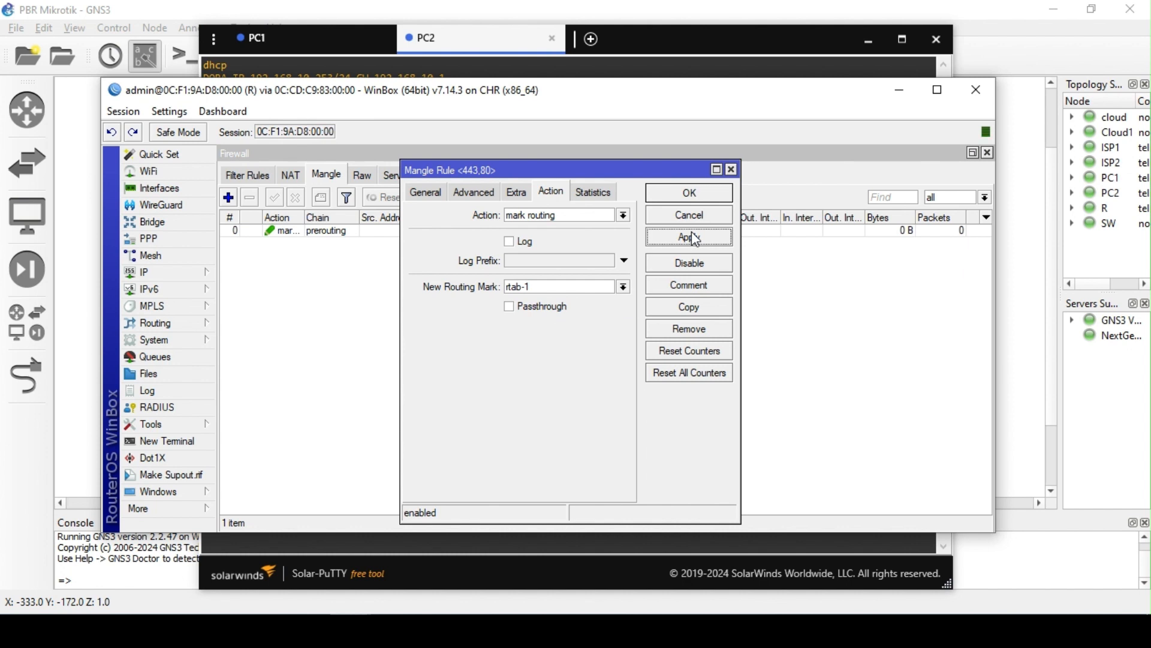
# - Save the prerouting mangle rule that marks TCP 443,80 traffic from LAN1 with routing mark rtab-1
pyautogui.click(697, 197)
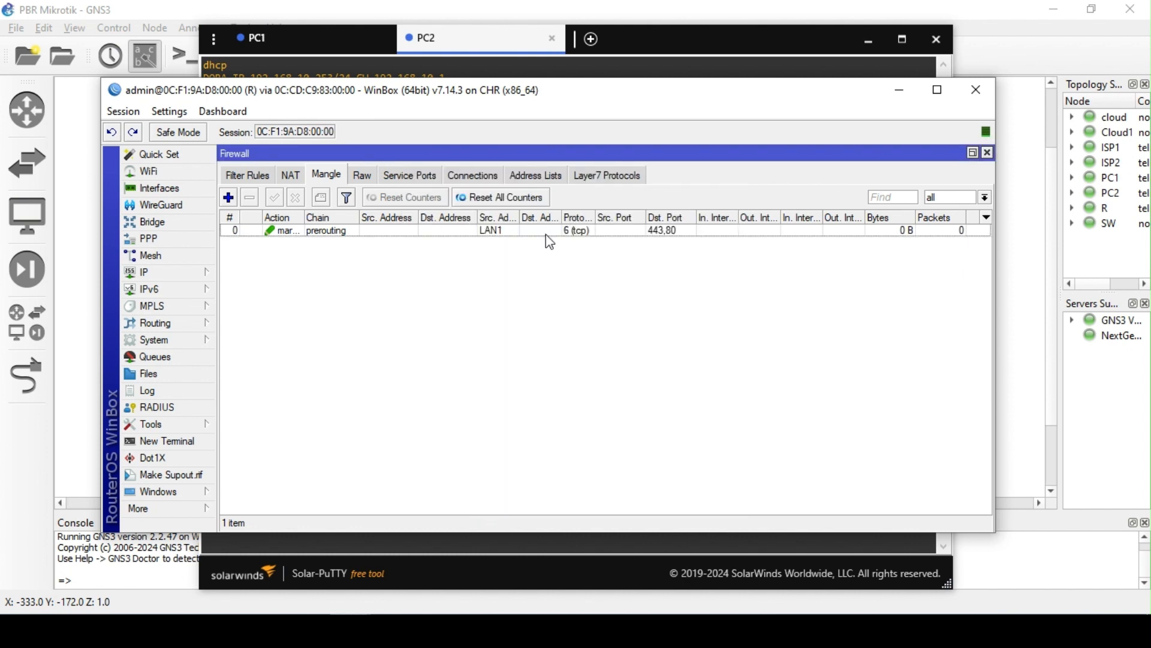
pyautogui.click(549, 231)
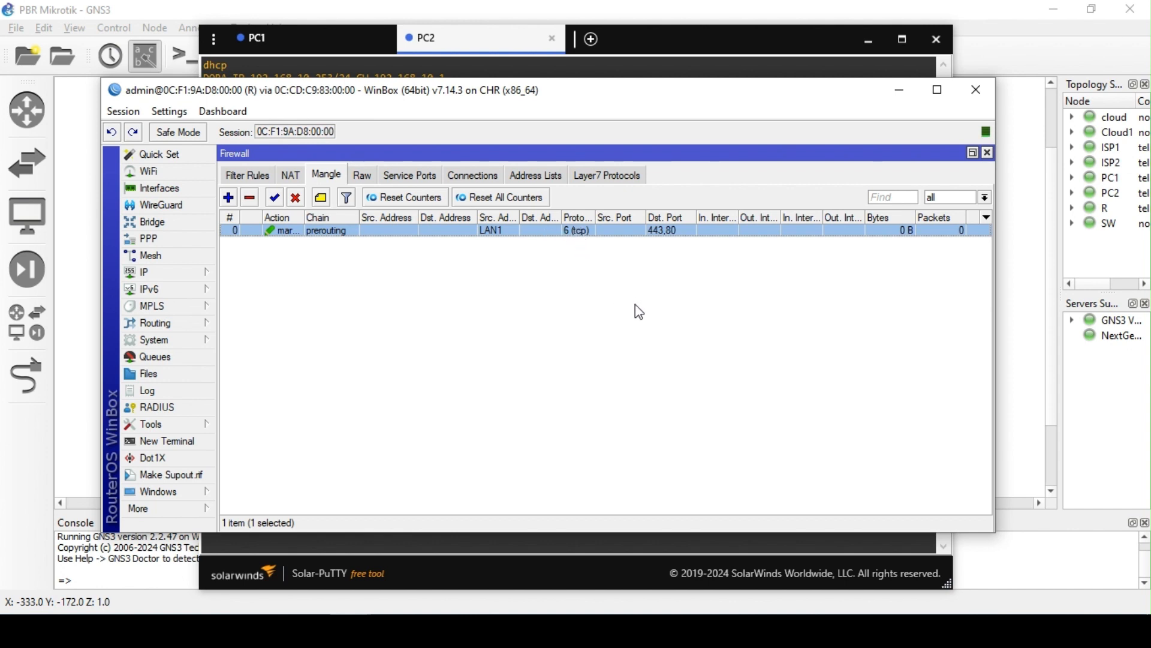
# - Switch to the terminal to review the traces to 8.8.8.8 on PC2 and PC1, and minimise it
pyautogui.click(511, 47)
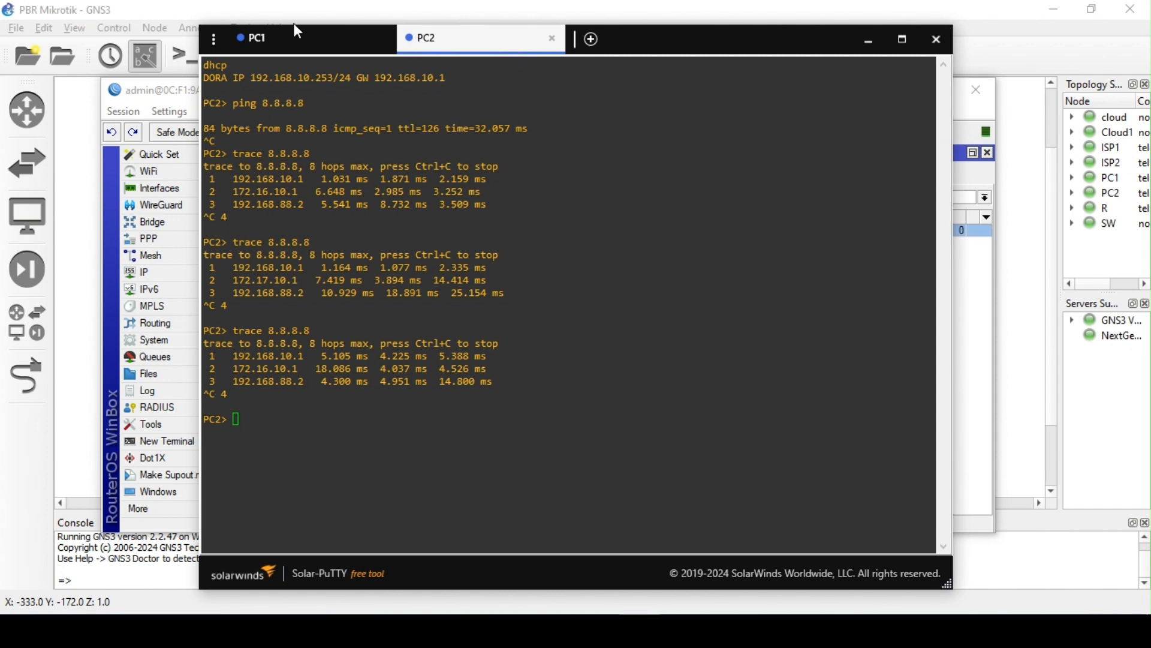
pyautogui.click(293, 46)
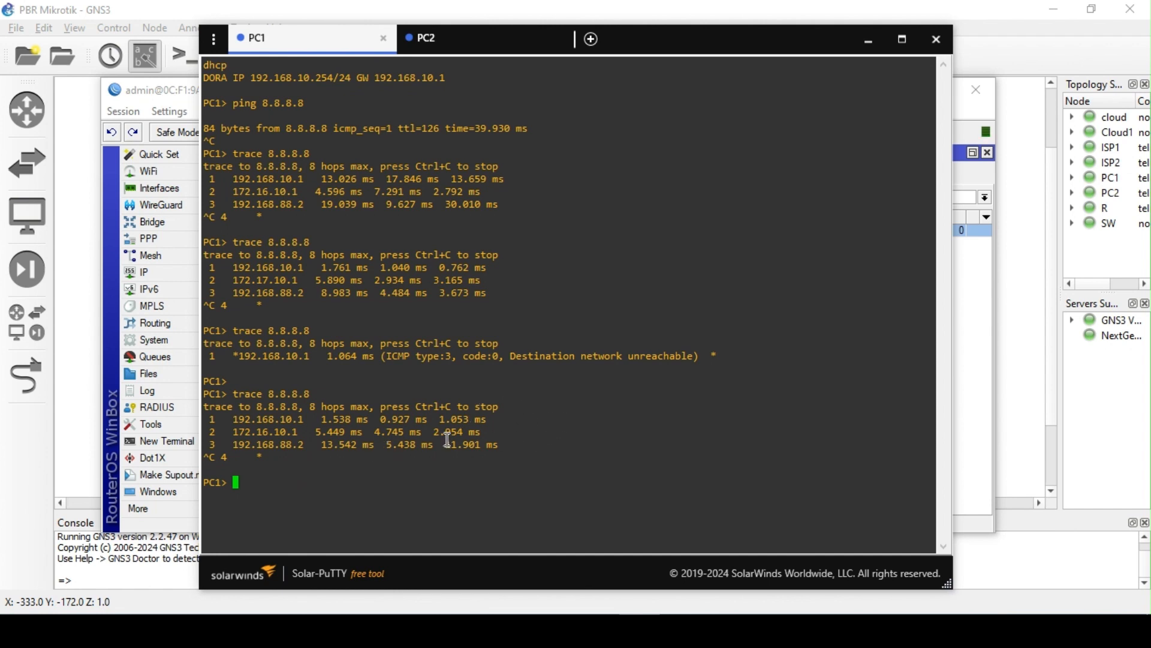
pyautogui.click(869, 41)
# - Add a default route for 0.0.0.0/0 through gateway 172.17.10.1 in routing table rtab-1
pyautogui.click(168, 273)
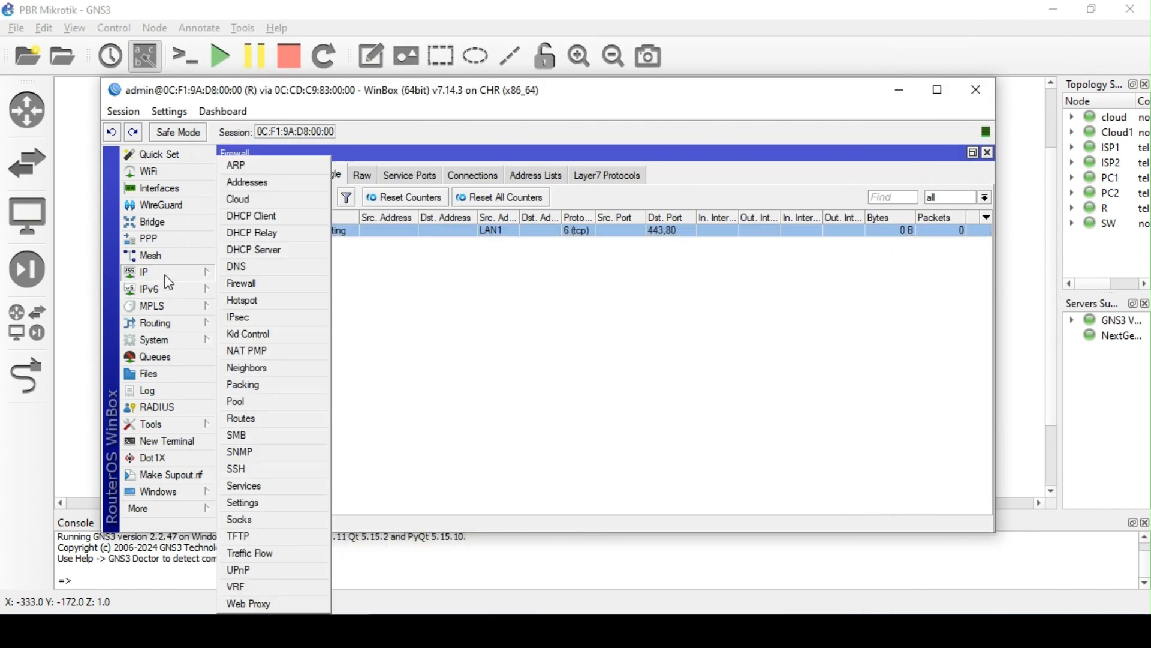
pyautogui.click(252, 418)
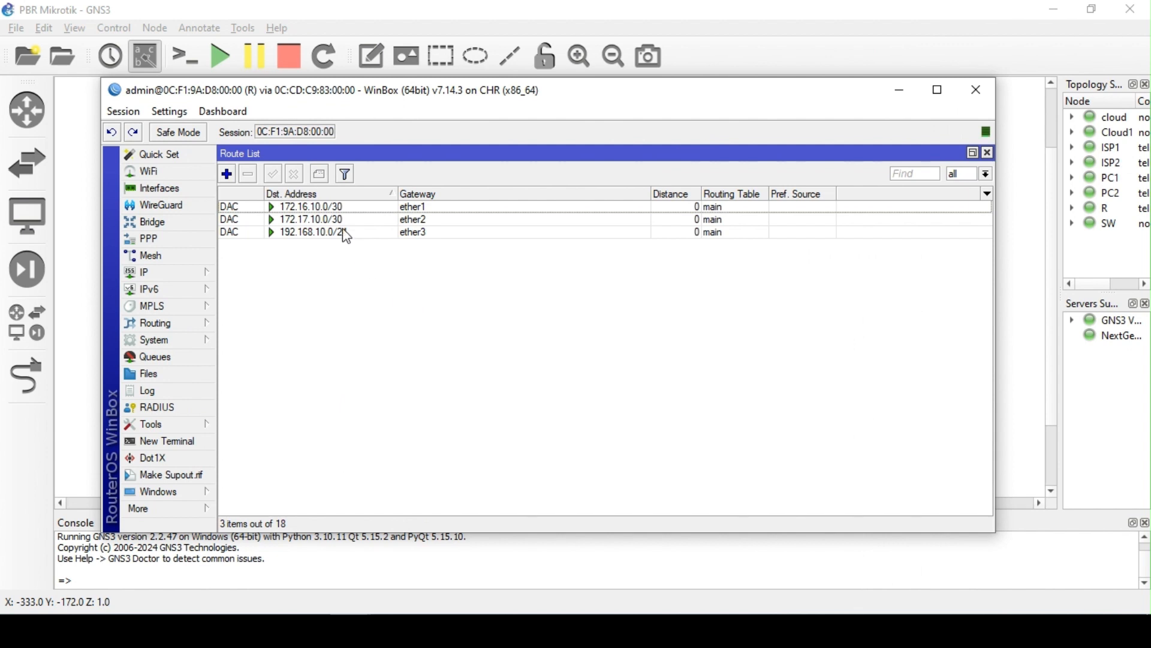
pyautogui.click(227, 176)
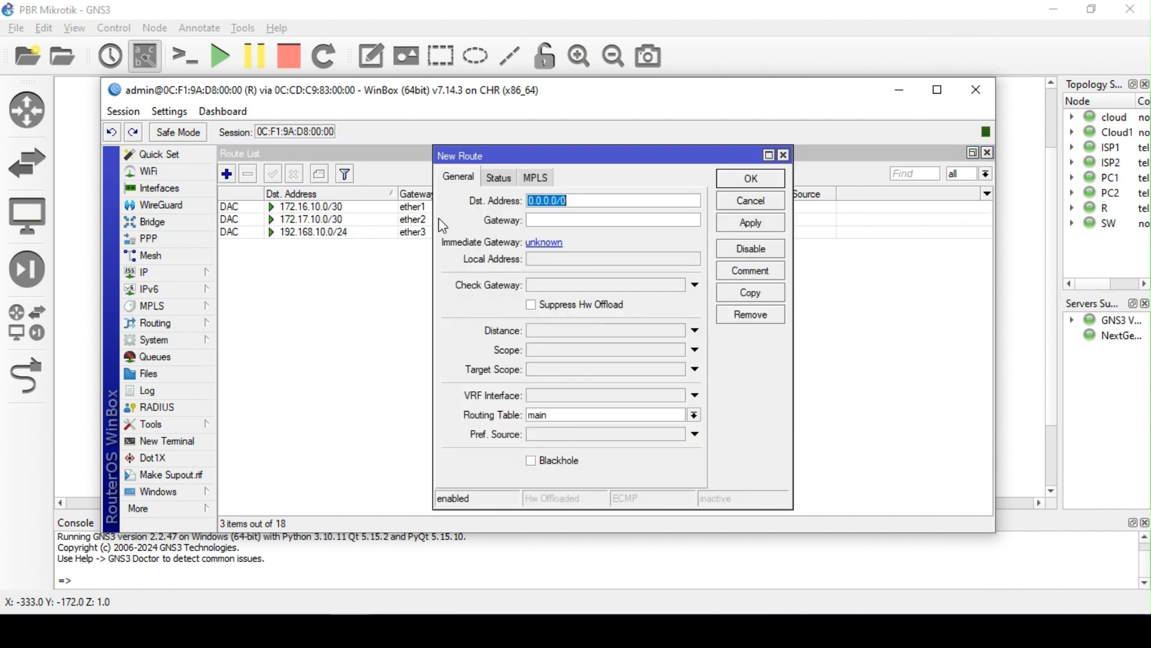
pyautogui.click(554, 221)
pyautogui.write('172.')
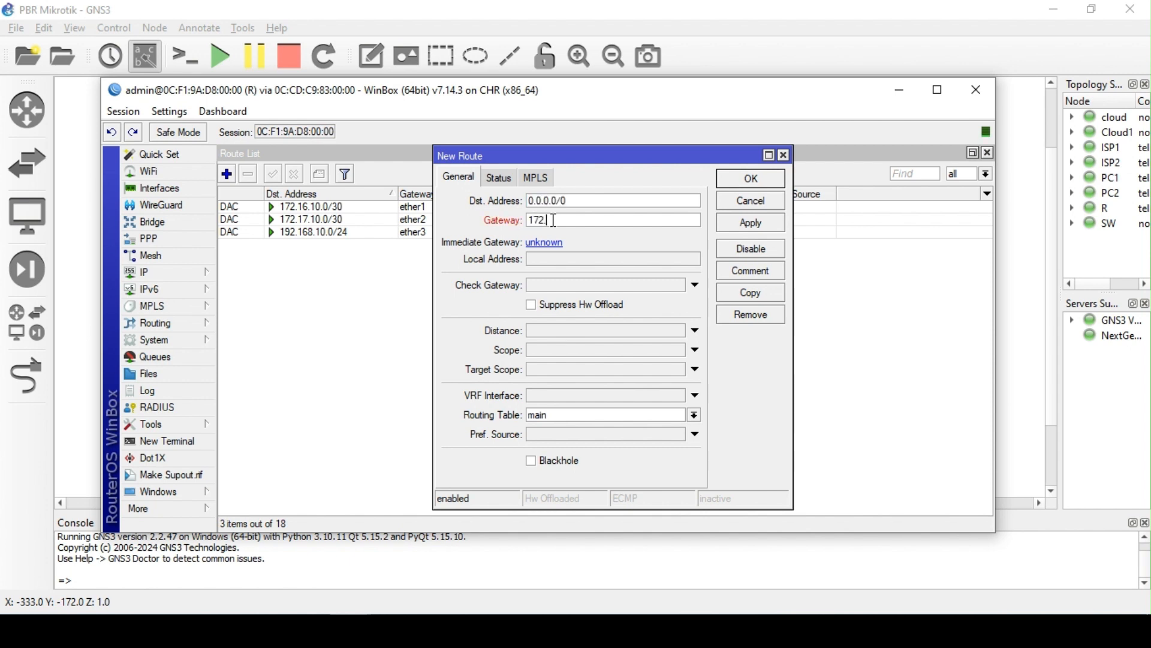
pyautogui.write('17.10.1')
pyautogui.click(599, 416)
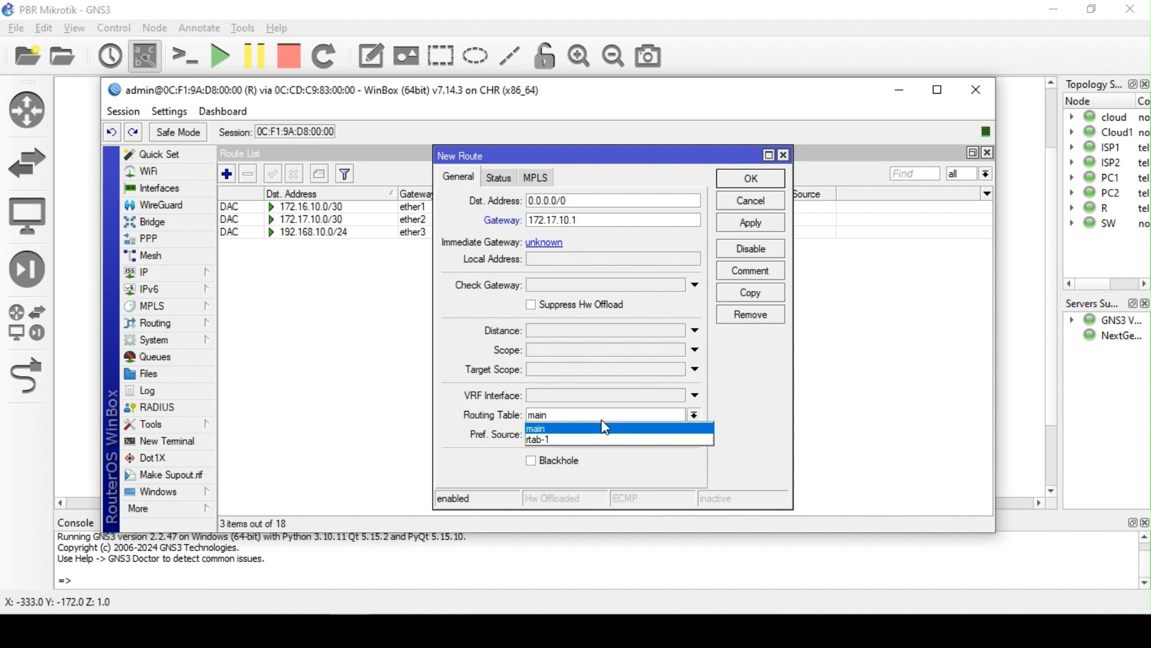
pyautogui.click(575, 441)
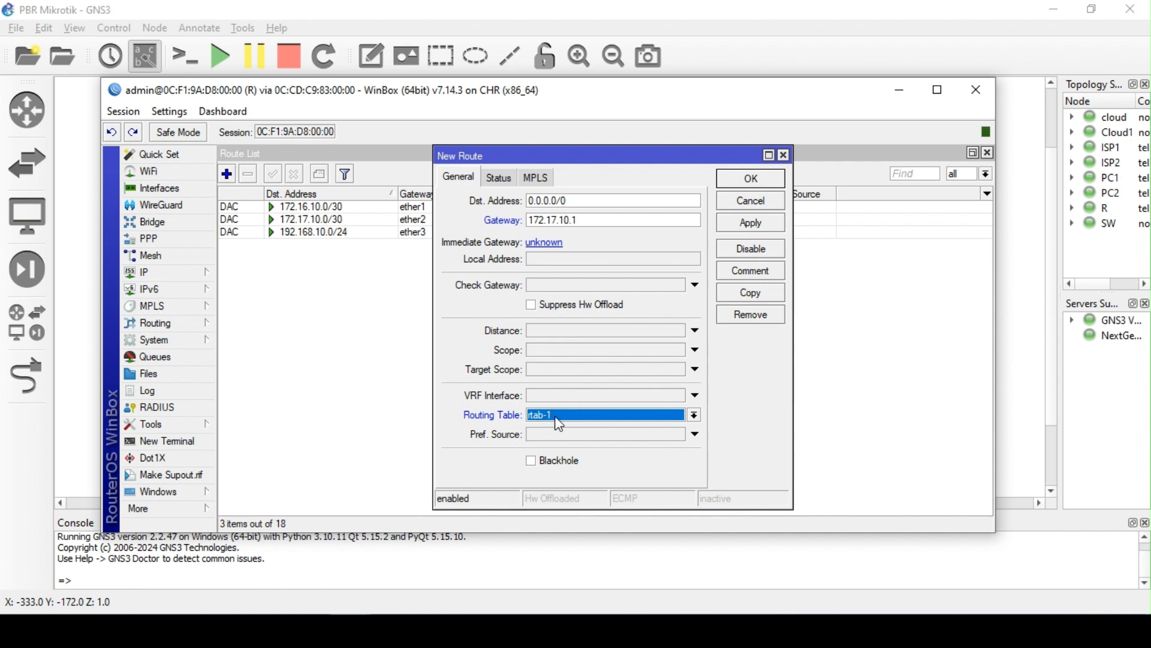
pyautogui.click(751, 223)
pyautogui.click(752, 178)
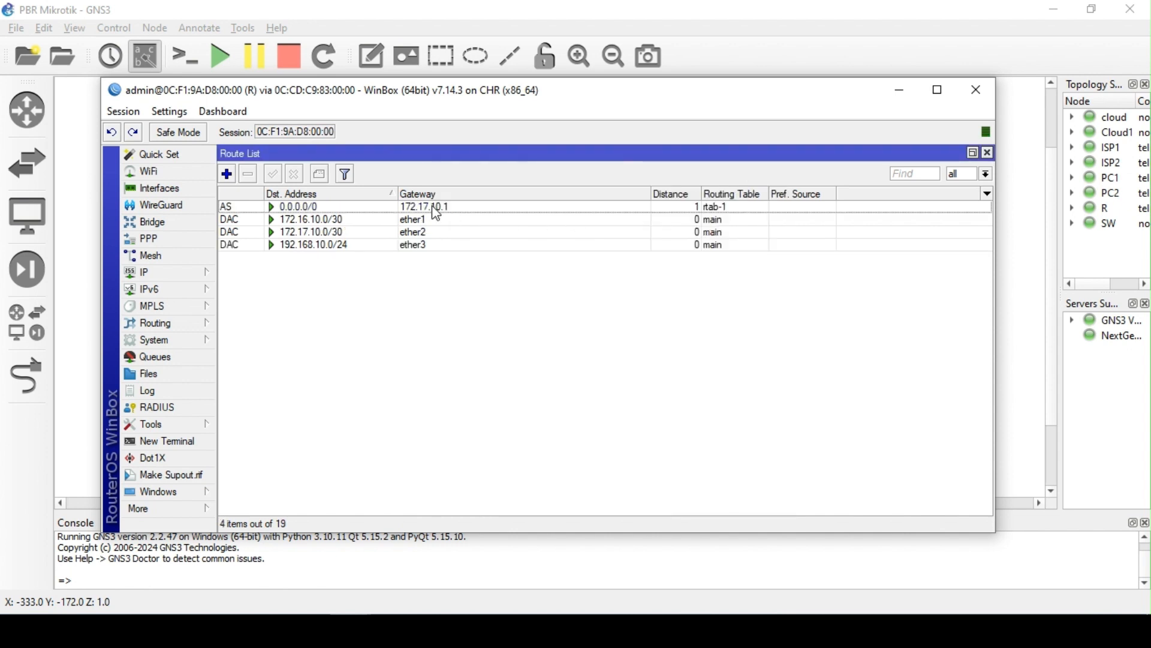
# - Add a second default route for 0.0.0.0/0 through gateway 172.16.10.1 in the main routing table
pyautogui.click(425, 208)
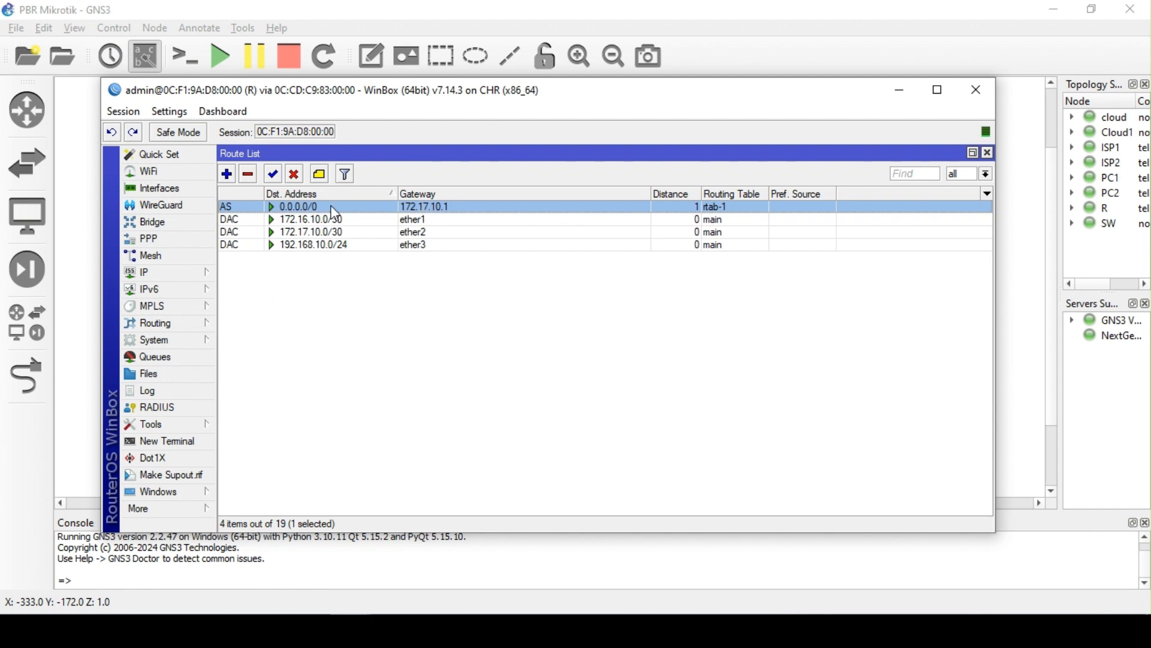
pyautogui.click(227, 174)
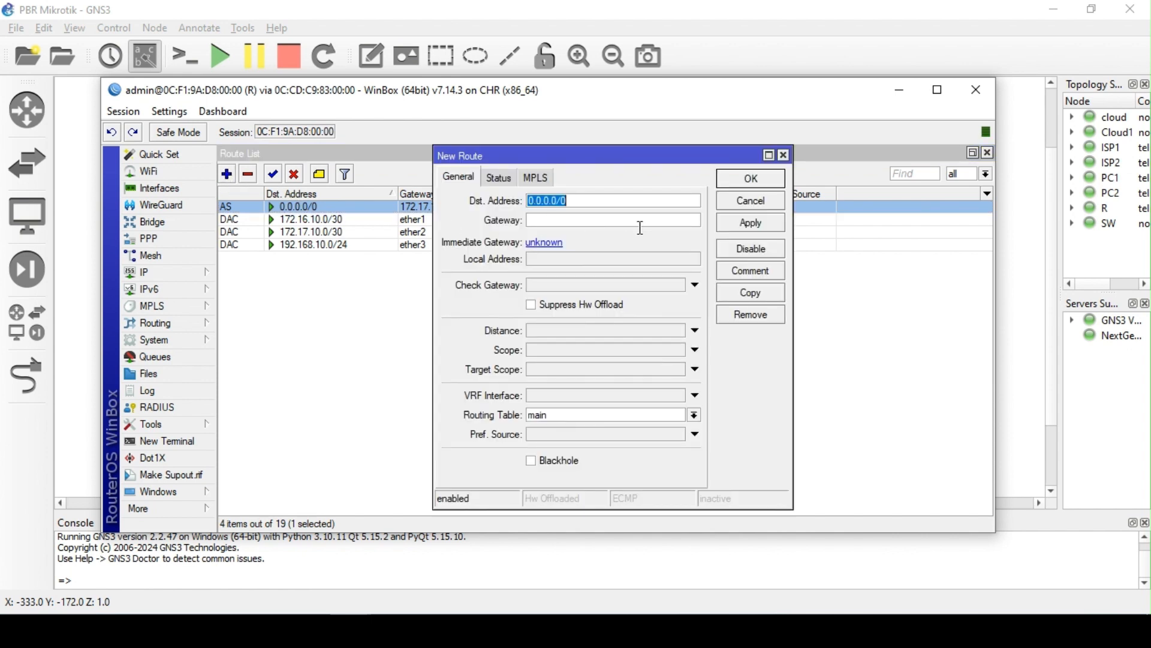
pyautogui.click(577, 222)
pyautogui.write('172.16.10')
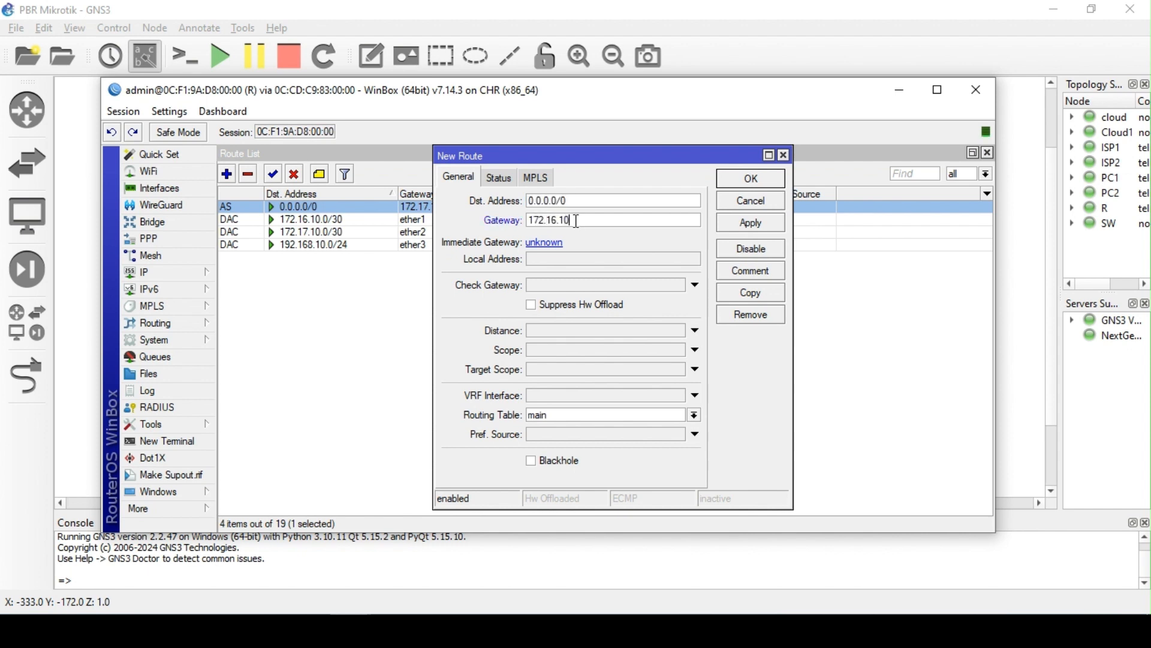
pyautogui.write('.1')
pyautogui.click(610, 414)
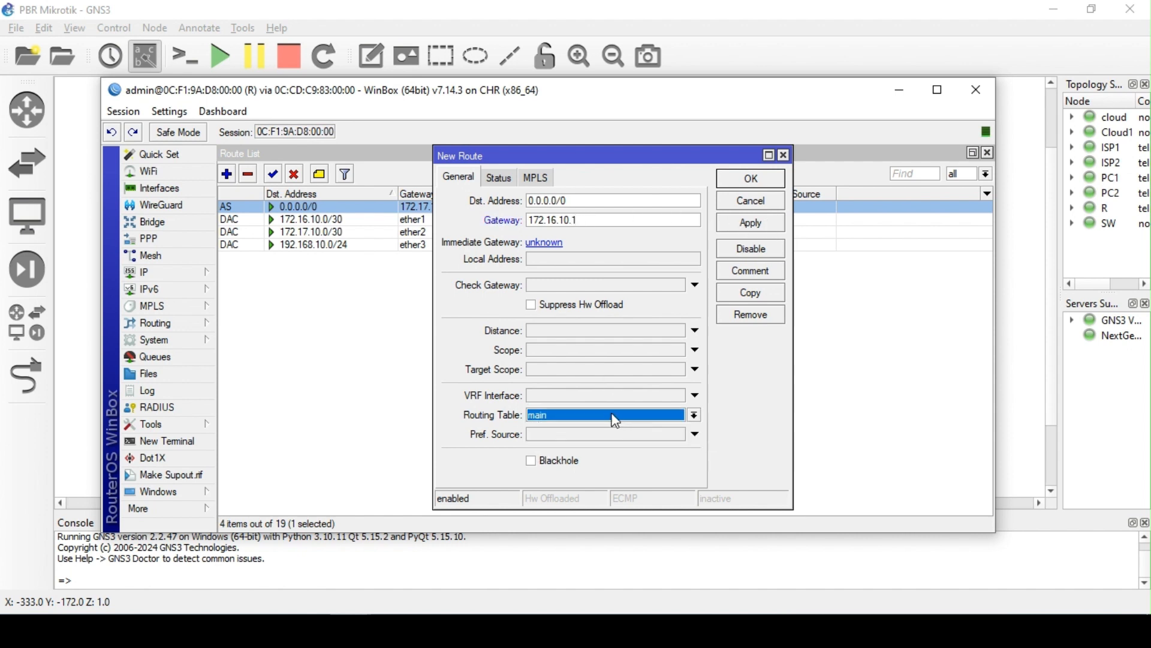
pyautogui.click(773, 223)
pyautogui.click(760, 181)
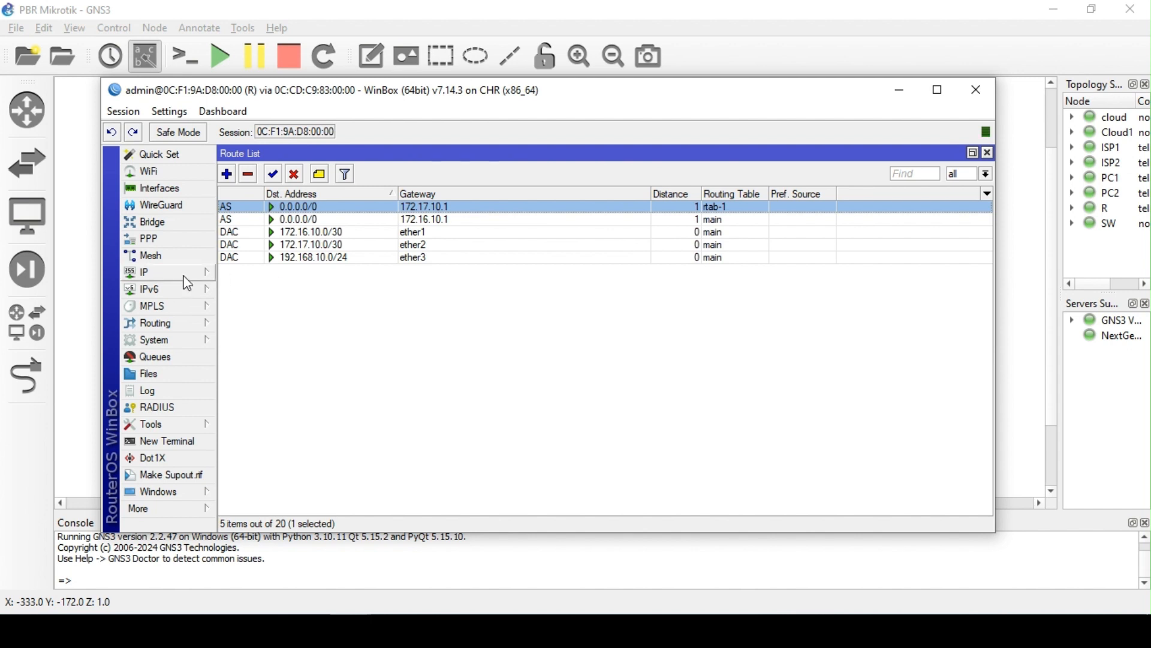
# - Create the routing table rtab-2 with FIB enabled and close the table list
pyautogui.click(172, 329)
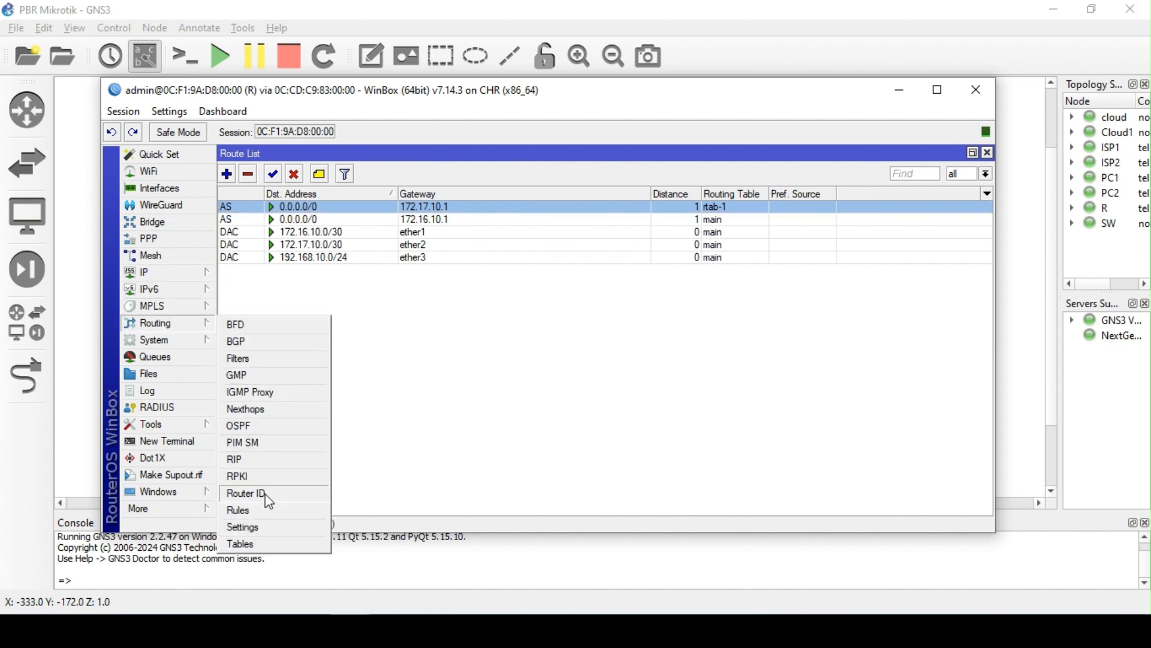
pyautogui.click(259, 542)
pyautogui.click(443, 246)
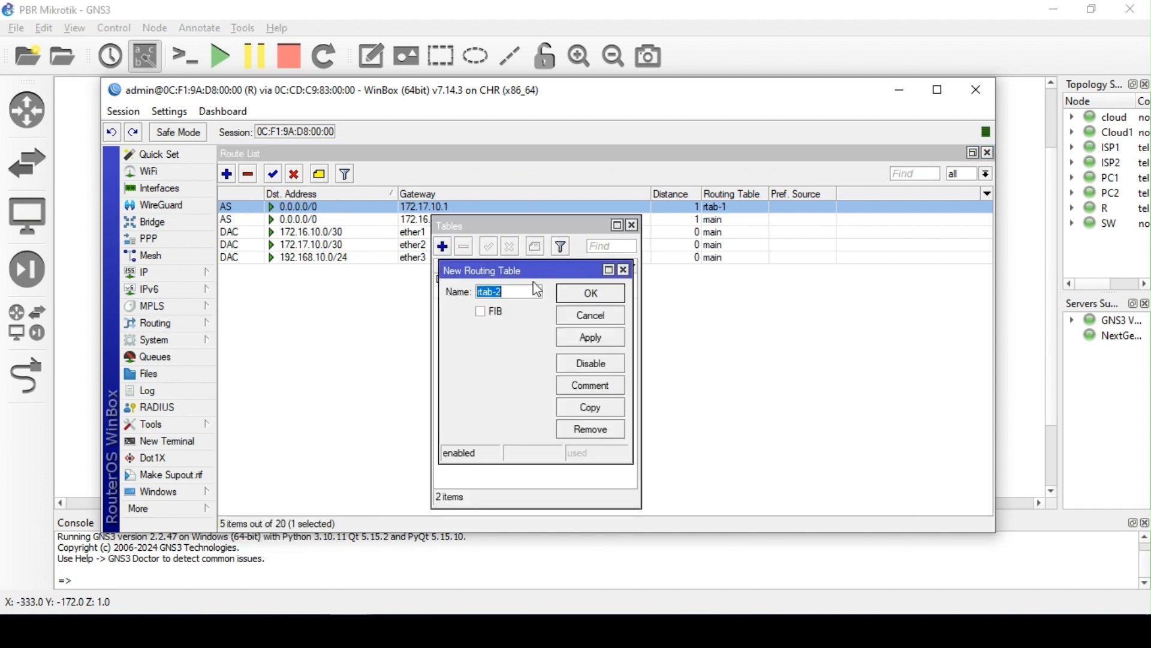
pyautogui.click(482, 313)
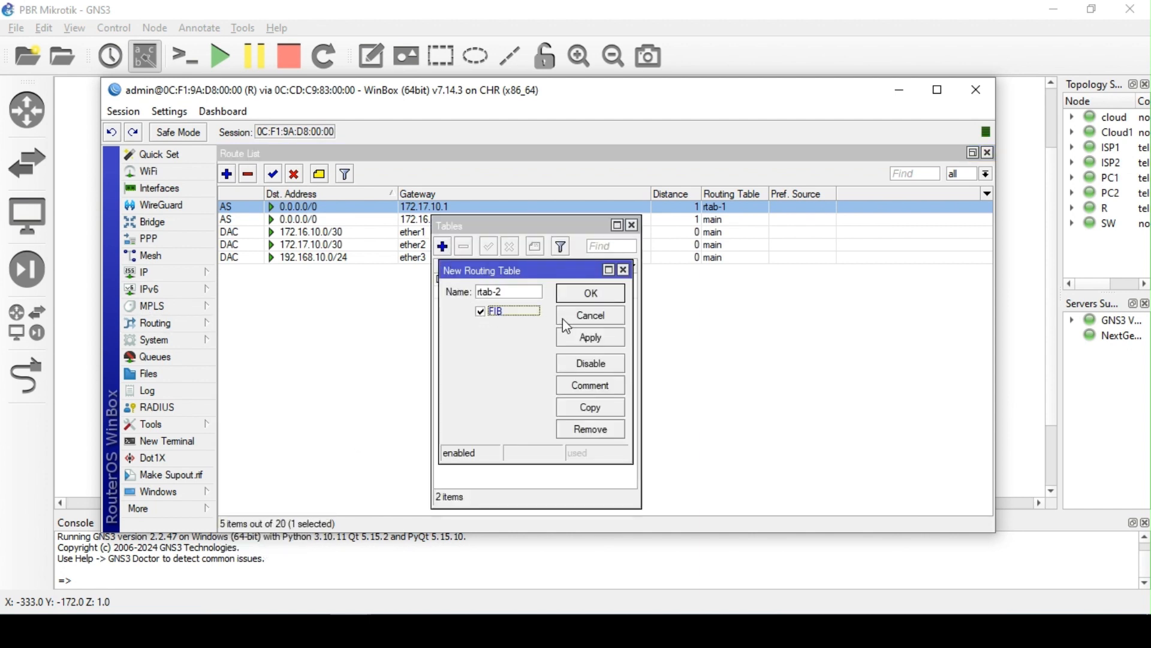
pyautogui.click(591, 338)
pyautogui.click(607, 294)
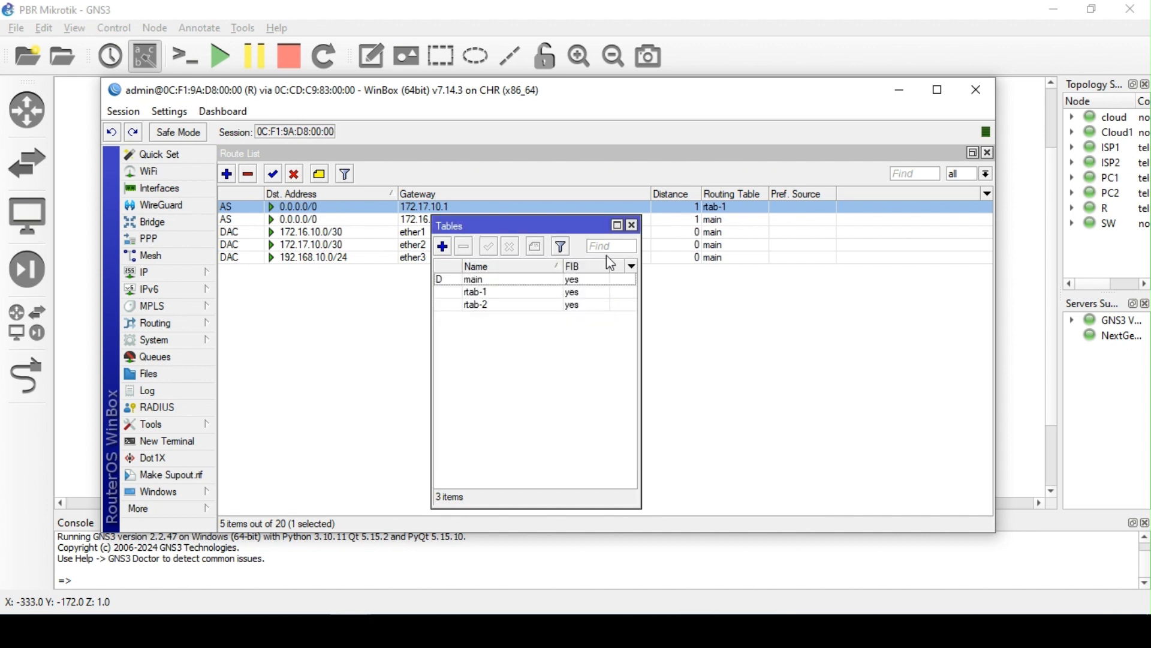
pyautogui.click(633, 226)
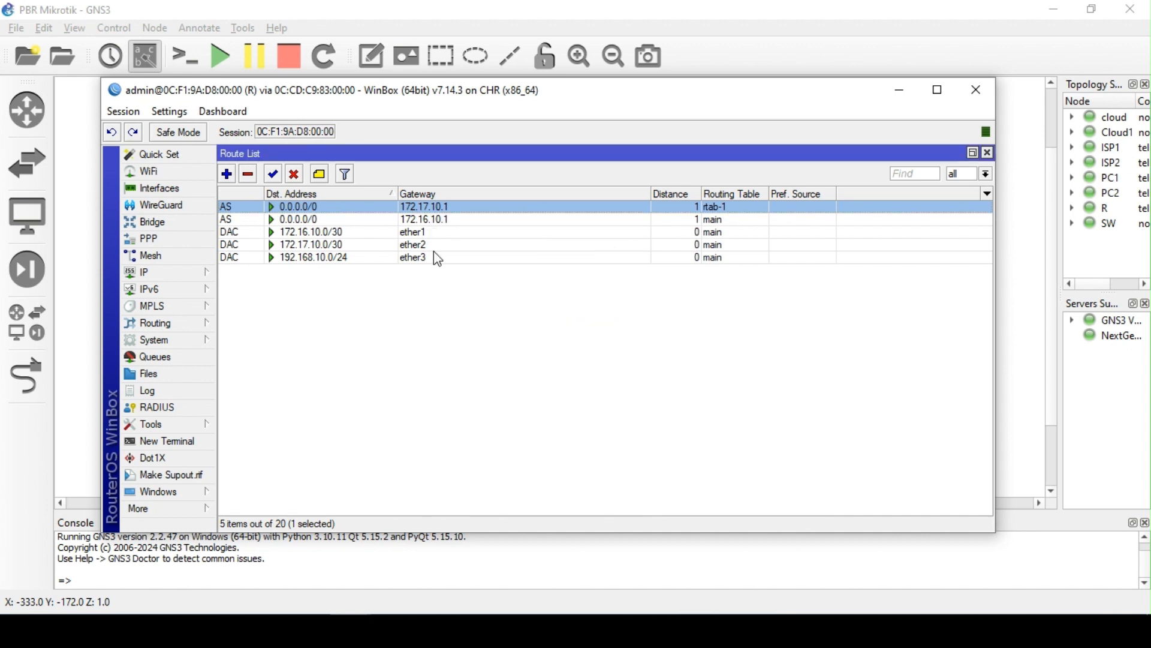
# - Start a new firewall mangle rule on the prerouting chain with source address list LAN2
pyautogui.click(159, 324)
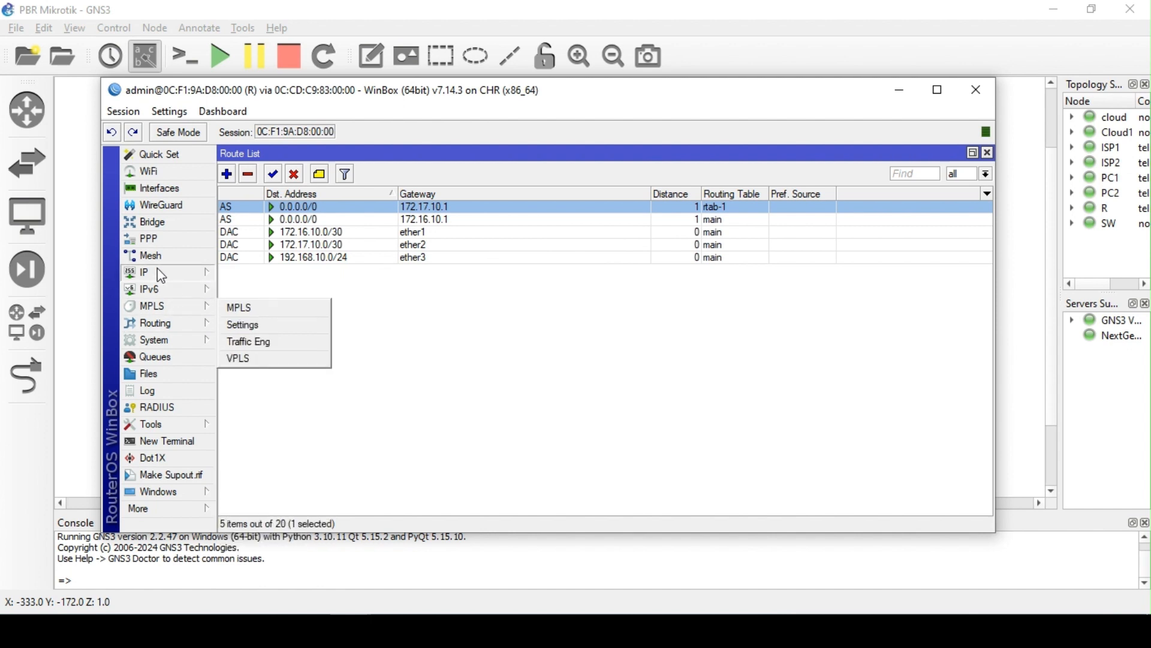
pyautogui.moveTo(157, 271)
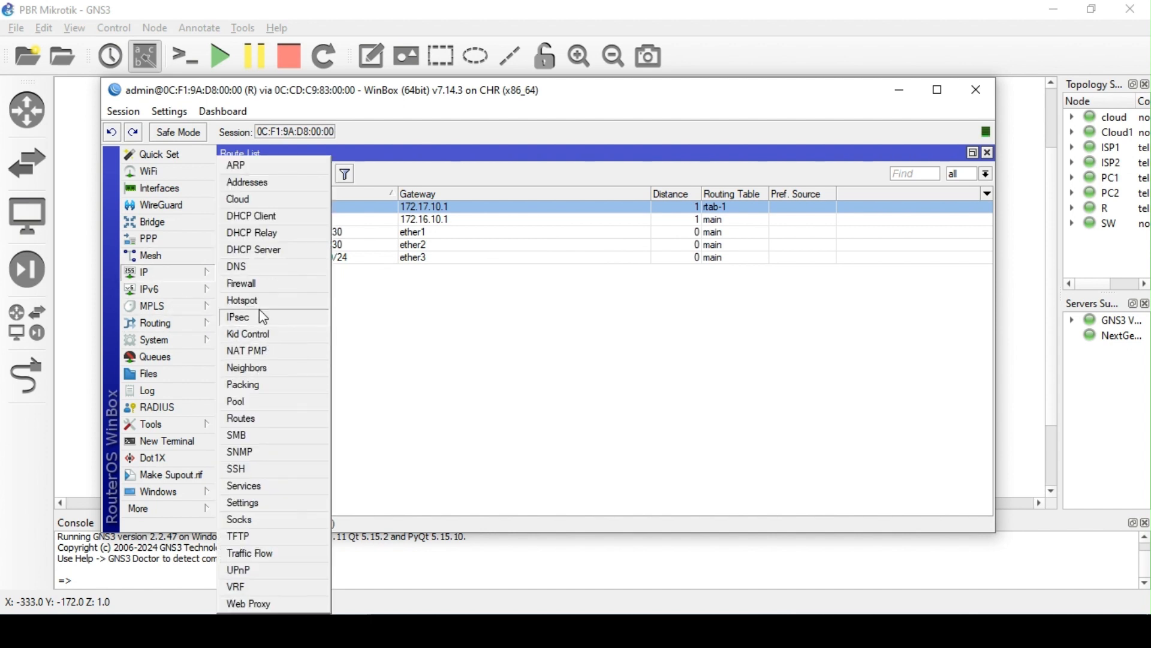
pyautogui.click(258, 284)
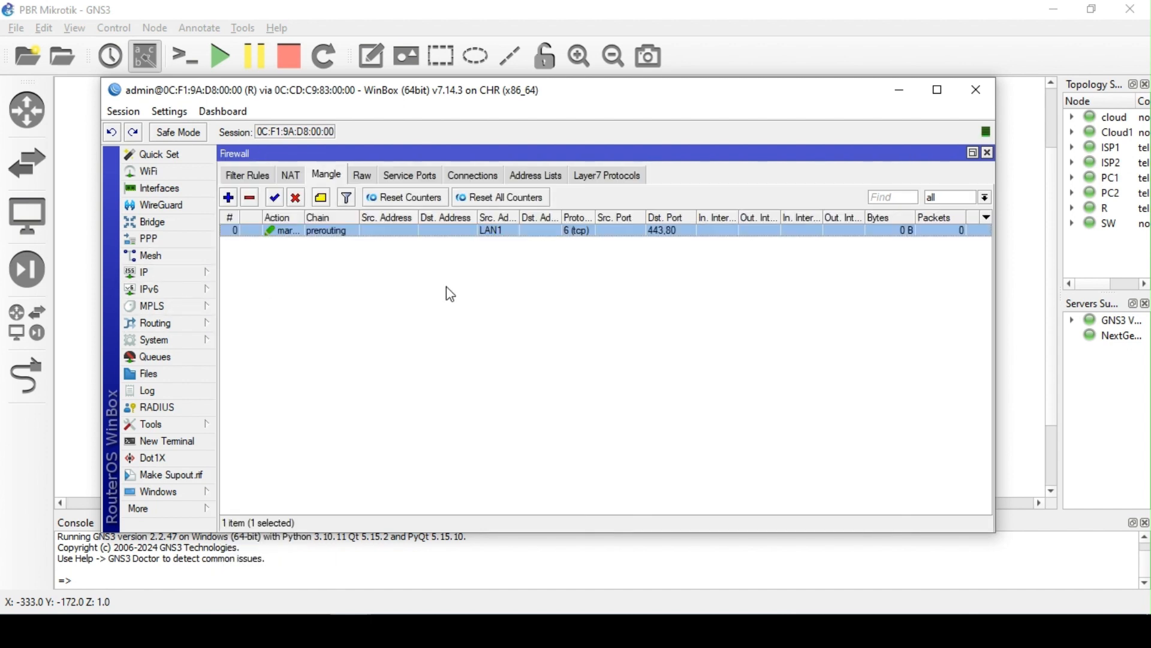
pyautogui.click(228, 197)
pyautogui.click(427, 193)
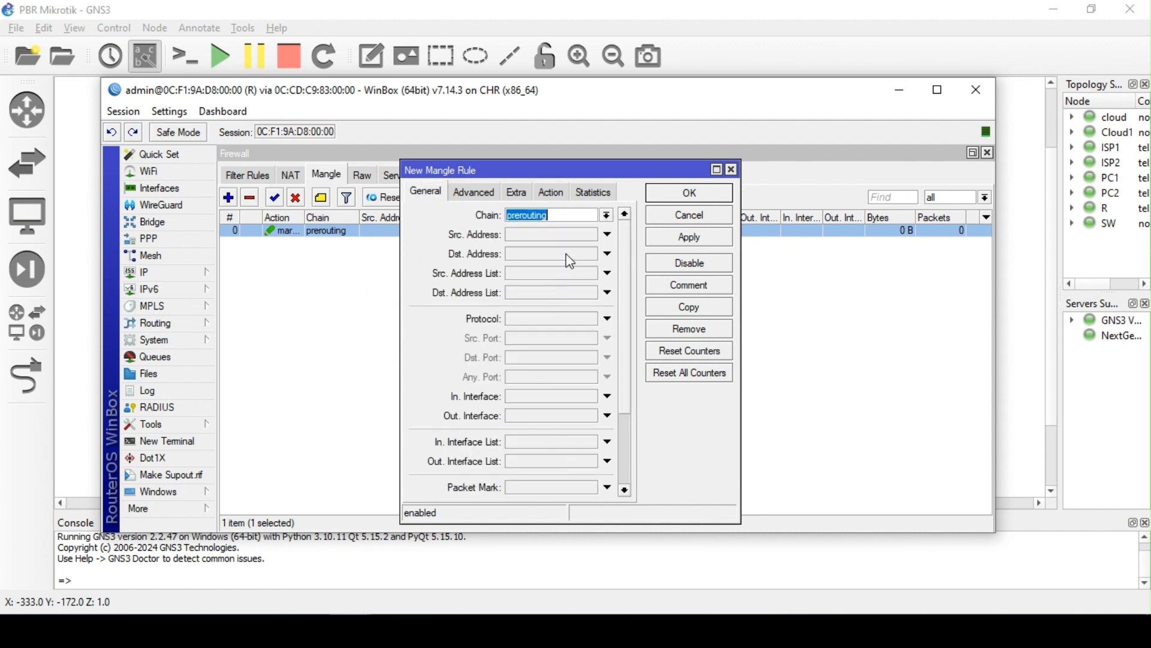
pyautogui.click(572, 236)
pyautogui.click(609, 235)
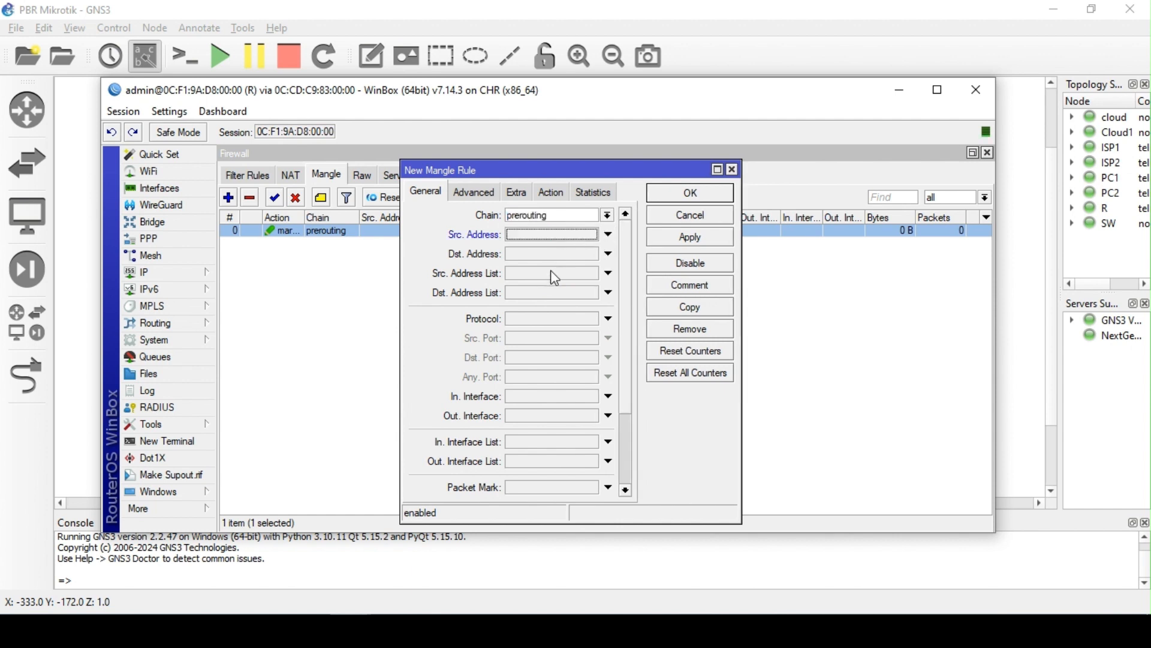
pyautogui.click(555, 274)
pyautogui.click(592, 273)
pyautogui.click(571, 298)
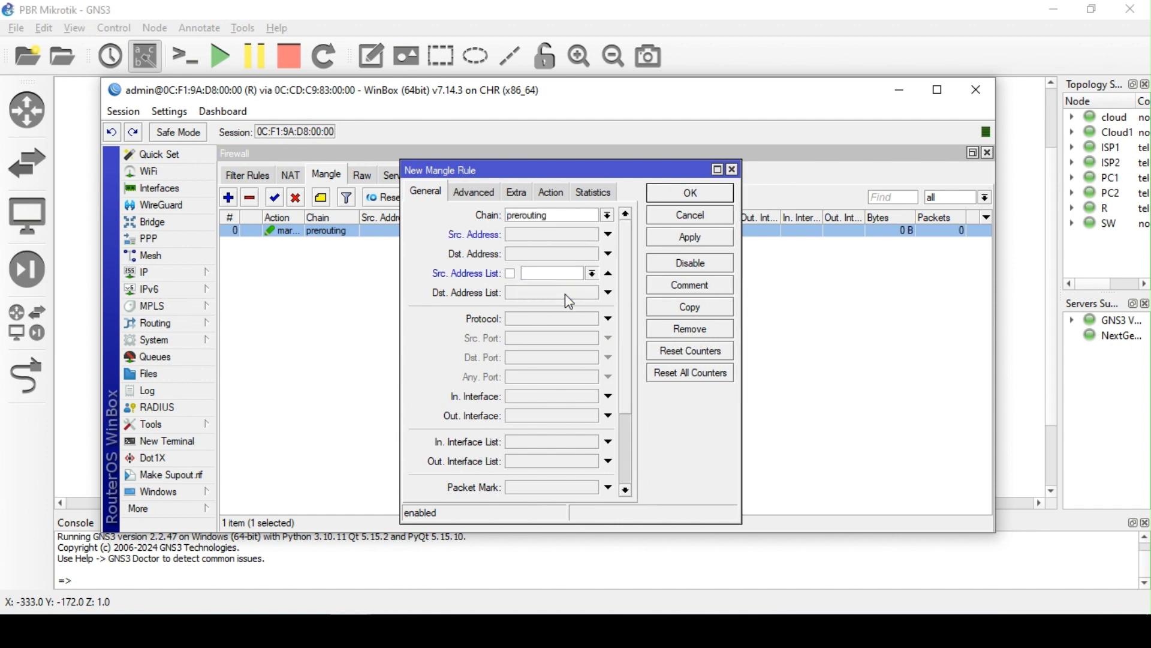
# - Look through the protocols the new LAN2 mangle rule can match and leave its protocol condition unset
pyautogui.click(552, 323)
pyautogui.click(552, 322)
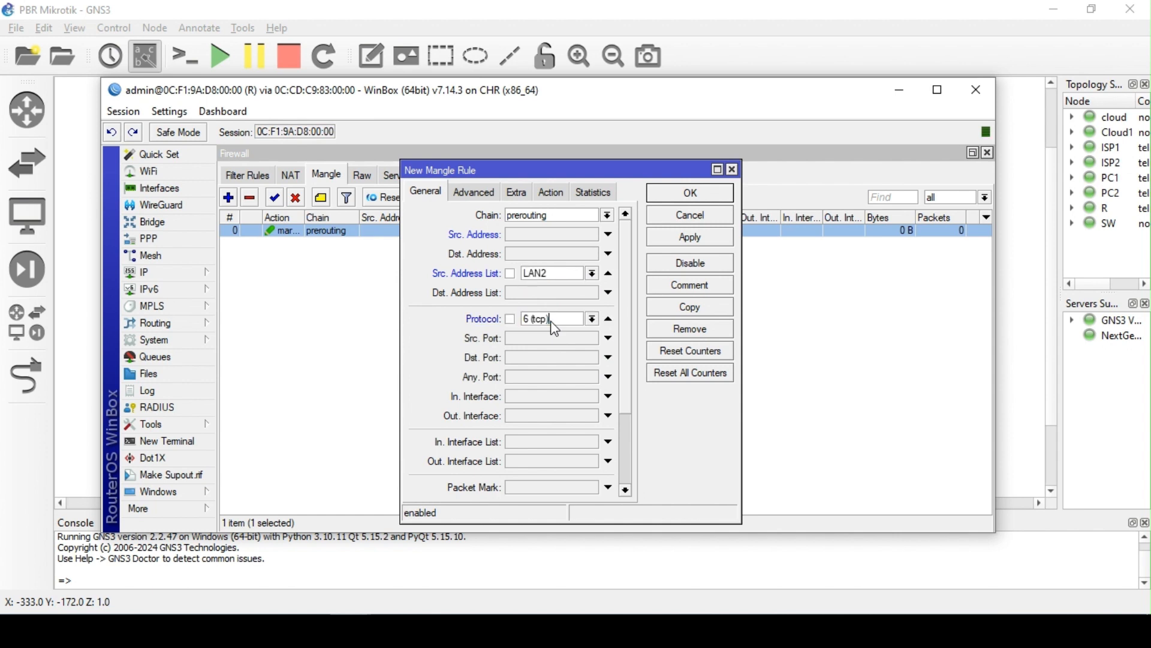
pyautogui.click(593, 319)
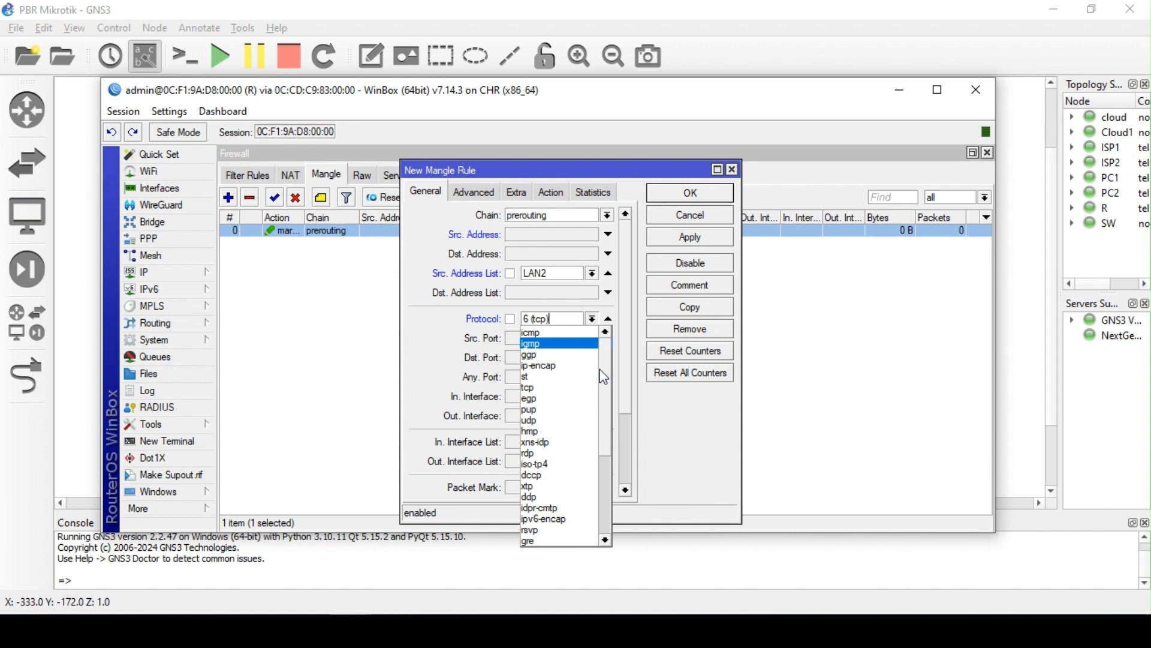
pyautogui.scroll(-2, 606, 380)
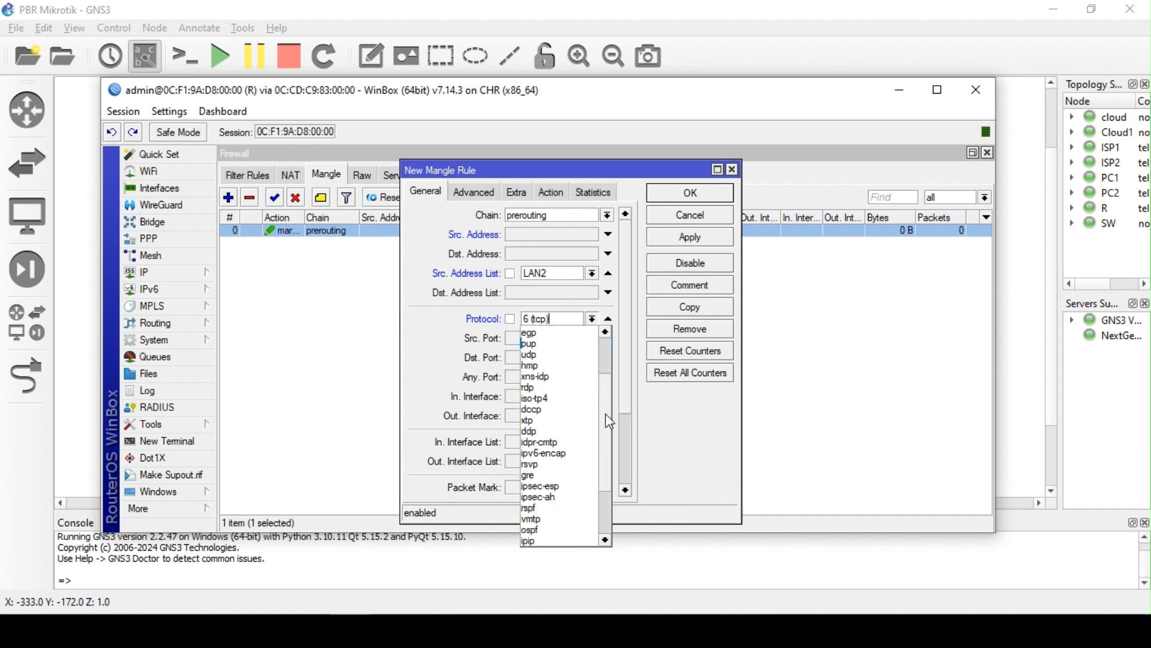
pyautogui.scroll(-1, 610, 423)
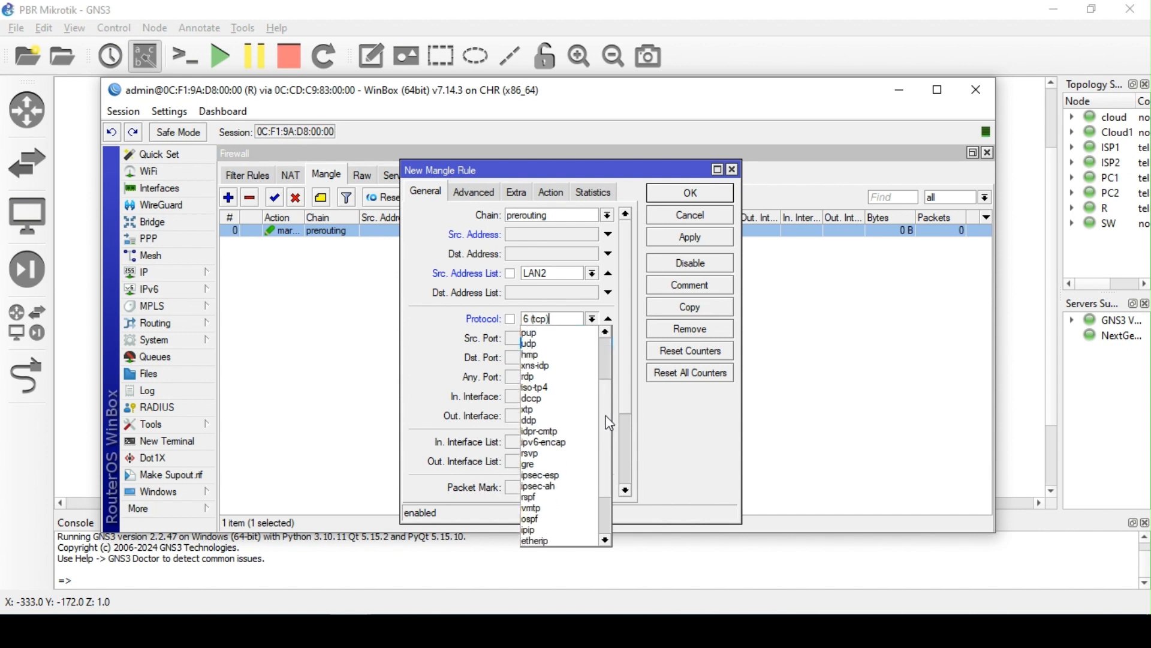
pyautogui.scroll(-2, 606, 428)
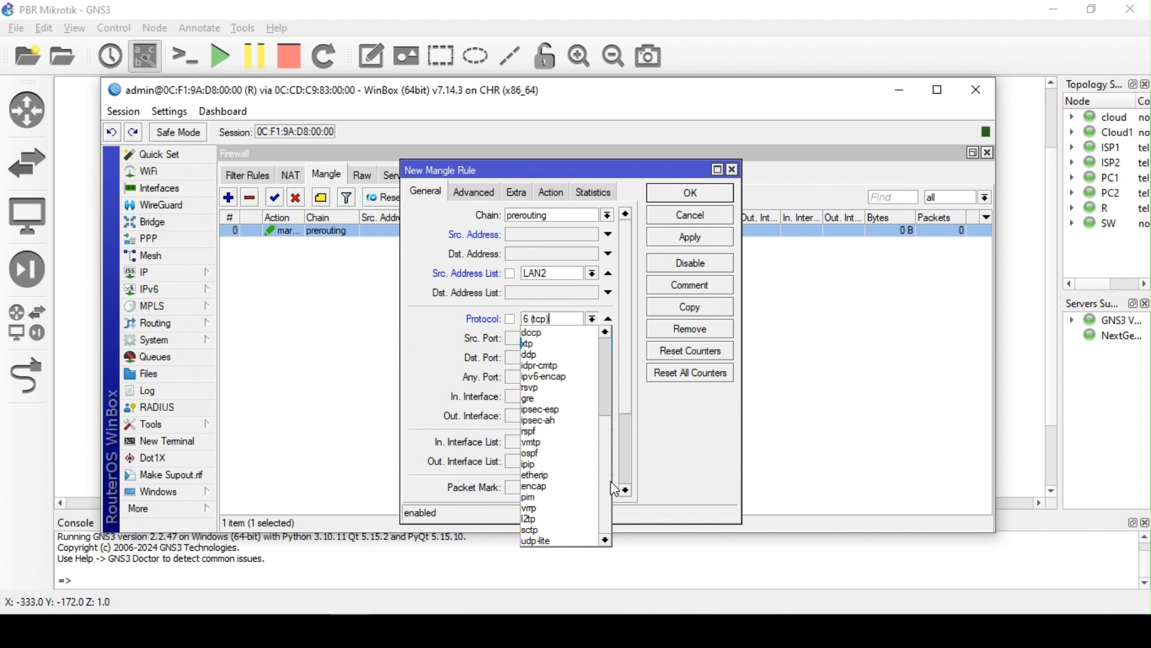
pyautogui.scroll(3, 610, 477)
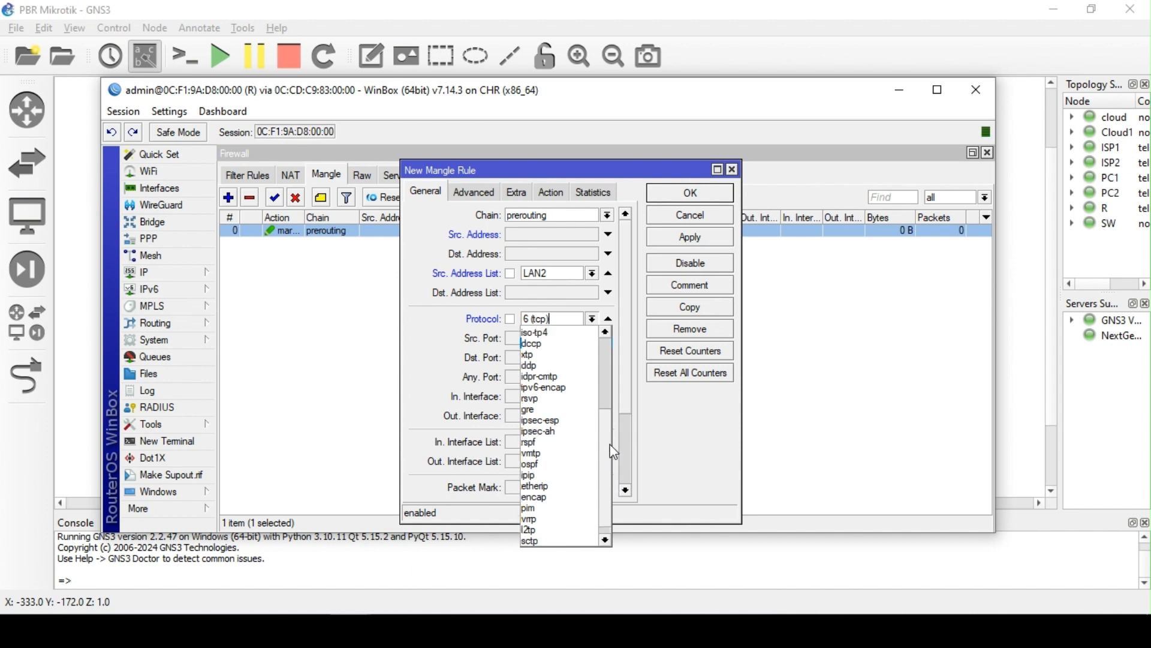
pyautogui.scroll(5, 611, 436)
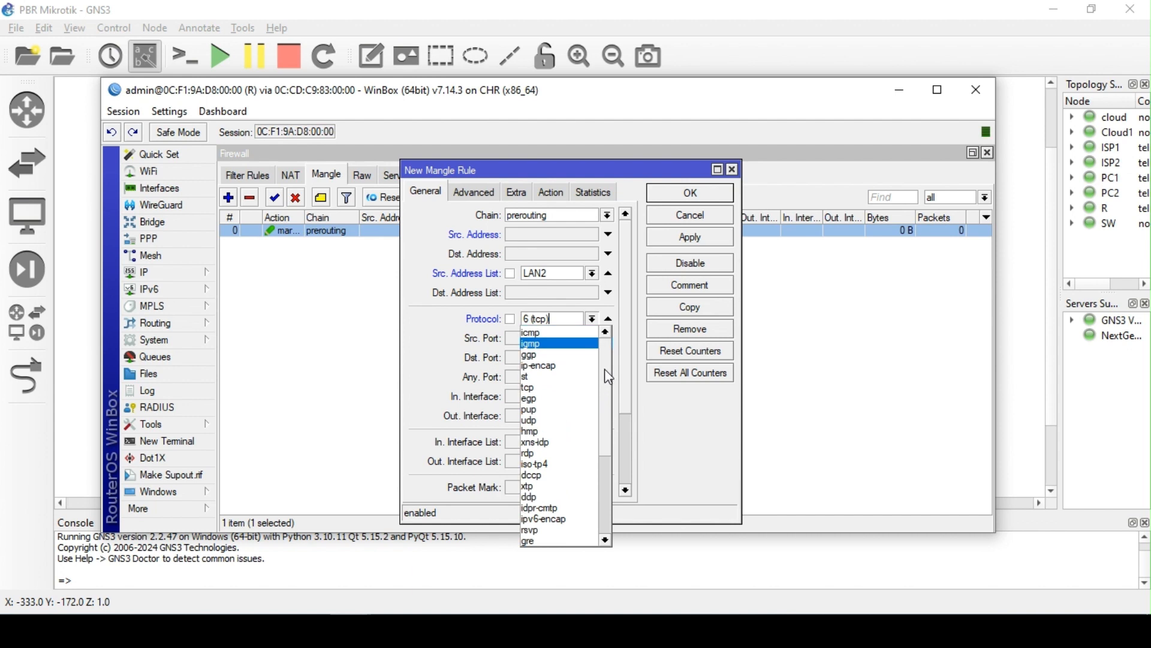
pyautogui.scroll(-1, 611, 378)
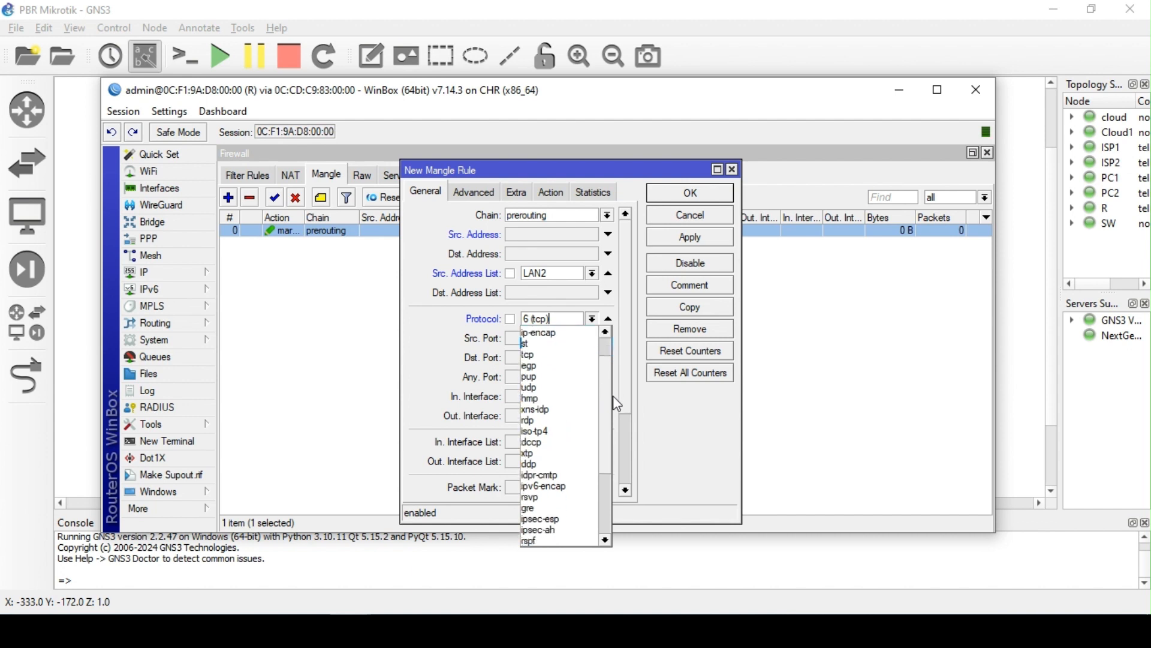
pyautogui.scroll(-1, 618, 408)
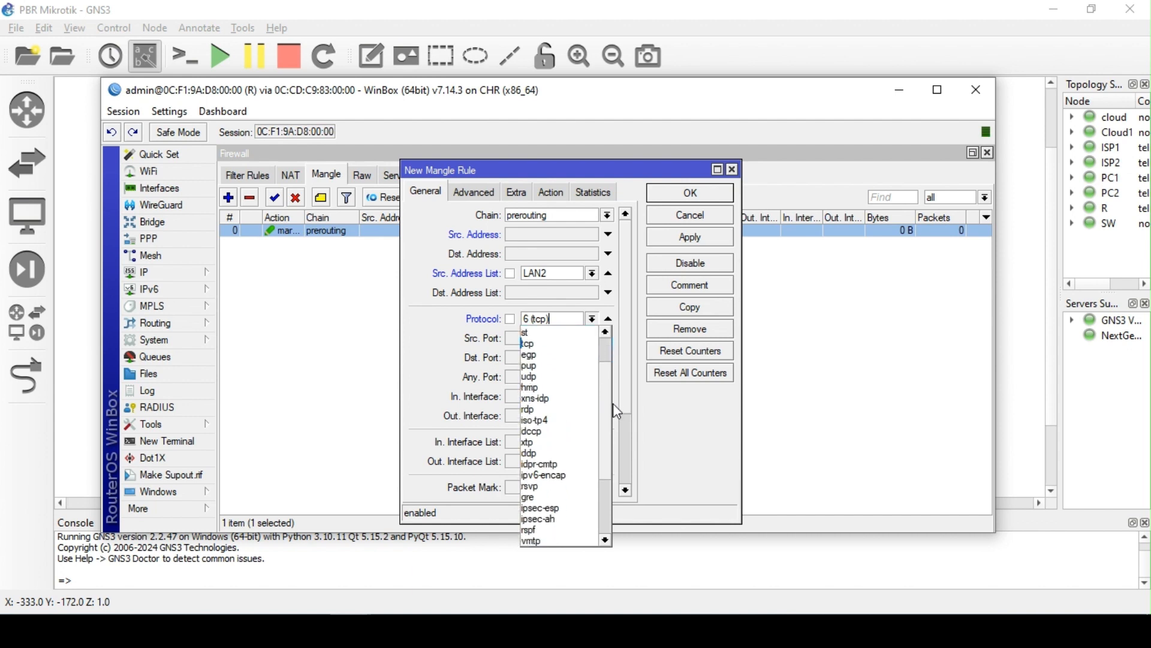
pyautogui.scroll(-2, 617, 411)
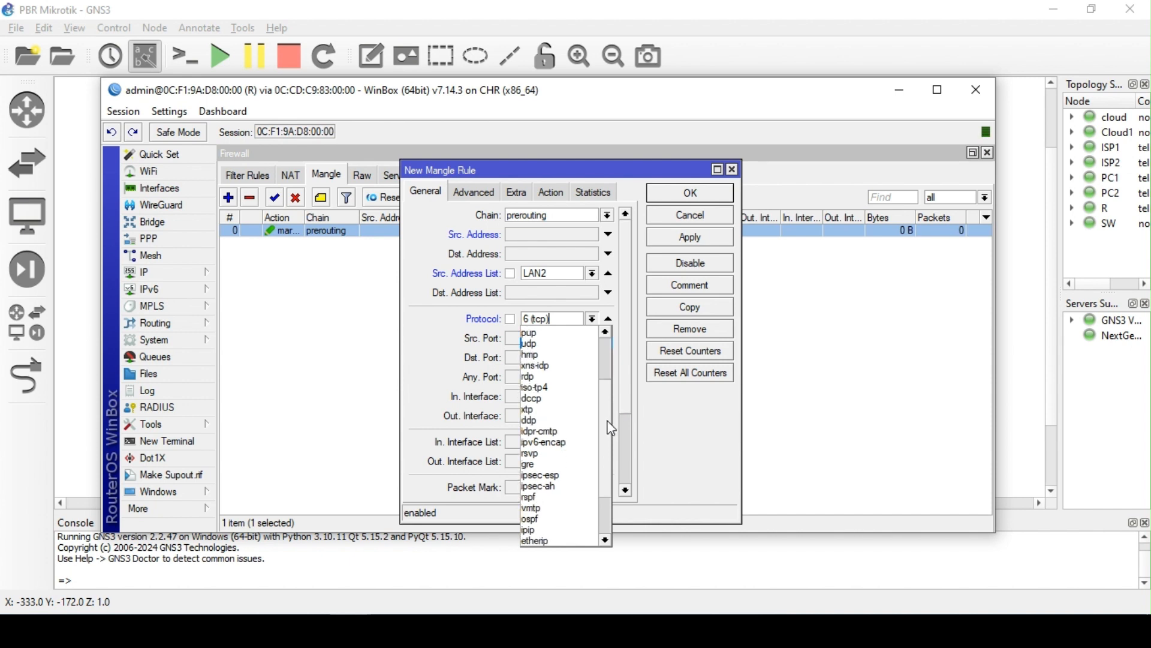
pyautogui.scroll(-3, 610, 429)
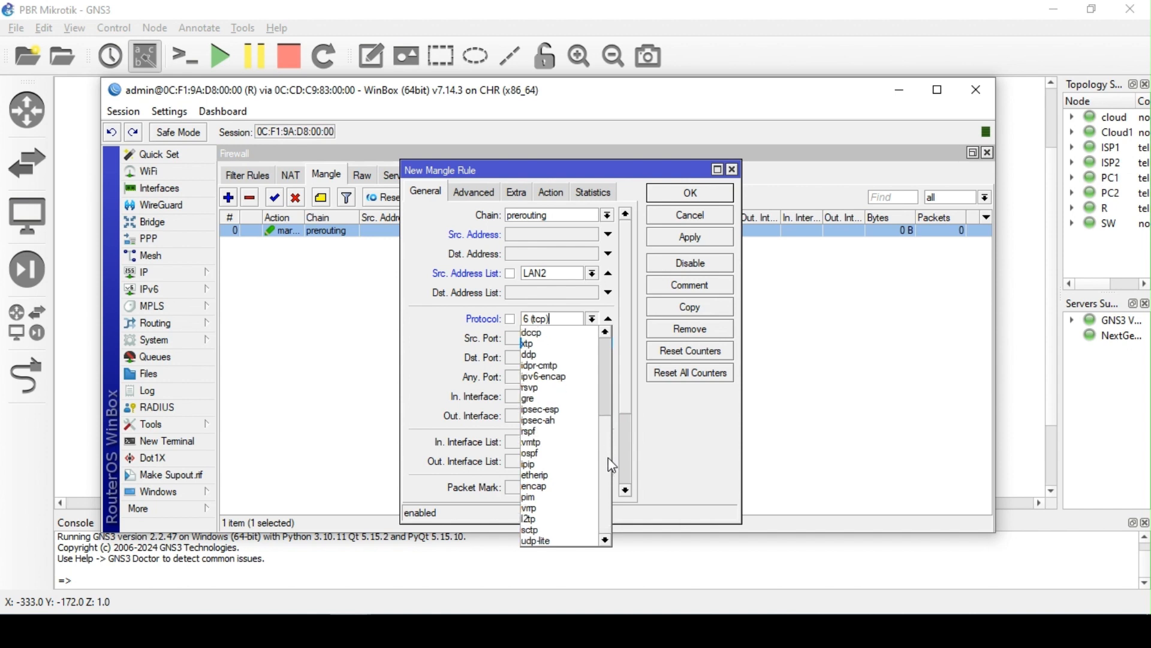
pyautogui.scroll(4, 612, 444)
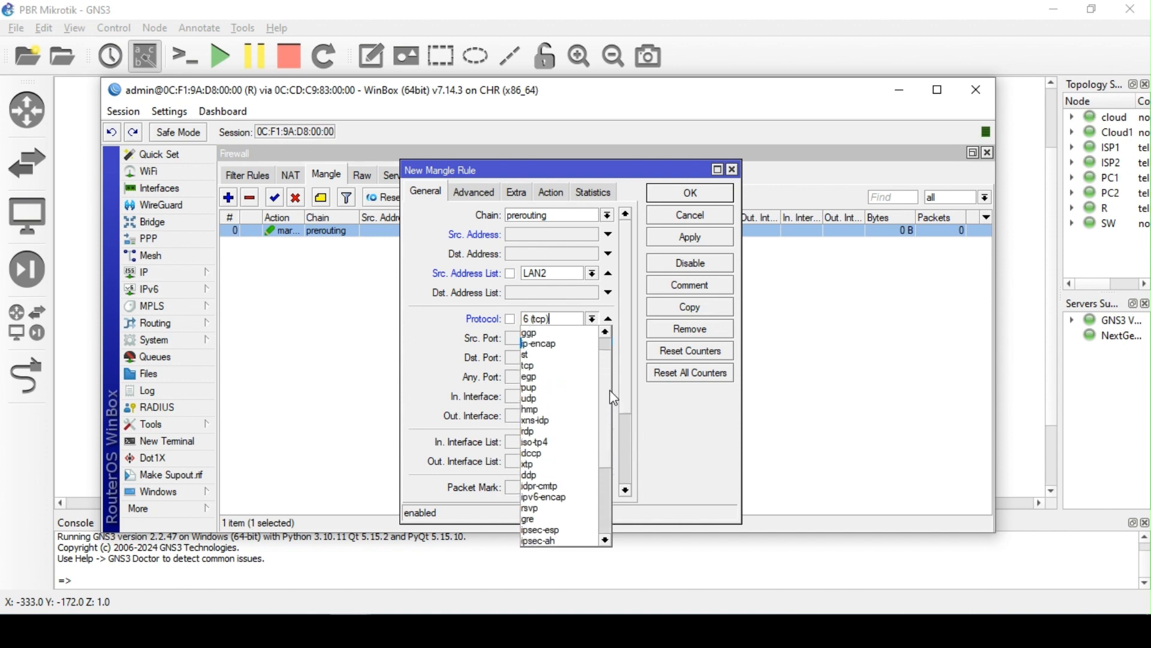
pyautogui.scroll(1, 615, 390)
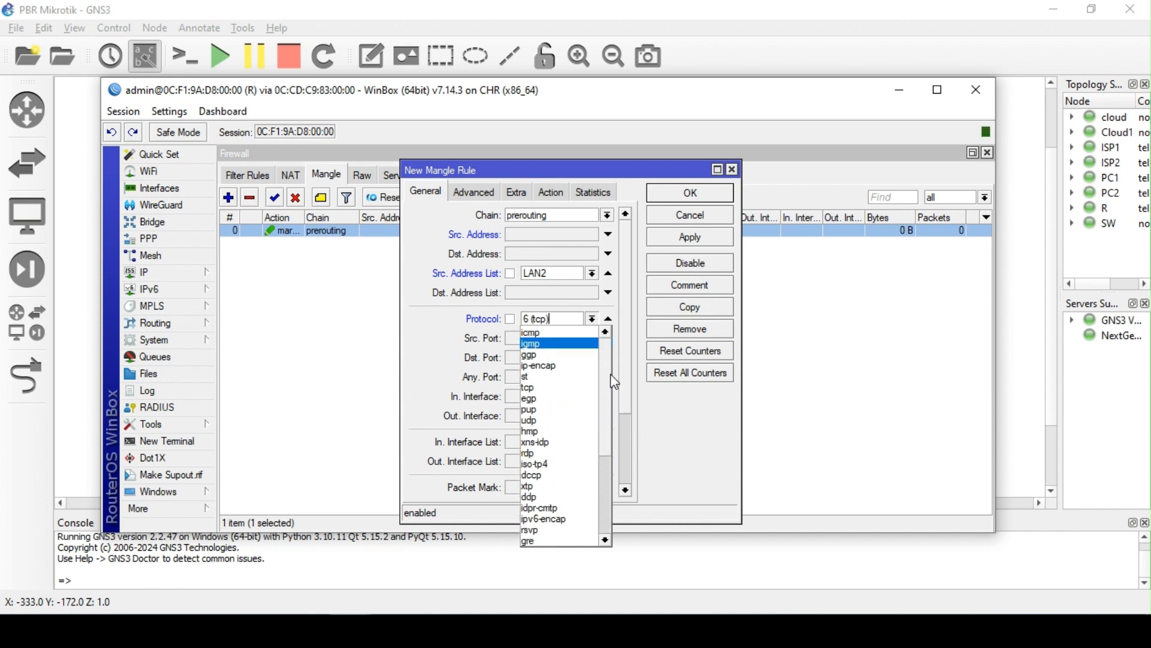
pyautogui.click(610, 322)
pyautogui.click(609, 320)
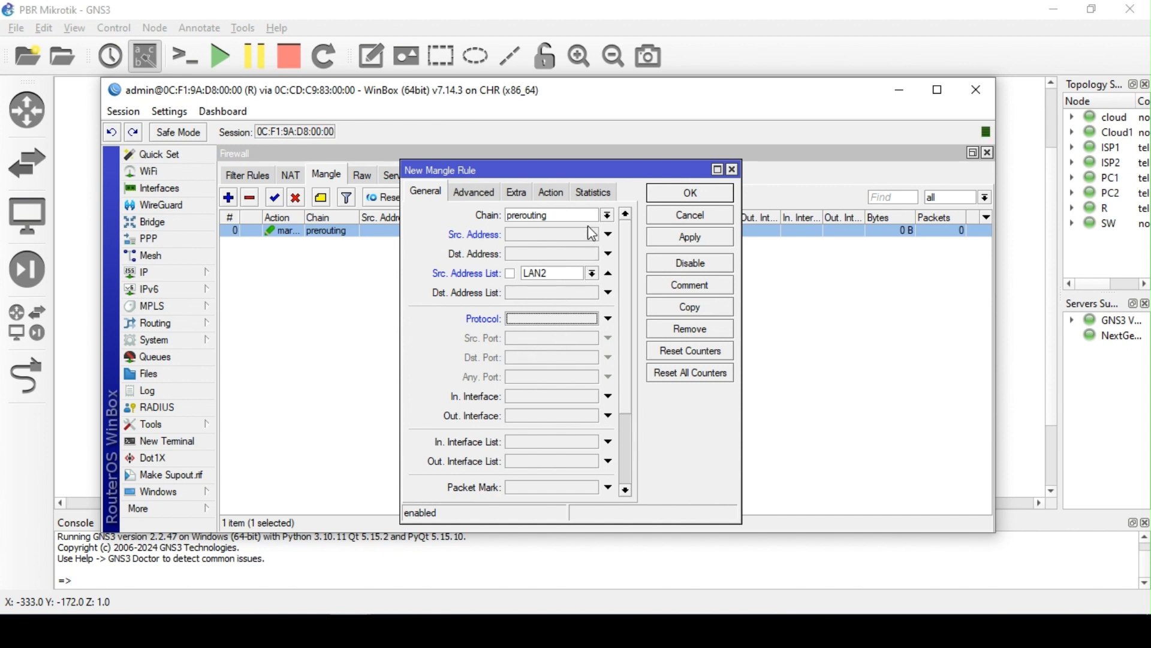
# - Set the LAN2 mangle rule's action to mark routing with new routing mark rtab-2 and passthrough disabled, and save the rule
pyautogui.click(560, 197)
pyautogui.click(589, 218)
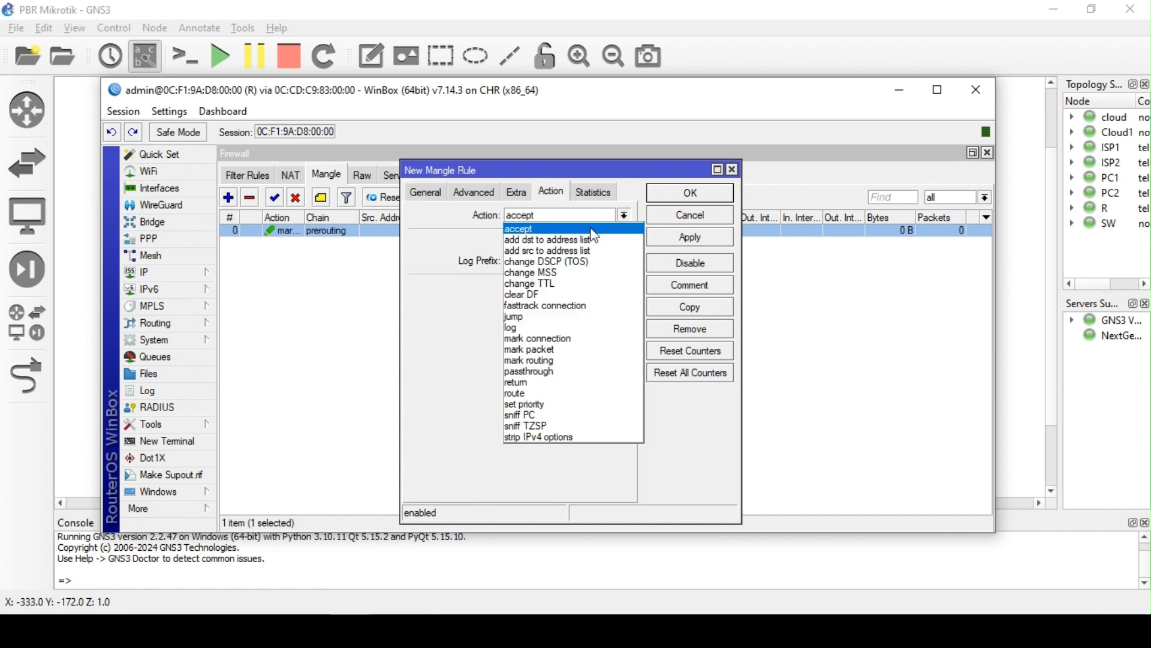
pyautogui.click(573, 372)
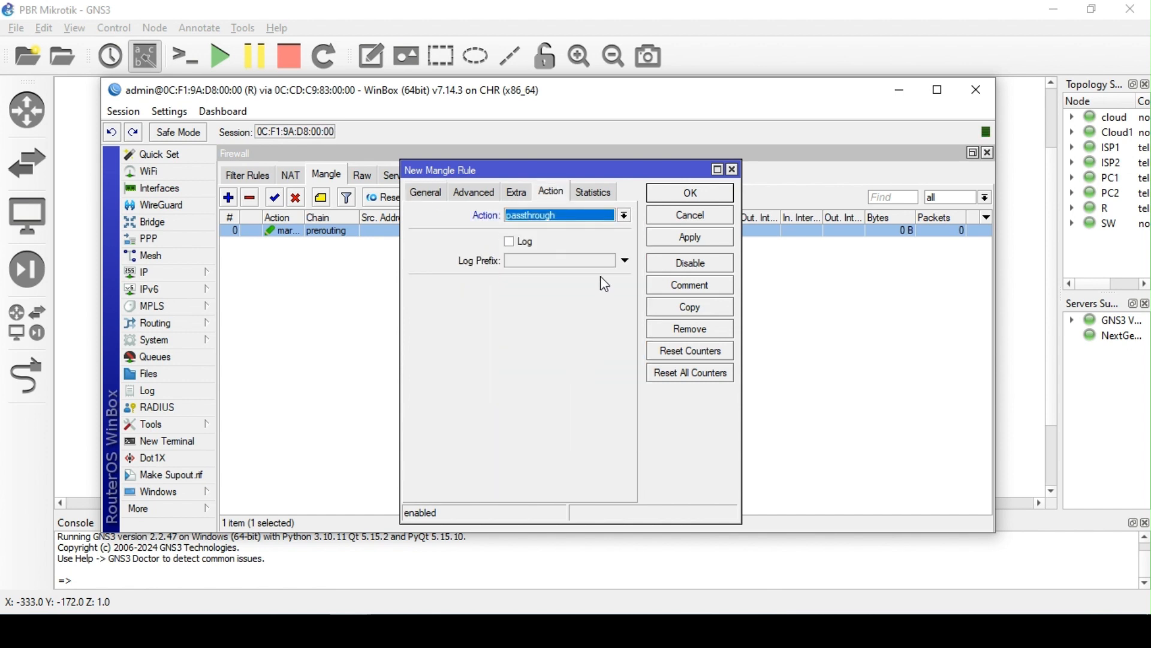
pyautogui.click(600, 217)
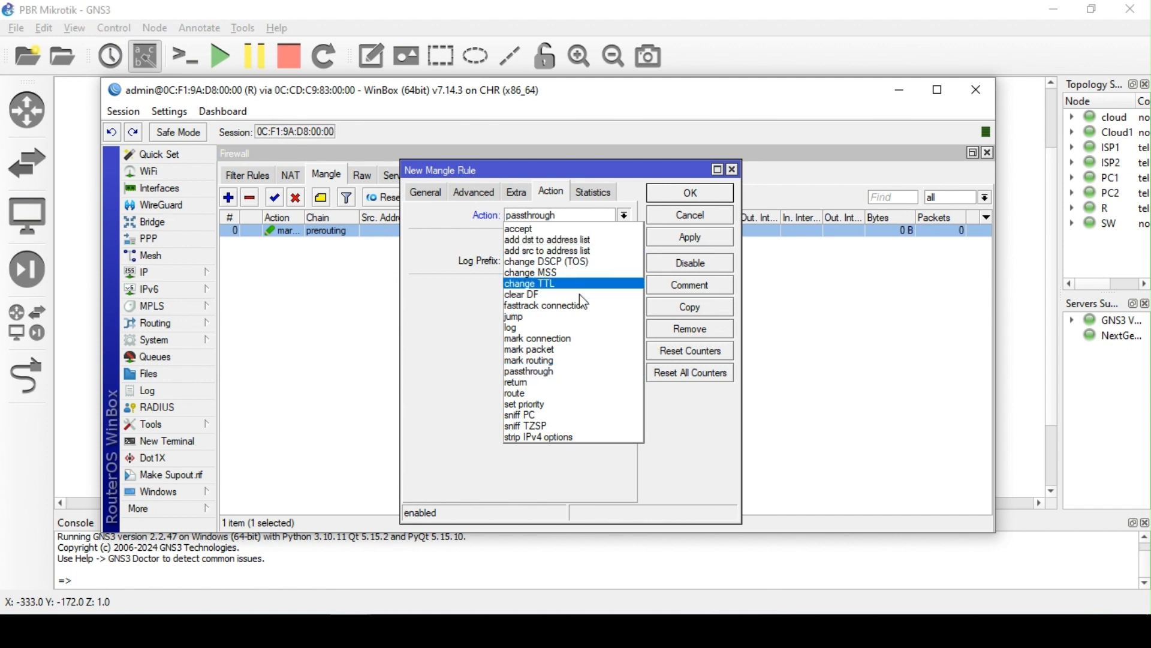
pyautogui.click(578, 361)
pyautogui.click(624, 287)
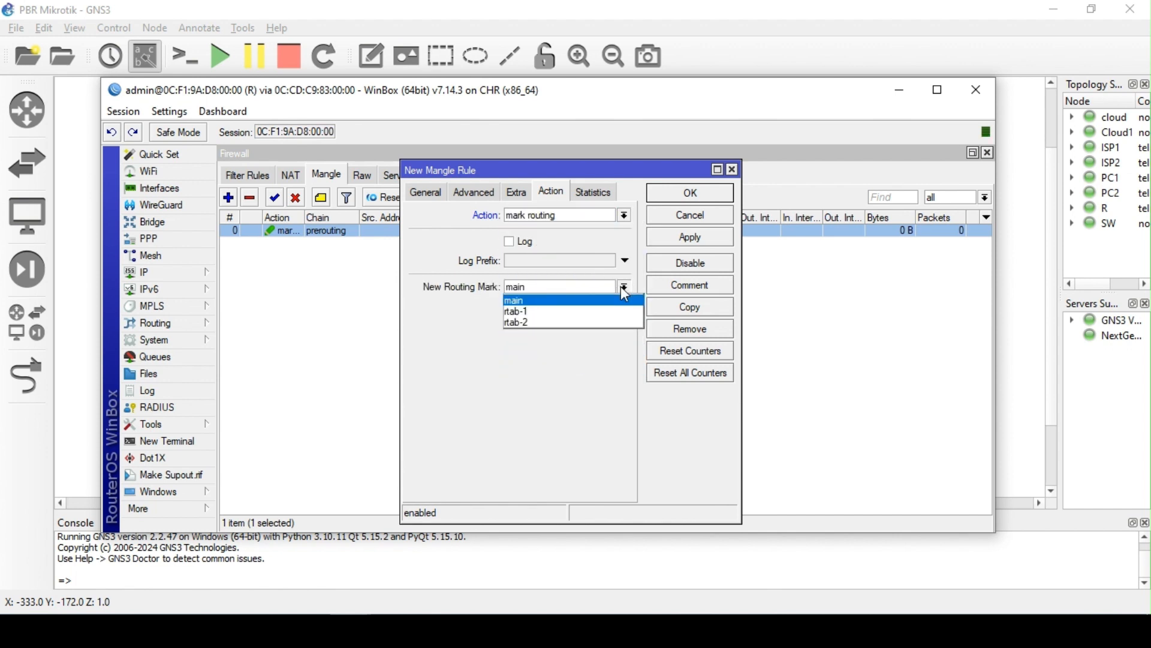
pyautogui.click(560, 324)
pyautogui.click(515, 308)
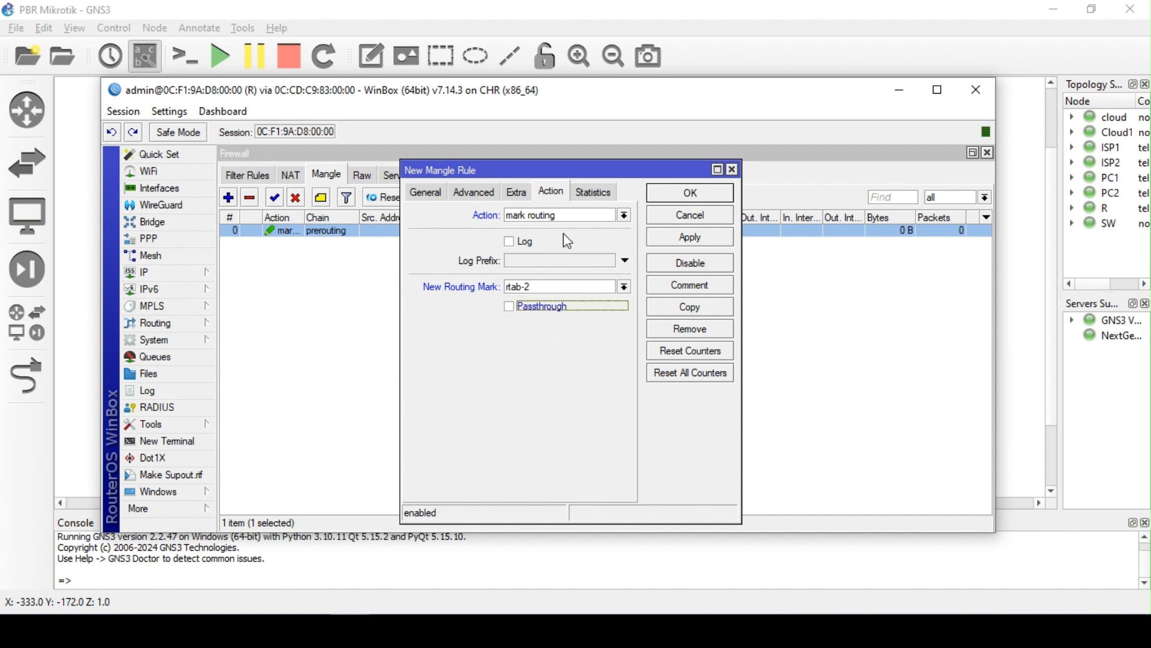
pyautogui.click(691, 237)
pyautogui.click(690, 193)
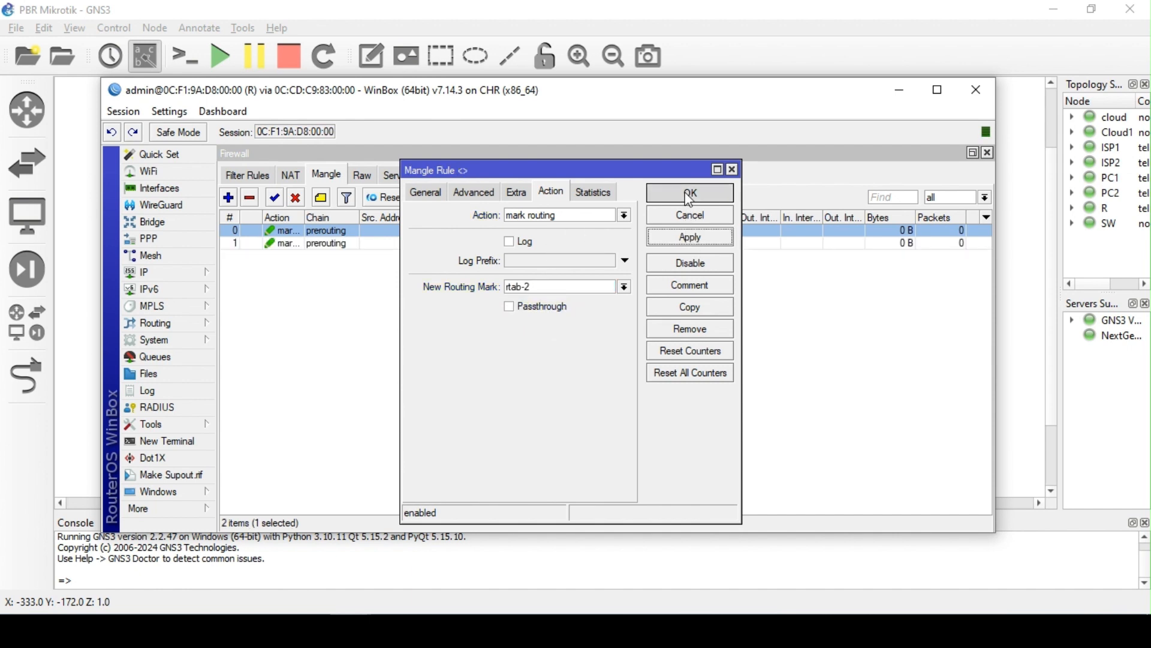
# - Assign the 0.0.0.0/0 route through gateway 172.16.10.1 to routing table rtab-2 and save it
pyautogui.click(174, 273)
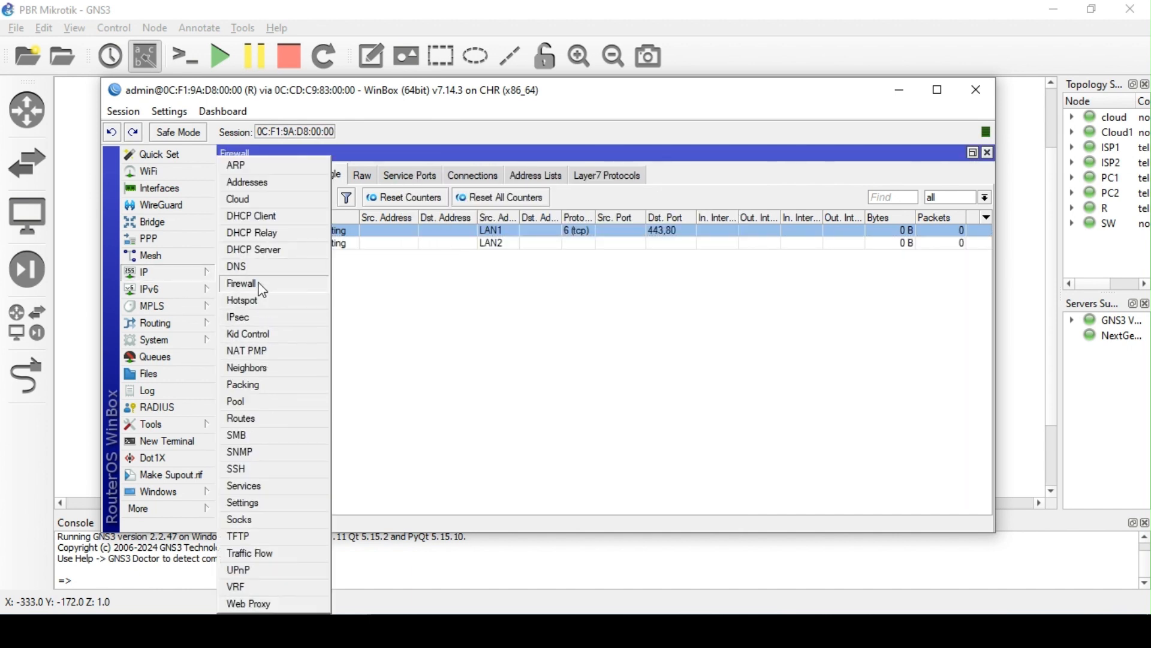
pyautogui.click(261, 419)
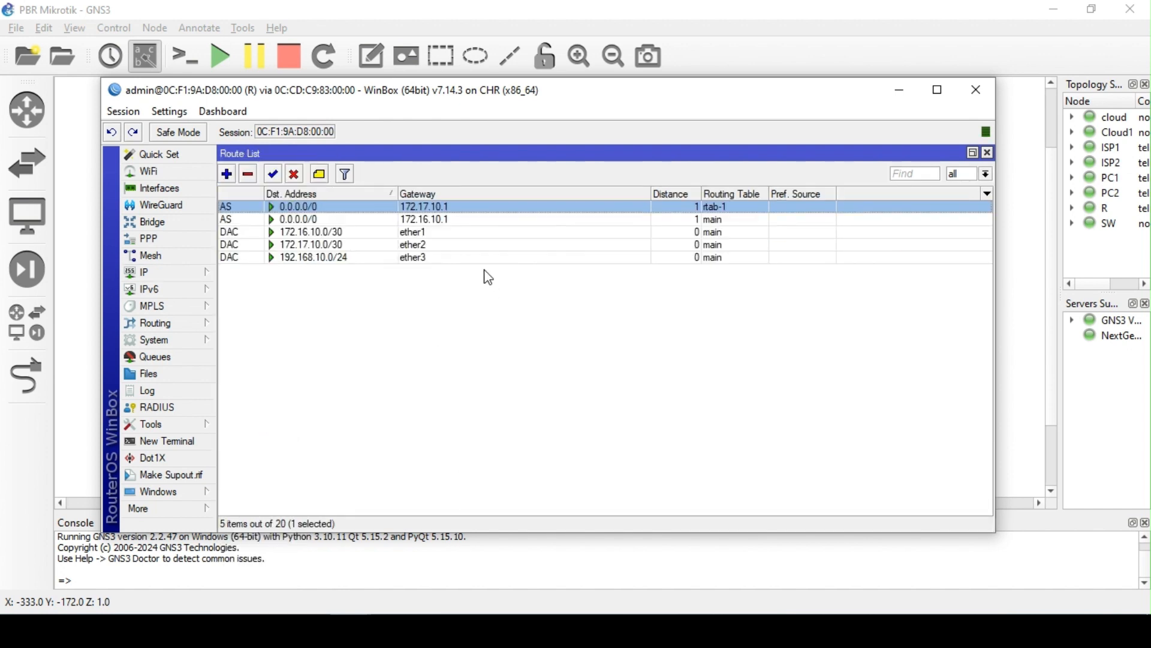
pyautogui.click(434, 222)
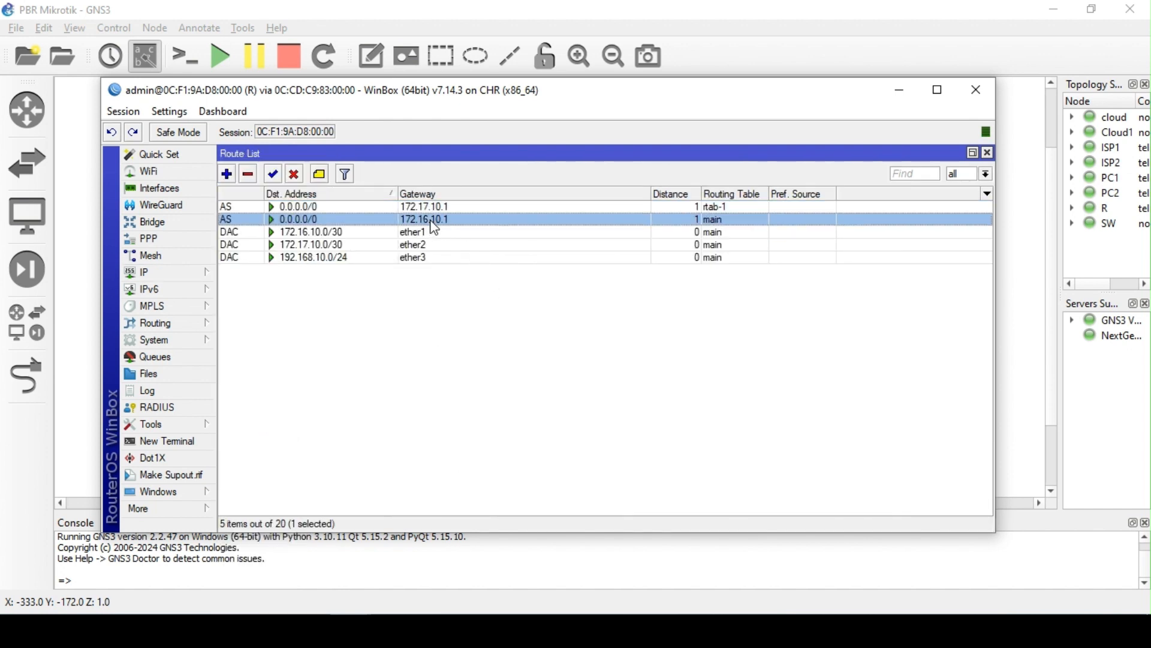
pyautogui.doubleClick(454, 219)
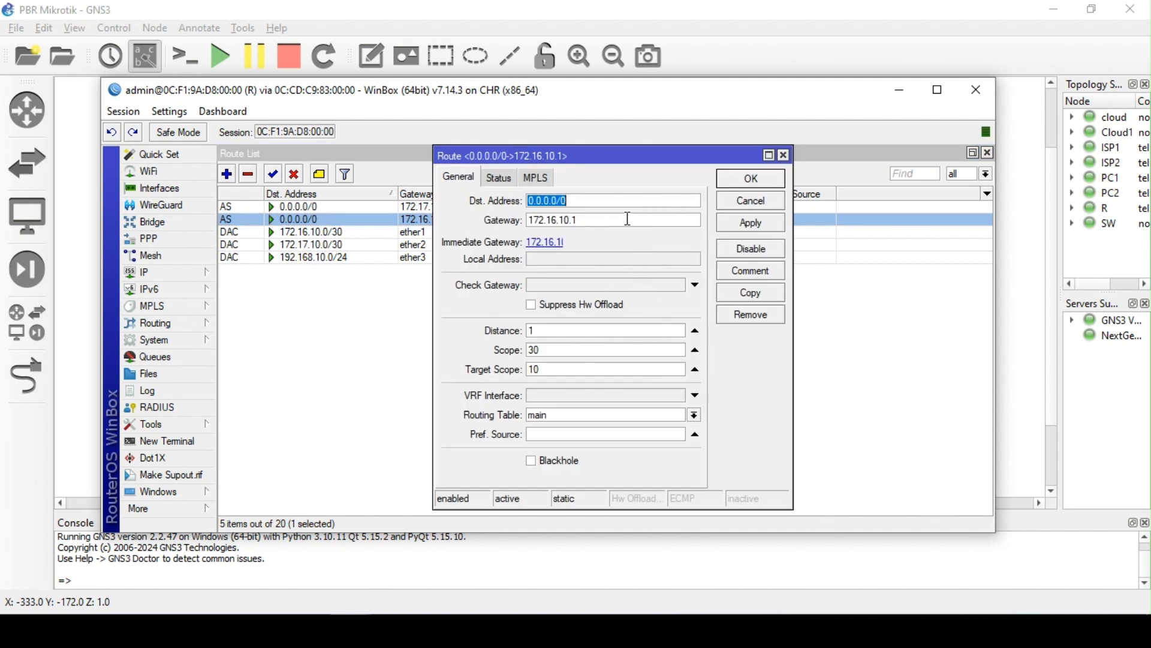
pyautogui.click(695, 415)
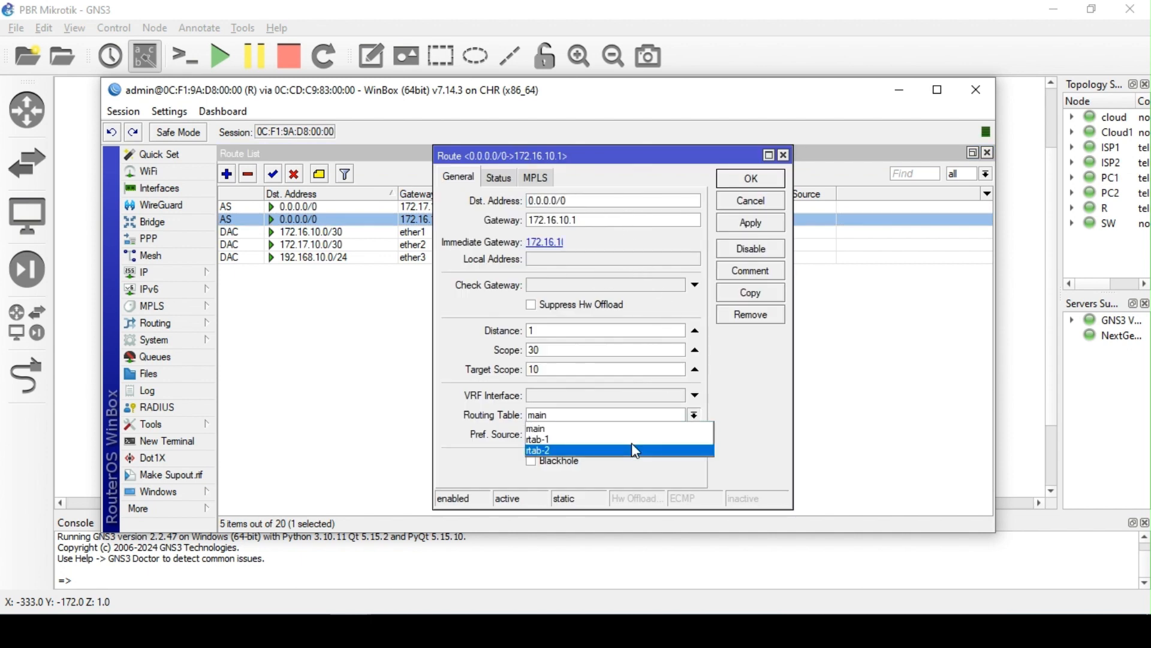
pyautogui.click(633, 449)
pyautogui.click(750, 223)
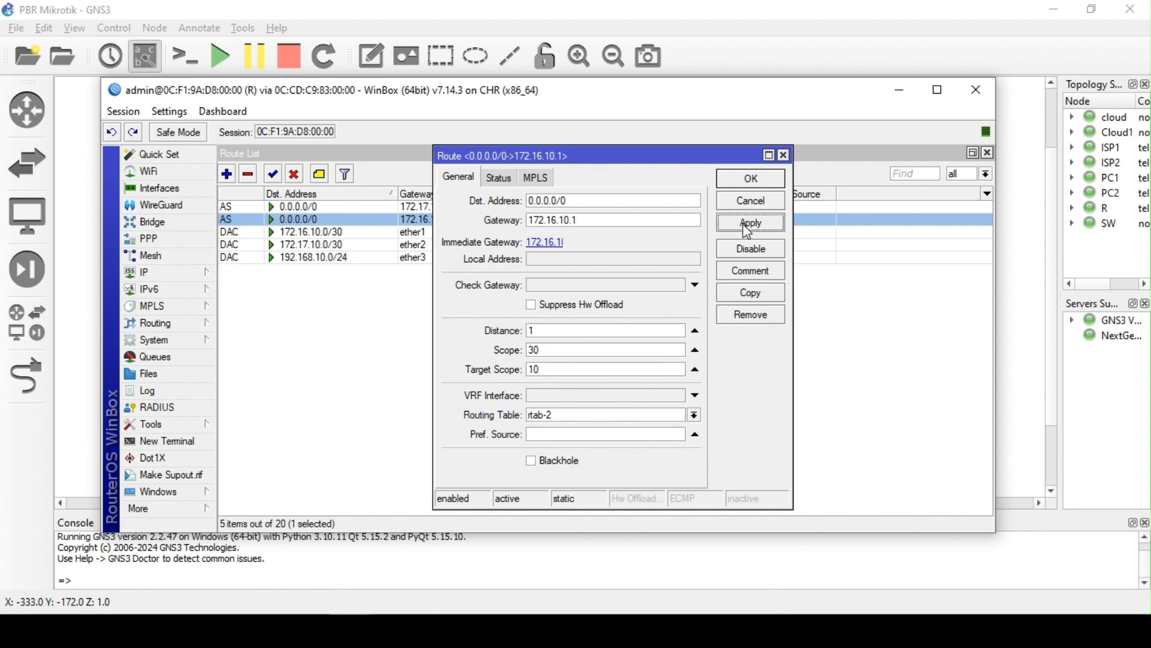
pyautogui.click(752, 180)
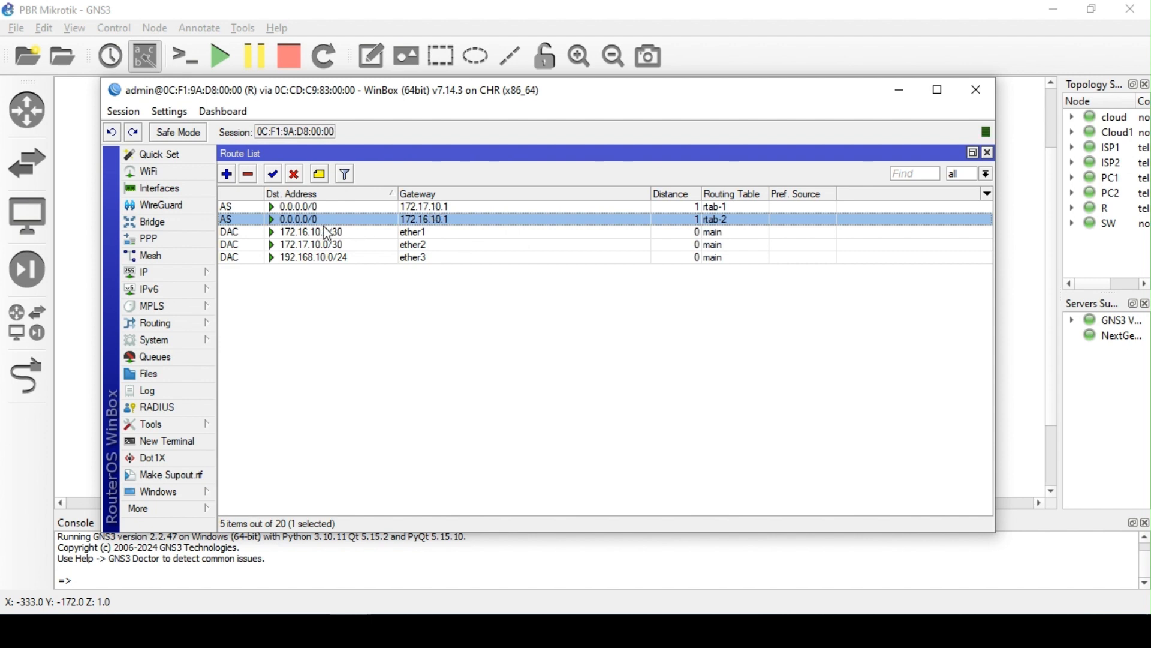
# - Remove the protocol and destination port conditions from the firewall mangle rule for source list LAN1 and apply the change
pyautogui.click(160, 273)
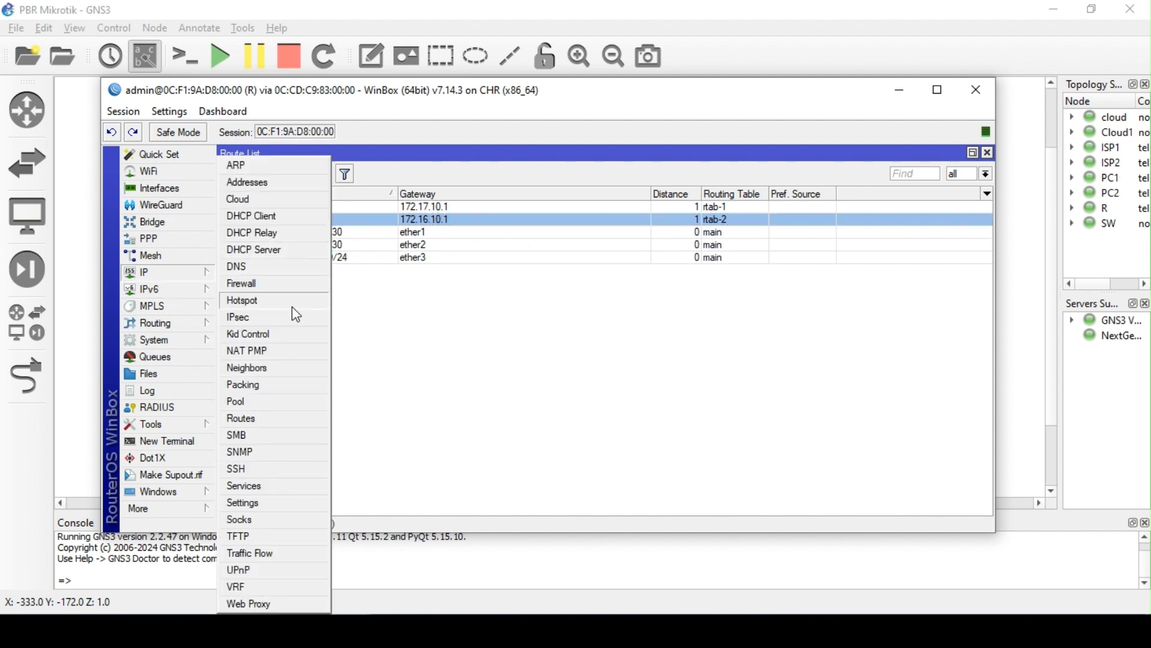
pyautogui.click(259, 284)
pyautogui.doubleClick(434, 239)
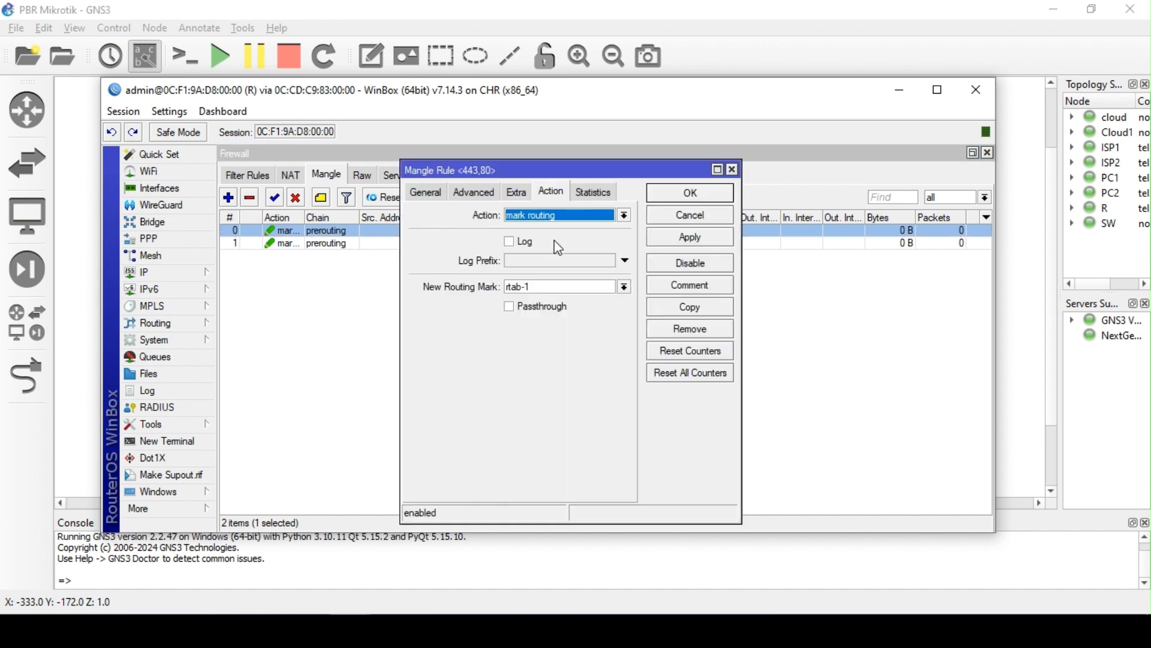
pyautogui.click(421, 193)
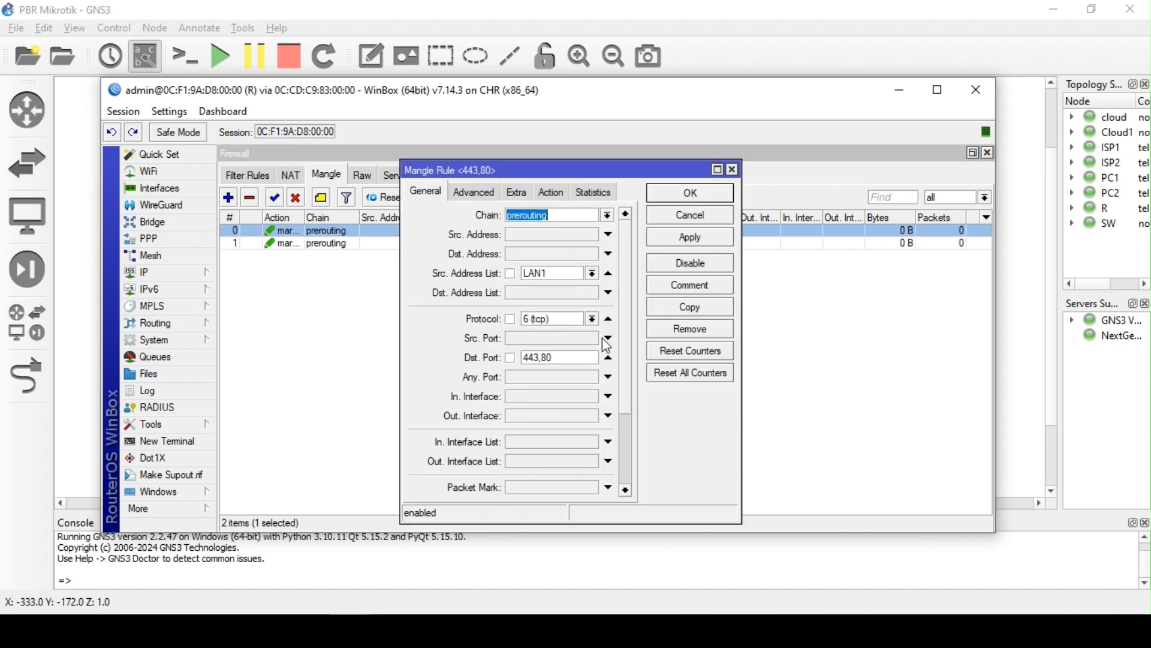
pyautogui.click(608, 320)
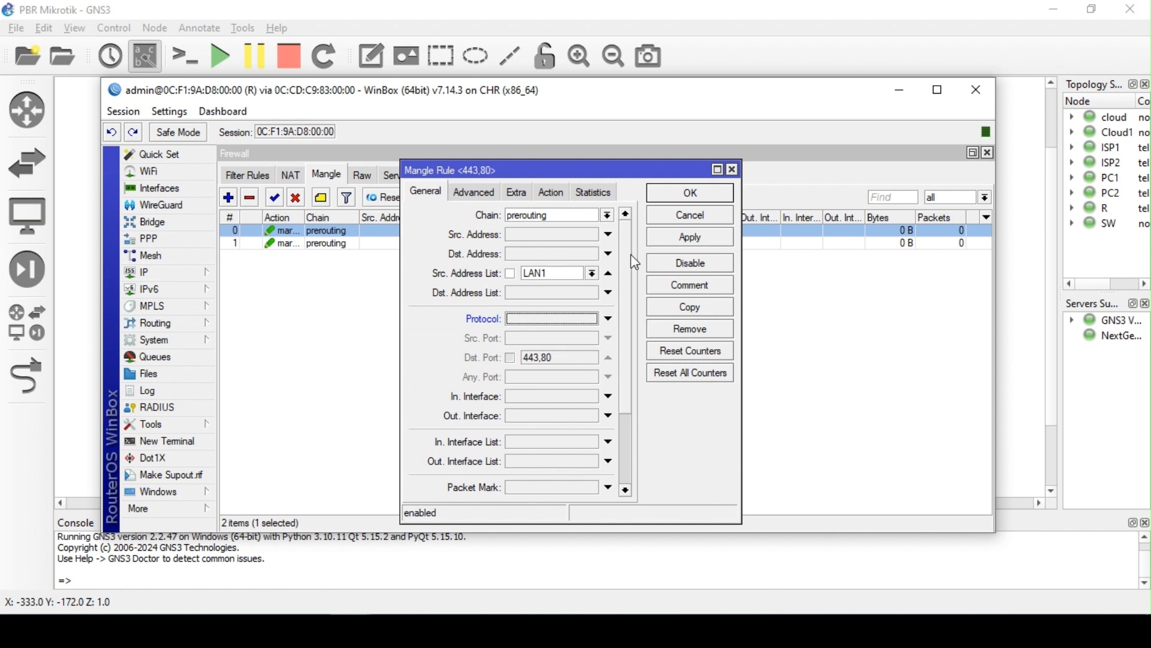
pyautogui.click(687, 239)
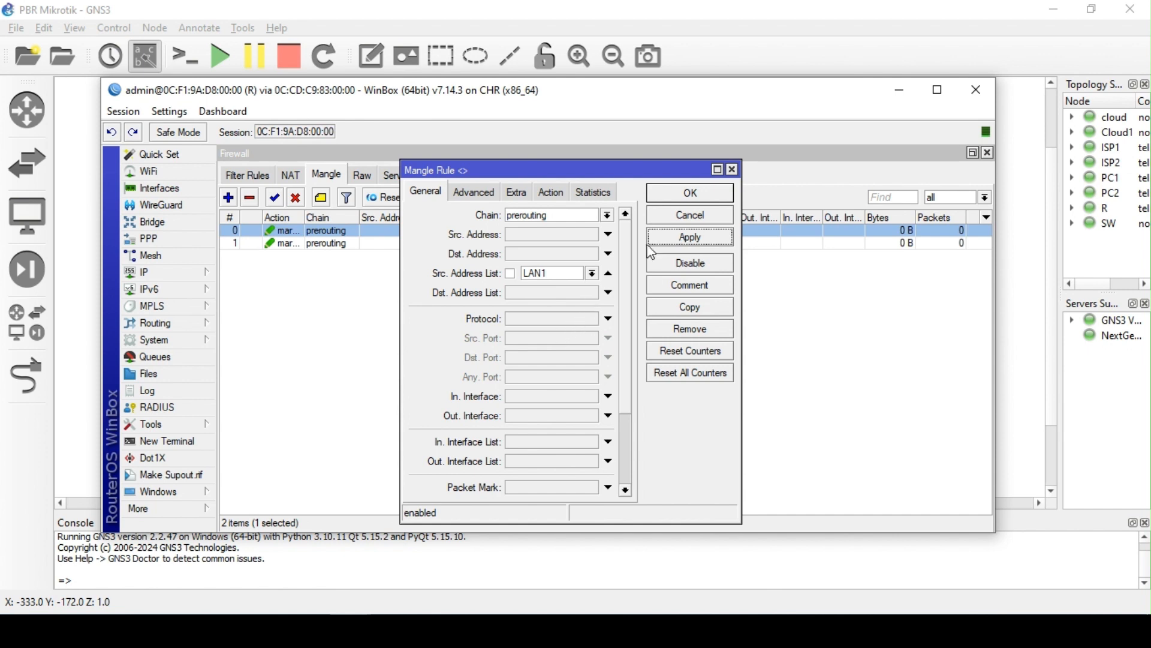
pyautogui.click(566, 319)
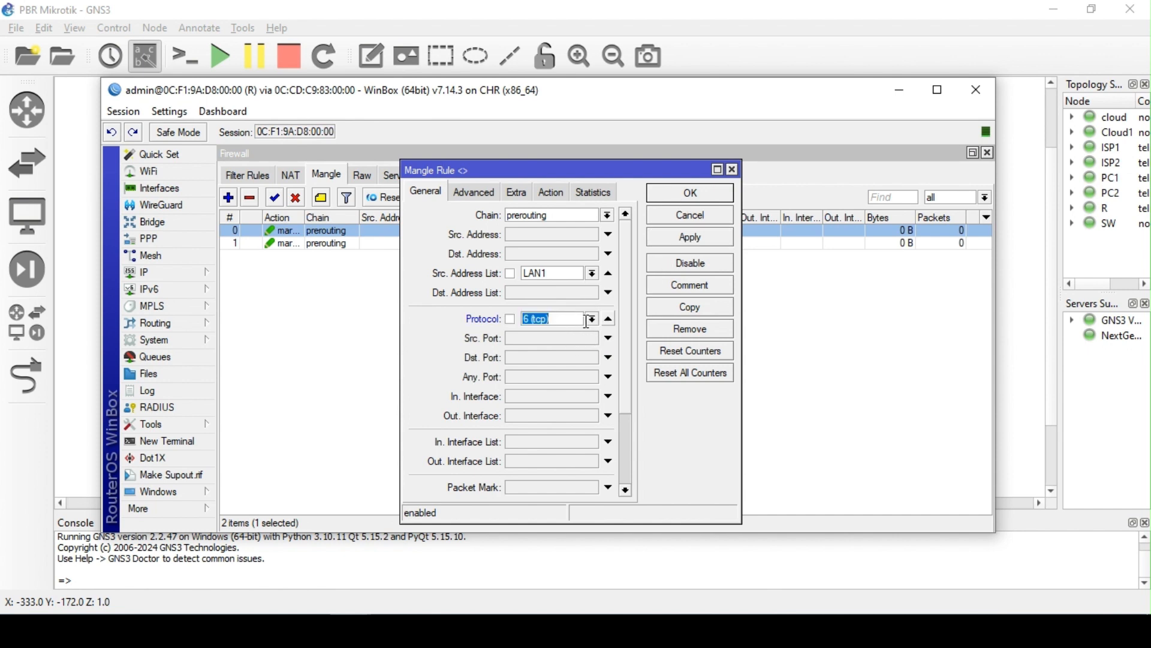
pyautogui.click(563, 357)
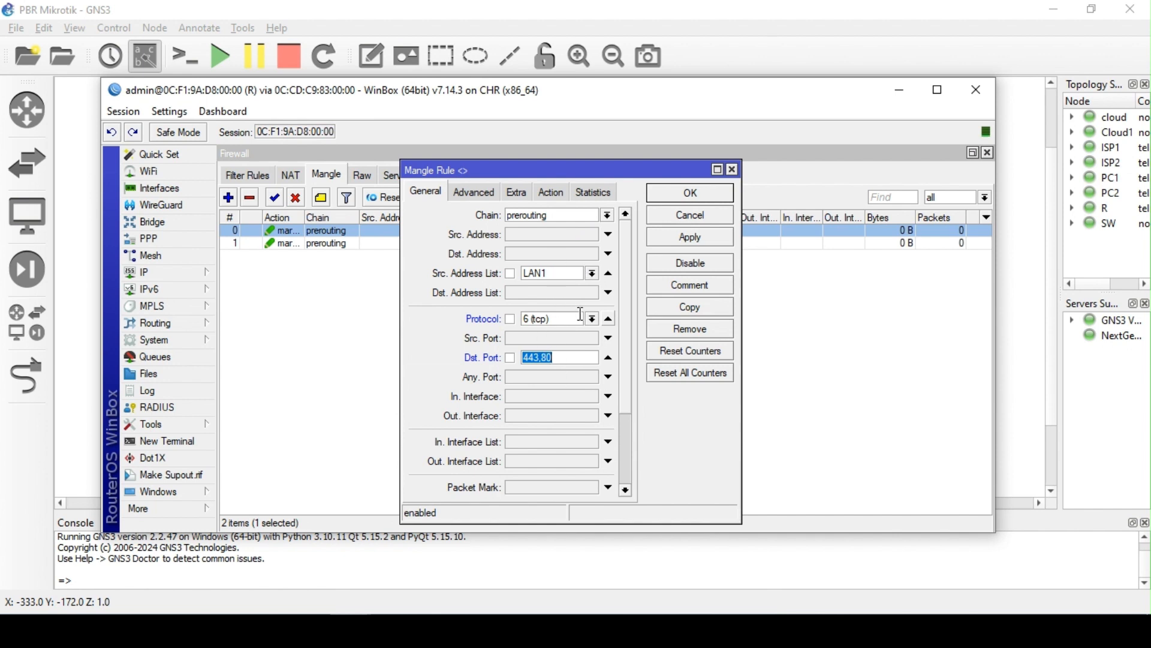
pyautogui.click(610, 358)
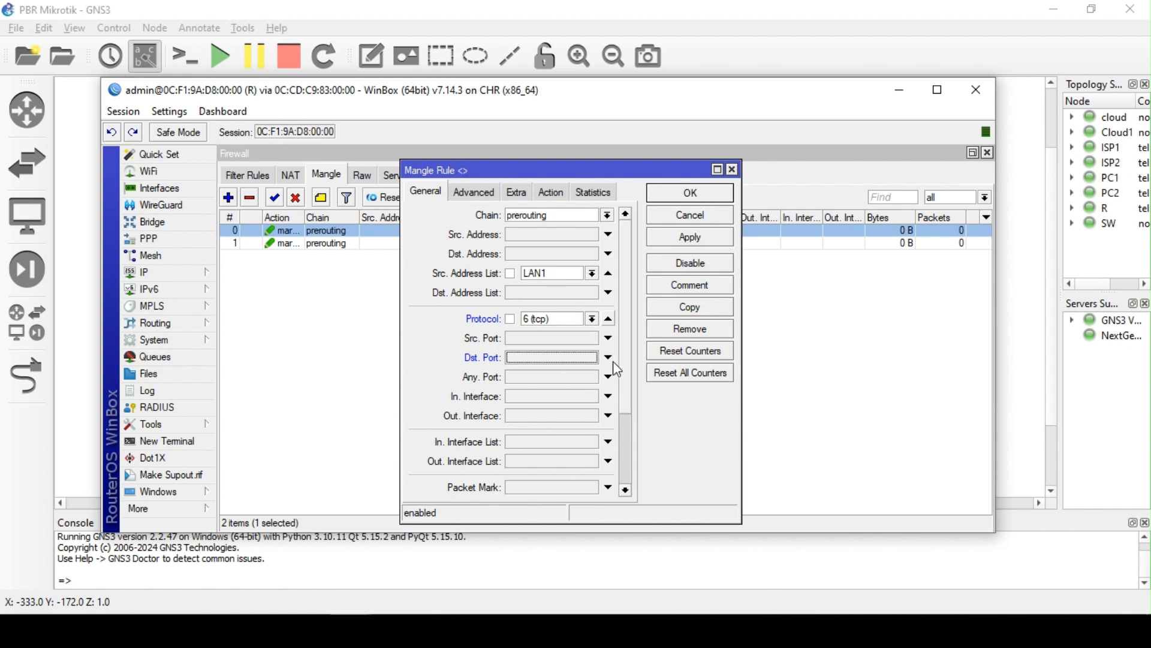
pyautogui.click(609, 318)
pyautogui.click(691, 193)
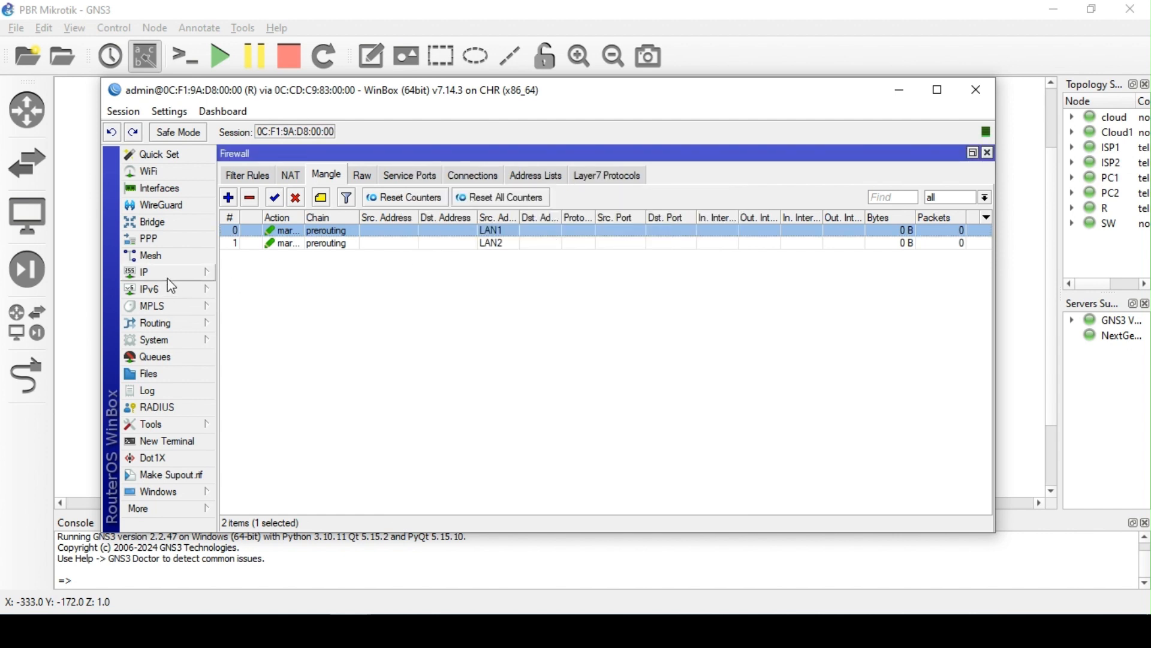
# - Examine the gateways and routing tables of the two 0.0.0.0/0 routes in the IP route list, opening each route's settings
pyautogui.click(170, 274)
pyautogui.click(254, 414)
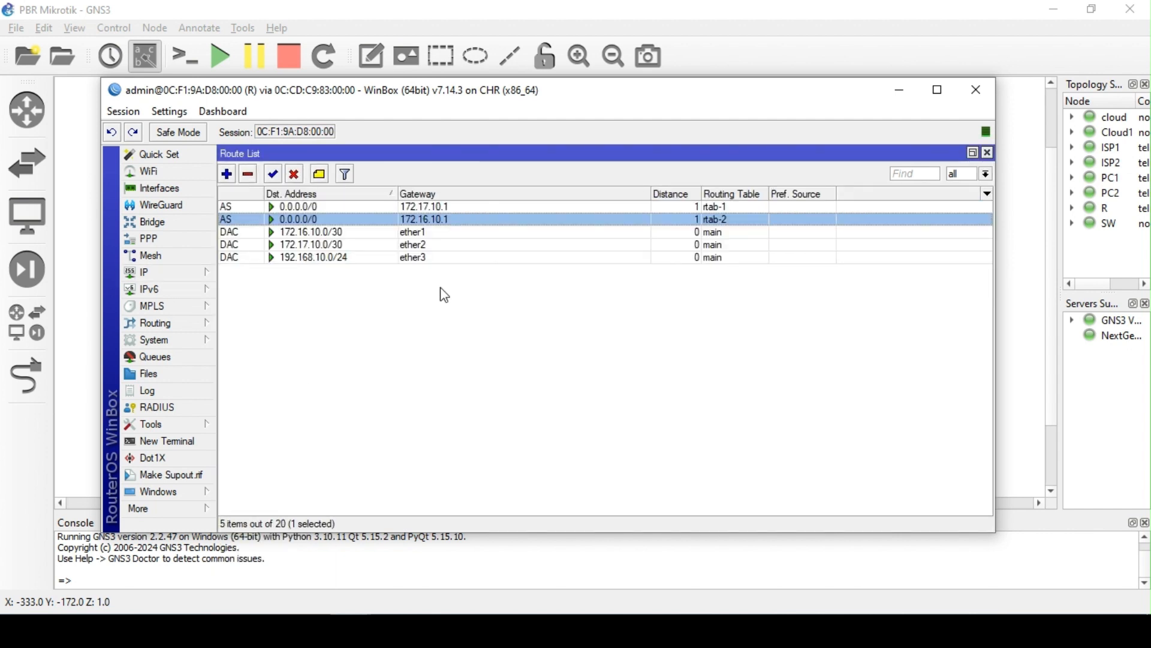
pyautogui.click(440, 207)
pyautogui.click(441, 220)
pyautogui.click(440, 209)
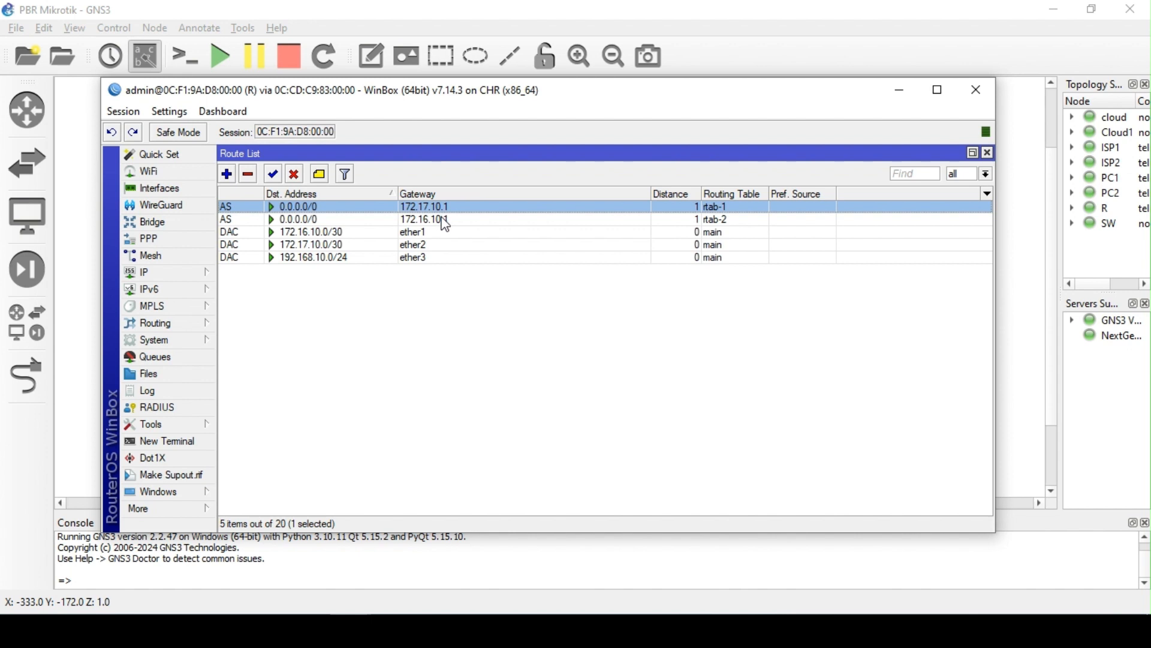
pyautogui.click(446, 221)
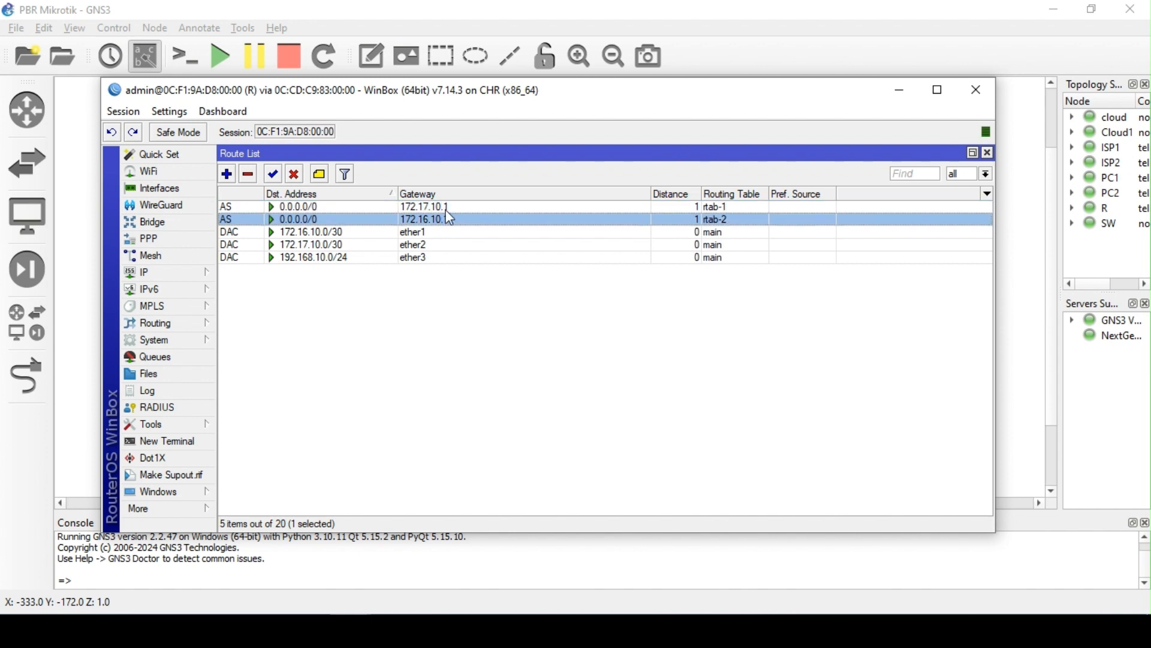
pyautogui.doubleClick(444, 208)
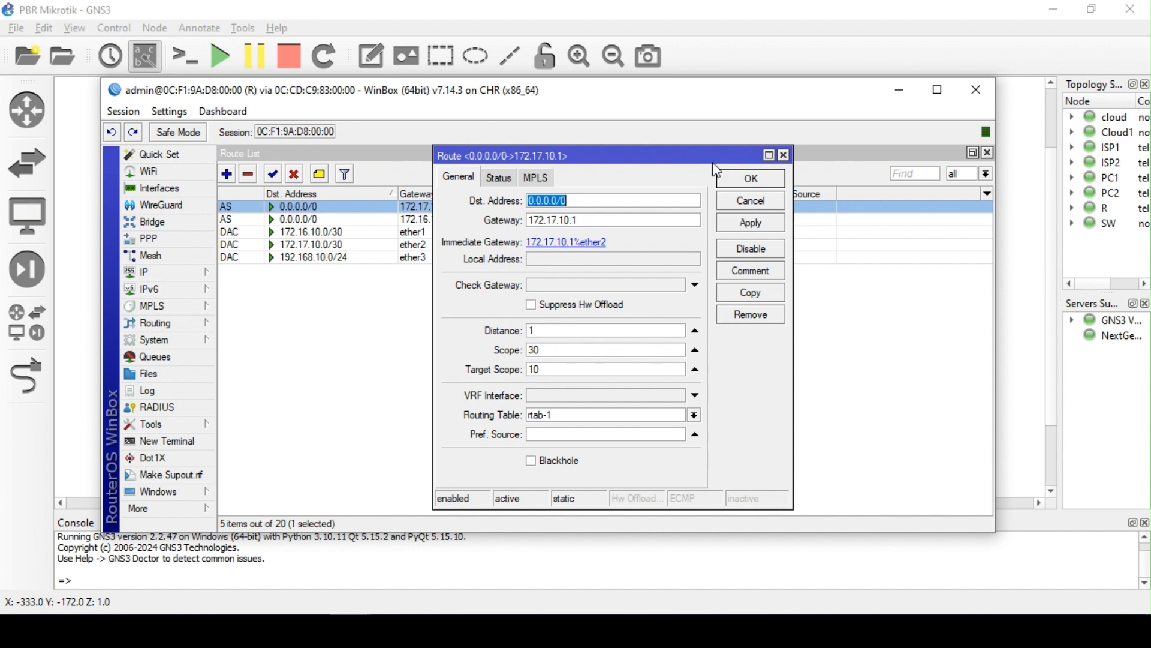
pyautogui.click(750, 179)
pyautogui.click(452, 222)
pyautogui.doubleClick(452, 229)
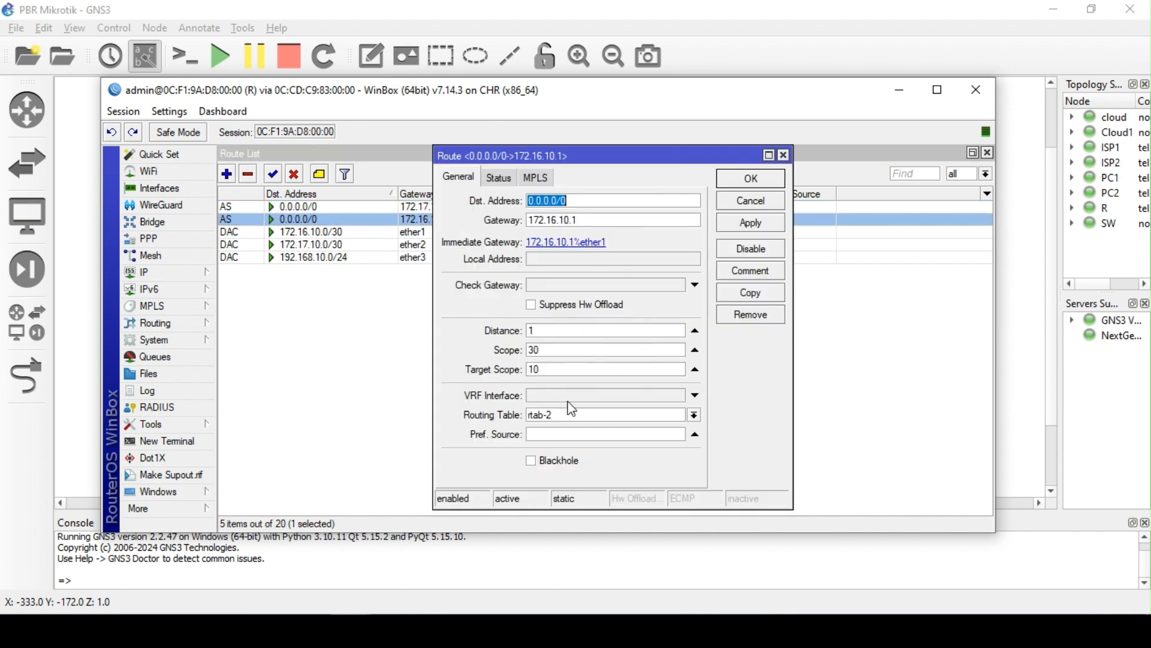
pyautogui.click(742, 181)
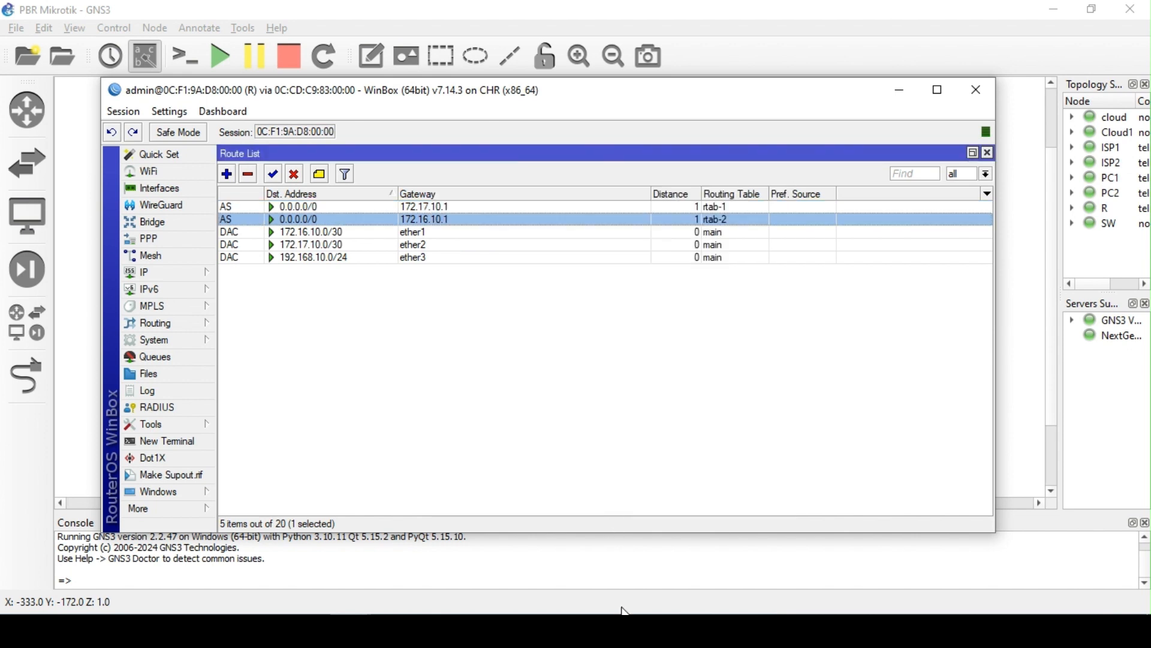
pyautogui.click(441, 208)
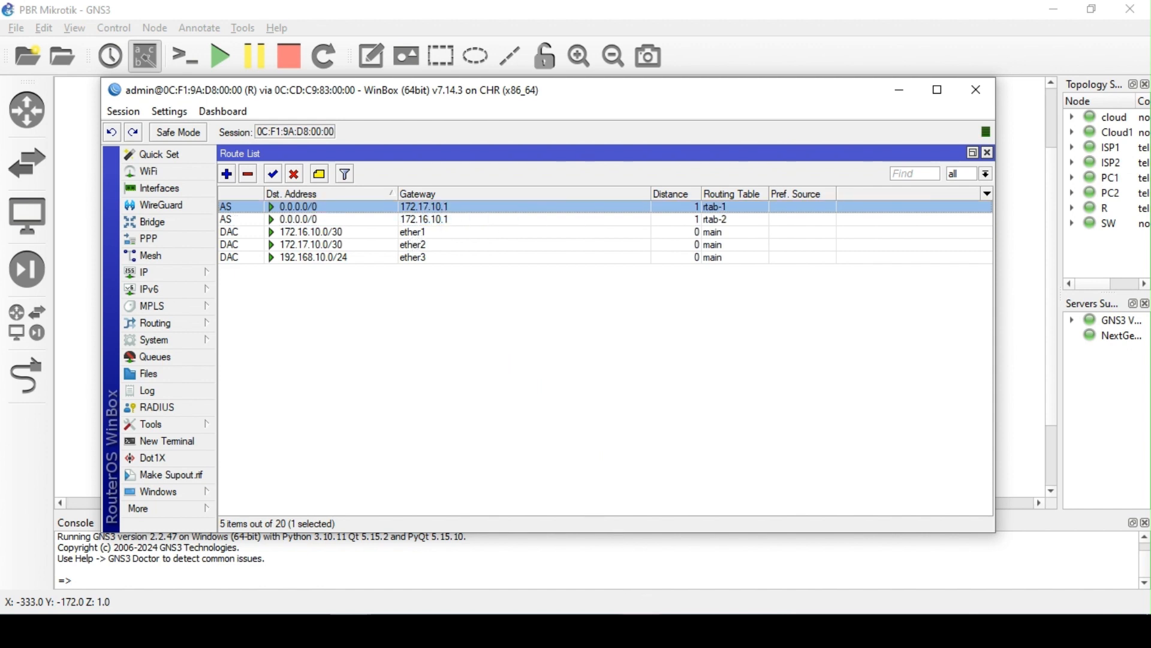
# - Check which addresses the LAN1 and LAN2 entries hold in the firewall address lists
pyautogui.click(170, 272)
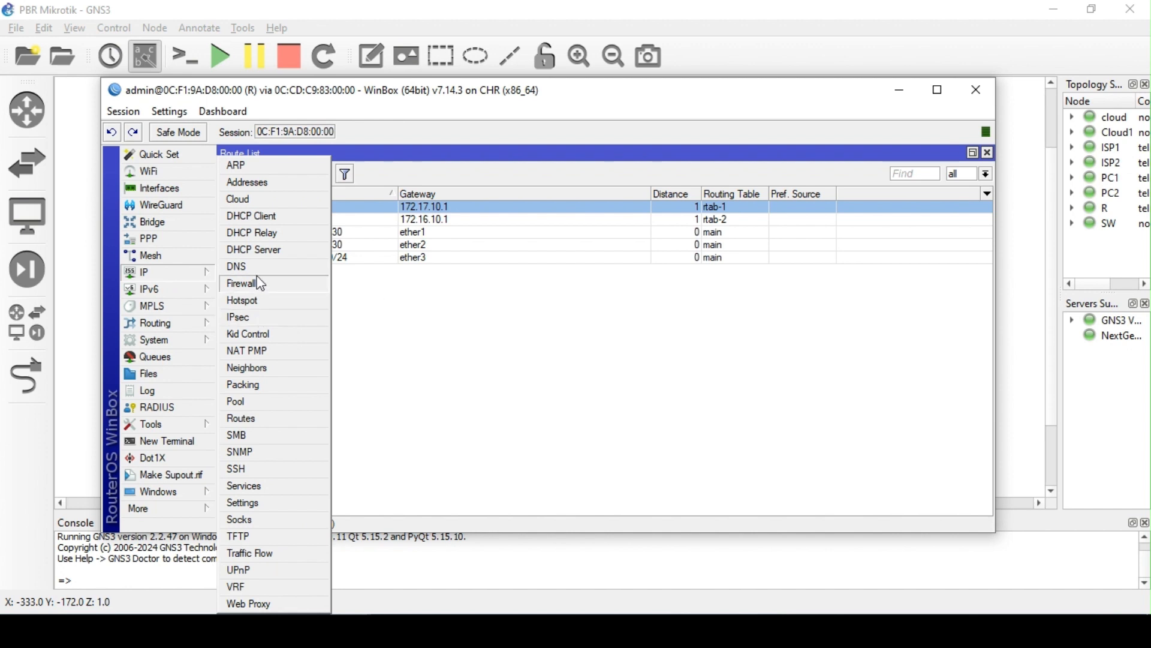
pyautogui.click(256, 287)
pyautogui.click(557, 183)
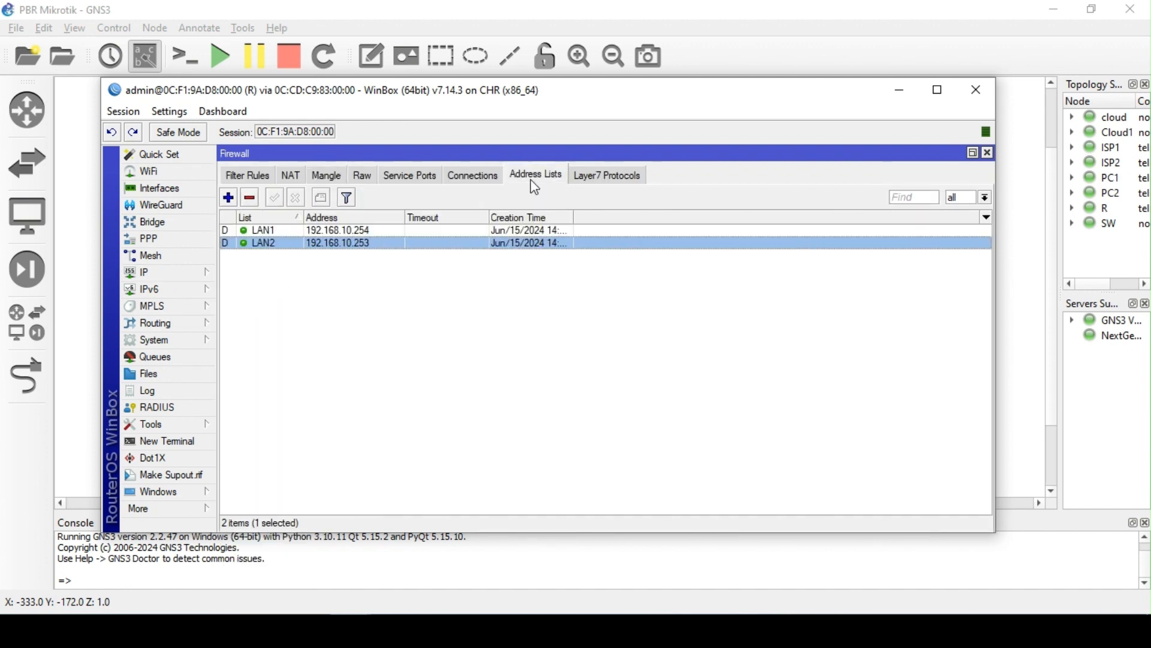
pyautogui.click(380, 242)
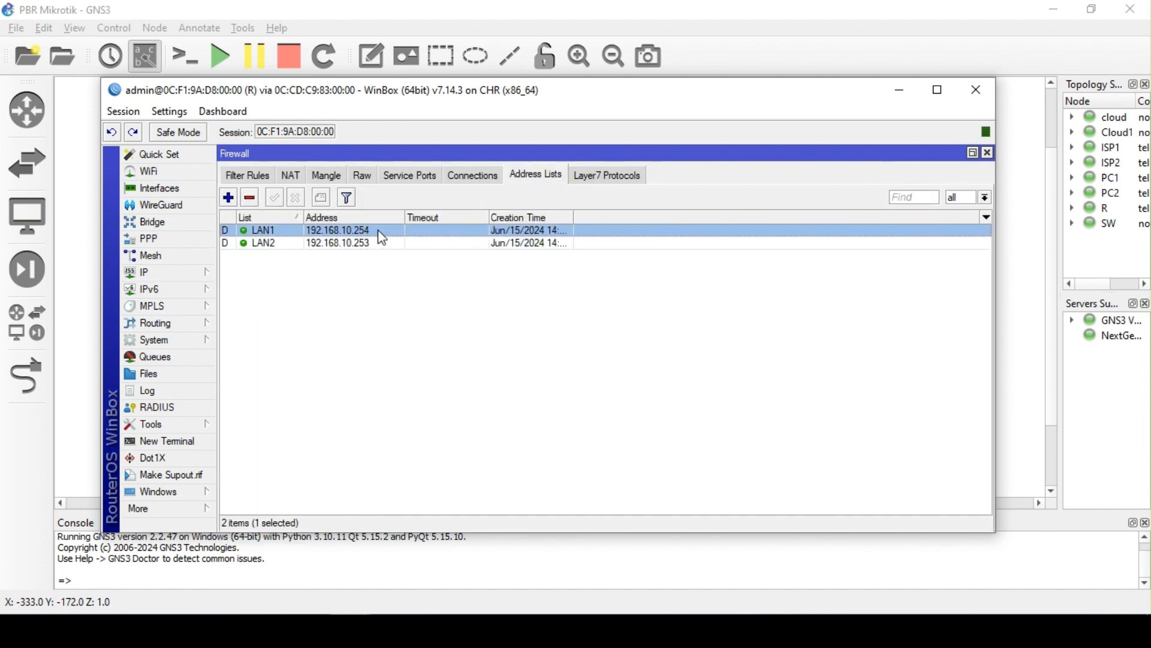
# - Switch to Solar-PuTTY, run trace 8.8.8.8 from PC1, and stop the trace once the ISP hop is listed
pyautogui.click(636, 629)
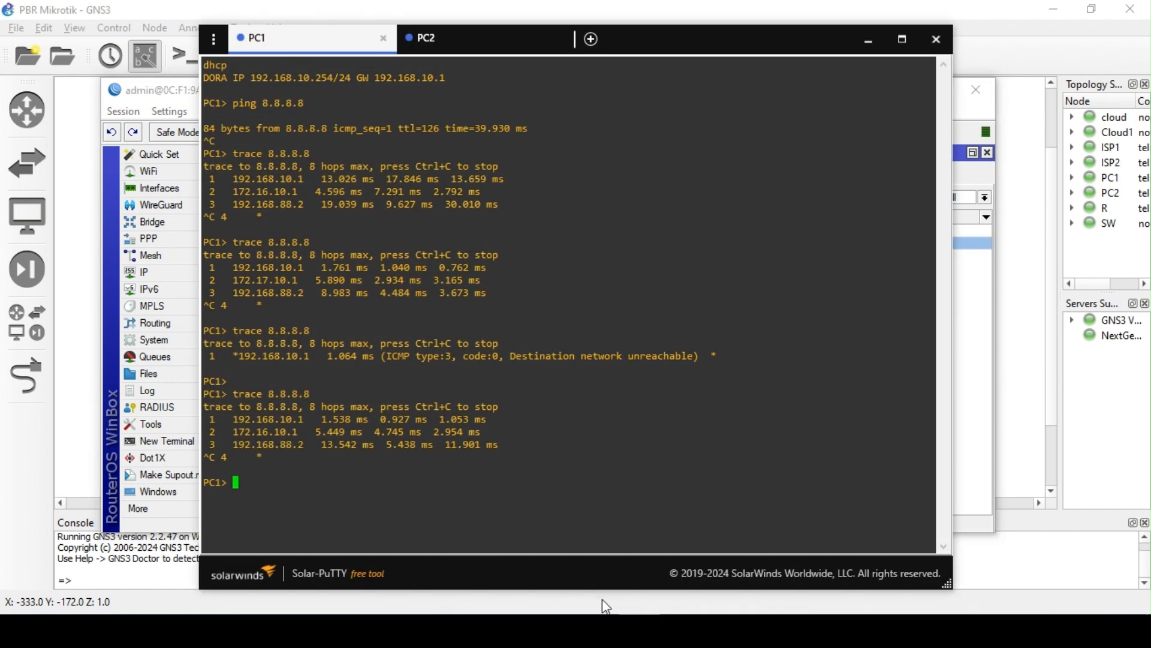
pyautogui.press('Up')
pyautogui.press('Return')
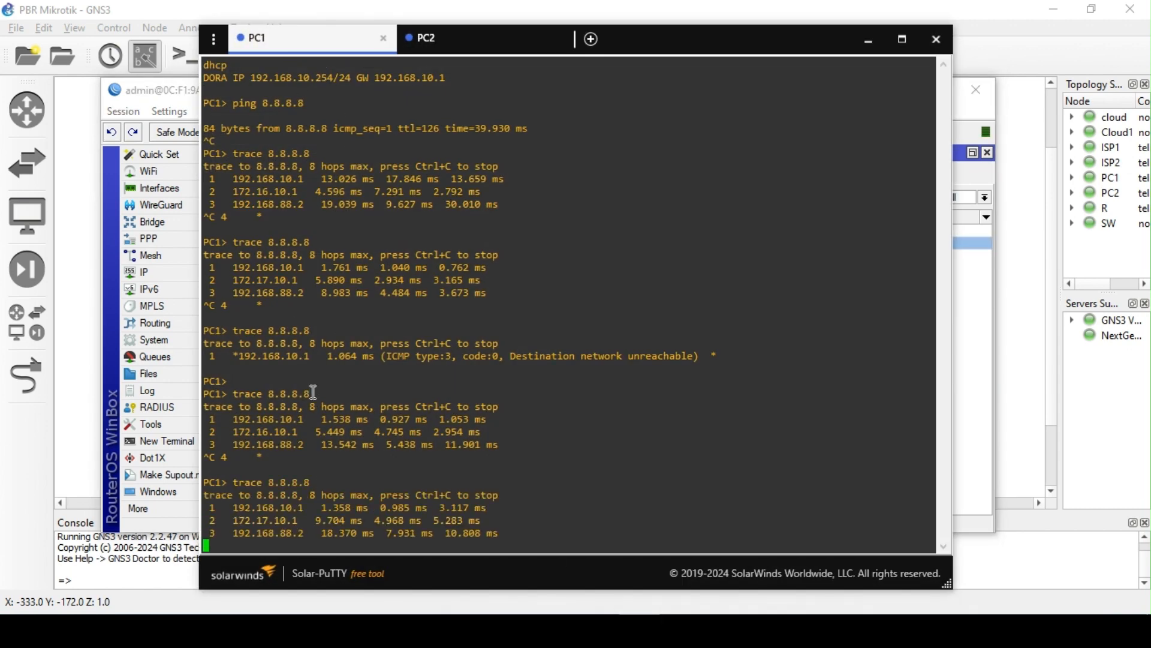
pyautogui.hotkey('ctrl', 'c')
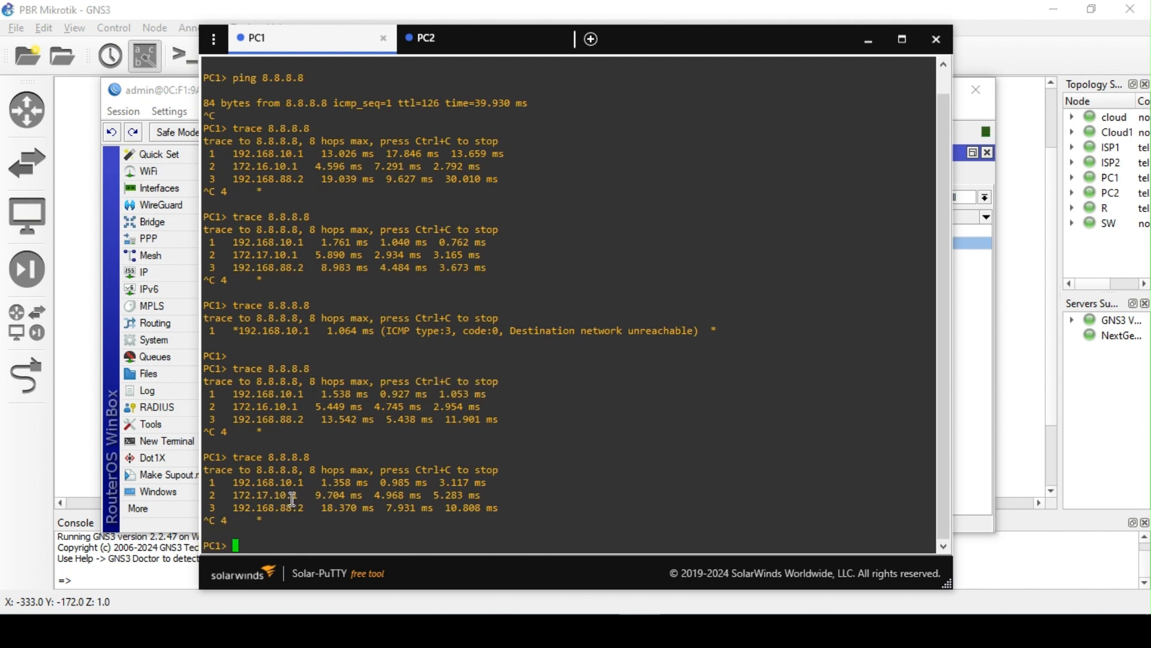
pyautogui.scroll(1, 297, 170)
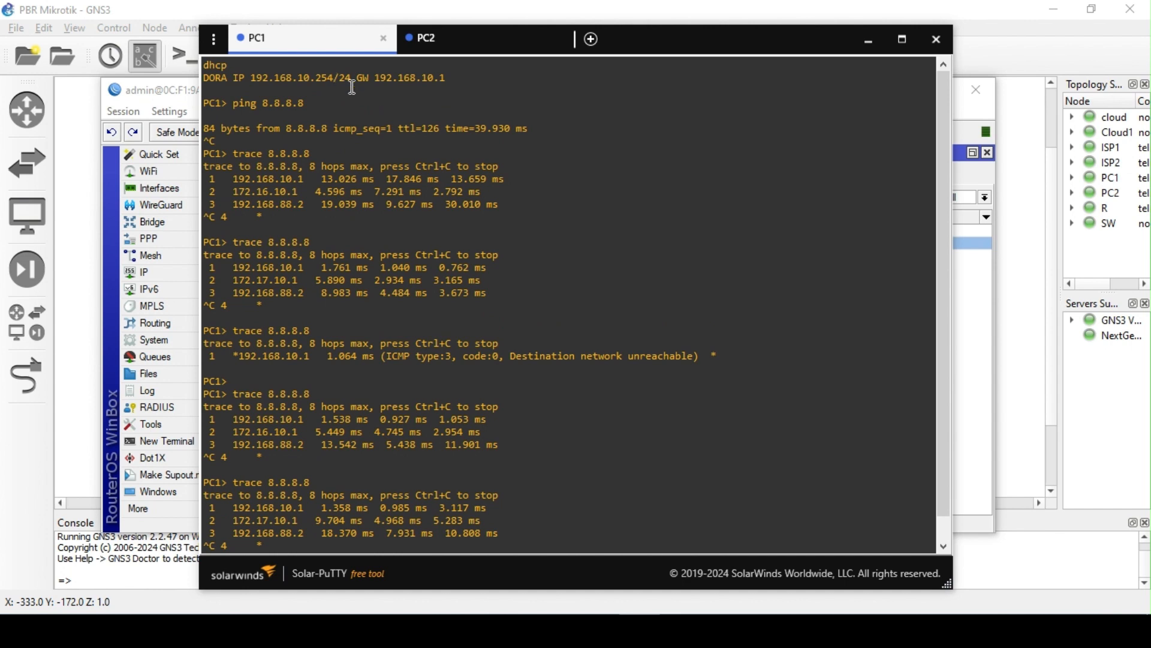
# - Return to WinBox and compare the LAN1 and LAN2 address list entries with the gateways and routing tables in the route list
pyautogui.click(971, 315)
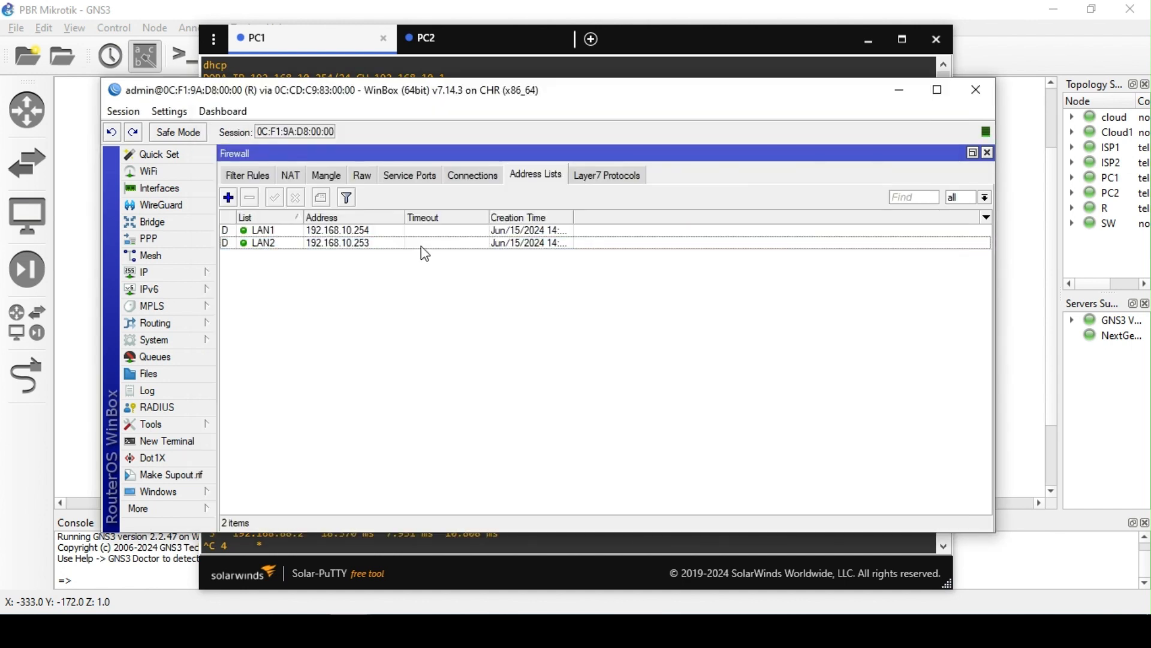
pyautogui.click(367, 244)
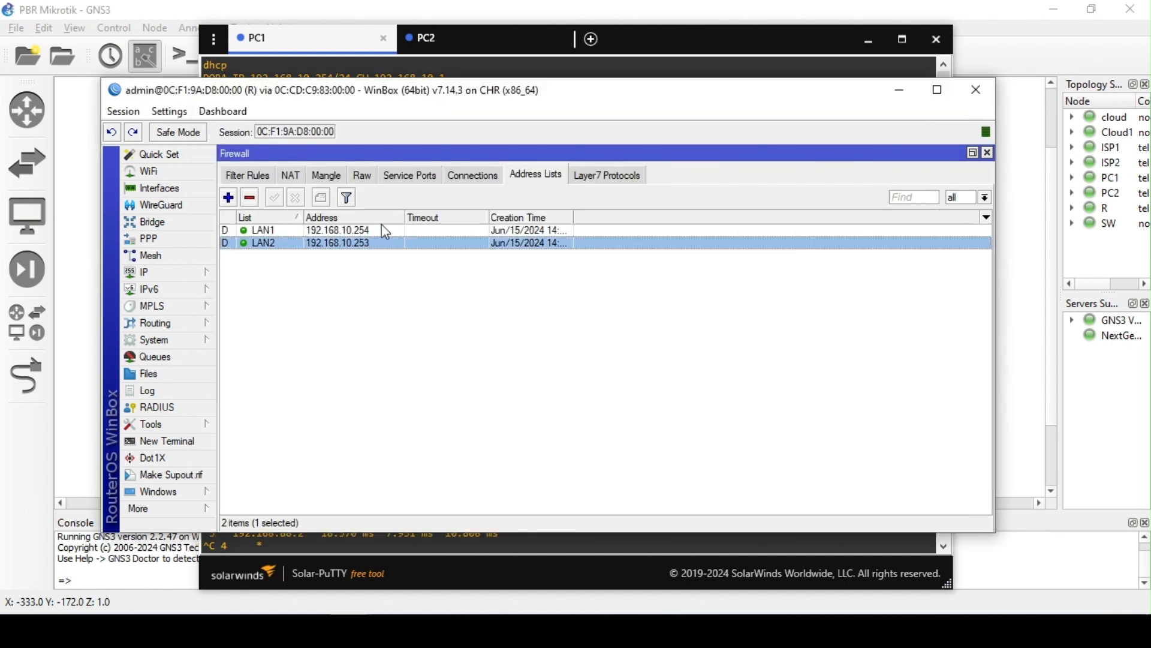
pyautogui.click(381, 226)
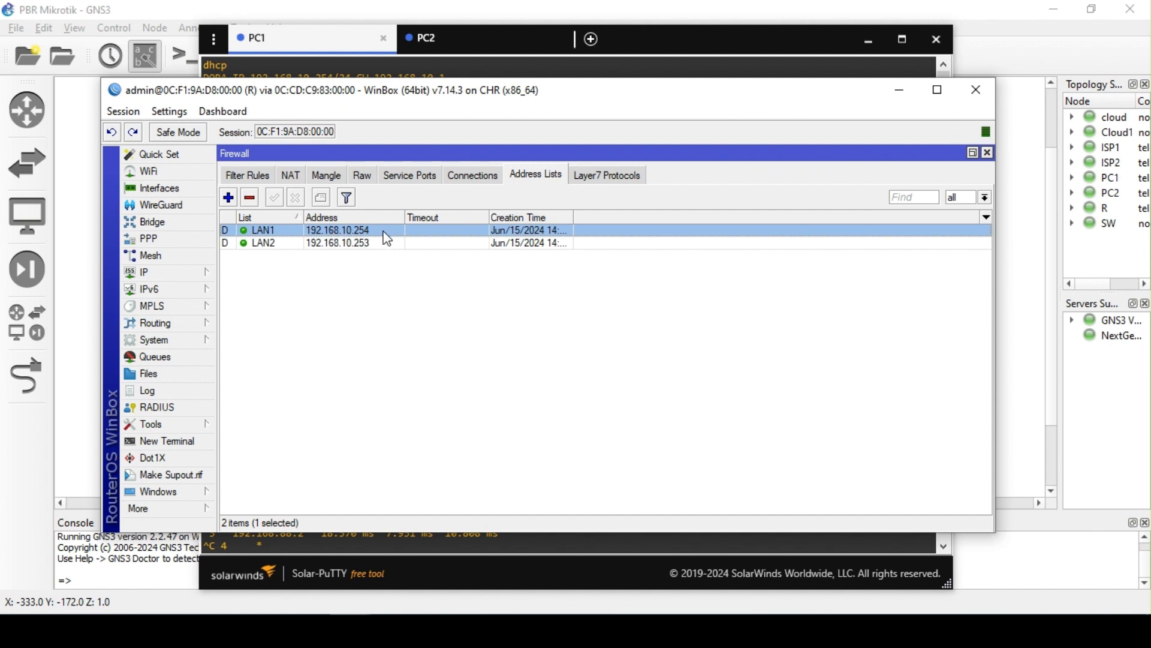
pyautogui.click(169, 273)
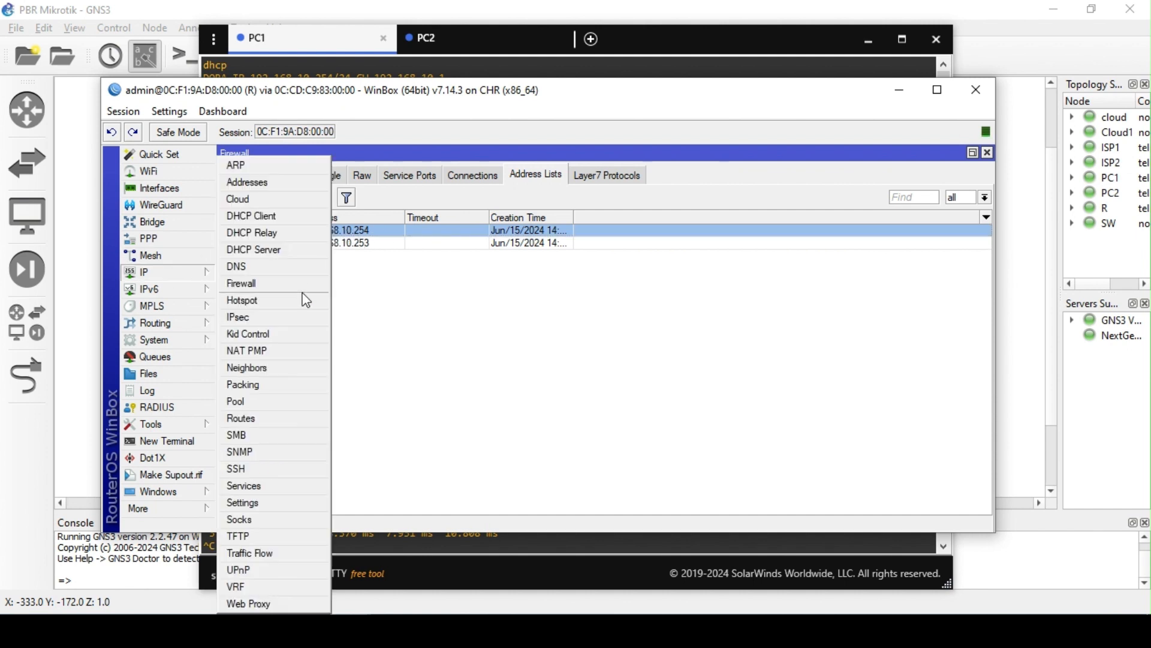
pyautogui.click(279, 420)
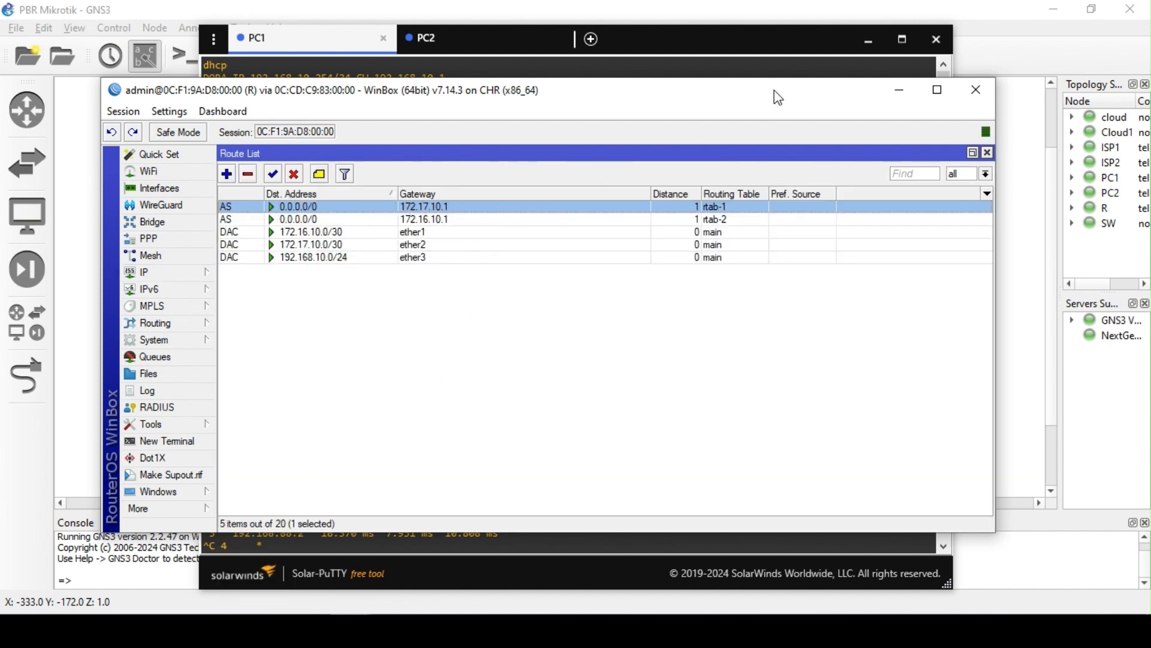
pyautogui.click(899, 90)
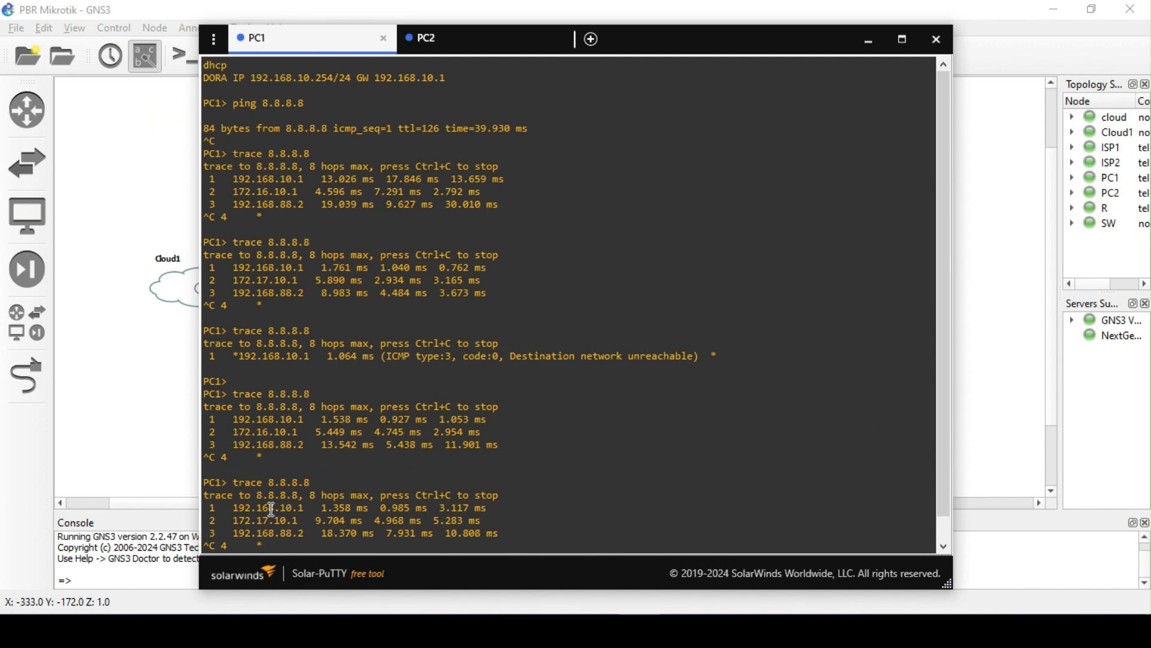
# - Run trace 8.8.8.8 from PC2 in Solar-PuTTY
pyautogui.click(439, 51)
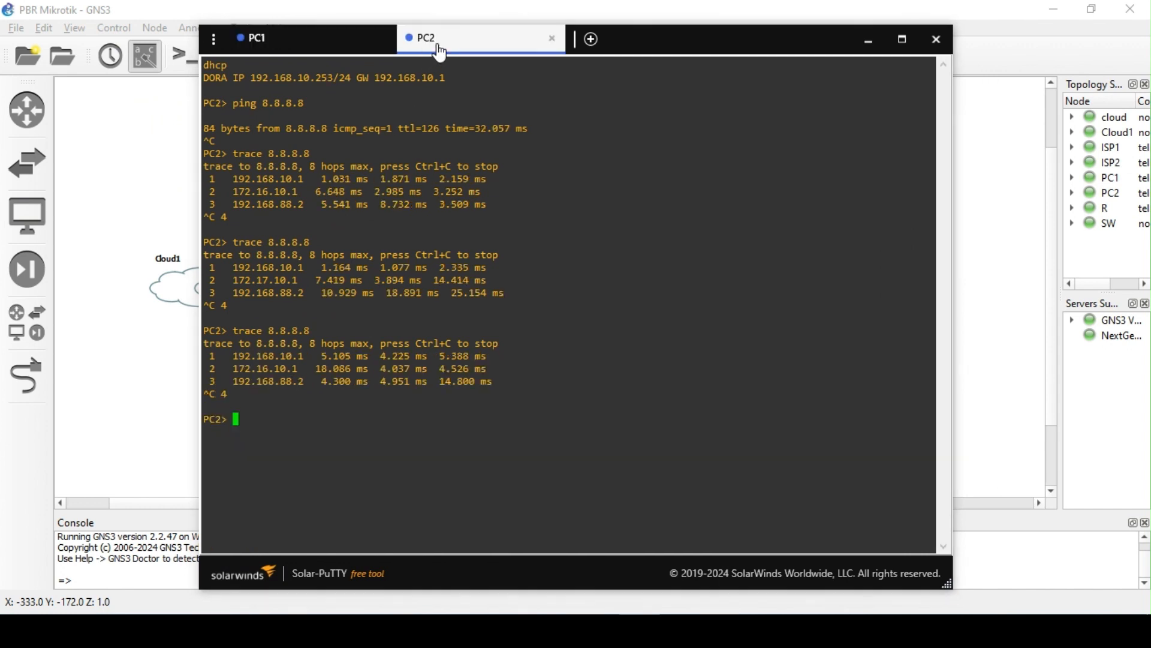
pyautogui.write('trace 8.8.8.8')
pyautogui.press('Return')
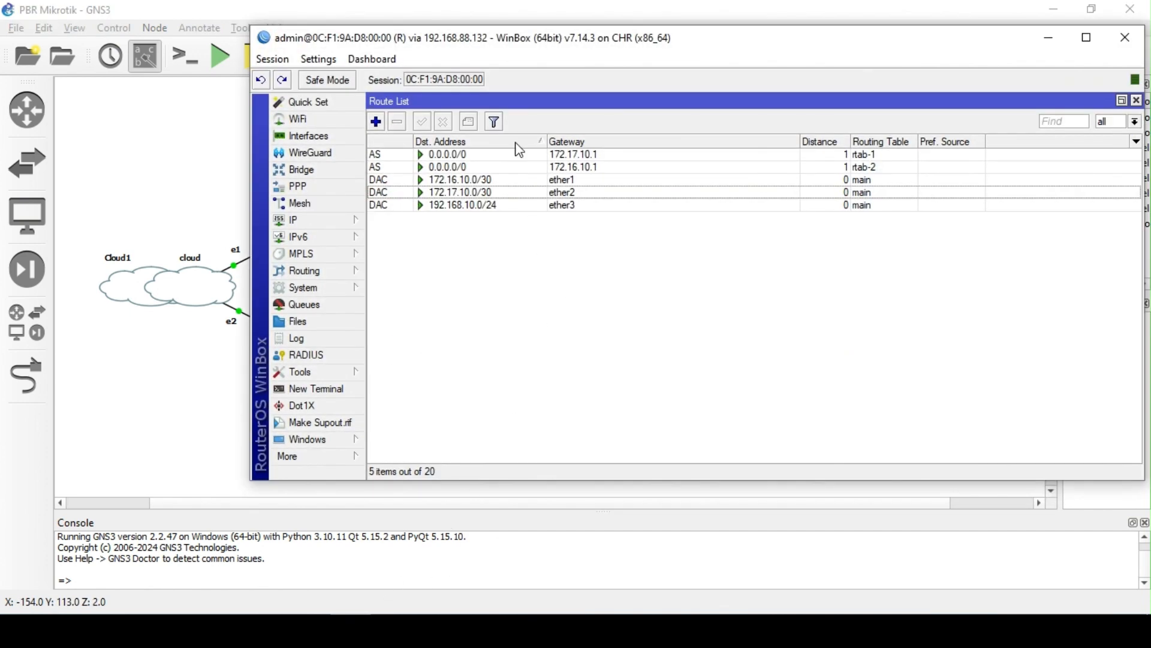
# - Review the settings of the 0.0.0.0/0 route through 172.17.10.1 and the firewall mangle rules for LAN1 and LAN2 in WinBox
pyautogui.click(516, 157)
pyautogui.doubleClick(517, 157)
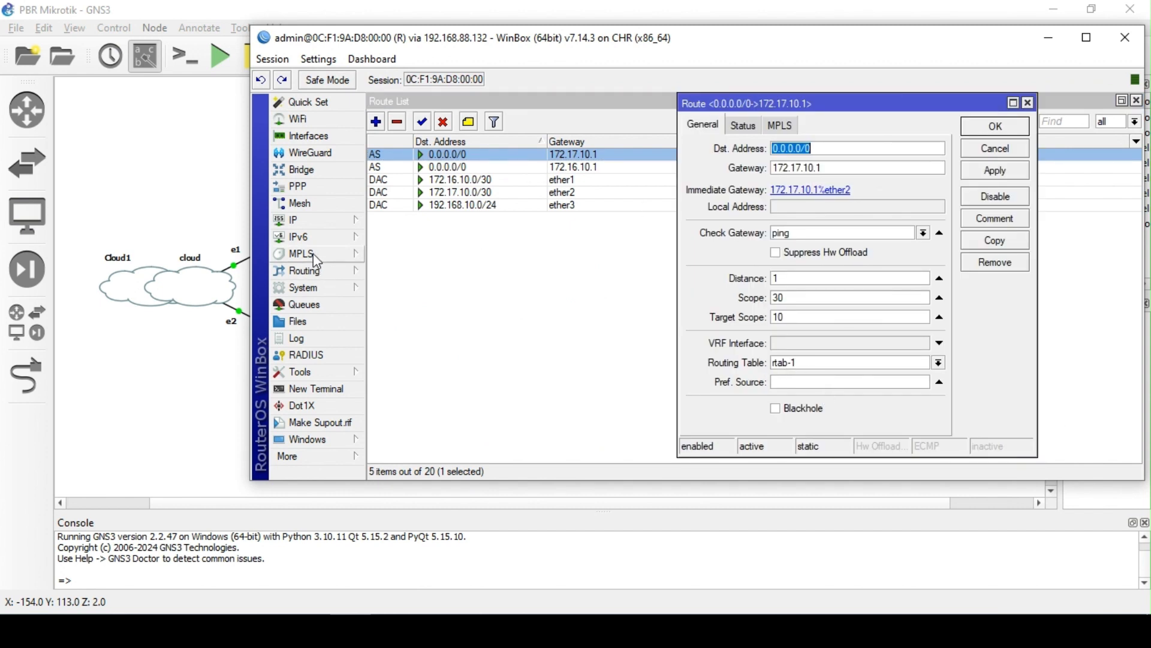
pyautogui.click(300, 220)
pyautogui.click(396, 282)
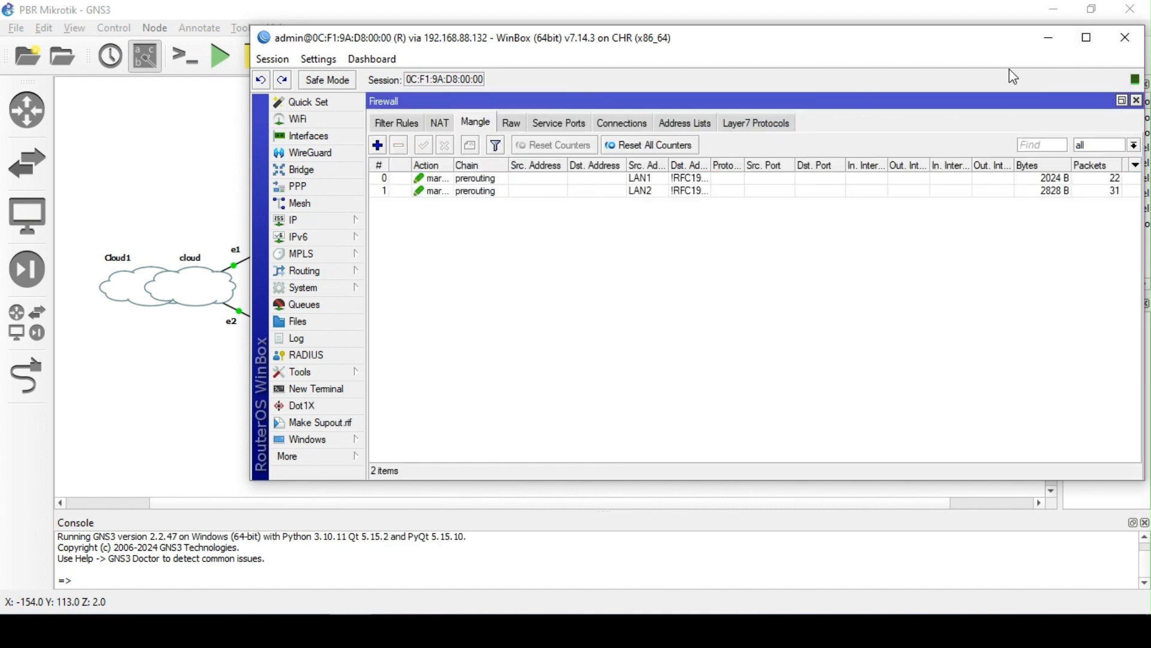
pyautogui.click(1048, 44)
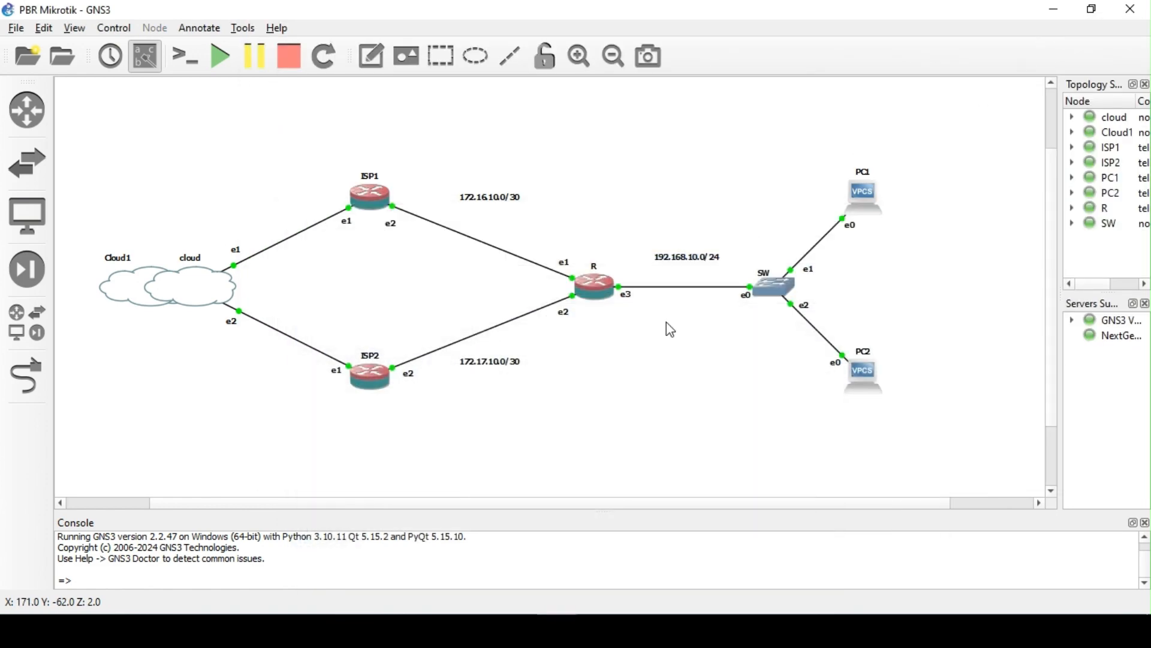
# - Switch to PC1's Solar-PuTTY console, add blank prompt lines, run trace 8.8.8.8, and stop it after the third hop
pyautogui.click(598, 629)
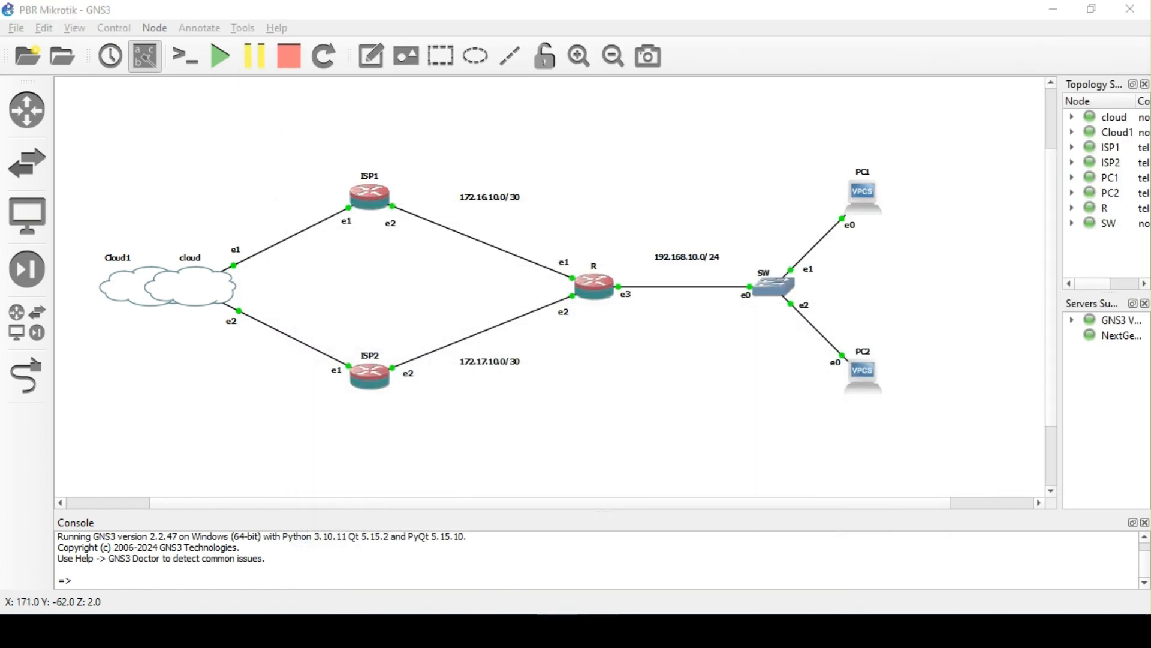
pyautogui.click(335, 143)
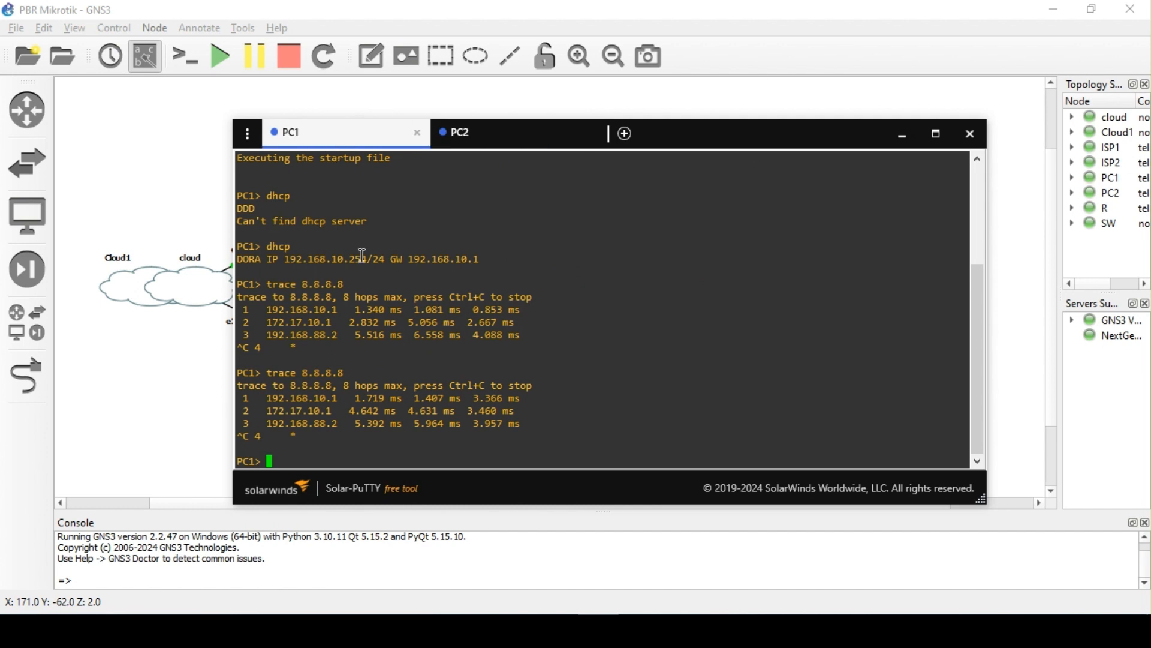
pyautogui.press('Return')
pyautogui.press('Return')
pyautogui.press('Return')
pyautogui.press('Return')
pyautogui.press('Return')
pyautogui.press('Return')
pyautogui.press('Return')
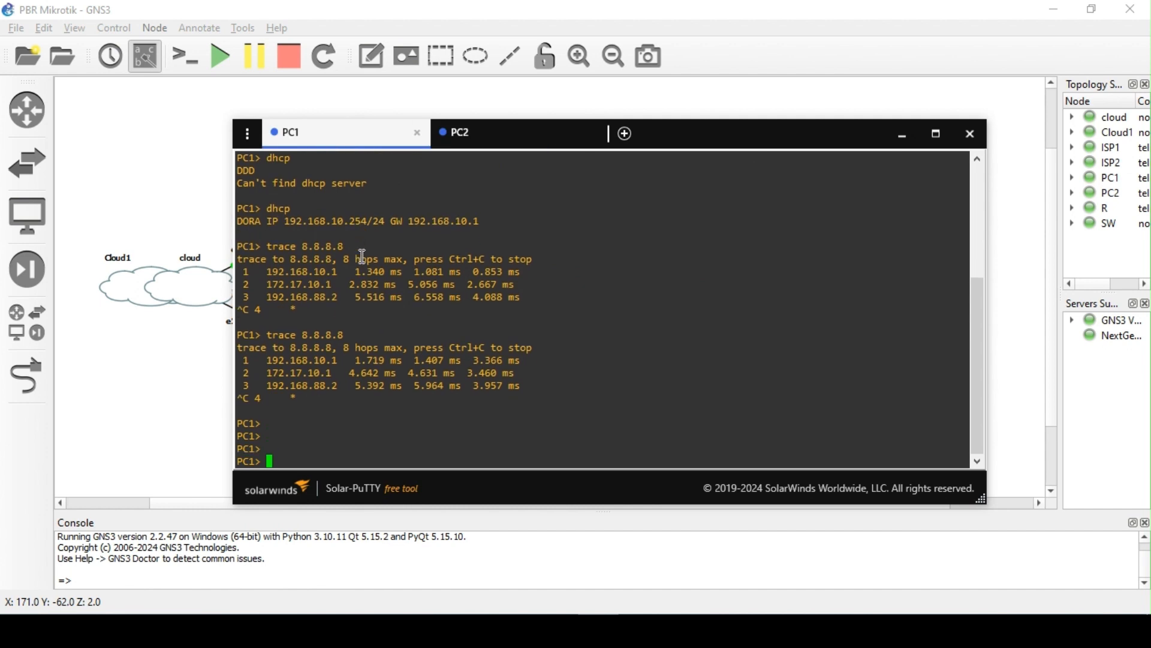
pyautogui.press('Return')
pyautogui.press('Return')
pyautogui.press('Return')
pyautogui.press('Return')
pyautogui.press('Return')
pyautogui.press('Return')
pyautogui.press('Return')
pyautogui.press('Return')
pyautogui.press('Return')
pyautogui.press('Return')
pyautogui.press('Return')
pyautogui.press('Return')
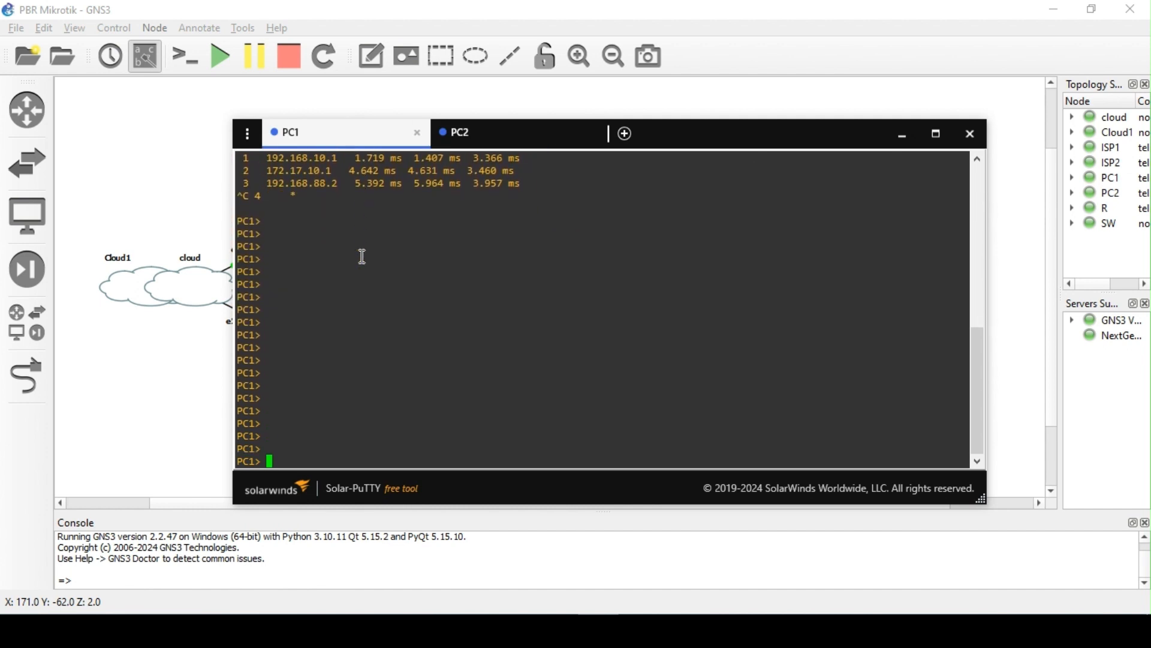
pyautogui.press('Up')
pyautogui.press('Return')
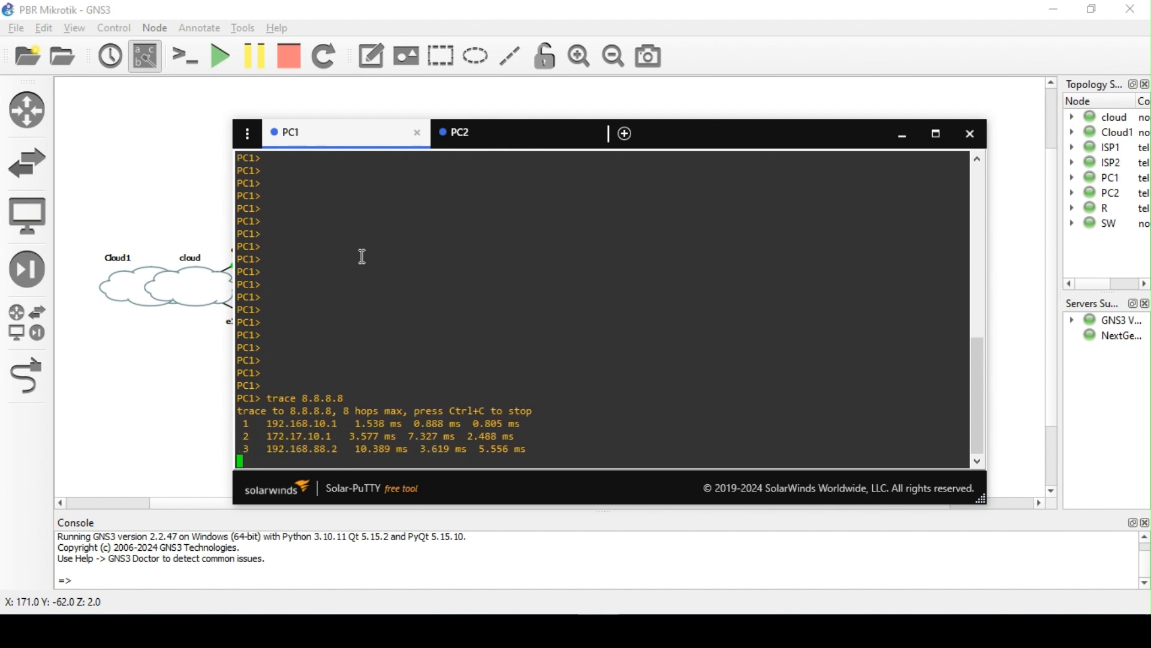
pyautogui.hotkey('ctrl', 'c')
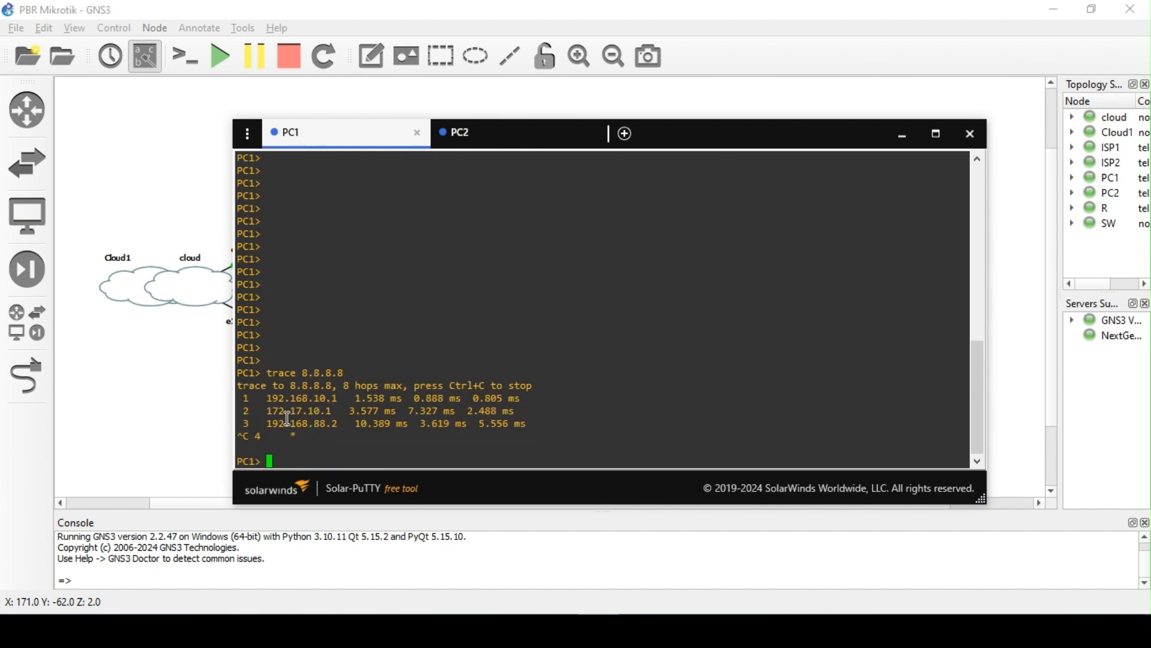
# - Switch to PC2's console, add blank prompt lines, ping 8.8.8.8, and stop the ping after the second reply
pyautogui.click(487, 135)
pyautogui.press('Return')
pyautogui.press('Return')
pyautogui.press('Return')
pyautogui.press('Return')
pyautogui.press('Return')
pyautogui.press('Return')
pyautogui.press('Return')
pyautogui.press('Return')
pyautogui.press('Return')
pyautogui.press('Return')
pyautogui.press('Return')
pyautogui.press('Return')
pyautogui.press('Return')
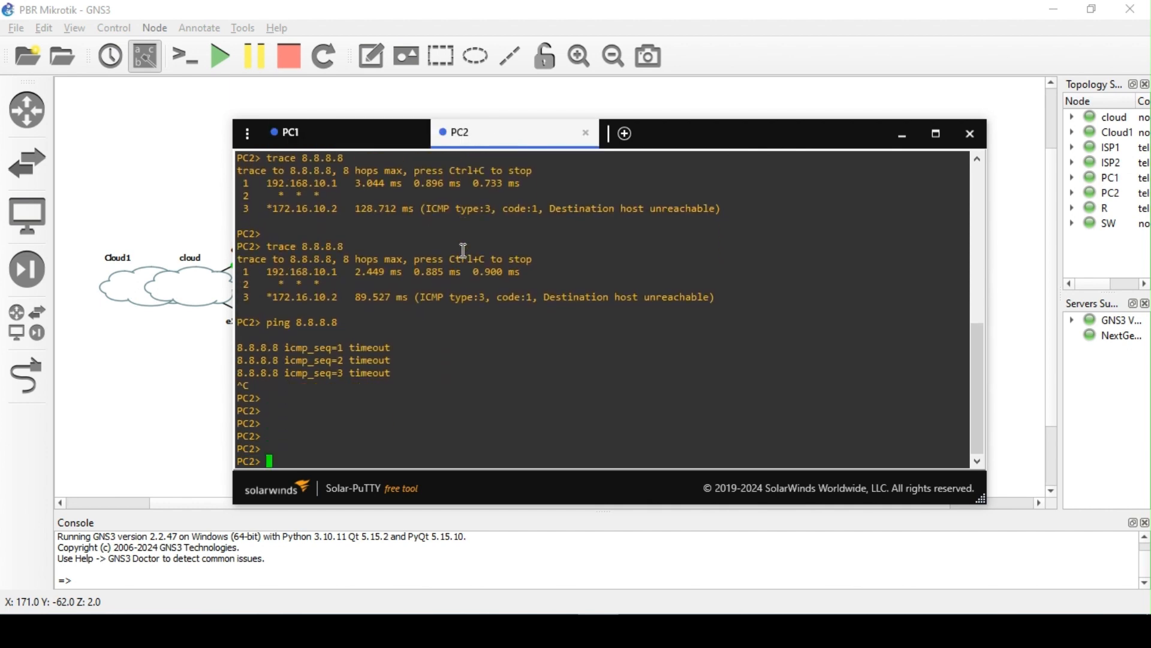
pyautogui.press('Return')
pyautogui.press('Return')
pyautogui.press('Return')
pyautogui.press('Return')
pyautogui.press('Return')
pyautogui.press('Return')
pyautogui.press('Return')
pyautogui.press('Return')
pyautogui.press('Return')
pyautogui.press('Return')
pyautogui.press('Return')
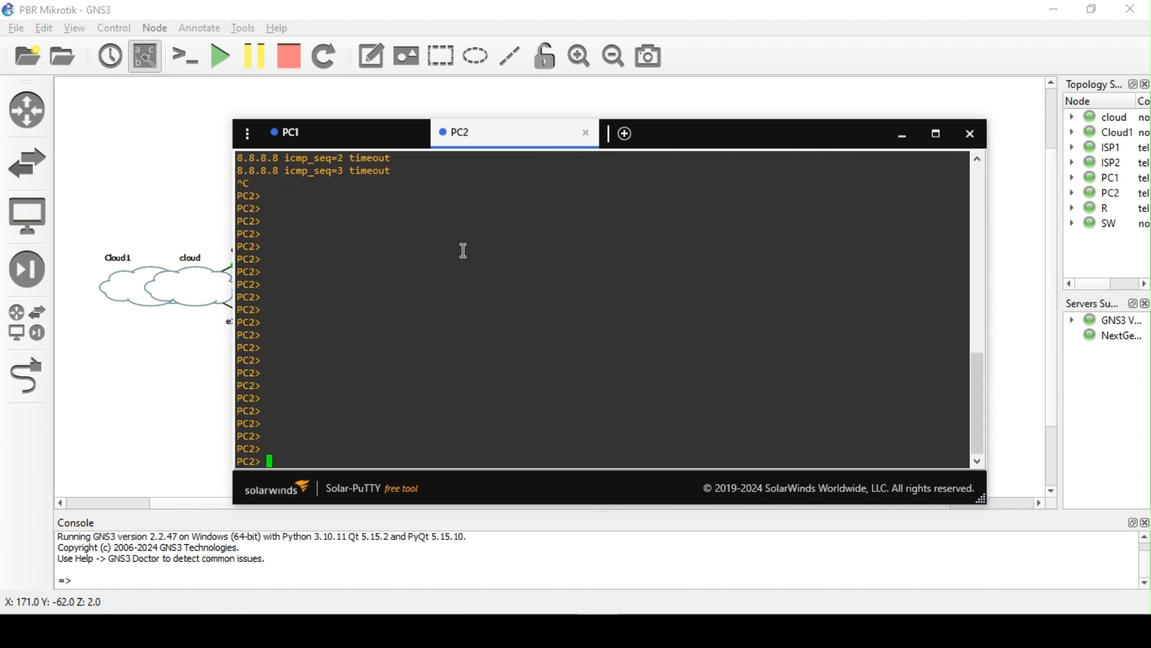
pyautogui.press('Up')
pyautogui.press('Return')
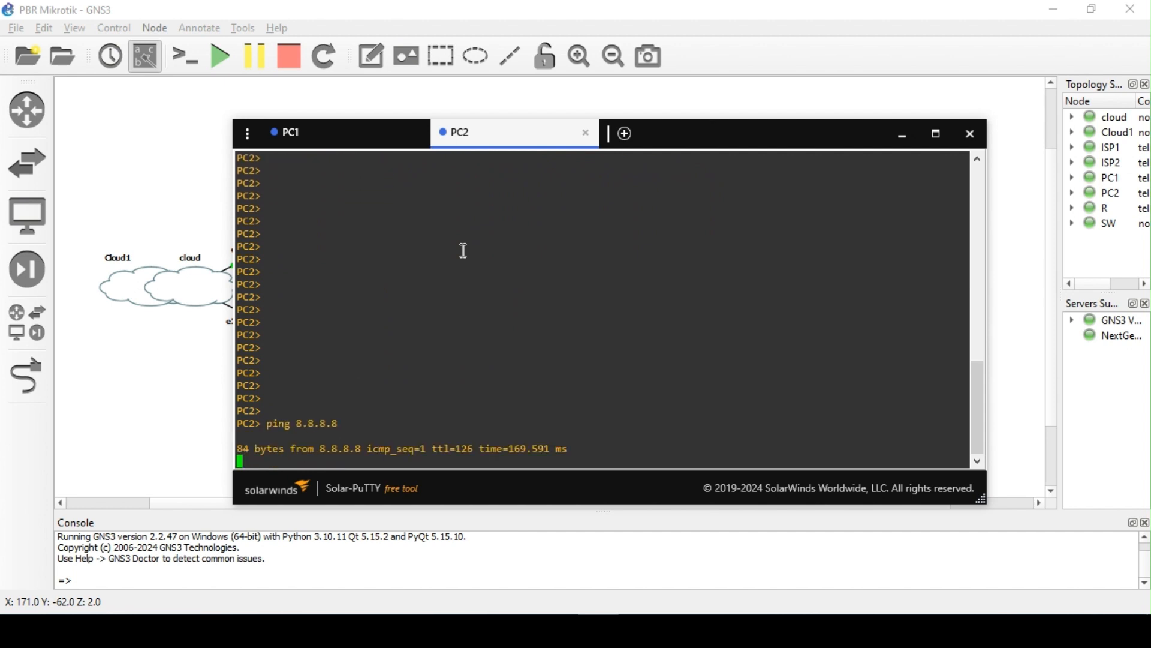
pyautogui.hotkey('ctrl', 'c')
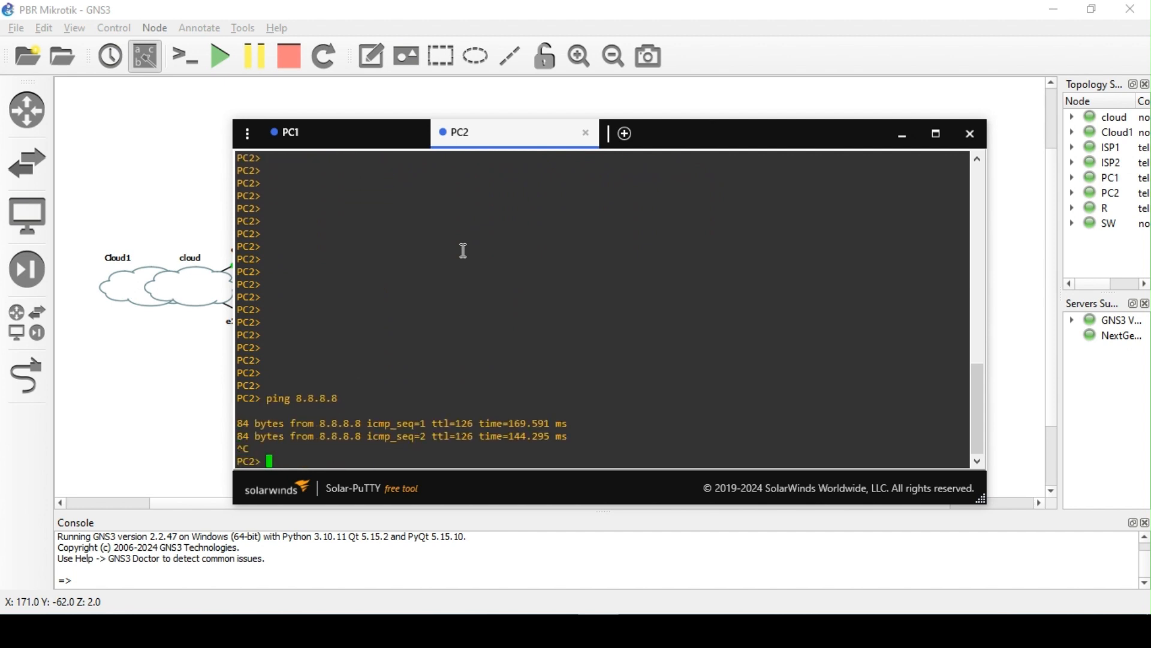
# - Run trace 8.8.8.8 from PC2 and stop it after the third hop
pyautogui.write('trace 8.8.8.8')
pyautogui.press('Return')
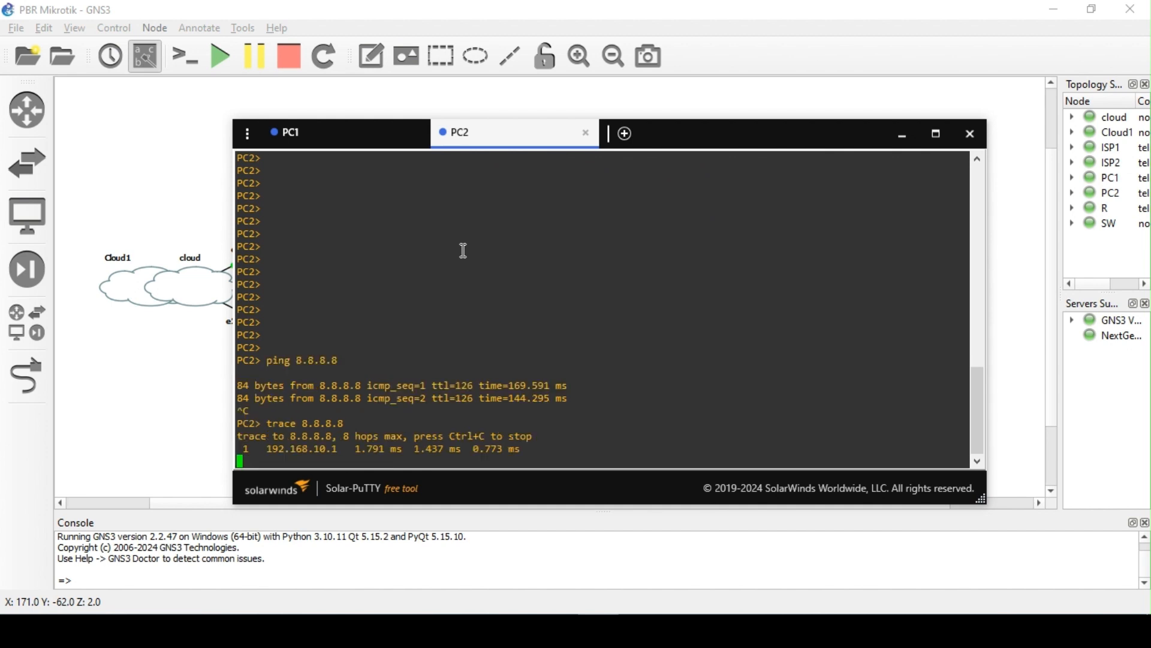
pyautogui.hotkey('ctrl', 'c')
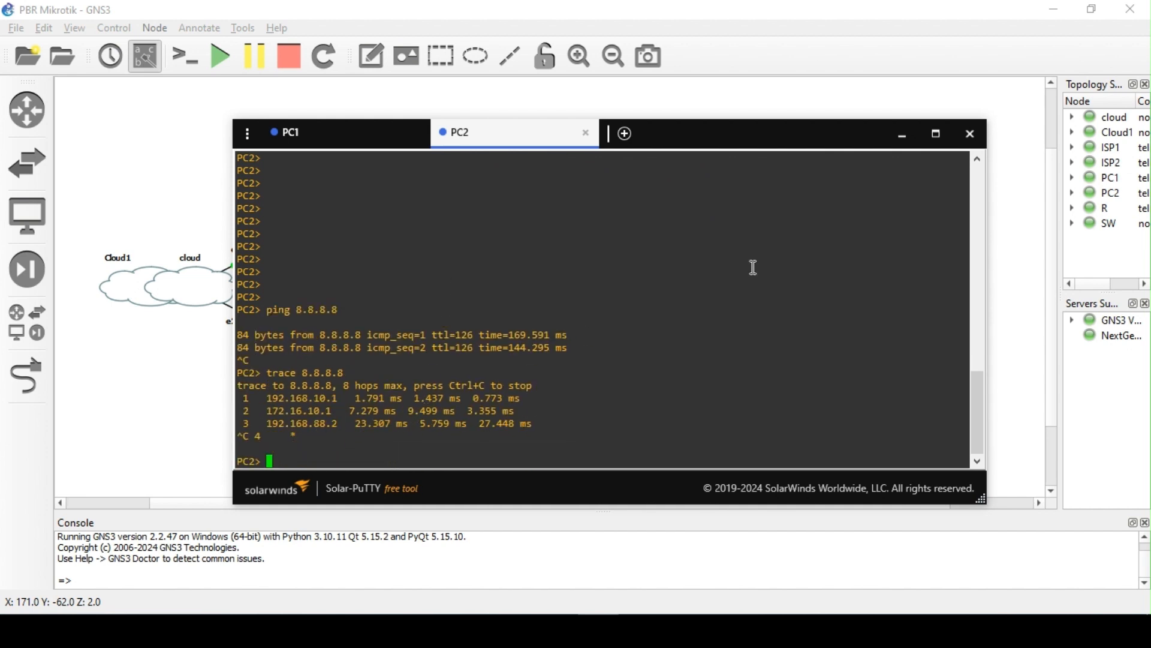
# - Return to WinBox, review the routing tables list, and close the firewall and 172.17.10.1 route windows to reveal the route list
pyautogui.click(902, 135)
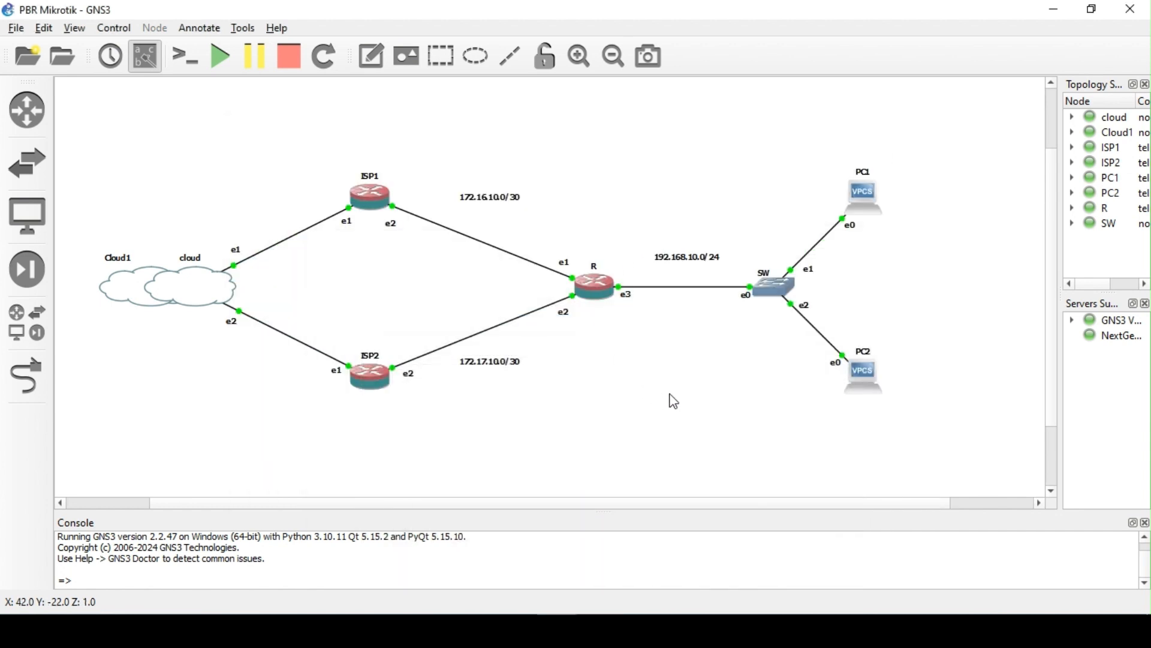
pyautogui.click(353, 627)
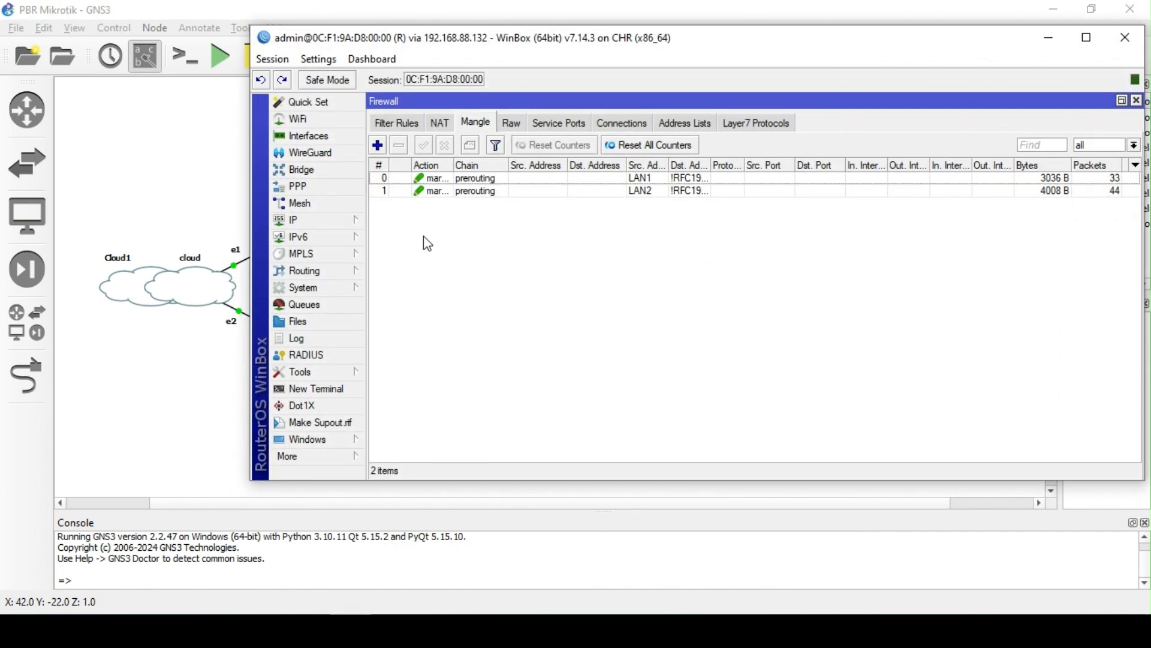
pyautogui.click(304, 271)
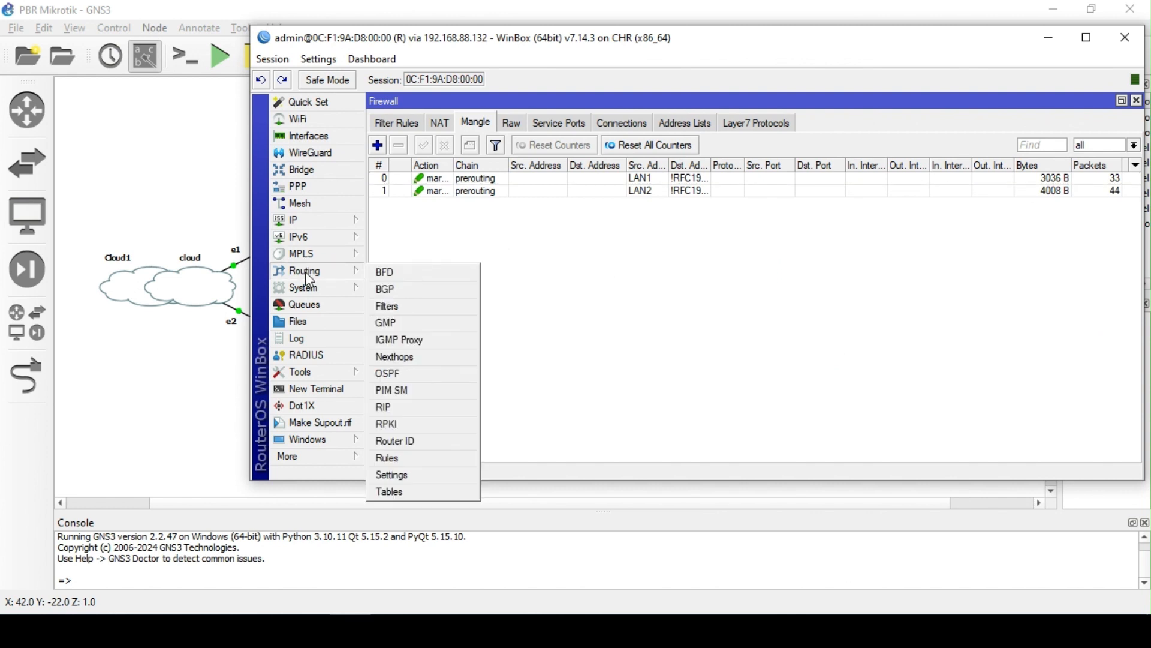
pyautogui.click(419, 491)
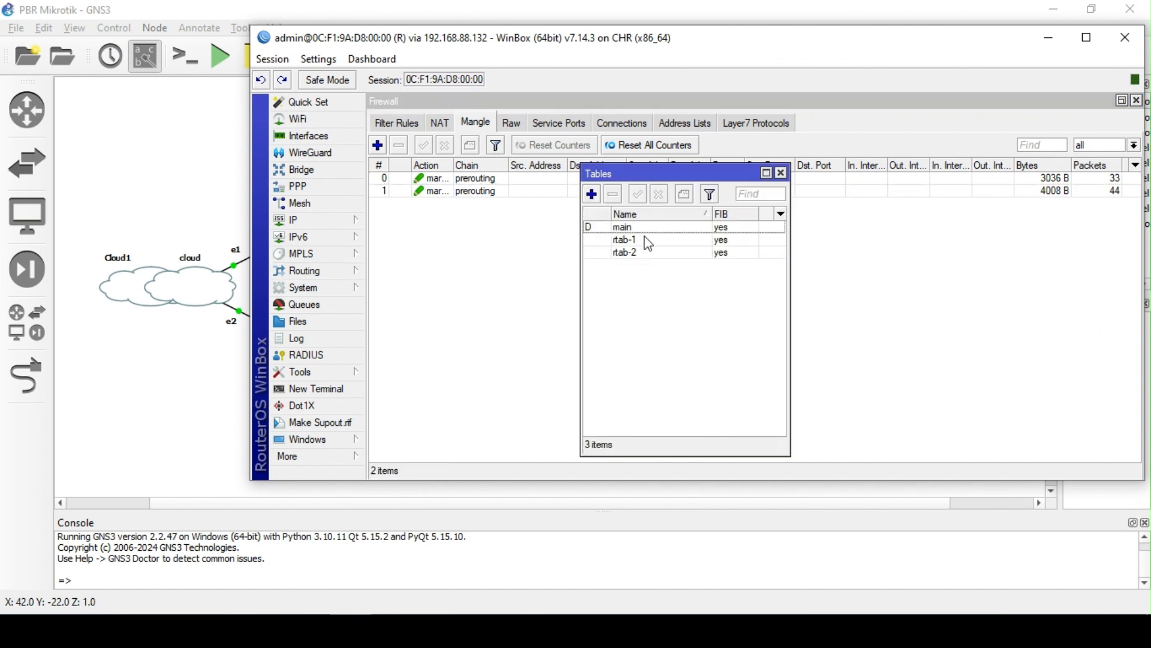
pyautogui.click(782, 174)
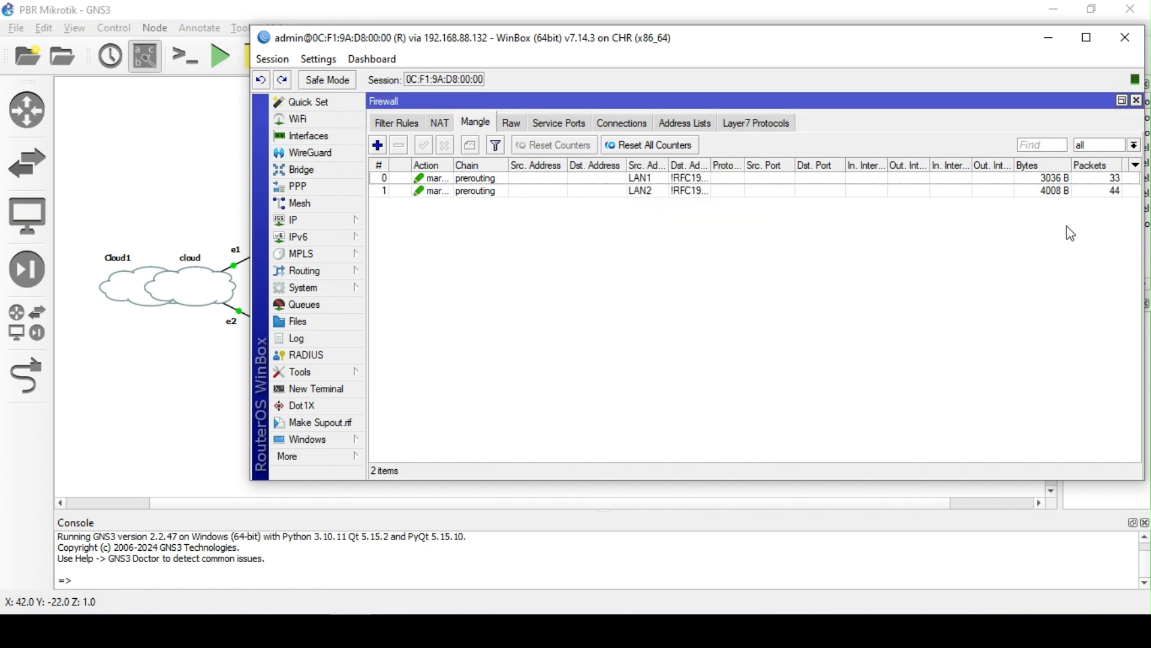
pyautogui.click(1137, 100)
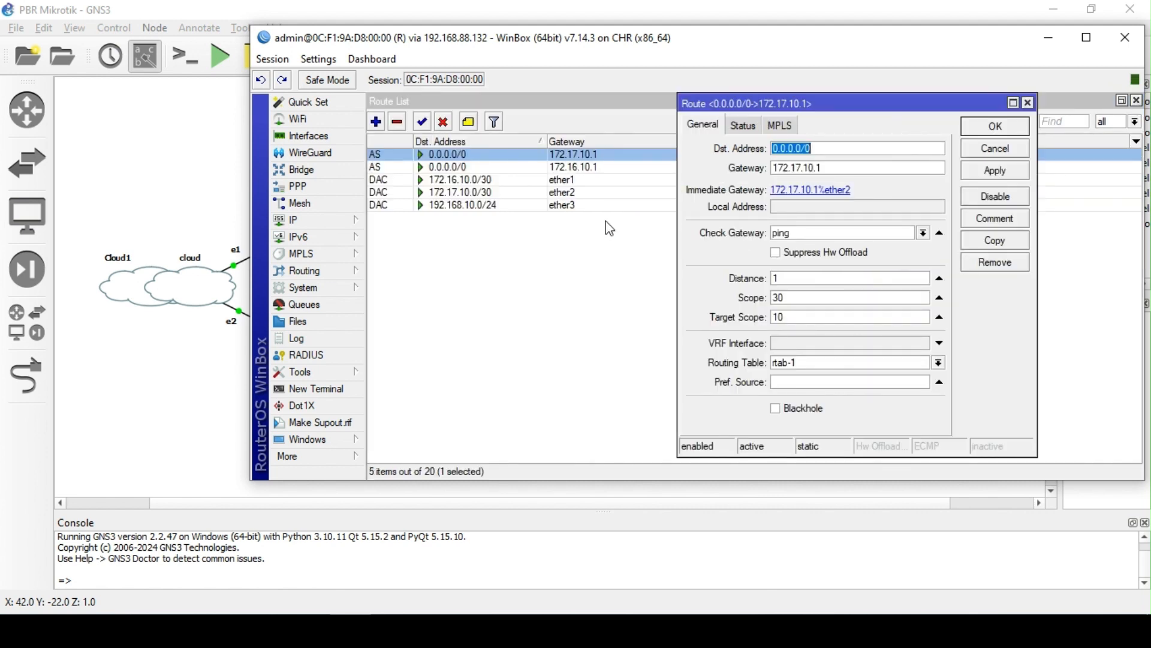
pyautogui.click(994, 127)
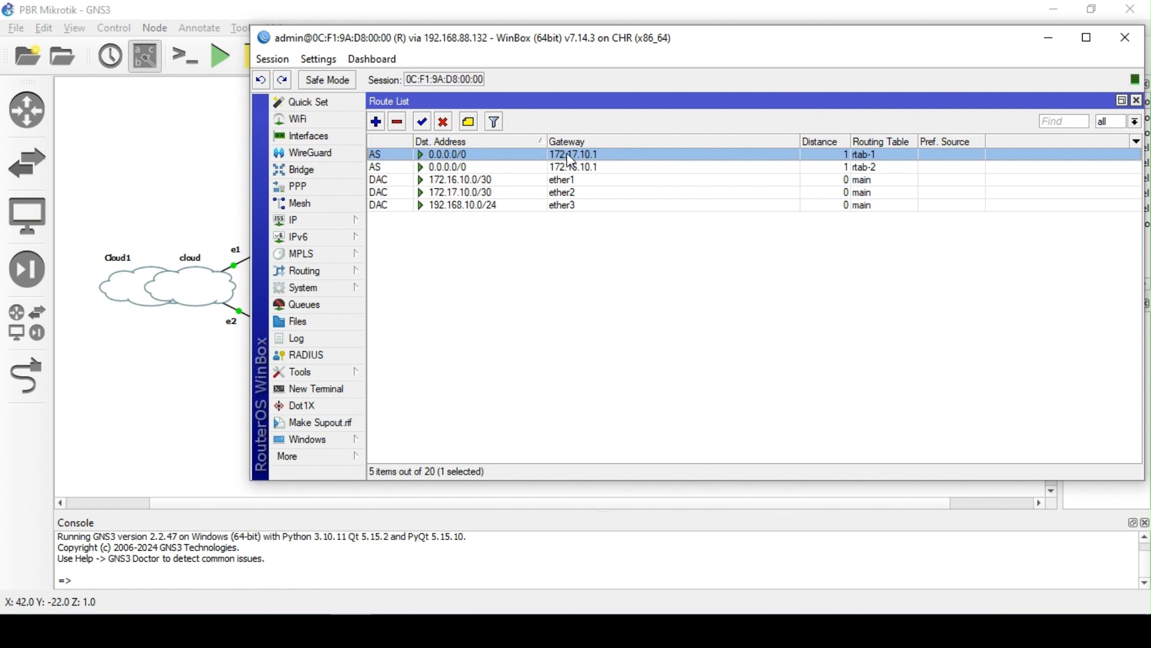
# - Check PC1's trace output in Solar-PuTTY against the route list gateways and return to WinBox
pyautogui.click(598, 629)
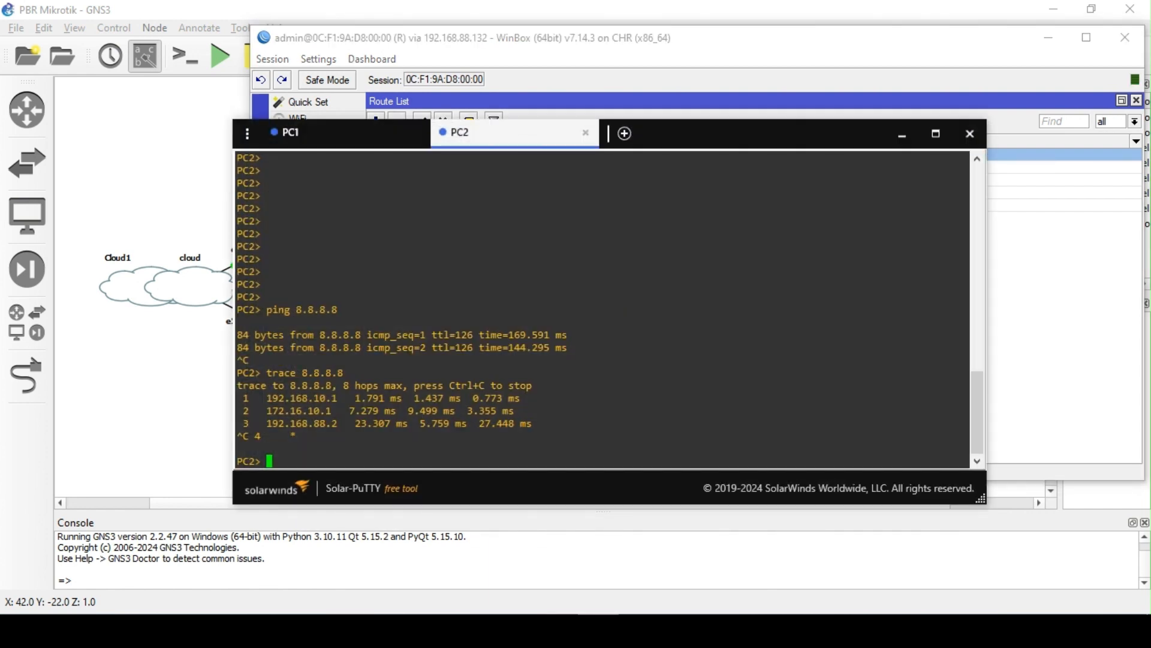
pyautogui.click(341, 145)
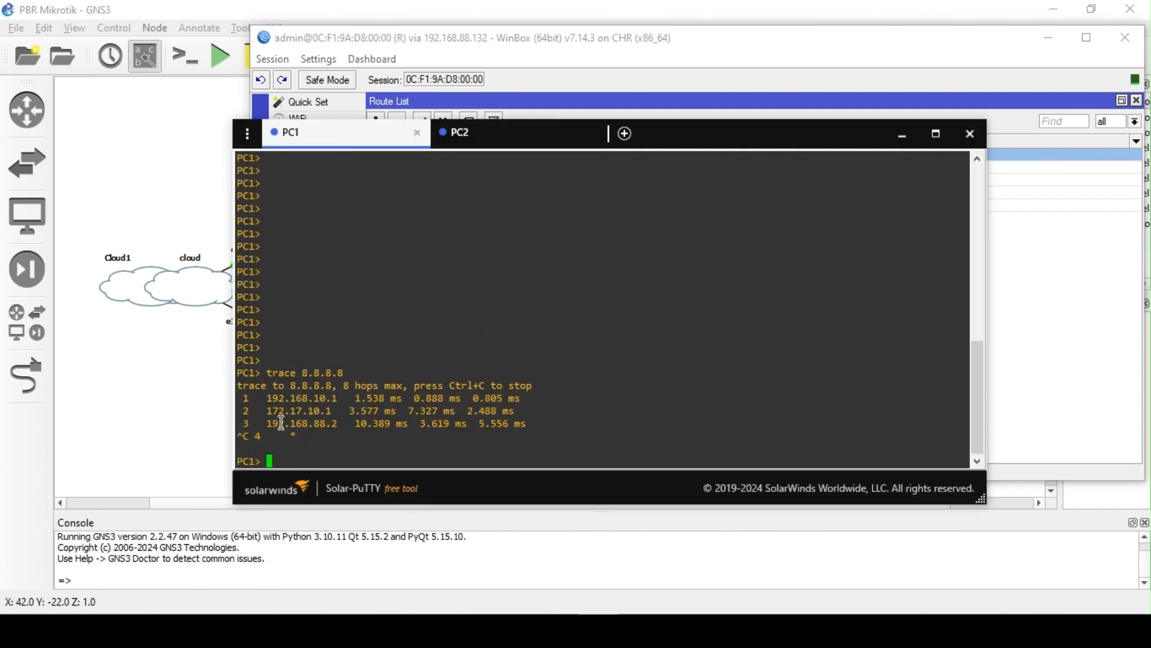
pyautogui.click(903, 139)
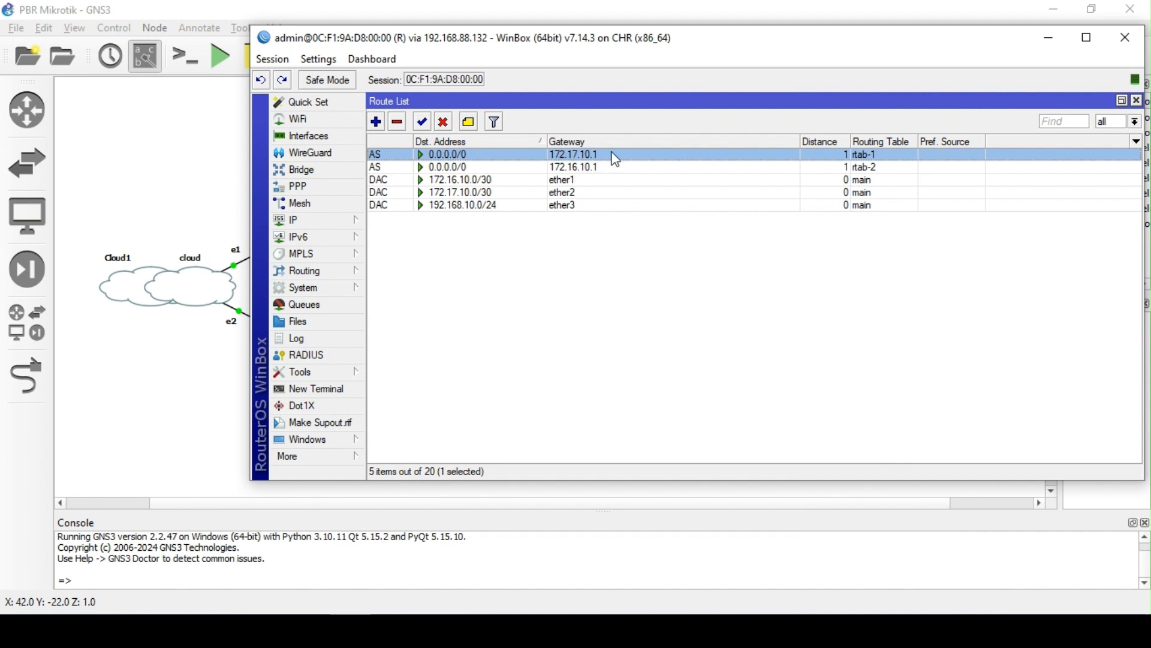
# - Examine the lookup and lookup only in table actions in a new policy routing rule, and discard the rule
pyautogui.click(354, 271)
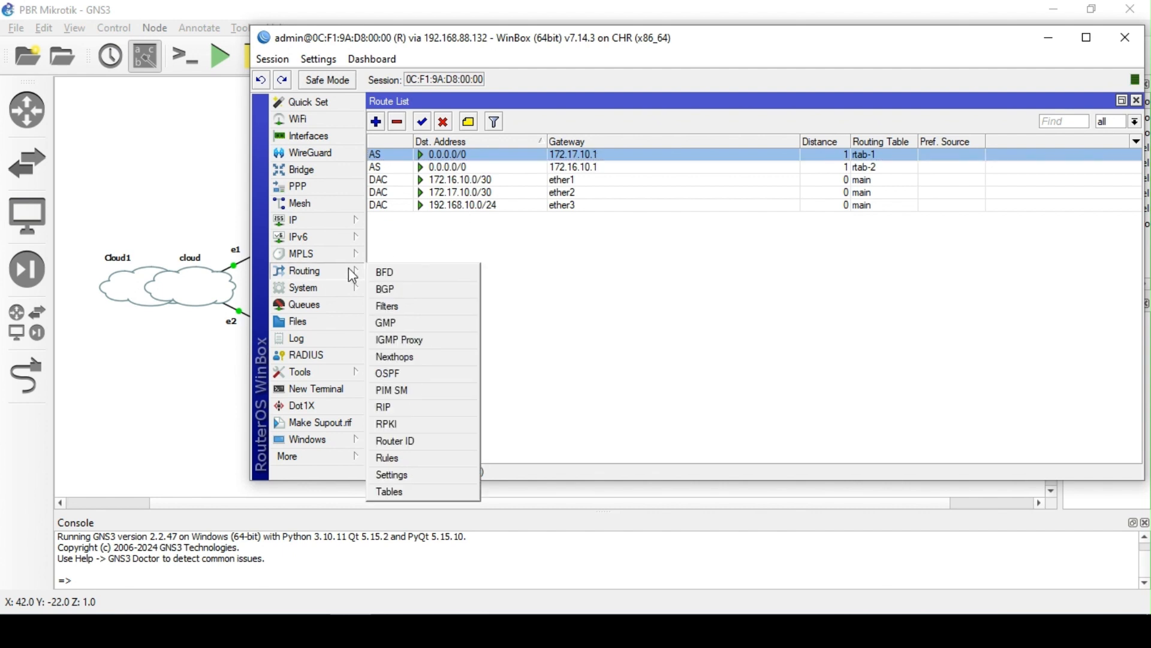
pyautogui.click(390, 458)
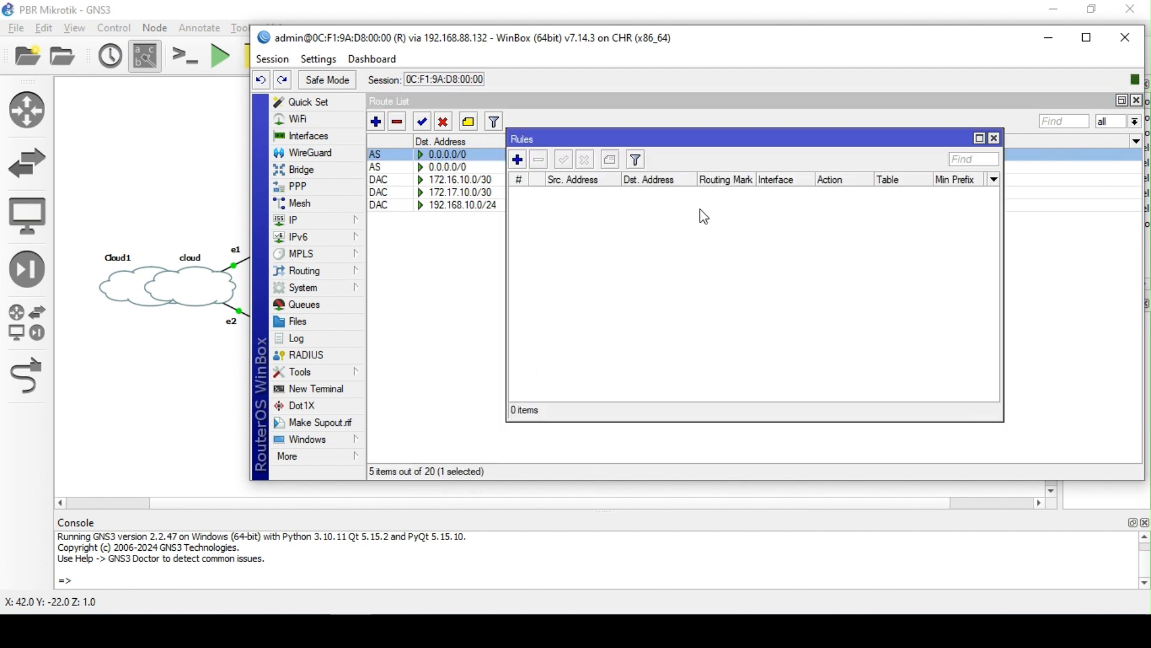
pyautogui.click(519, 159)
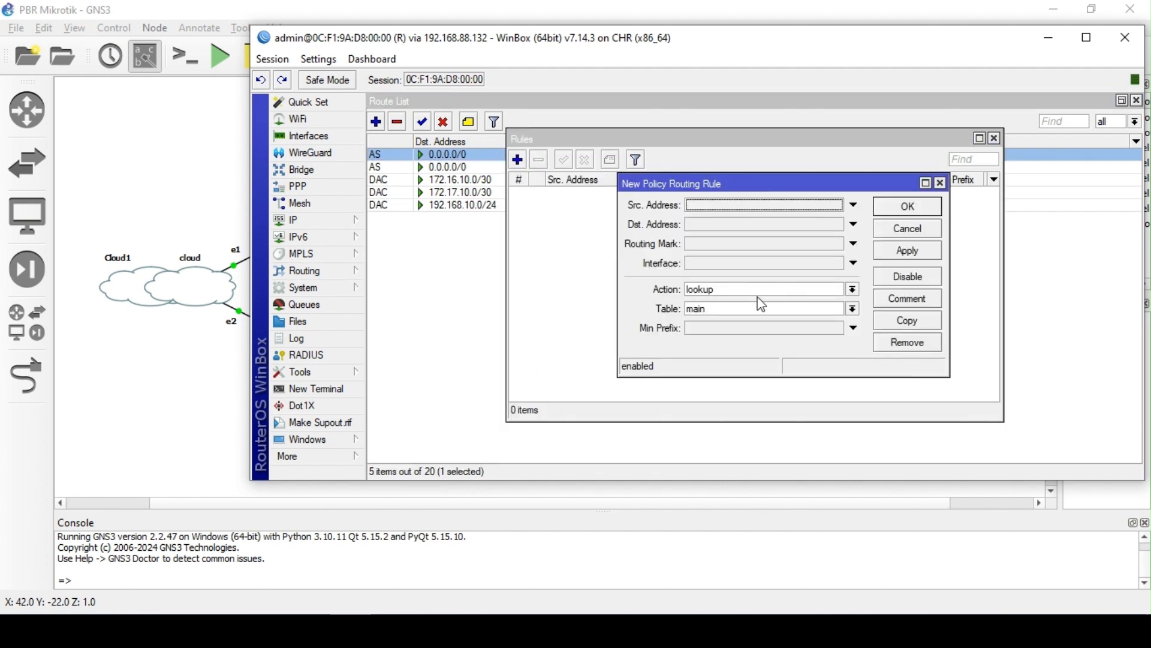
pyautogui.click(771, 293)
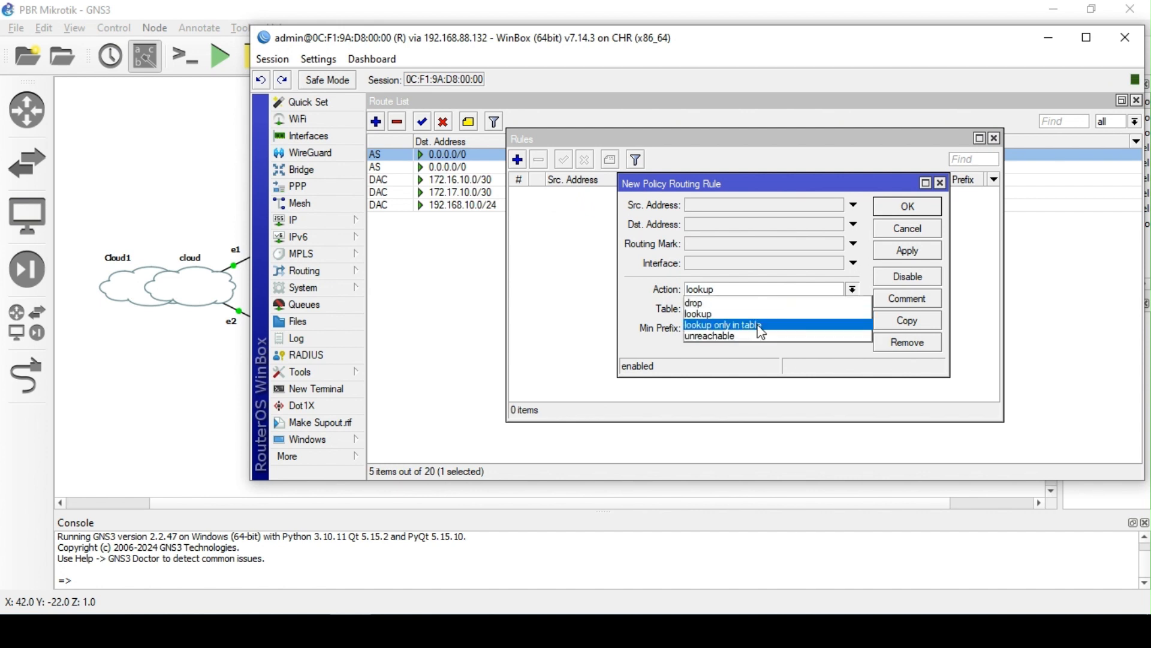
pyautogui.click(762, 326)
pyautogui.click(759, 290)
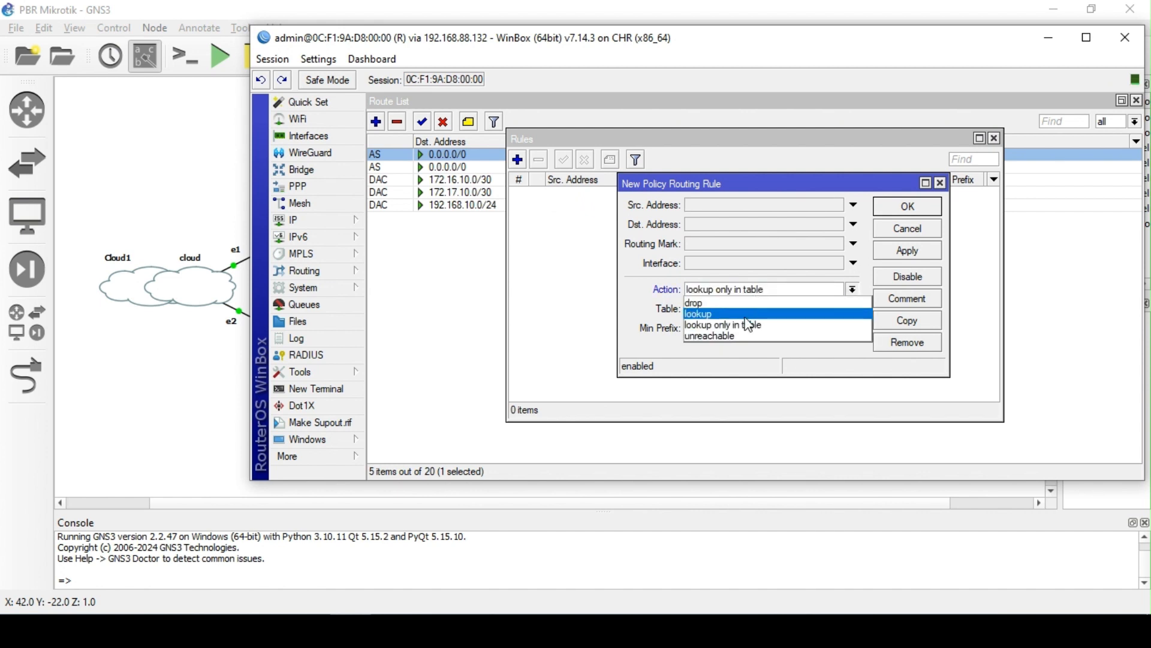
pyautogui.click(748, 314)
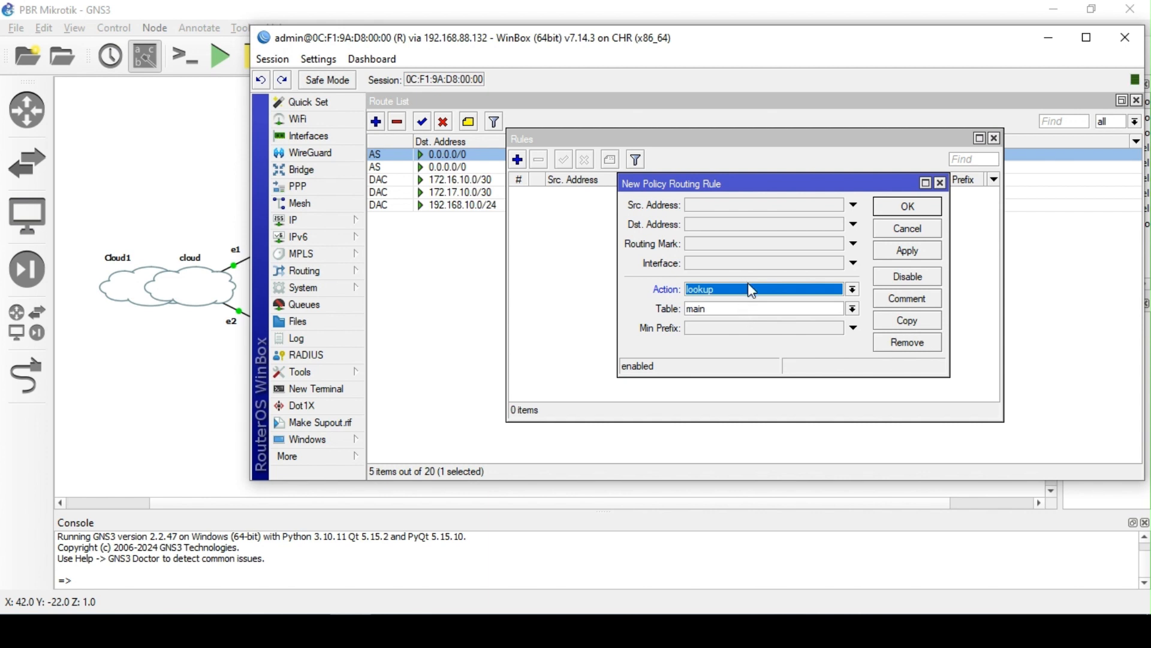
pyautogui.click(754, 291)
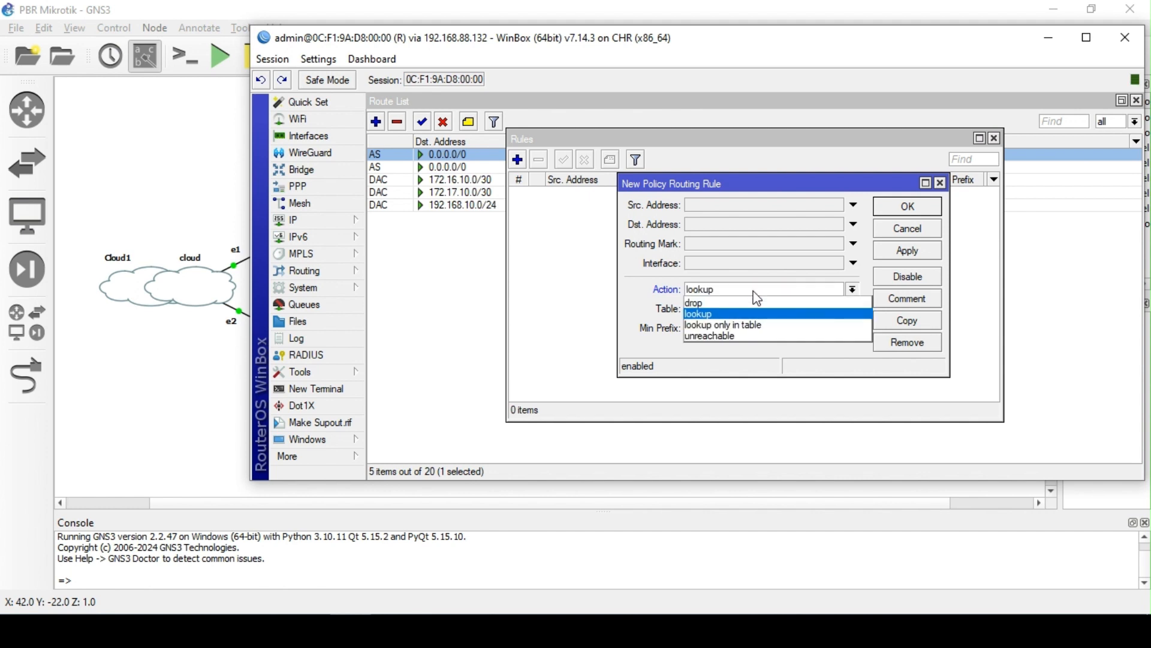
pyautogui.click(747, 328)
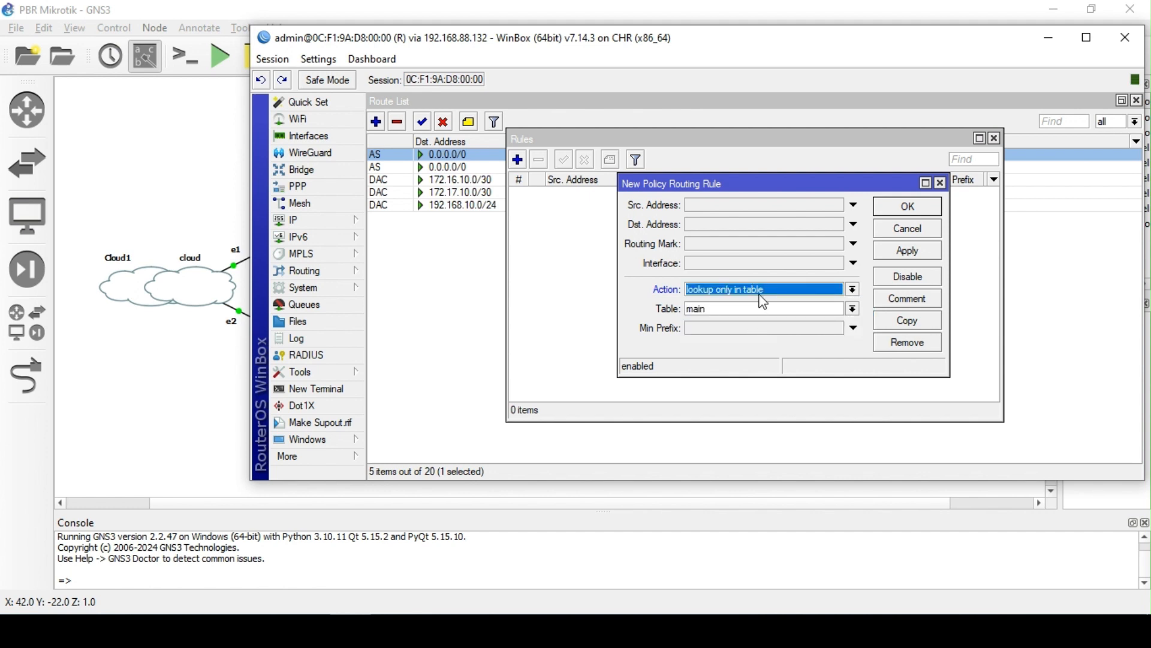
pyautogui.click(941, 182)
pyautogui.click(996, 139)
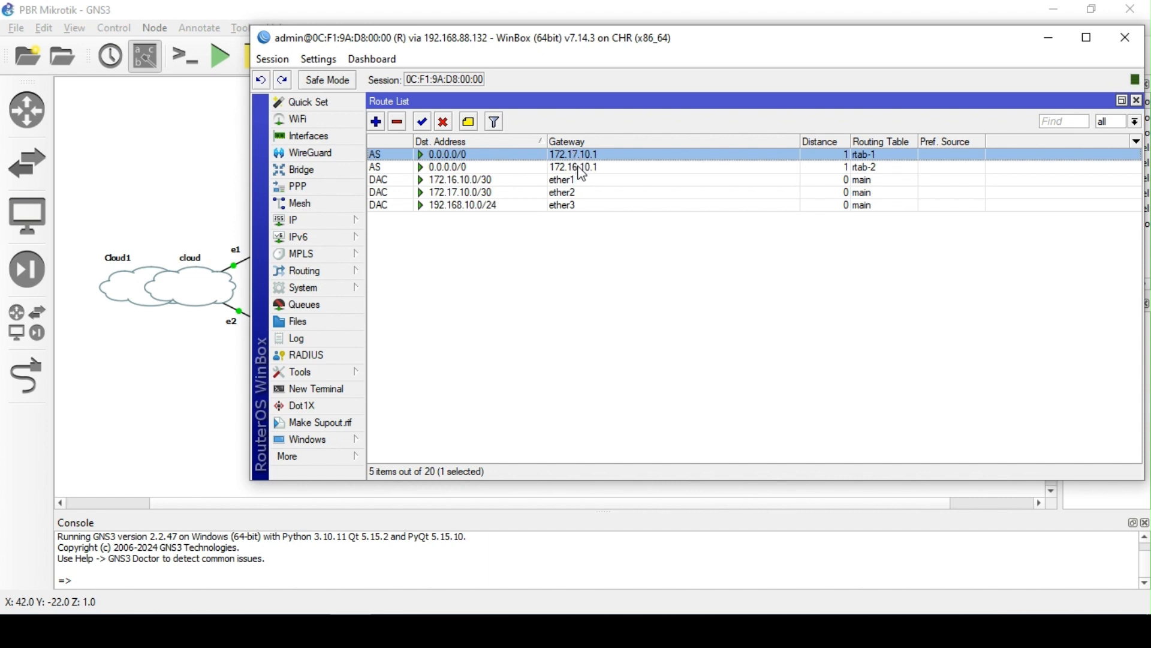
# - Copy the 0.0.0.0/0 route through 172.17.10.1 as a backup route in routing table rtab-2 with distance 2
pyautogui.click(376, 122)
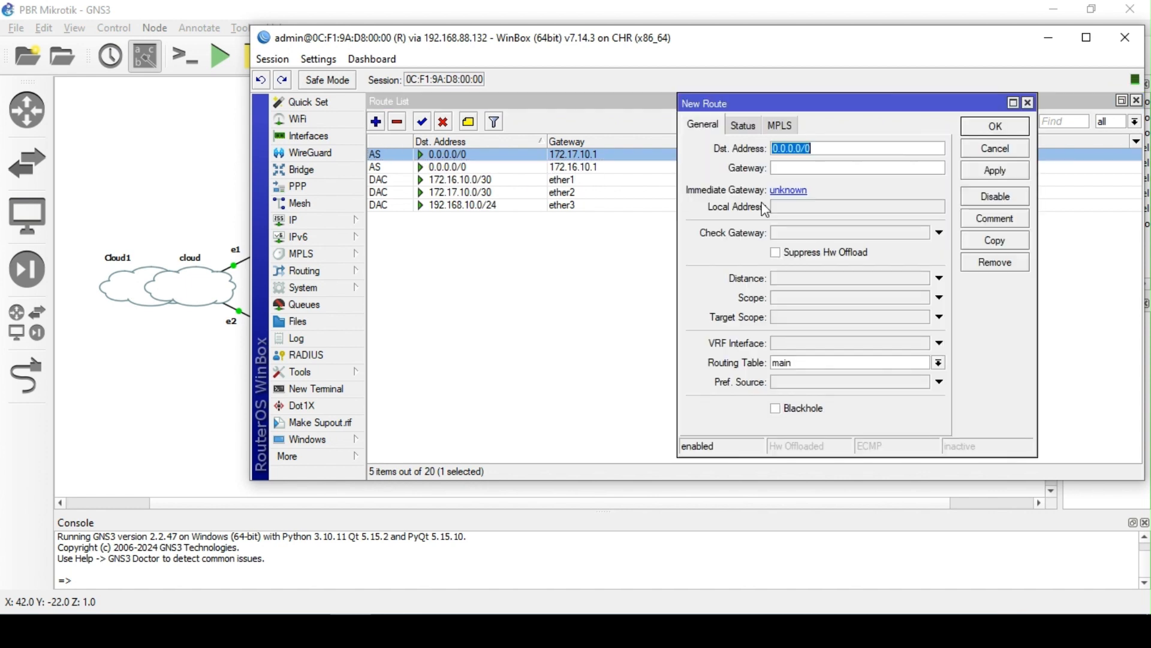
pyautogui.click(1023, 103)
pyautogui.doubleClick(582, 161)
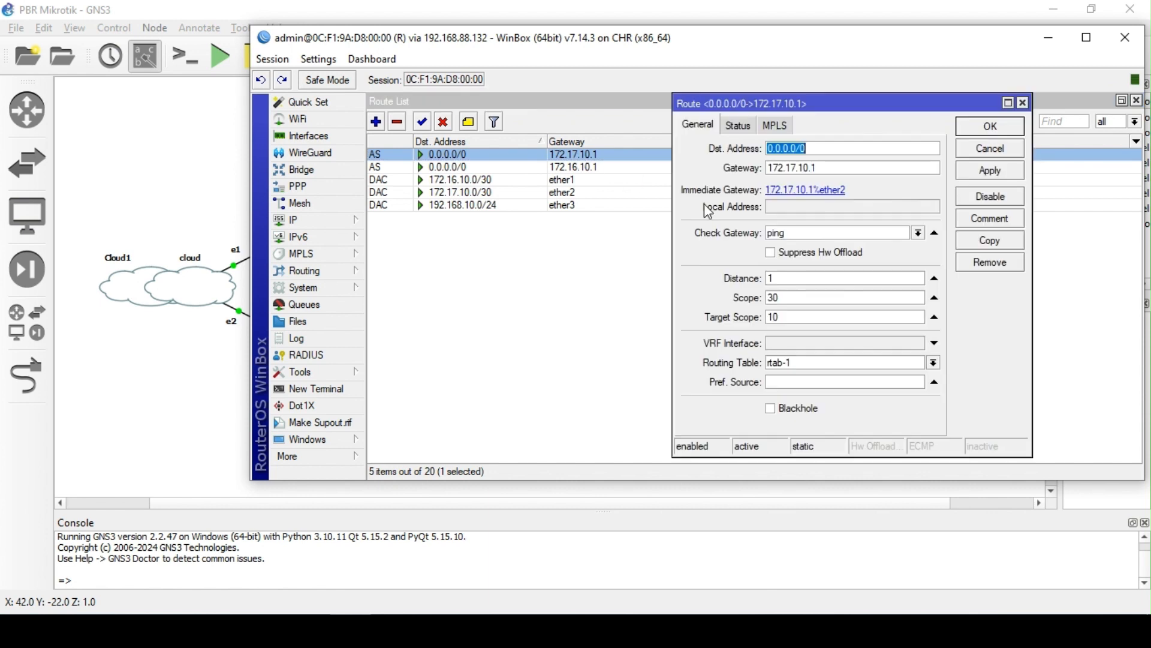
pyautogui.click(992, 240)
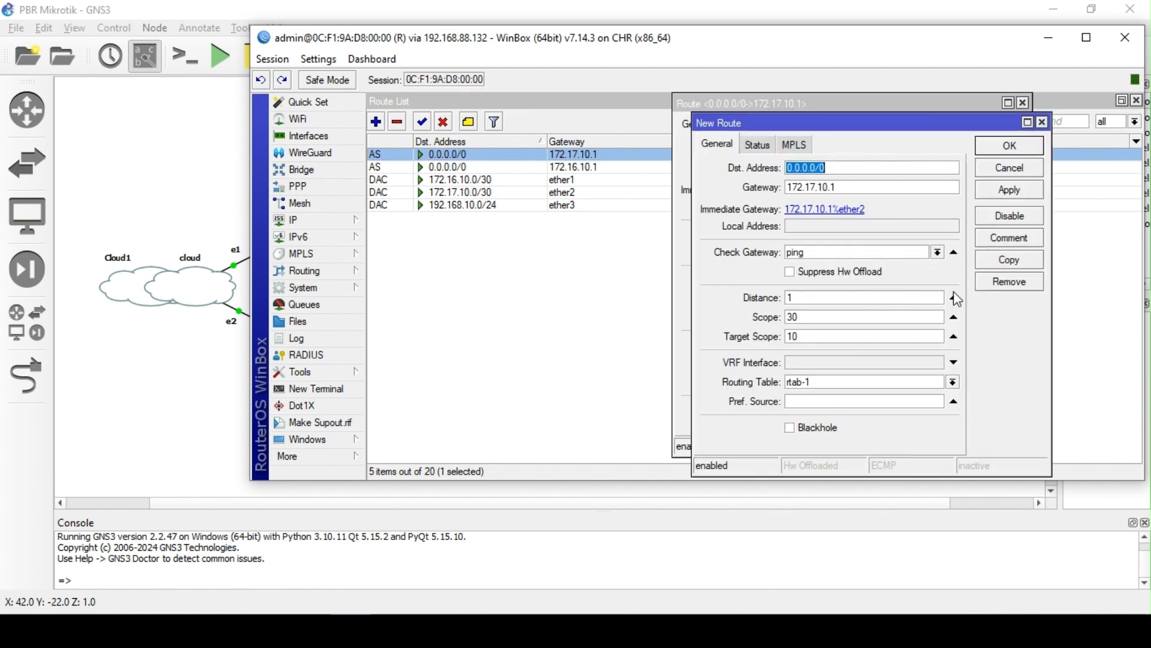
pyautogui.click(954, 382)
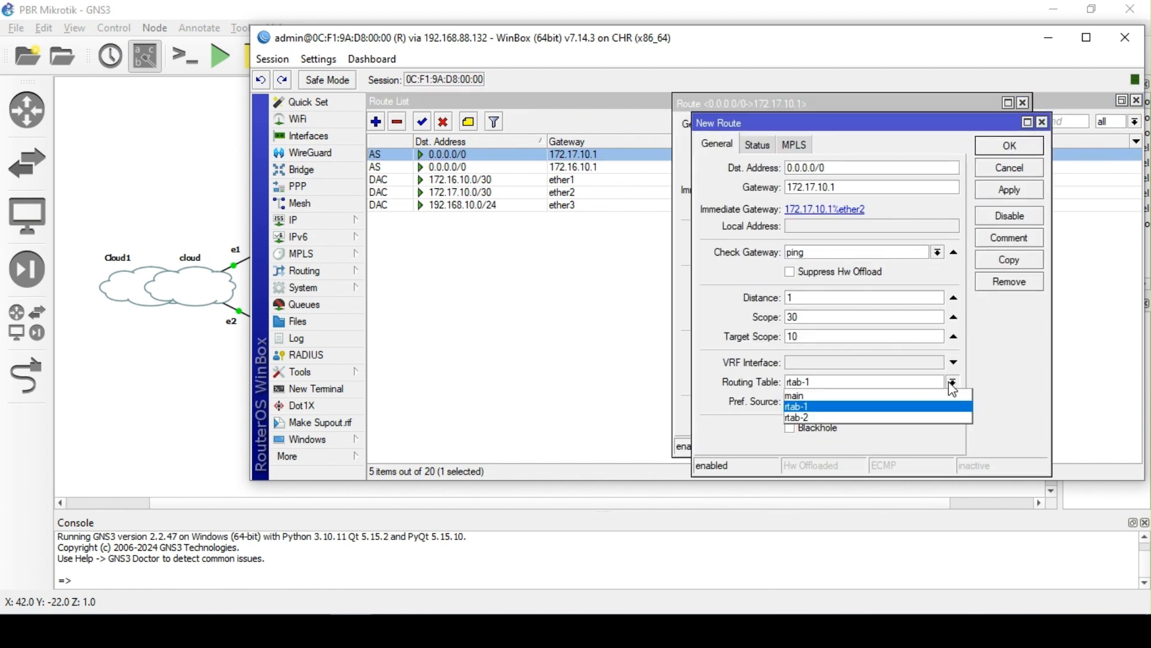
pyautogui.click(841, 415)
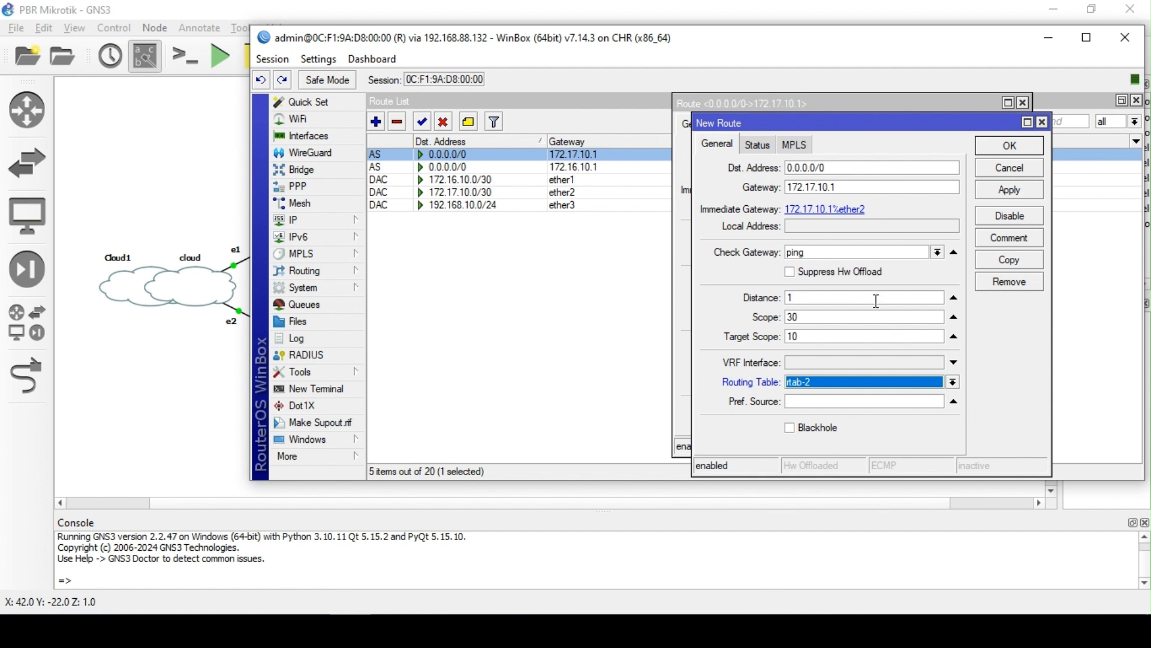
pyautogui.moveTo(826, 300); pyautogui.dragTo(736, 301)
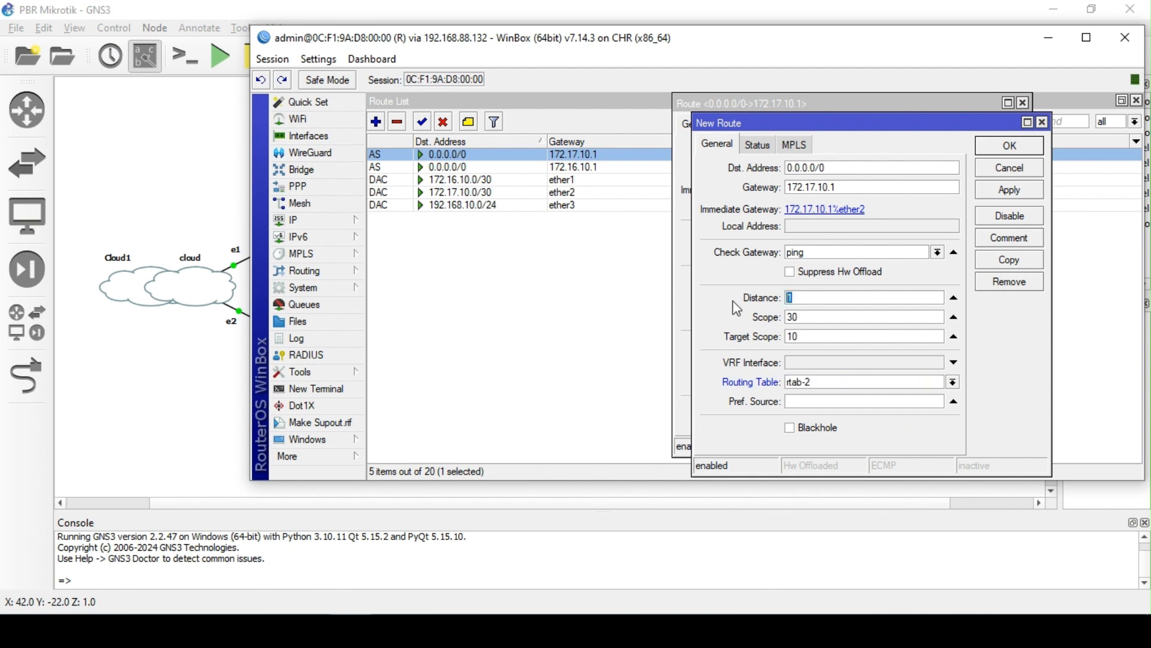
pyautogui.write('2')
pyautogui.click(1010, 191)
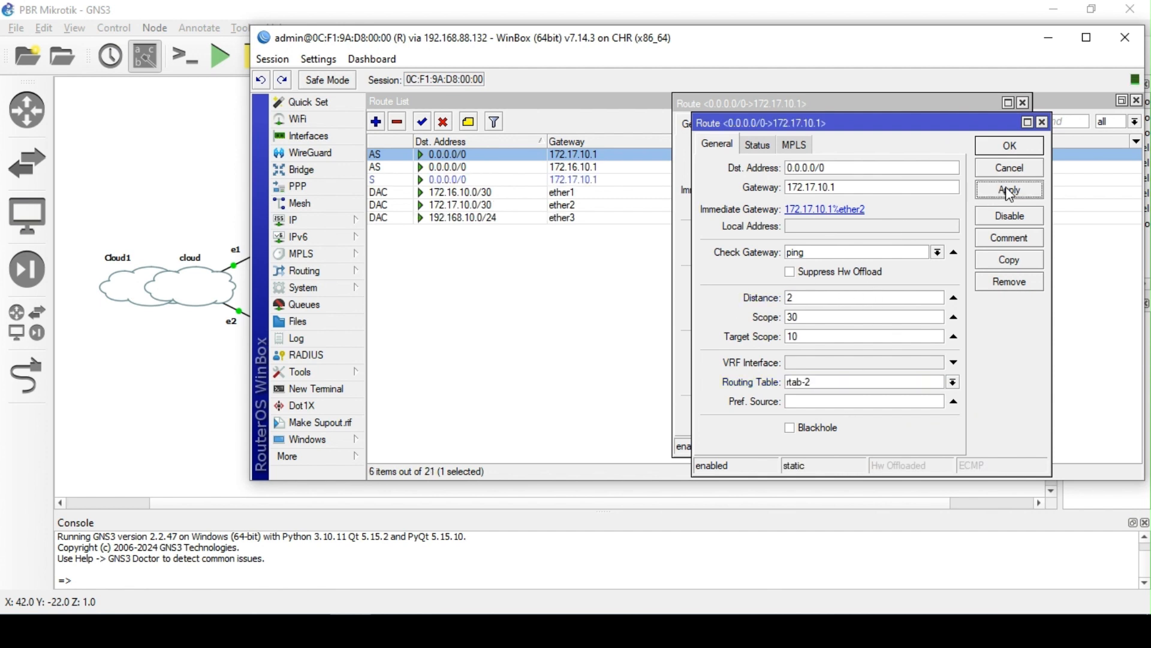
pyautogui.click(1012, 150)
pyautogui.click(992, 124)
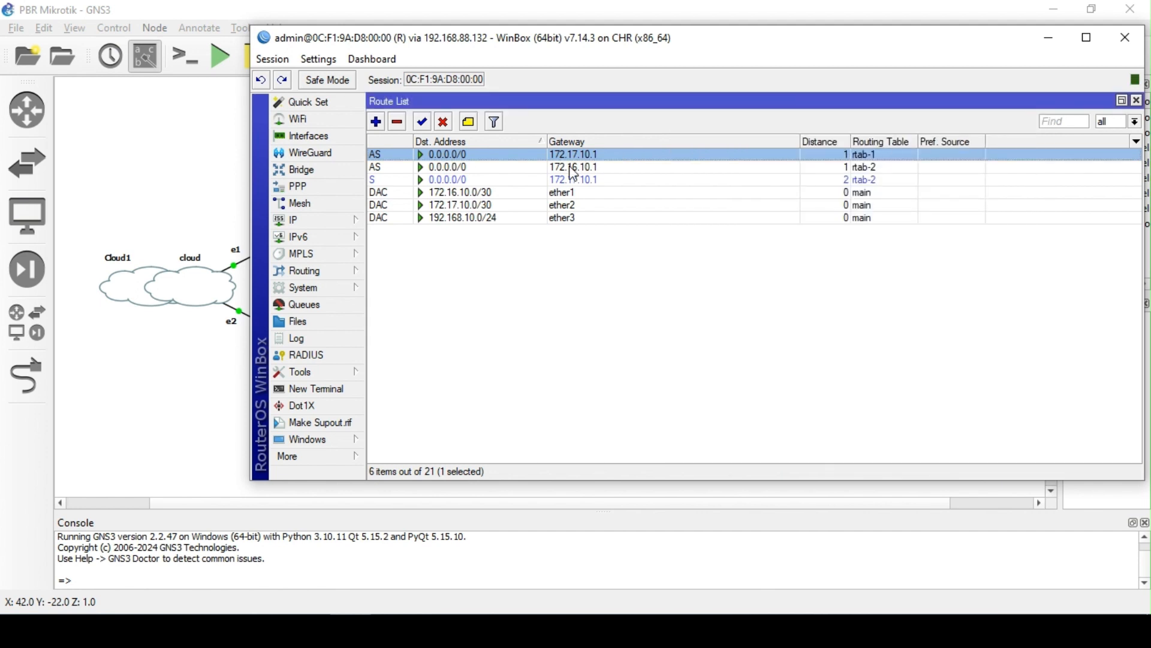
# - Copy the 0.0.0.0/0 route through 172.16.10.1 as a backup route in routing table rtab-1 with distance 2
pyautogui.doubleClick(573, 168)
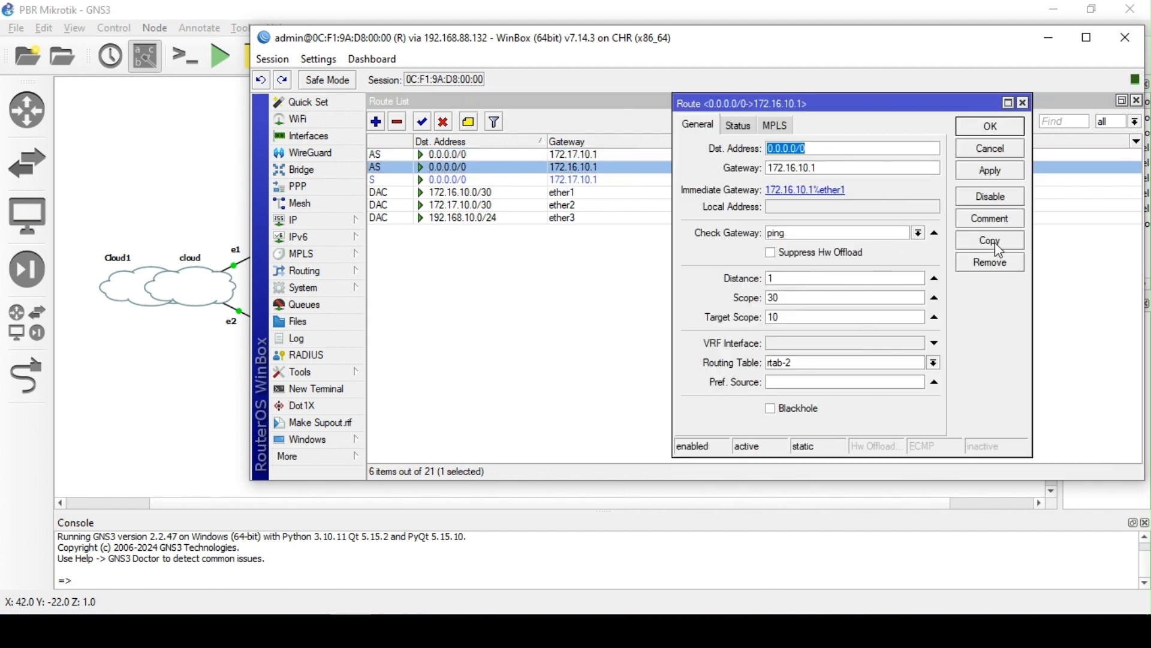
pyautogui.click(994, 242)
pyautogui.click(953, 382)
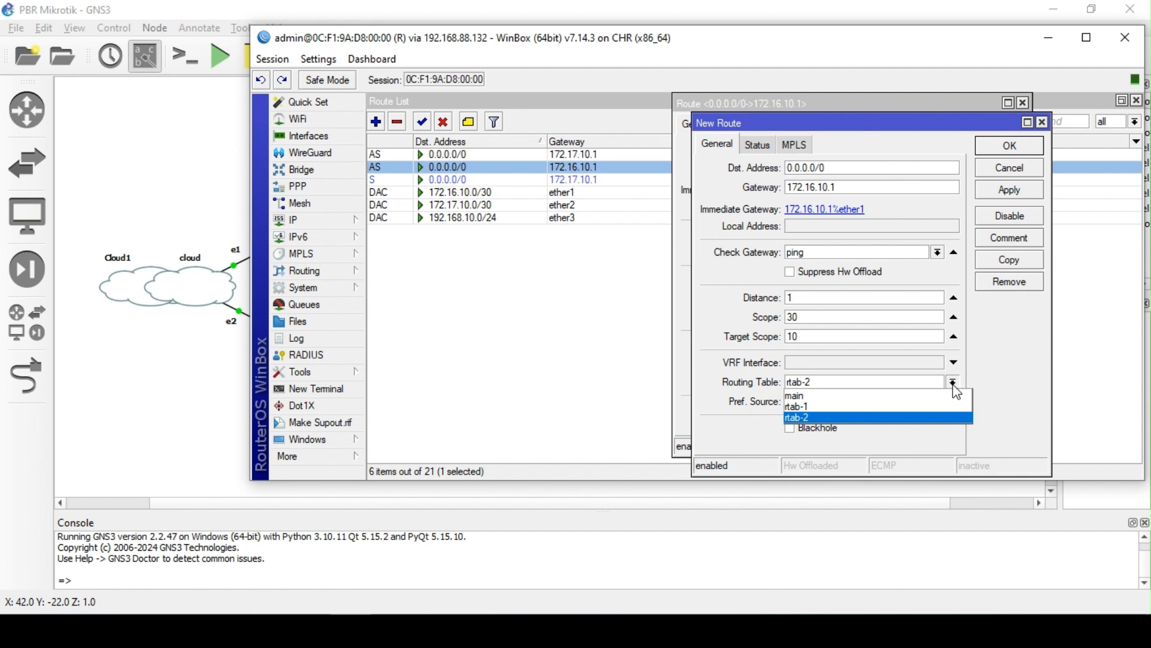
pyautogui.click(930, 408)
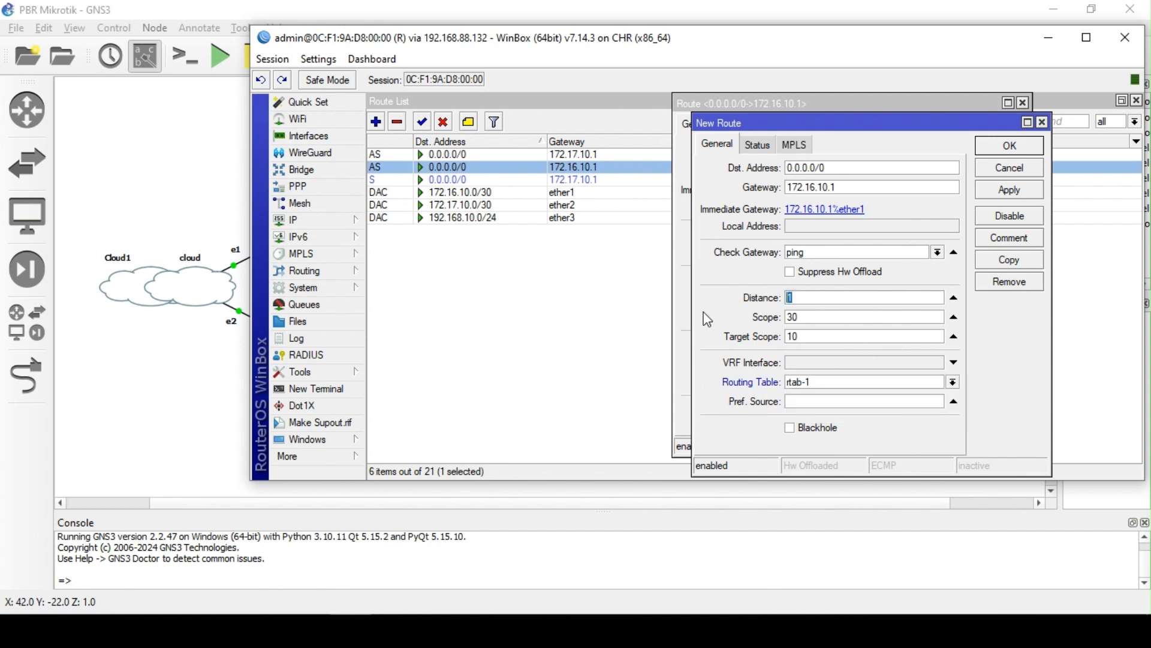
pyautogui.write('2')
pyautogui.click(1015, 191)
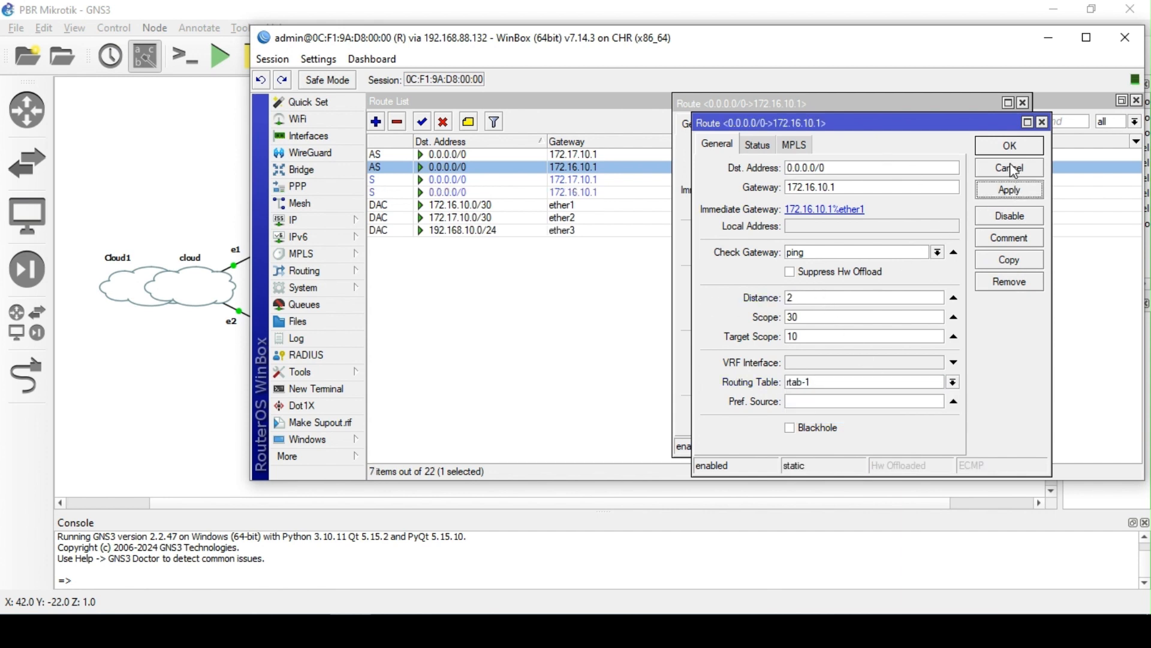
pyautogui.click(1011, 145)
pyautogui.click(994, 128)
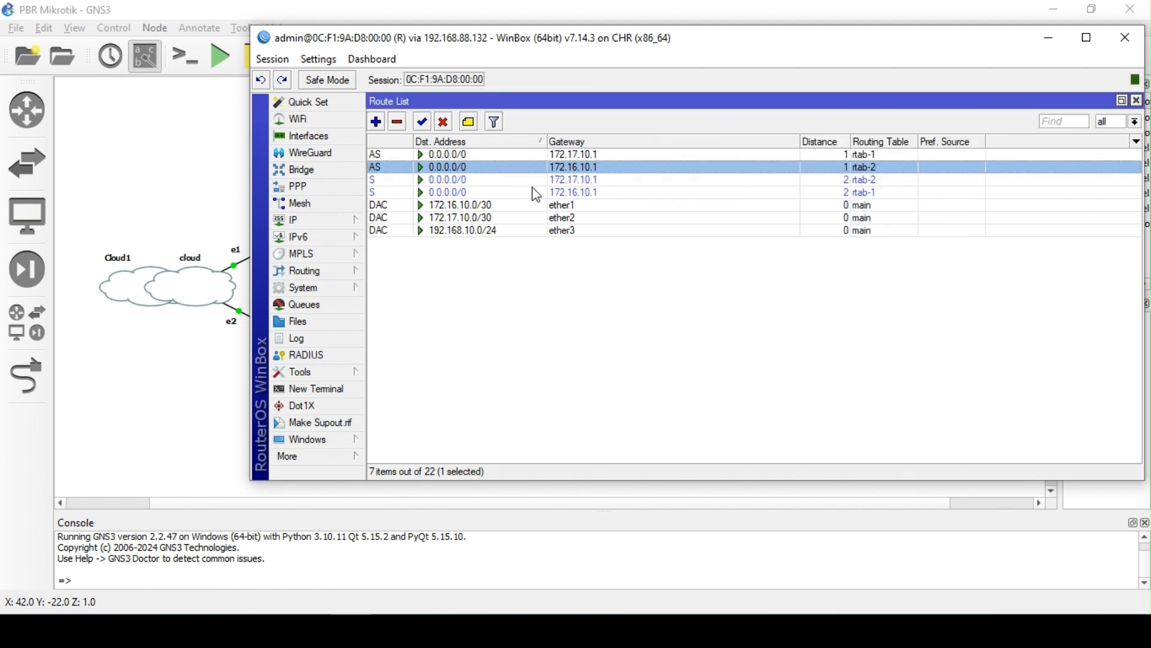
# - Review the two backup routes and check the gateway check settings of the primary routes in rtab-1 and rtab-2
pyautogui.click(564, 180)
pyautogui.click(563, 192)
pyautogui.click(564, 180)
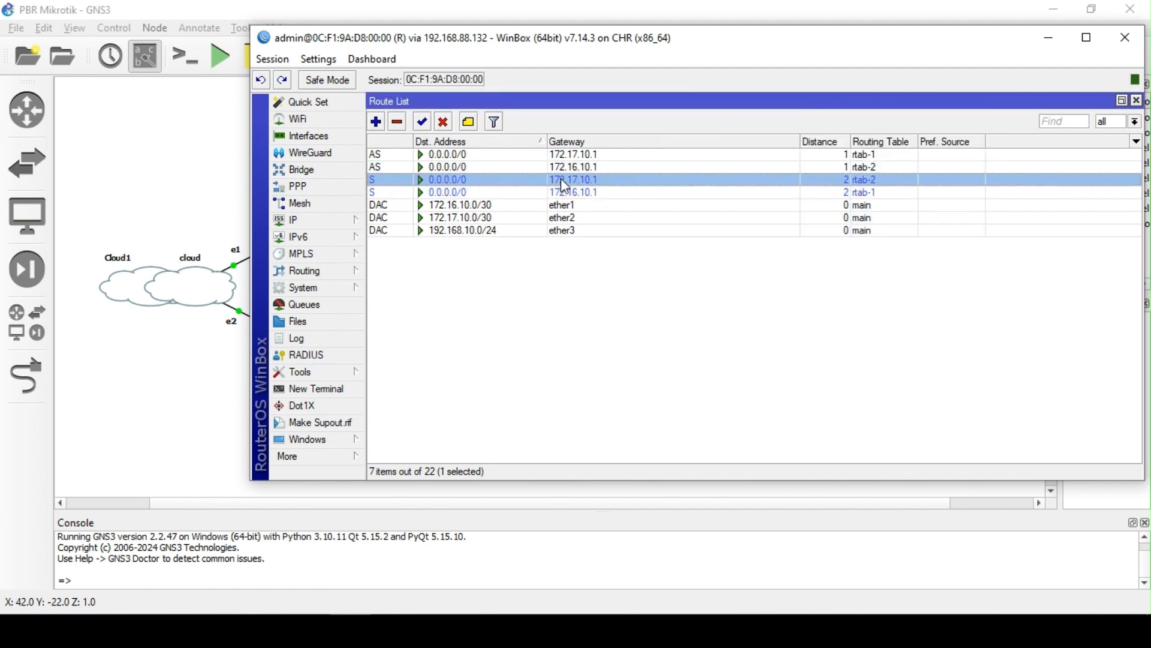
pyautogui.doubleClick(586, 156)
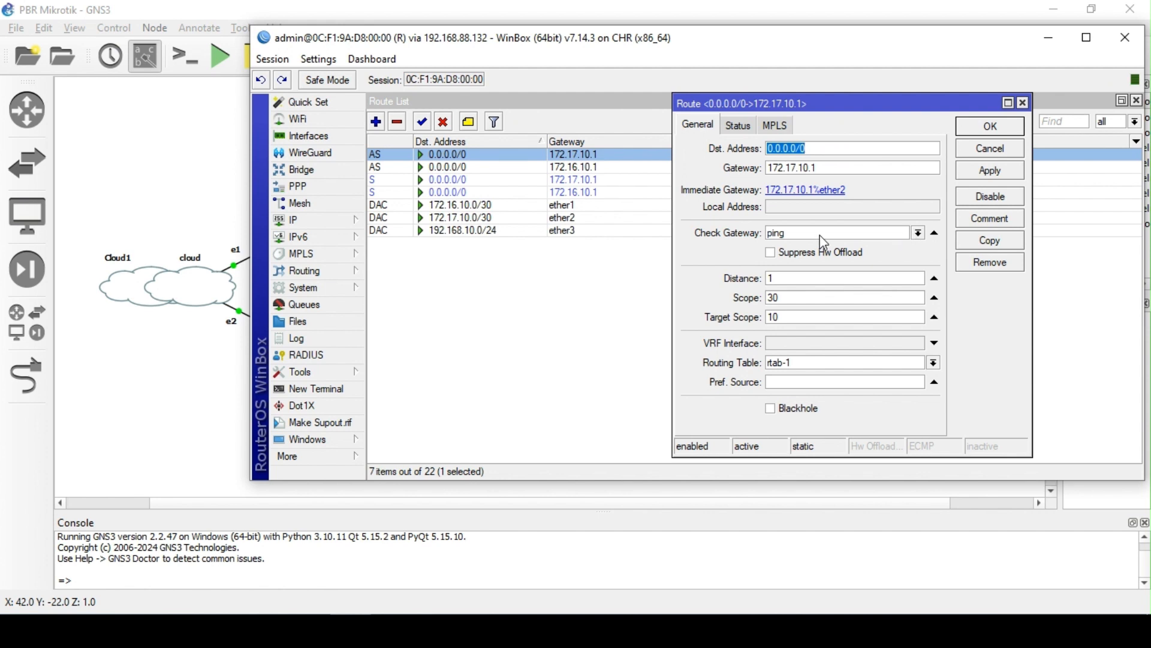
pyautogui.click(997, 126)
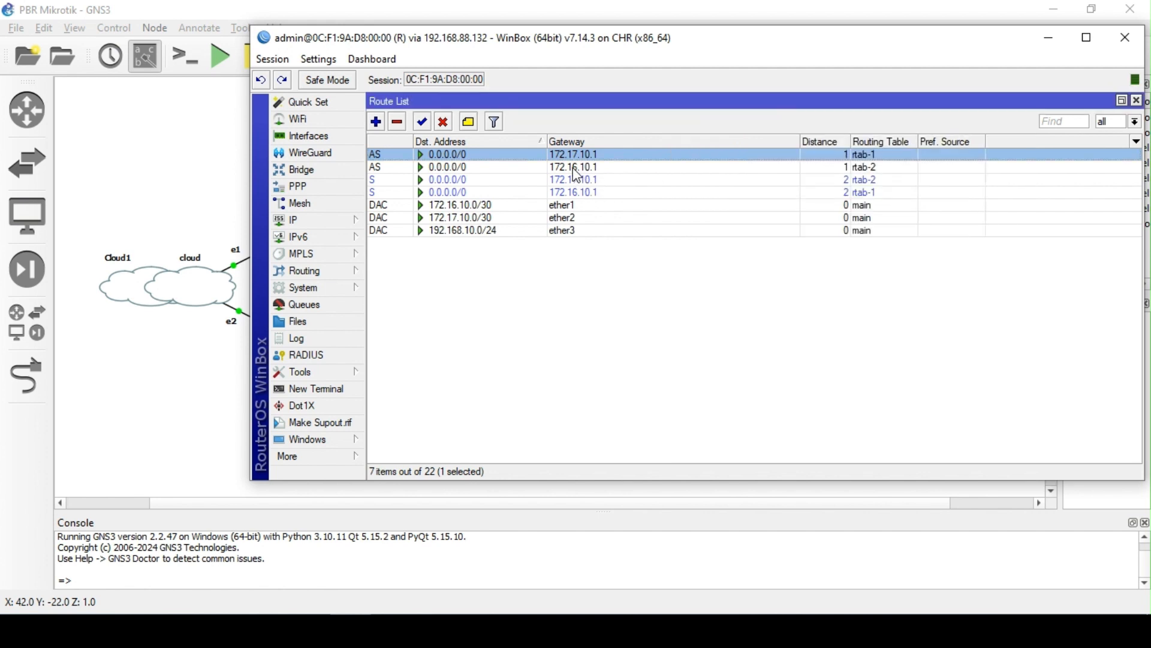
pyautogui.doubleClick(578, 173)
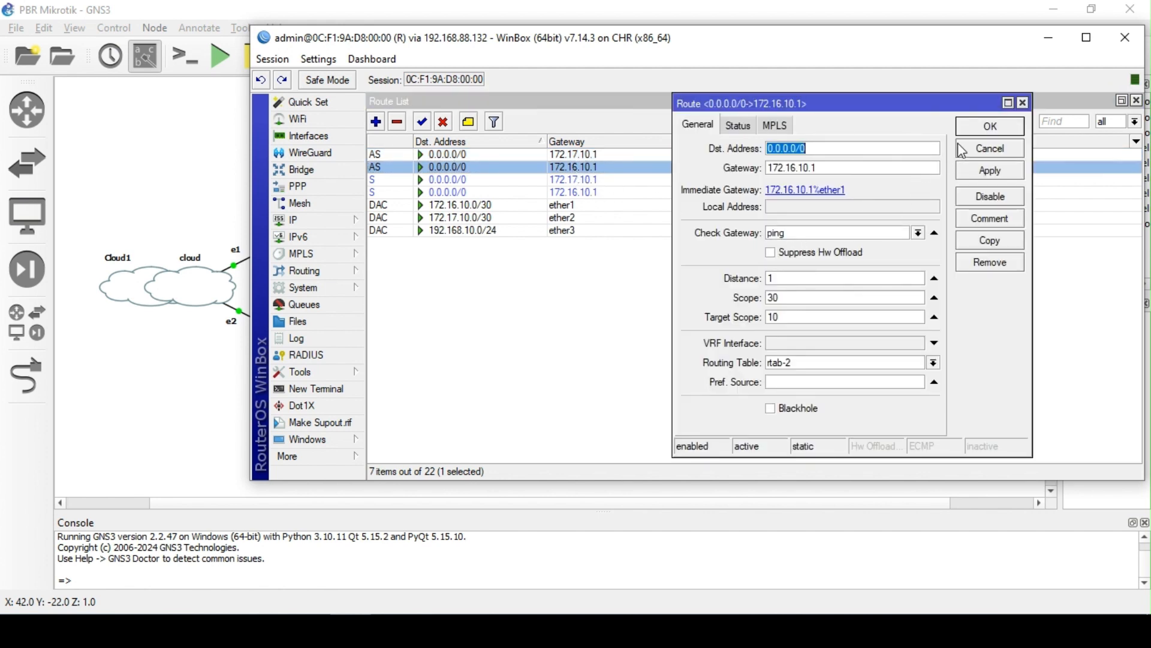
pyautogui.click(974, 128)
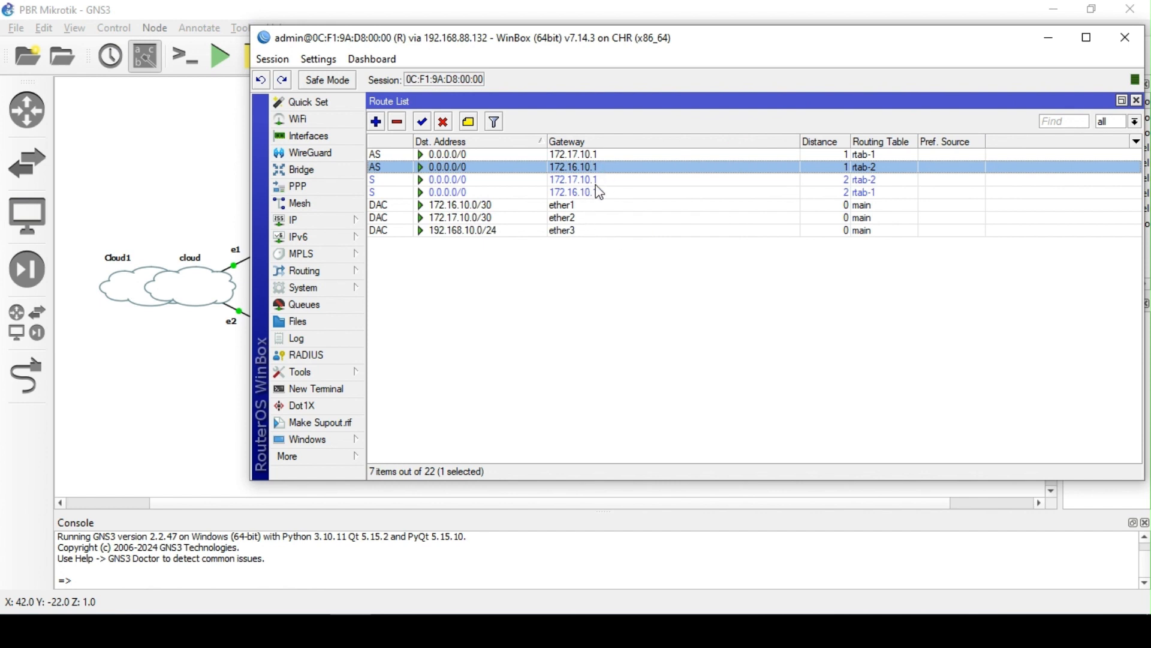
# - Switch to the GNS3 topology and suspend the link between ISP1 and R
pyautogui.click(1051, 39)
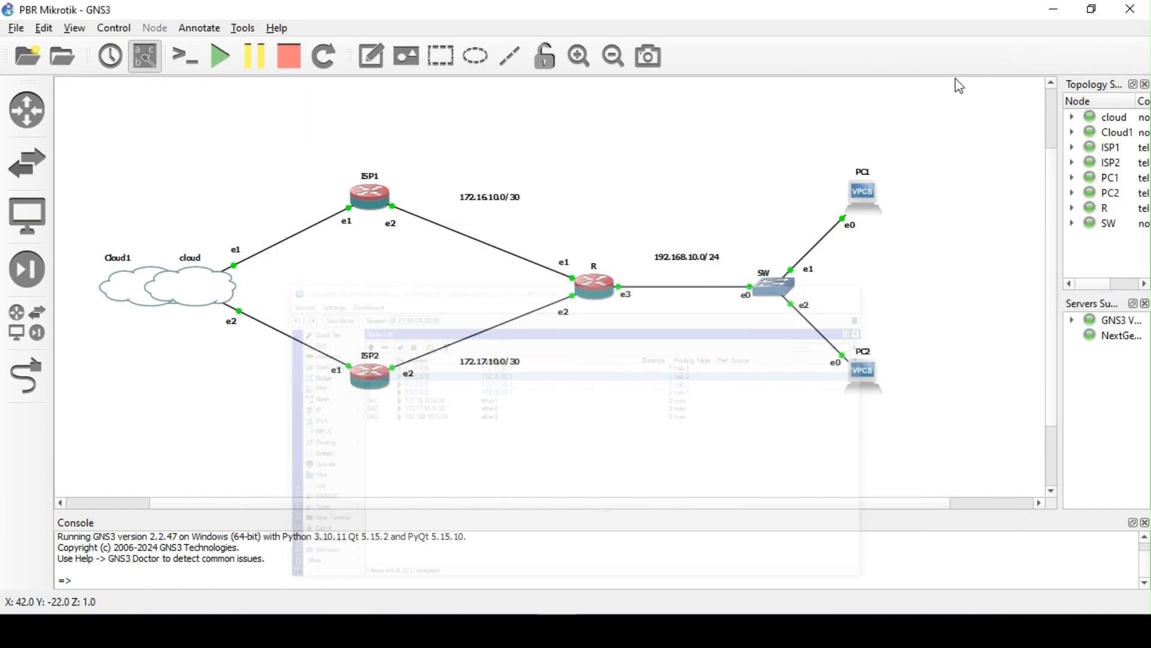
pyautogui.rightClick(429, 226)
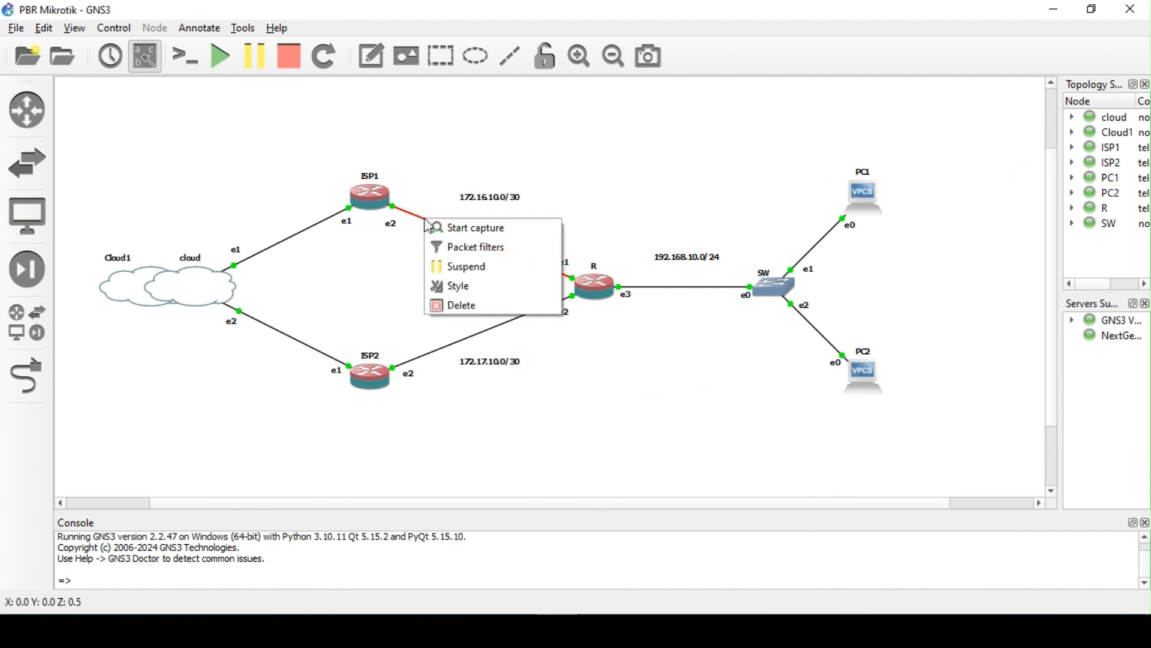
pyautogui.click(471, 263)
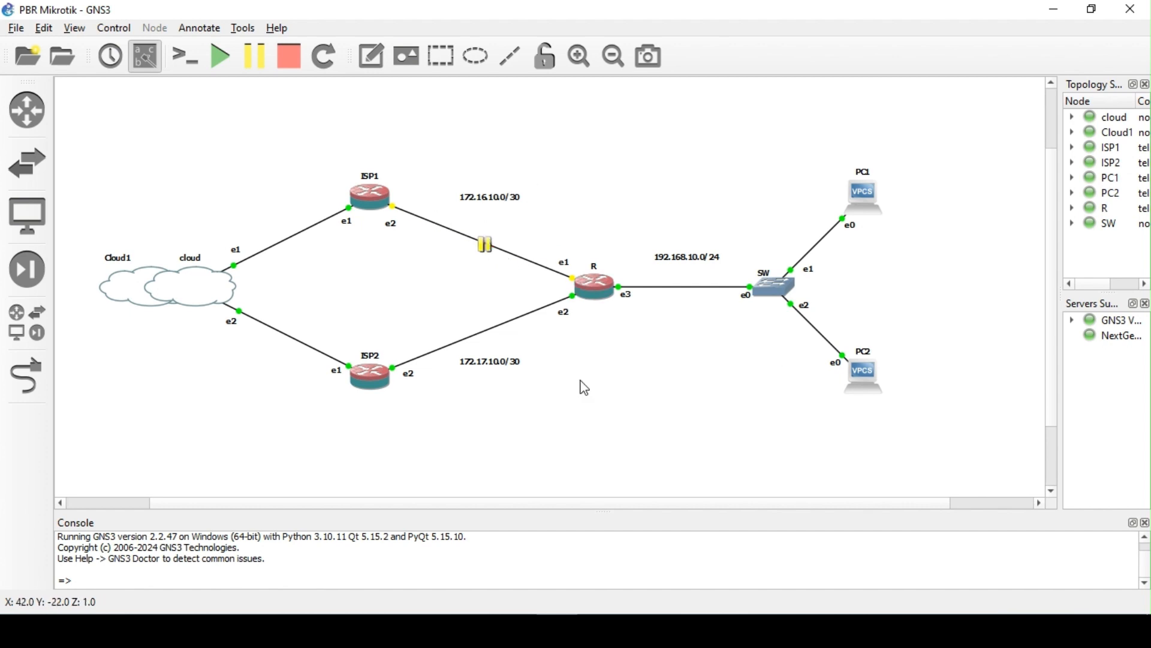
# - Examine PC2's last trace in Solar-PuTTY against the suspended link in the GNS3 topology
pyautogui.click(591, 629)
pyautogui.click(475, 135)
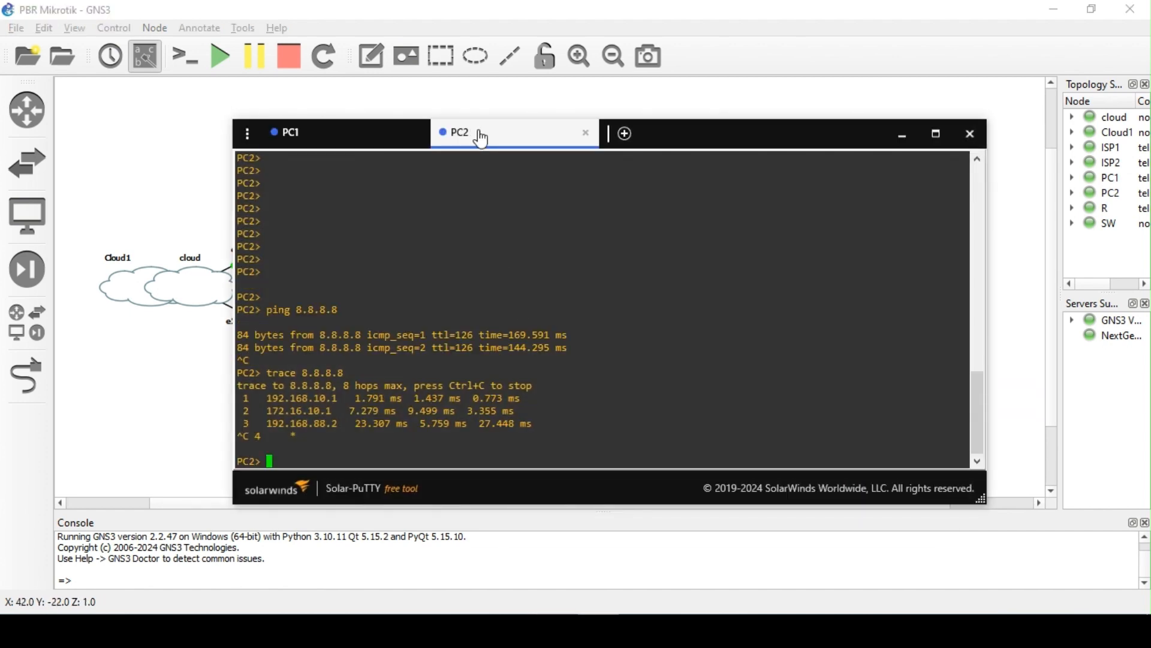
pyautogui.hotkey('alt', 'Tab')
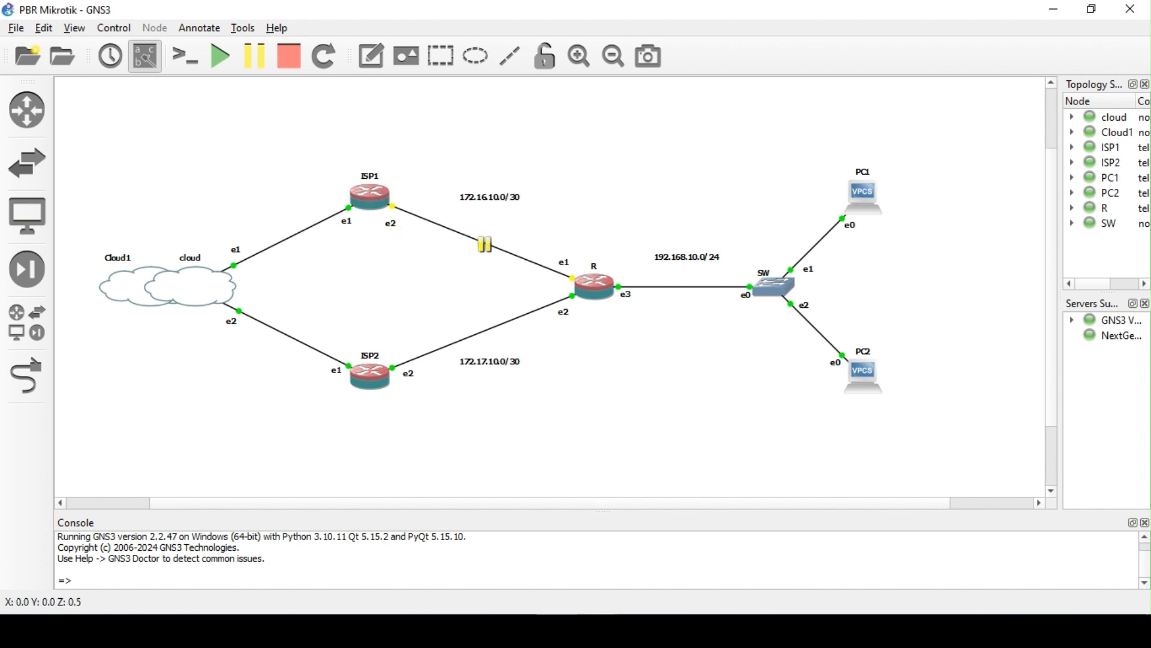
pyautogui.click(596, 630)
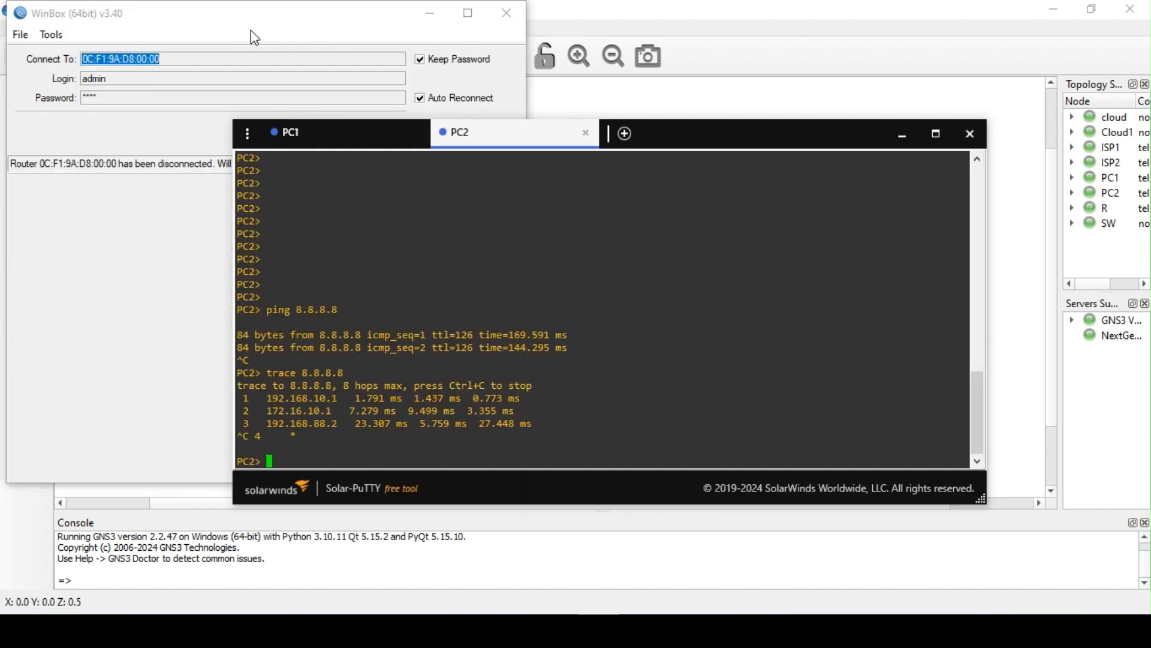
# - Try to reconnect WinBox to router R with the saved login, checking the neighbor and managed lists
pyautogui.click(251, 30)
pyautogui.click(382, 130)
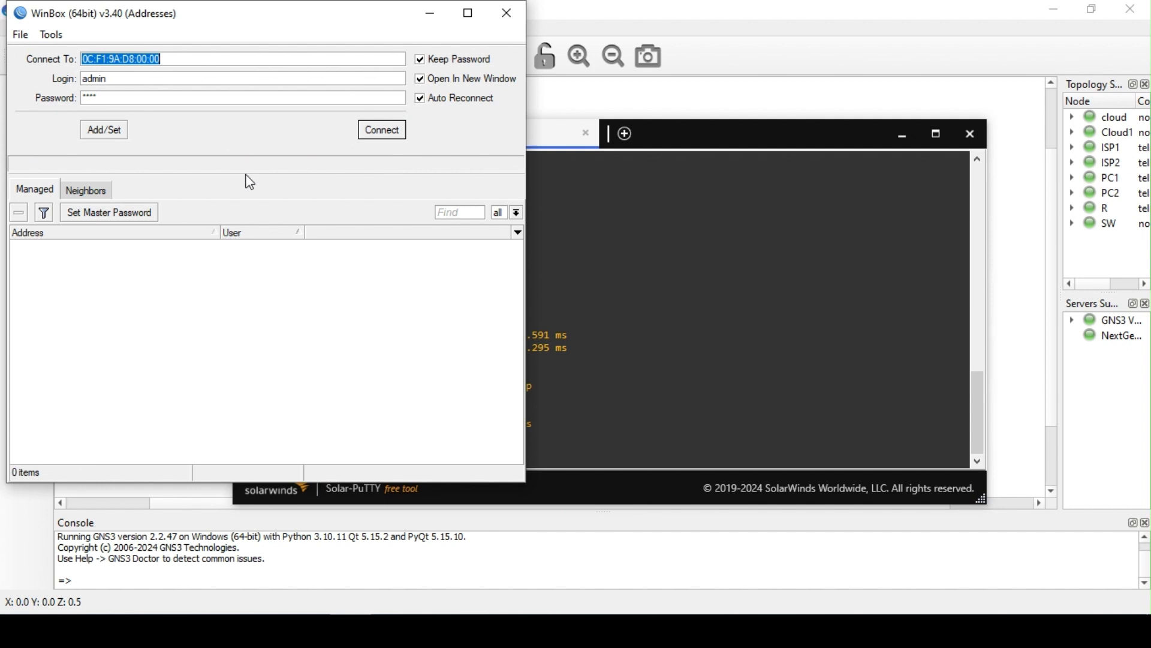
pyautogui.click(94, 191)
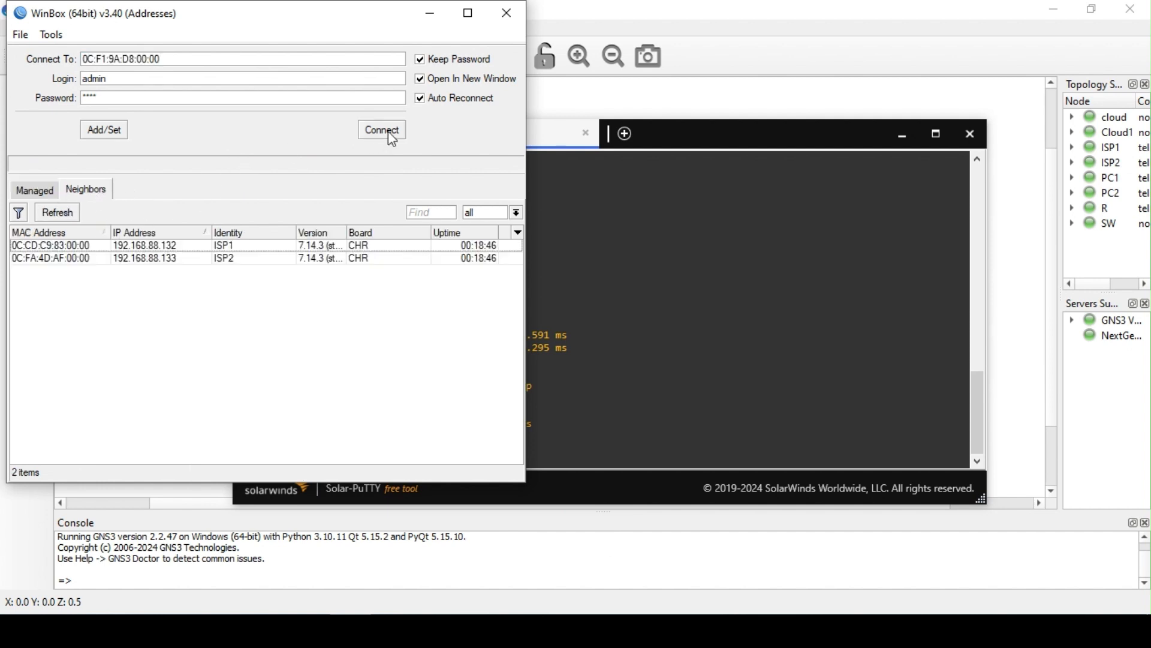
pyautogui.click(51, 190)
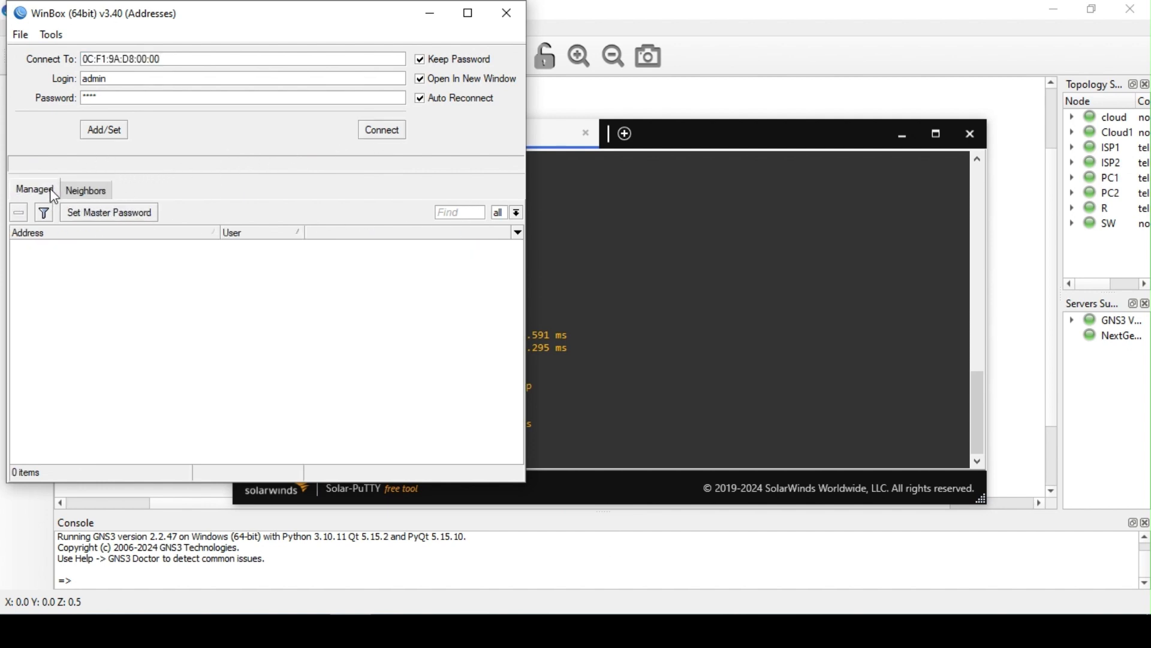
pyautogui.click(510, 13)
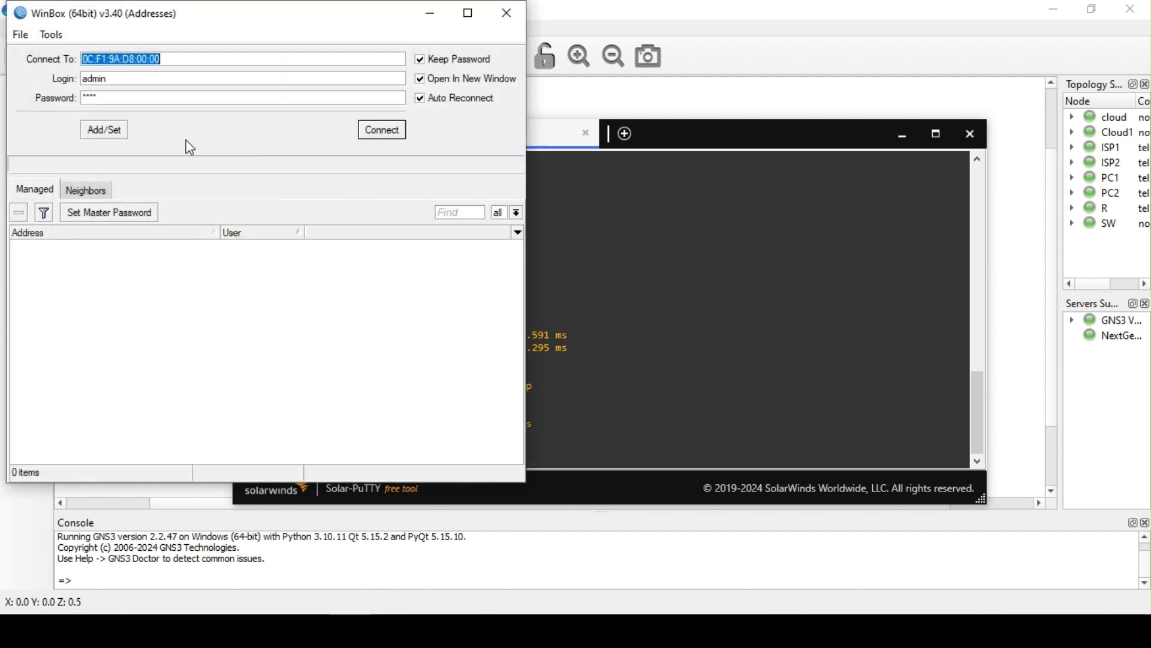
pyautogui.click(389, 131)
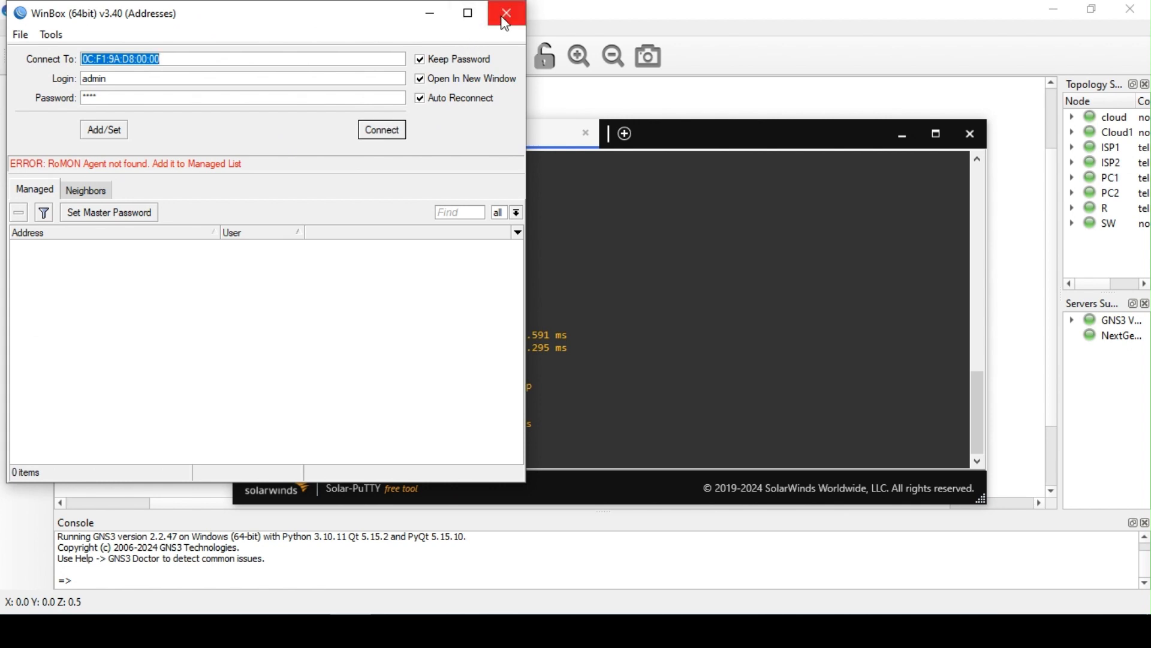
# - Switch the WinBox login window to advanced mode and copy the address of its sessions folder from the session browser
pyautogui.click(52, 35)
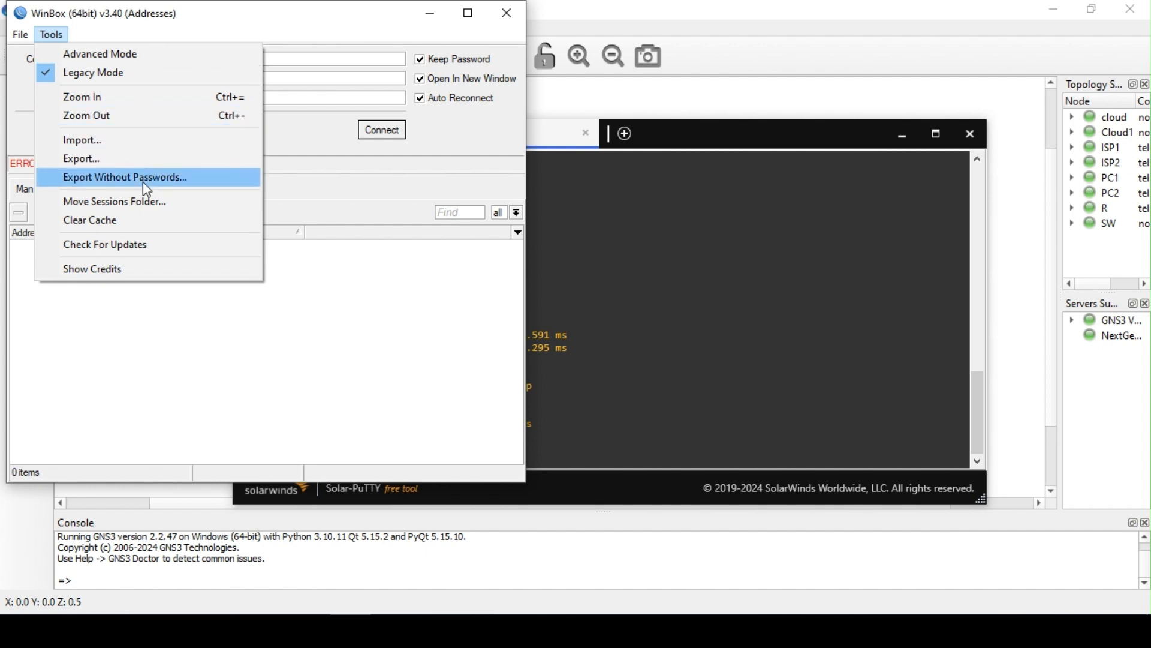
pyautogui.click(143, 58)
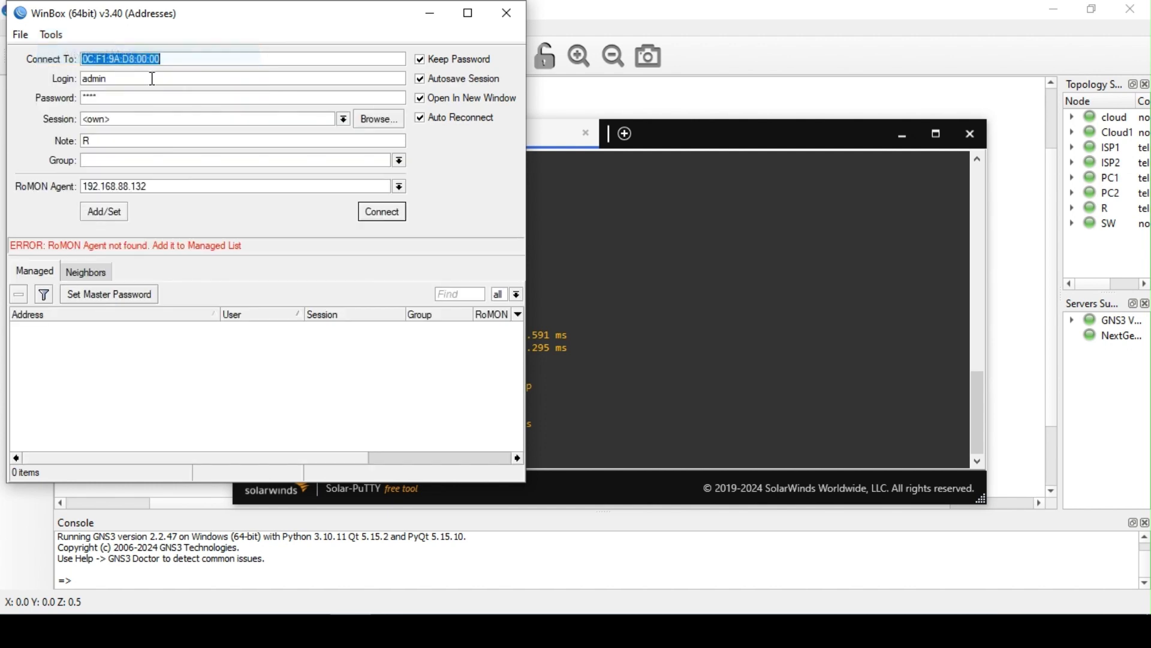
pyautogui.click(373, 118)
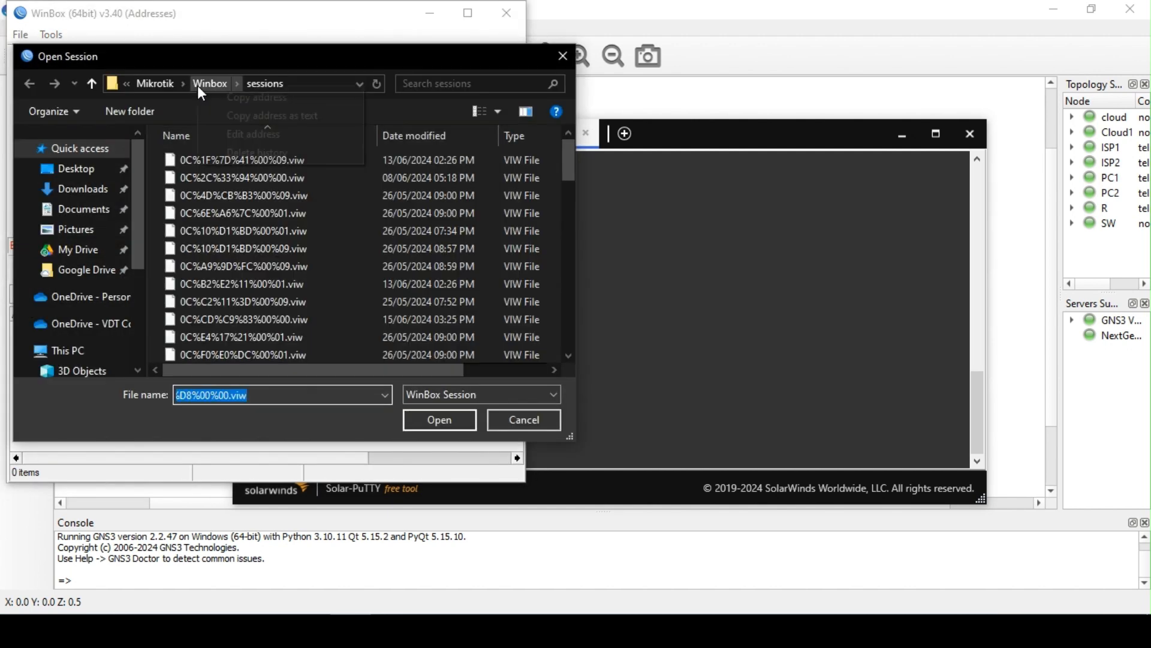
pyautogui.rightClick(196, 85)
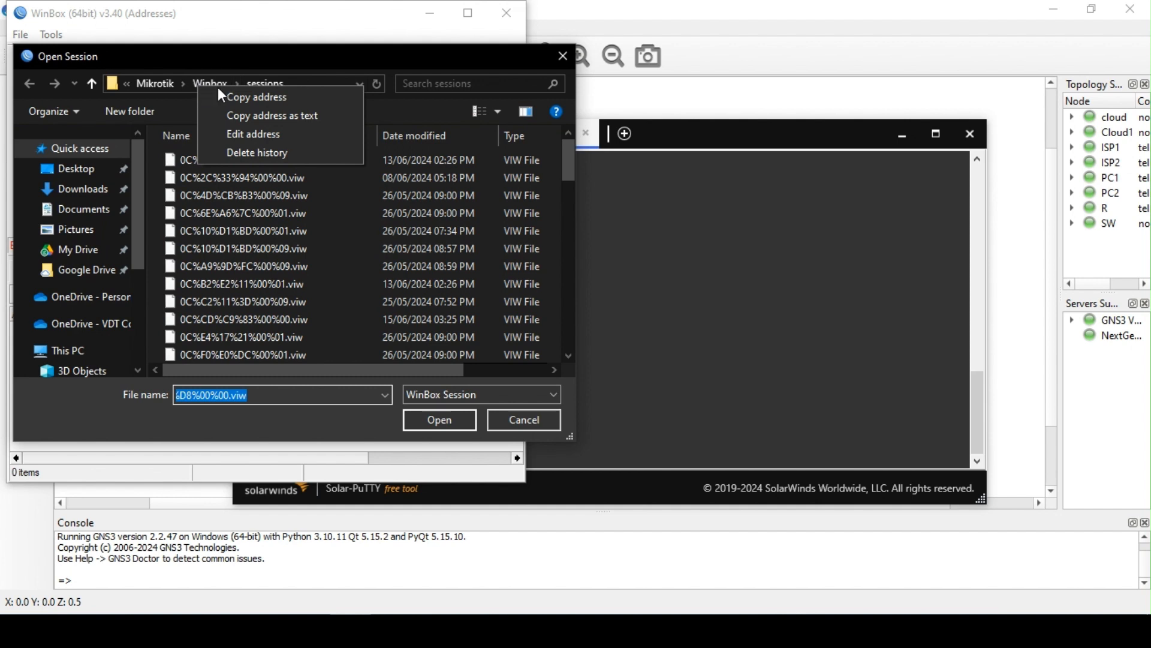
pyautogui.click(257, 98)
pyautogui.click(559, 63)
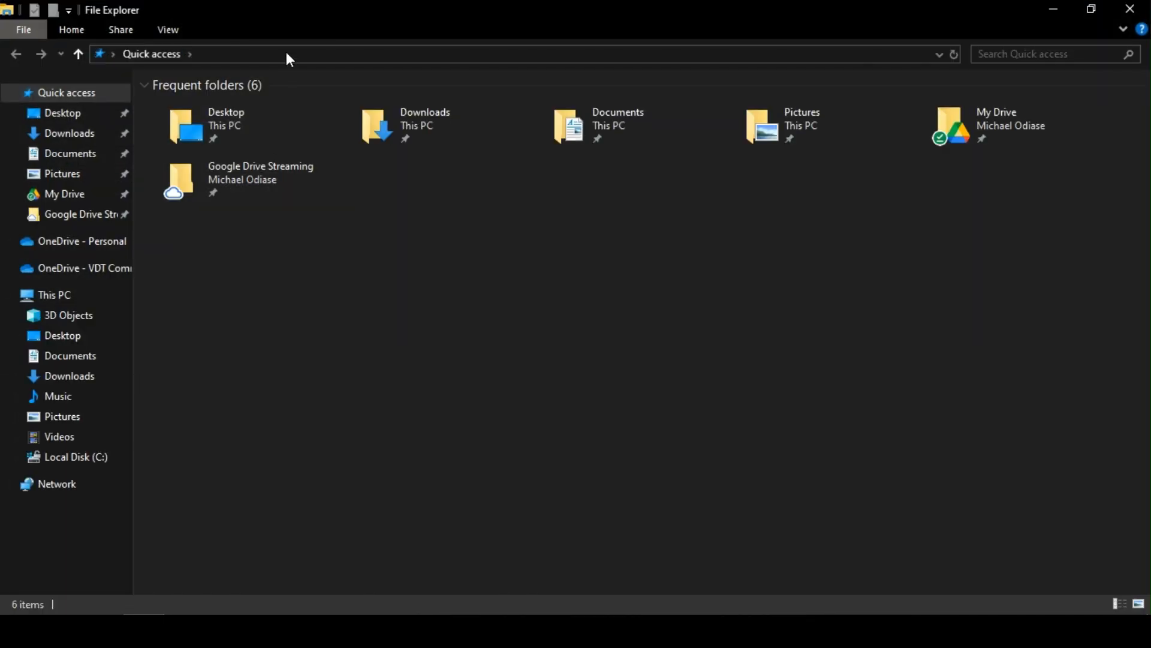
# - Open the copied sessions folder path in File Explorer and go up to the parent Winbox folder
pyautogui.click(288, 53)
pyautogui.hotkey('ctrl', 'v')
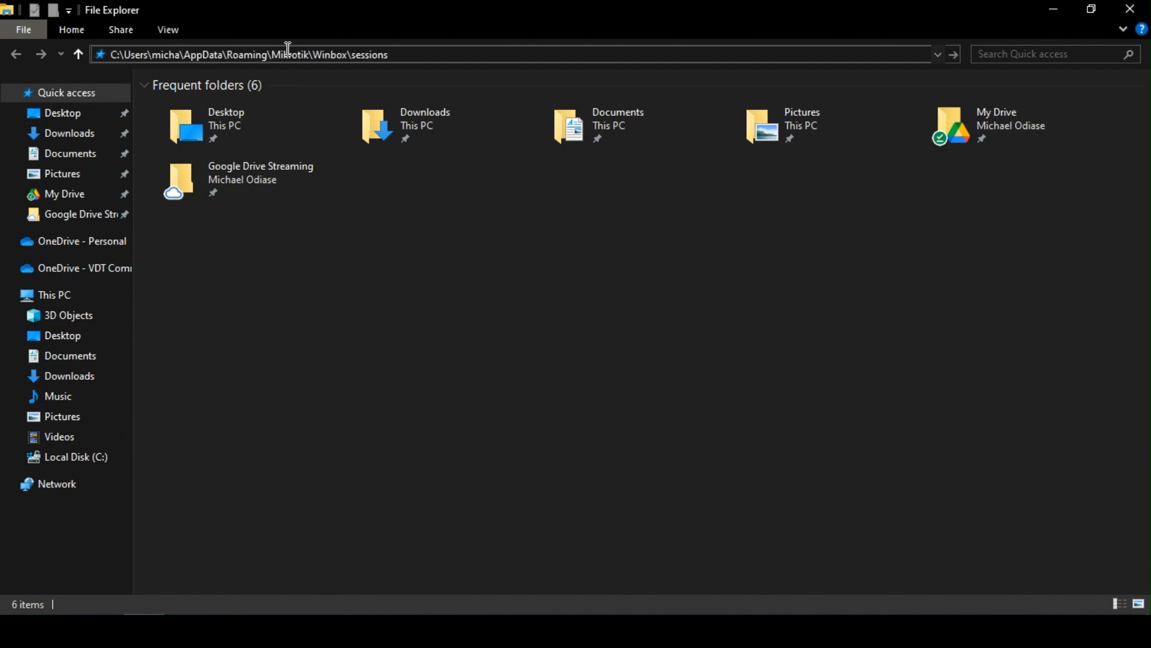
pyautogui.press('Return')
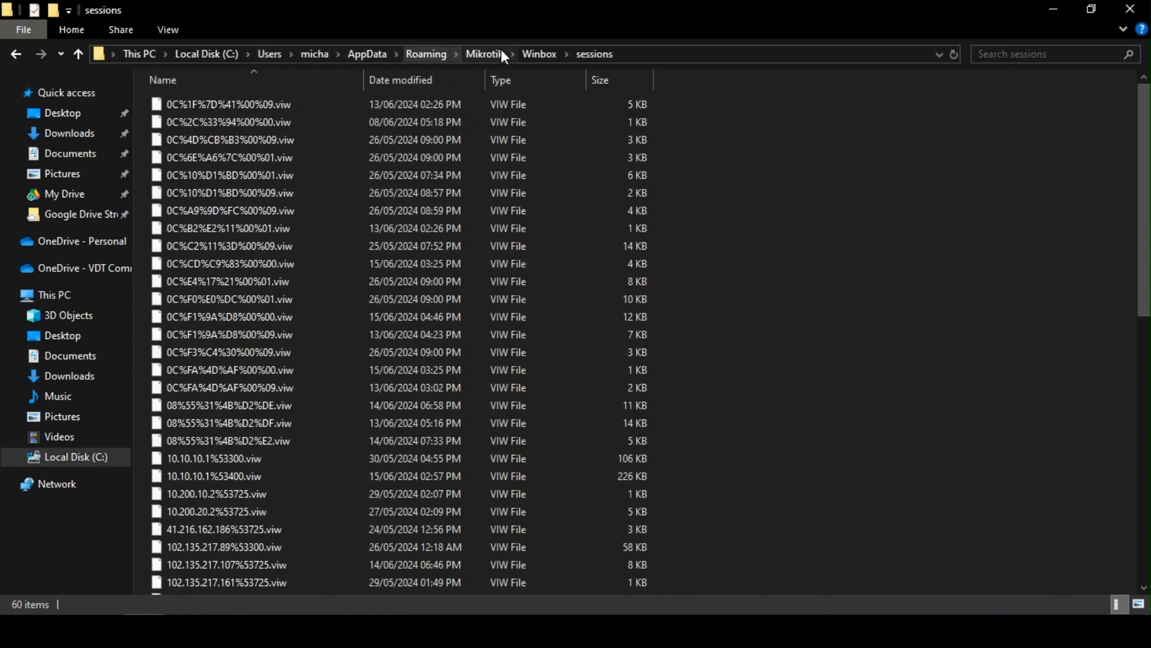
pyautogui.click(537, 53)
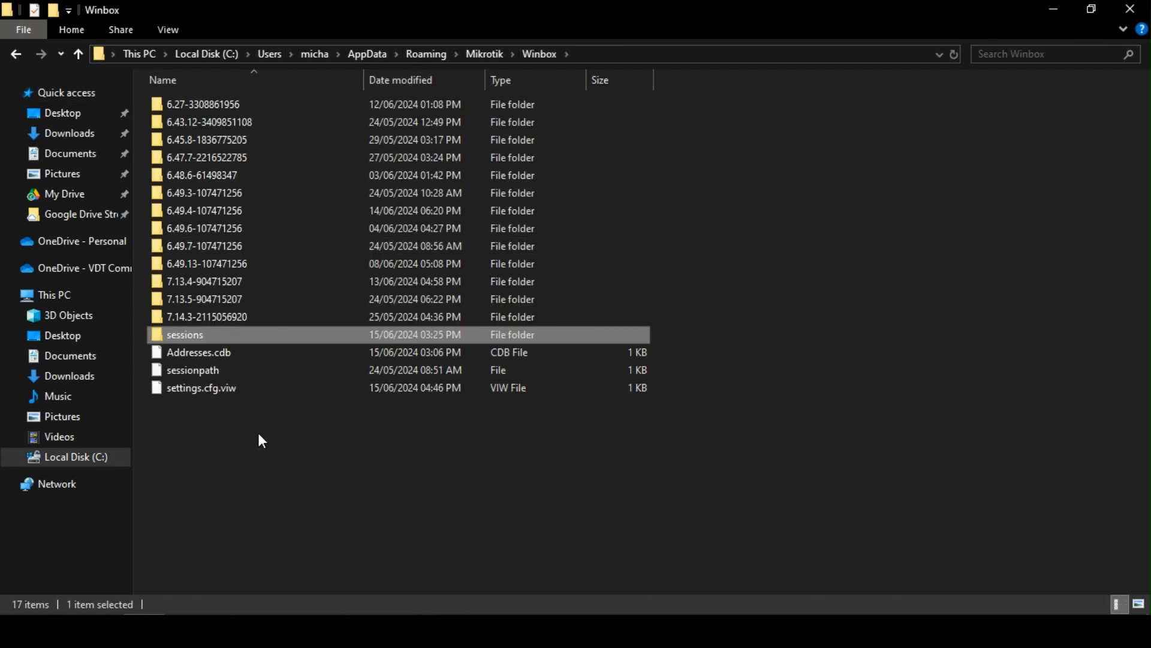
# - Close WinBox and permanently delete settings.cfg.viw from the Winbox folder
pyautogui.click(235, 387)
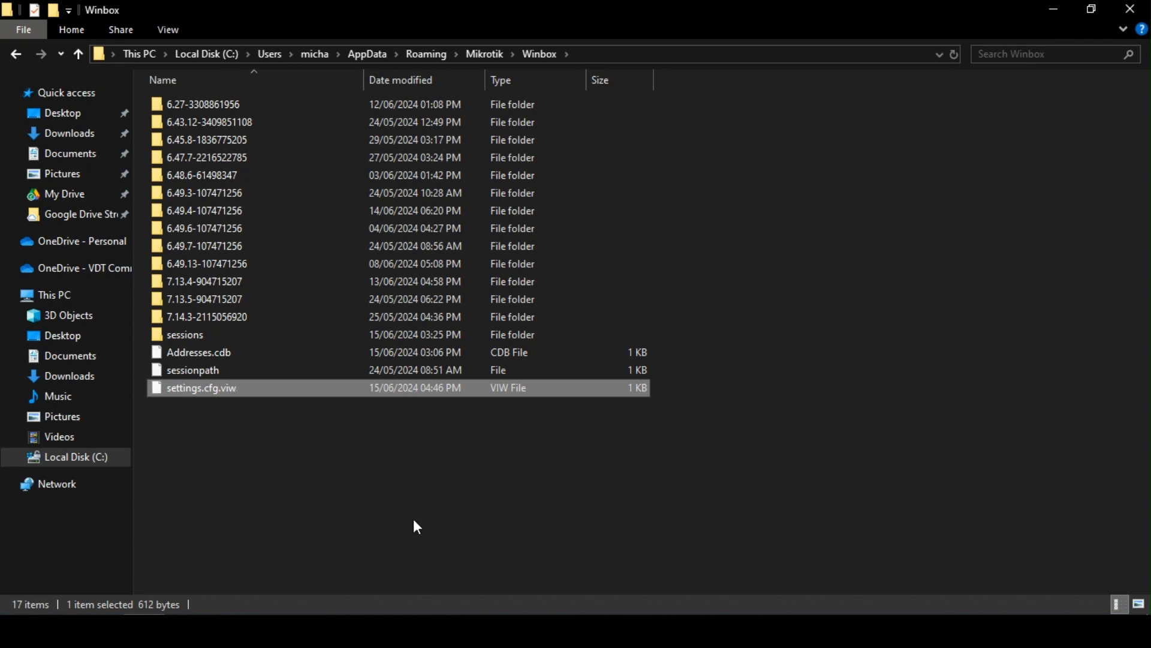
pyautogui.click(351, 630)
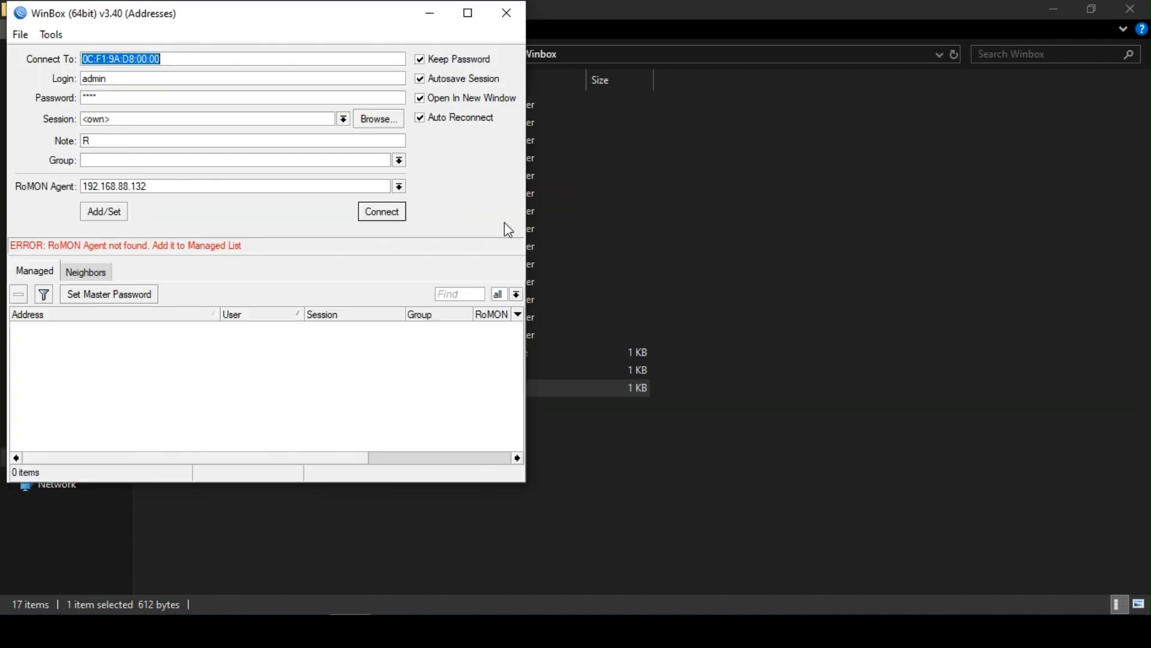
pyautogui.click(514, 15)
pyautogui.click(257, 389)
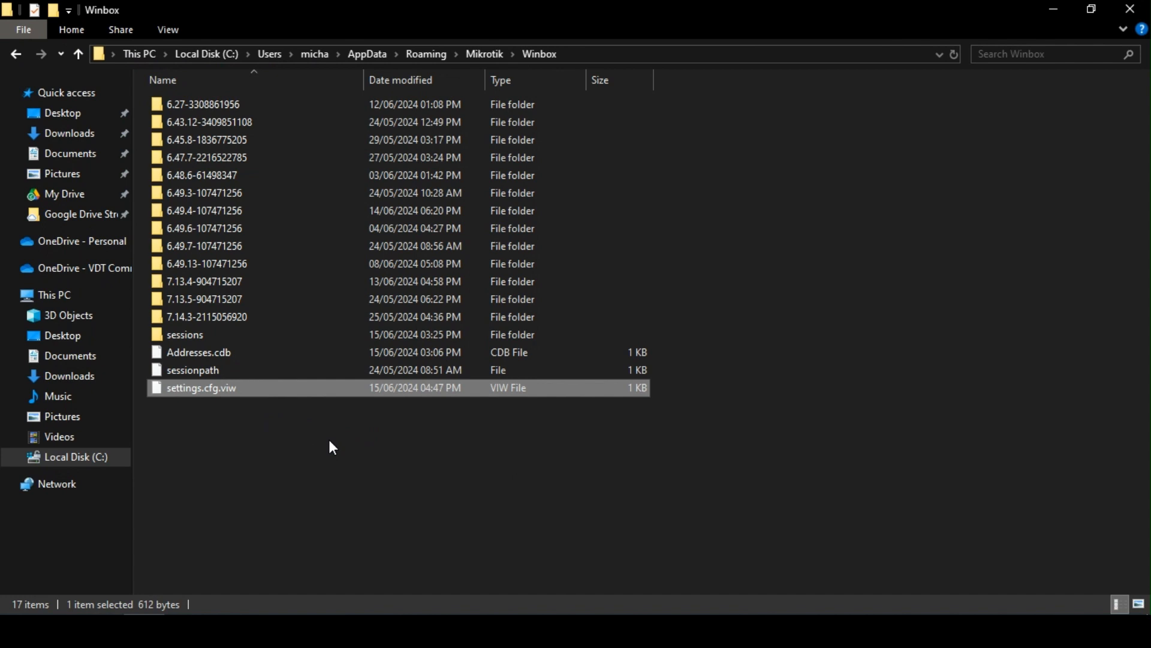
pyautogui.hotkey('shift', 'Delete')
pyautogui.press('Return')
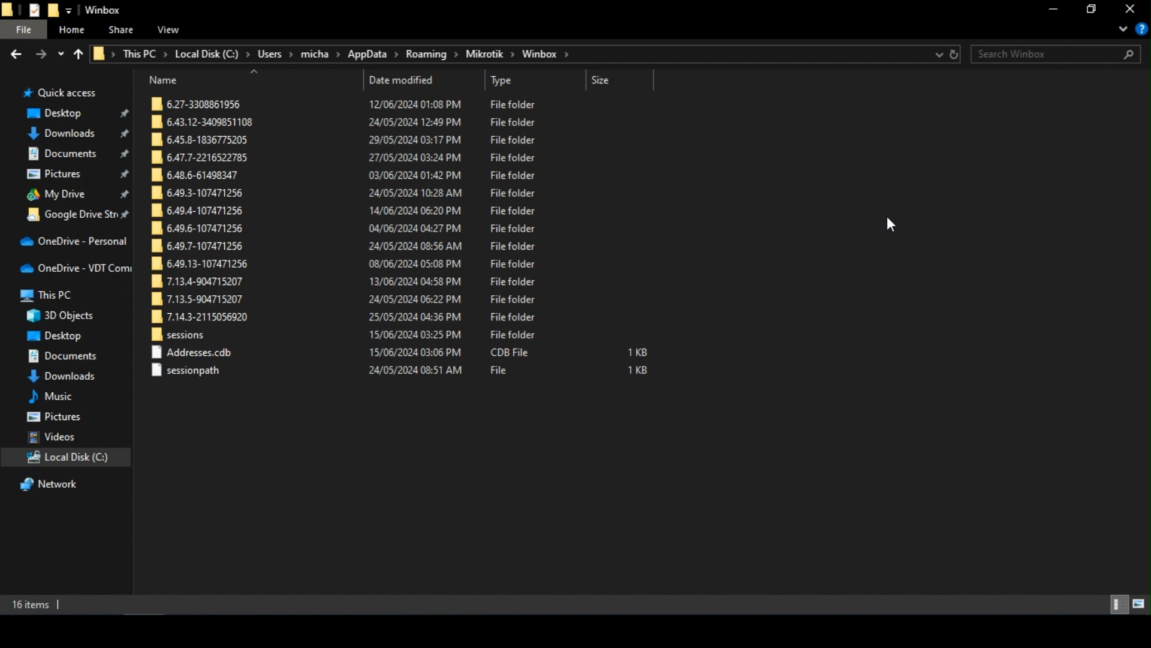
pyautogui.click(1132, 12)
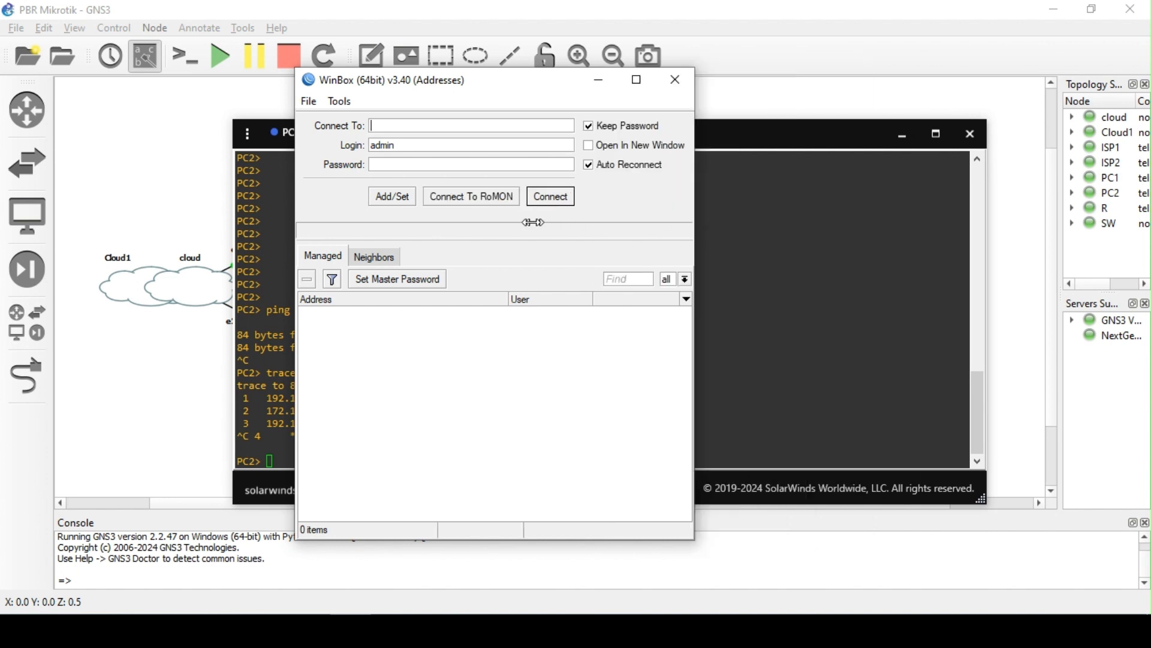
# - Narrow the reopened WinBox login window, show the neighboring routers, and move the window off the terminal
pyautogui.moveTo(856, 204); pyautogui.dragTo(694, 205)
pyautogui.click(376, 258)
pyautogui.moveTo(432, 90); pyautogui.dragTo(308, 81)
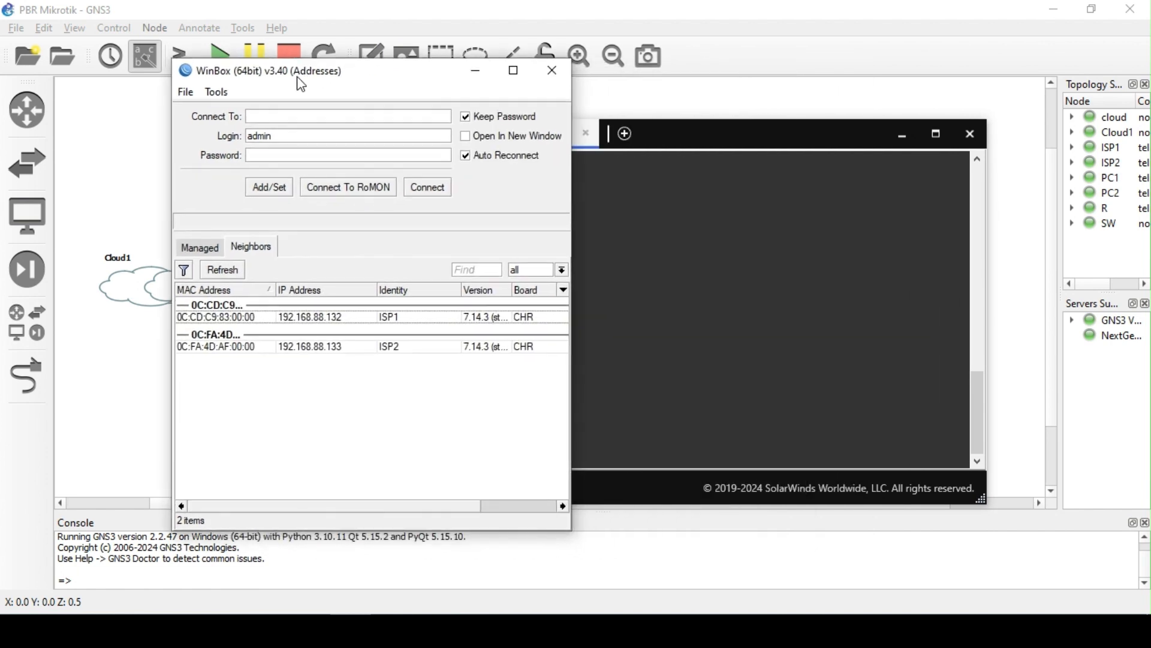
# - Move the WinBox login window aside, and minimize it and the terminal to uncover the topology
pyautogui.click(230, 317)
pyautogui.moveTo(360, 84); pyautogui.dragTo(638, 162)
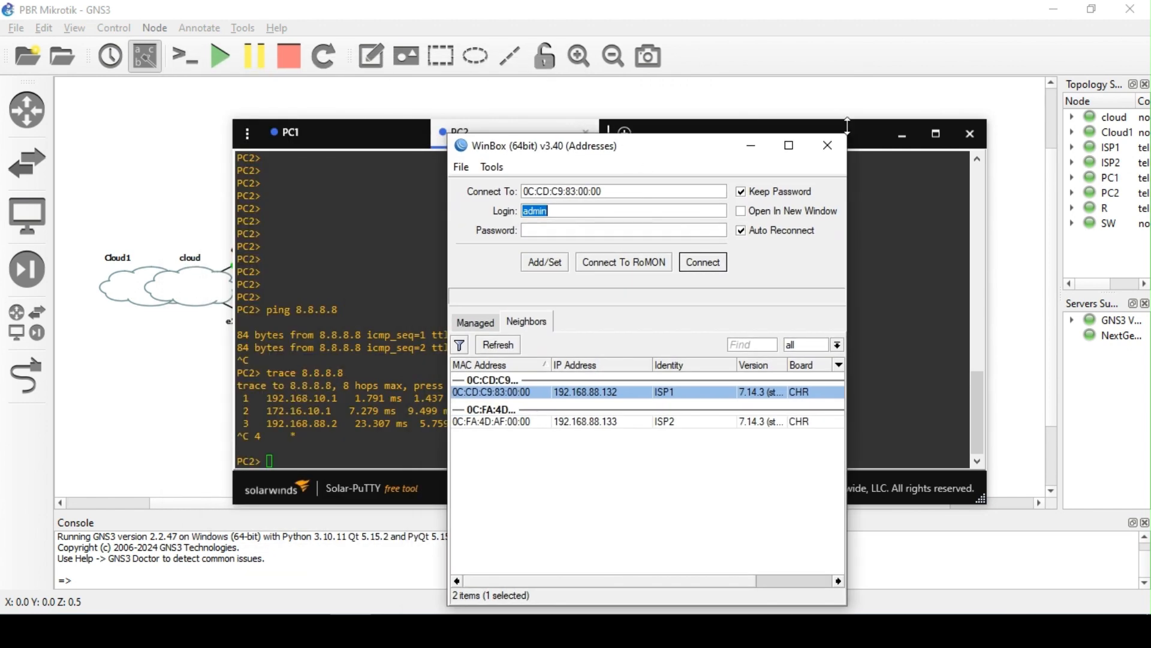
pyautogui.click(904, 144)
pyautogui.click(751, 145)
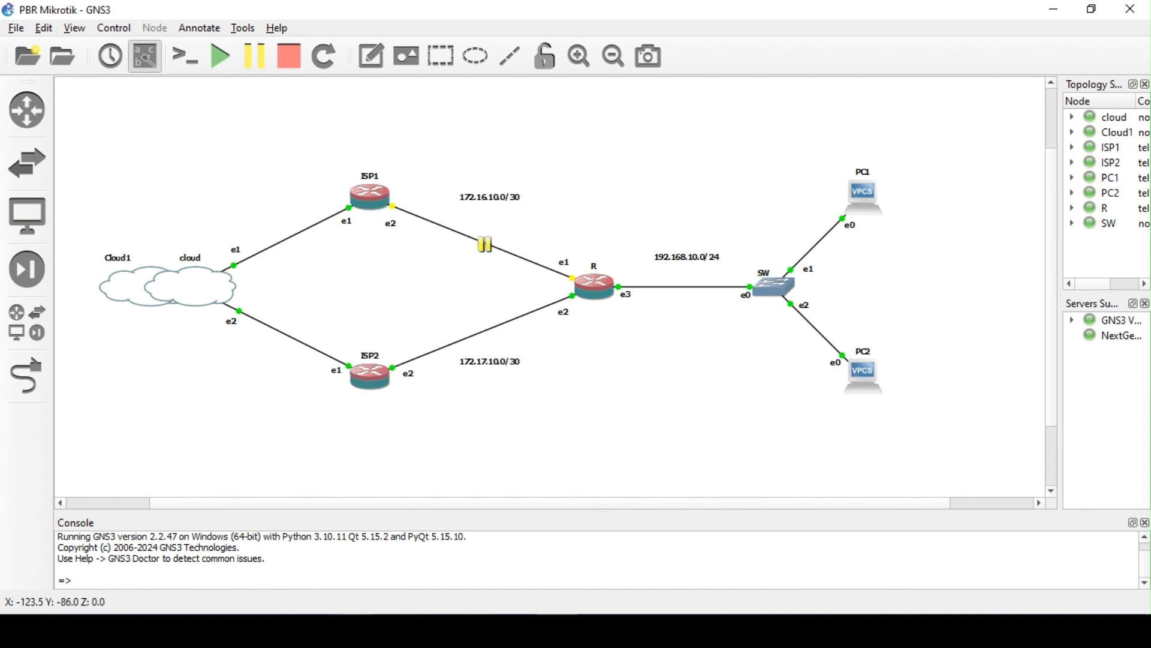
# - Return to the WinBox login window and connect to RoMON through ISP2 as admin, entering the account password
pyautogui.hotkey('alt', 'Tab')
pyautogui.click(498, 421)
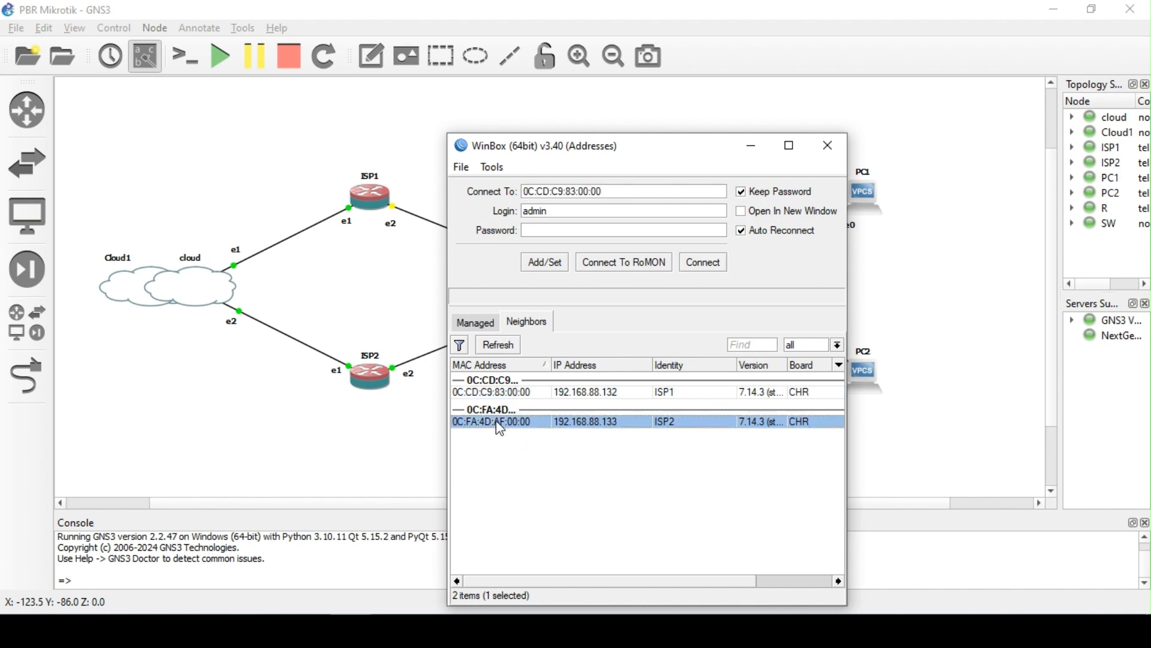
pyautogui.click(609, 263)
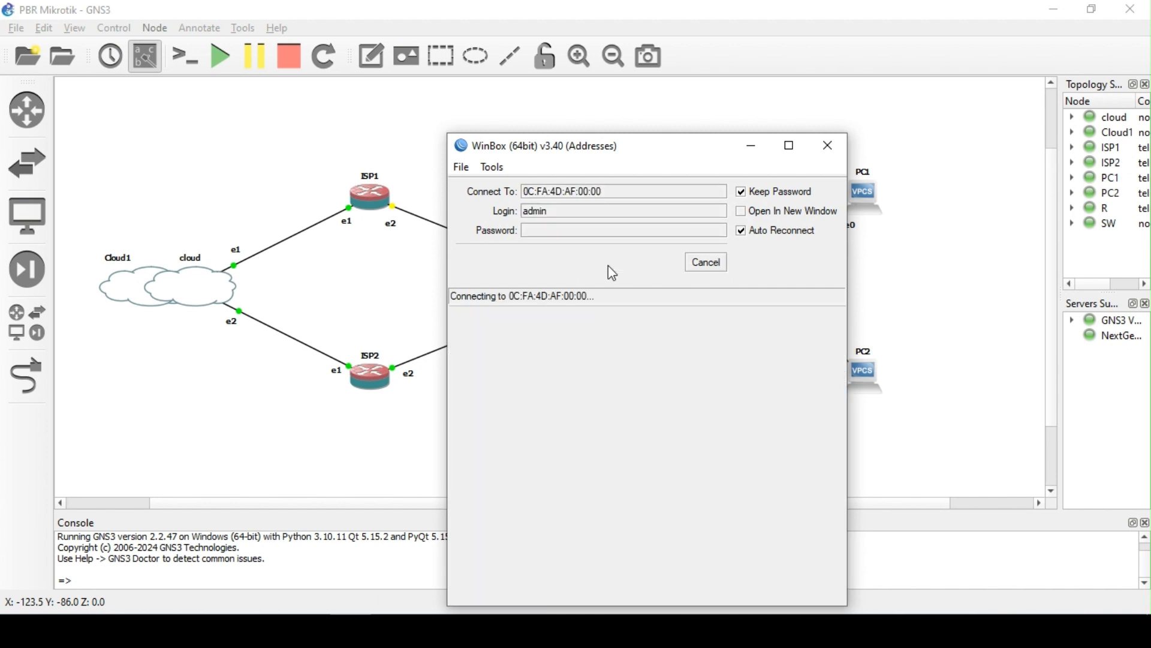
pyautogui.click(563, 233)
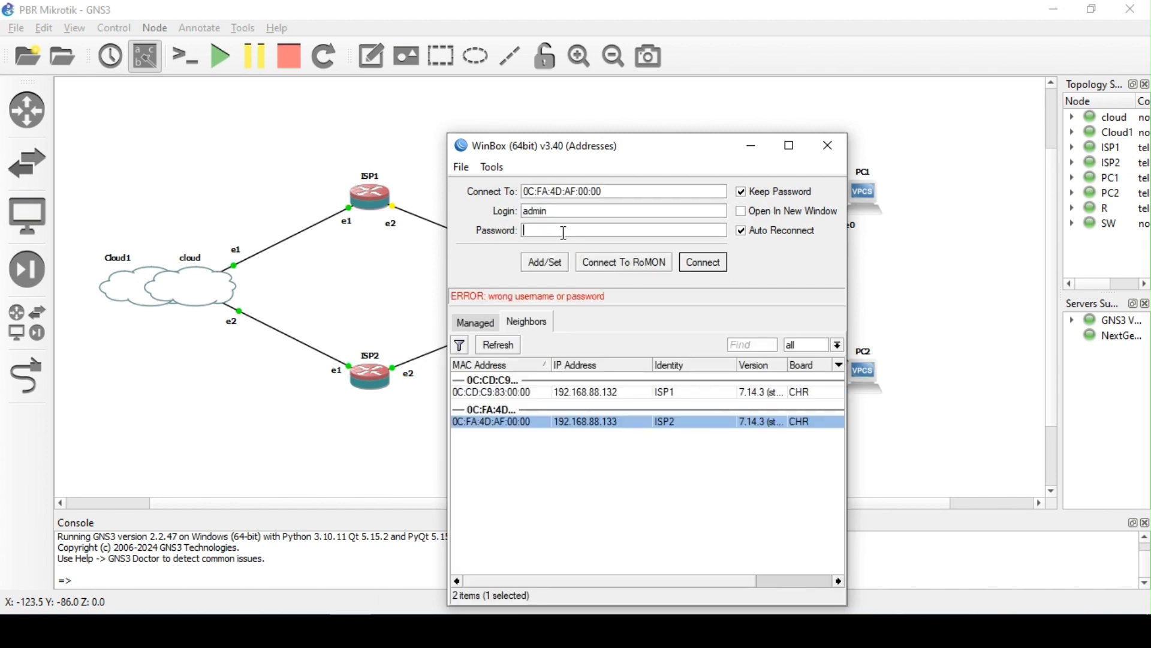
pyautogui.write('**')
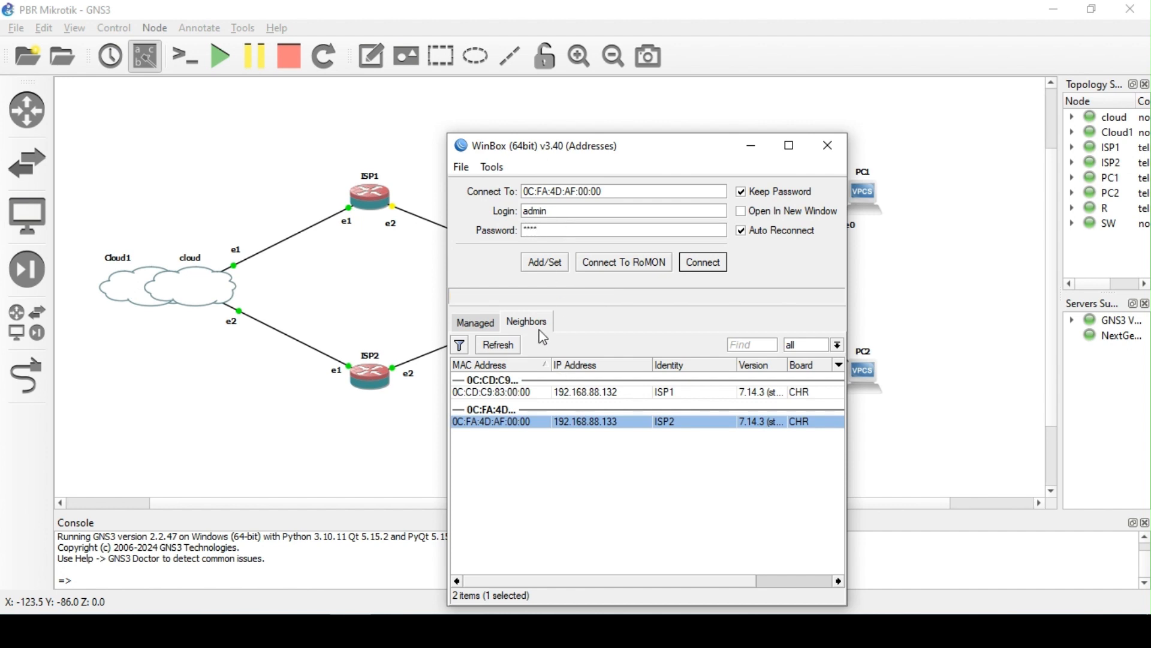
pyautogui.click(704, 264)
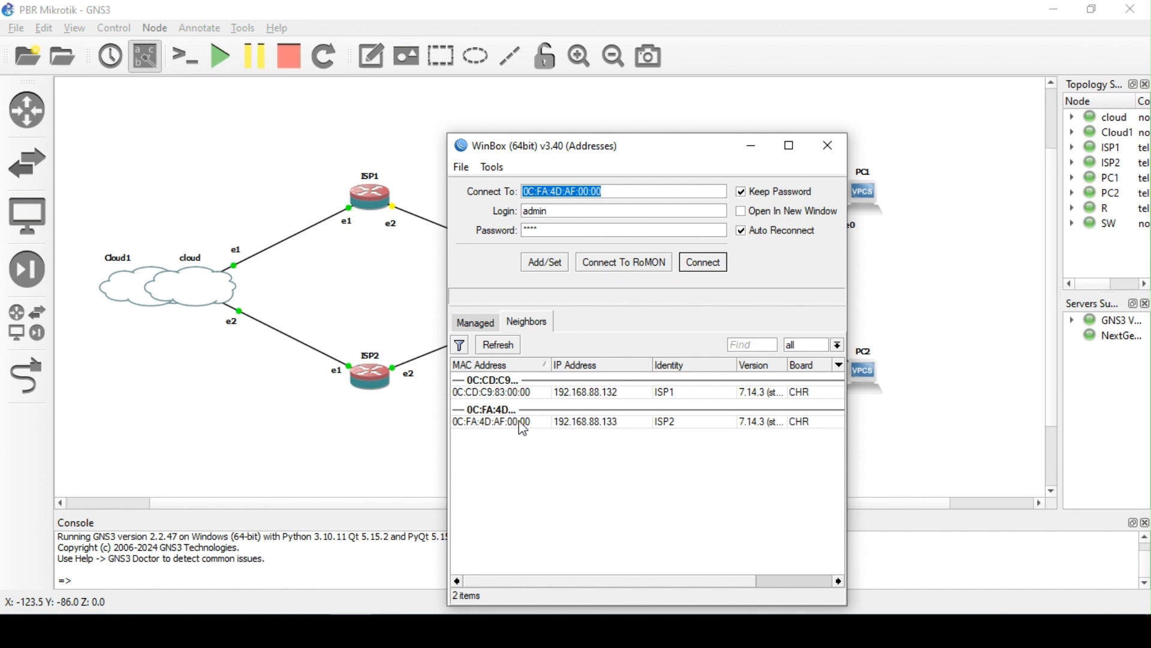
pyautogui.click(519, 422)
pyautogui.click(625, 259)
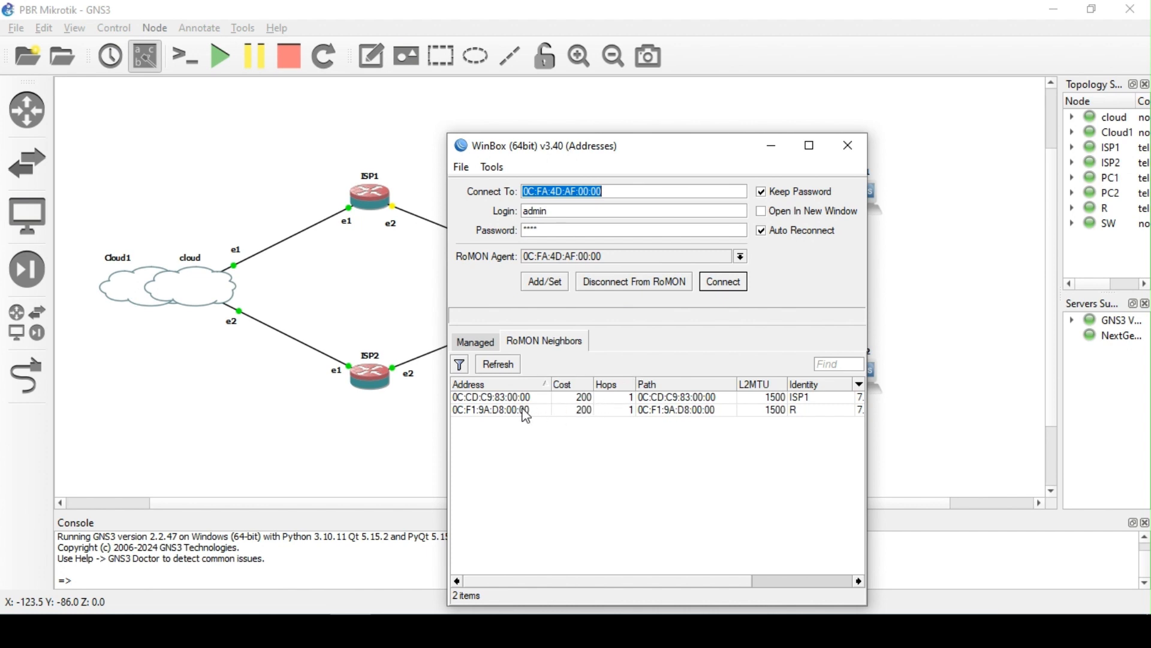
# - Connect to router R from the RoMON neighbors and reposition its session window
pyautogui.click(513, 408)
pyautogui.click(724, 281)
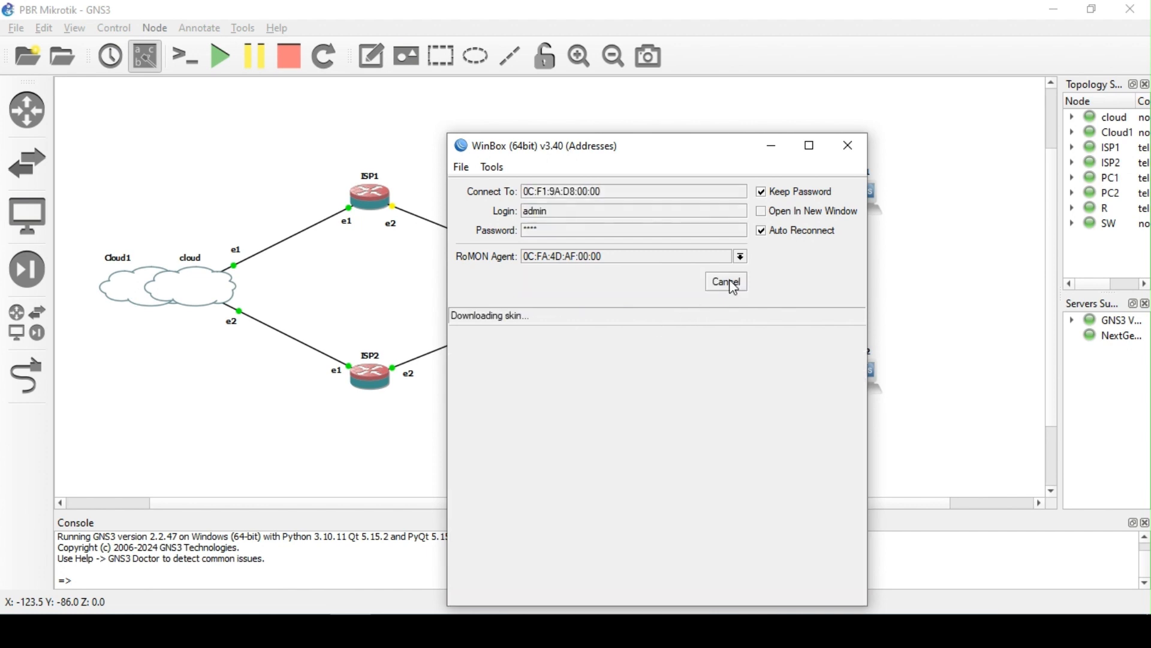
pyautogui.moveTo(699, 157); pyautogui.dragTo(564, 77)
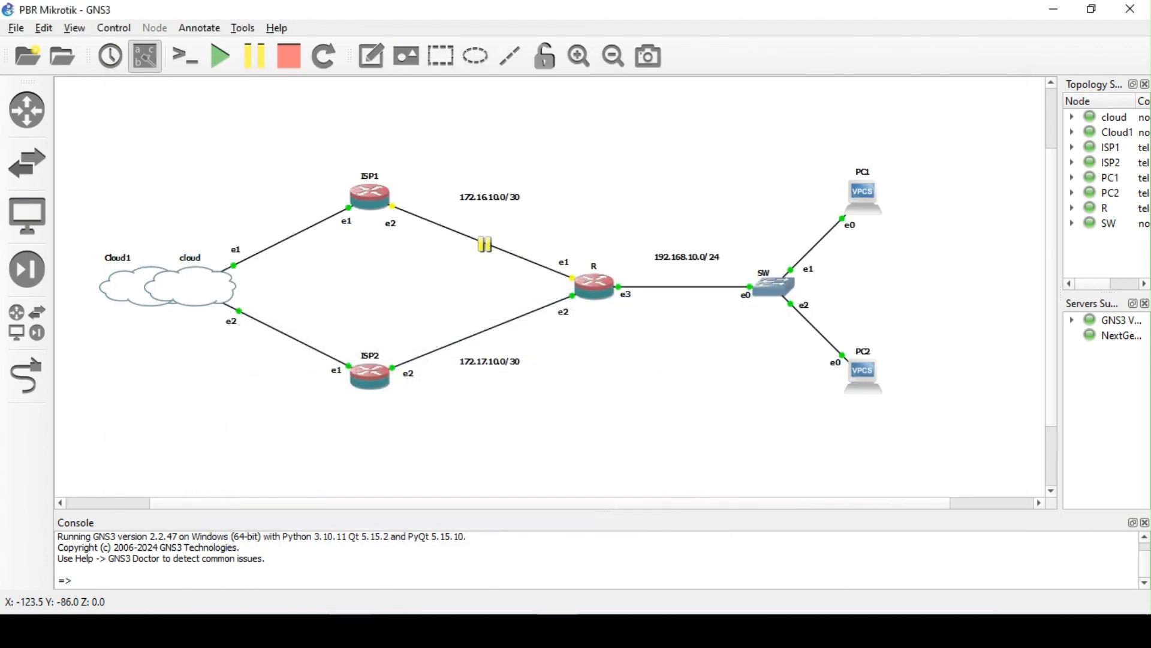
# - Open another WinBox login window and minimize it to uncover router R's session
pyautogui.click(350, 630)
pyautogui.rightClick(350, 630)
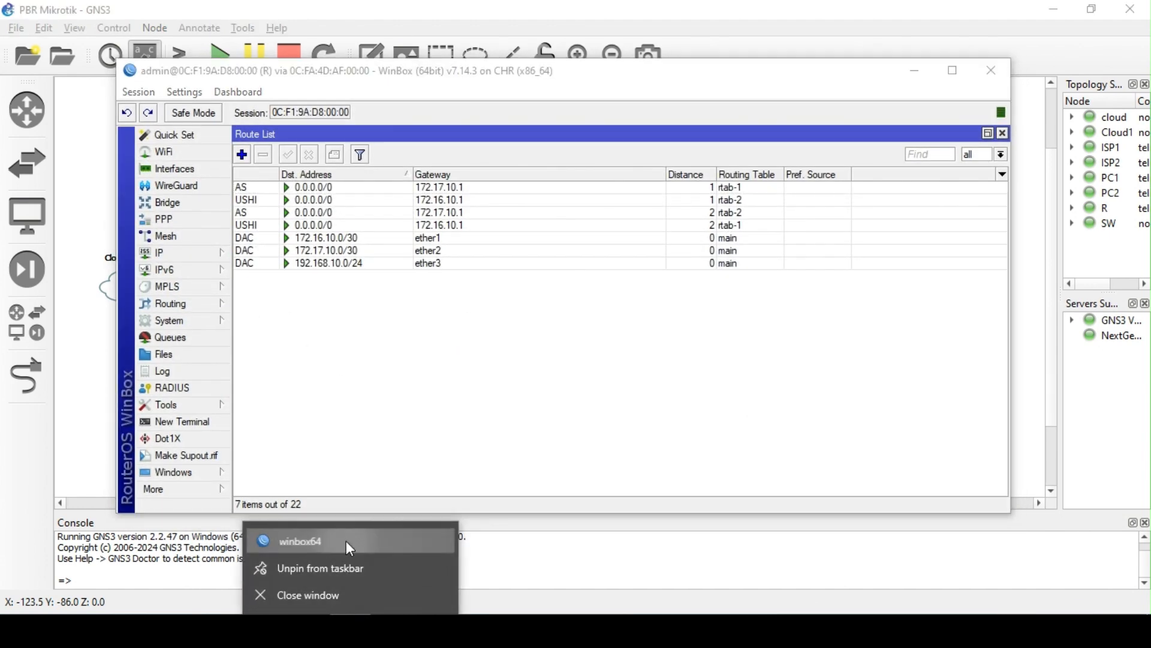
pyautogui.click(347, 542)
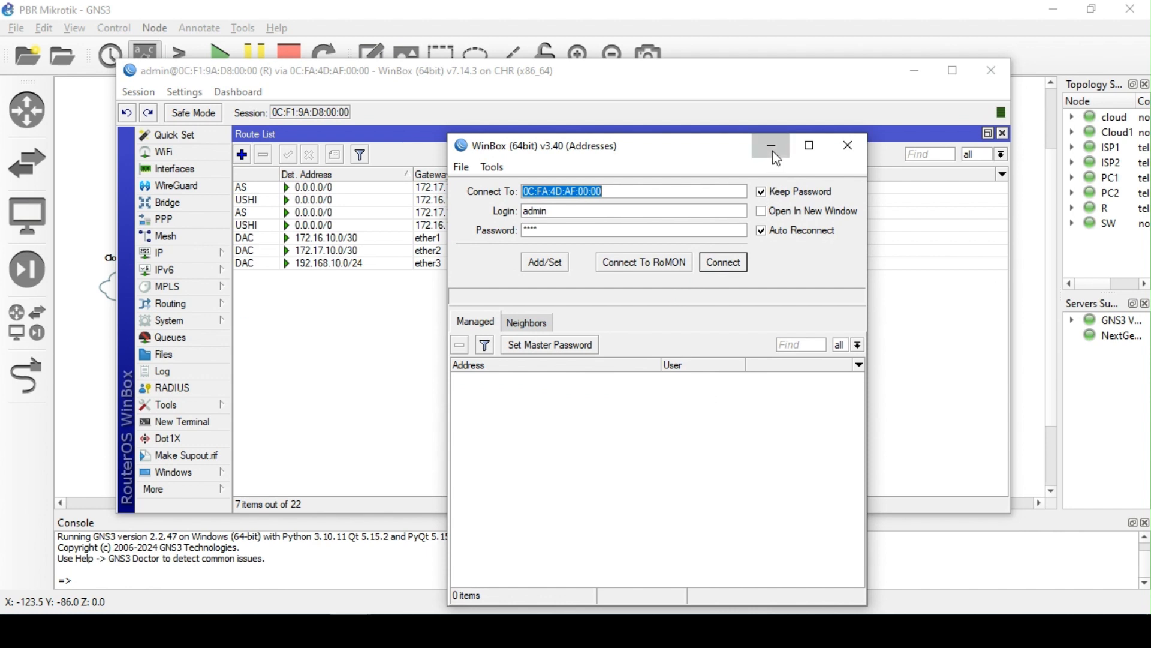
pyautogui.click(772, 150)
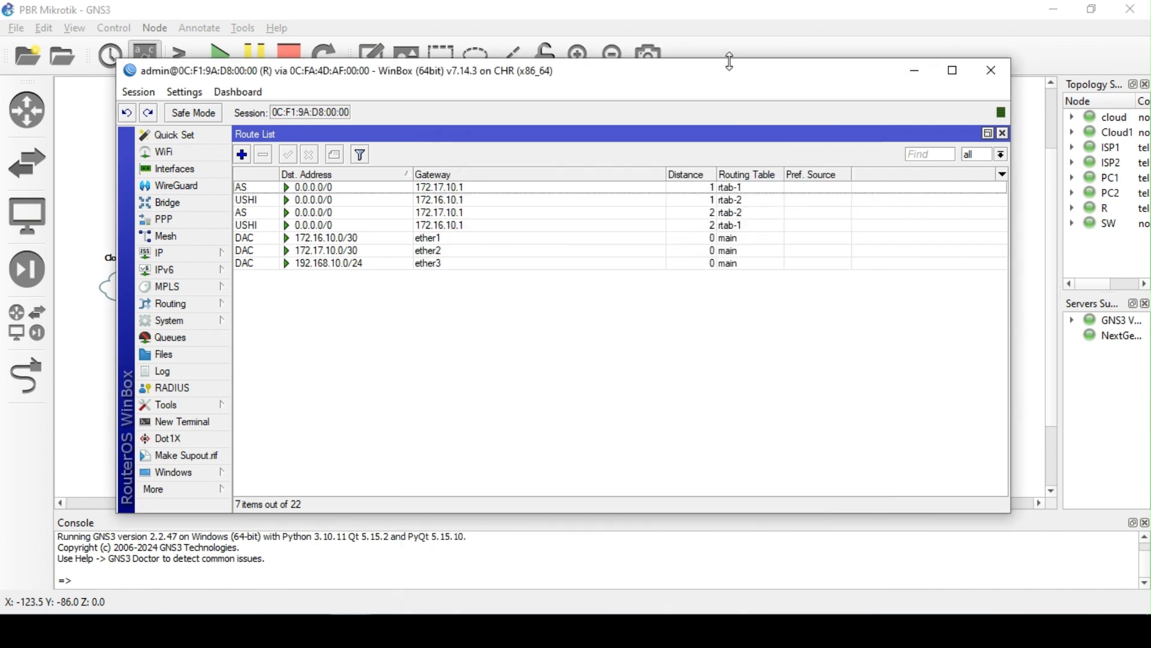
# - Examine the primary and backup default routes of rtab-1 and rtab-2 in router R's route list, and minimize the session
pyautogui.click(288, 201)
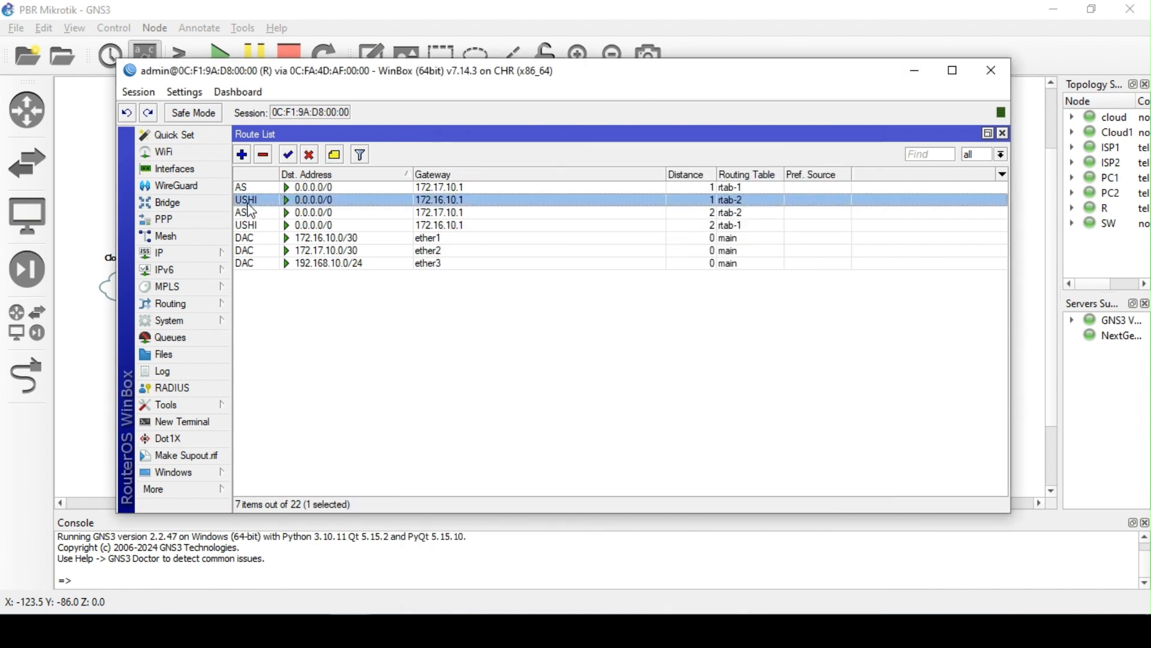
pyautogui.moveTo(252, 211)
pyautogui.click(321, 226)
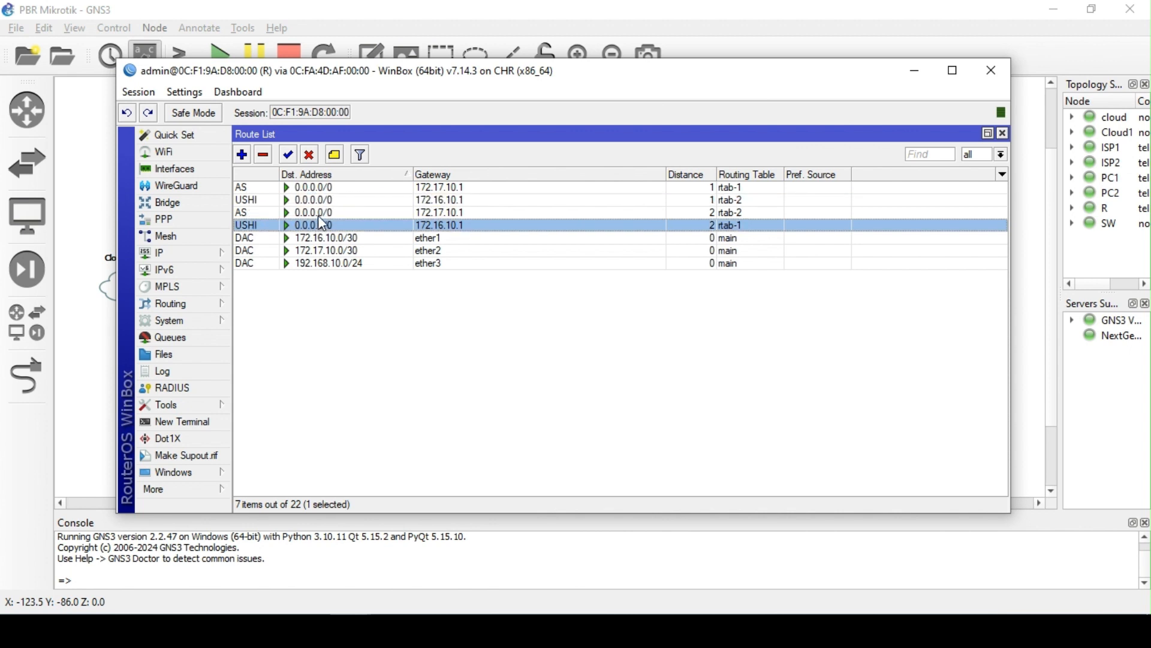
pyautogui.click(319, 213)
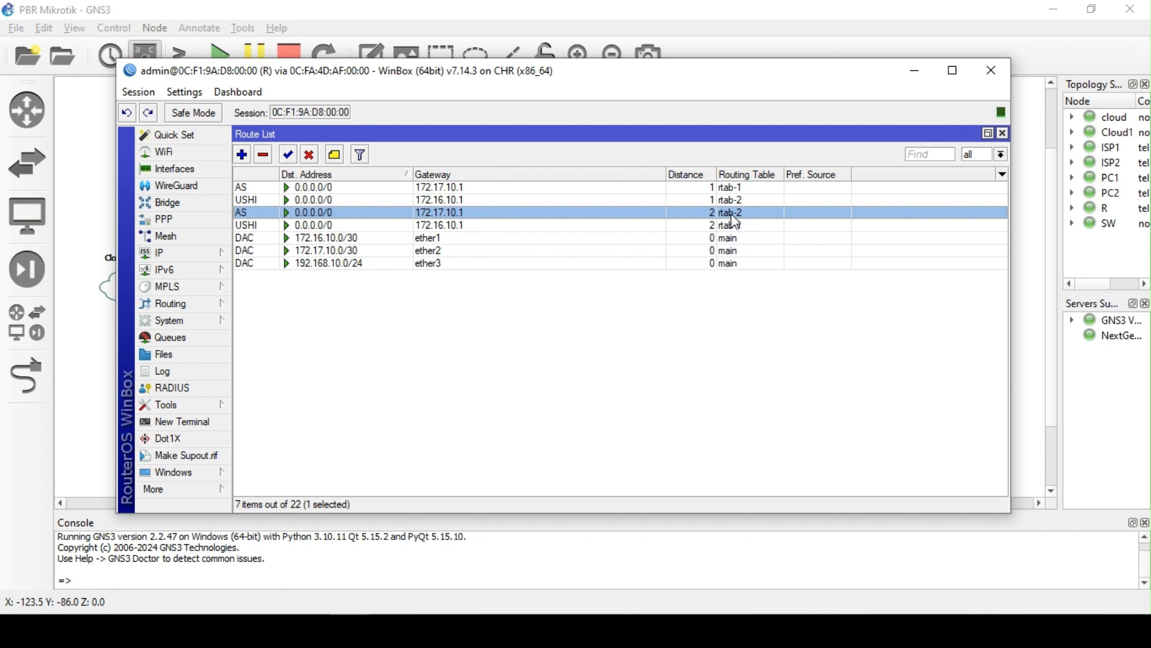
pyautogui.click(916, 71)
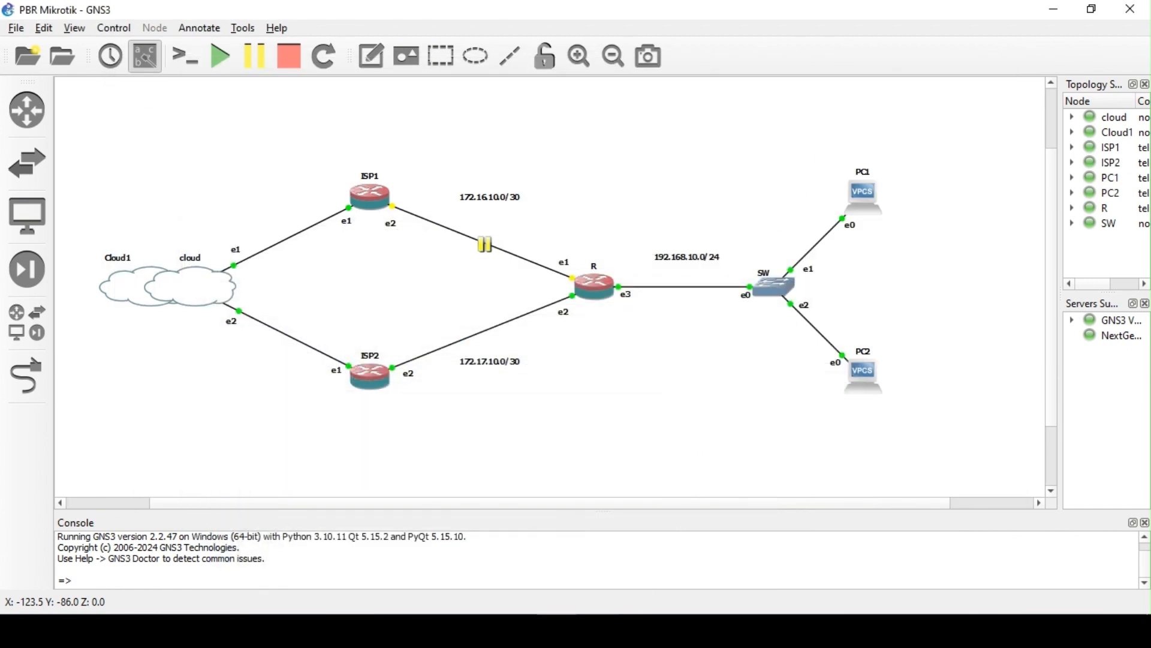
# - Review the existing traces to 8.8.8.8 in the PC1 and PC2 consoles against the topology
pyautogui.click(598, 629)
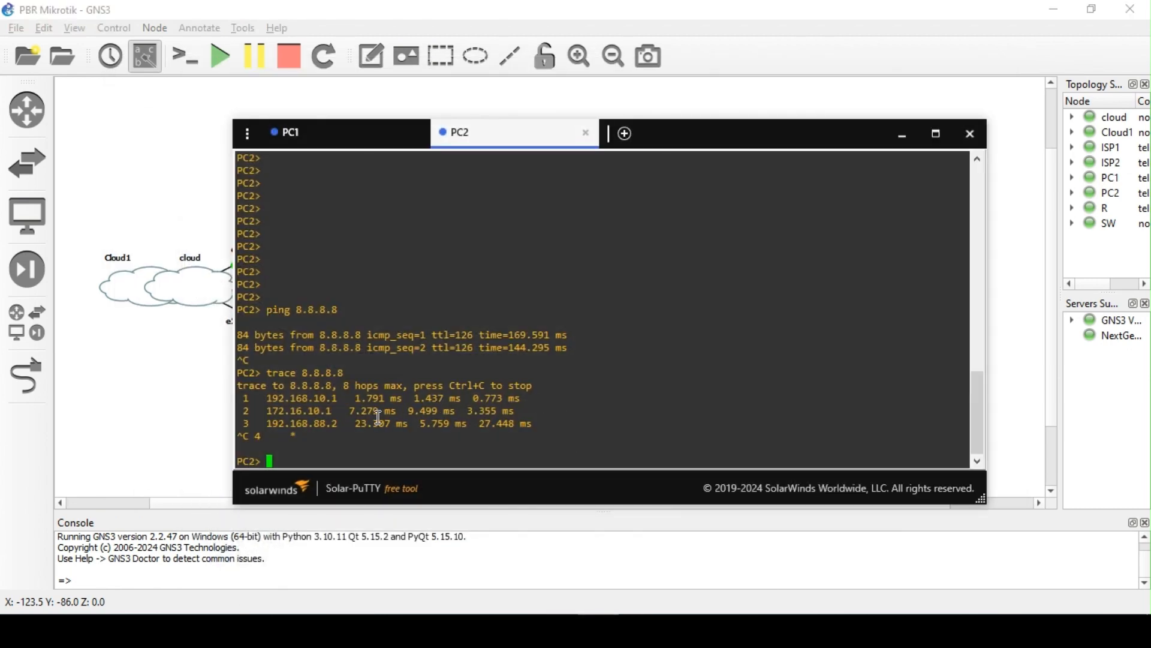
pyautogui.click(346, 139)
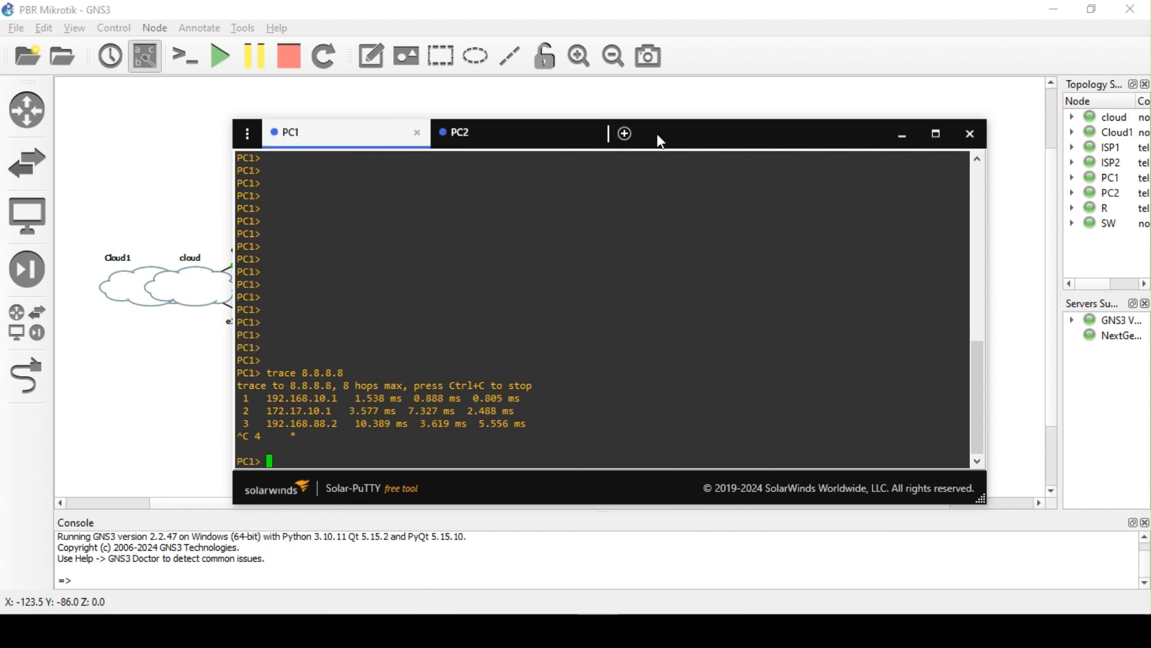
pyautogui.click(516, 139)
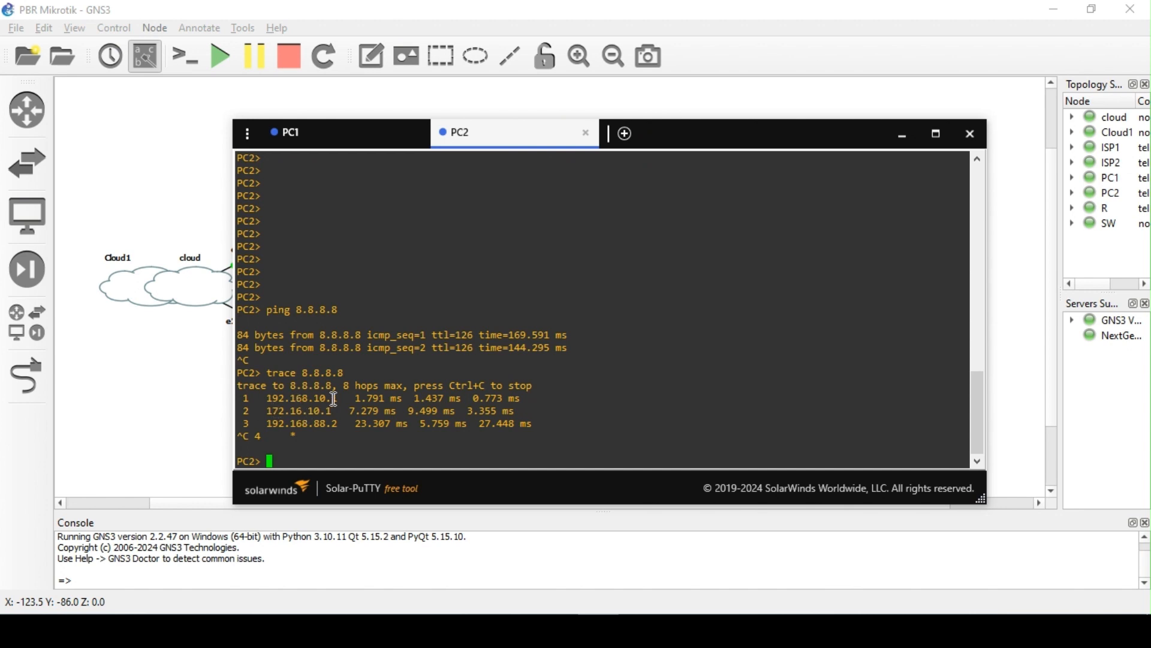
pyautogui.click(692, 112)
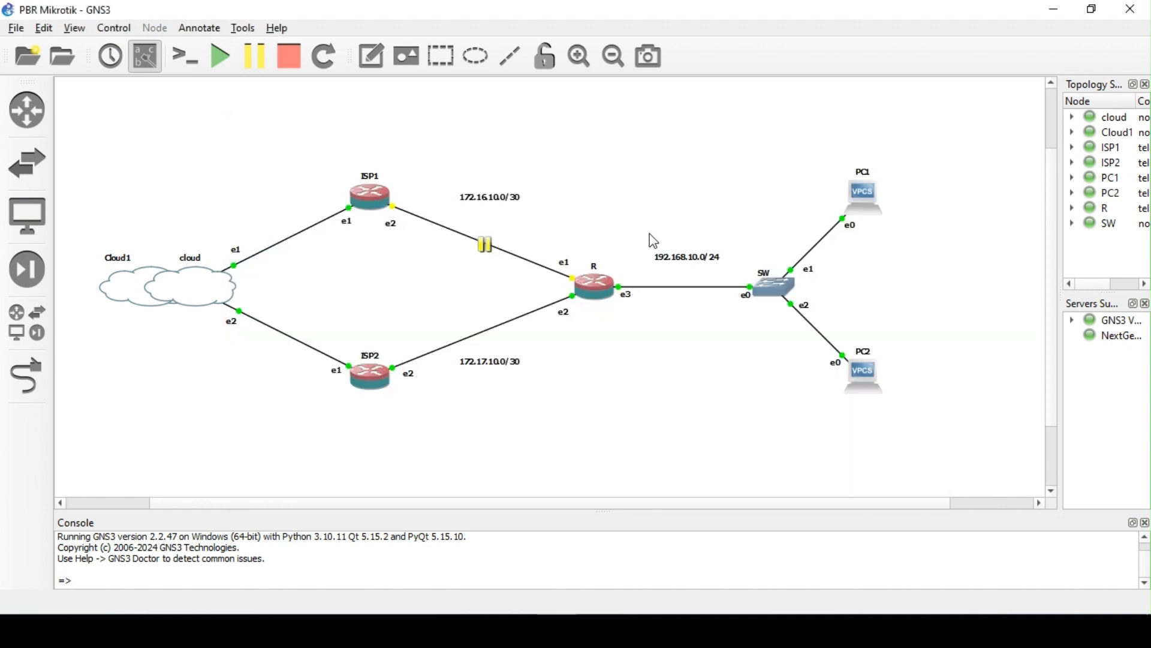
pyautogui.click(599, 631)
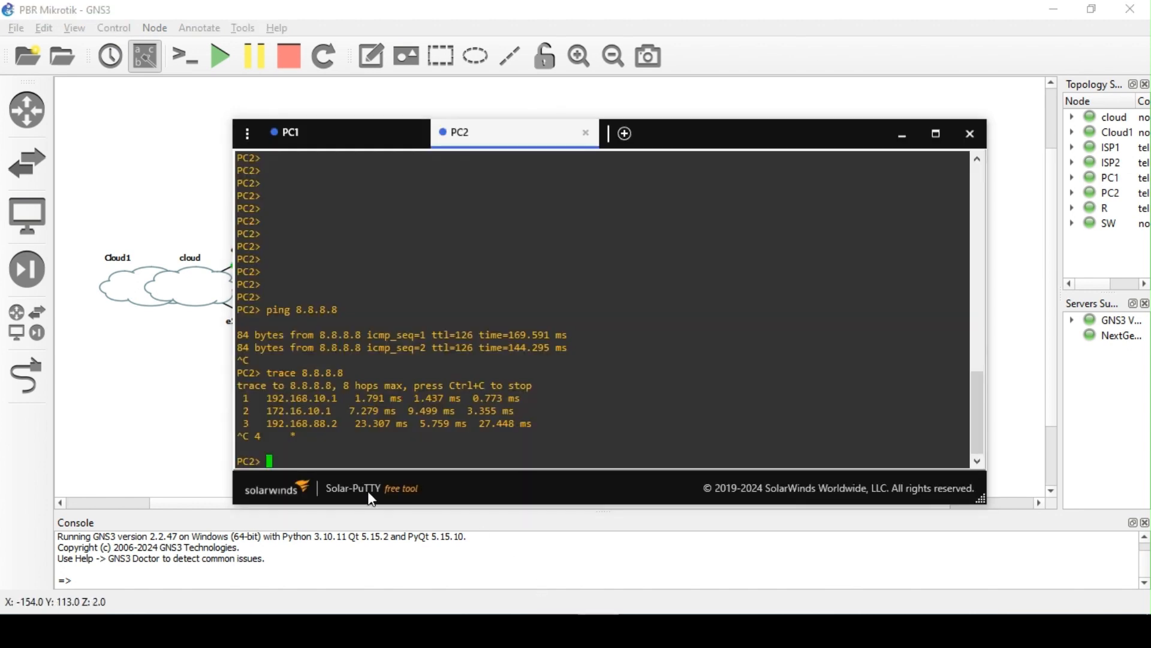
pyautogui.click(841, 84)
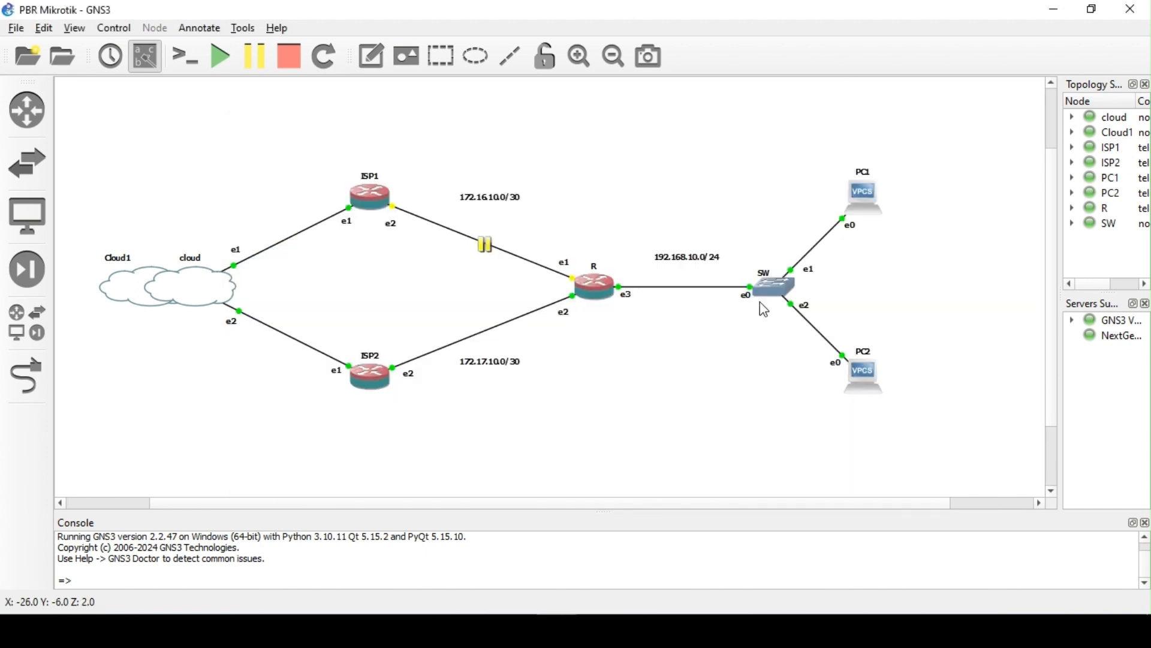
# - Run the trace to 8.8.8.8 again from PC2 and stop it after the third hop
pyautogui.click(598, 630)
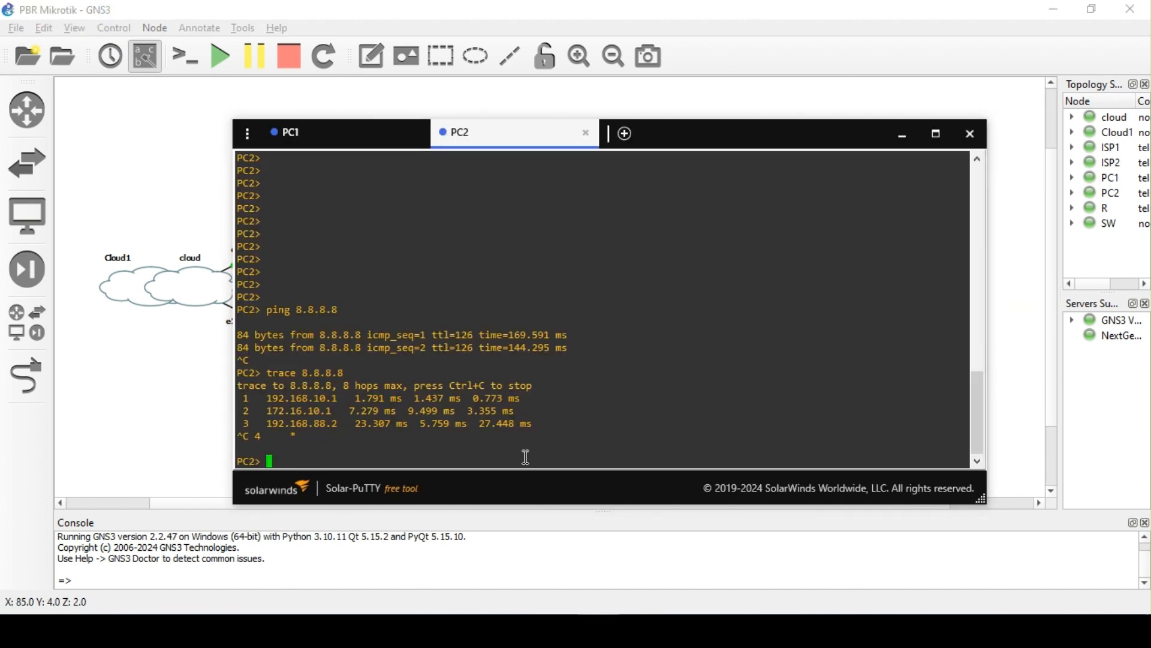
pyautogui.press('Up')
pyautogui.press('Return')
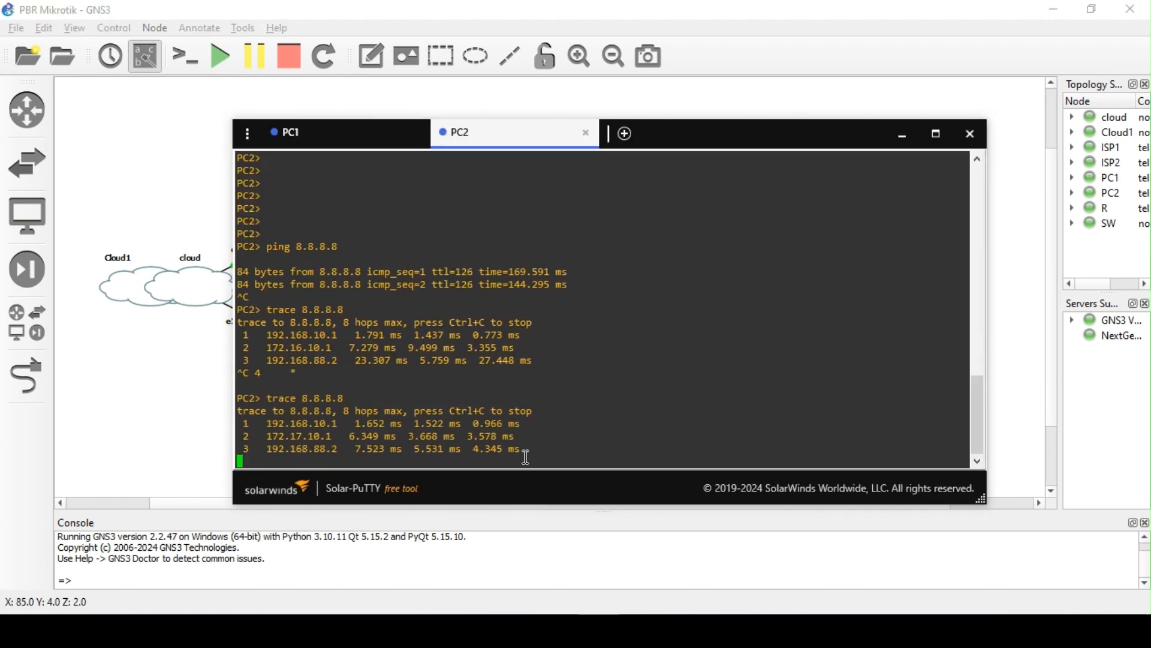
pyautogui.hotkey('ctrl', 'c')
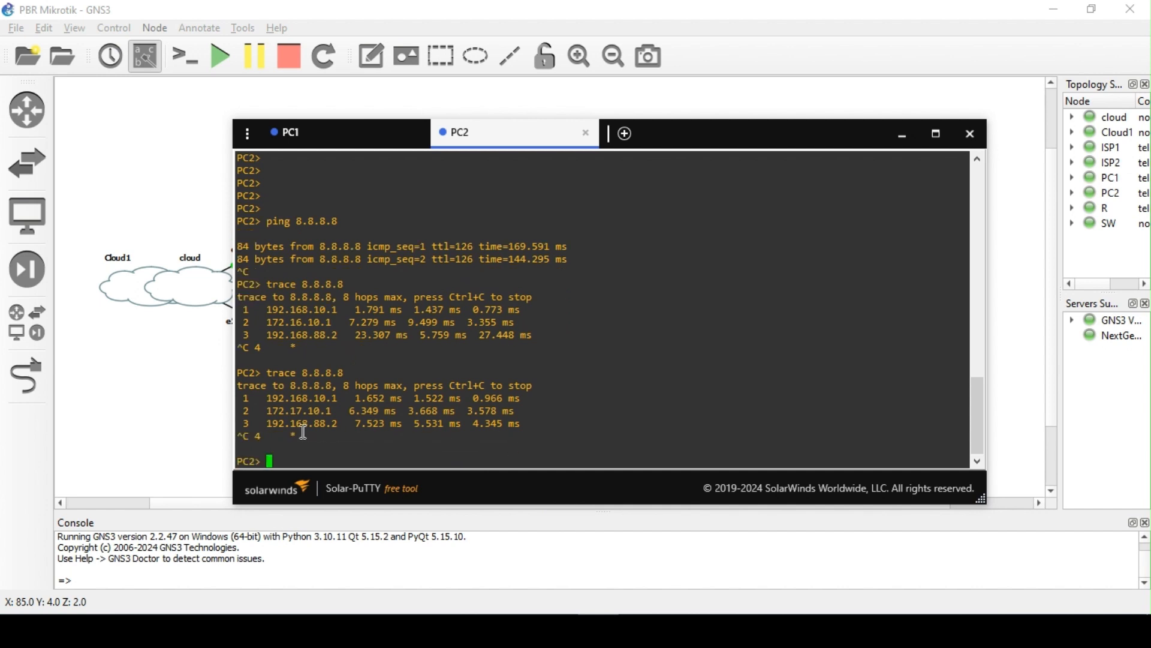
# - Run the trace to 8.8.8.8 again from PC1 and minimize the terminal
pyautogui.click(298, 133)
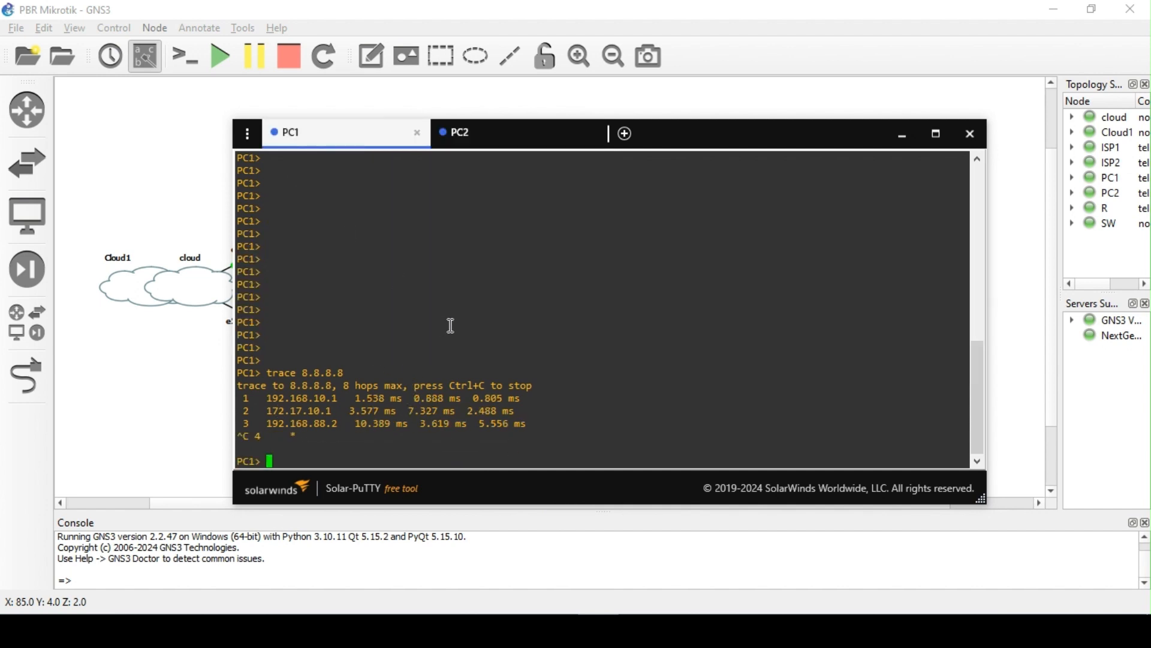
pyautogui.press('Up')
pyautogui.press('Return')
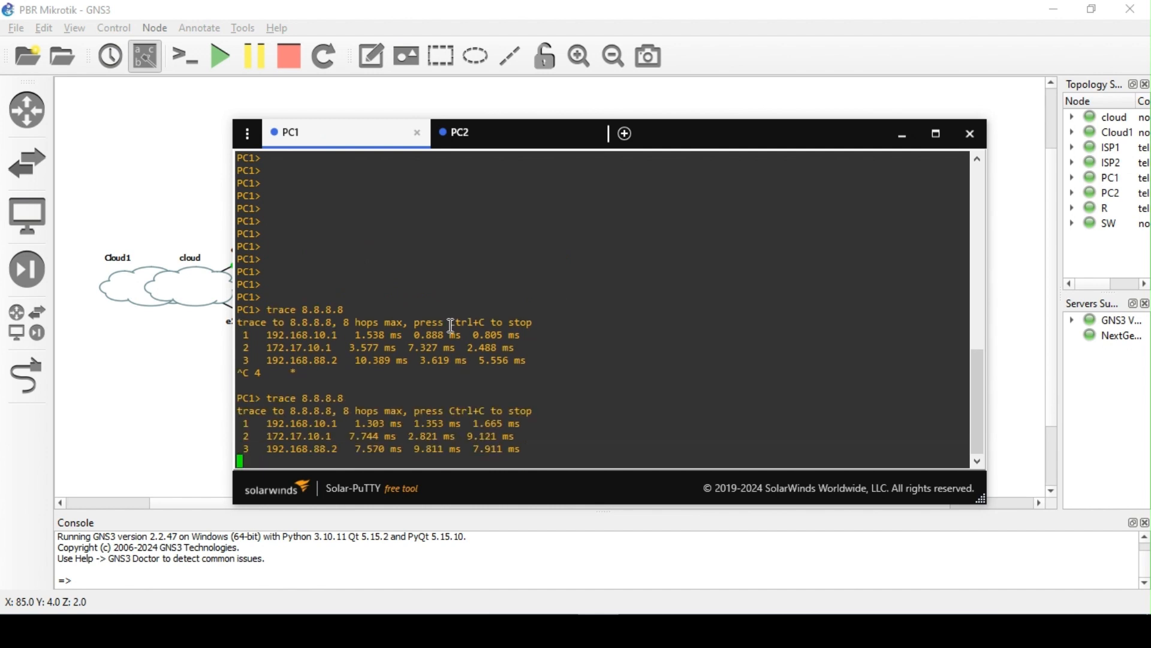
pyautogui.click(902, 134)
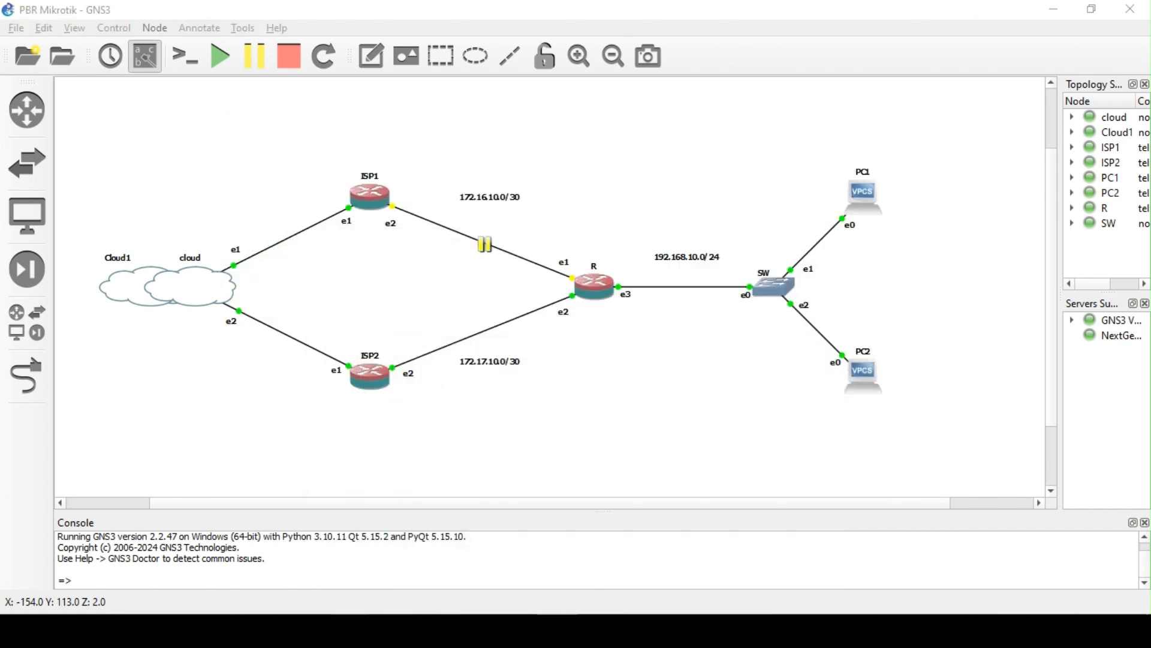
# - Close router R's WinBox session and the remaining WinBox login window
pyautogui.moveTo(349, 629)
pyautogui.moveTo(346, 576)
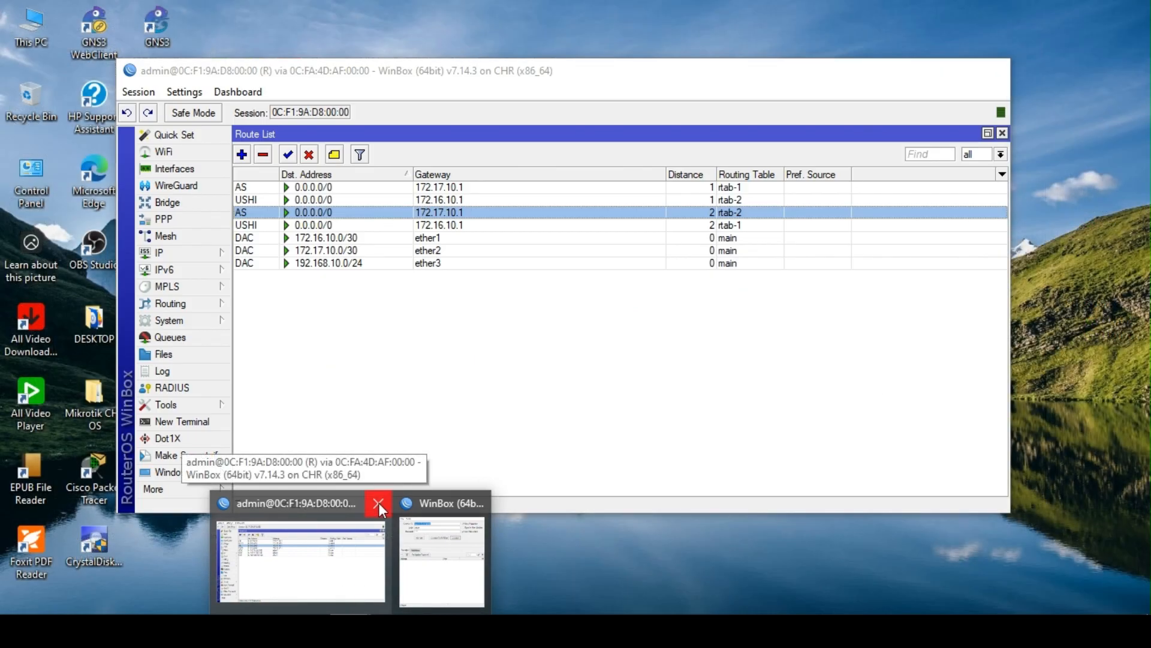
pyautogui.click(378, 502)
pyautogui.click(364, 537)
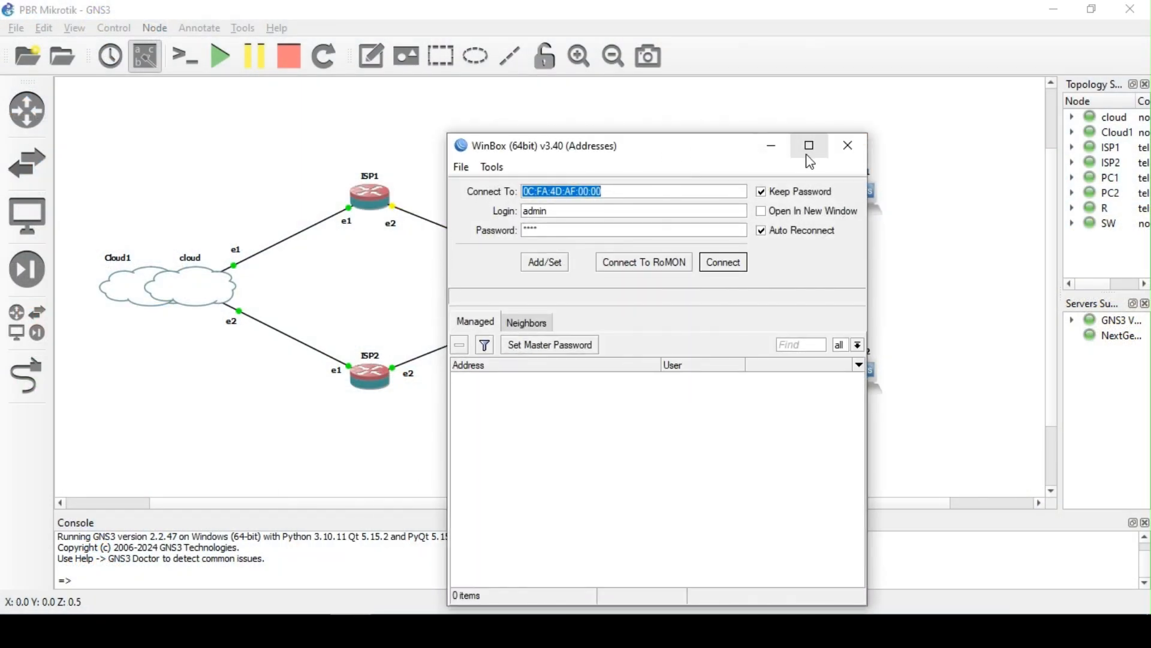
pyautogui.click(849, 147)
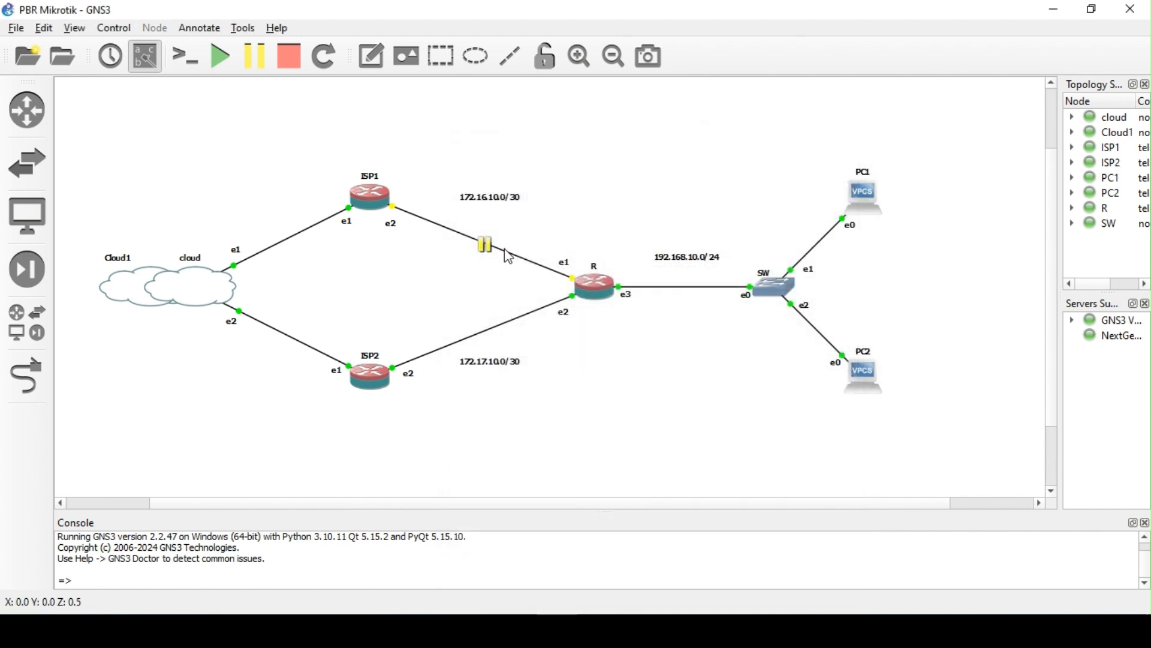
# - Resume the suspended link between ISP1 and R in the topology
pyautogui.rightClick(504, 252)
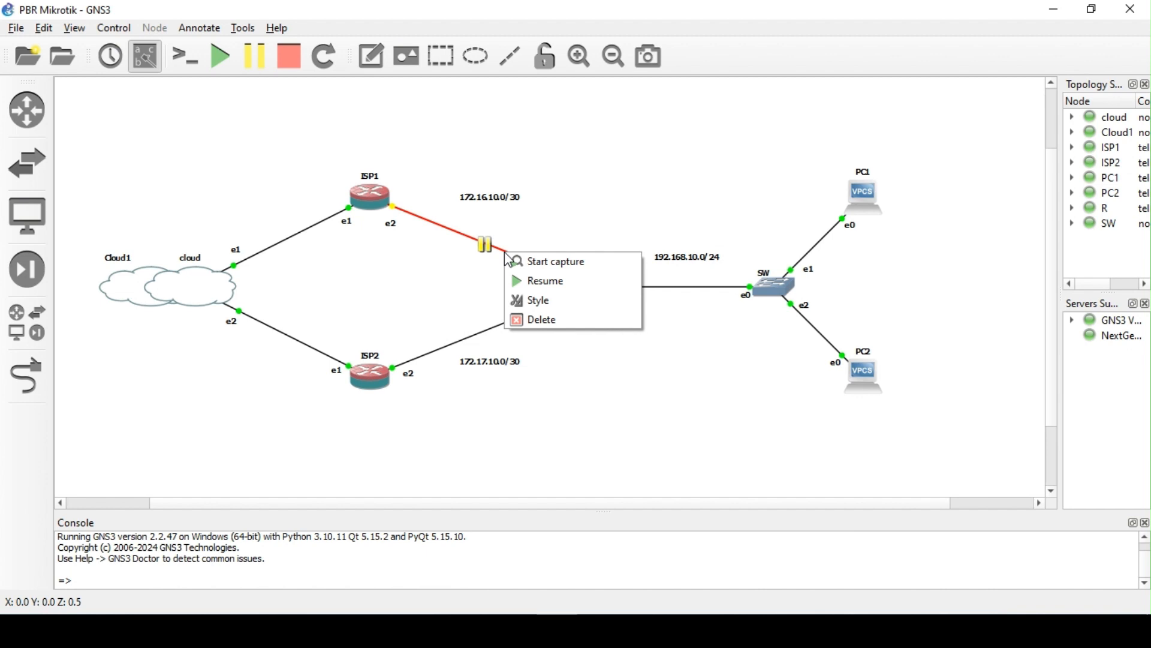
pyautogui.click(548, 282)
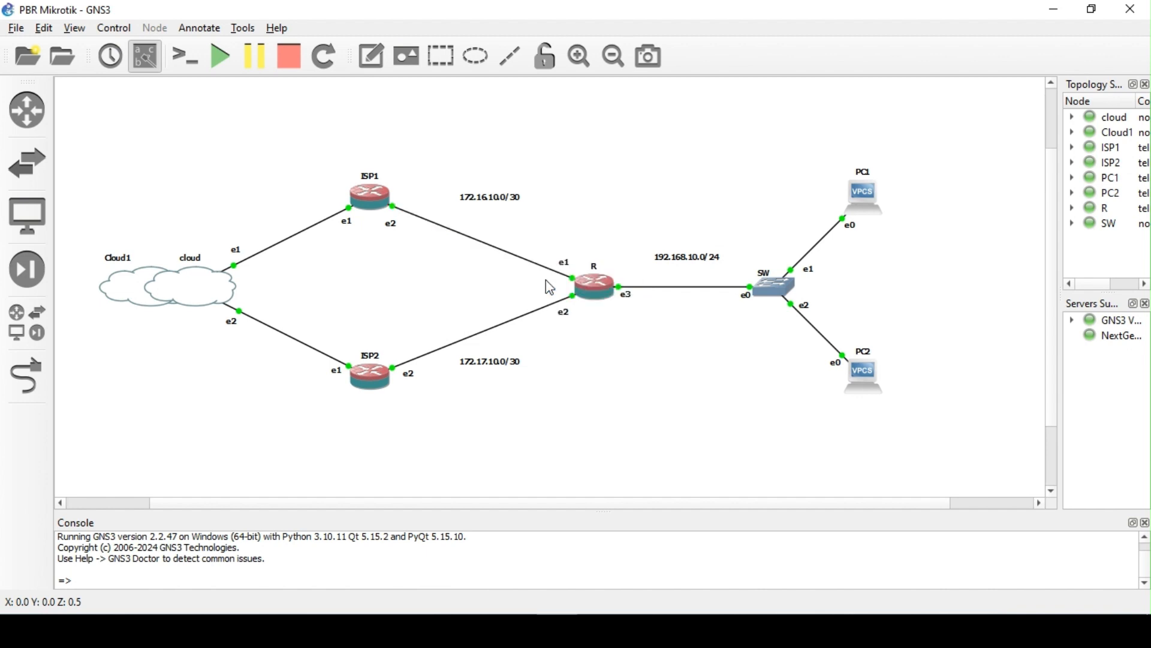
# - Suspend the link between ISP2 and R in the topology and bring up the WinBox login window
pyautogui.rightClick(519, 319)
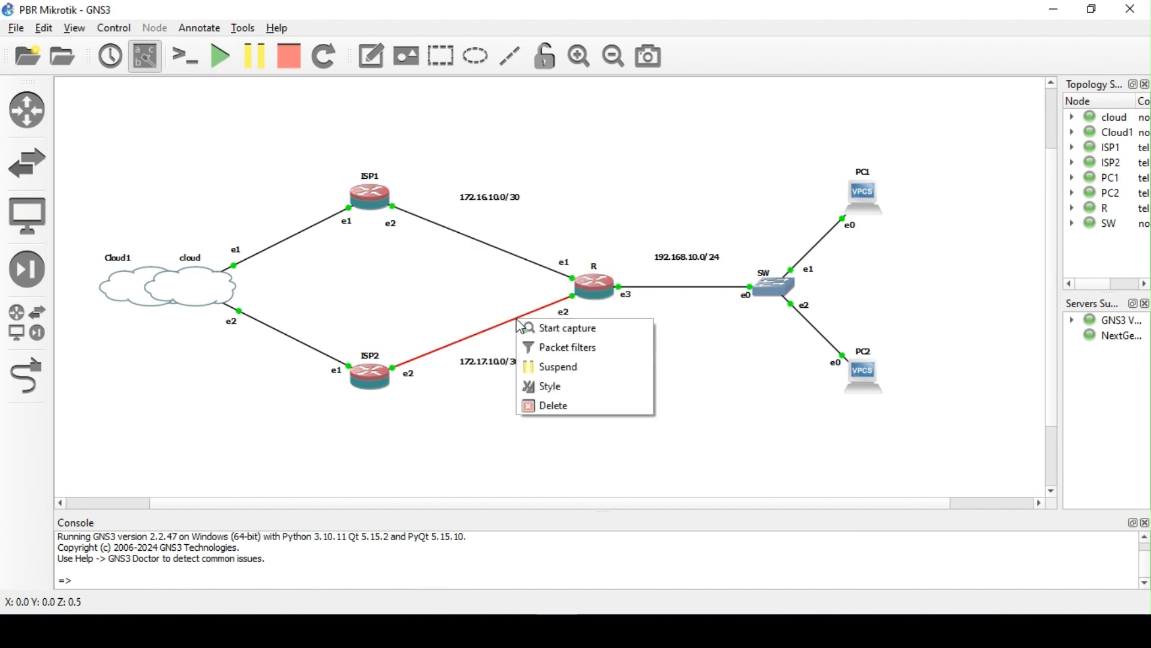
pyautogui.click(548, 367)
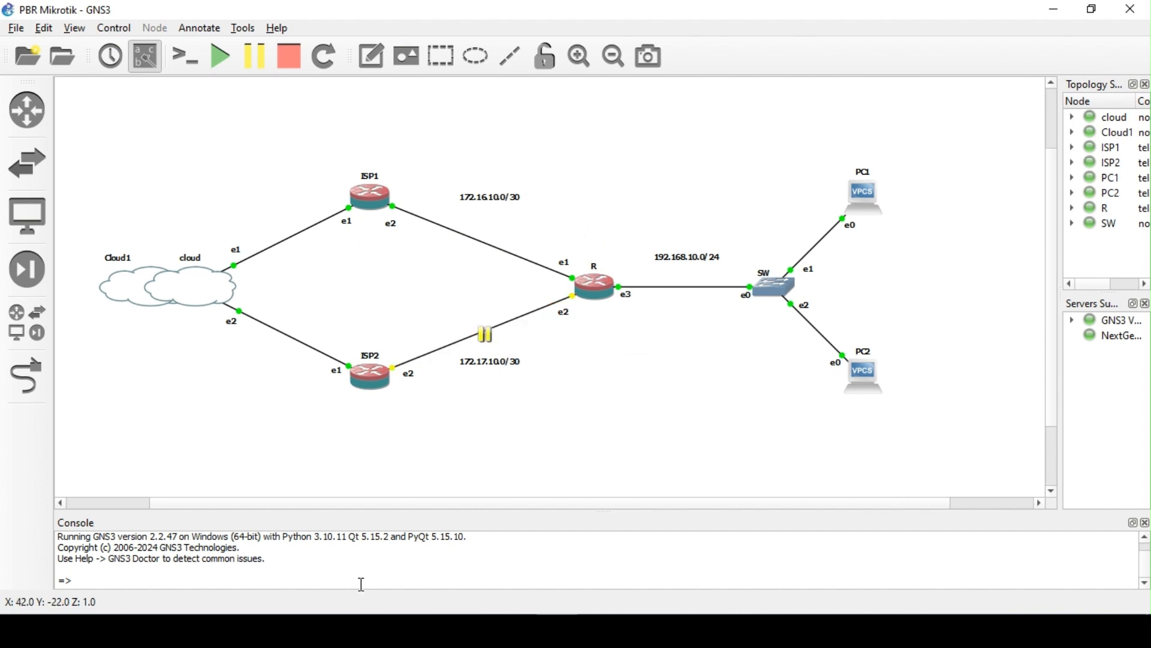
pyautogui.click(350, 630)
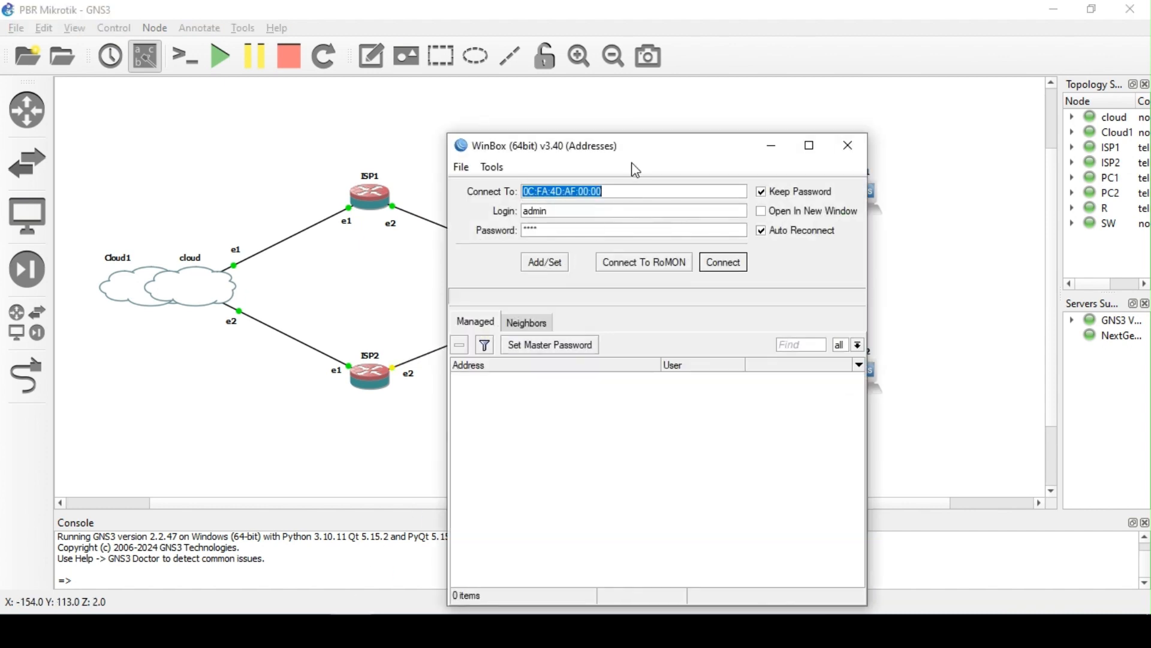
pyautogui.moveTo(631, 149); pyautogui.dragTo(487, 64)
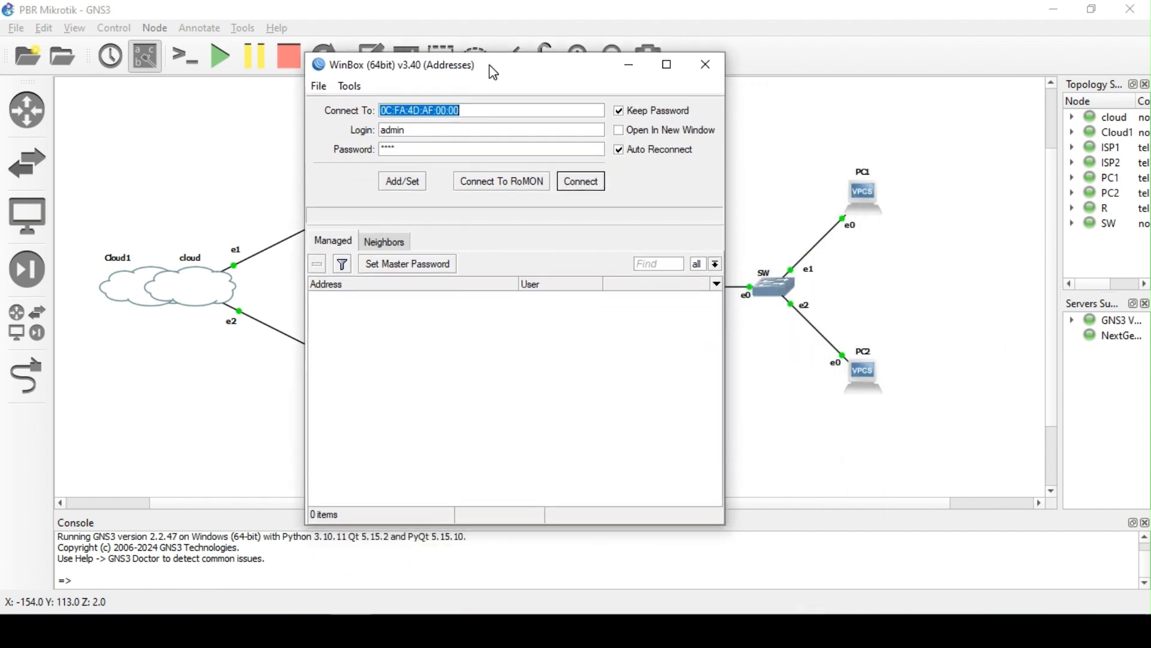
# - Connect to RoMON through the neighbor ISP1 and open a WinBox session to router R from the RoMON neighbors
pyautogui.click(375, 245)
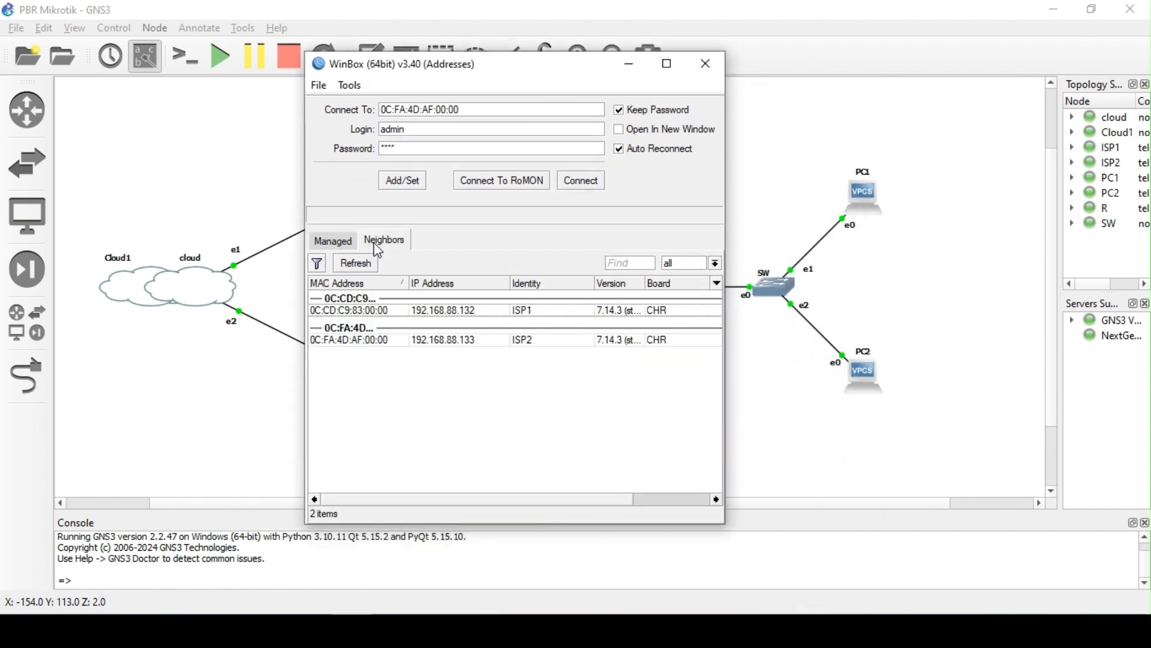
pyautogui.click(377, 321)
pyautogui.moveTo(468, 67); pyautogui.dragTo(744, 125)
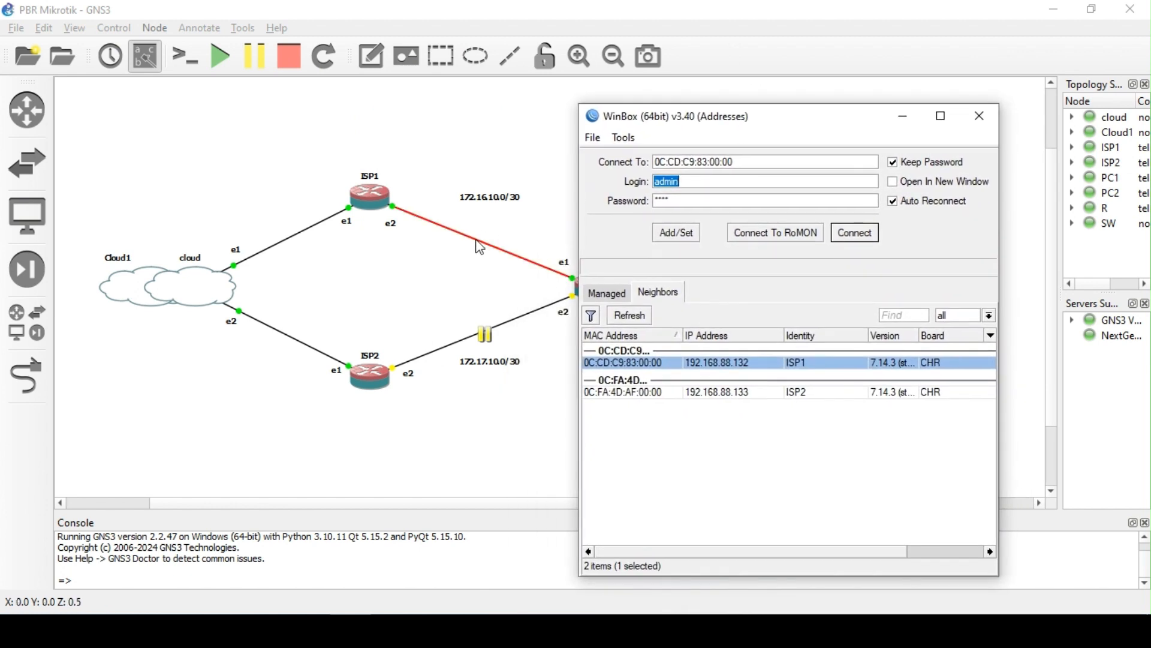
pyautogui.moveTo(726, 114); pyautogui.dragTo(465, 84)
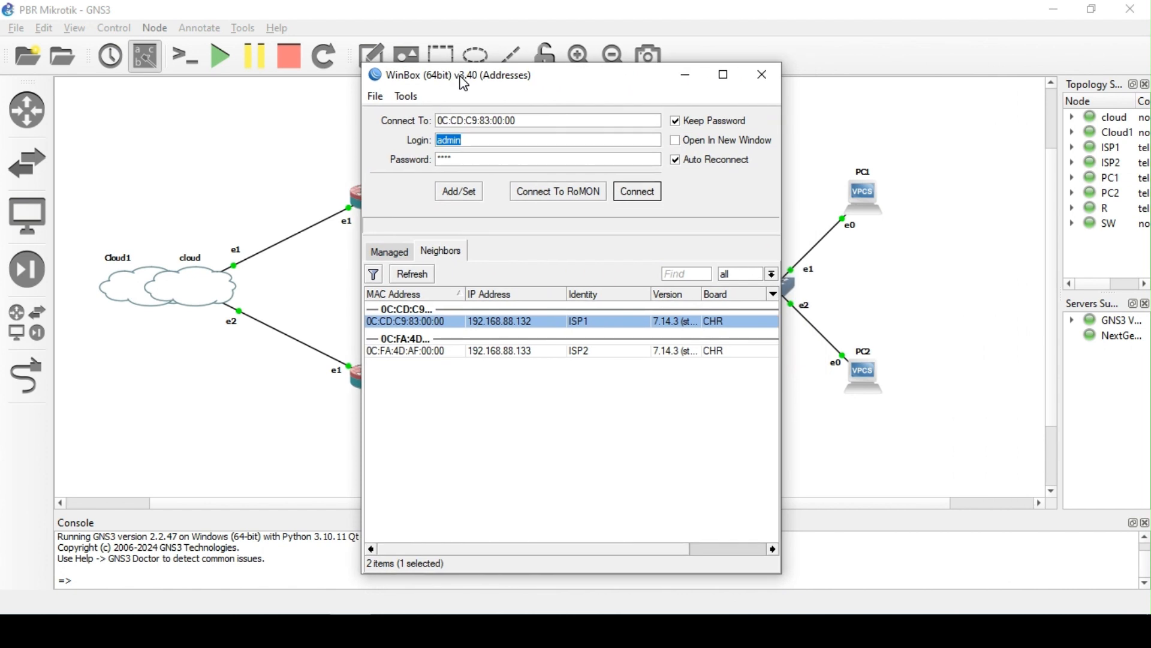
pyautogui.click(570, 197)
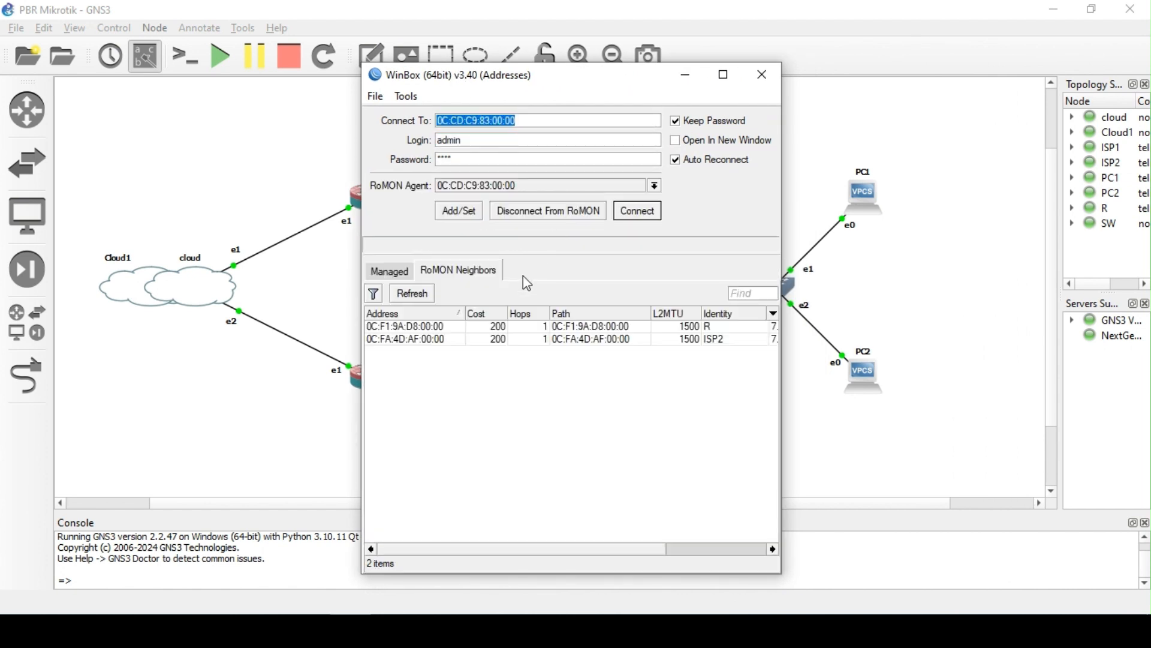
pyautogui.click(439, 327)
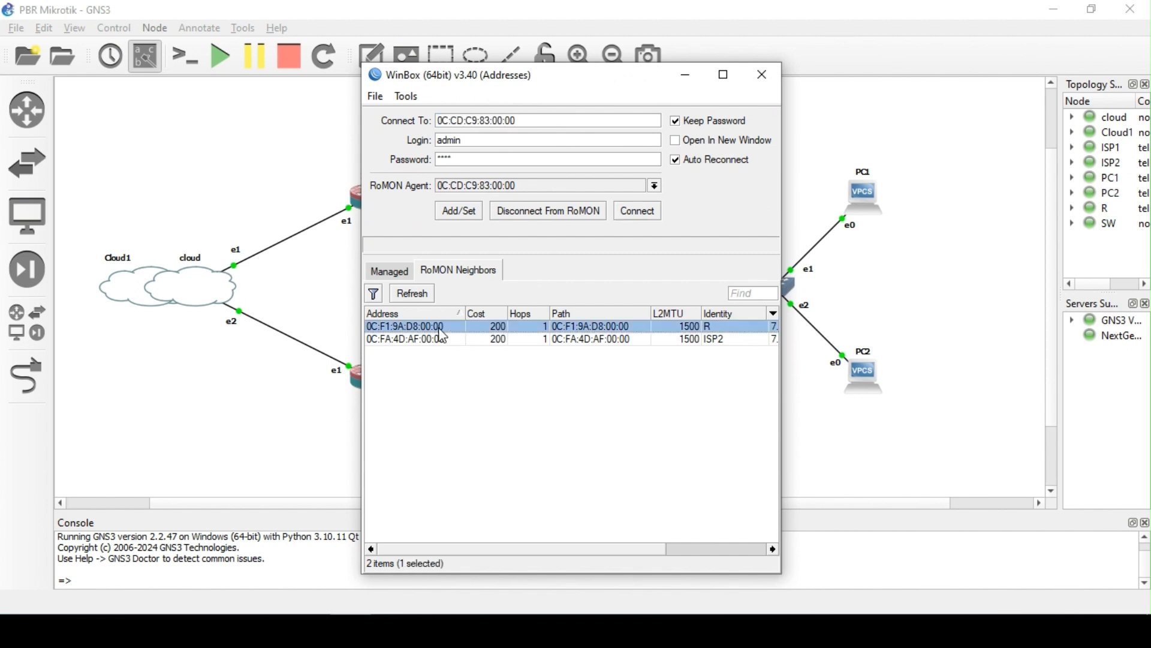
pyautogui.click(637, 217)
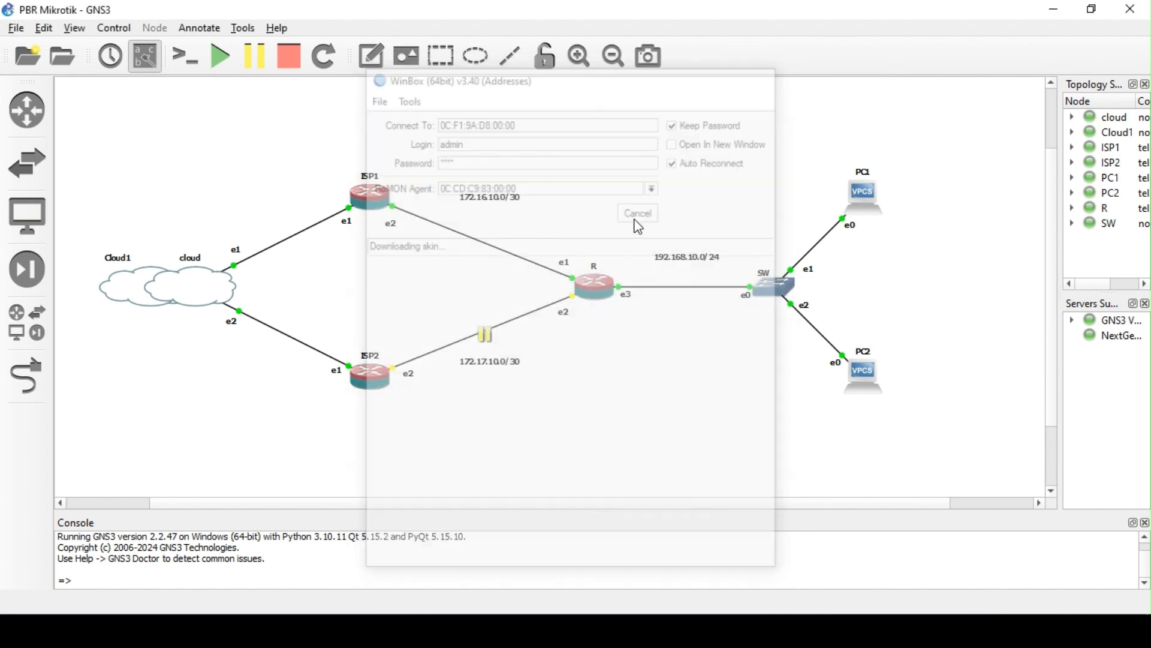
pyautogui.moveTo(722, 86); pyautogui.dragTo(570, 74)
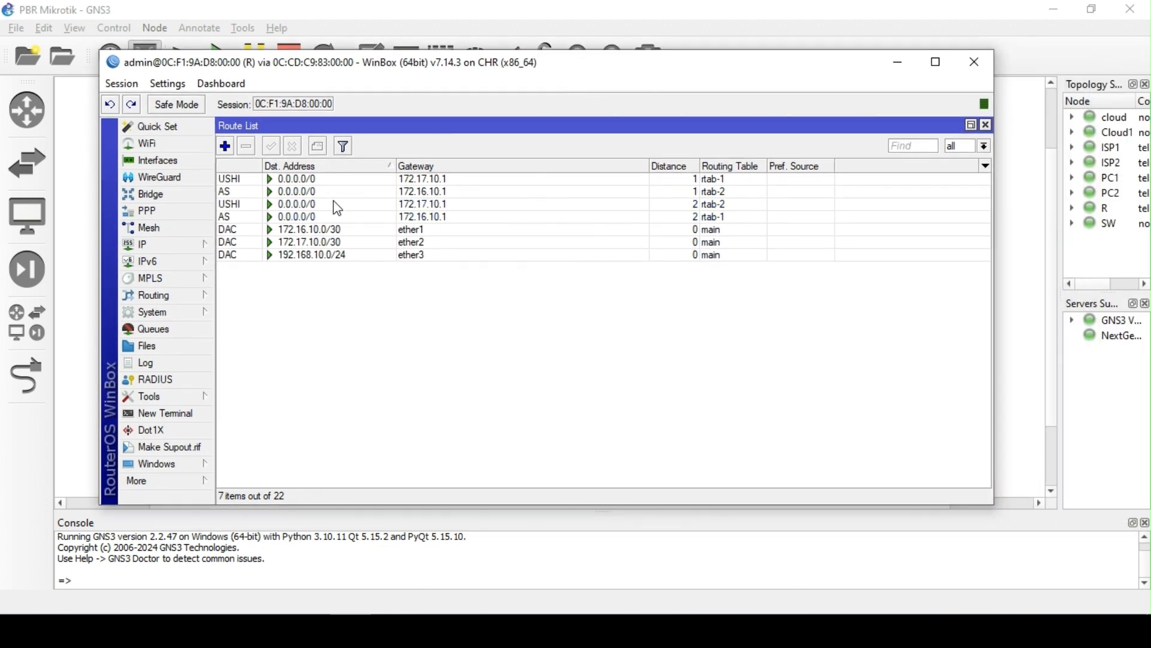
# - Check the status of the primary and backup default routes for rtab-1 and rtab-2 in R's route list
pyautogui.click(292, 209)
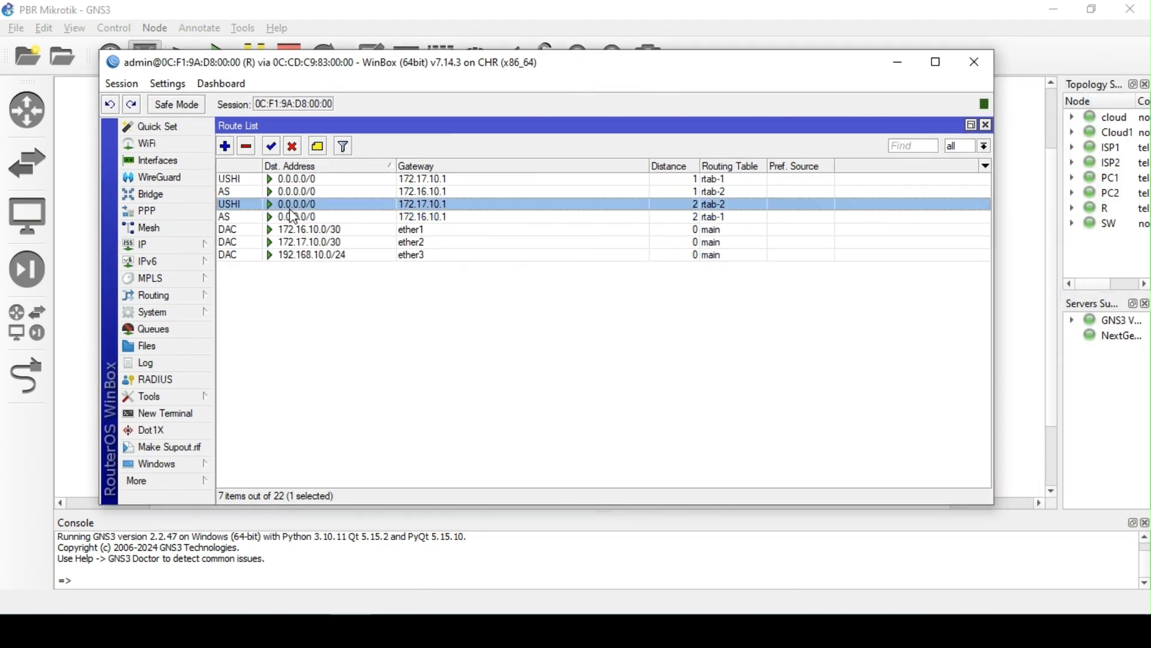
pyautogui.click(276, 181)
pyautogui.click(283, 205)
pyautogui.click(284, 192)
pyautogui.click(289, 218)
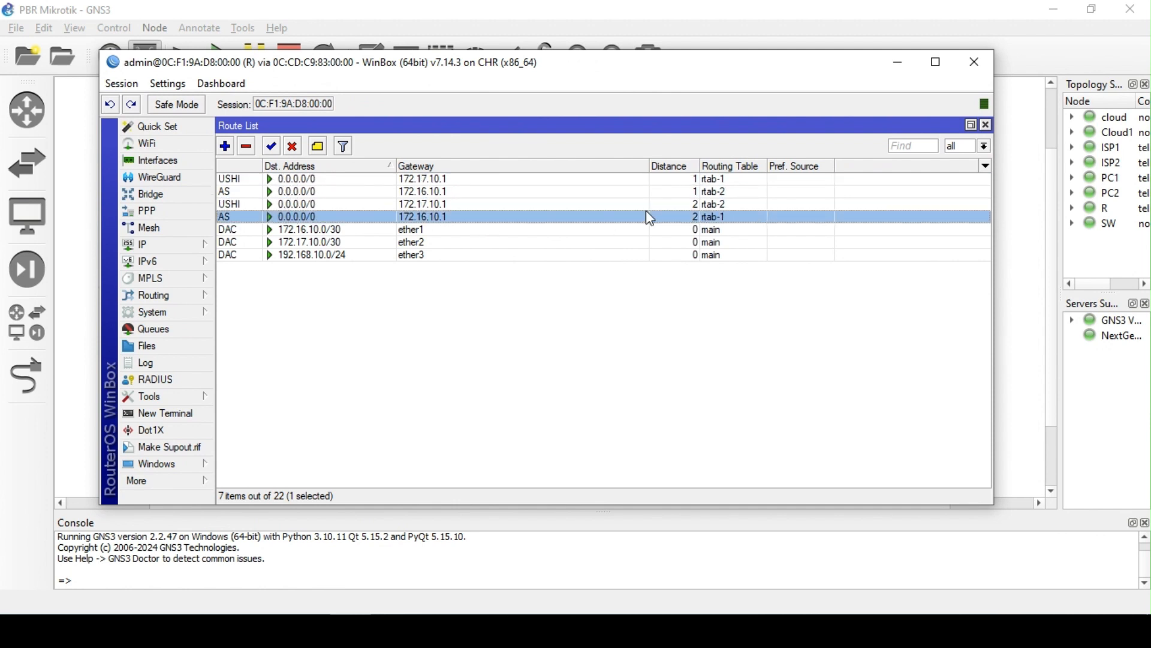
# - Run the trace to 8.8.8.8 again from PC1 with the ISP2 link suspended and stop it after the third hop
pyautogui.click(619, 610)
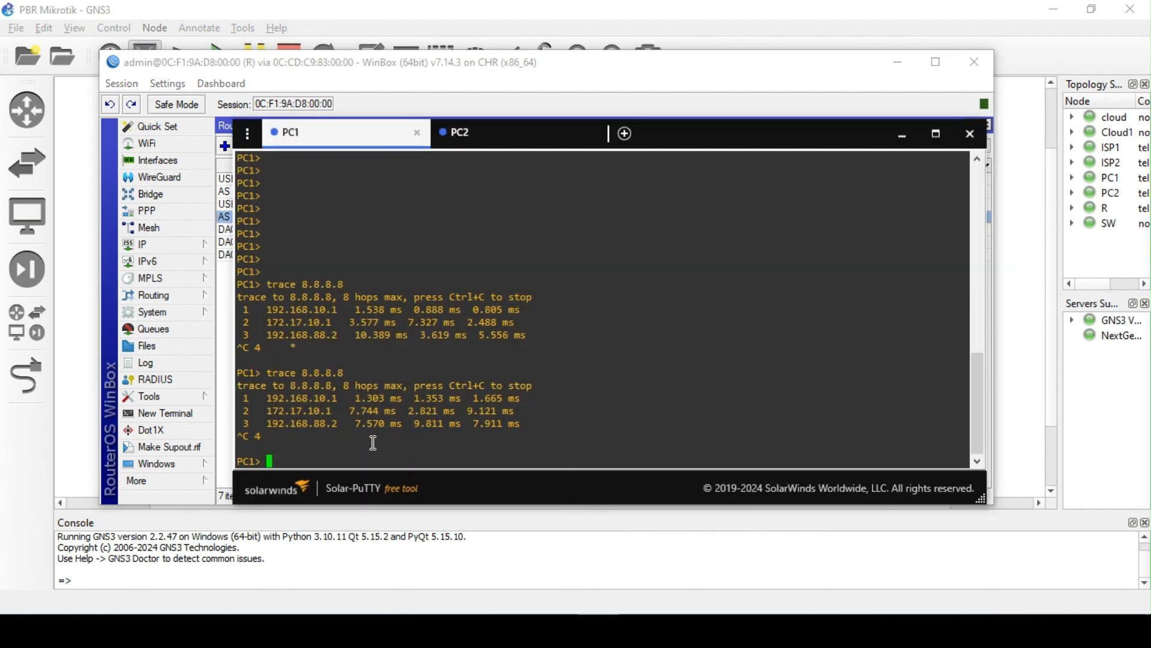
pyautogui.click(1024, 311)
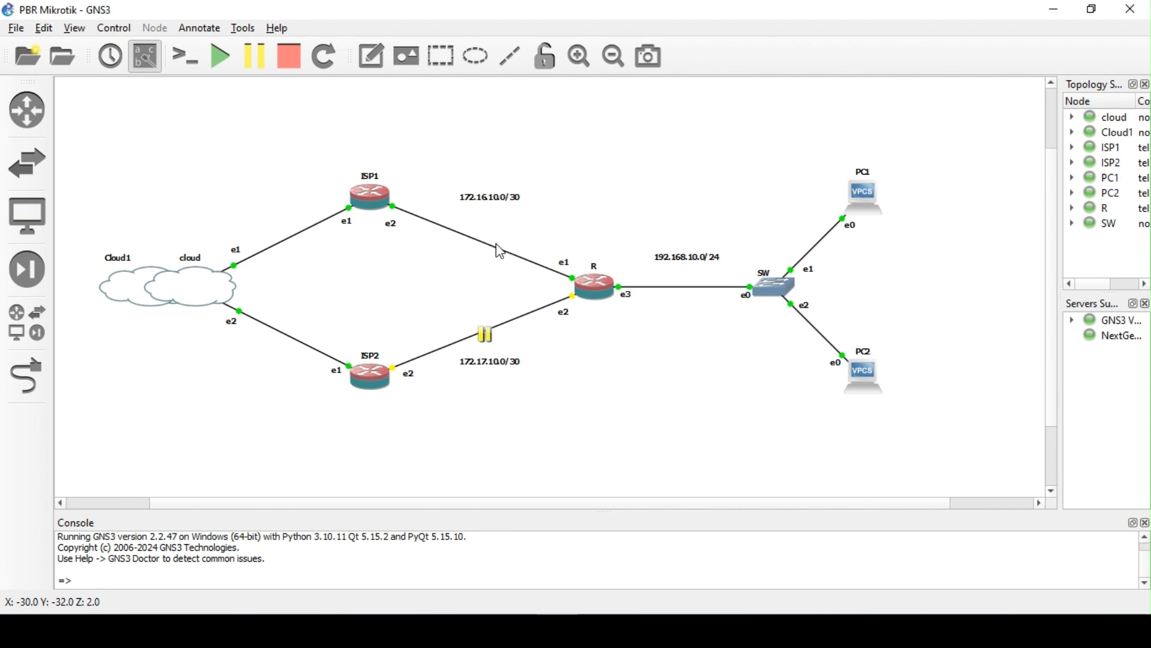
pyautogui.click(598, 625)
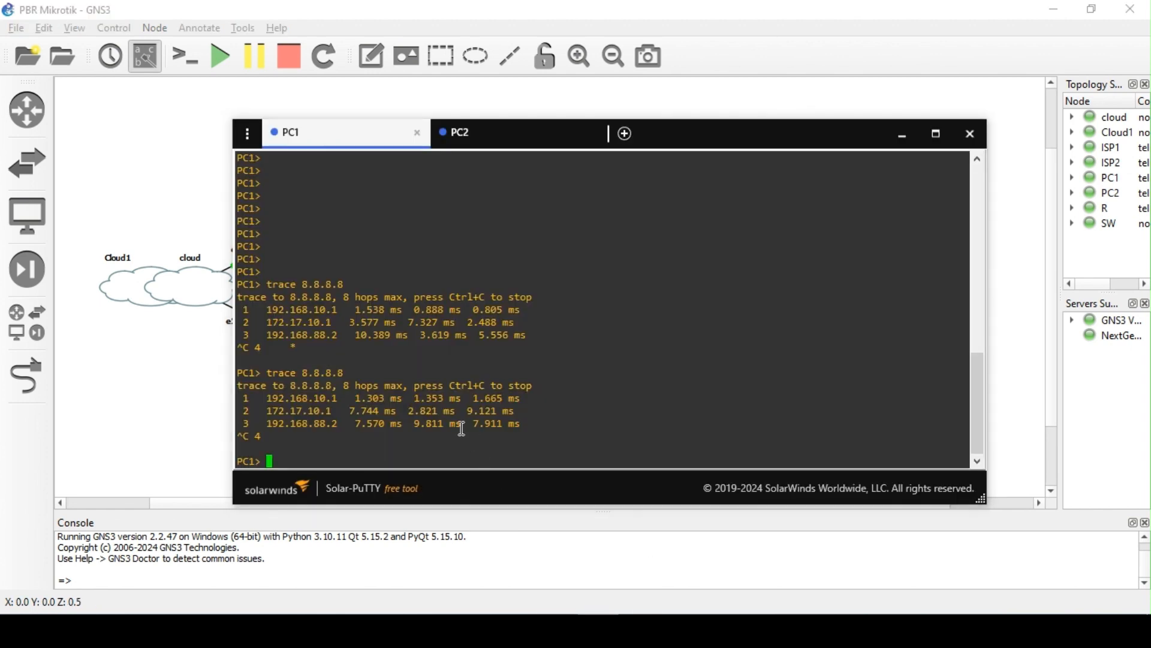
pyautogui.press('Up')
pyautogui.press('Return')
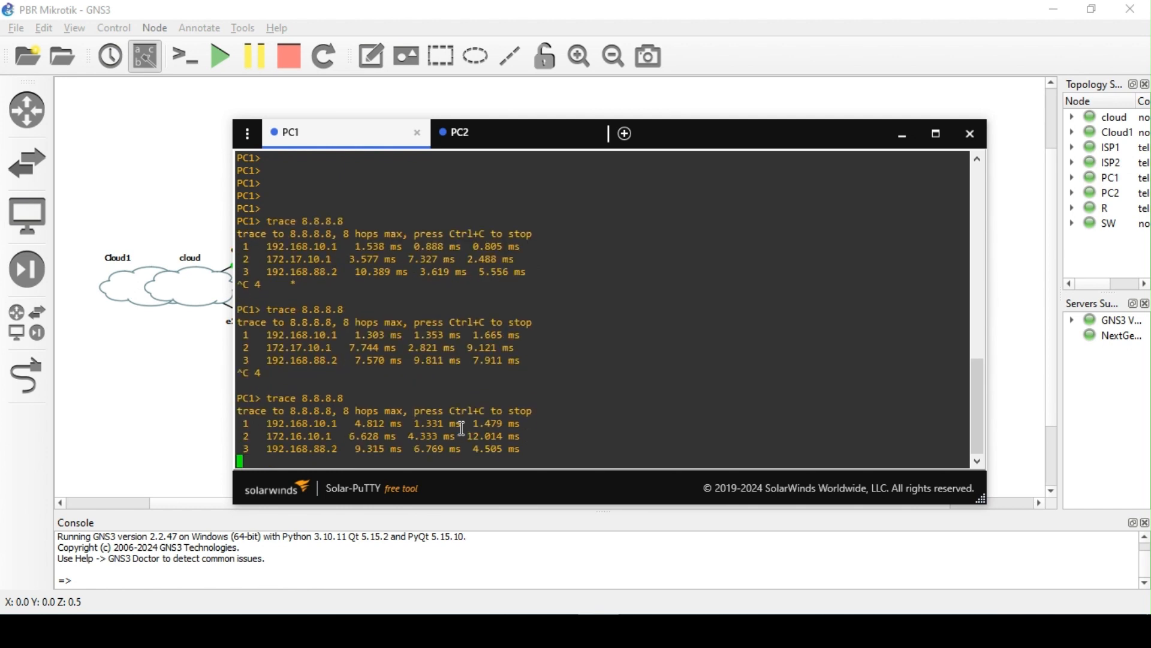
pyautogui.hotkey('ctrl', 'c')
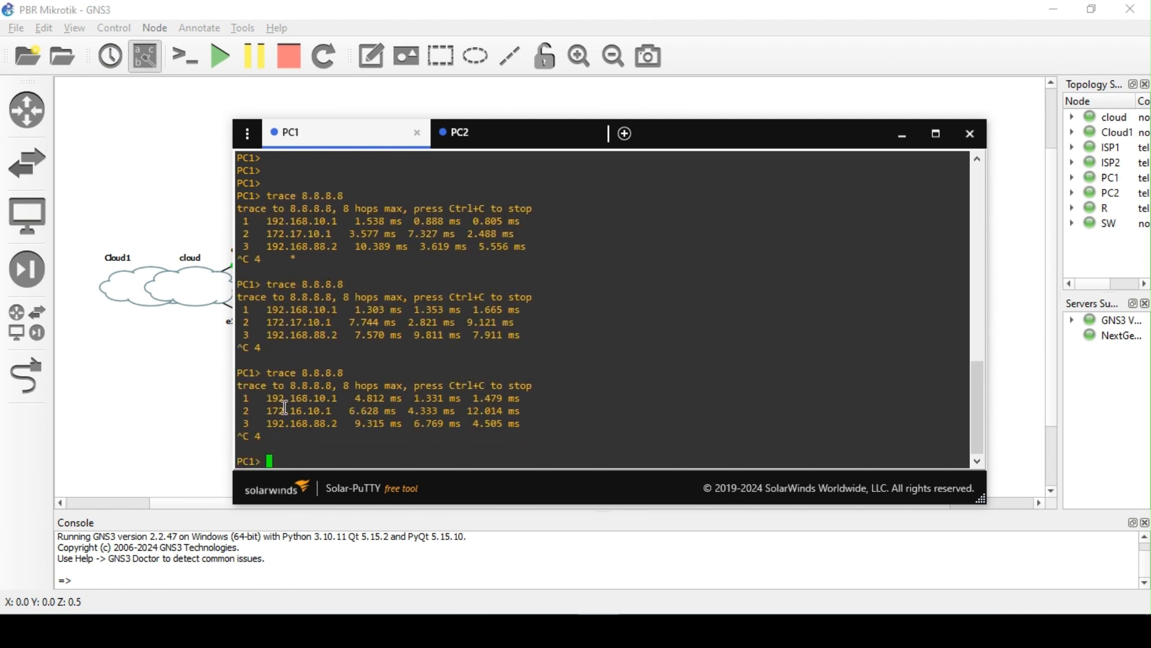
# - Run the trace to 8.8.8.8 again from PC2, stop it after the third hop and return to the topology
pyautogui.click(489, 133)
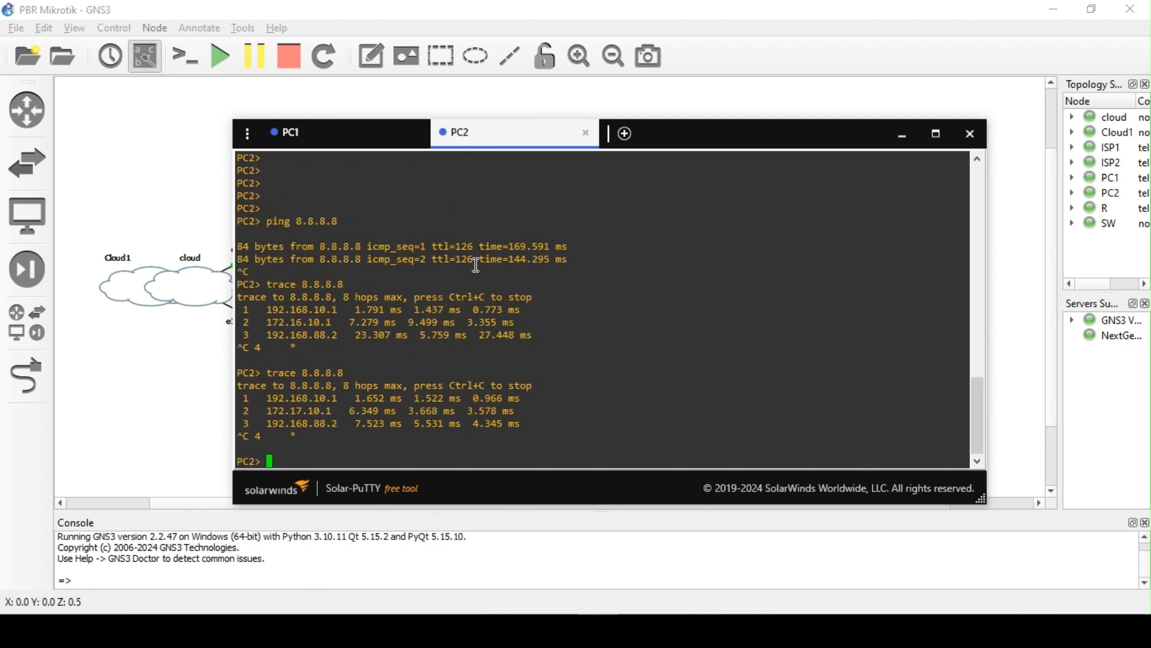
pyautogui.press('Up')
pyautogui.press('Return')
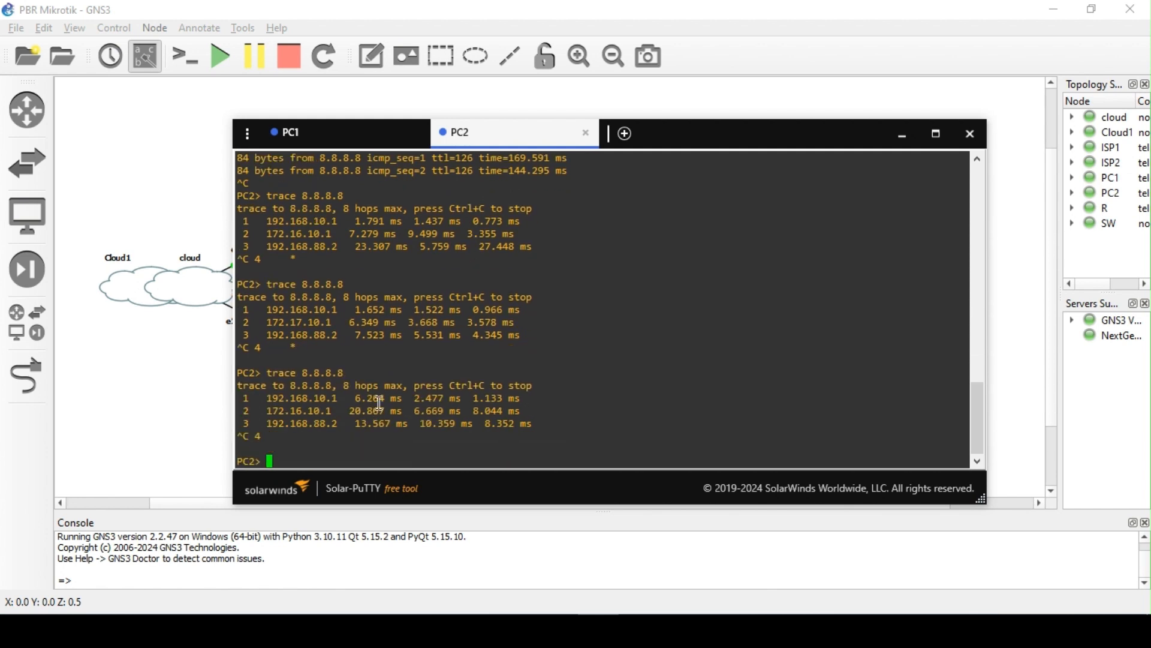
pyautogui.click(1015, 273)
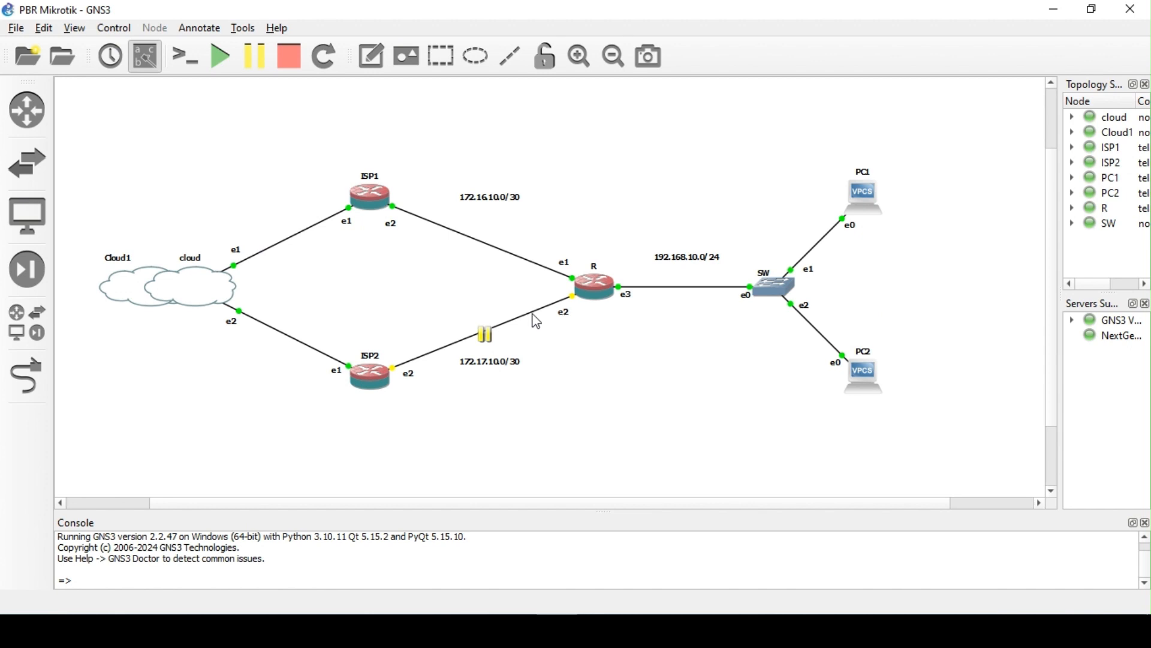
# - Close router R's WinBox session and resume the suspended link between ISP2 and R
pyautogui.click(557, 630)
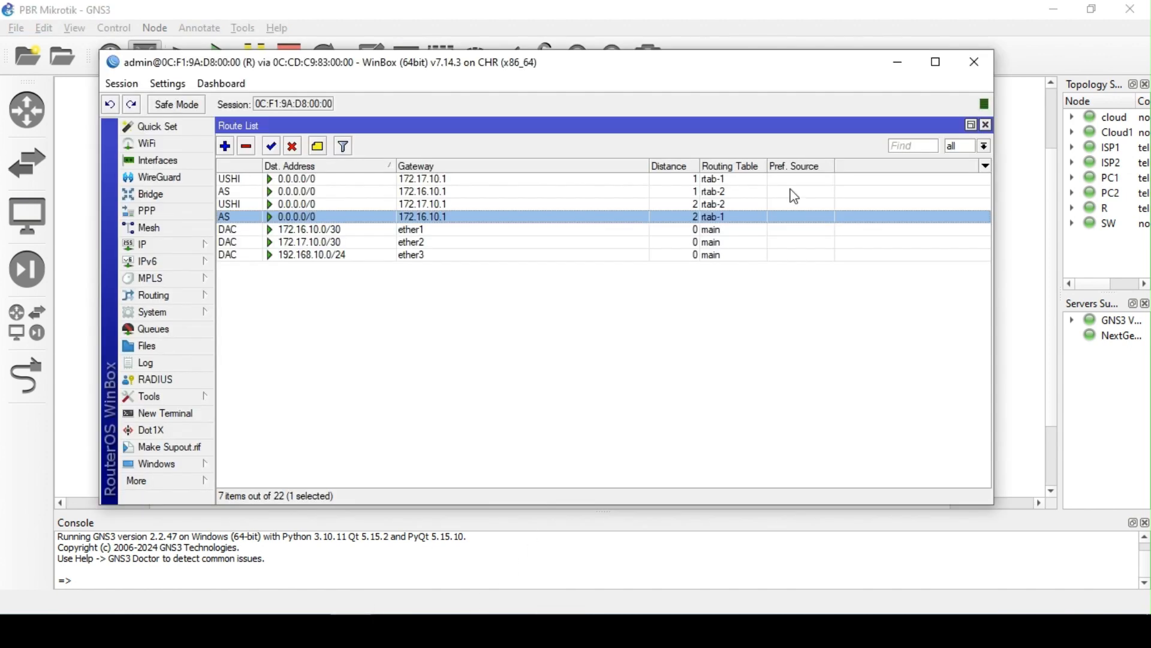
pyautogui.click(983, 60)
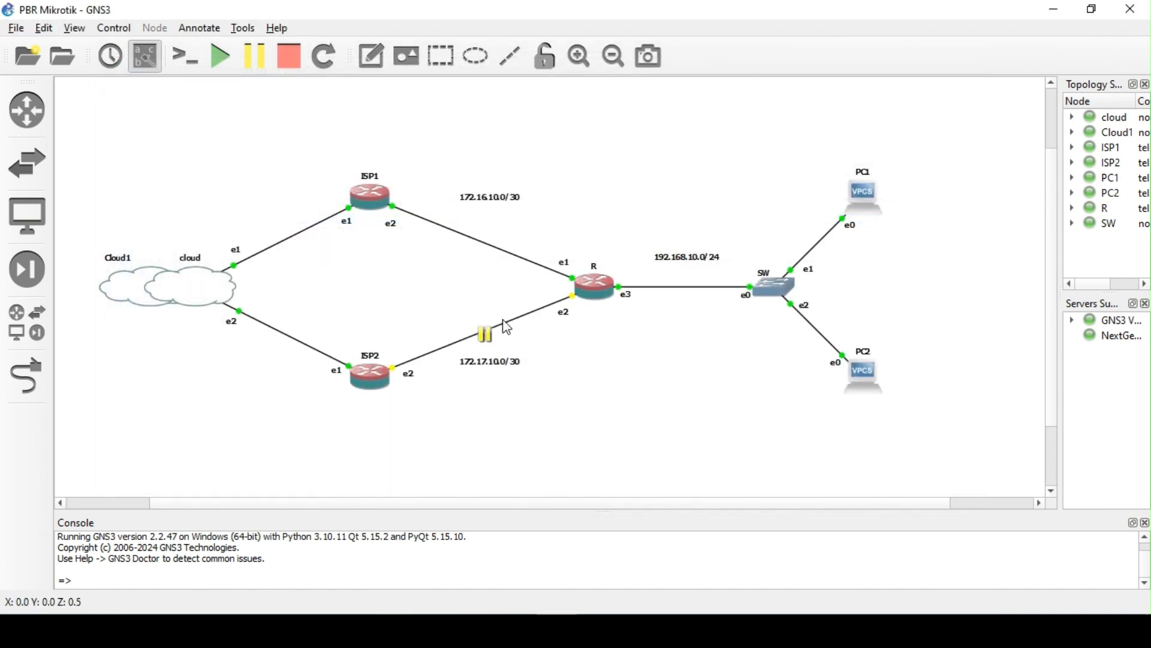
pyautogui.rightClick(503, 326)
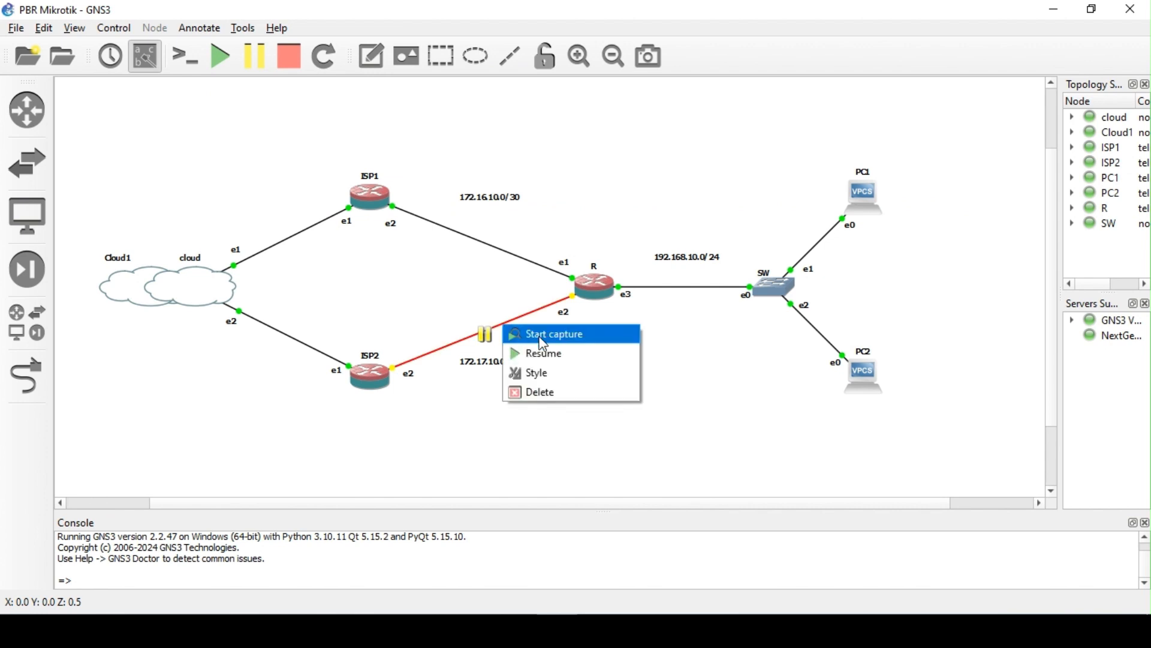
pyautogui.click(552, 354)
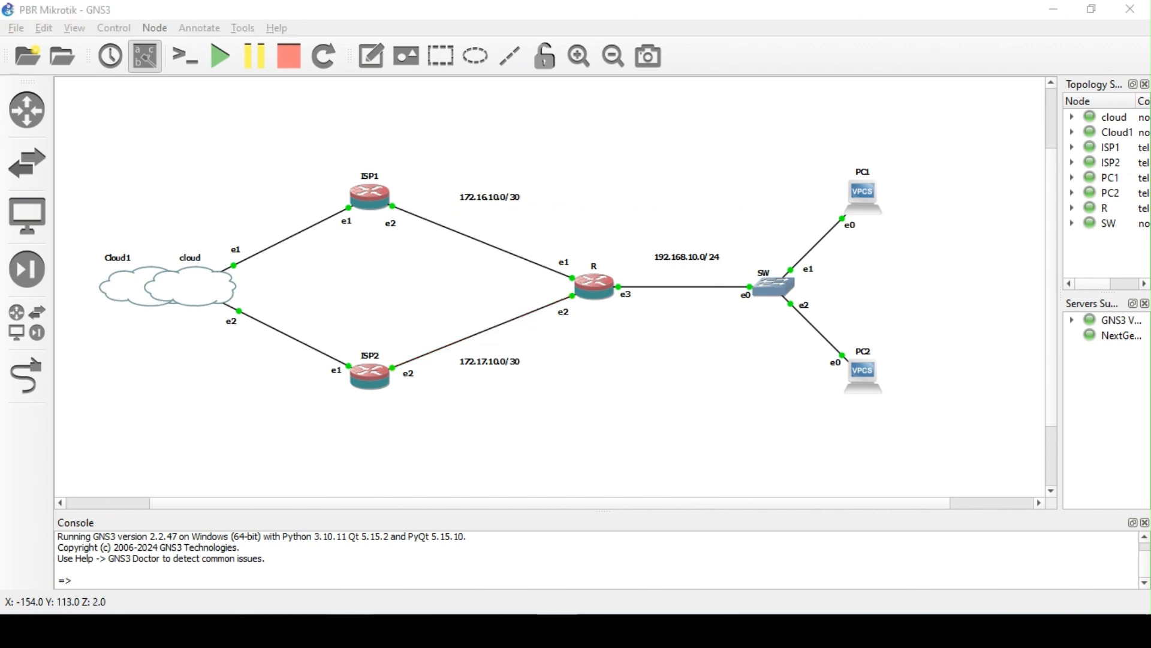
# - Reconnect to router R in WinBox over RoMON, using ISP1 as the RoMON agent
pyautogui.moveTo(568, 84); pyautogui.dragTo(360, 65)
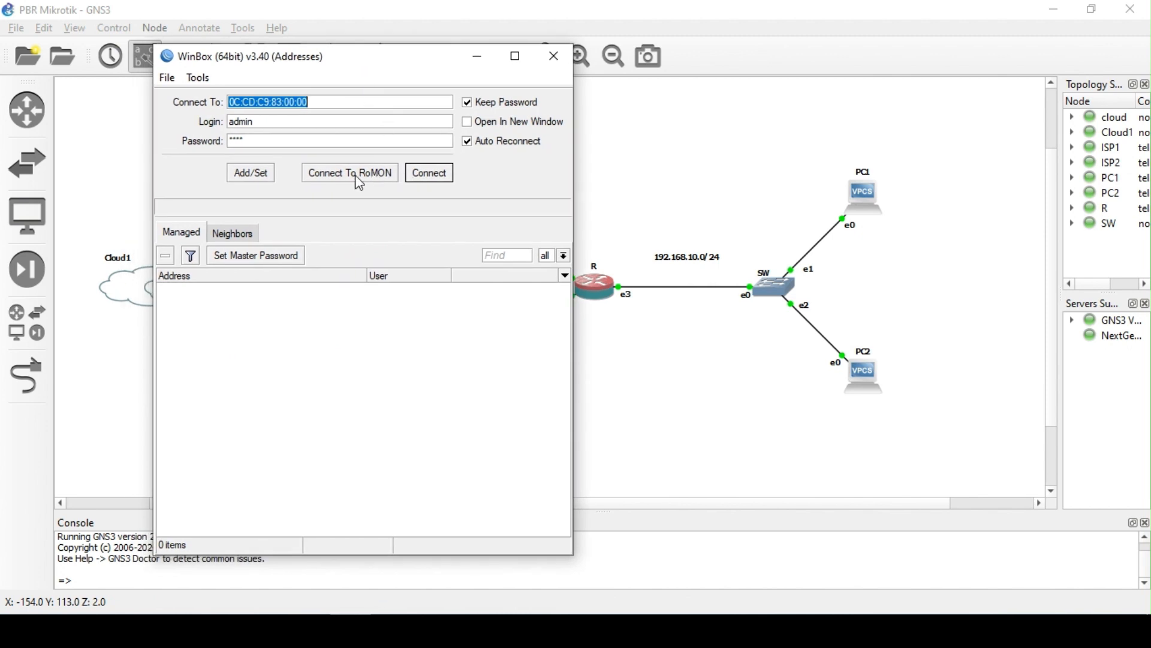
pyautogui.click(247, 240)
pyautogui.click(249, 303)
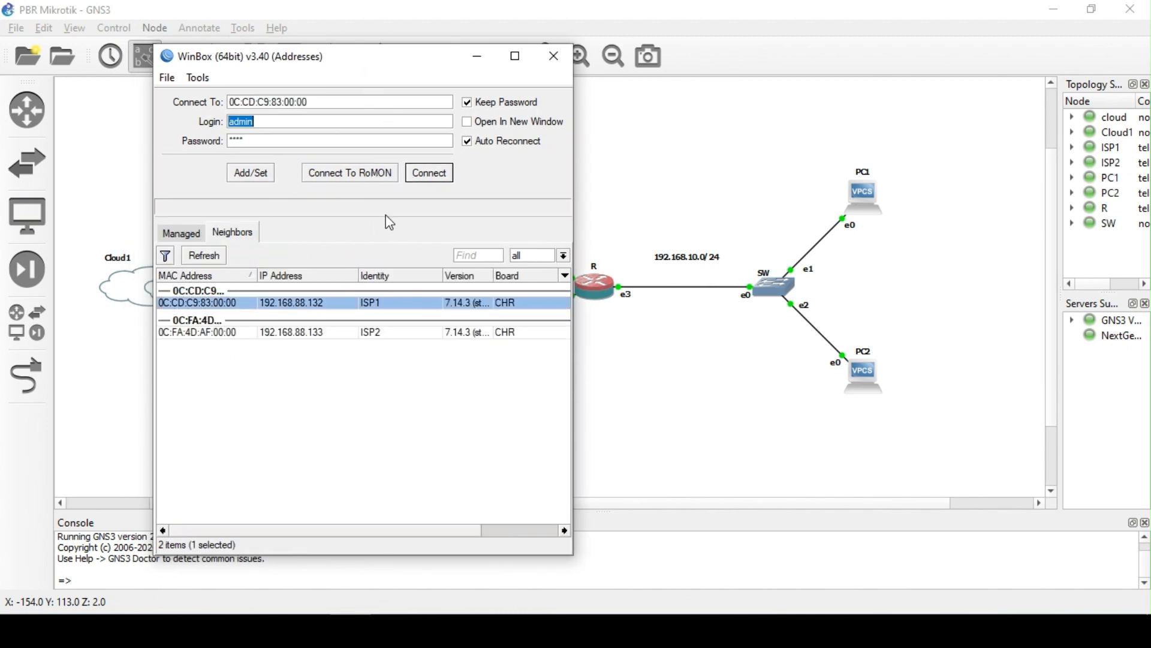
pyautogui.click(431, 177)
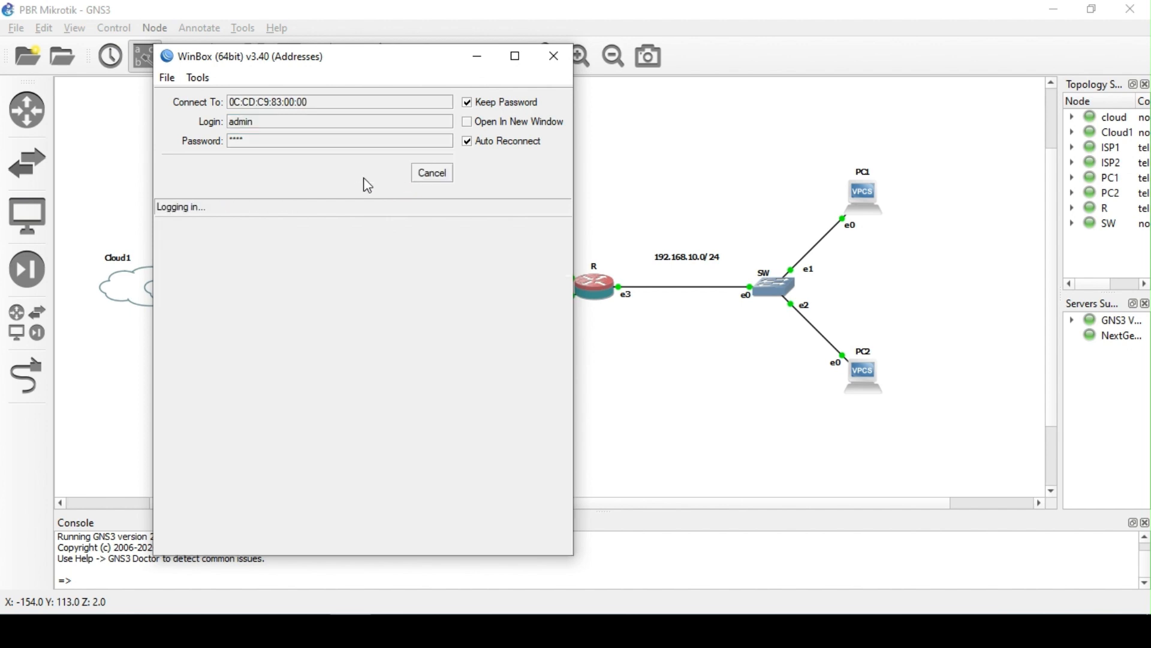
pyautogui.click(305, 309)
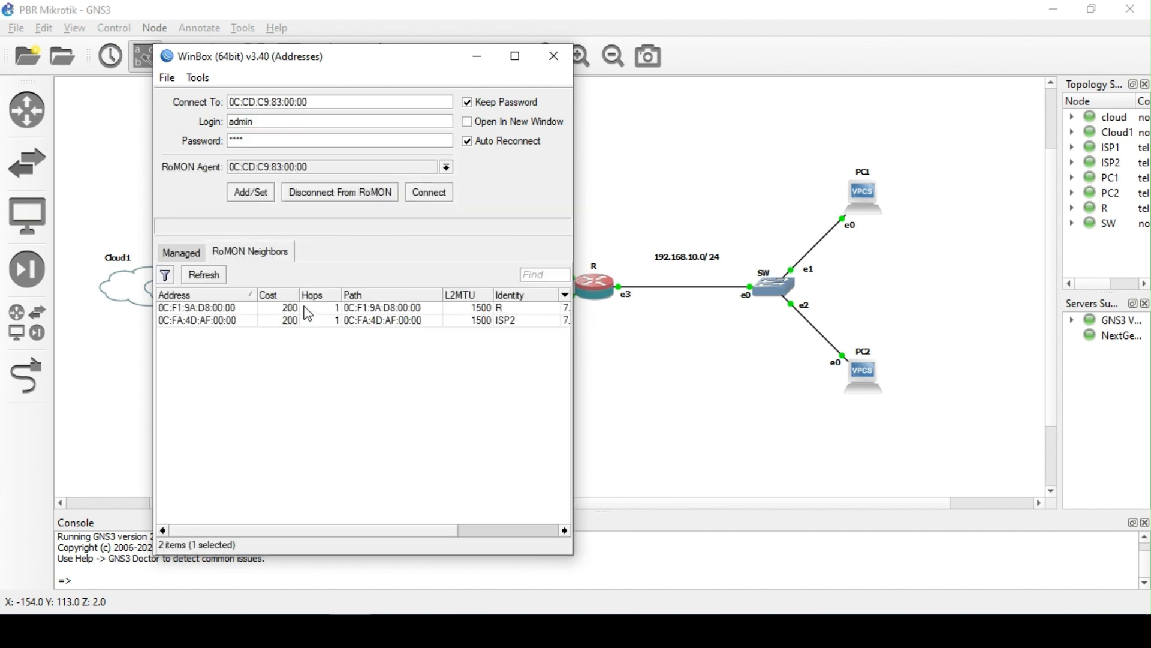
pyautogui.click(430, 192)
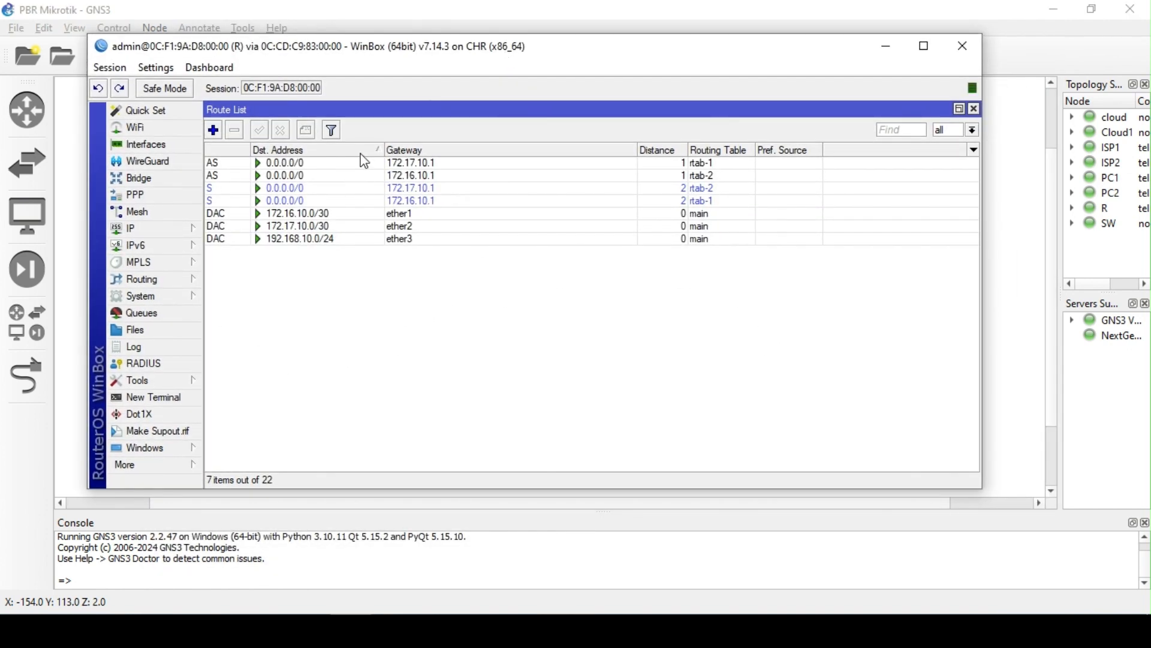
# - Examine the distance-1 default routes via 172.17.10.1 and 172.16.10.1 in R's route list, and minimize WinBox
pyautogui.click(410, 163)
pyautogui.click(411, 175)
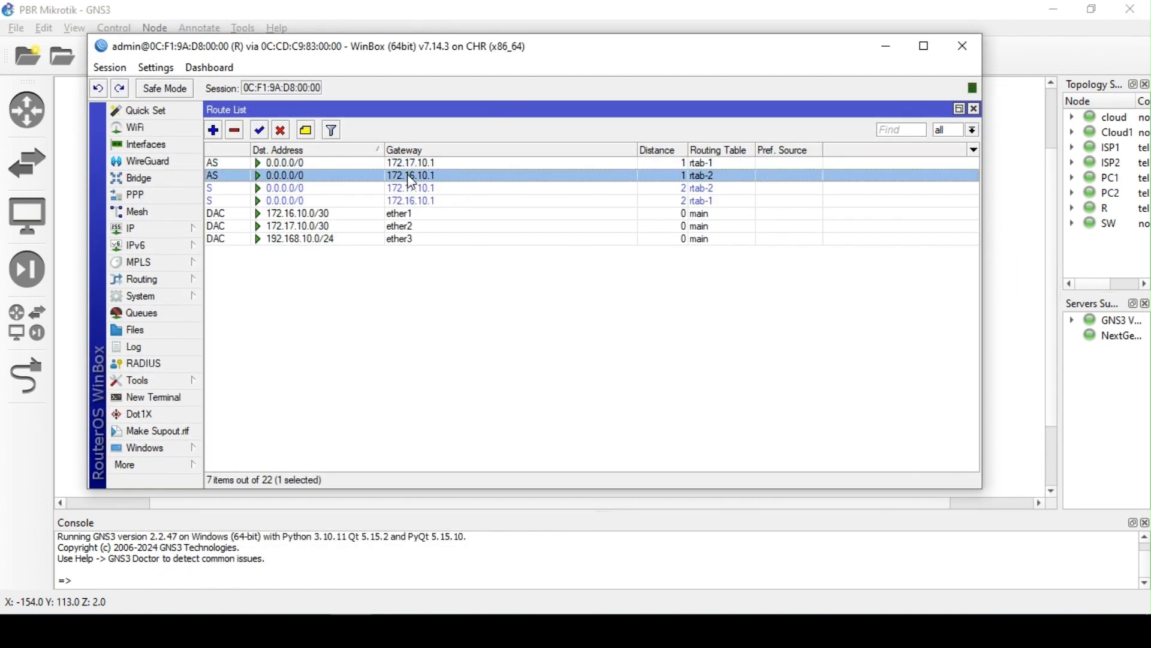
pyautogui.click(413, 163)
pyautogui.click(413, 176)
pyautogui.click(886, 49)
# - Run the trace to 8.8.8.8 from PC1 with both ISP links active and stop it
pyautogui.click(595, 627)
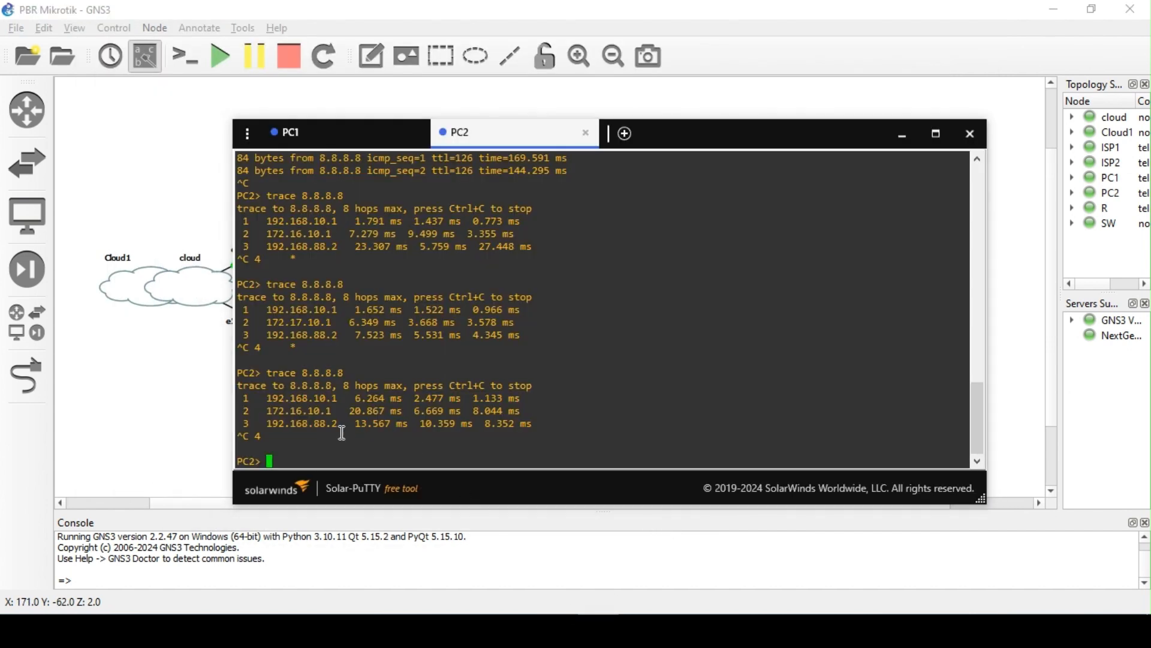
pyautogui.click(317, 137)
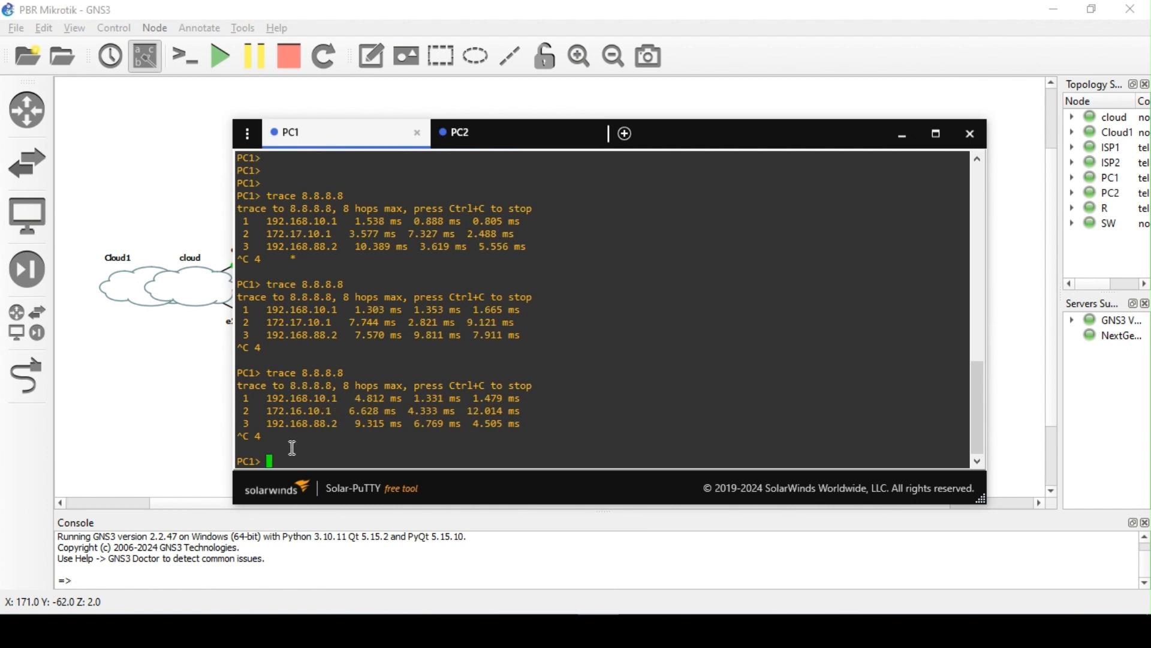
pyautogui.press('Up')
pyautogui.press('Return')
pyautogui.hotkey('ctrl', 'c')
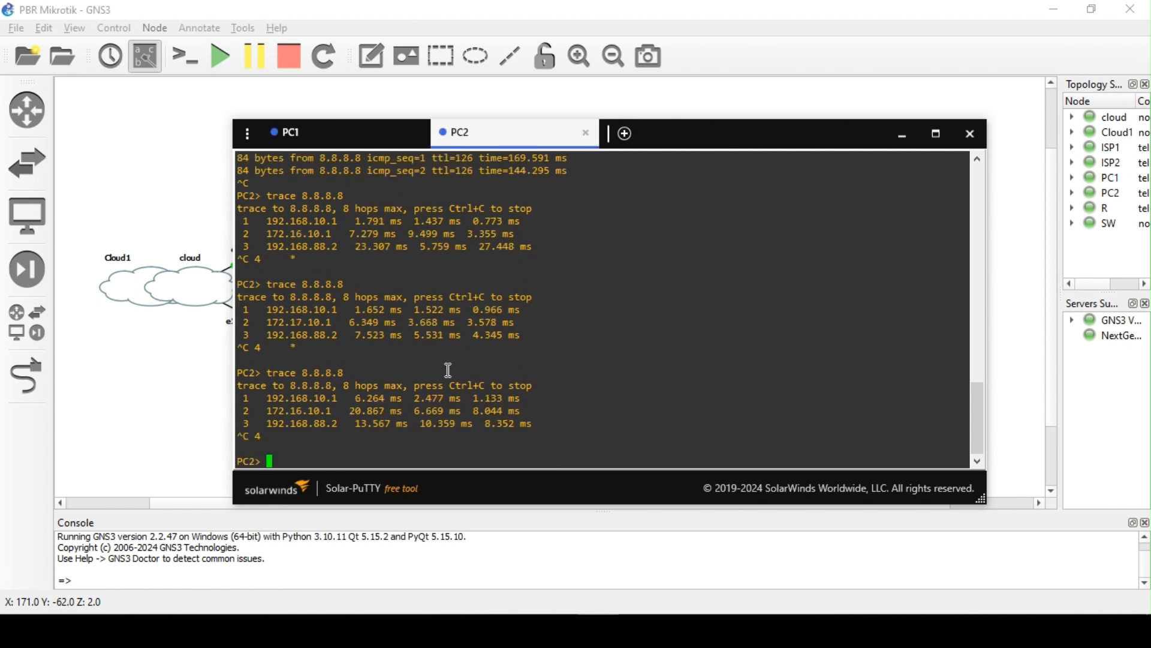
# - Run the trace to 8.8.8.8 from PC2 with both ISP links active, stop it, and return to the topology
pyautogui.press('Up')
pyautogui.press('Return')
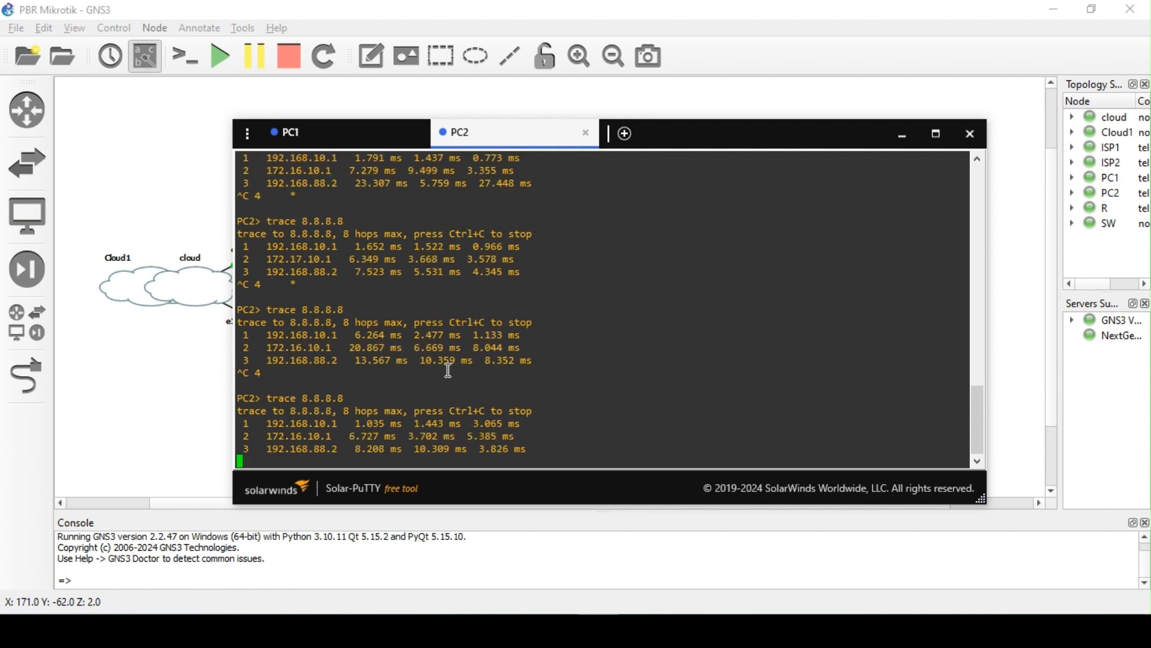
pyautogui.hotkey('ctrl', 'c')
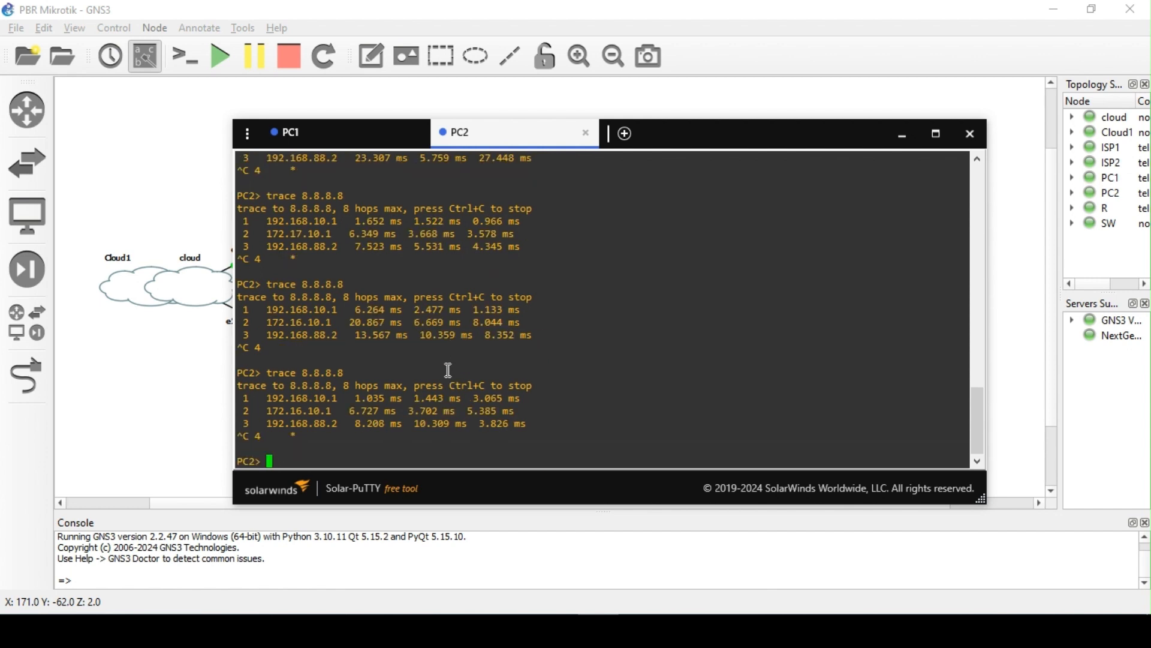
pyautogui.click(884, 97)
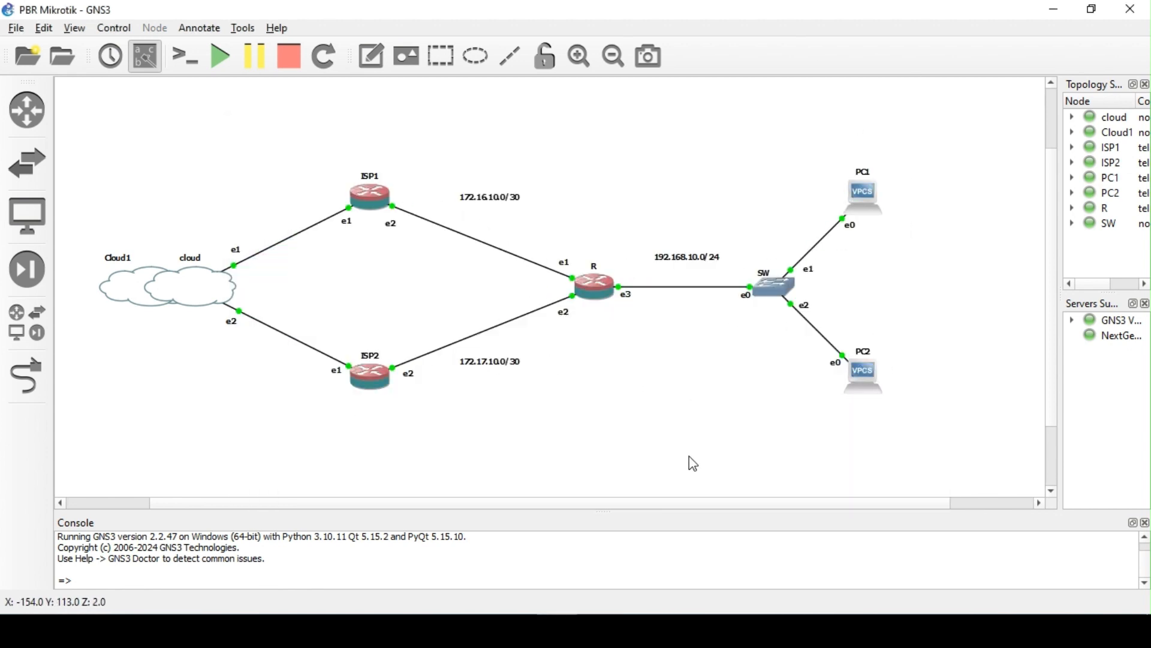
# - Switch to router R's WinBox session and examine the primary and backup default routes in tables rtab-1 and rtab-2
pyautogui.click(599, 630)
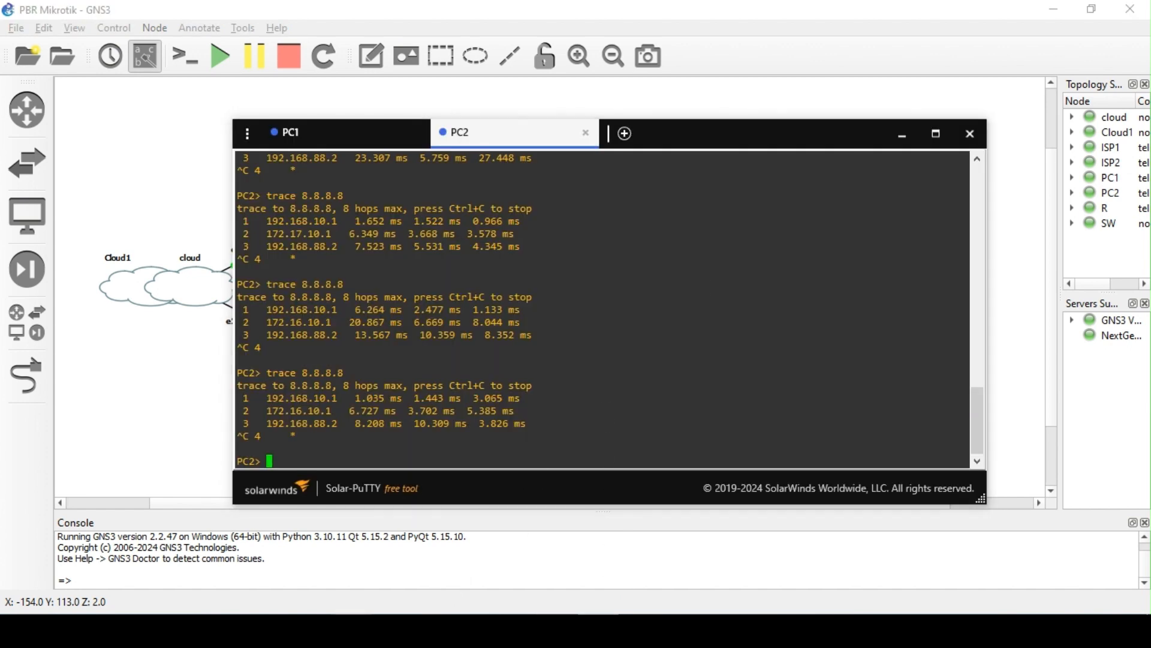
pyautogui.click(352, 629)
pyautogui.click(353, 187)
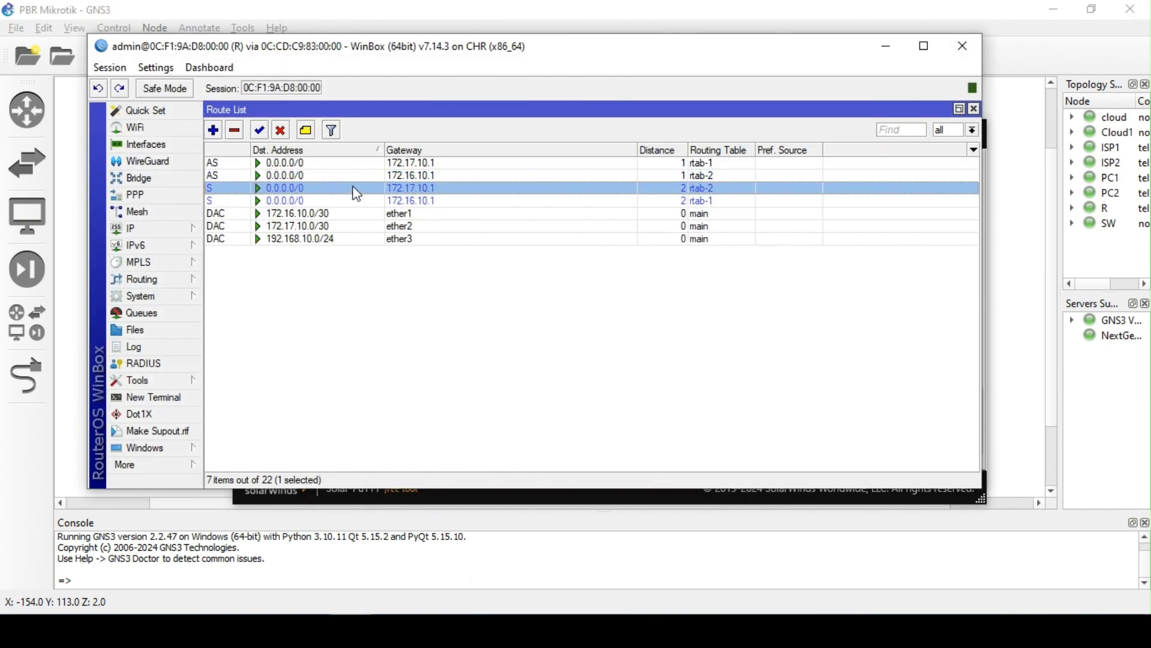
pyautogui.click(351, 201)
pyautogui.click(352, 188)
pyautogui.click(350, 165)
pyautogui.click(346, 201)
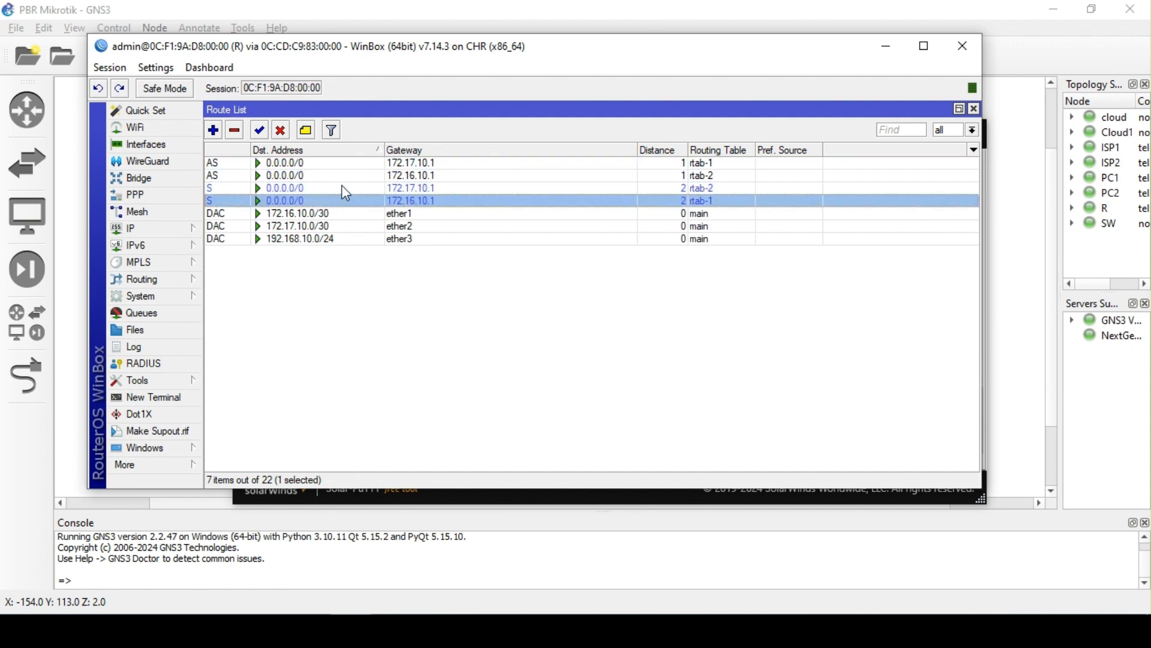
pyautogui.click(343, 188)
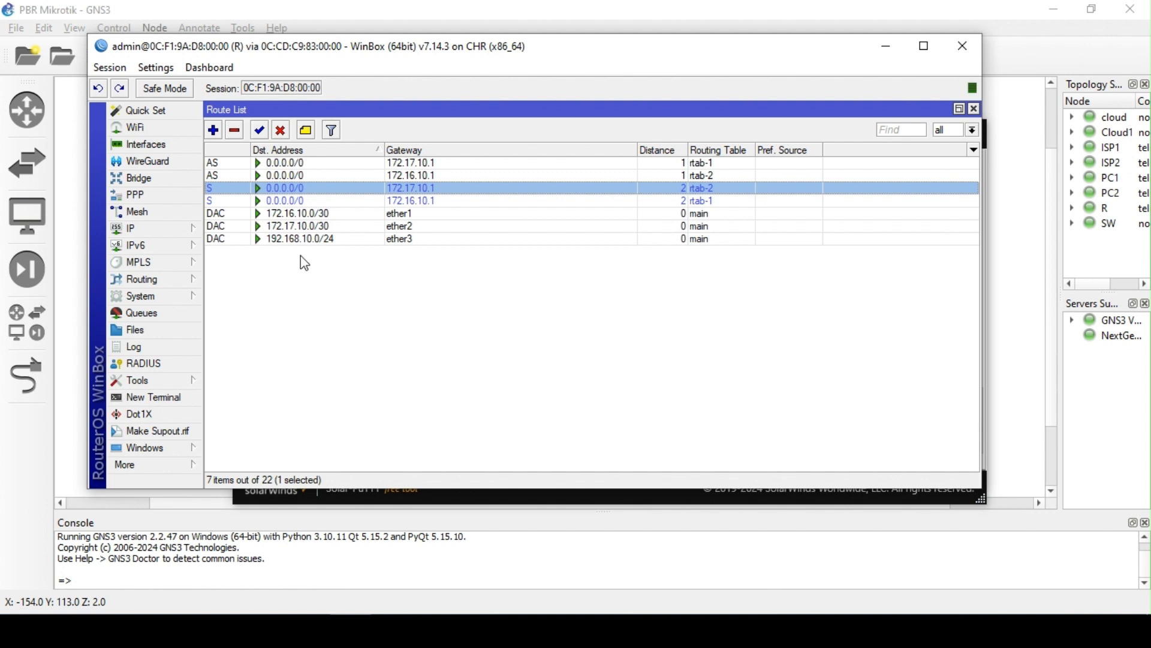
pyautogui.click(191, 280)
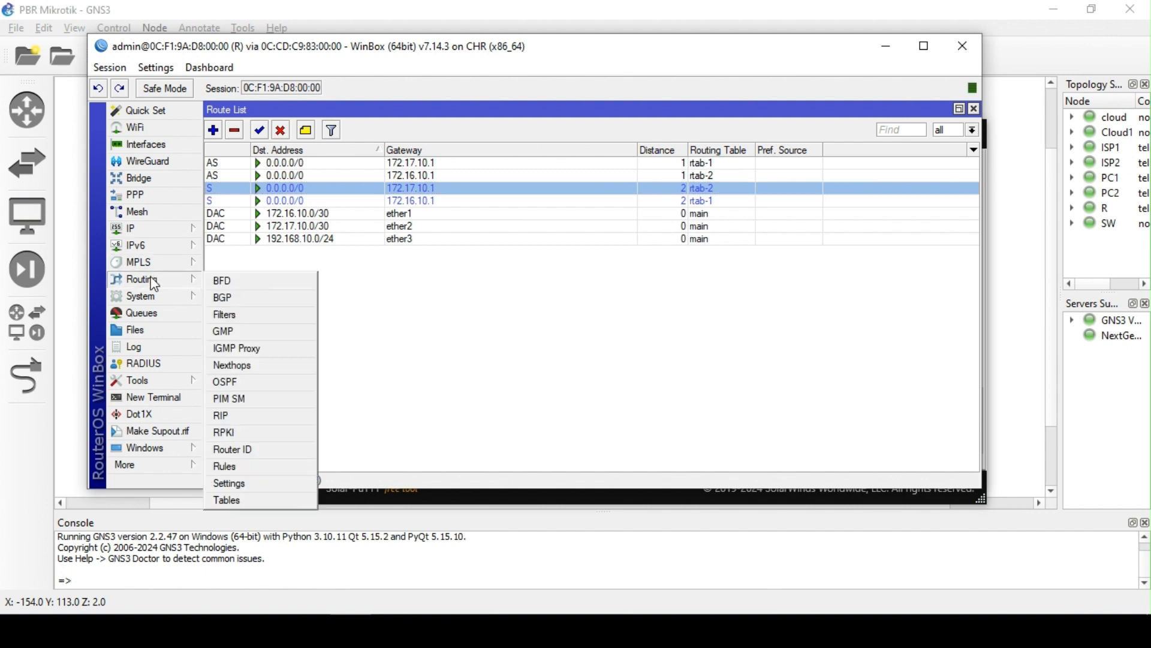
pyautogui.click(240, 449)
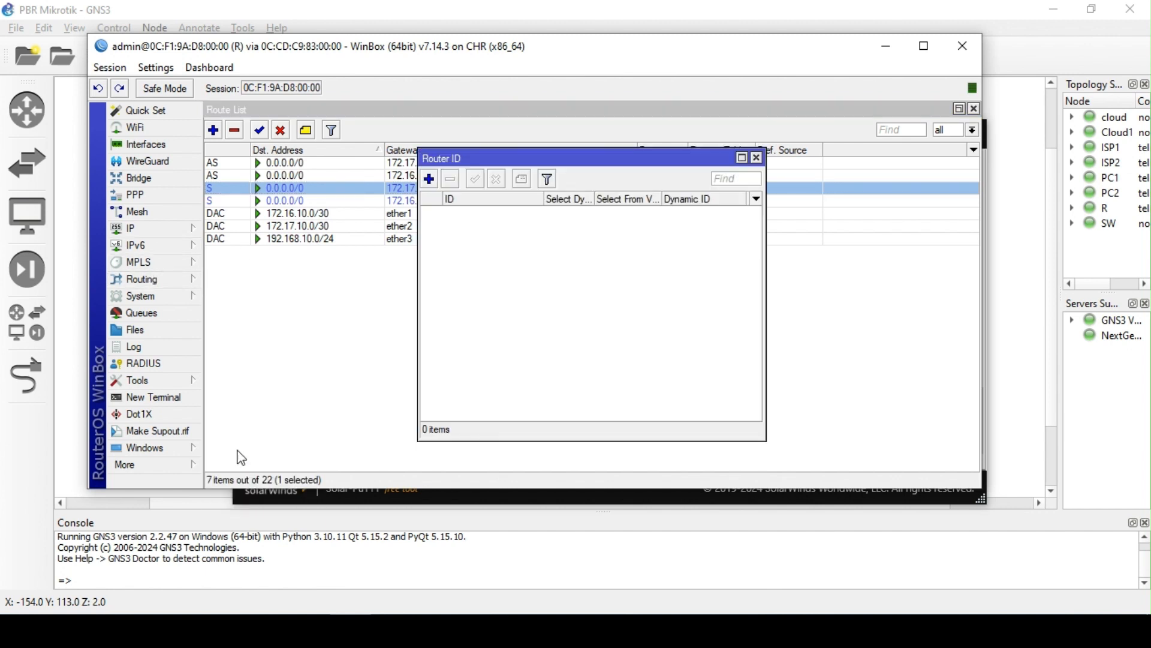
pyautogui.click(757, 158)
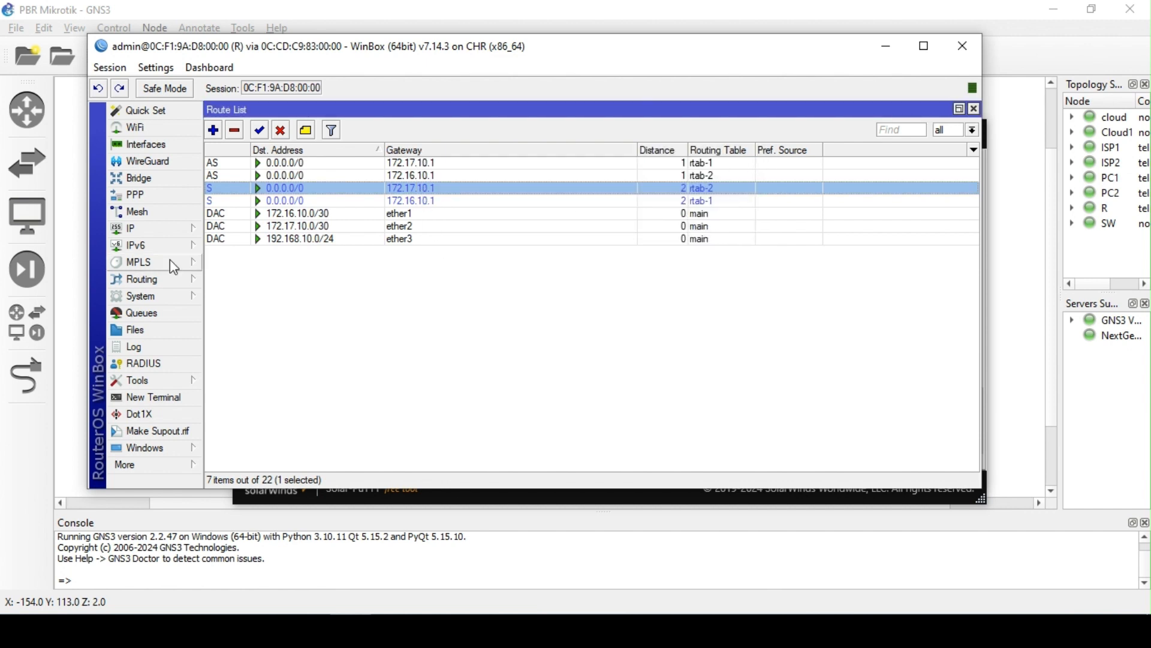
pyautogui.click(132, 283)
pyautogui.click(239, 460)
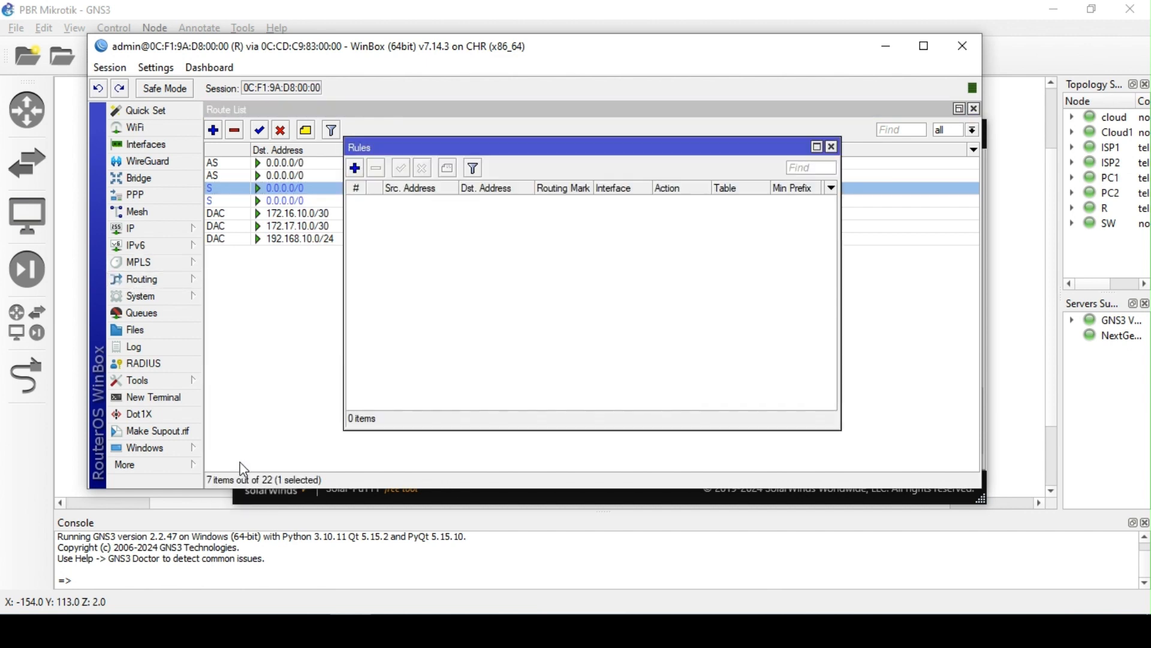
pyautogui.click(831, 146)
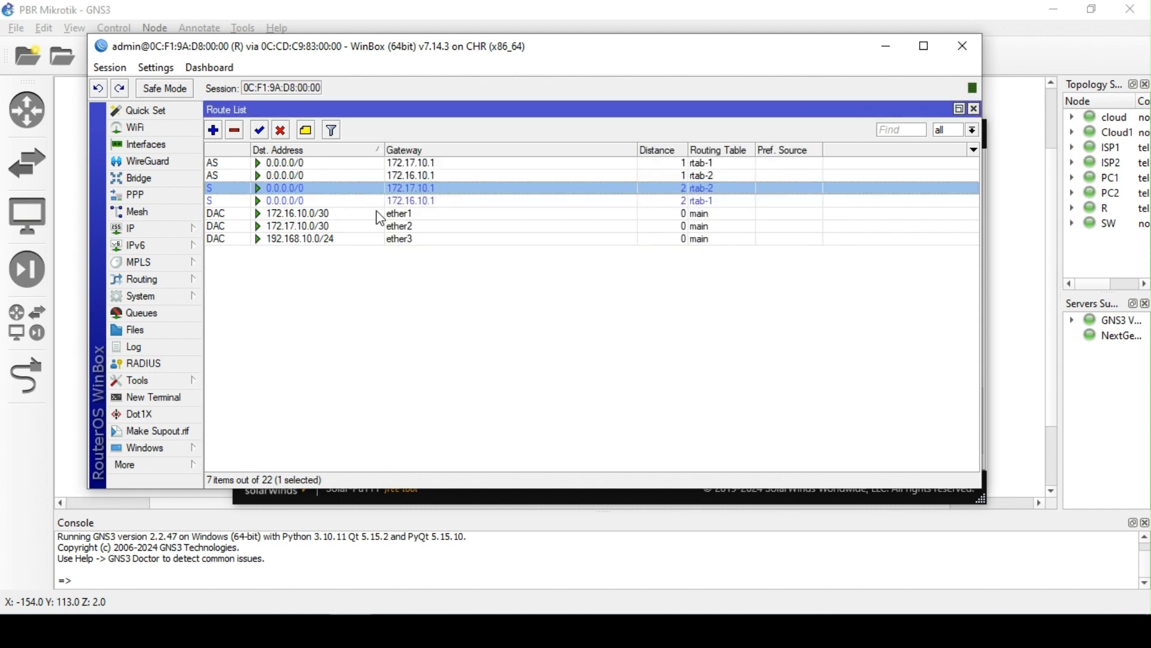
# - Examine the main, rtab-1 and rtab-2 entries in R's routing tables list and close the list
pyautogui.click(170, 280)
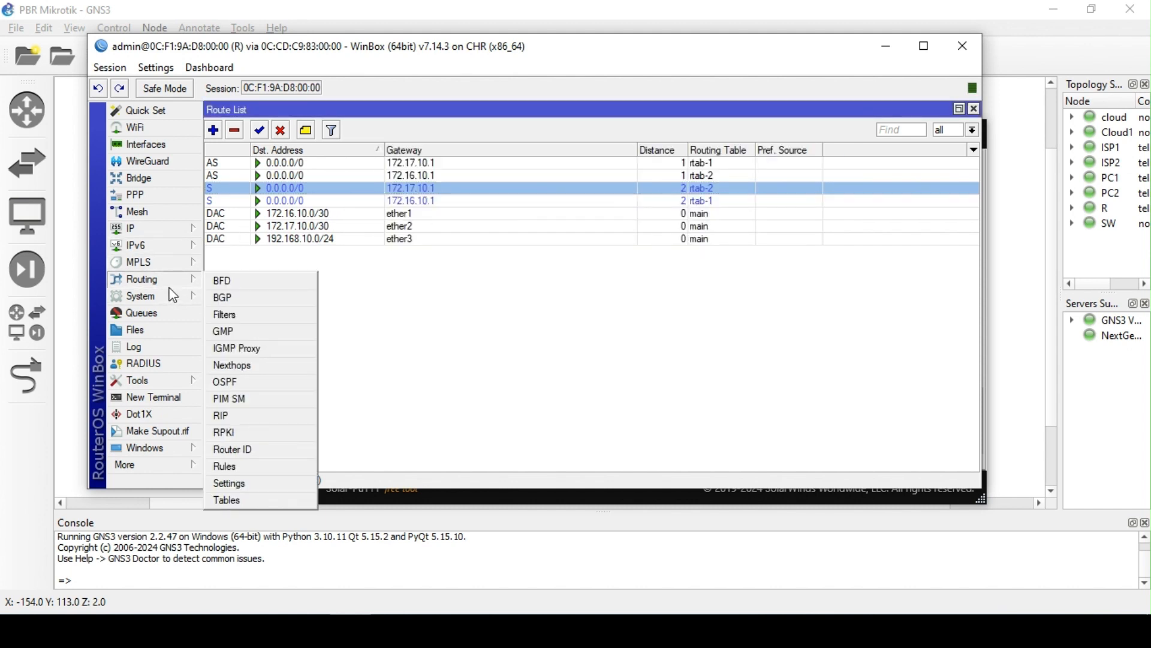
pyautogui.click(245, 500)
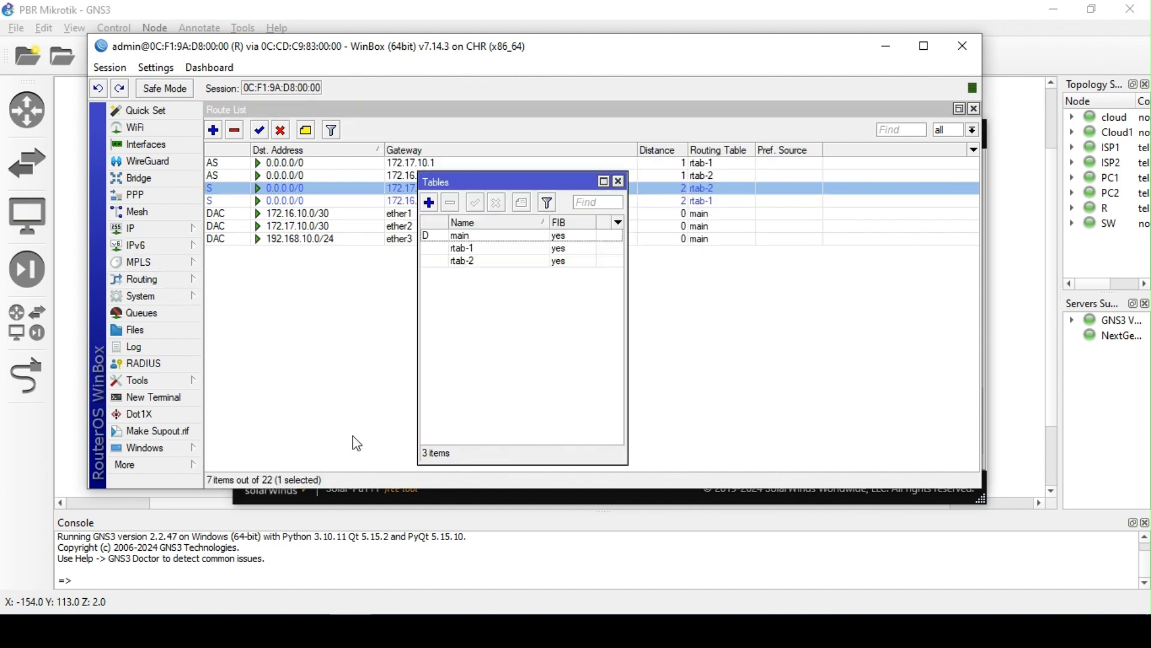
pyautogui.click(487, 238)
pyautogui.click(481, 250)
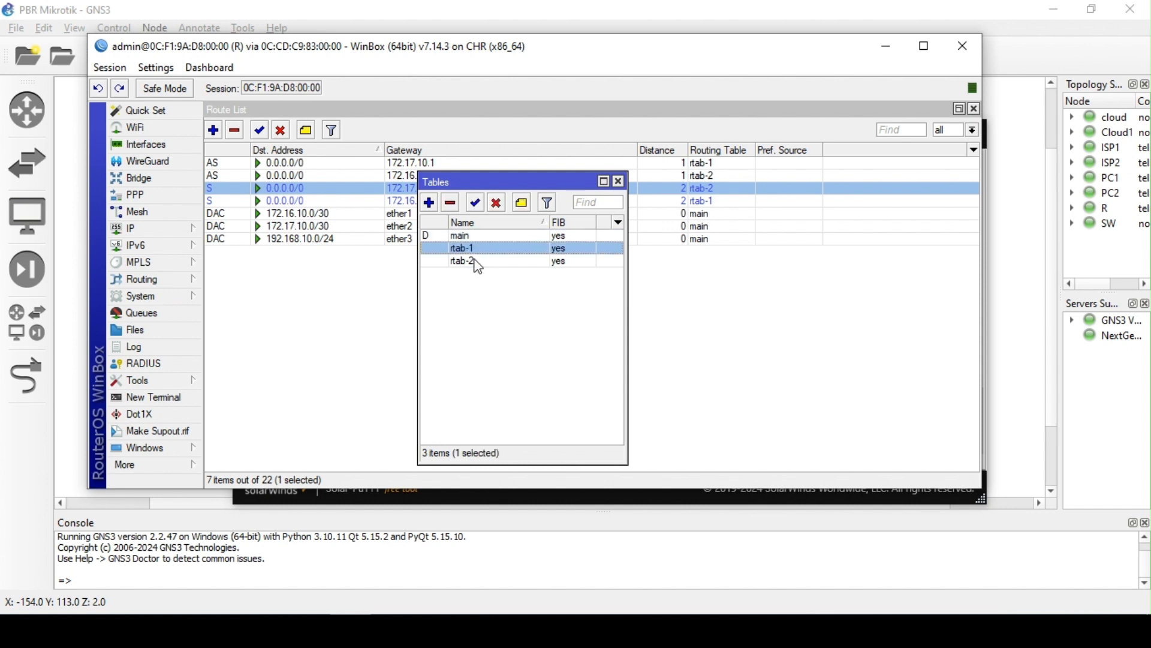
pyautogui.click(479, 262)
pyautogui.click(478, 251)
pyautogui.click(468, 240)
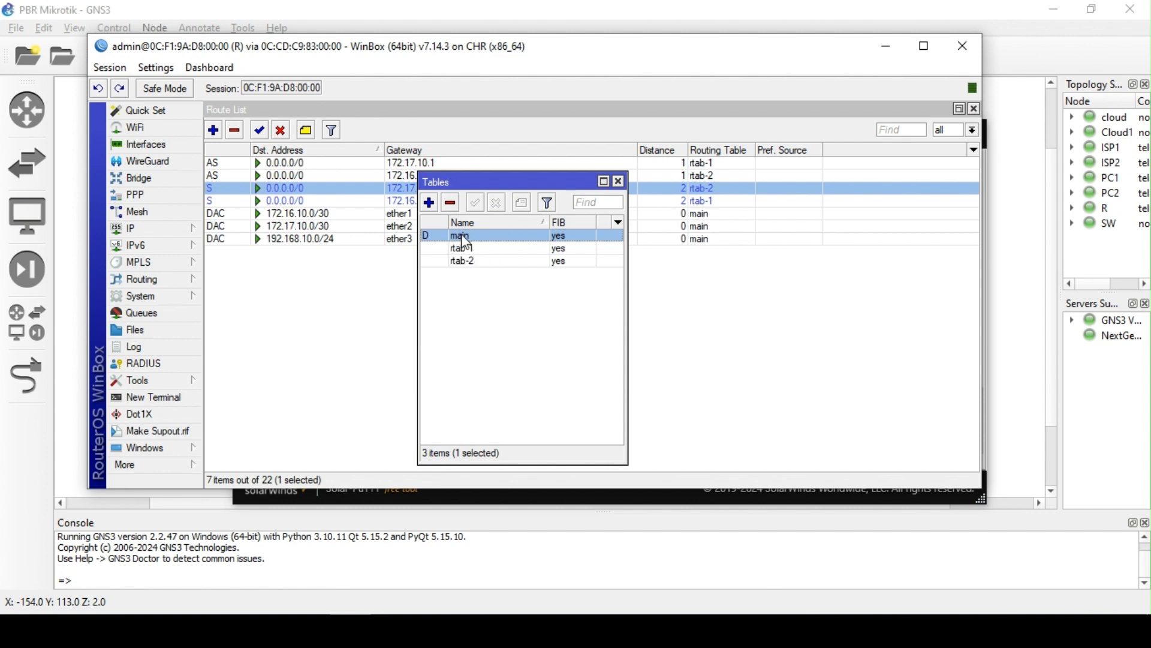
pyautogui.click(619, 181)
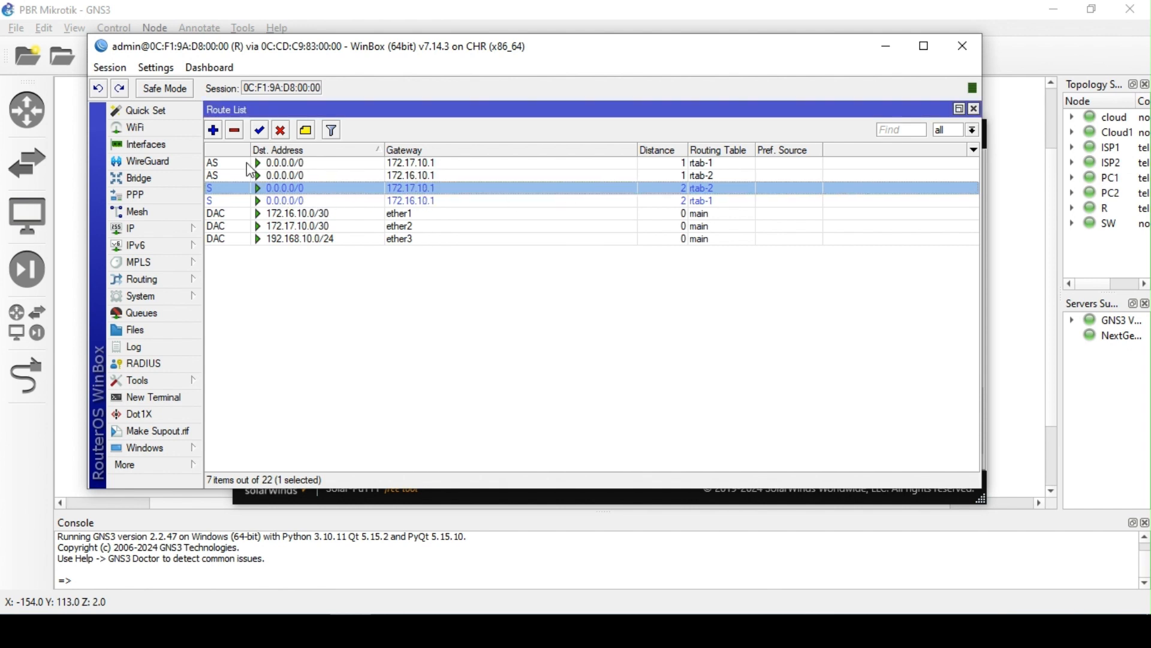
# - Add a default route 0.0.0.0/0 via gateway 172.16.10.1 with distance 3 in the main routing table
pyautogui.click(214, 131)
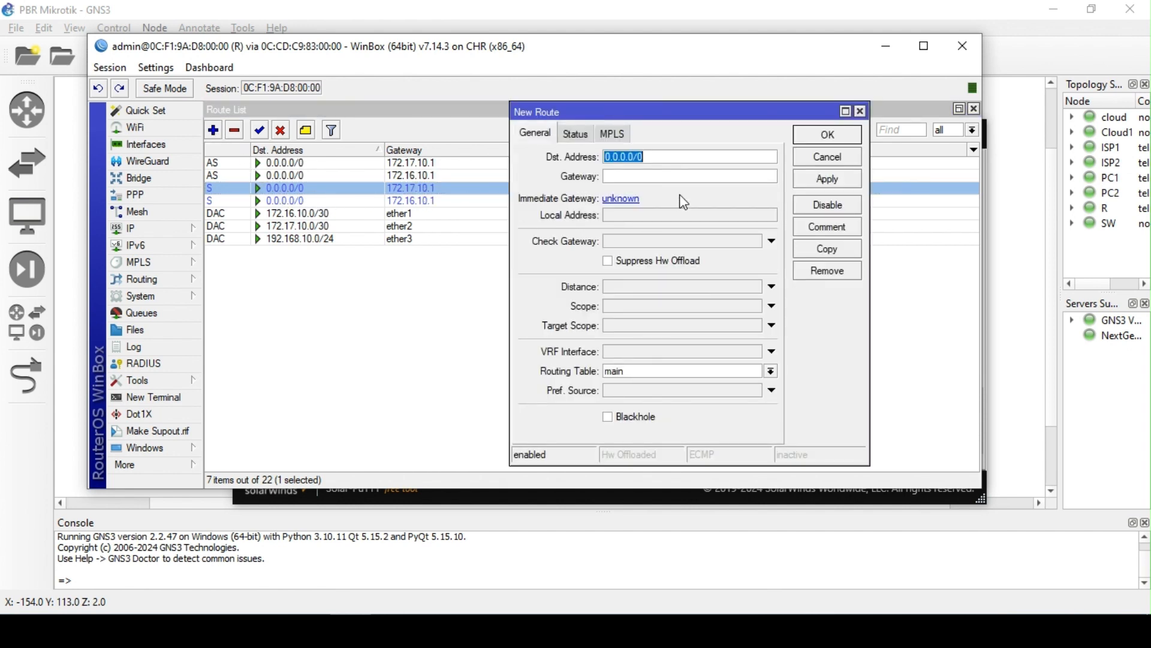
pyautogui.click(647, 178)
pyautogui.write('17')
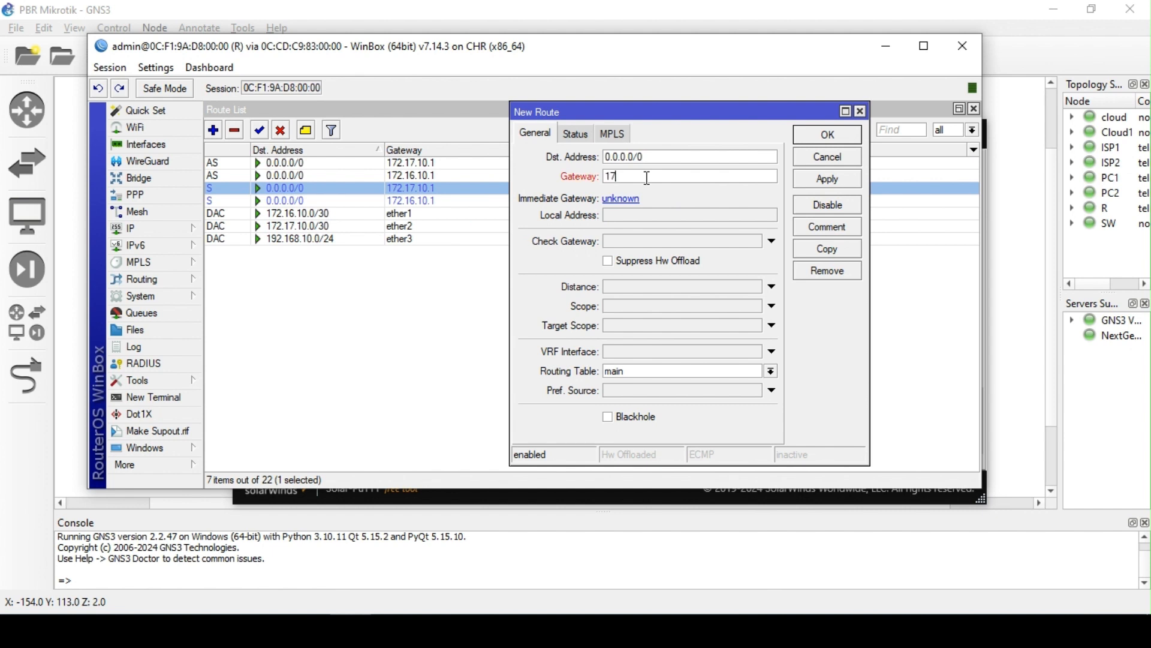
pyautogui.write('2.16.10.1')
pyautogui.click(640, 285)
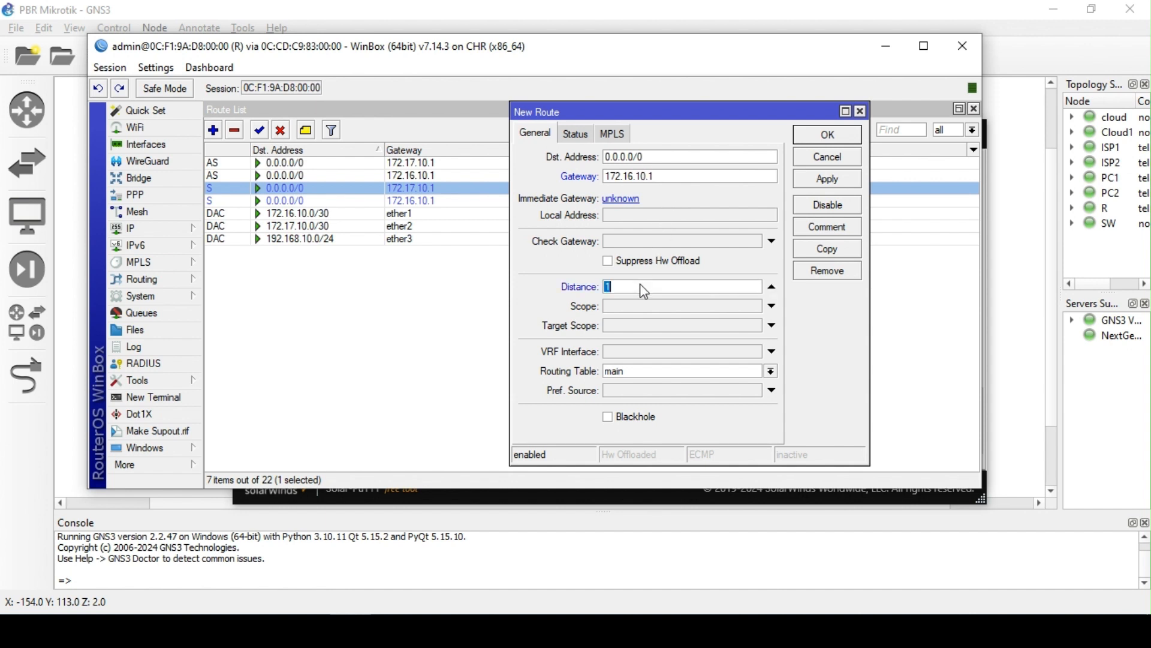
pyautogui.write('3')
pyautogui.click(829, 180)
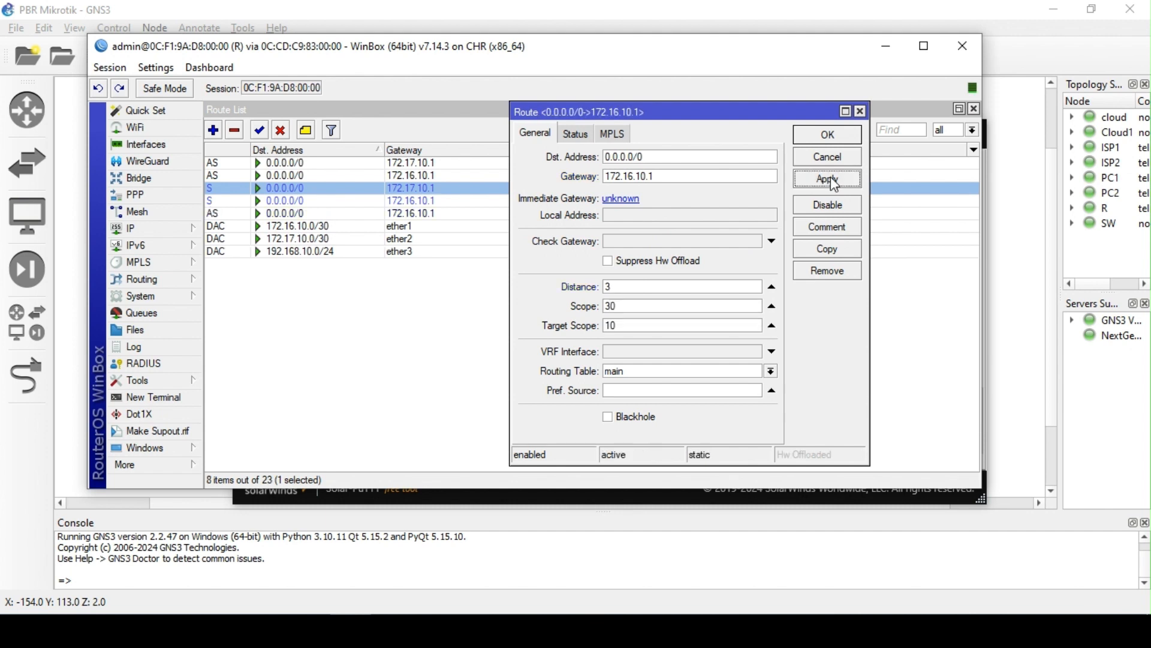
# - Copy the new main-table default route, set its gateway to 172.17.10.1 and distance to 4, and save both routes
pyautogui.click(829, 249)
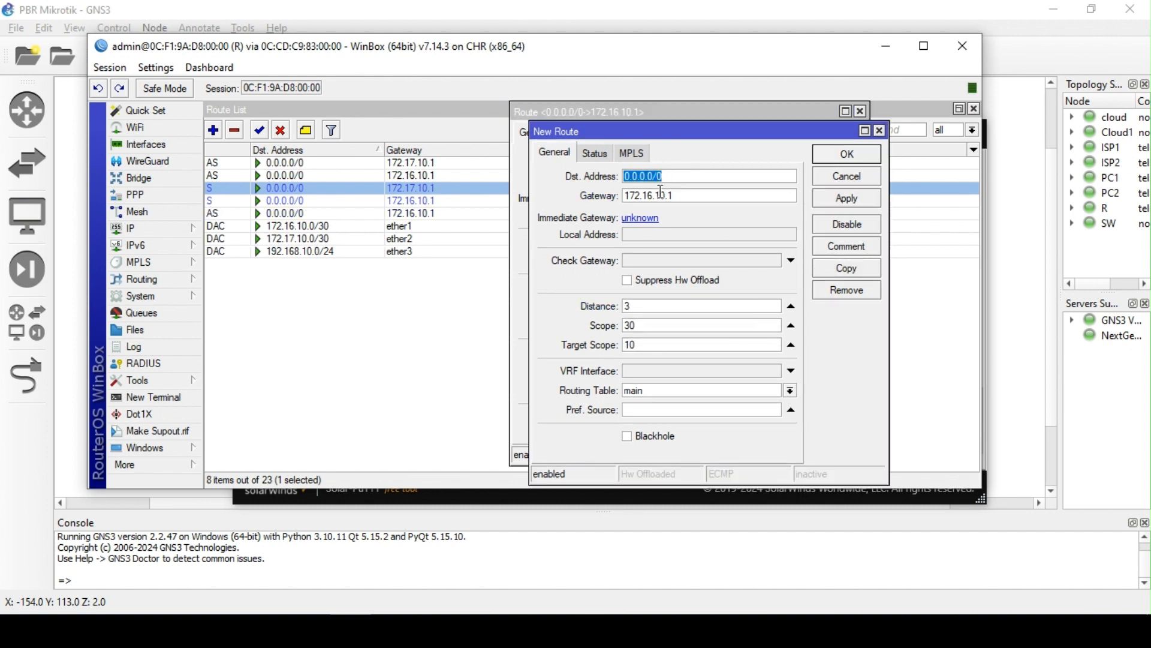
pyautogui.click(655, 196)
pyautogui.press('BackSpace')
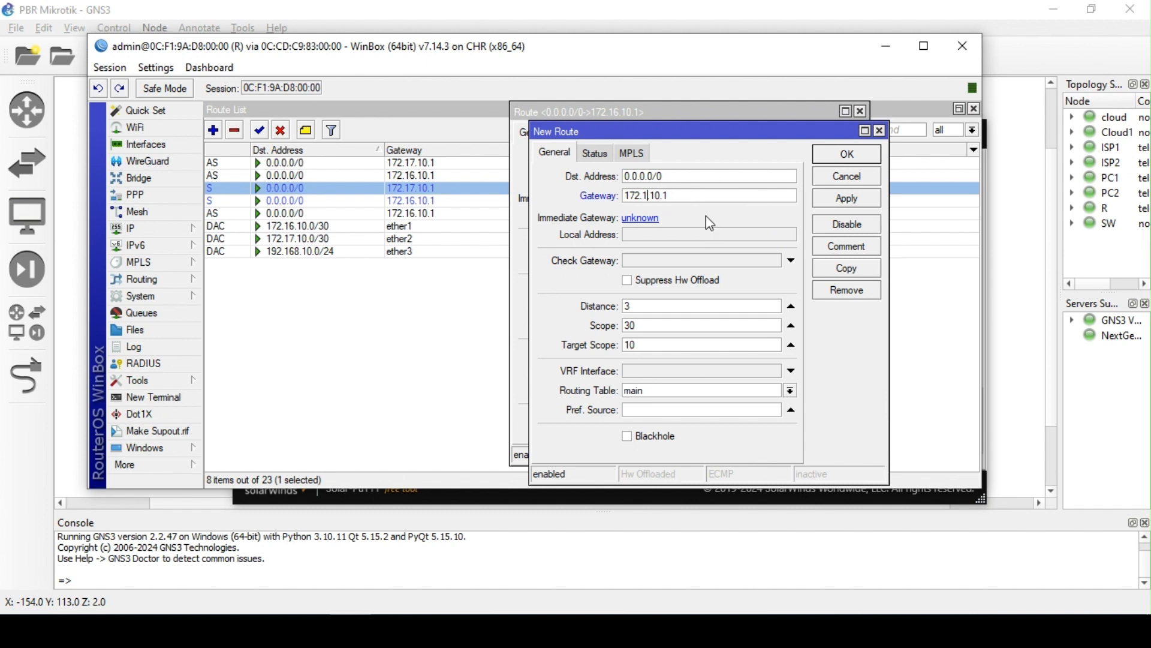
pyautogui.write('7.')
pyautogui.click(687, 307)
pyautogui.hotkey('ctrl', 'a')
pyautogui.write('4')
pyautogui.click(847, 201)
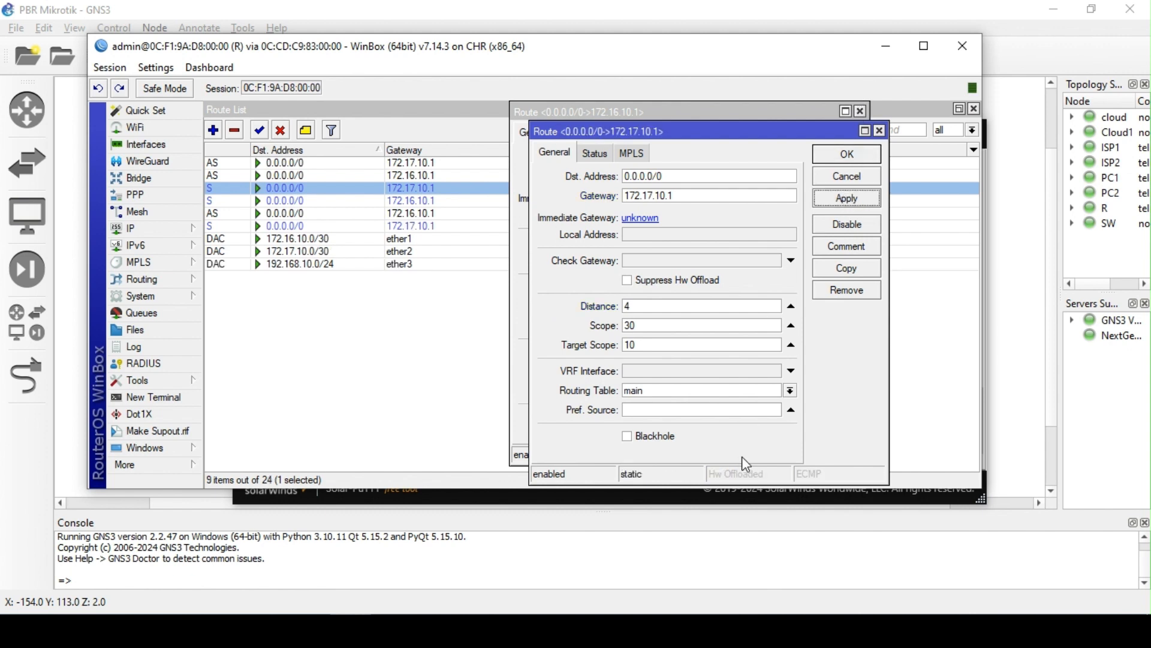
pyautogui.click(863, 157)
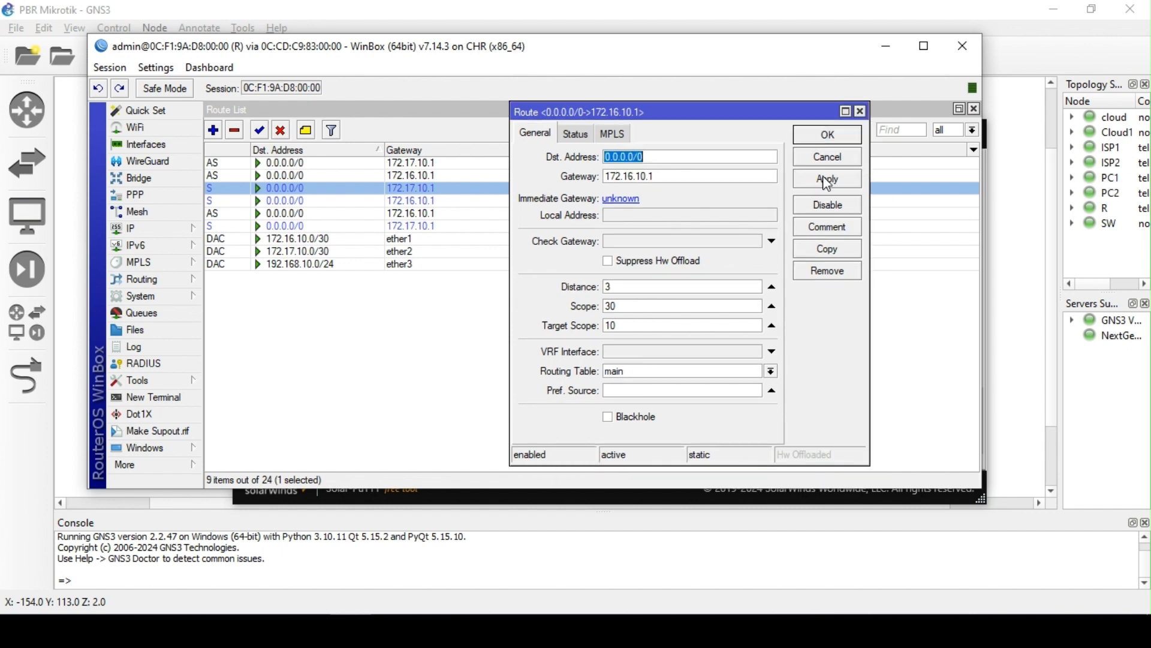
pyautogui.click(827, 134)
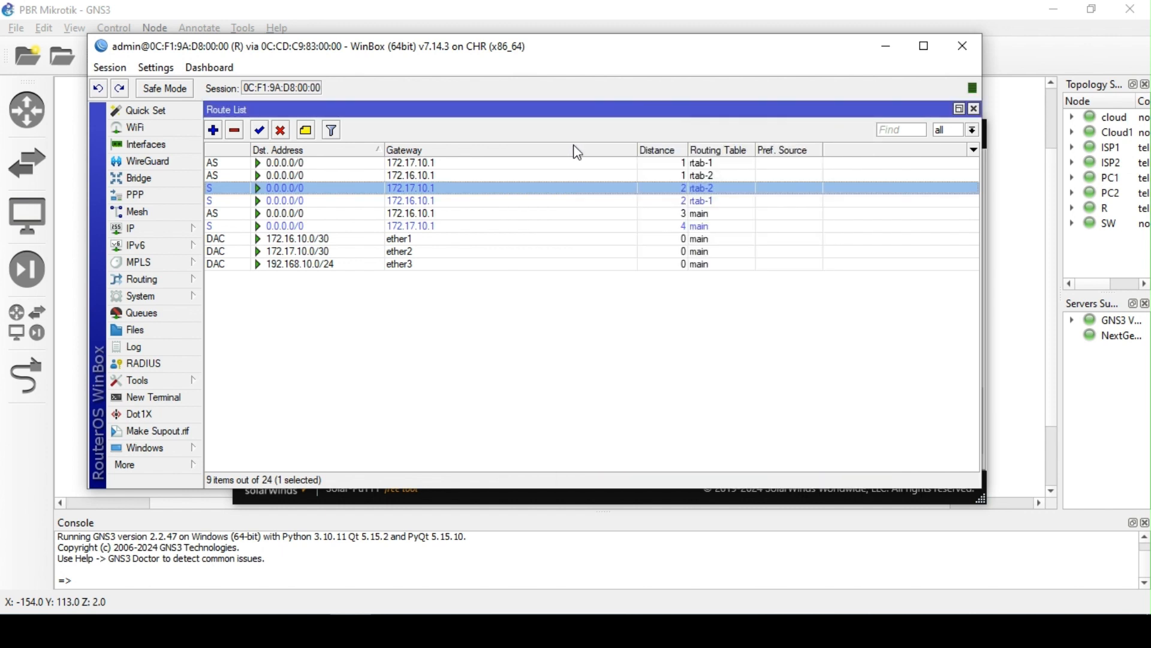
# - Examine the rtab-1 default route via 172.17.10.1 and the two new main-table default routes in the route list
pyautogui.click(486, 165)
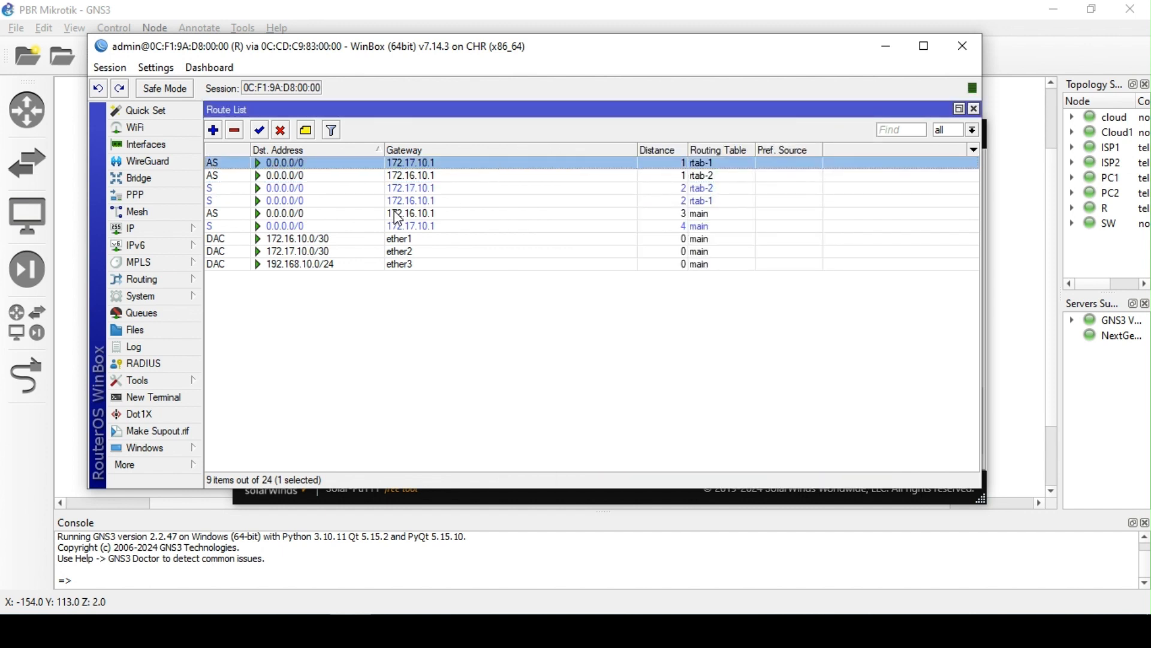
pyautogui.click(349, 225)
pyautogui.click(346, 215)
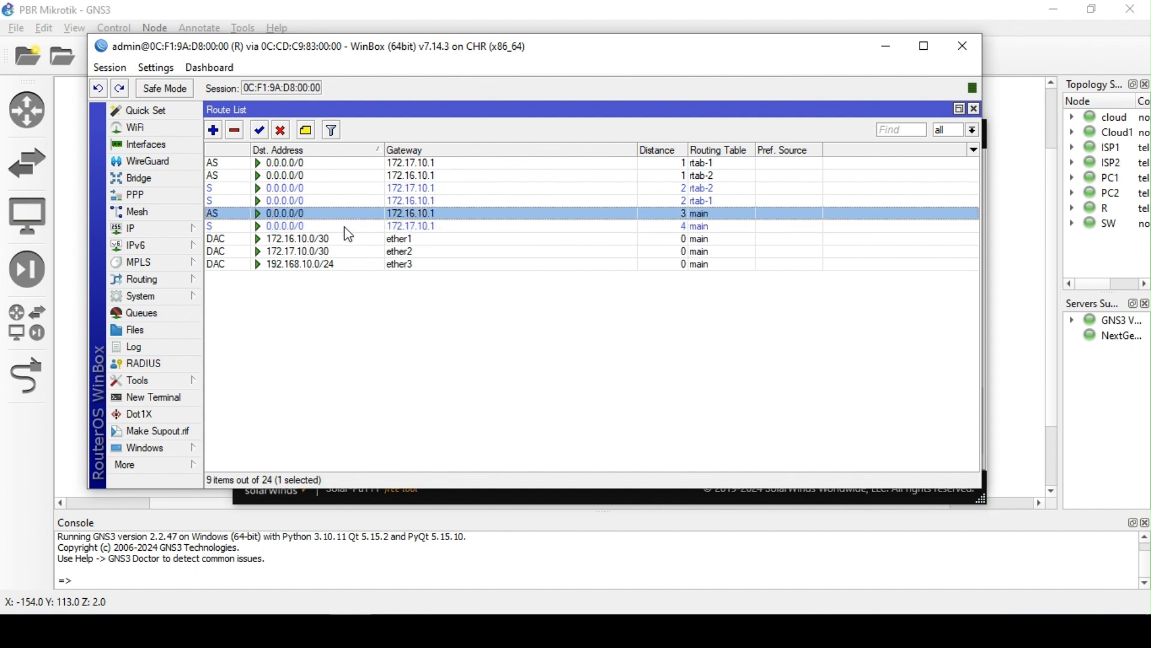
pyautogui.click(348, 226)
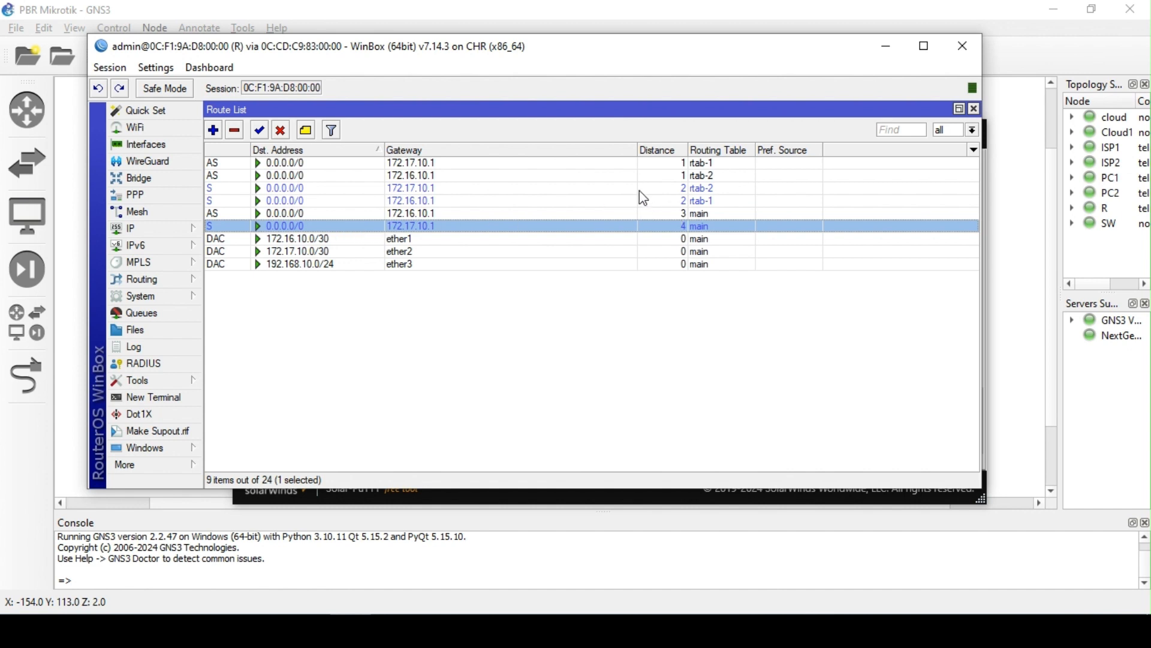
# - Examine the source and destination address lists of the LAN1 prerouting mangle rule in R's firewall and close the rule
pyautogui.click(150, 229)
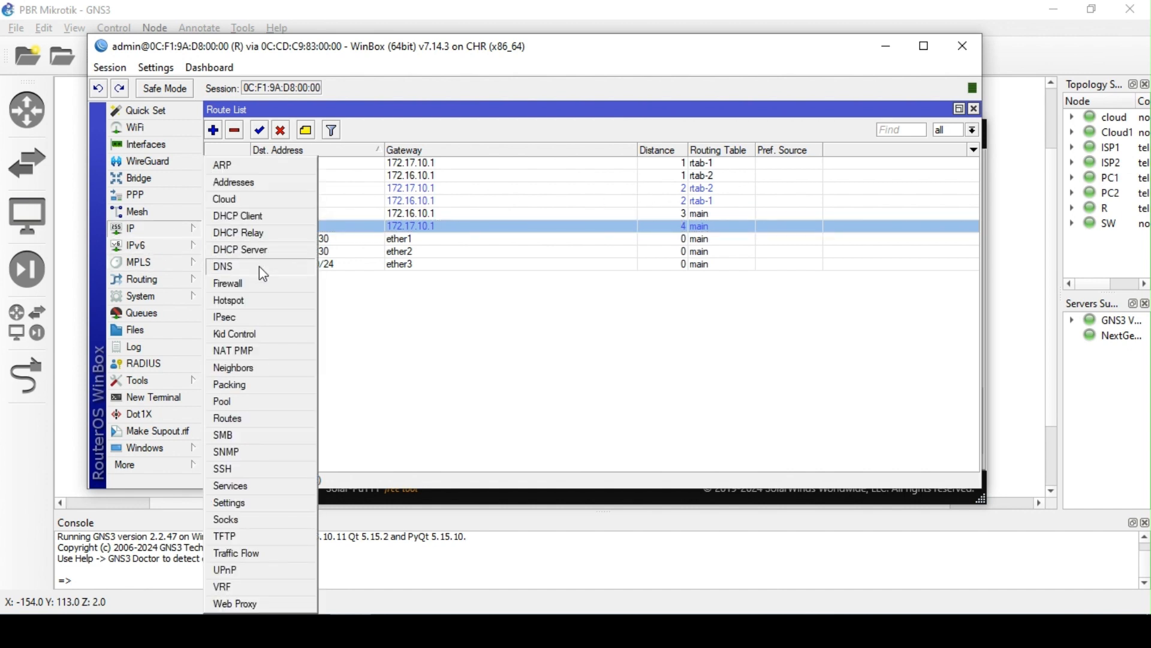
pyautogui.click(262, 283)
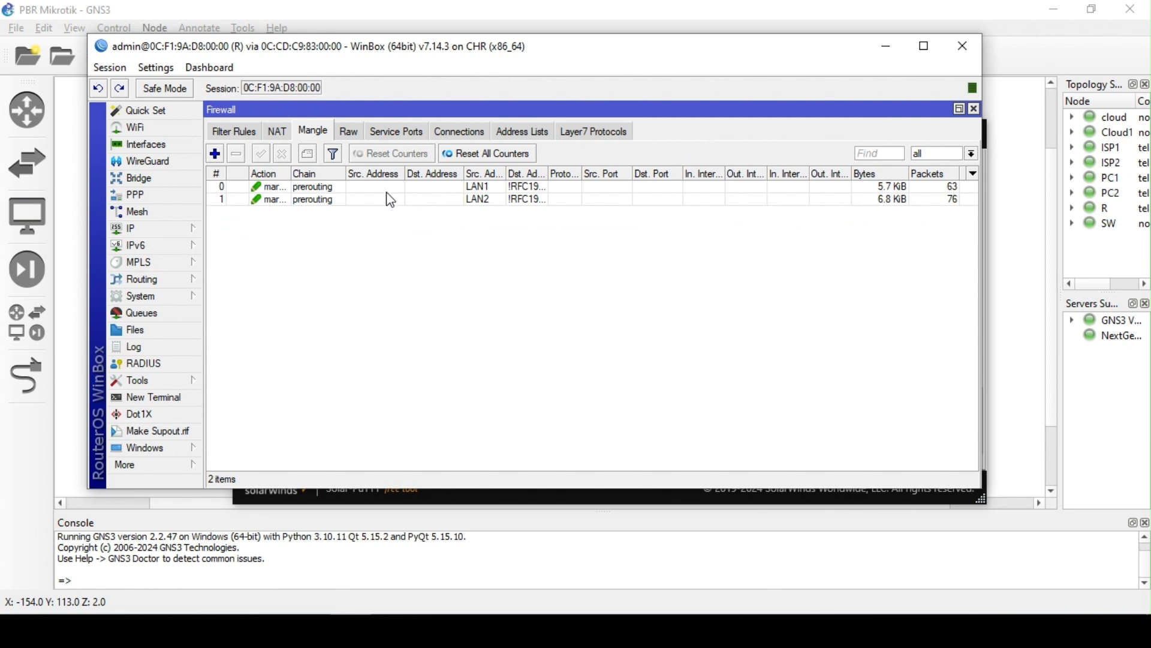
pyautogui.click(386, 190)
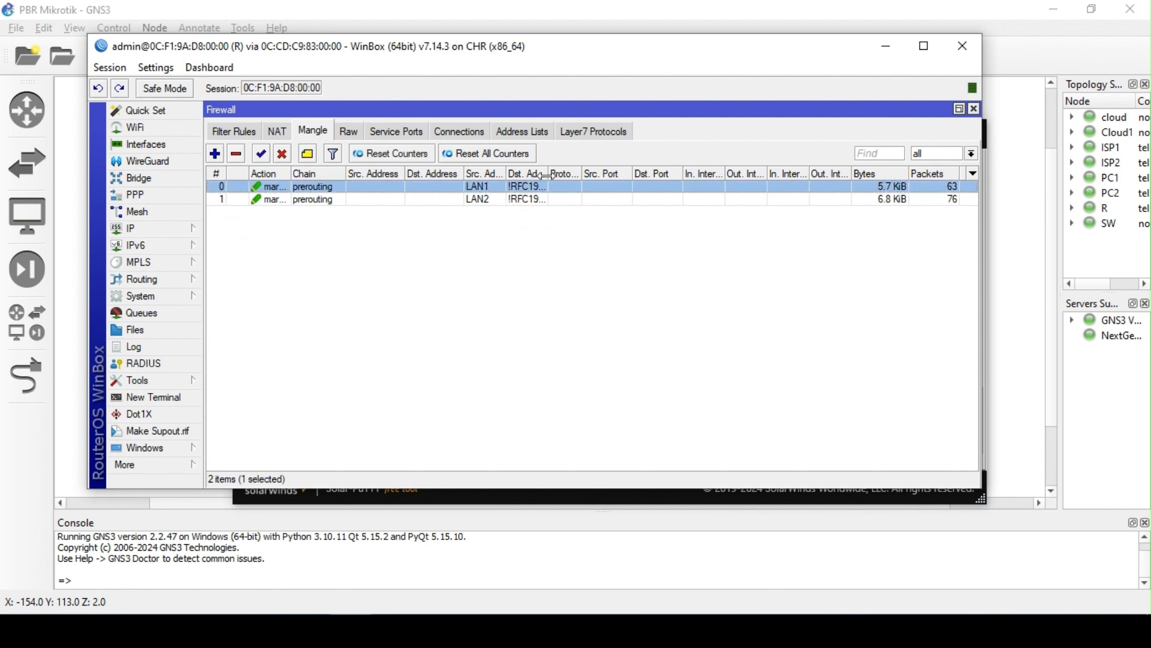
pyautogui.moveTo(547, 174); pyautogui.dragTo(601, 174)
pyautogui.doubleClick(472, 187)
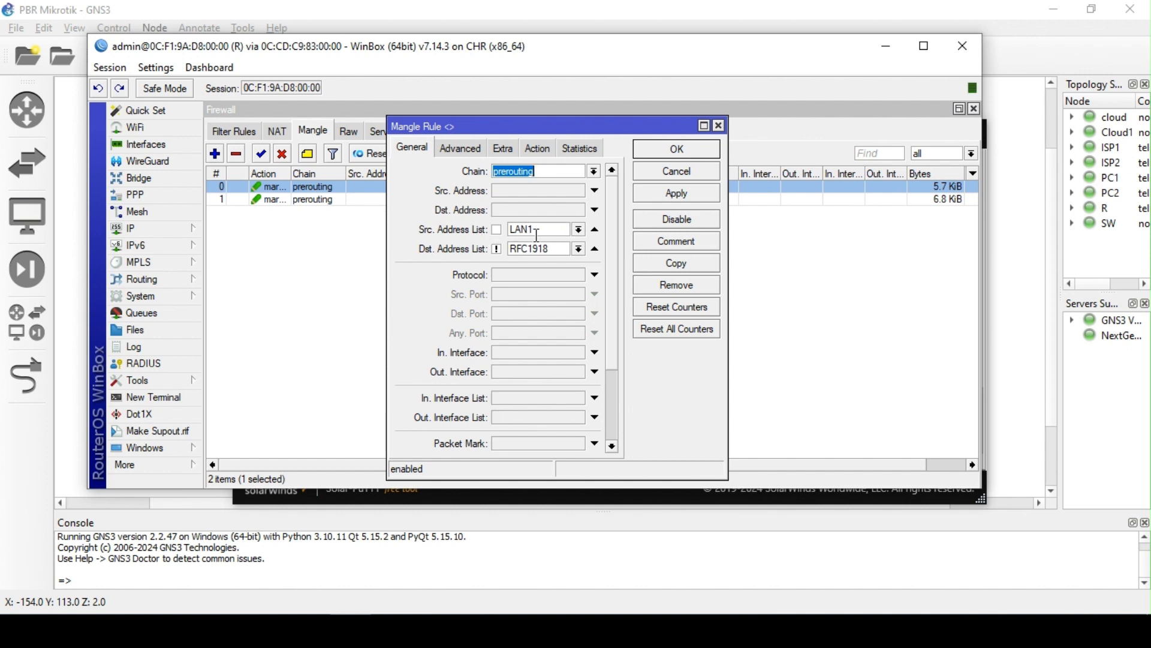
pyautogui.click(673, 149)
# - Examine the LAN1 and LAN2 entries in R's firewall address lists
pyautogui.click(525, 132)
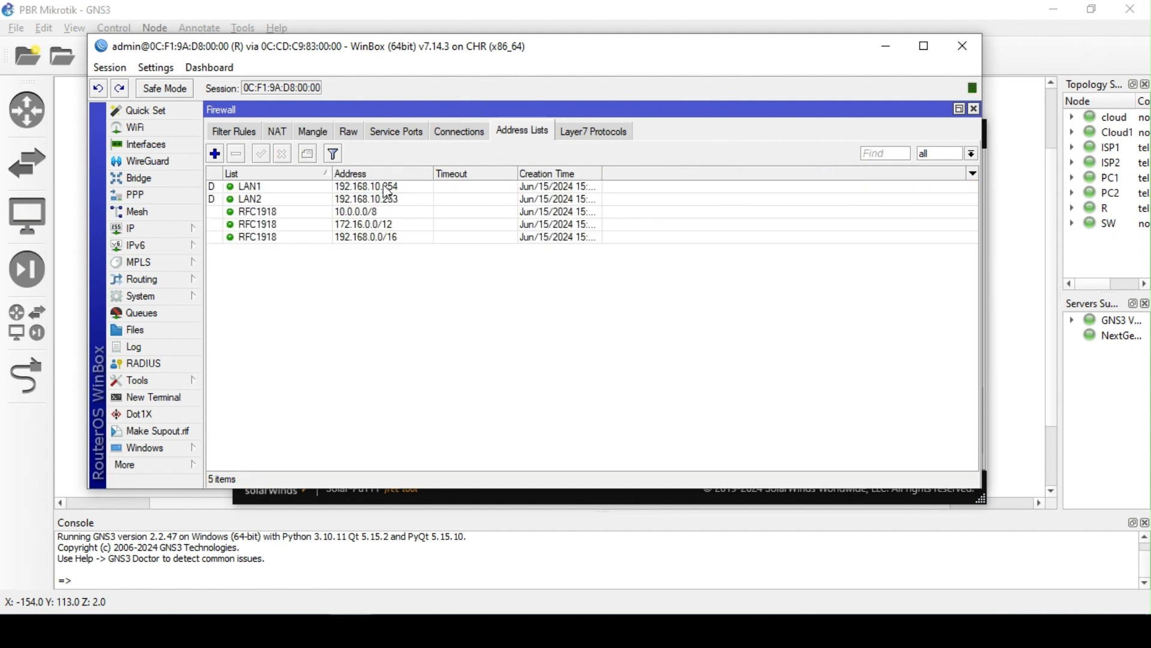
pyautogui.click(378, 186)
pyautogui.click(378, 193)
pyautogui.click(380, 186)
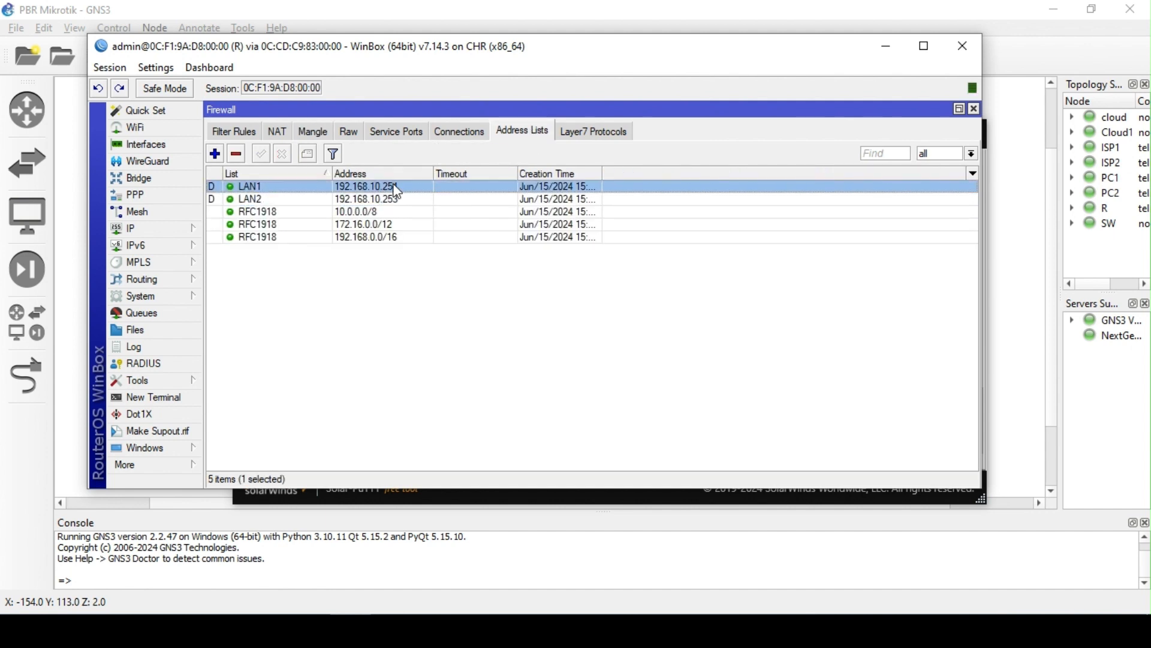
# - Examine the action of the 192.168.10.0/24 source NAT rule, close the rule, and check the LAN2 address-list entry
pyautogui.click(281, 132)
pyautogui.doubleClick(372, 187)
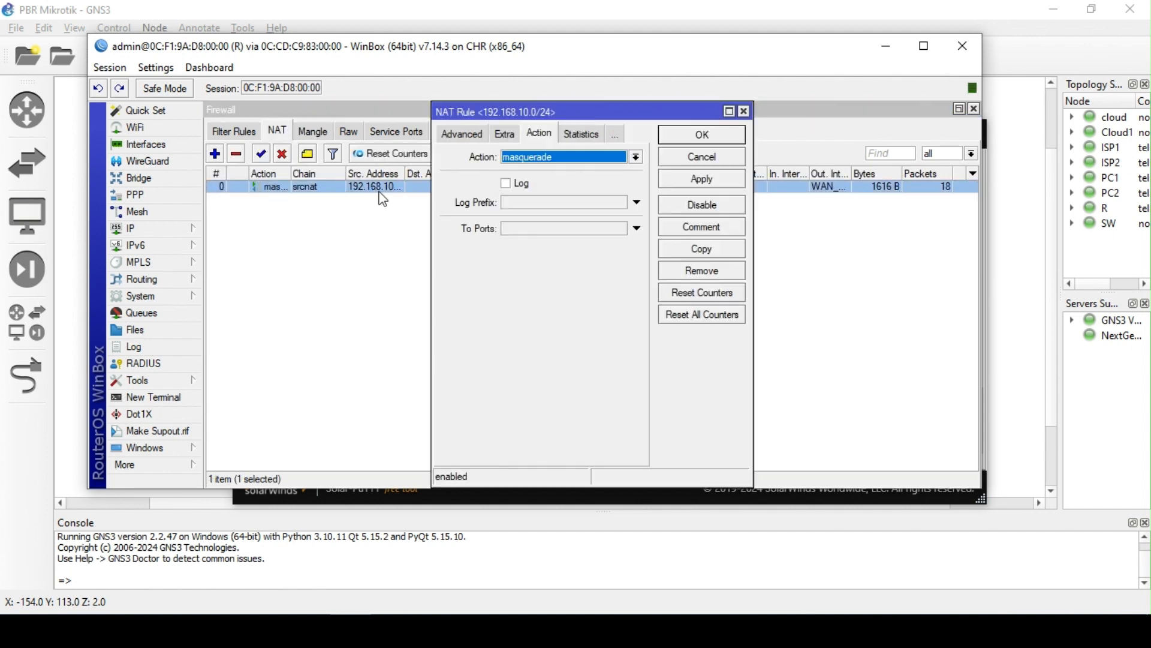
pyautogui.click(681, 134)
pyautogui.click(509, 133)
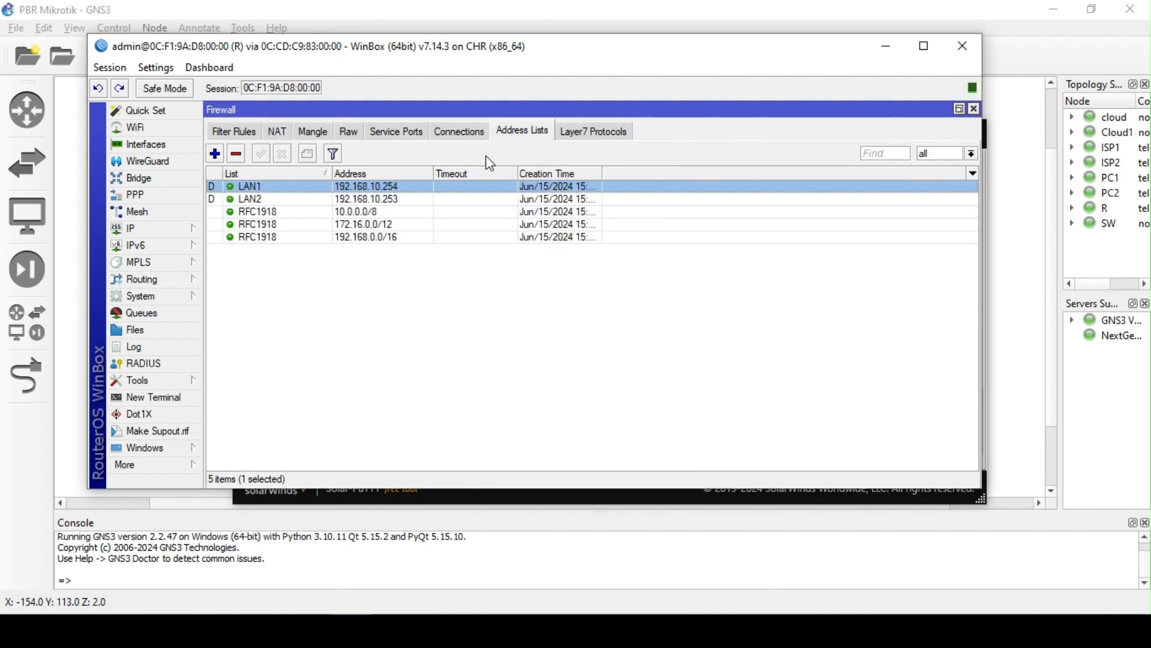
pyautogui.click(384, 199)
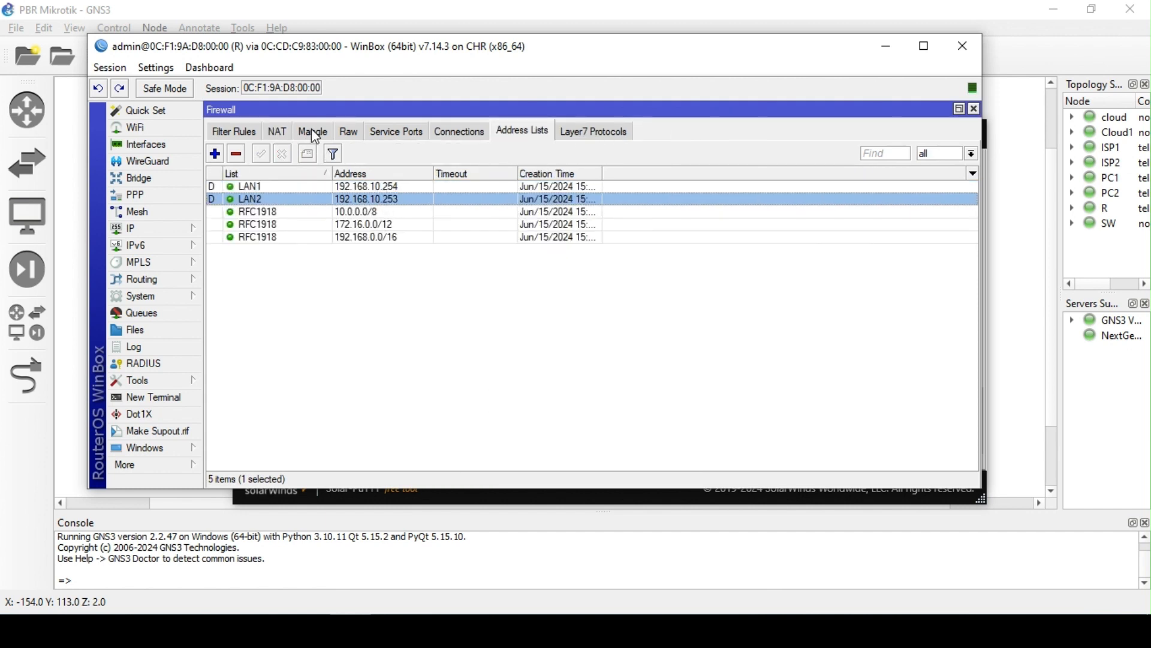
# - Examine the LAN1 source and negated RFC1918 destination address lists of the first prerouting mangle rule, and close the rule
pyautogui.click(312, 131)
pyautogui.doubleClick(351, 188)
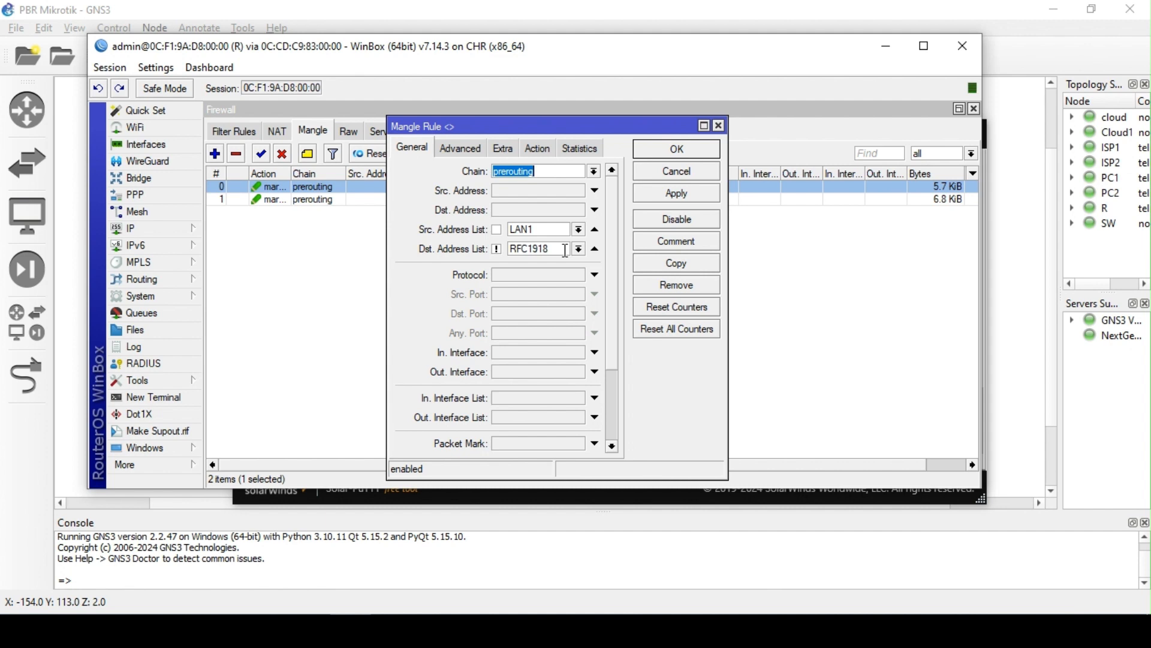
pyautogui.click(655, 151)
# - Examine the three RFC1918 private network entries in the firewall address lists
pyautogui.click(522, 131)
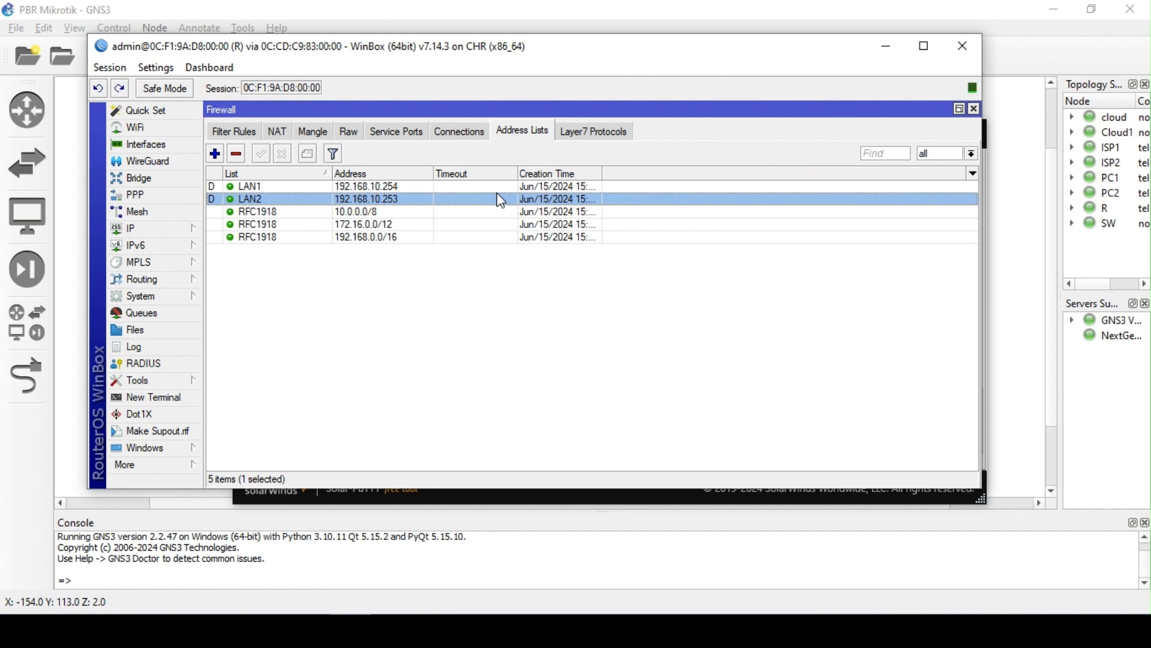
pyautogui.click(369, 223)
pyautogui.click(373, 237)
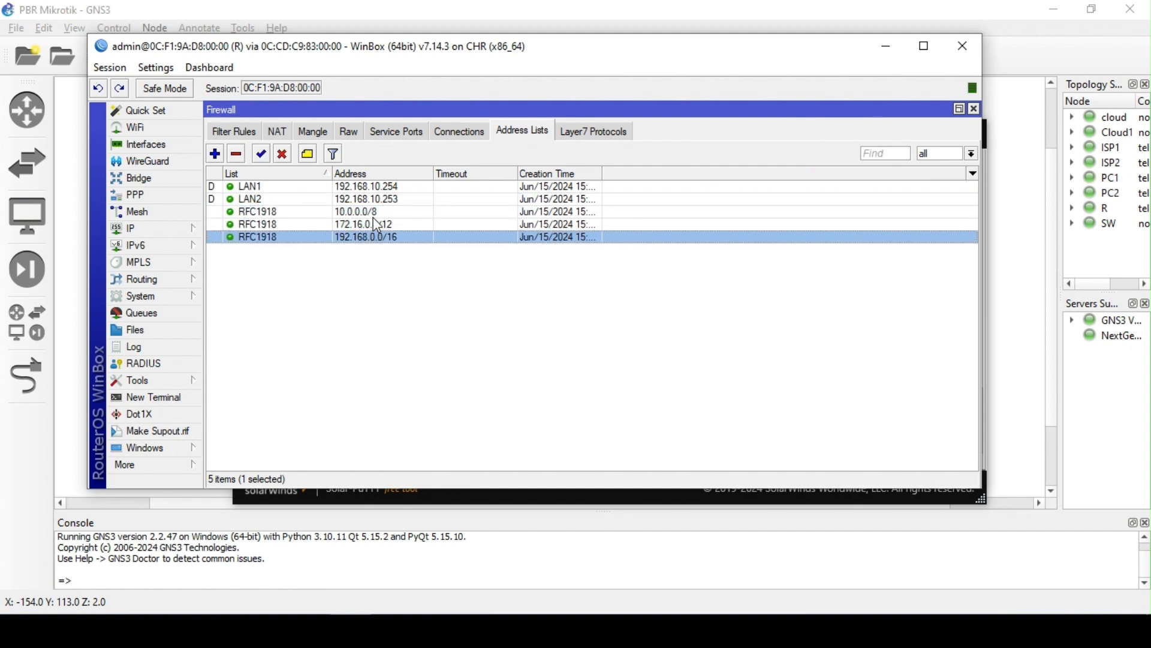
pyautogui.click(375, 213)
pyautogui.click(377, 238)
pyautogui.click(381, 223)
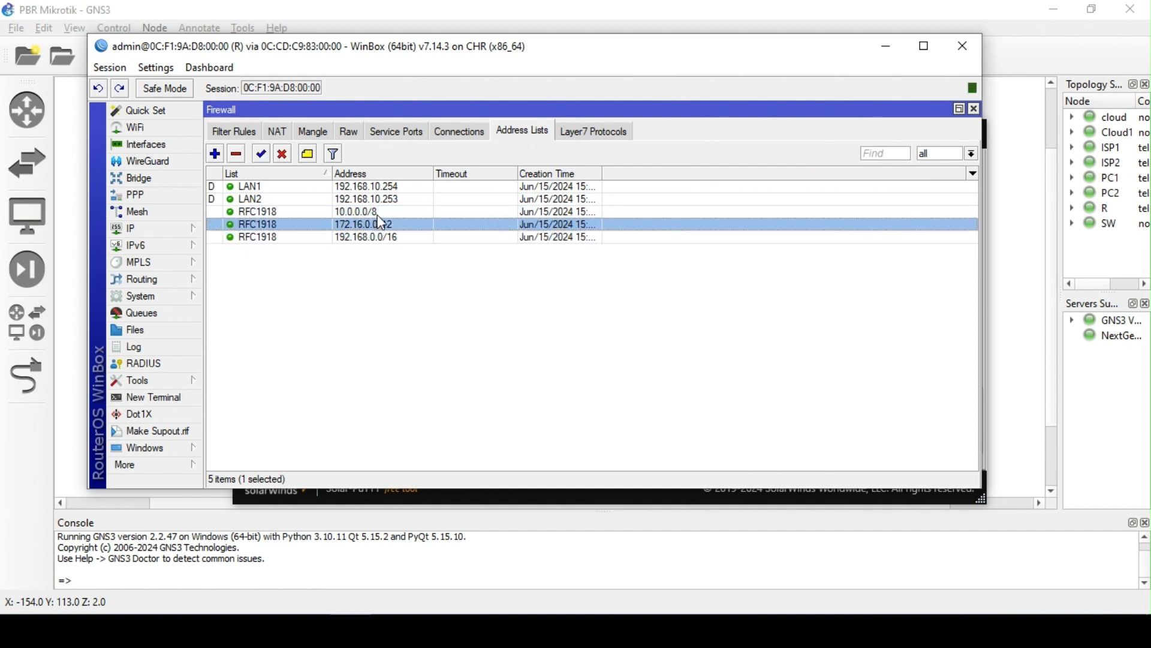
pyautogui.click(396, 212)
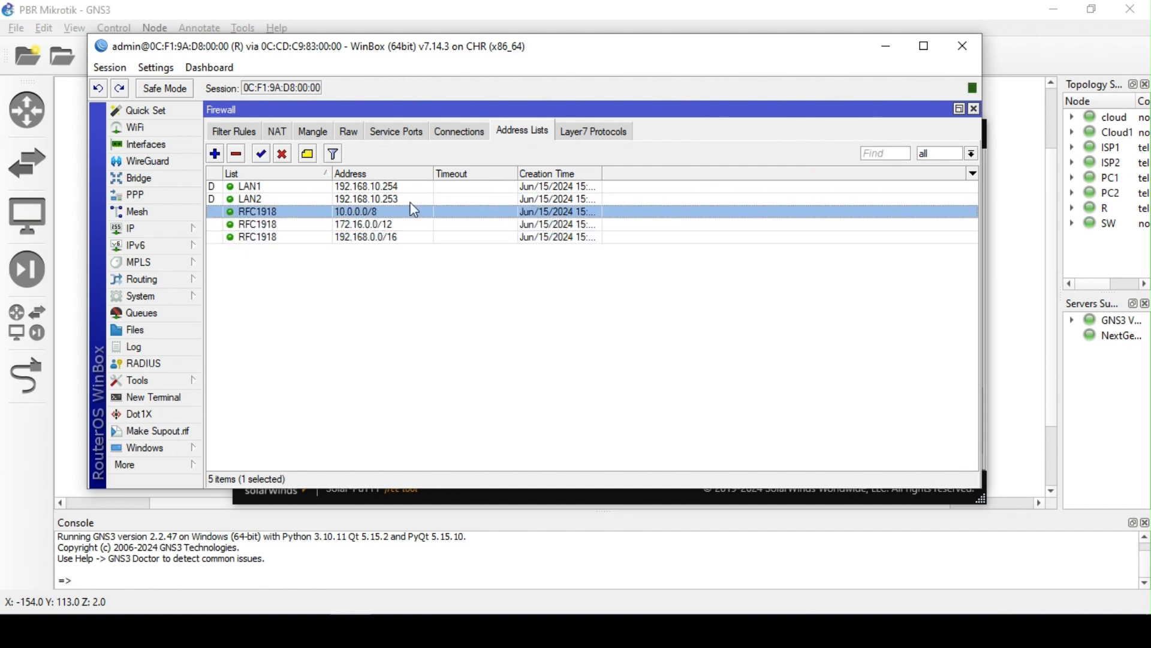
# - Close R's firewall window and WinBox session, and close the terminal window holding the PC1 and PC2 consoles
pyautogui.click(974, 109)
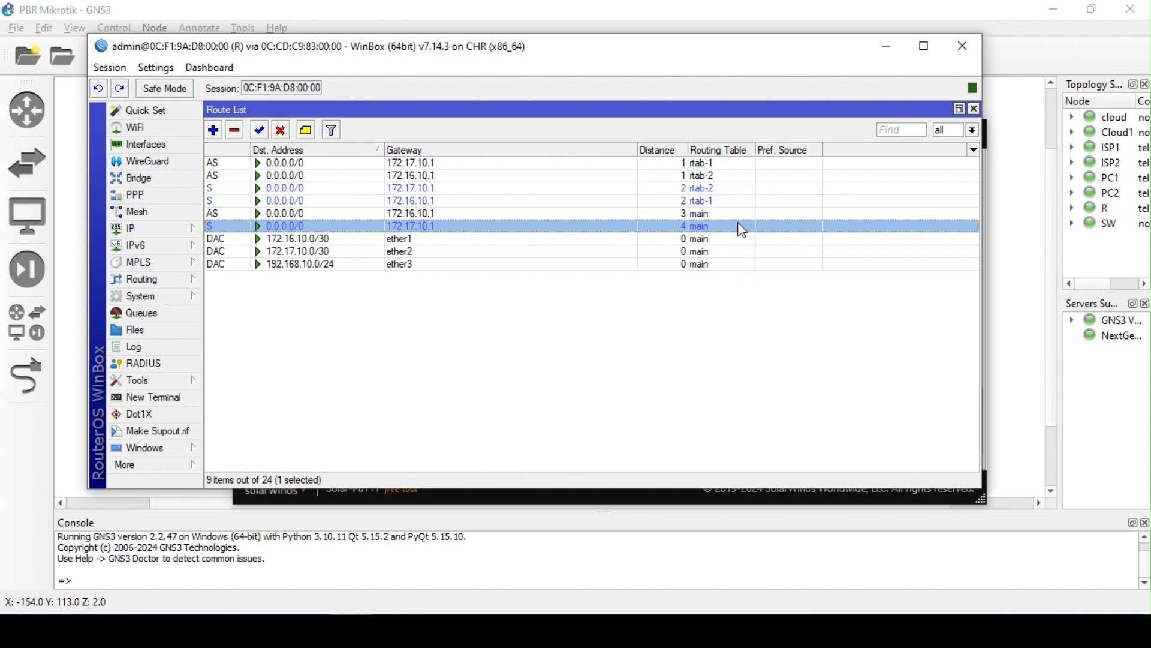
pyautogui.click(965, 53)
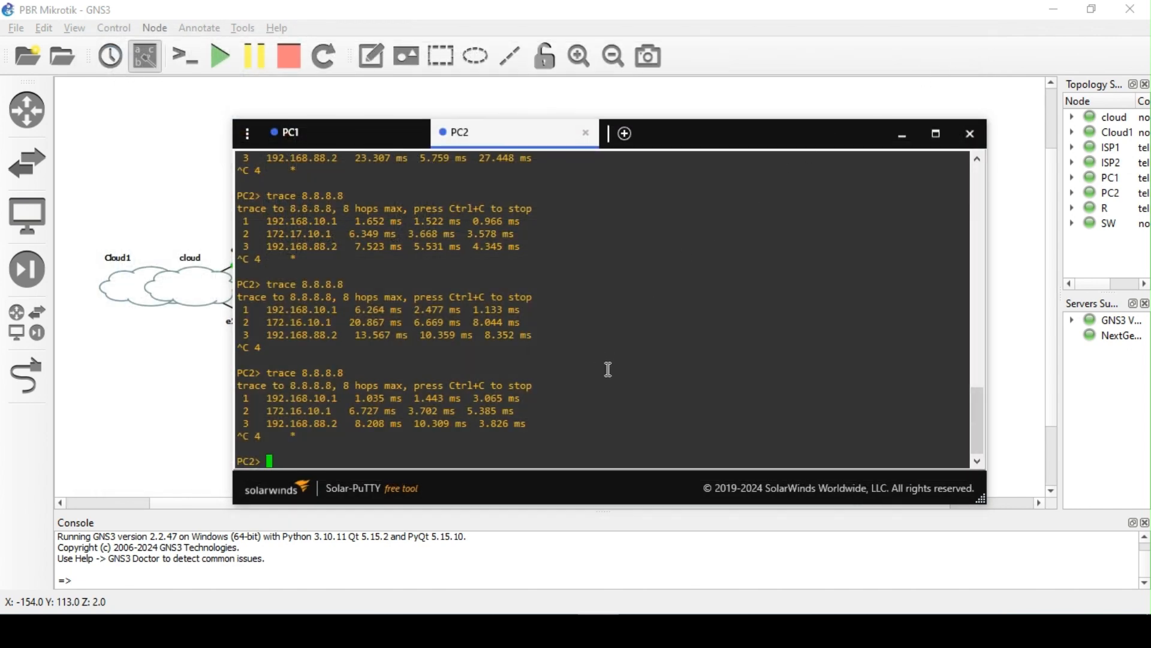
pyautogui.click(354, 141)
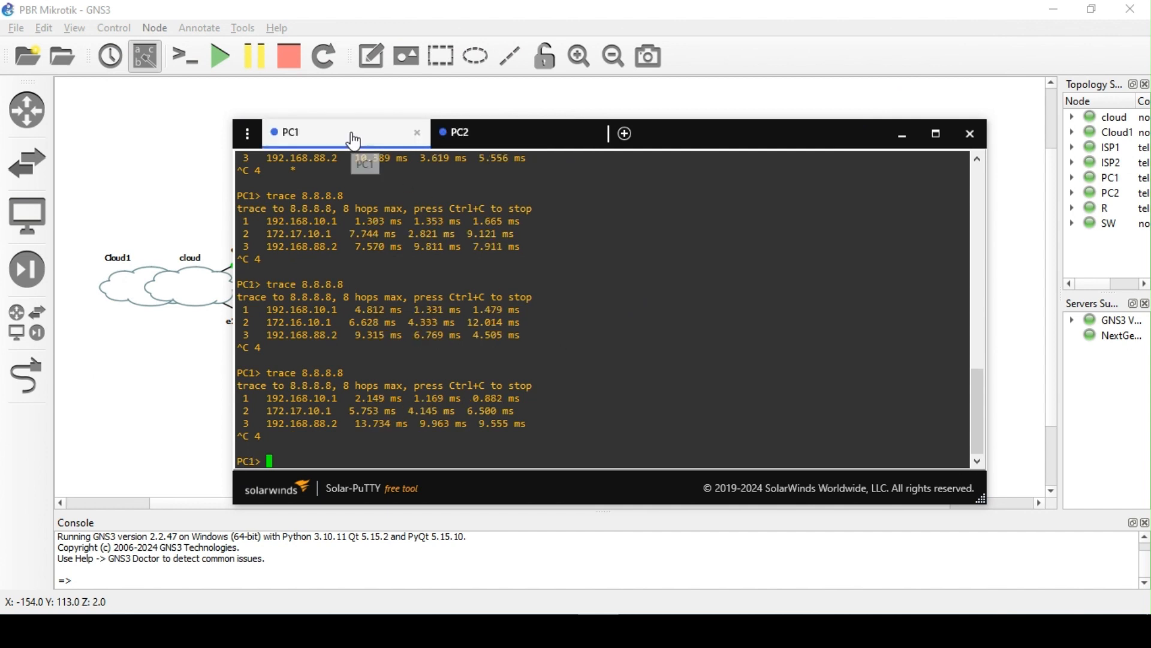
pyautogui.click(970, 137)
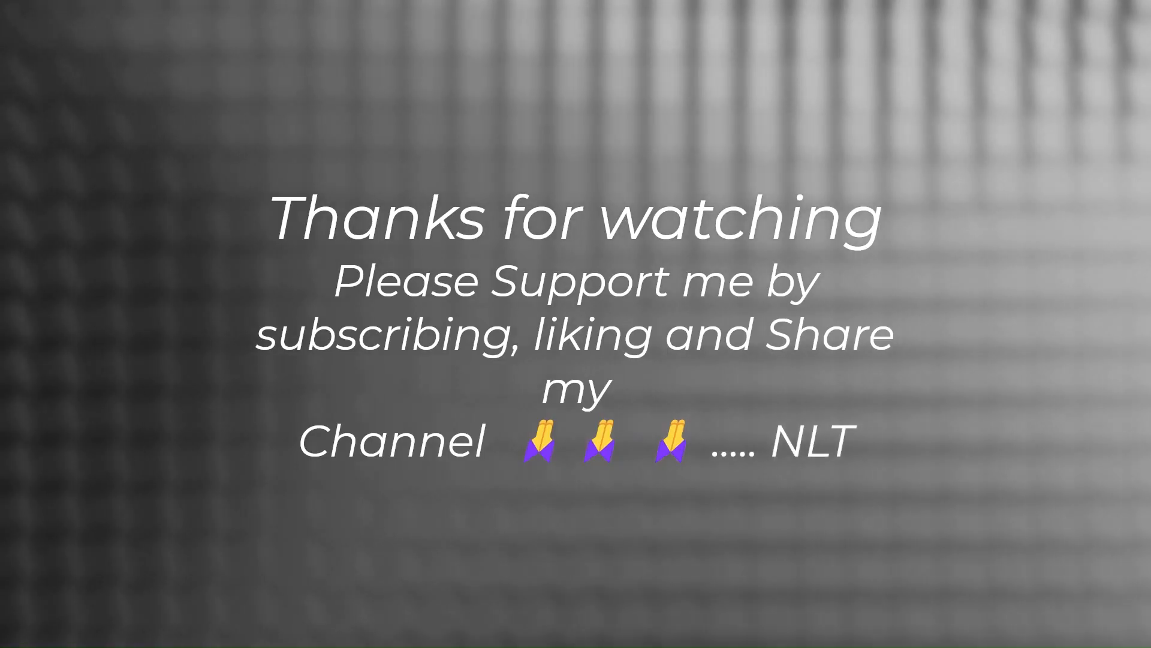